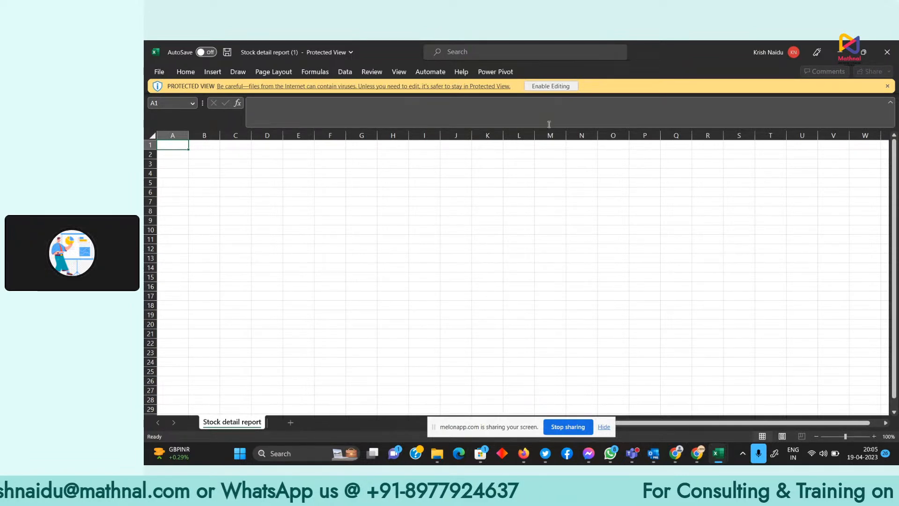
Enable editing of Stock detail report (1), look through its sheet for data, and close the workbook.
{"action": "left_click", "coordinate": [558, 87]}
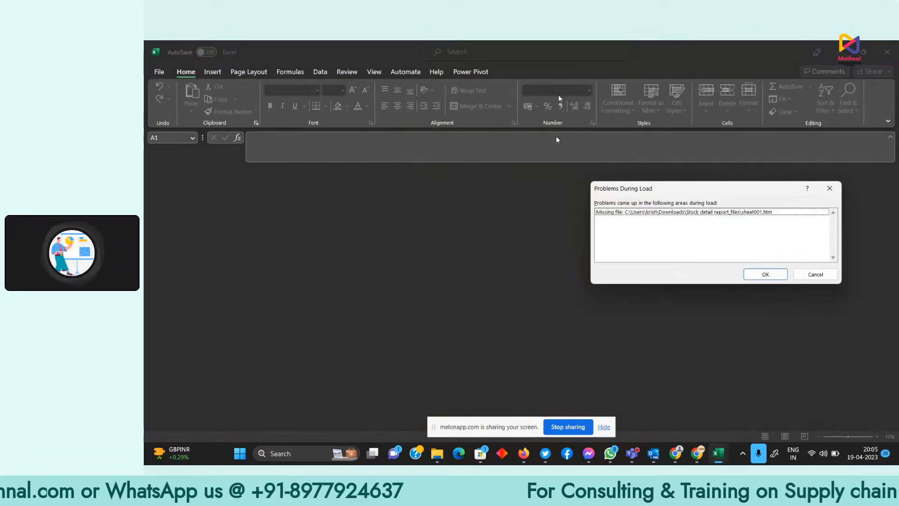
{"action": "left_click", "coordinate": [752, 274]}
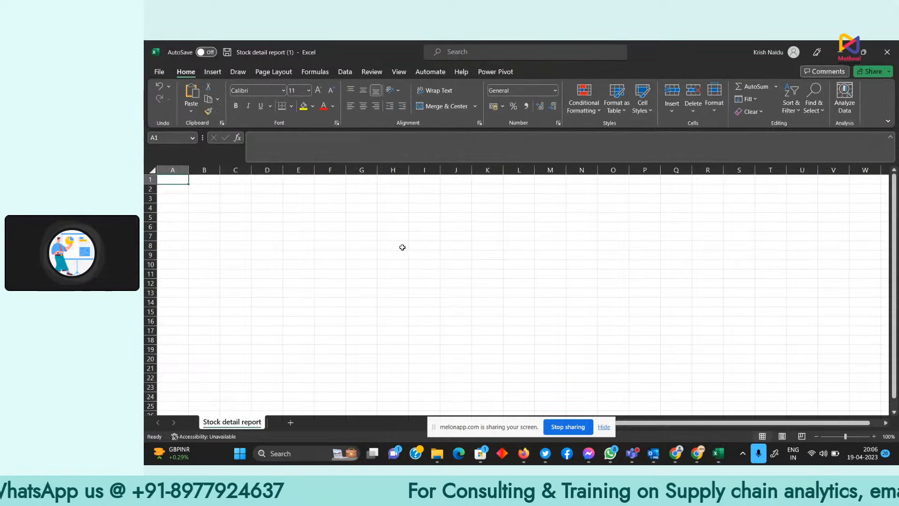
{"action": "scroll", "coordinate": [365, 276], "scroll_direction": "down", "scroll_amount": 20}
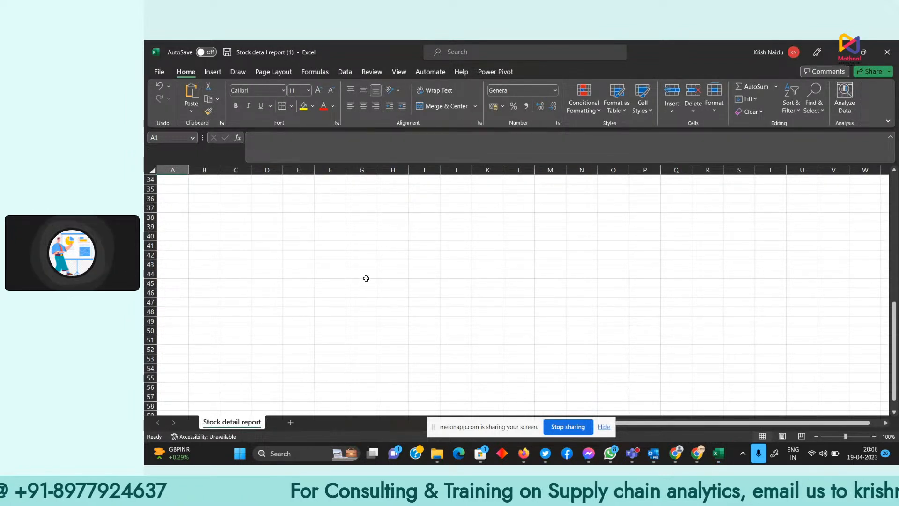
{"action": "scroll", "coordinate": [366, 279], "scroll_direction": "up", "scroll_amount": 15}
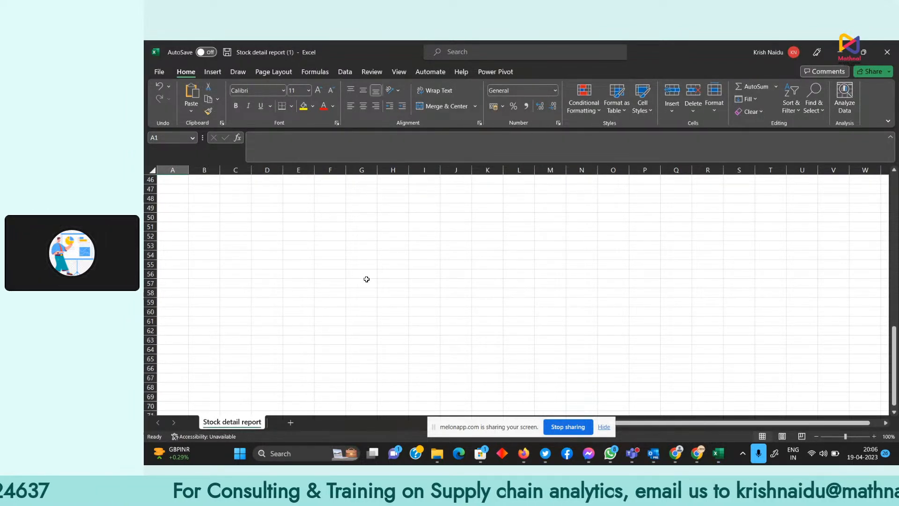
{"action": "left_click_drag", "start_coordinate": [894, 335], "coordinate": [895, 199]}
{"action": "left_click", "coordinate": [887, 52]}
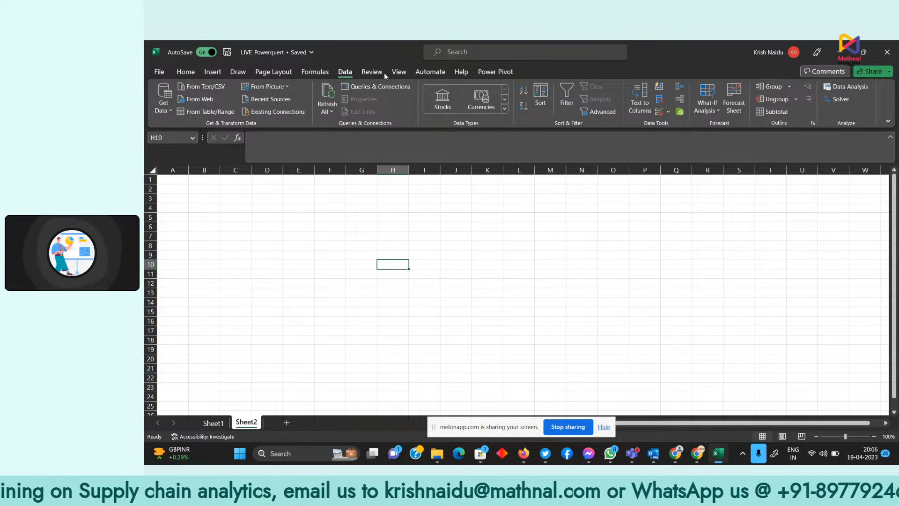
Try to import the Stock Surplus Report workbook from Downloads as a data source.
{"action": "left_click", "coordinate": [166, 118]}
{"action": "mouse_move", "coordinate": [191, 126]}
{"action": "left_click", "coordinate": [281, 131]}
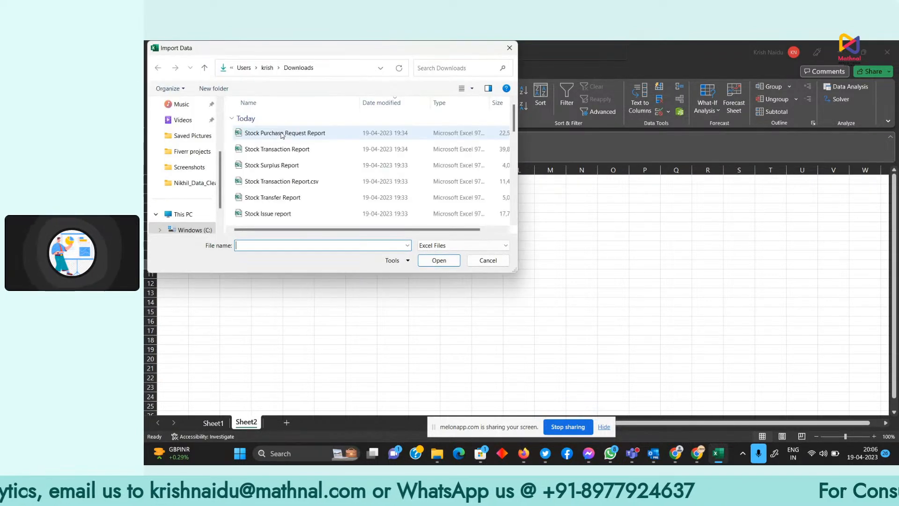
{"action": "left_click", "coordinate": [291, 166]}
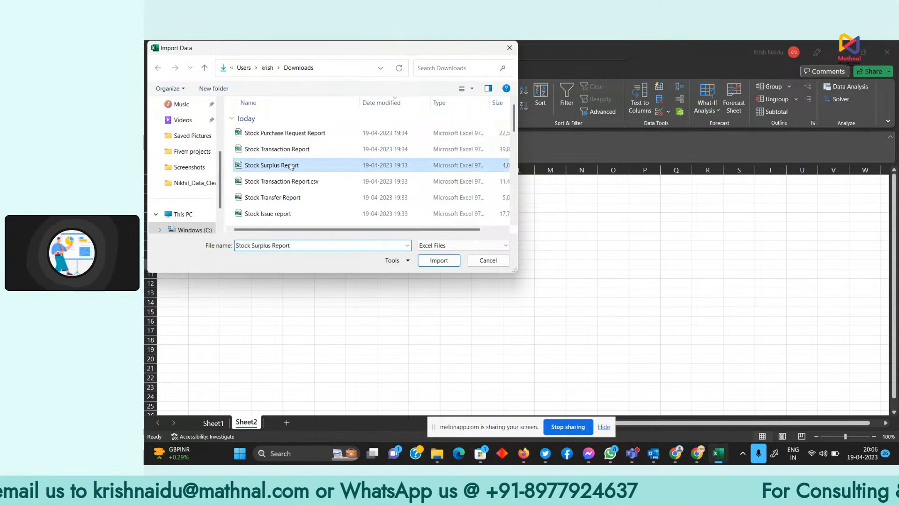
{"action": "left_click", "coordinate": [440, 261]}
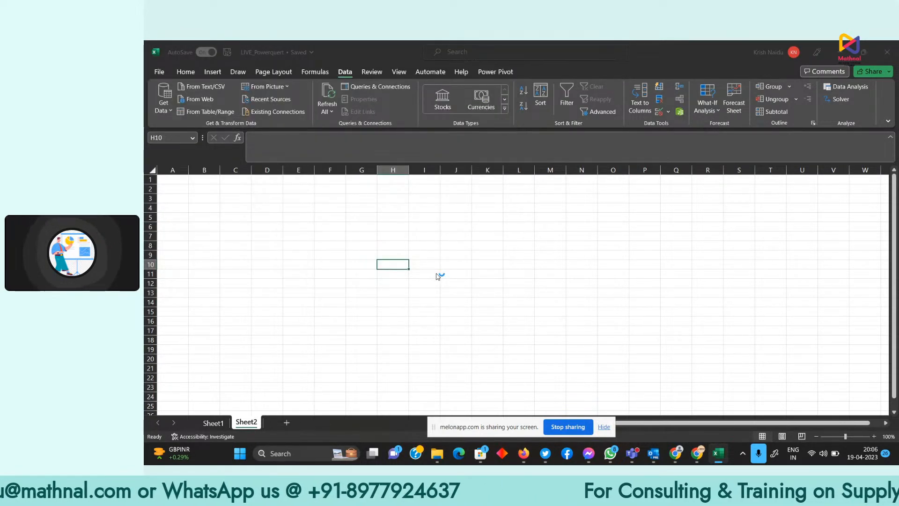
{"action": "left_click", "coordinate": [532, 265]}
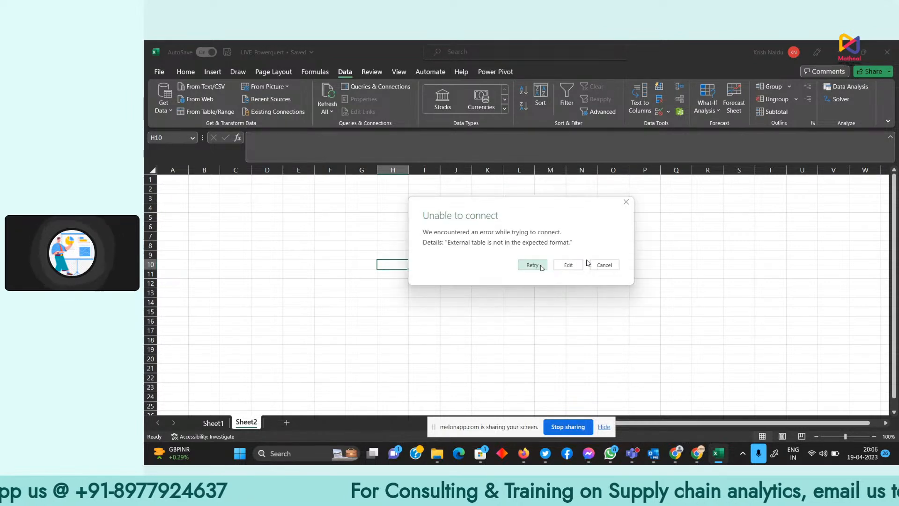
{"action": "left_click", "coordinate": [605, 264]}
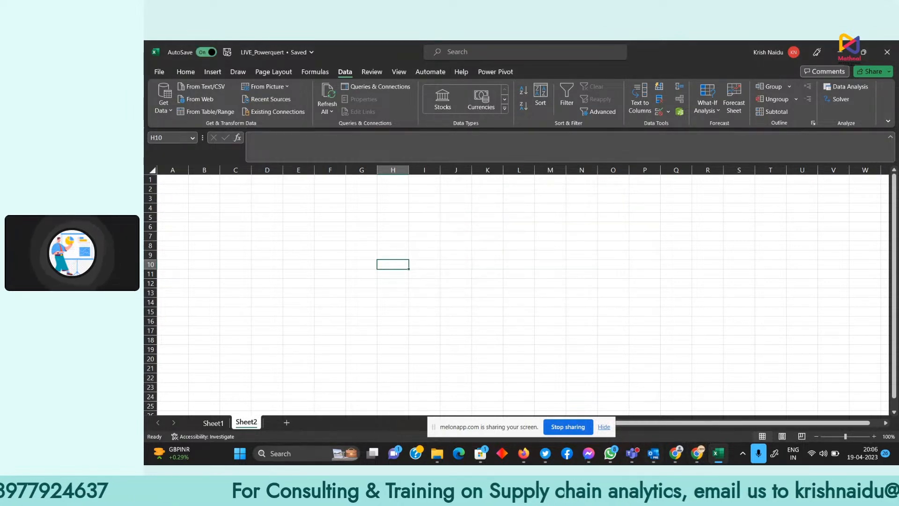
Open Stock detail report (1) from Downloads with Excel despite the format mismatch, check its sheet for data, and close it.
{"action": "left_click", "coordinate": [437, 453]}
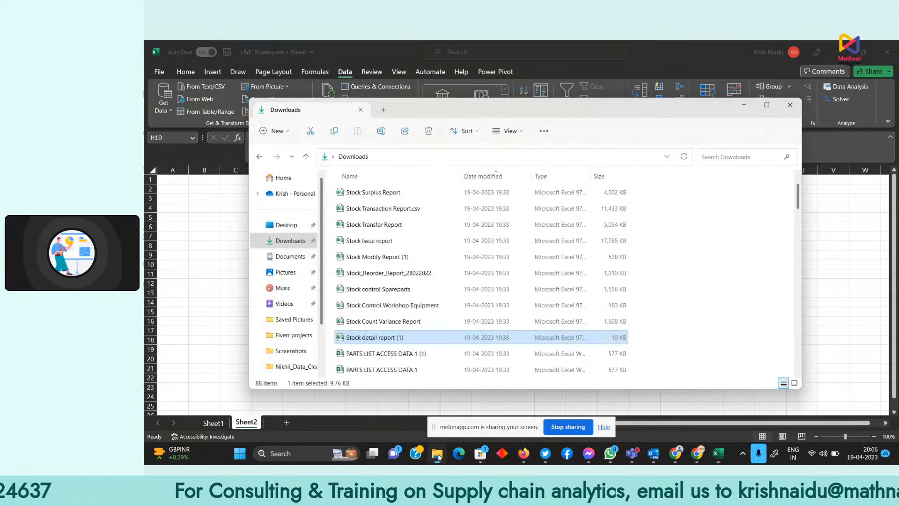
{"action": "right_click", "coordinate": [398, 338]}
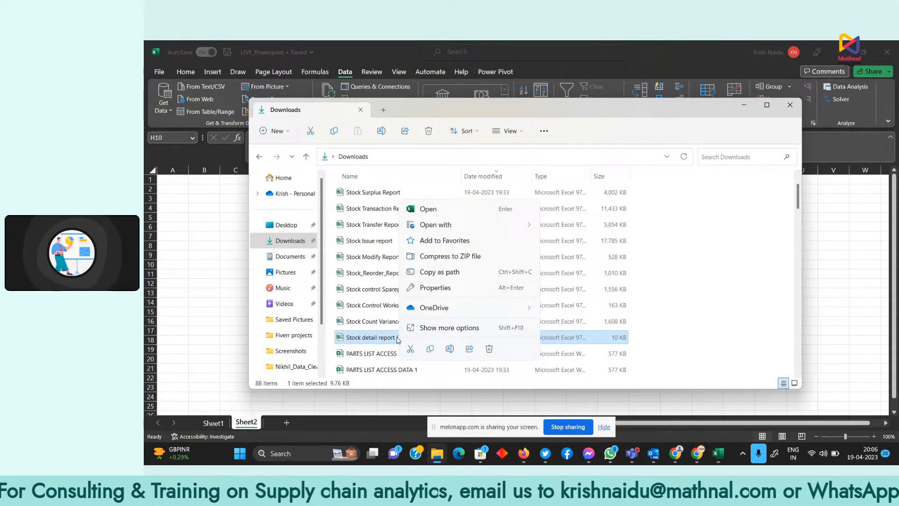
{"action": "mouse_move", "coordinate": [515, 225]}
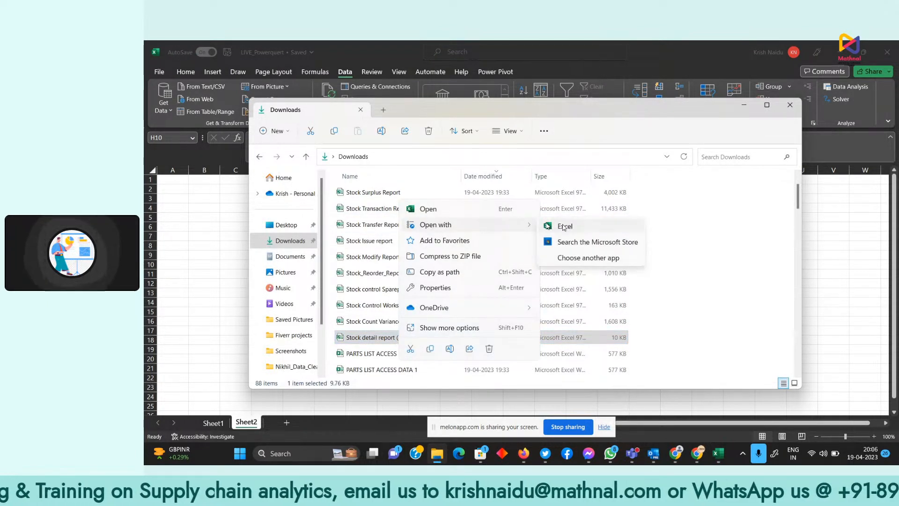
{"action": "left_click", "coordinate": [564, 226]}
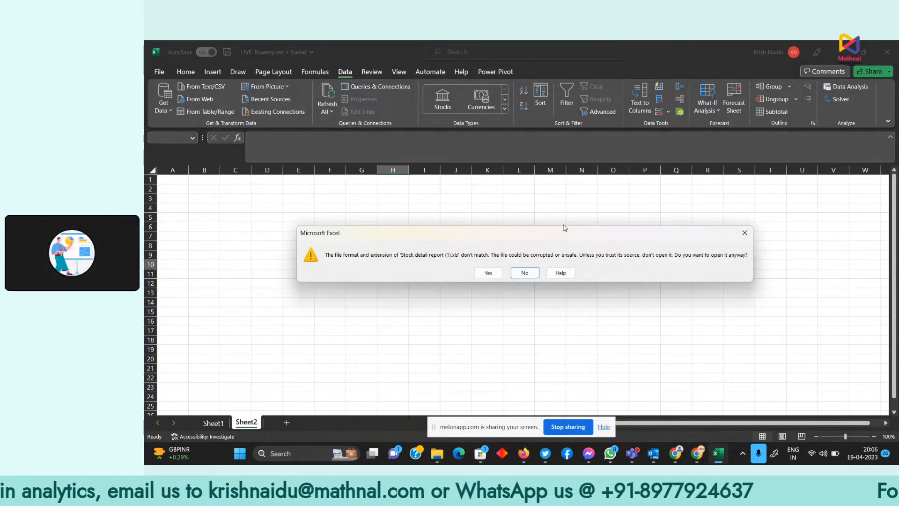
{"action": "left_click", "coordinate": [492, 273]}
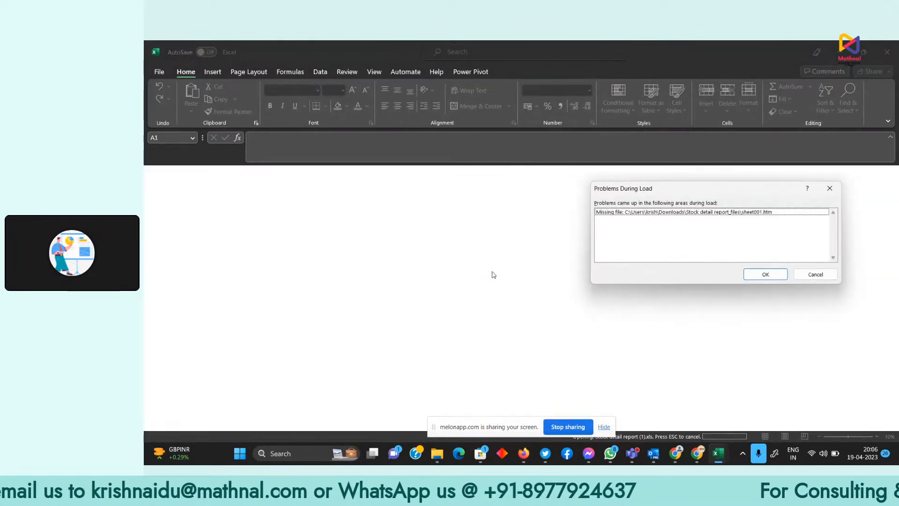
{"action": "left_click", "coordinate": [652, 214]}
{"action": "key", "text": "Return"}
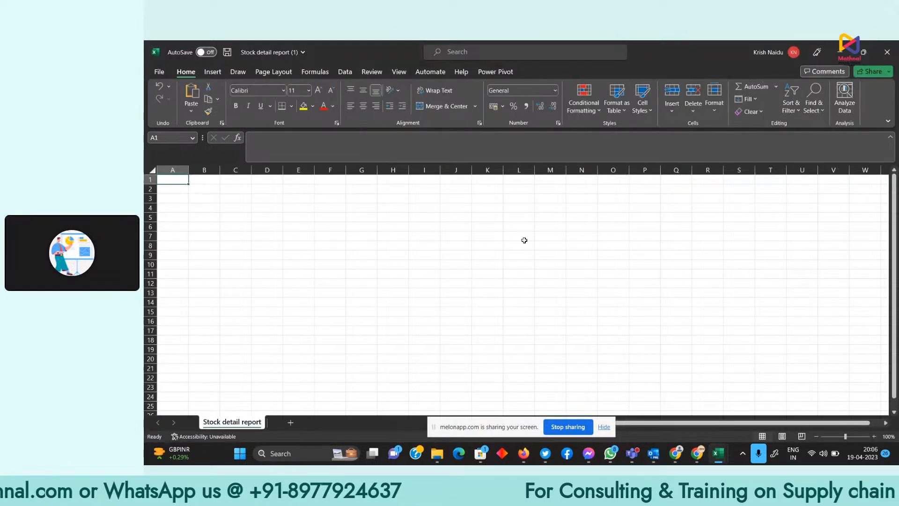
{"action": "left_click", "coordinate": [258, 284]}
{"action": "left_click", "coordinate": [240, 378]}
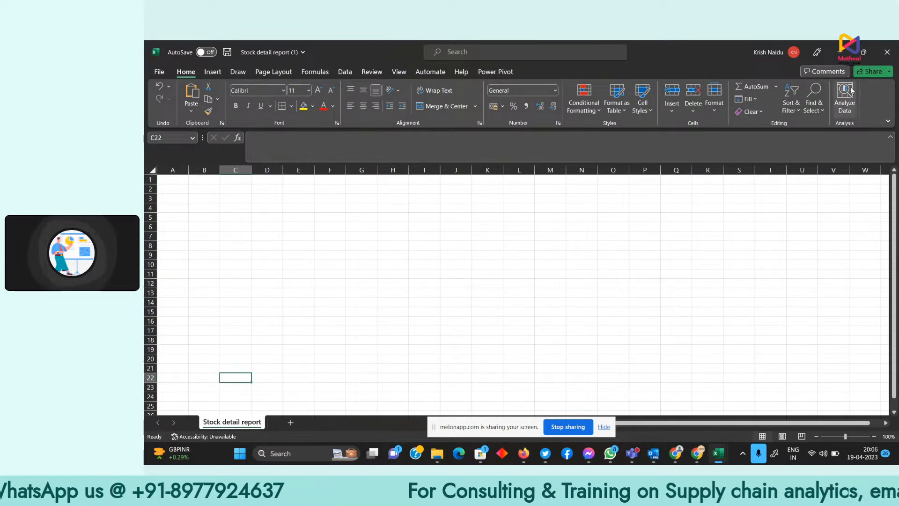
{"action": "left_click", "coordinate": [888, 52]}
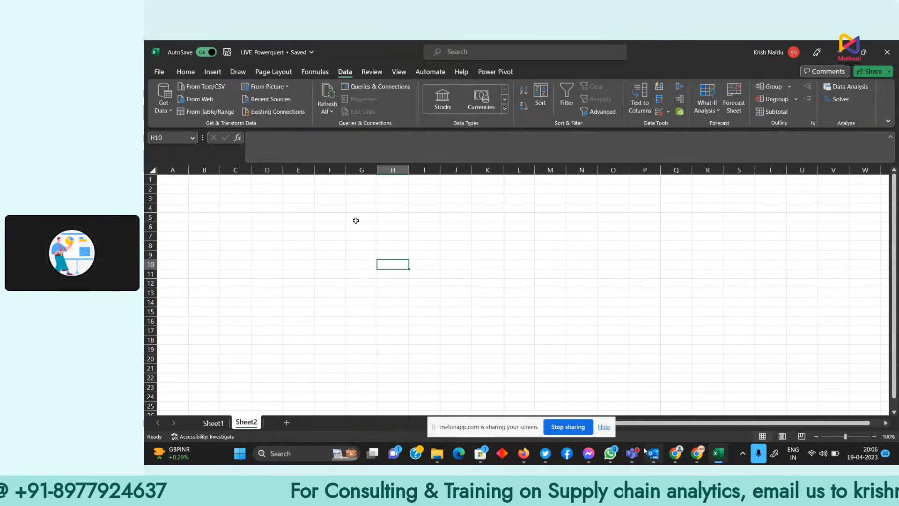
Open Stock Count Variance Report from the Downloads folder despite the format mismatch and enable editing.
{"action": "left_click", "coordinate": [437, 454]}
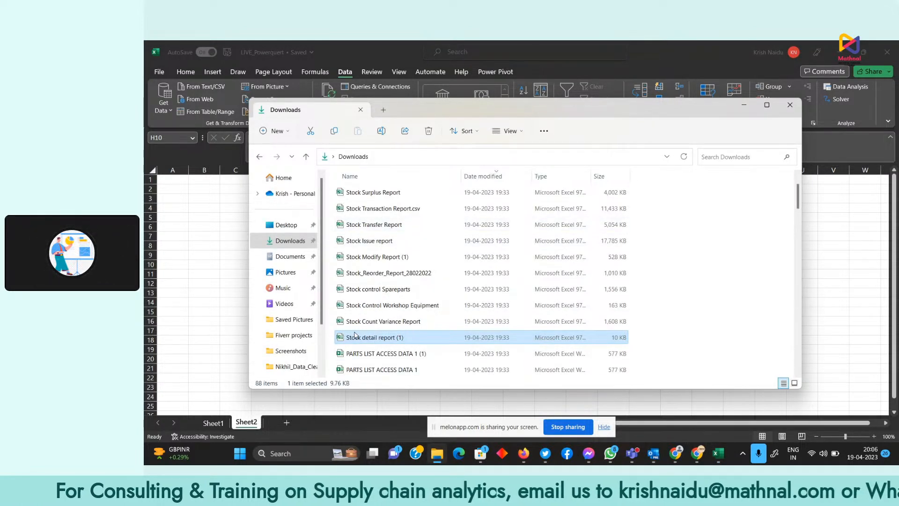
{"action": "right_click", "coordinate": [352, 340]}
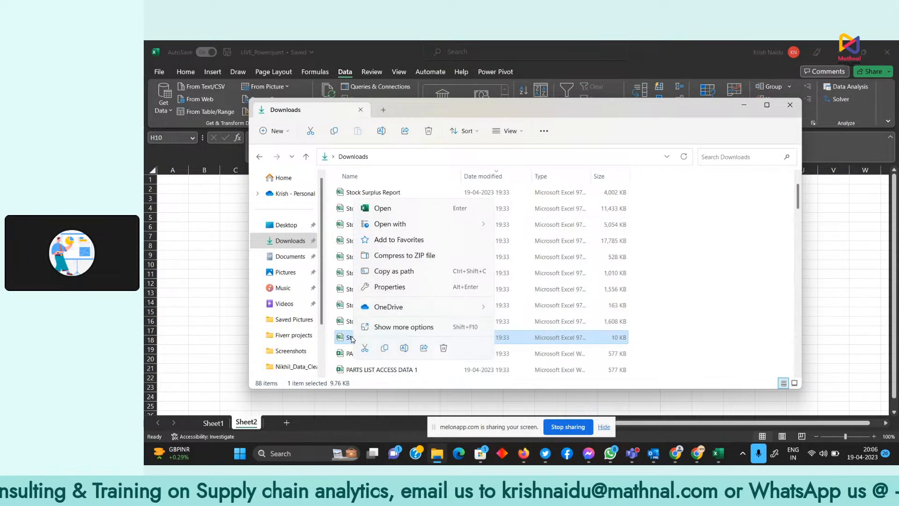
{"action": "key", "text": "Escape"}
{"action": "left_click", "coordinate": [383, 322]}
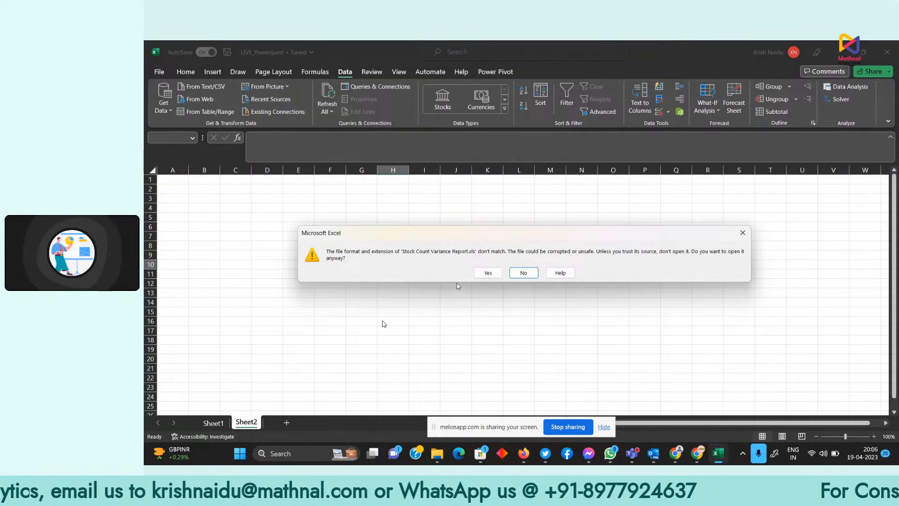
{"action": "left_click", "coordinate": [489, 273]}
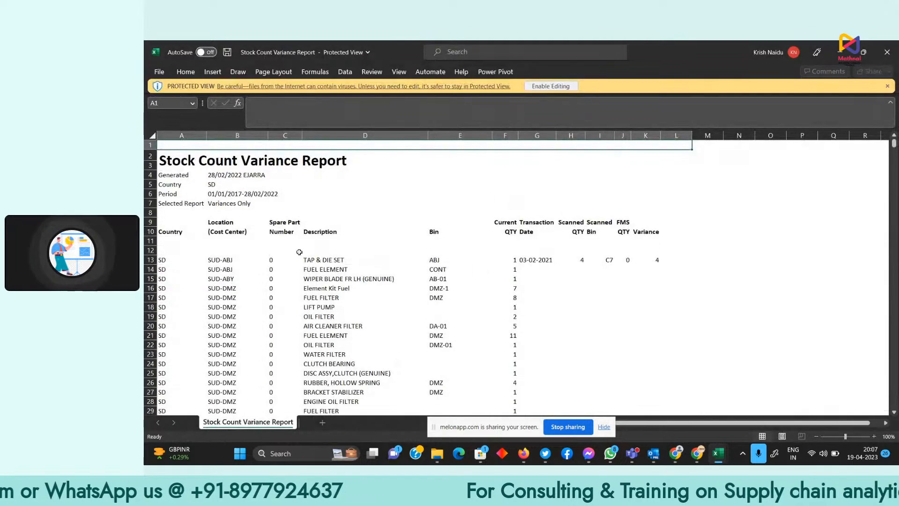
{"action": "left_click", "coordinate": [234, 270]}
{"action": "left_click", "coordinate": [328, 269]}
{"action": "left_click", "coordinate": [459, 279]}
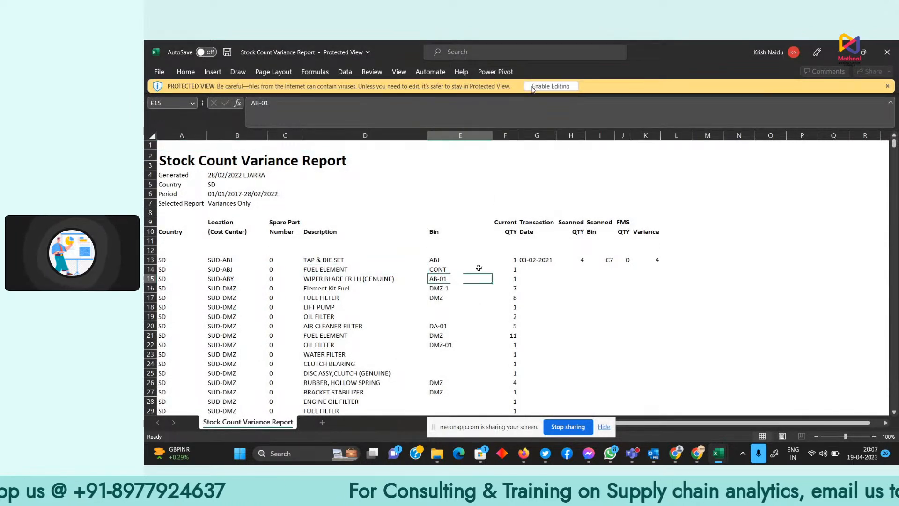
{"action": "left_click", "coordinate": [531, 86]}
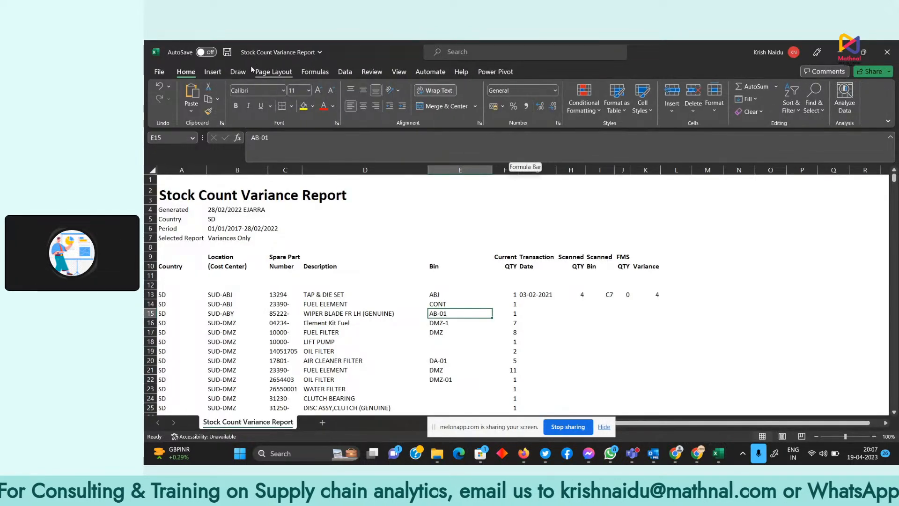
Save the Stock Count Variance Report in Downloads as an Excel Workbook (*.xlsx).
{"action": "left_click", "coordinate": [159, 72]}
{"action": "left_click", "coordinate": [174, 202]}
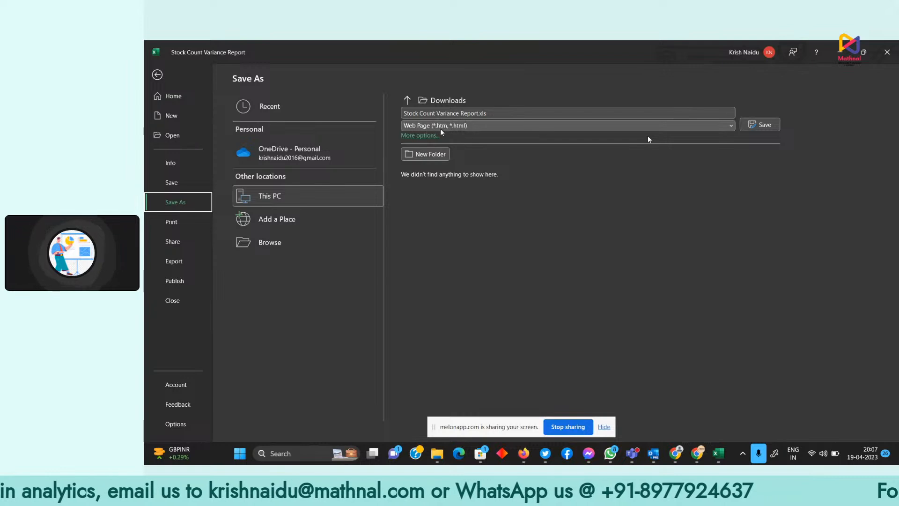
{"action": "left_click", "coordinate": [492, 125]}
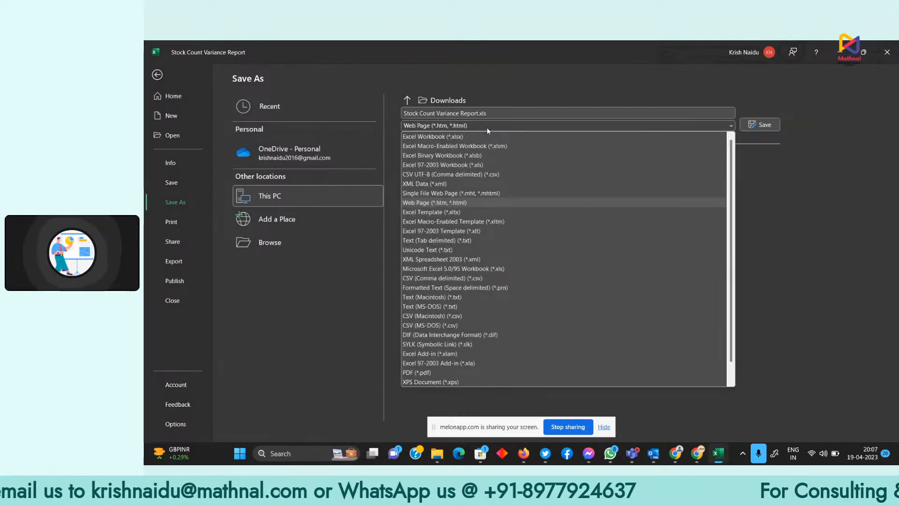
{"action": "left_click", "coordinate": [475, 136]}
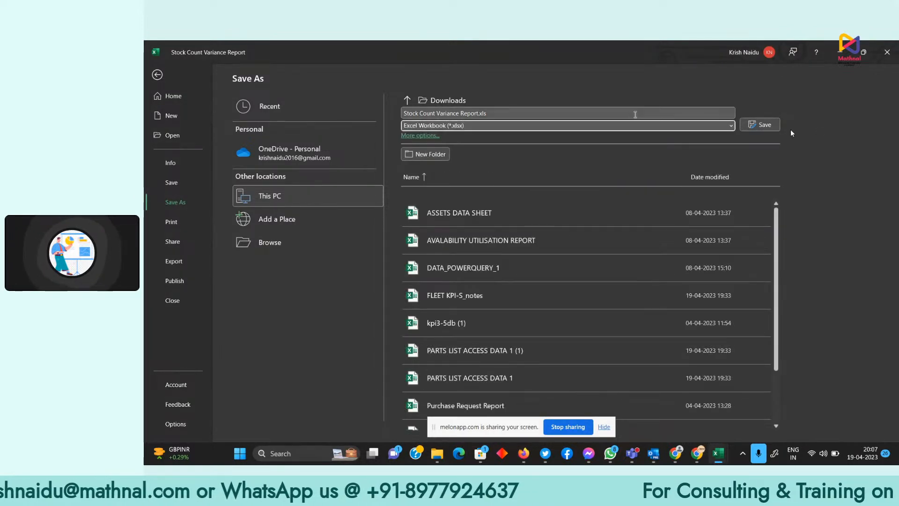
{"action": "left_click", "coordinate": [764, 124]}
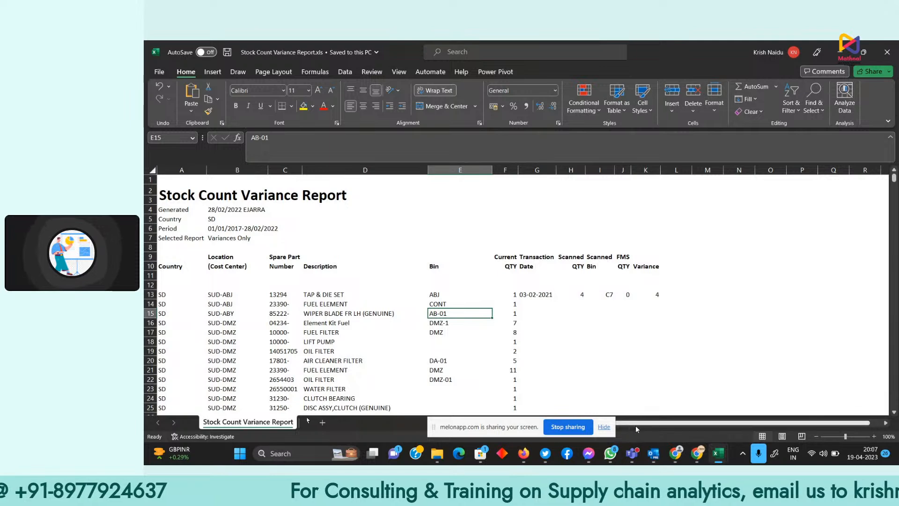
Switch to the LIVE_Powerquert workbook and save it under the same name as an Excel Workbook in the OneDrive Documents folder.
{"action": "mouse_move", "coordinate": [718, 453]}
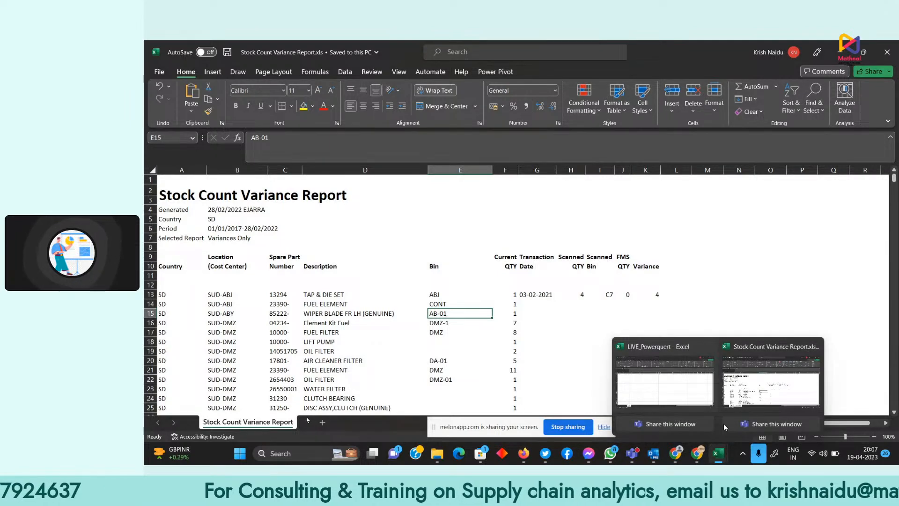
{"action": "left_click", "coordinate": [693, 397]}
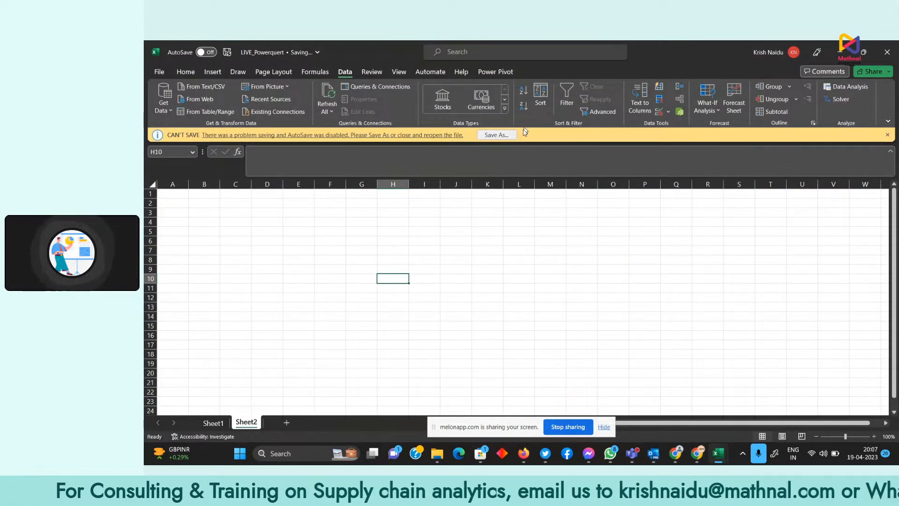
{"action": "left_click", "coordinate": [208, 55]}
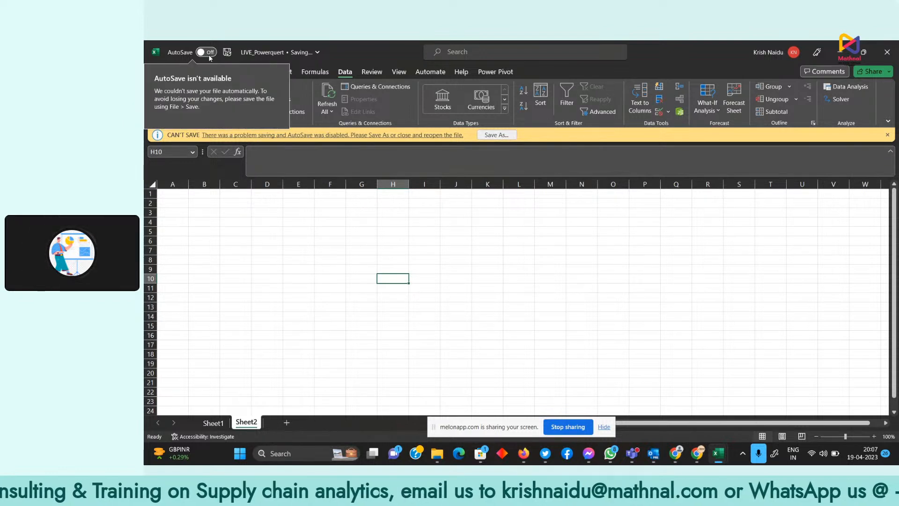
{"action": "left_click", "coordinate": [496, 134]}
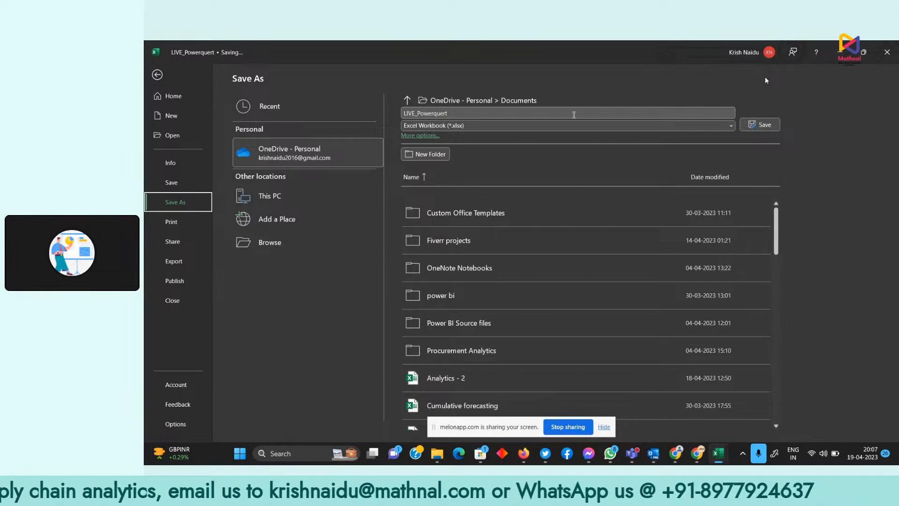
{"action": "left_click", "coordinate": [764, 126]}
{"action": "left_click", "coordinate": [533, 283]}
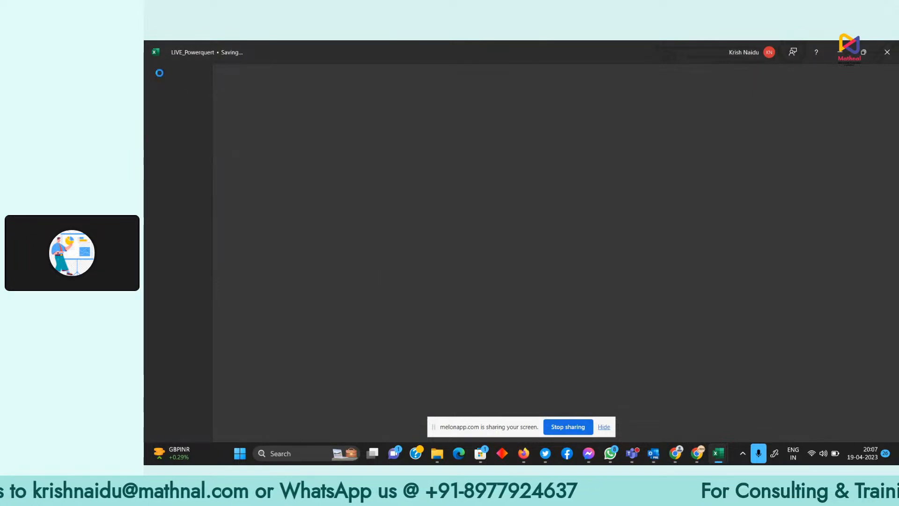
{"action": "left_click", "coordinate": [159, 72]}
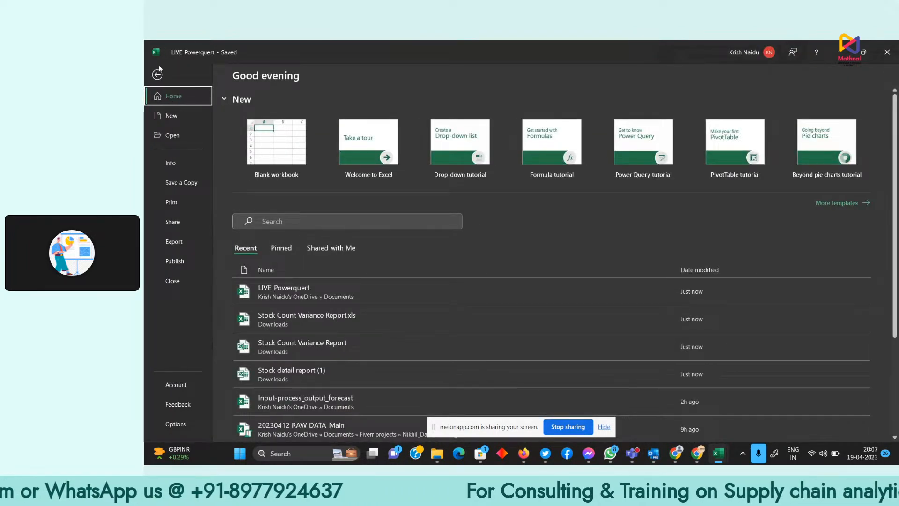
{"action": "left_click", "coordinate": [159, 72]}
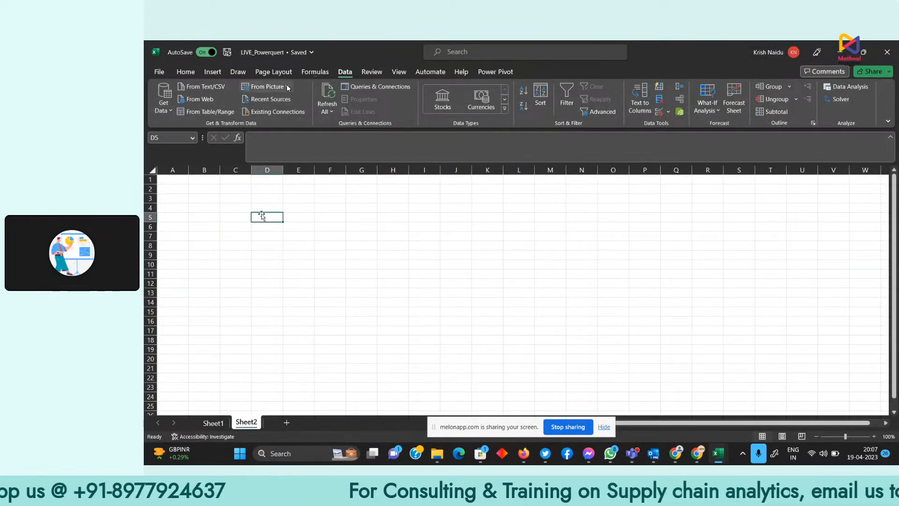
Import the Stock Count Variance Report workbook from Downloads and open its Stock Count Variance Report sheet in Power Query Editor for transformation.
{"action": "left_click", "coordinate": [164, 101]}
{"action": "mouse_move", "coordinate": [179, 126]}
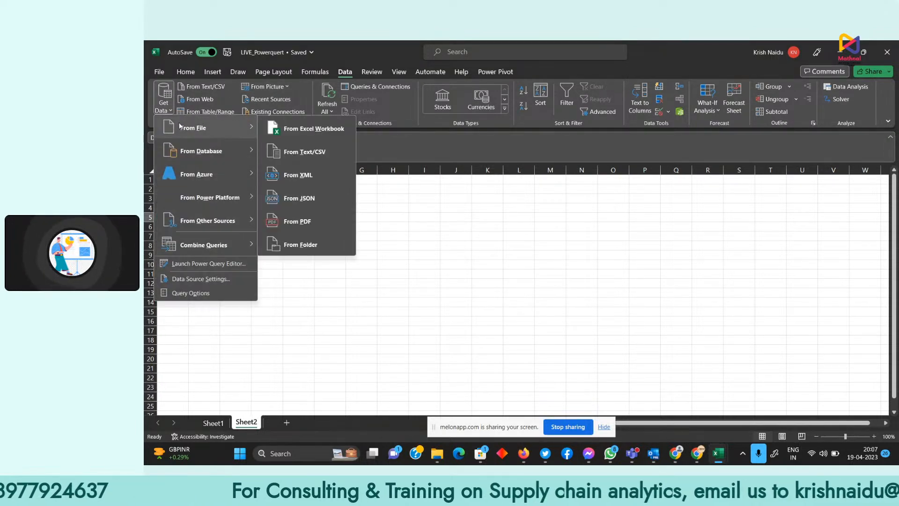
{"action": "left_click", "coordinate": [300, 129]}
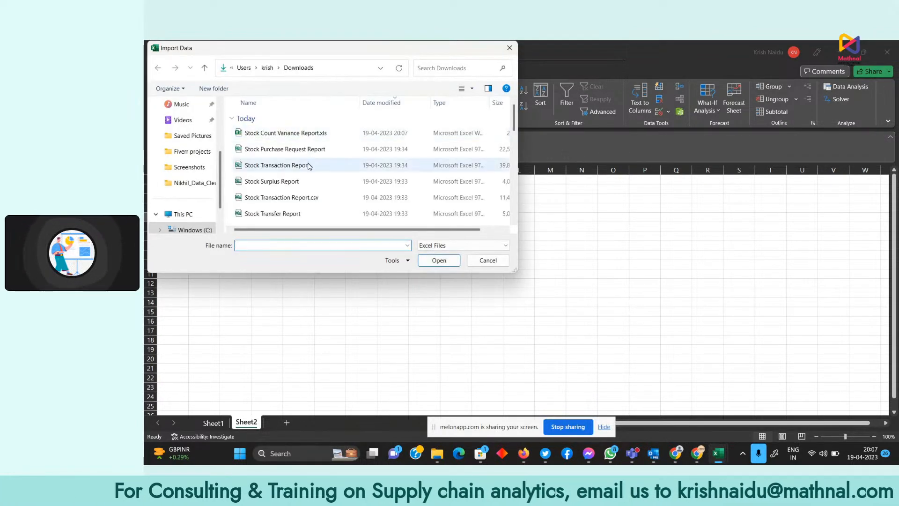
{"action": "left_click", "coordinate": [310, 135]}
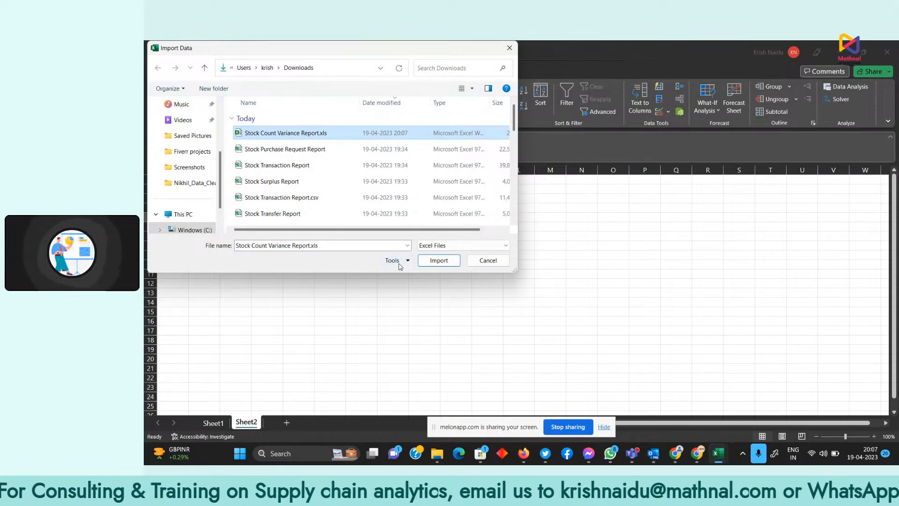
{"action": "left_click", "coordinate": [443, 262]}
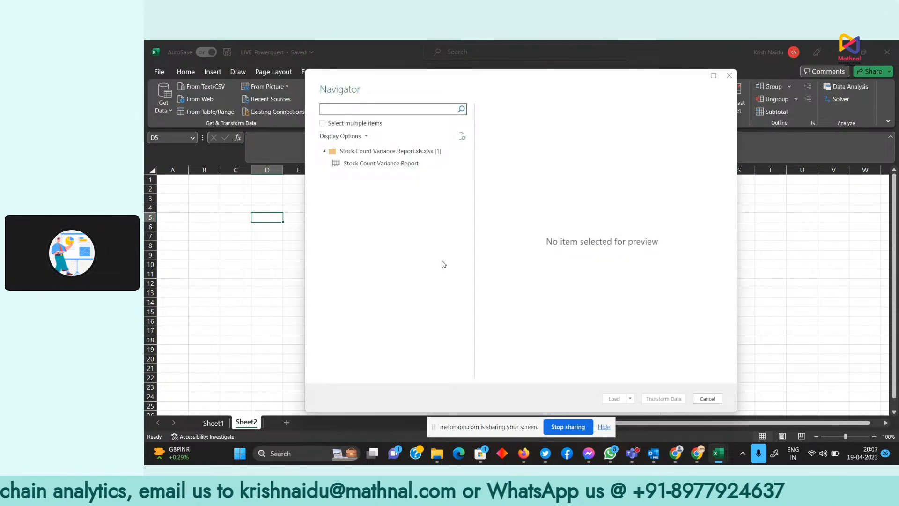
{"action": "left_click", "coordinate": [356, 164]}
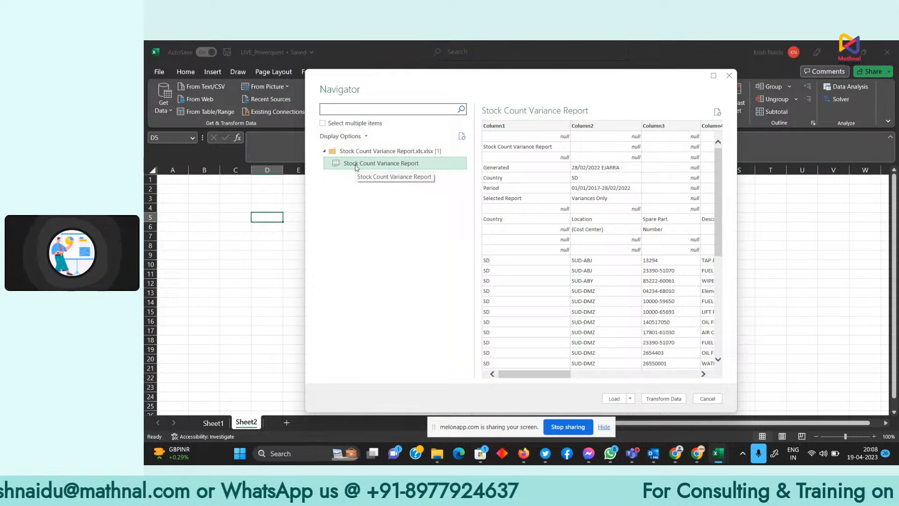
{"action": "left_click", "coordinate": [661, 401]}
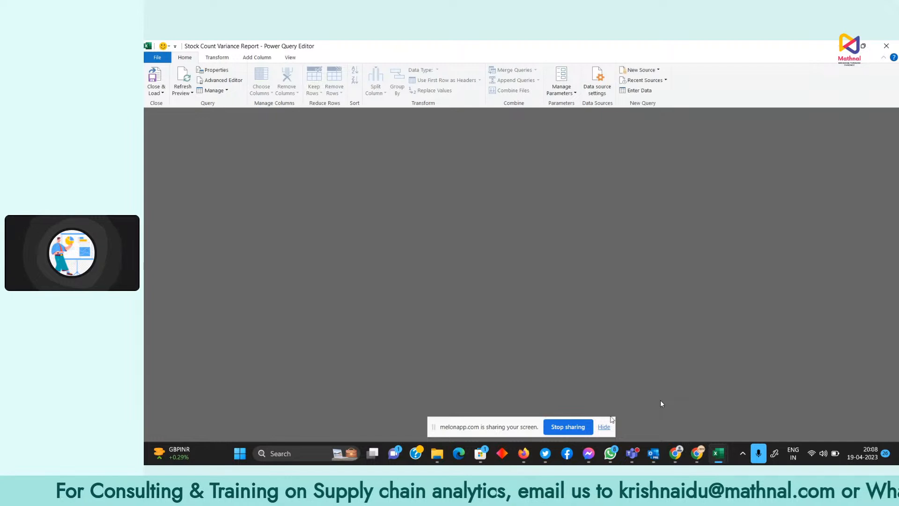
{"action": "left_click", "coordinate": [604, 427]}
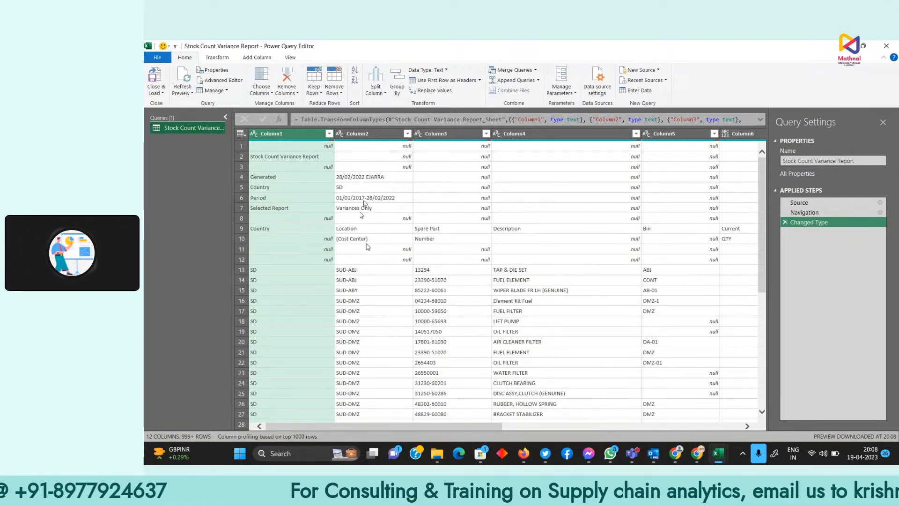
Remove the top 8 rows above the Country, Location and Spare Part header row, and select that header row.
{"action": "left_click", "coordinate": [242, 229]}
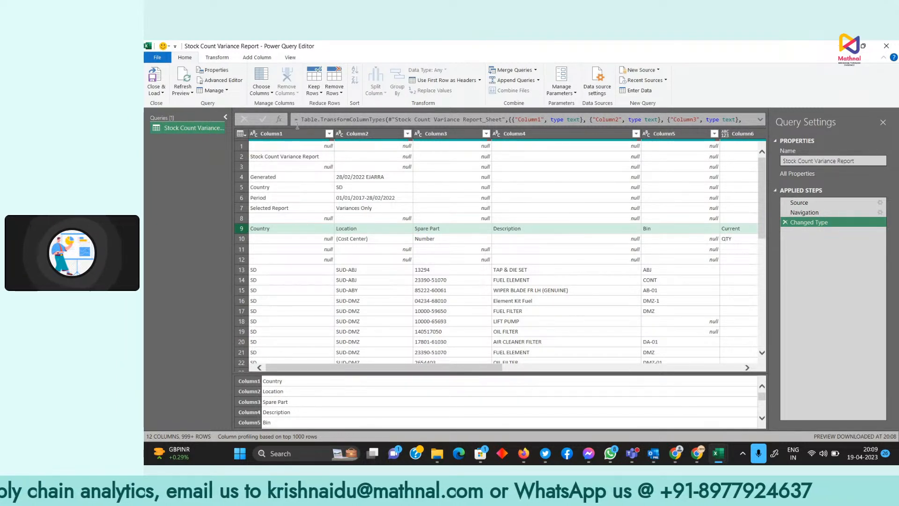
{"action": "left_click", "coordinate": [340, 96]}
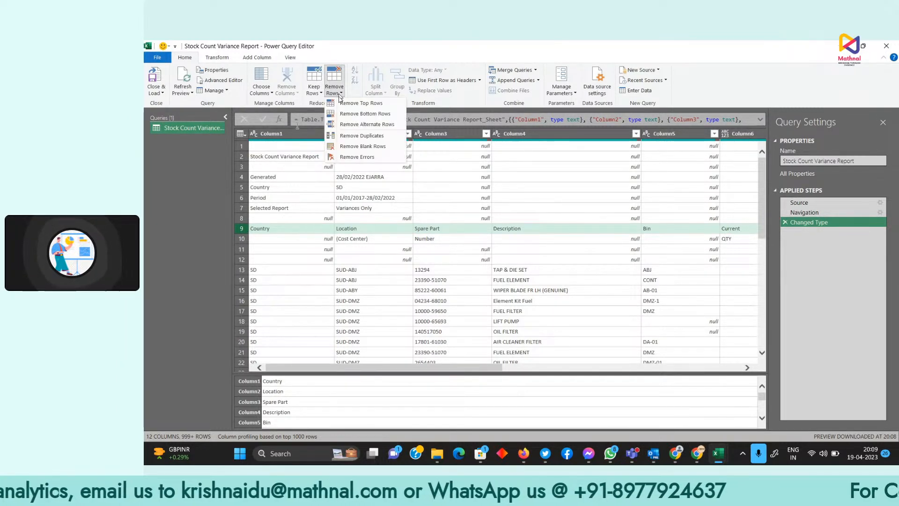
{"action": "left_click", "coordinate": [363, 104]}
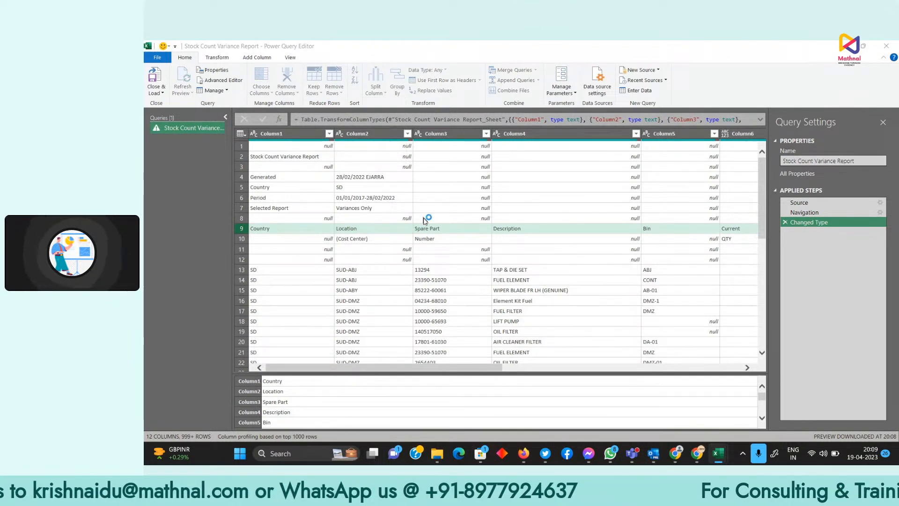
{"action": "type", "text": "8"}
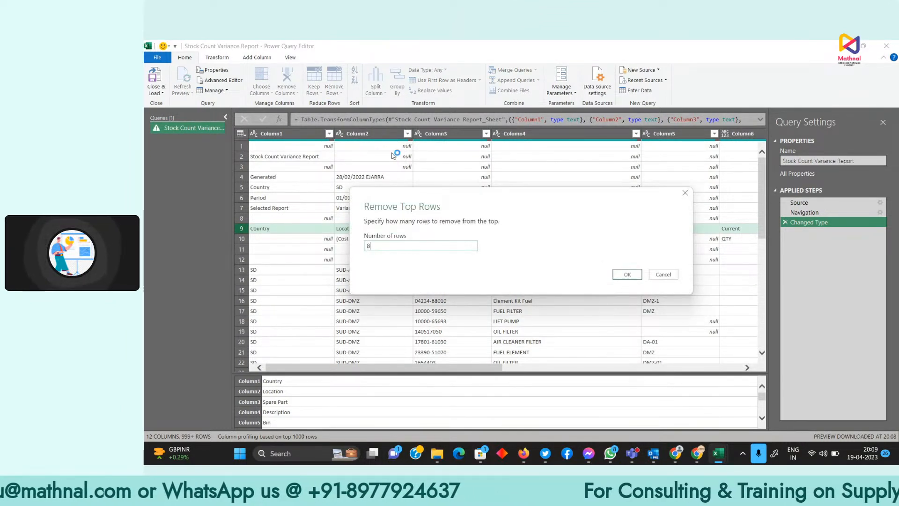
{"action": "left_click", "coordinate": [620, 275]}
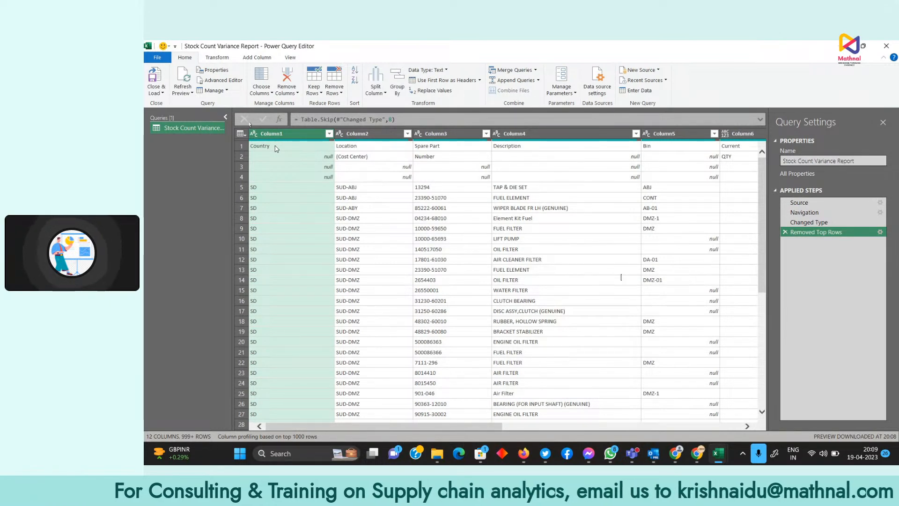
{"action": "left_click", "coordinate": [243, 146]}
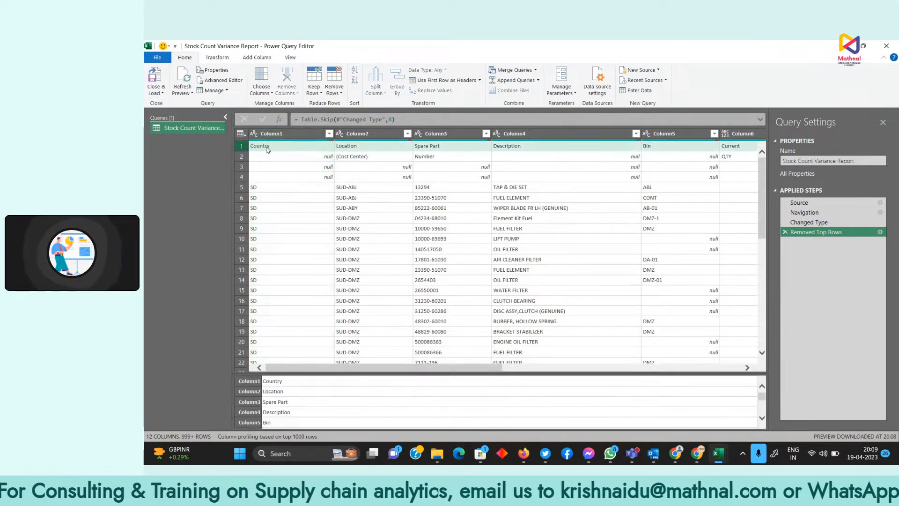
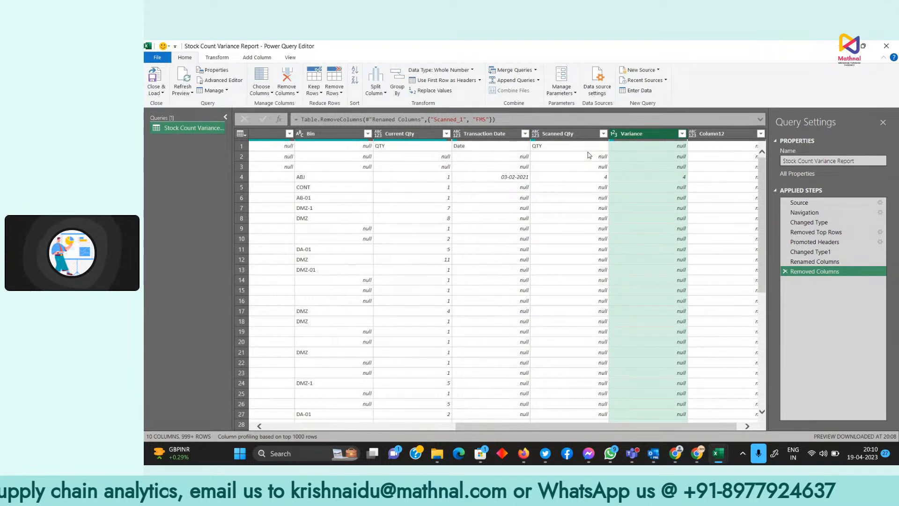
Remove the Variance, Scanned Qty and Column12 columns from the query.
{"action": "right_click", "coordinate": [645, 133]}
{"action": "left_click", "coordinate": [678, 154]}
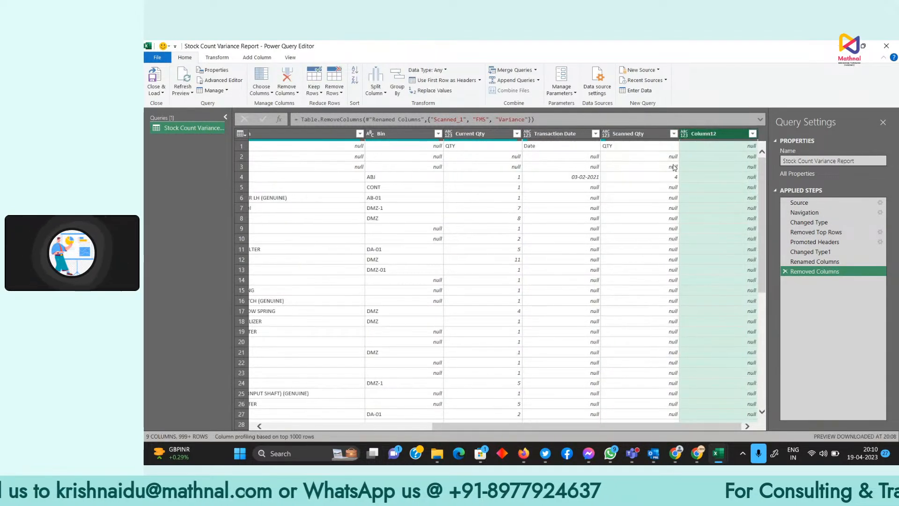
{"action": "left_click", "coordinate": [638, 135]}
{"action": "right_click", "coordinate": [637, 136]}
{"action": "left_click", "coordinate": [594, 219]}
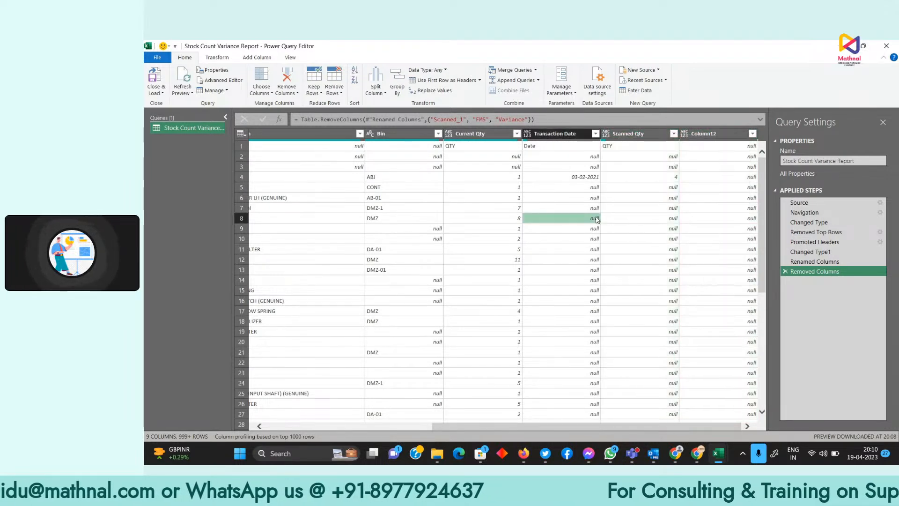
{"action": "left_click", "coordinate": [628, 136]}
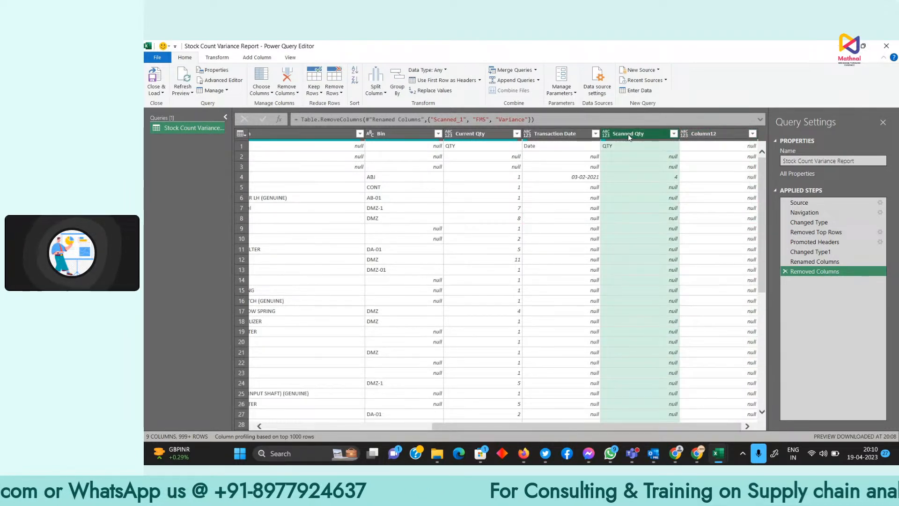
{"action": "right_click", "coordinate": [630, 136]}
{"action": "left_click", "coordinate": [658, 150]}
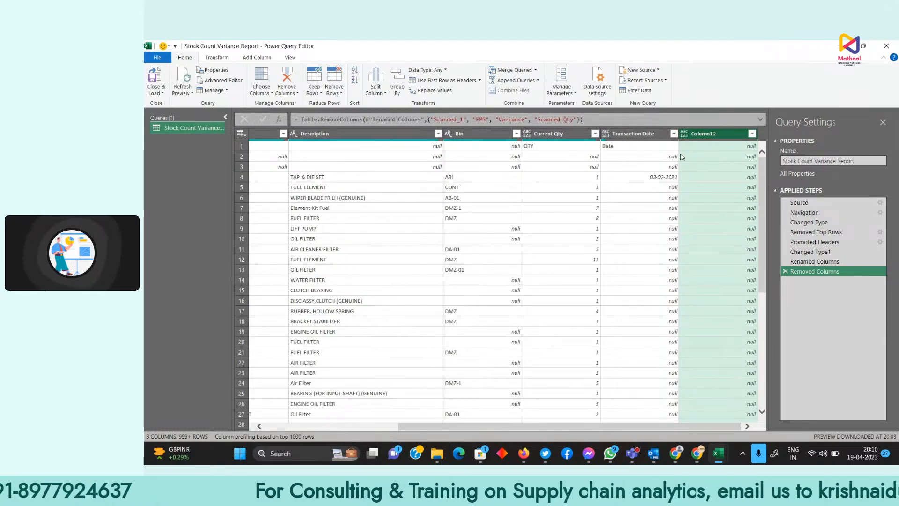
{"action": "right_click", "coordinate": [718, 133]}
{"action": "left_click", "coordinate": [745, 152]}
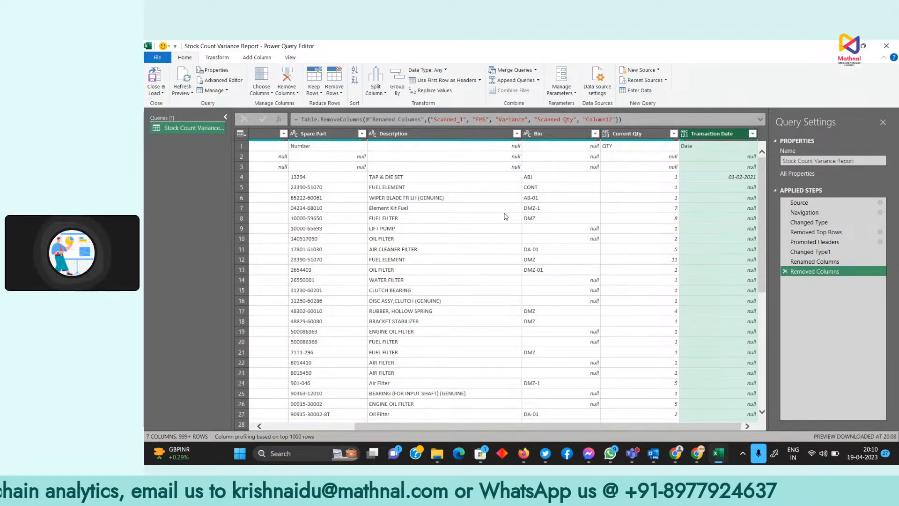
Set the data type of Transaction Date to Date and of Current Qty to Whole Number.
{"action": "right_click", "coordinate": [717, 135]}
{"action": "mouse_move", "coordinate": [761, 206]}
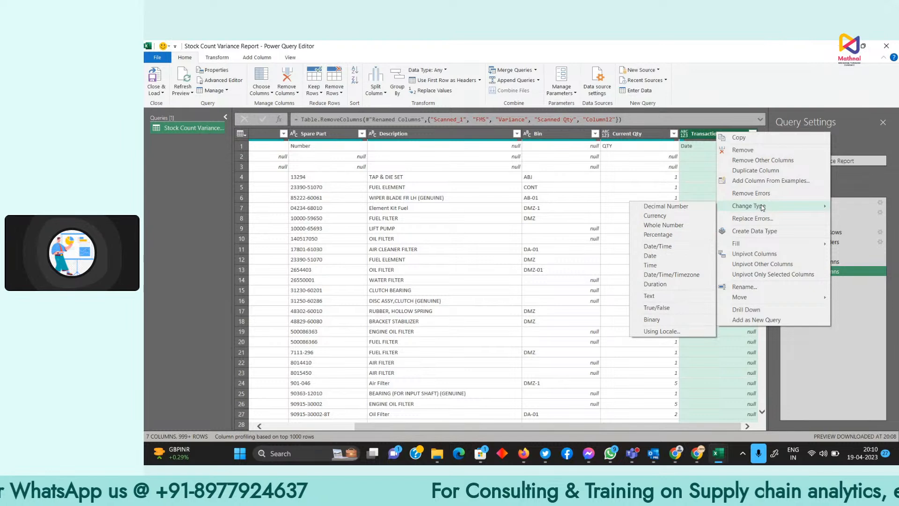
{"action": "left_click", "coordinate": [672, 256]}
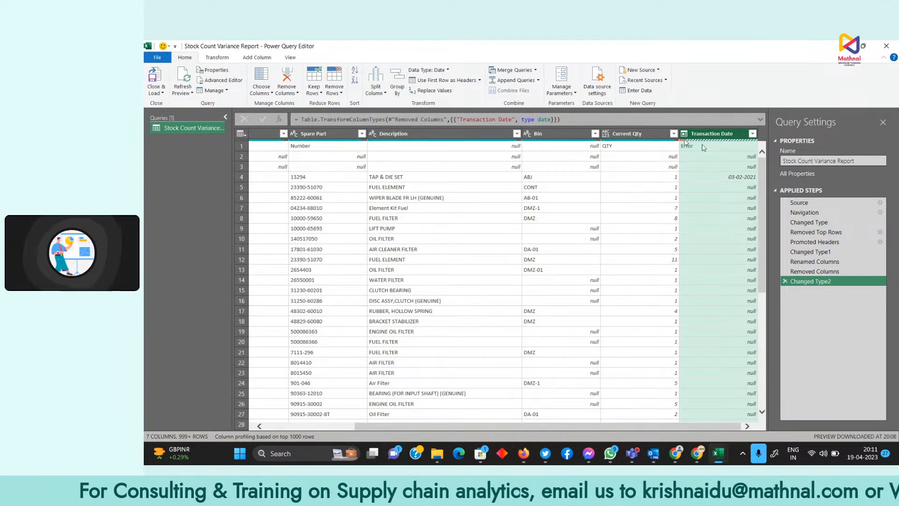
{"action": "right_click", "coordinate": [618, 136]}
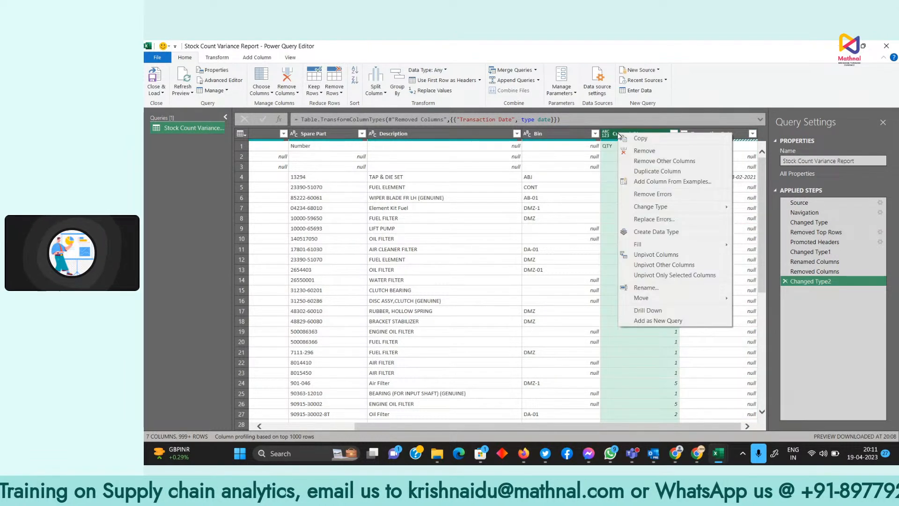
{"action": "mouse_move", "coordinate": [665, 214]}
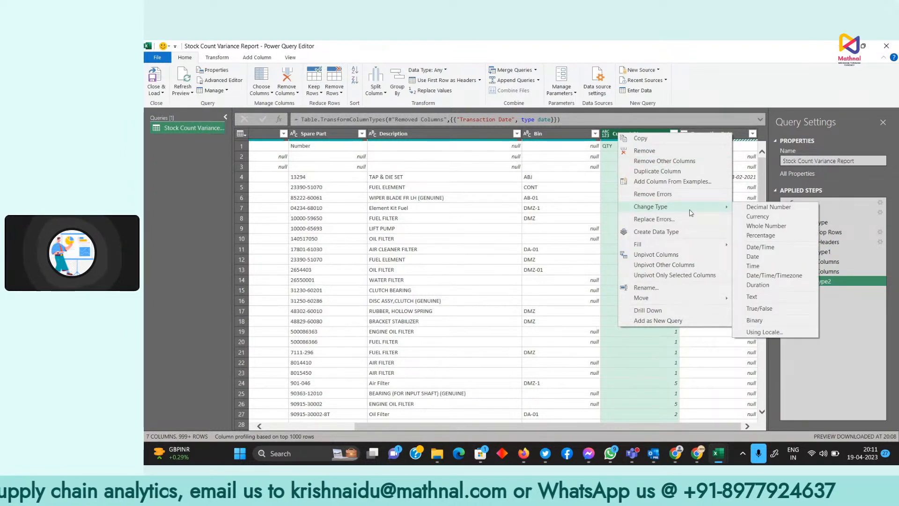
{"action": "left_click", "coordinate": [768, 225]}
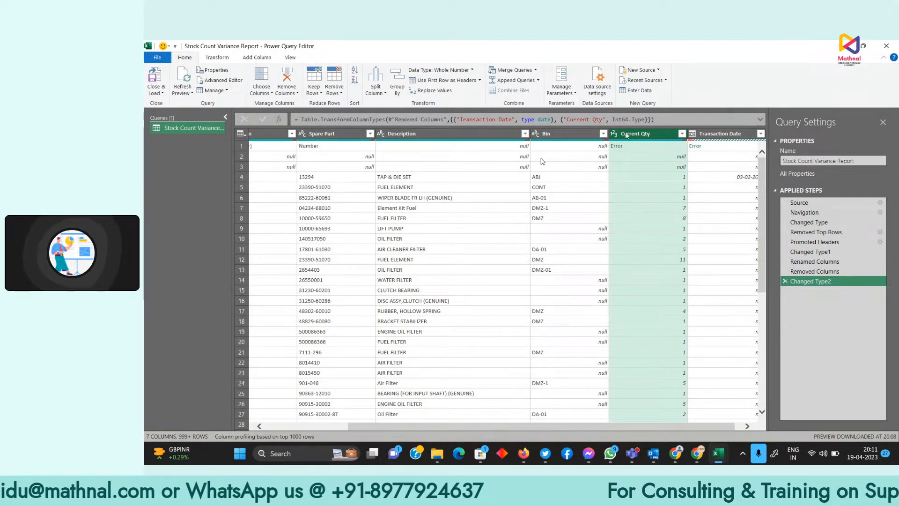
Filter the Country column to exclude null rows and keep only SD.
{"action": "left_click_drag", "start_coordinate": [635, 426], "coordinate": [555, 424]}
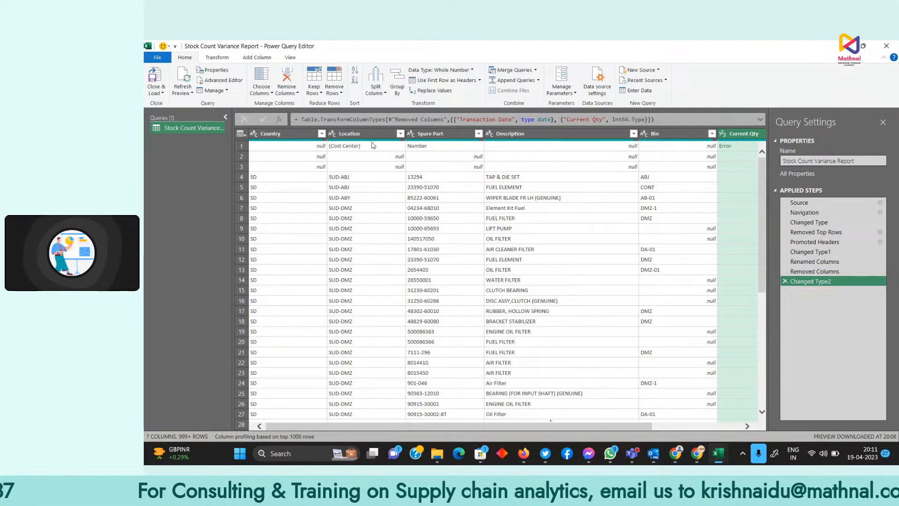
{"action": "left_click", "coordinate": [321, 134]}
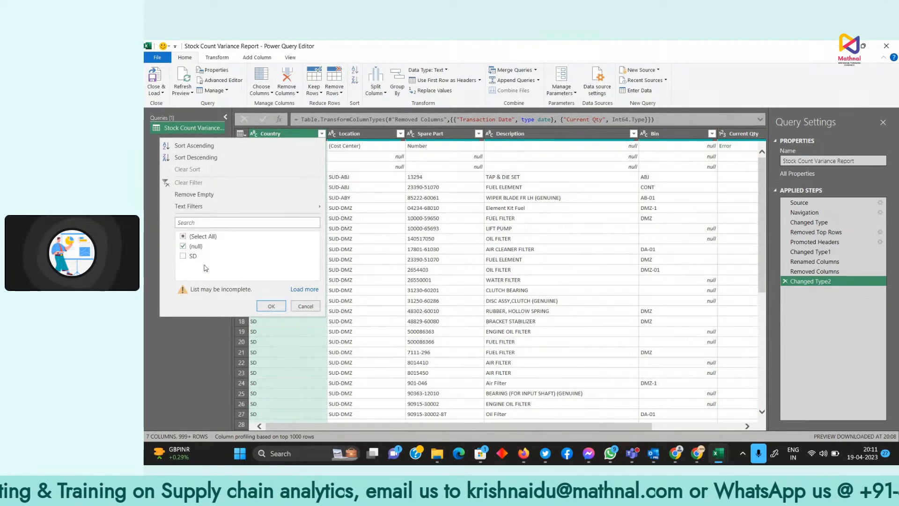
{"action": "left_click", "coordinate": [190, 236]}
{"action": "left_click", "coordinate": [184, 246]}
{"action": "left_click", "coordinate": [270, 305]}
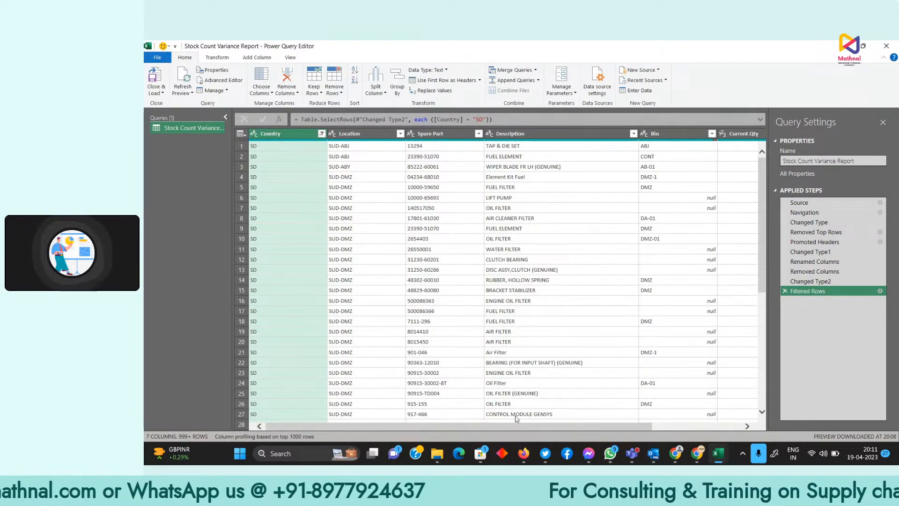
Add a Month column holding the month number extracted from Transaction Date.
{"action": "left_click_drag", "start_coordinate": [548, 425], "coordinate": [636, 424]}
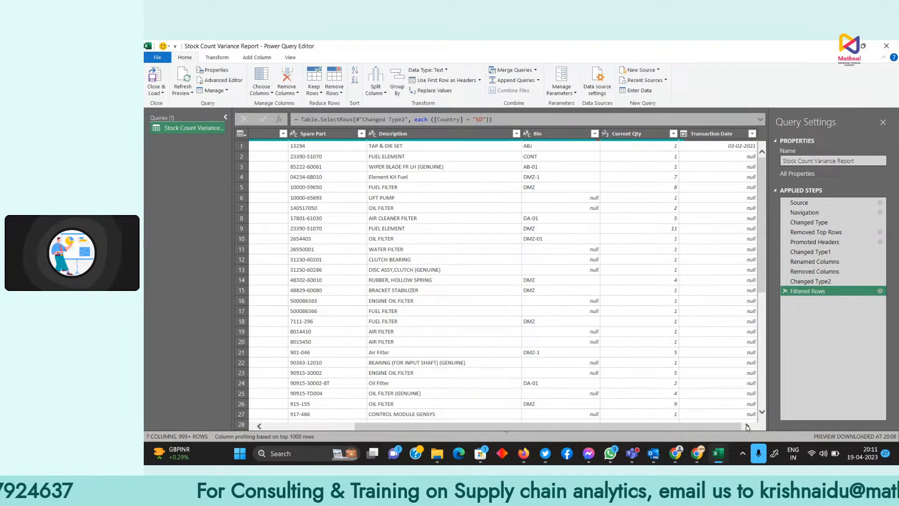
{"action": "left_click", "coordinate": [708, 136]}
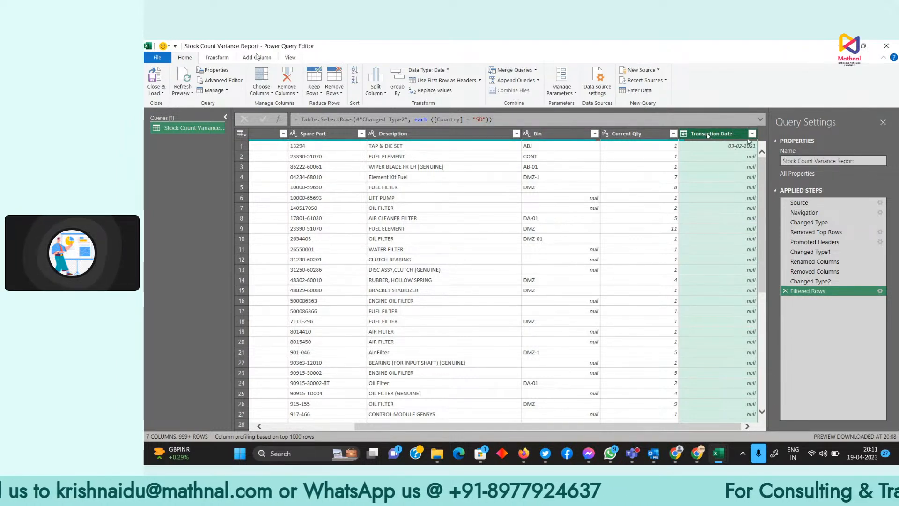
{"action": "left_click", "coordinate": [255, 57]}
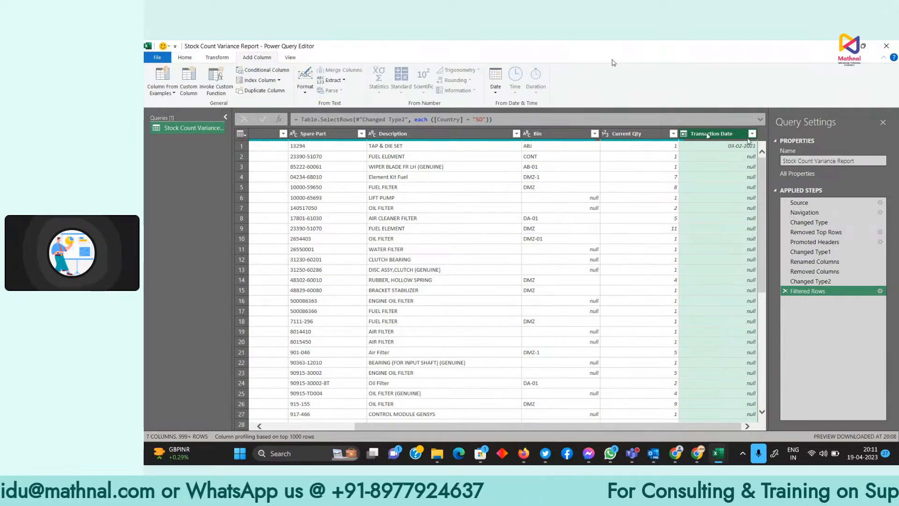
{"action": "left_click", "coordinate": [495, 94]}
{"action": "mouse_move", "coordinate": [528, 148]}
{"action": "left_click", "coordinate": [608, 149]}
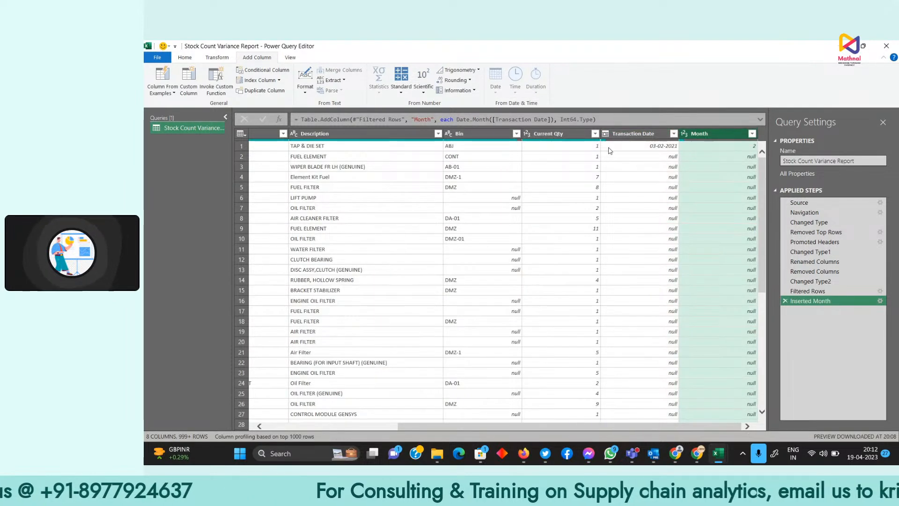
Add a Year column extracted from the Transaction Date column.
{"action": "left_click", "coordinate": [632, 134]}
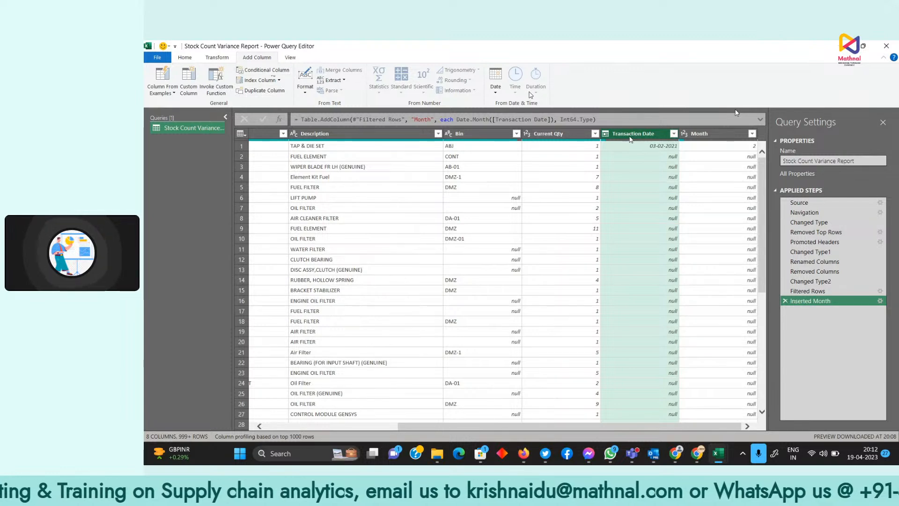
{"action": "left_click", "coordinate": [496, 89]}
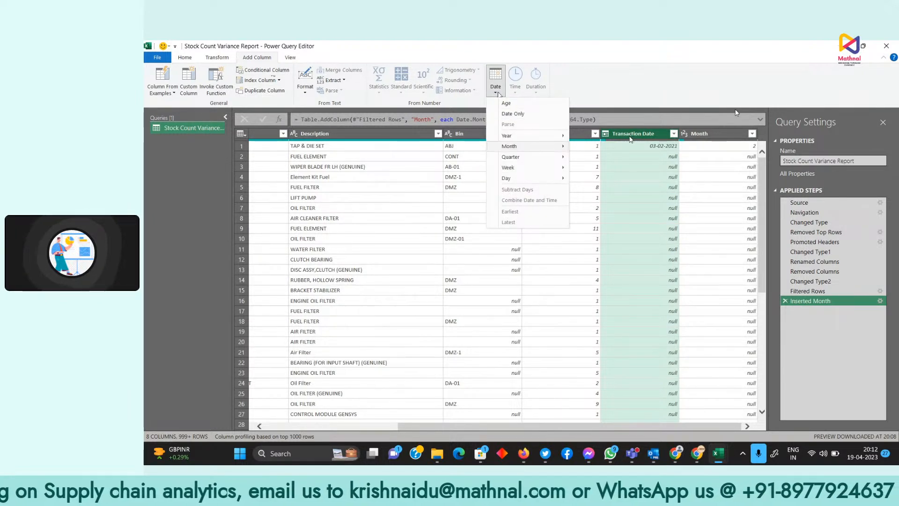
{"action": "mouse_move", "coordinate": [525, 136]}
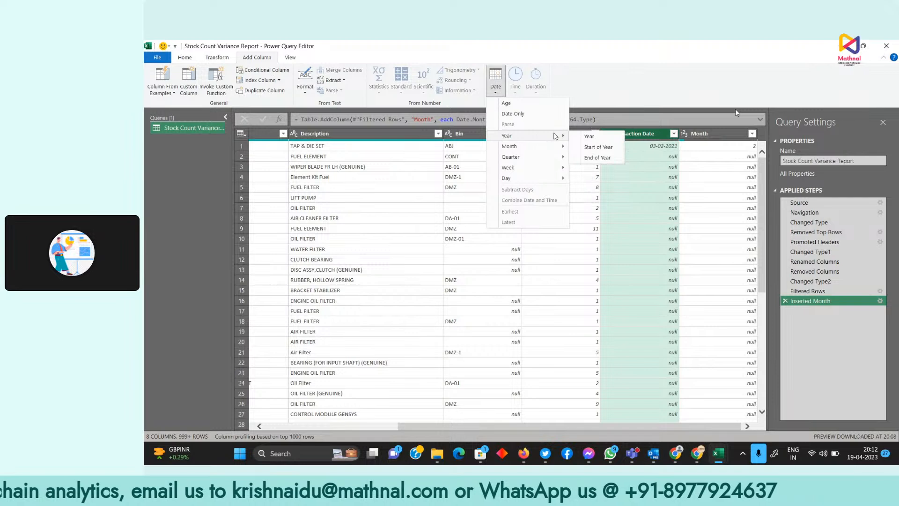
{"action": "left_click", "coordinate": [590, 136]}
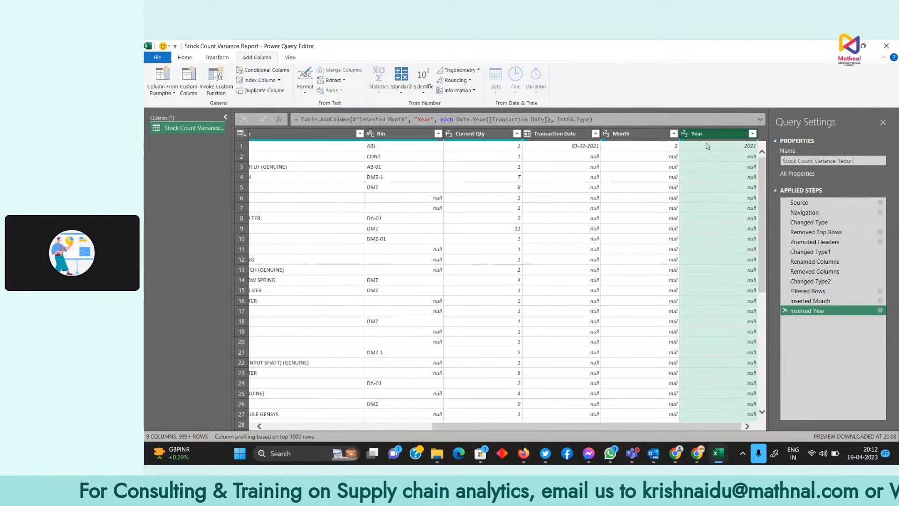
{"action": "left_click", "coordinate": [550, 134]}
{"action": "left_click", "coordinate": [643, 133]}
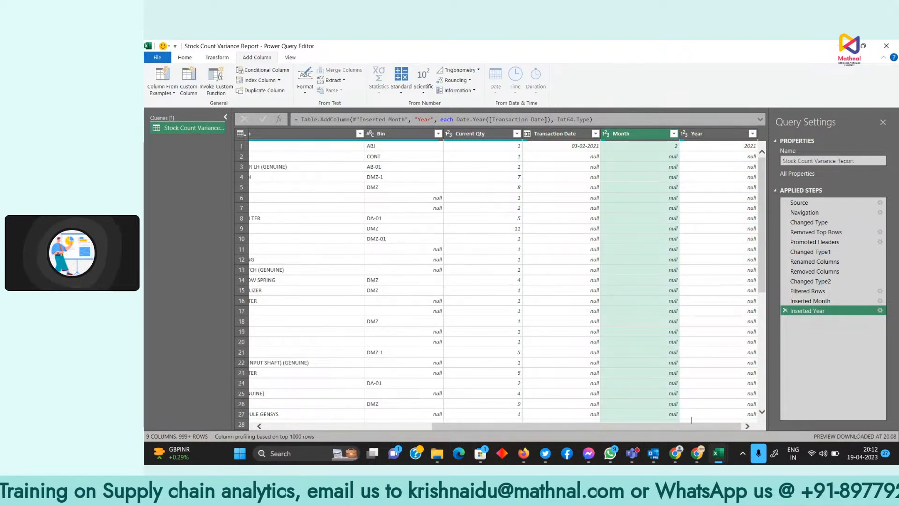
{"action": "scroll", "coordinate": [694, 420], "scroll_direction": "down", "scroll_amount": 10}
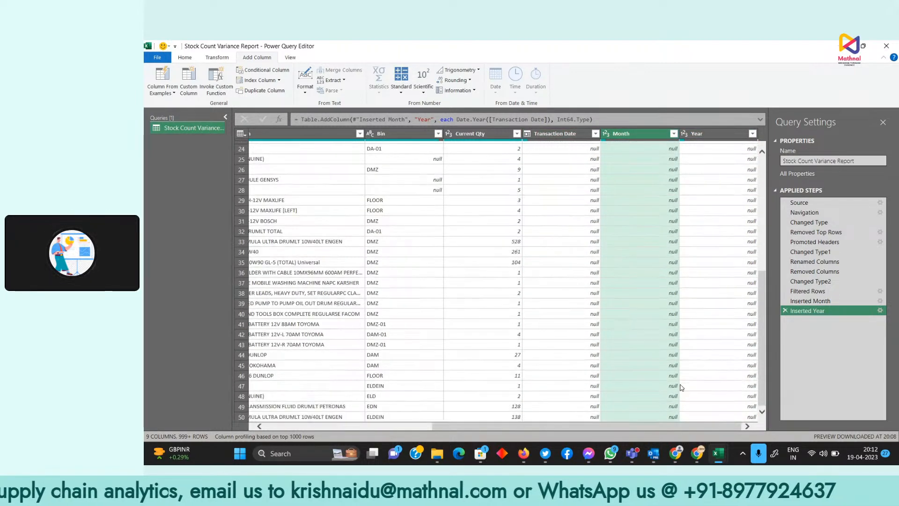
Split the Location column by the hyphen delimiter at each occurrence.
{"action": "left_click_drag", "start_coordinate": [628, 428], "coordinate": [463, 428]}
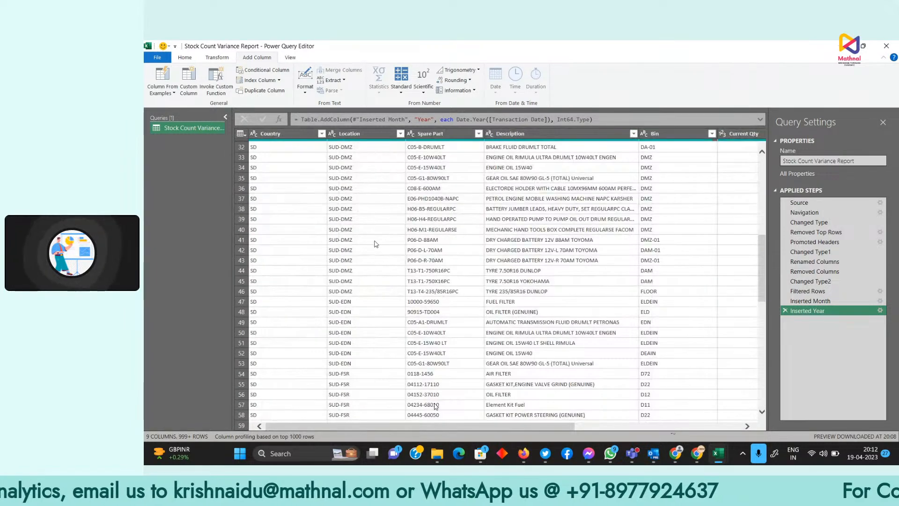
{"action": "scroll", "coordinate": [363, 201], "scroll_direction": "up", "scroll_amount": 10}
{"action": "left_click", "coordinate": [348, 135]}
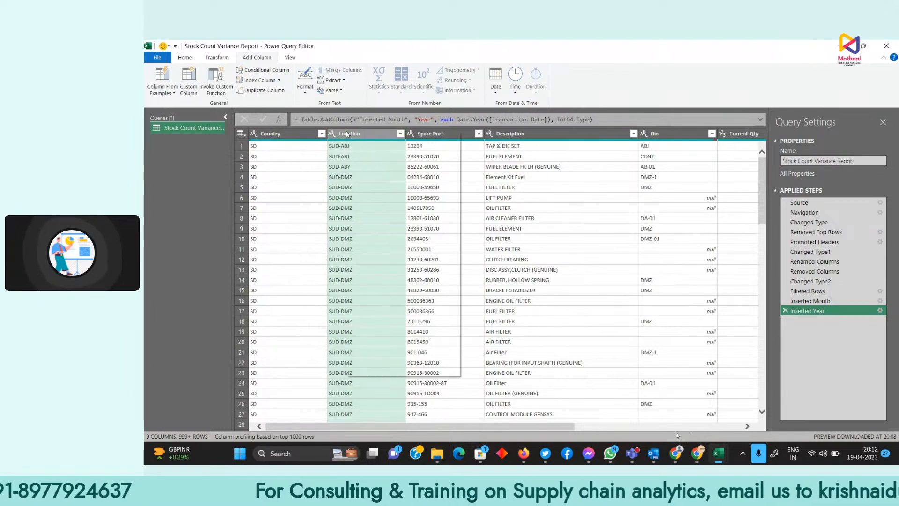
{"action": "right_click", "coordinate": [348, 135]}
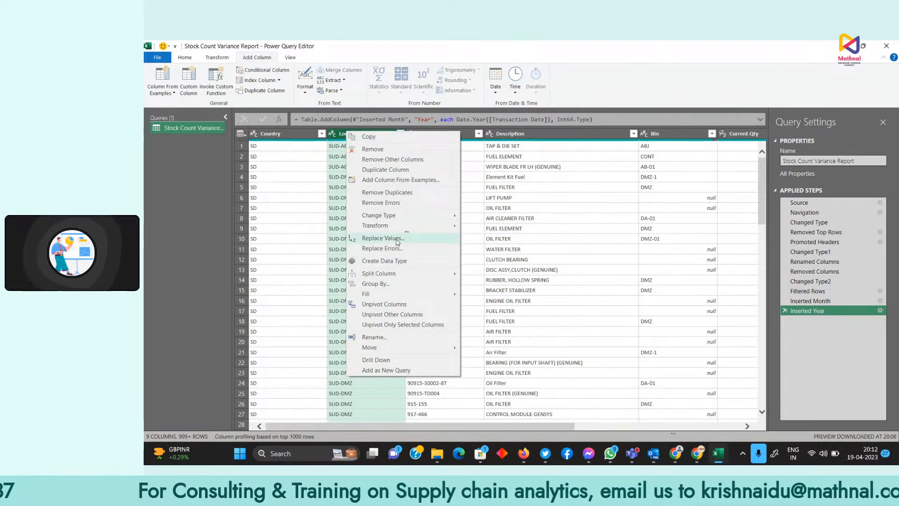
{"action": "mouse_move", "coordinate": [394, 274]}
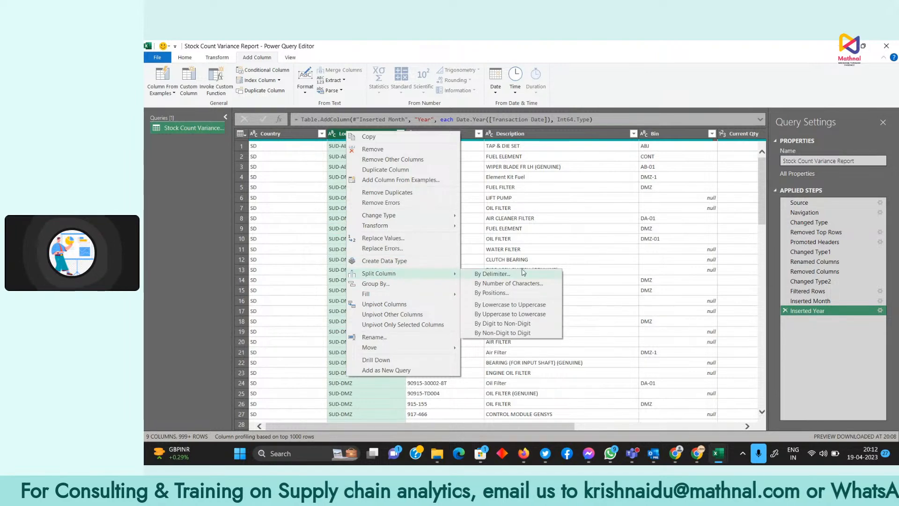
{"action": "left_click", "coordinate": [492, 274]}
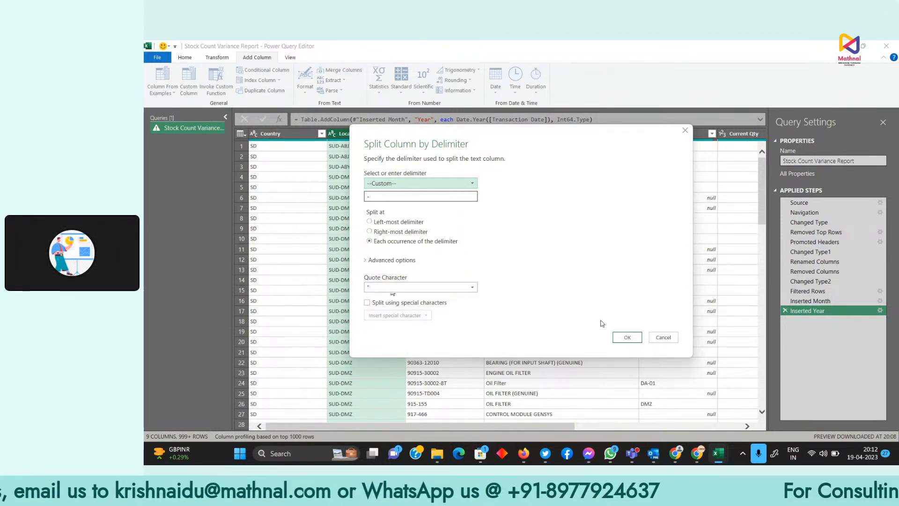
{"action": "left_click", "coordinate": [625, 336]}
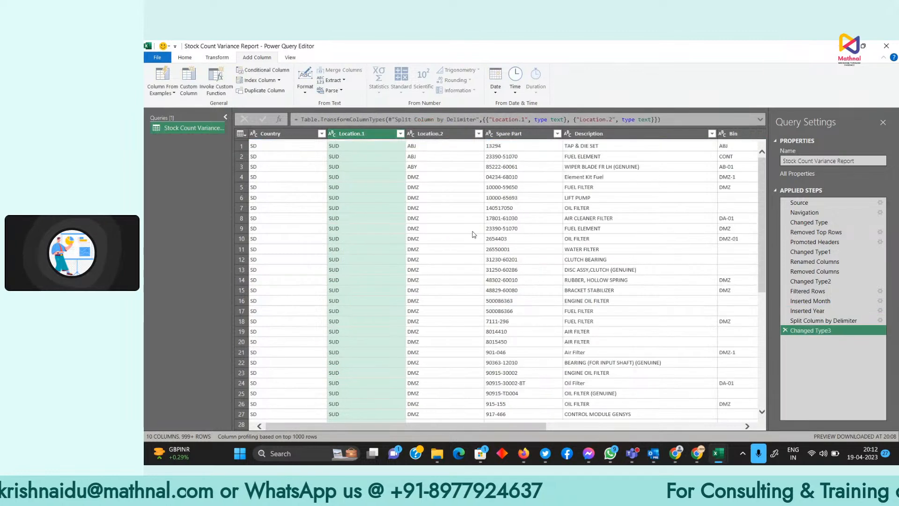
Remove the Location.1 and Country columns from the query.
{"action": "left_click", "coordinate": [435, 134]}
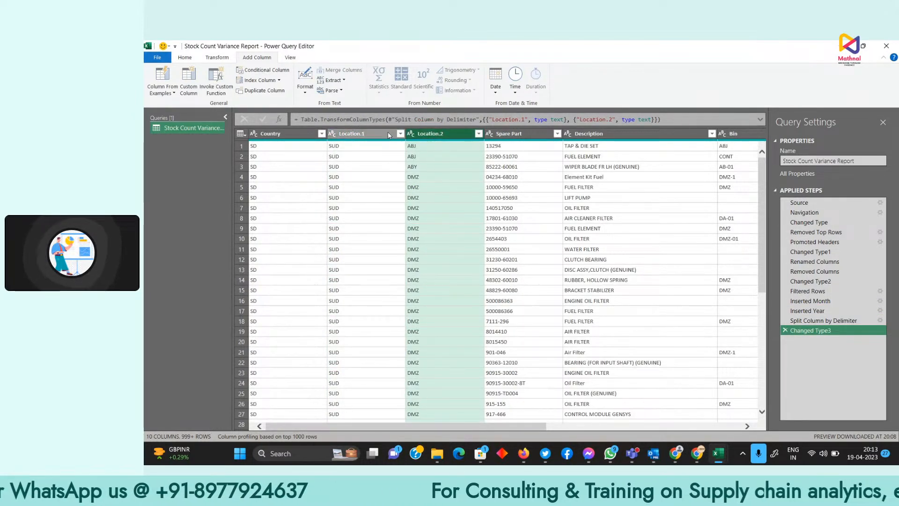
{"action": "left_click", "coordinate": [400, 133]}
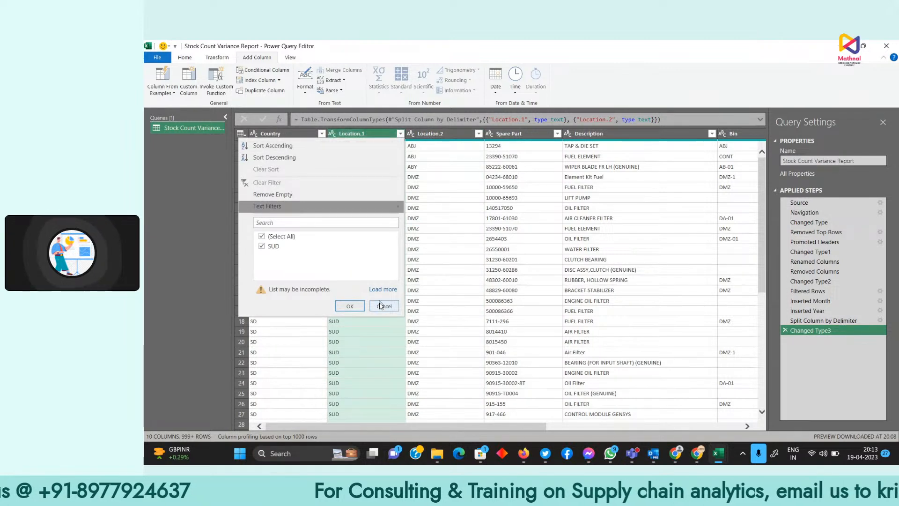
{"action": "left_click", "coordinate": [383, 306]}
{"action": "right_click", "coordinate": [358, 135]}
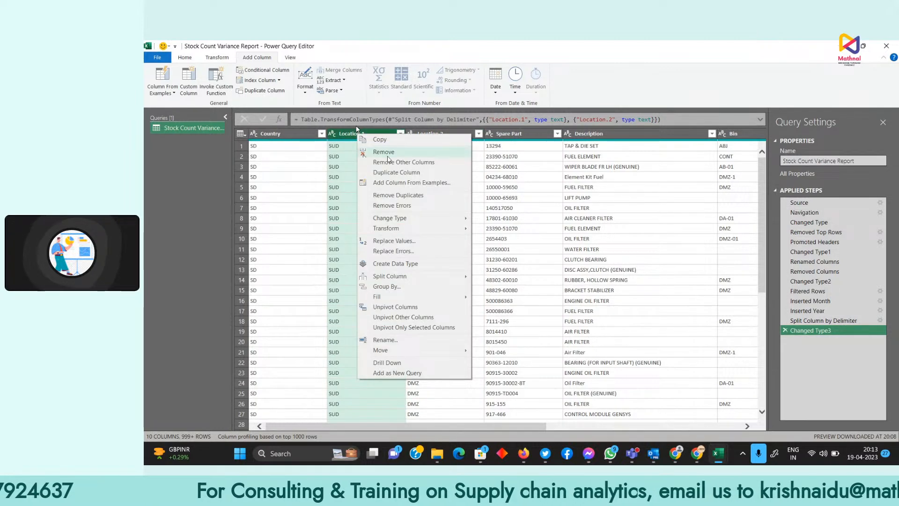
{"action": "left_click", "coordinate": [362, 152]}
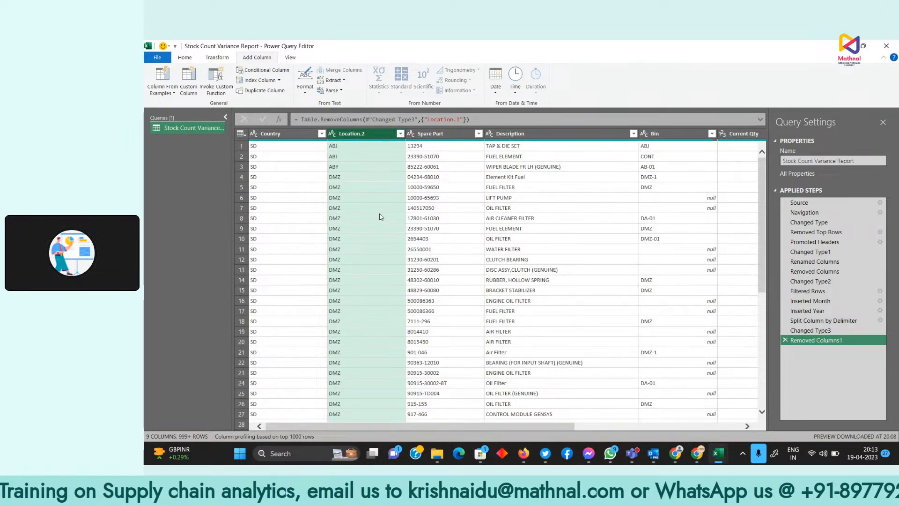
{"action": "left_click", "coordinate": [274, 135]}
{"action": "right_click", "coordinate": [274, 135]}
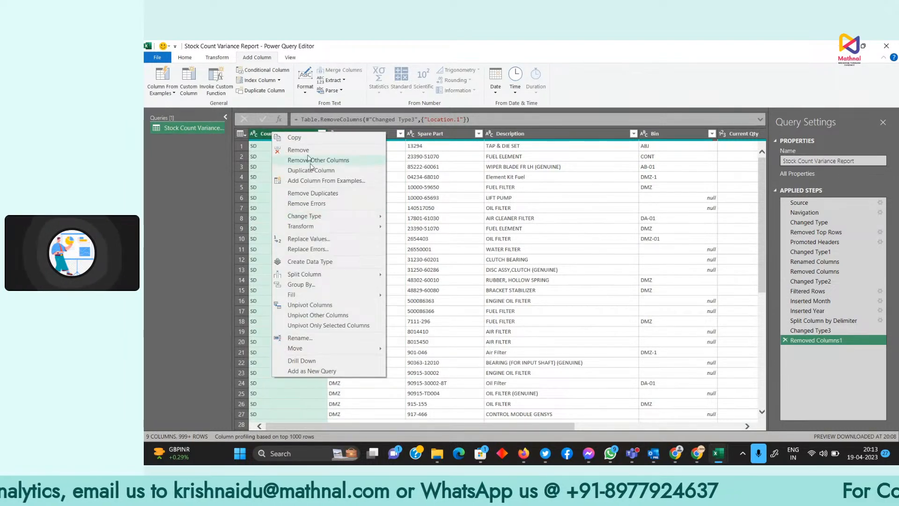
{"action": "left_click", "coordinate": [309, 183]}
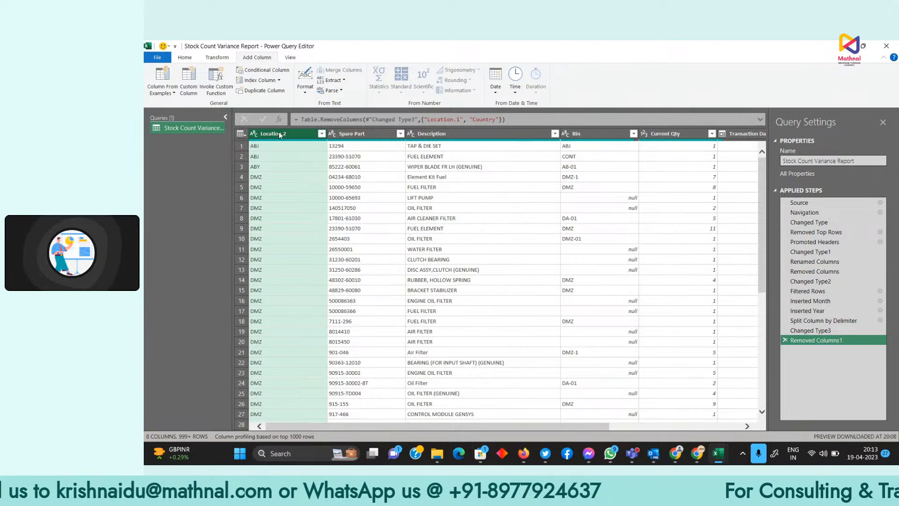
Review the query's remaining columns, from Spare Part and Description through Current Qty, Transaction Date, Month and Year.
{"action": "left_click", "coordinate": [354, 136]}
{"action": "left_click", "coordinate": [442, 135]}
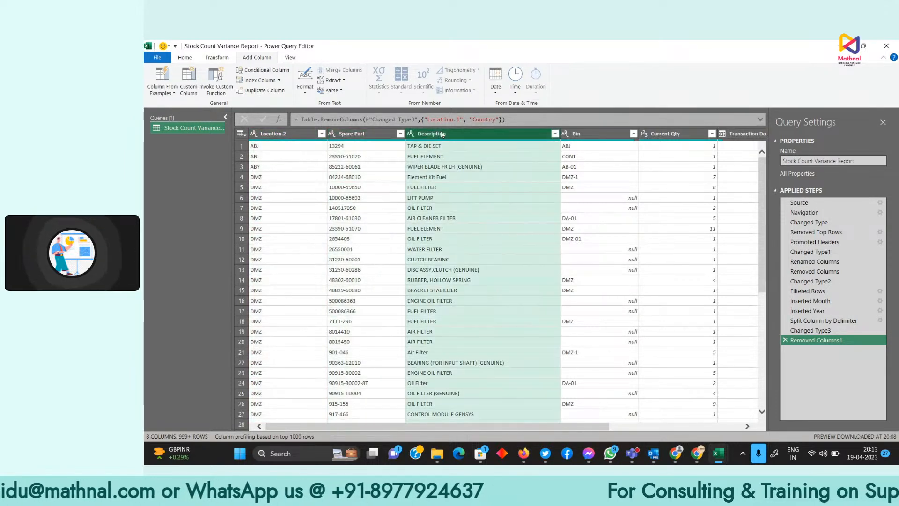
{"action": "left_click_drag", "start_coordinate": [519, 430], "coordinate": [652, 430]}
{"action": "left_click", "coordinate": [548, 135]}
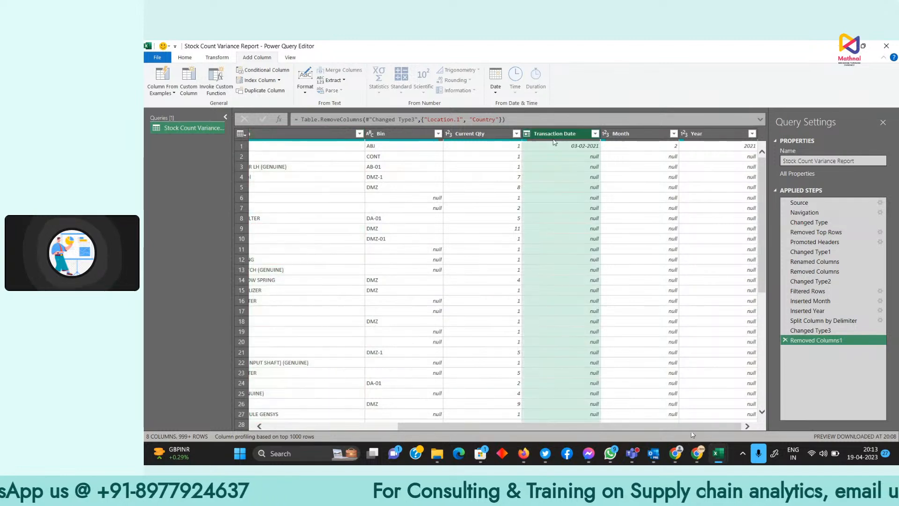
{"action": "left_click", "coordinate": [640, 135]}
{"action": "left_click", "coordinate": [693, 135]}
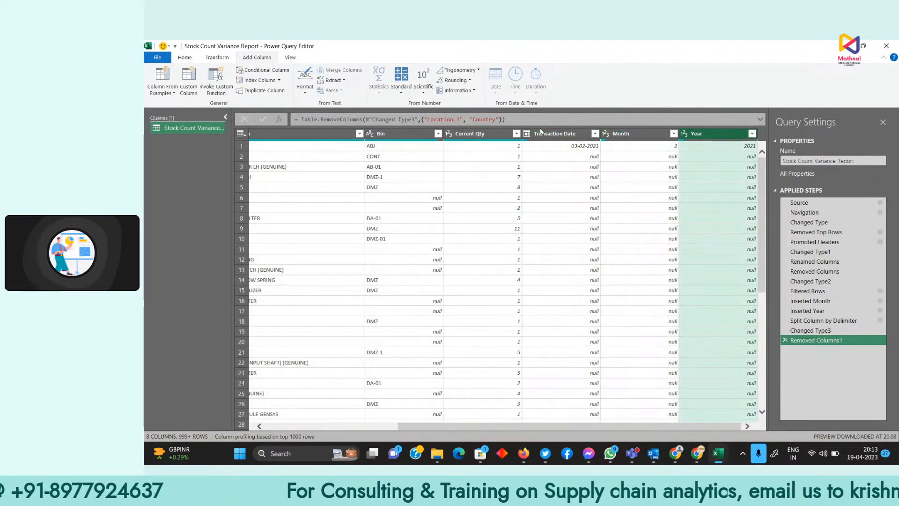
{"action": "left_click", "coordinate": [465, 135]}
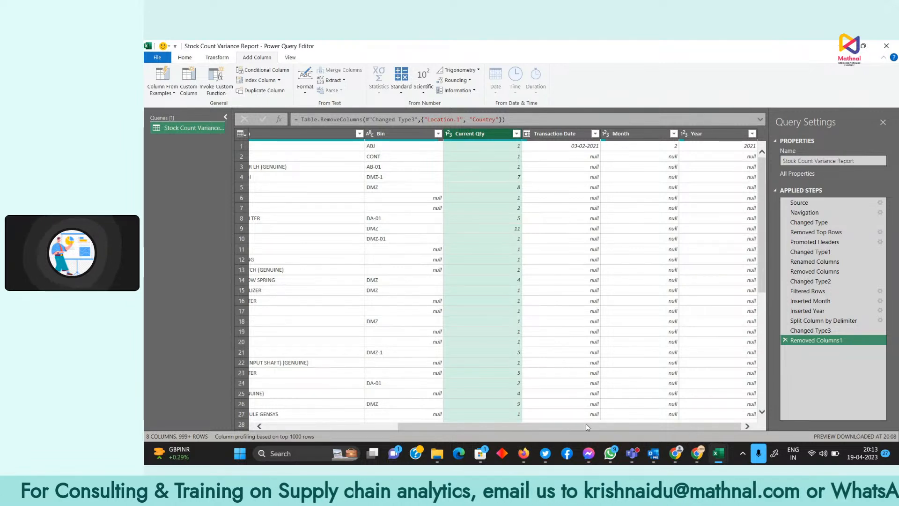
{"action": "left_click_drag", "start_coordinate": [589, 425], "coordinate": [458, 426]}
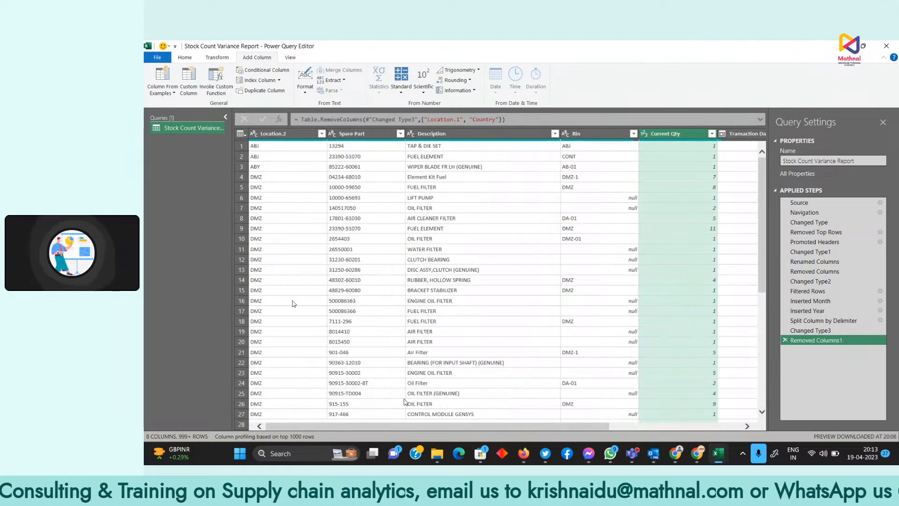
Load the query as a table on a new worksheet and add its data to the Data Model.
{"action": "left_click", "coordinate": [185, 57]}
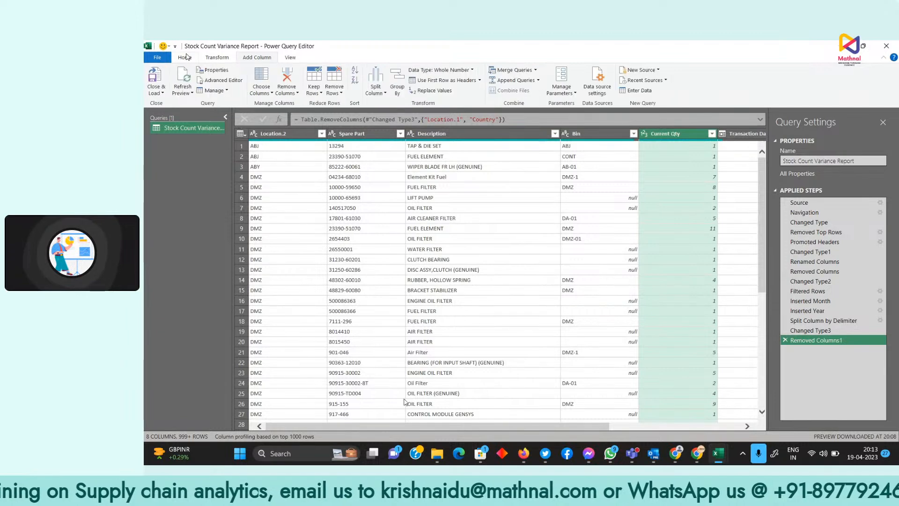
{"action": "left_click", "coordinate": [164, 94]}
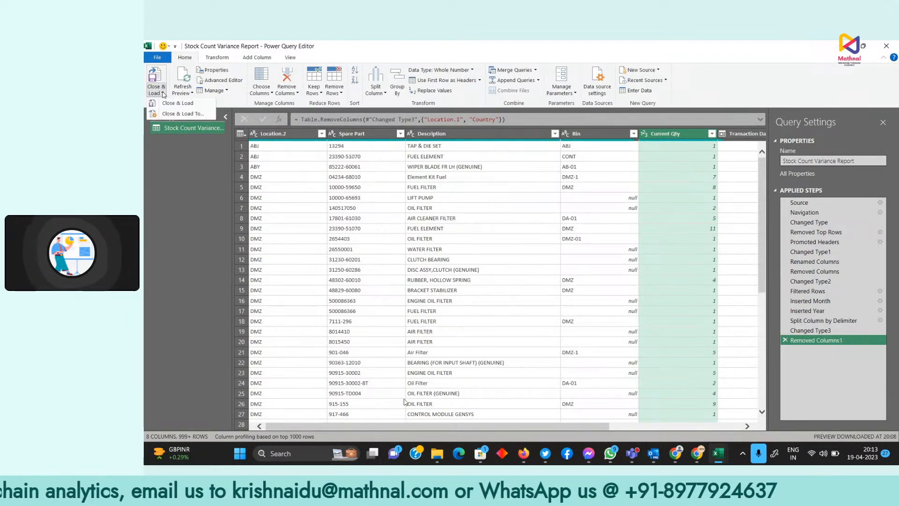
{"action": "left_click", "coordinate": [175, 115]}
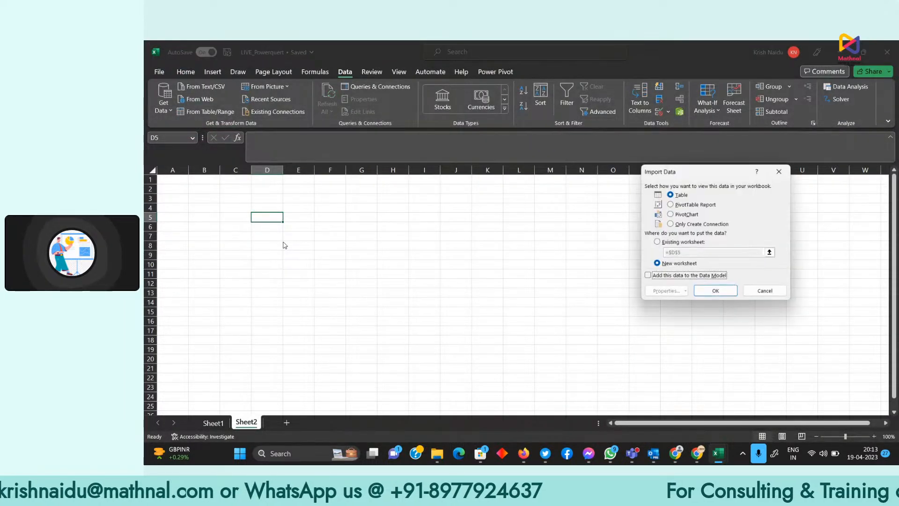
{"action": "left_click", "coordinate": [647, 276]}
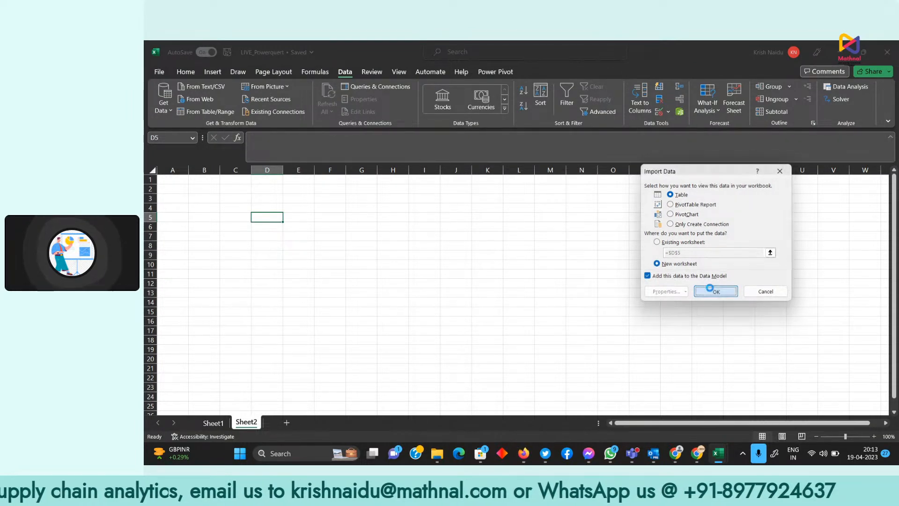
{"action": "left_click", "coordinate": [713, 292]}
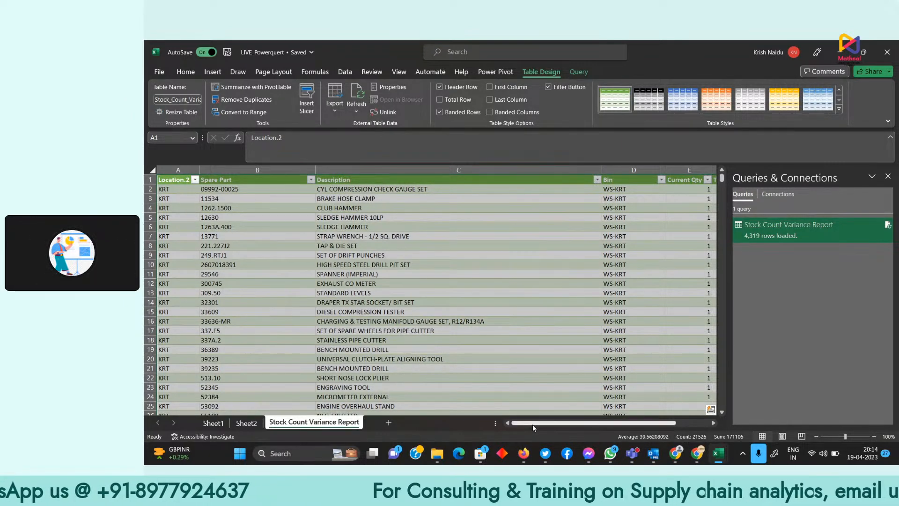
{"action": "scroll", "coordinate": [533, 424], "scroll_direction": "right", "scroll_amount": 2}
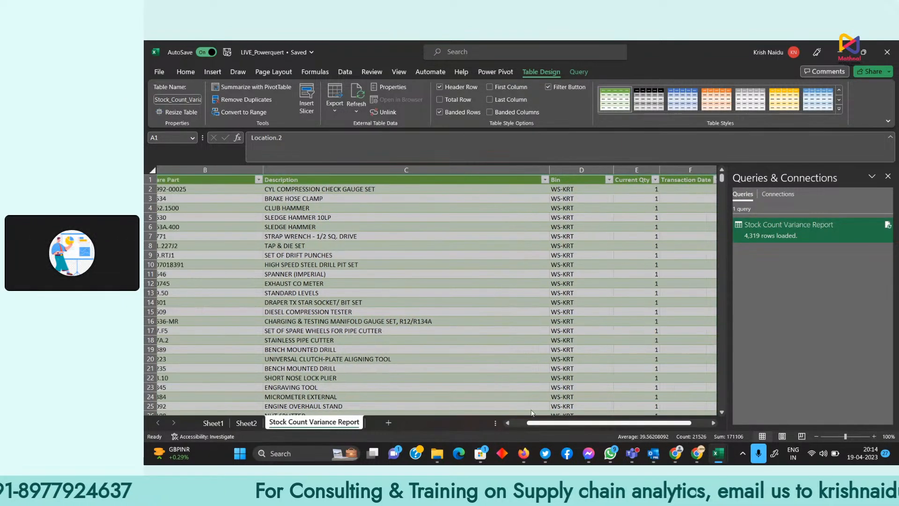
{"action": "scroll", "coordinate": [532, 412], "scroll_direction": "left", "scroll_amount": 2}
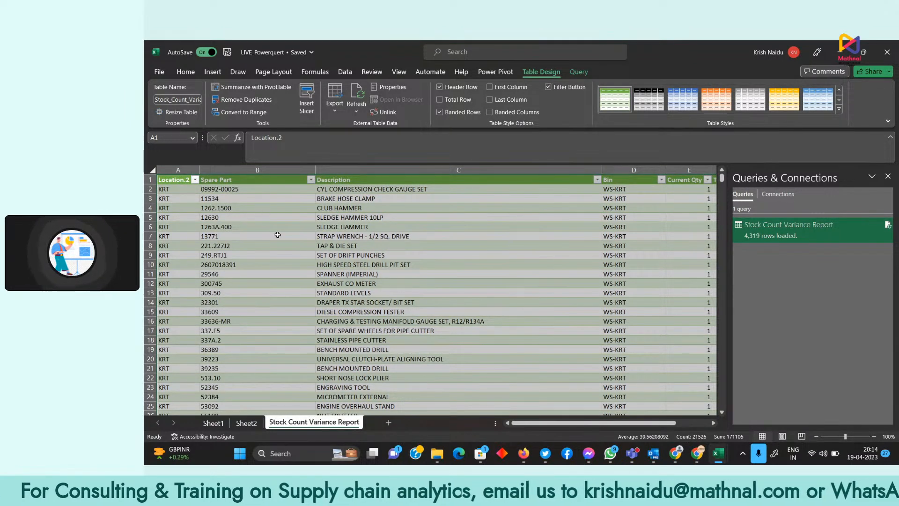
Try to import the Stock Surplus Report from the Downloads folder as an Excel workbook source, starting from Sheet2.
{"action": "left_click", "coordinate": [247, 423]}
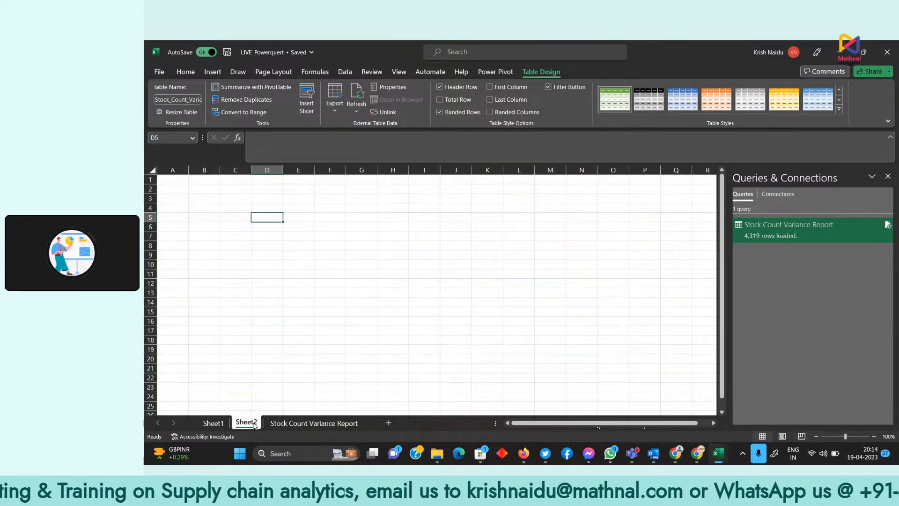
{"action": "left_click", "coordinate": [336, 73]}
{"action": "left_click", "coordinate": [163, 103]}
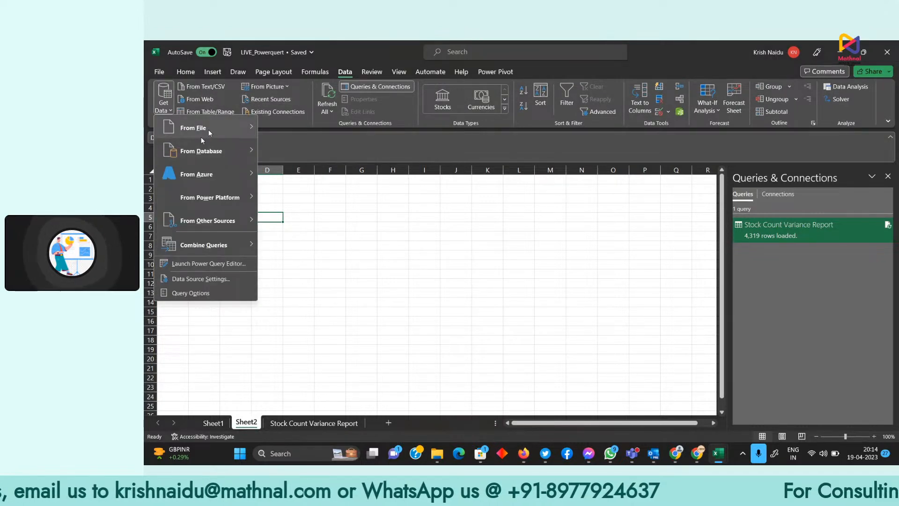
{"action": "mouse_move", "coordinate": [209, 133]}
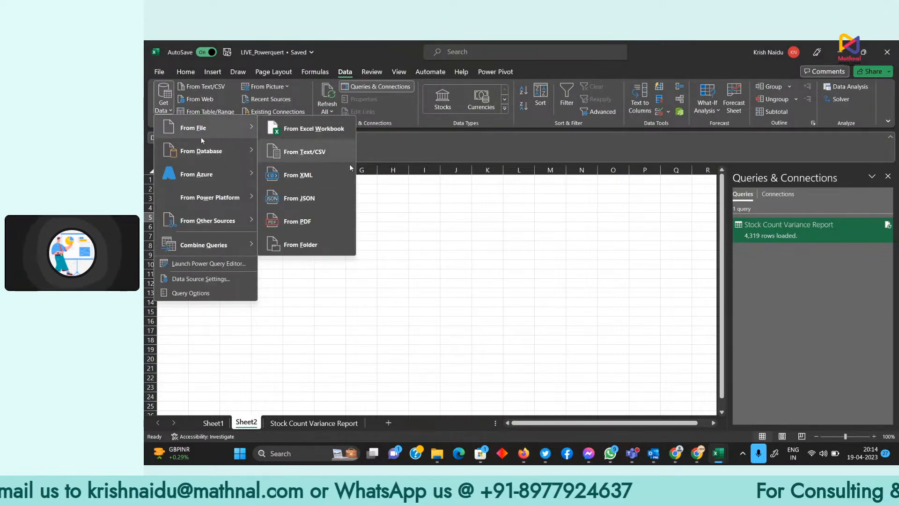
{"action": "left_click", "coordinate": [327, 134]}
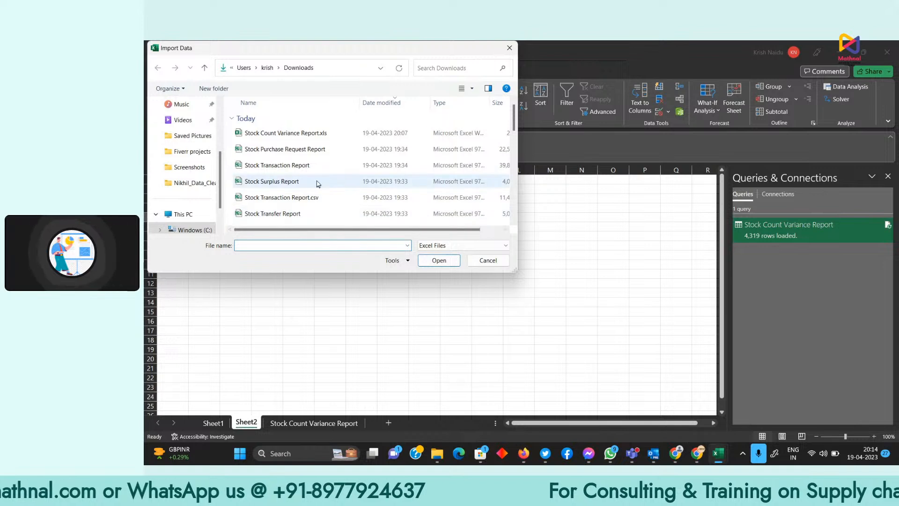
{"action": "left_click", "coordinate": [304, 182]}
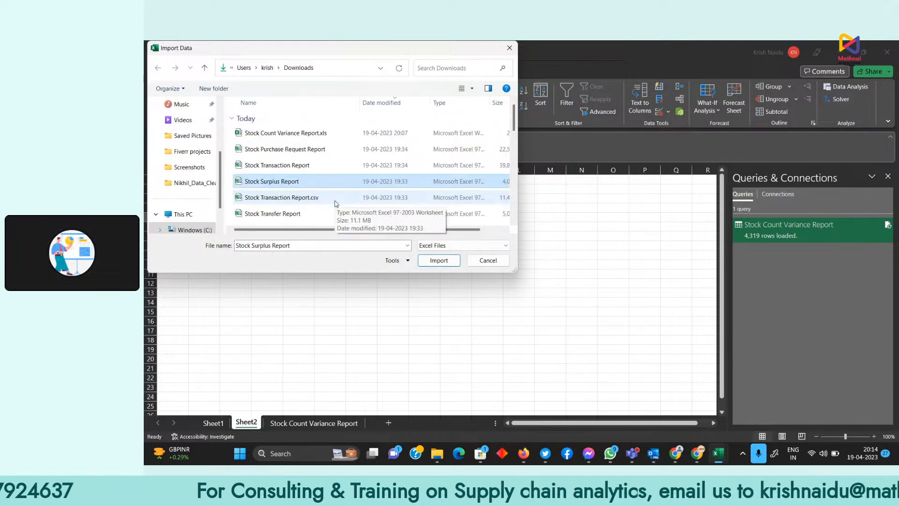
{"action": "double_click", "coordinate": [451, 183]}
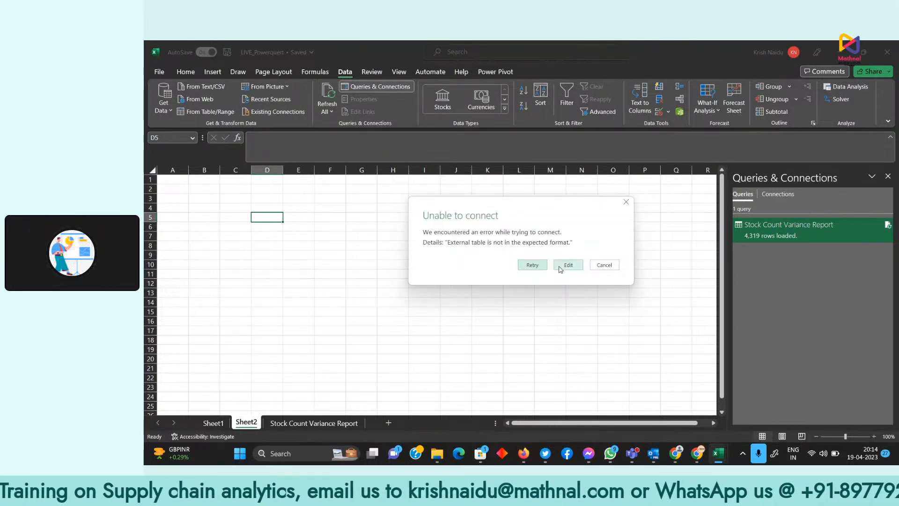
{"action": "left_click", "coordinate": [604, 265]}
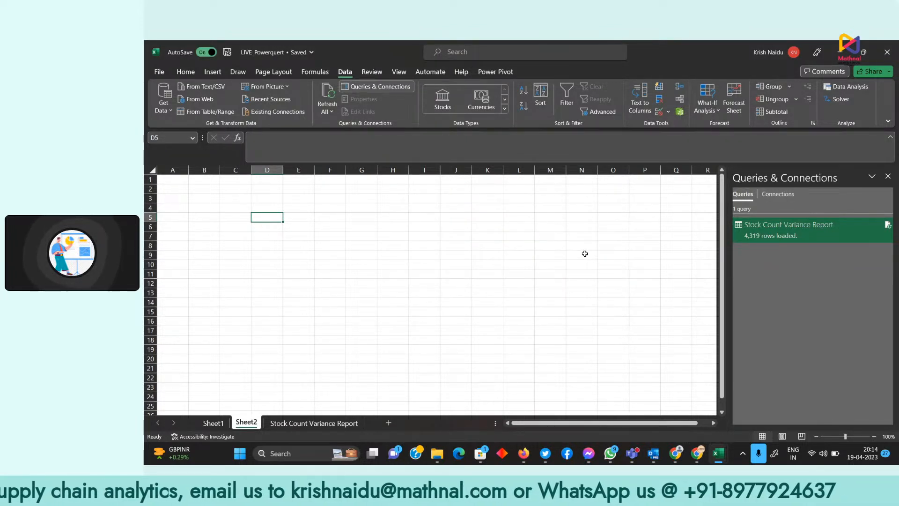
Open the Stock Surplus Report from the Downloads folder in Excel and enable editing.
{"action": "left_click", "coordinate": [437, 453]}
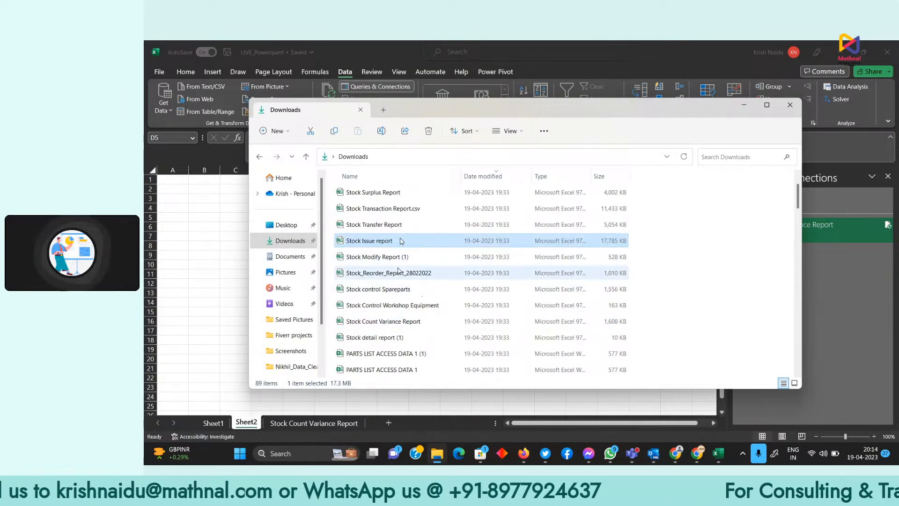
{"action": "left_click", "coordinate": [393, 194]}
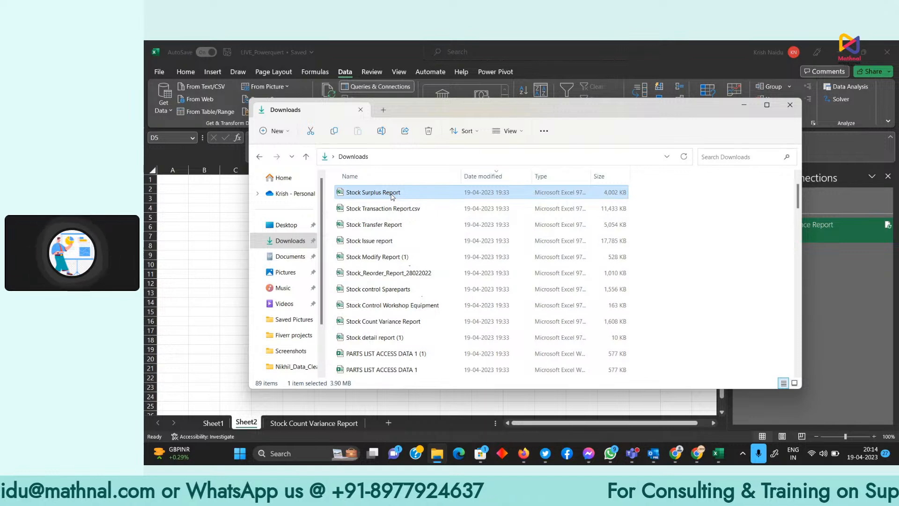
{"action": "key", "text": "alt+Tab"}
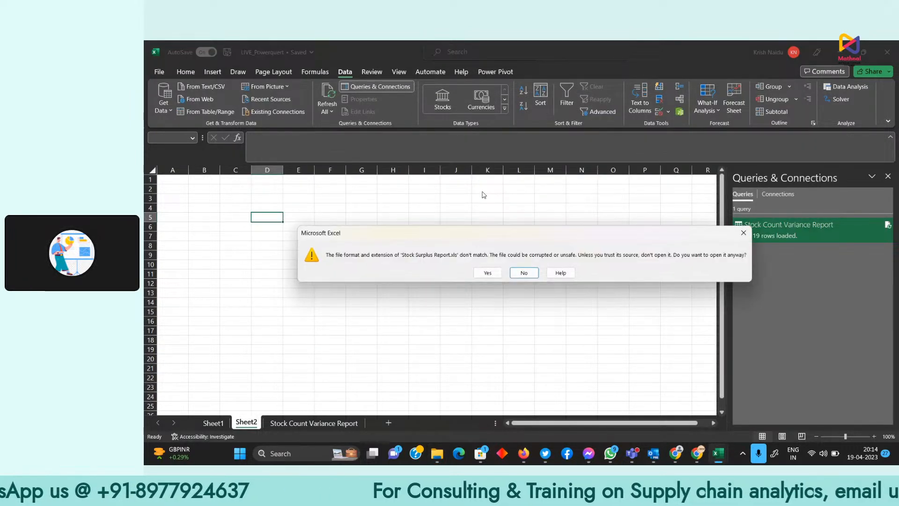
{"action": "left_click", "coordinate": [487, 273]}
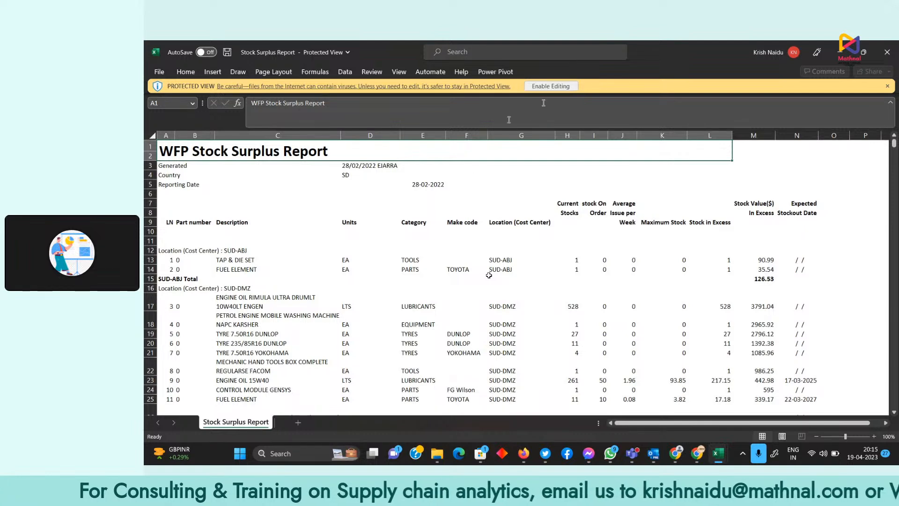
{"action": "left_click", "coordinate": [552, 86]}
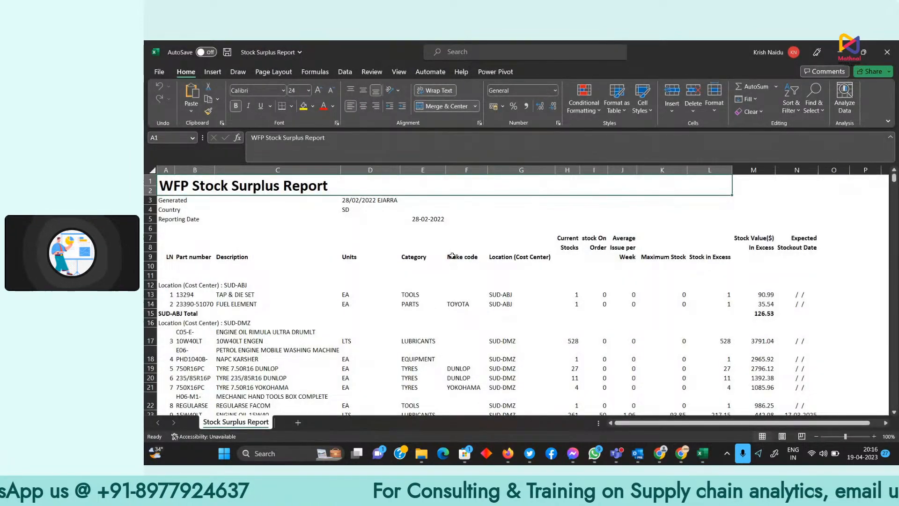
Save the Stock Surplus Report in the Downloads folder as an Excel Workbook (*.xlsx).
{"action": "left_click", "coordinate": [452, 255]}
{"action": "left_click", "coordinate": [164, 72]}
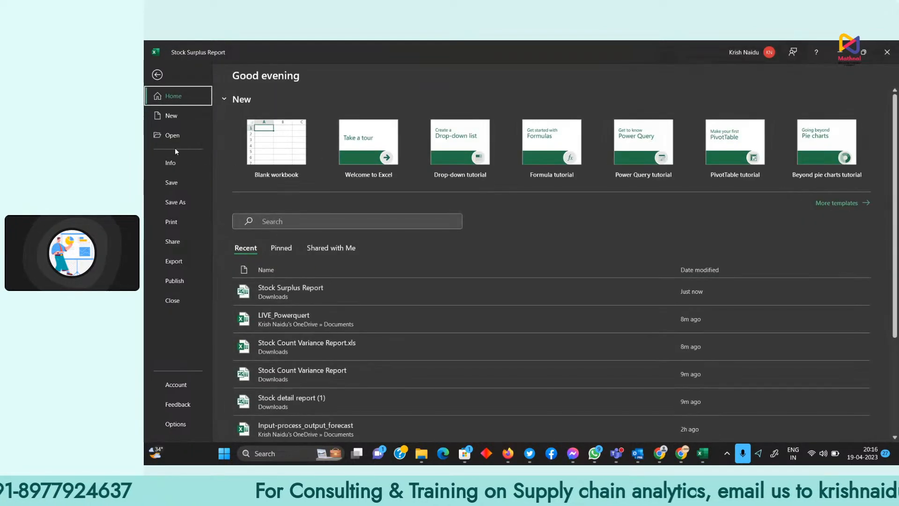
{"action": "left_click", "coordinate": [186, 202]}
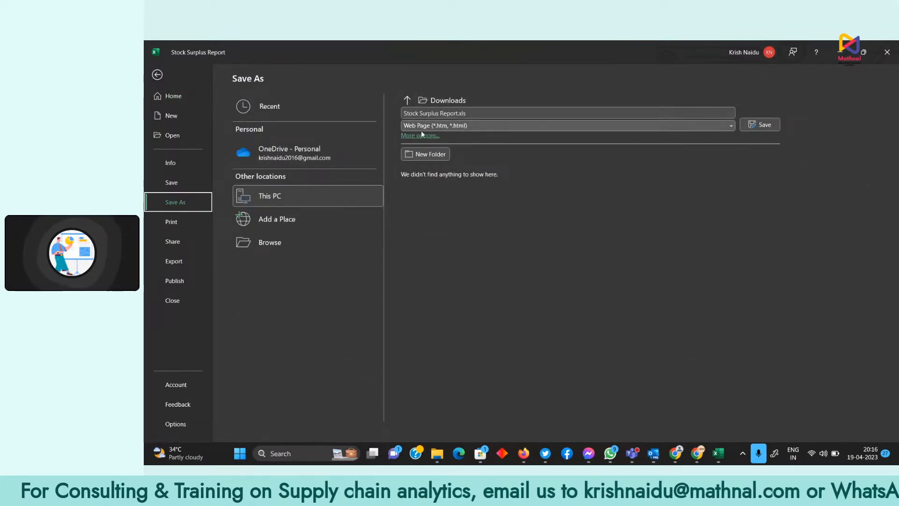
{"action": "left_click", "coordinate": [484, 126]}
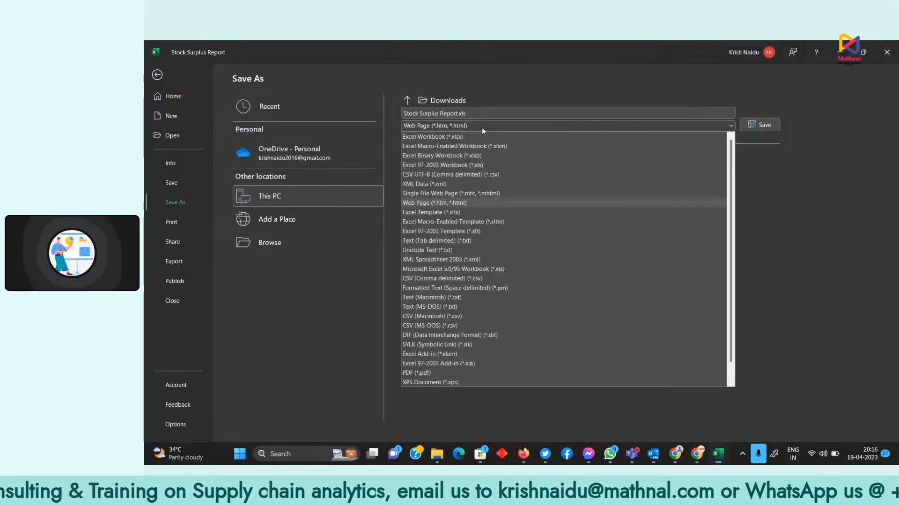
{"action": "left_click", "coordinate": [456, 134]}
{"action": "left_click", "coordinate": [758, 125]}
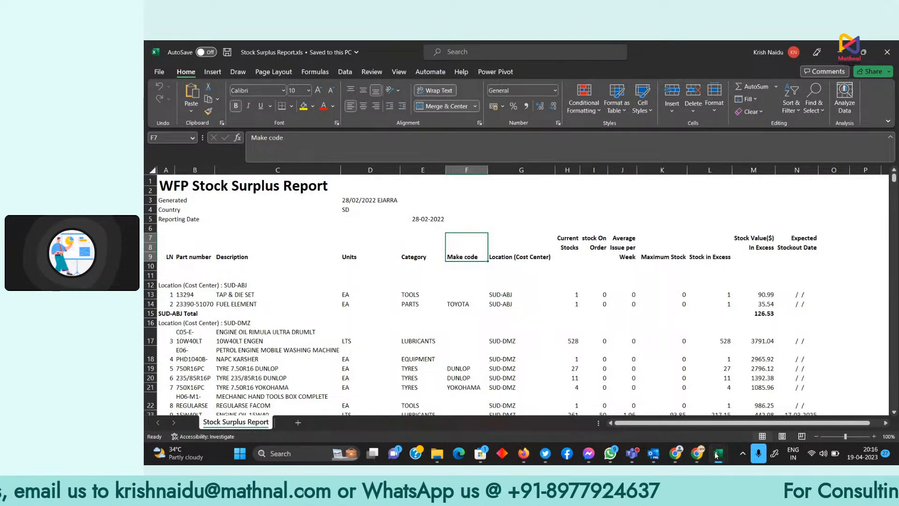
In the LIVE_Powerquert workbook, import the newly saved Stock Surplus Report.xls workbook and open its Stock Surplus Report sheet for transformation in Power Query.
{"action": "mouse_move", "coordinate": [718, 454]}
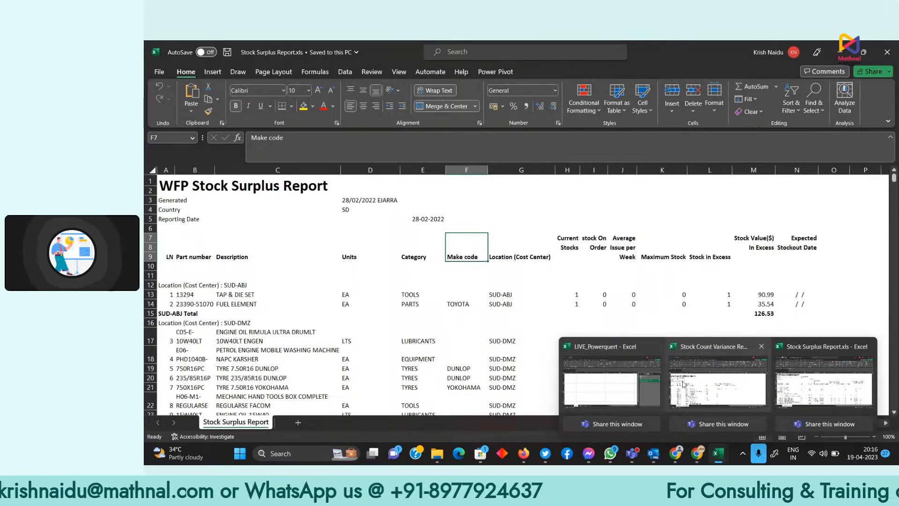
{"action": "left_click", "coordinate": [574, 377]}
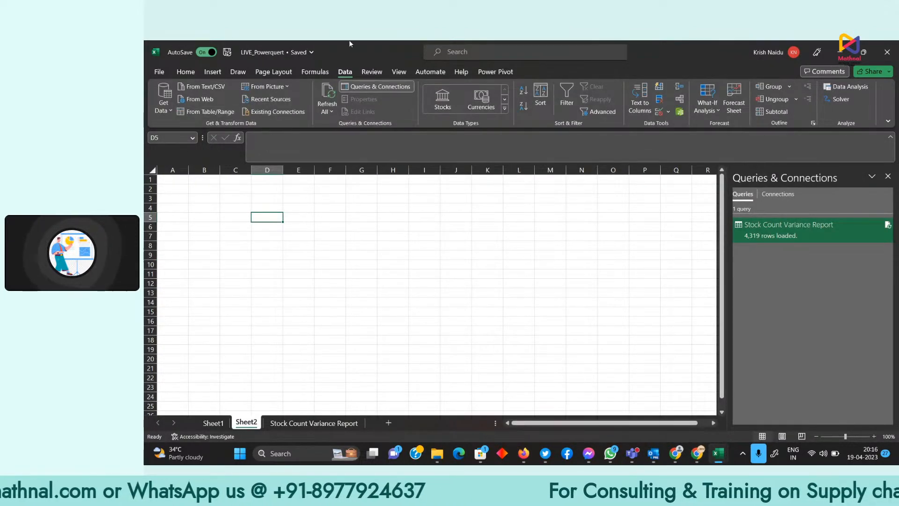
{"action": "left_click", "coordinate": [164, 104]}
{"action": "mouse_move", "coordinate": [191, 126]}
{"action": "left_click", "coordinate": [300, 127]}
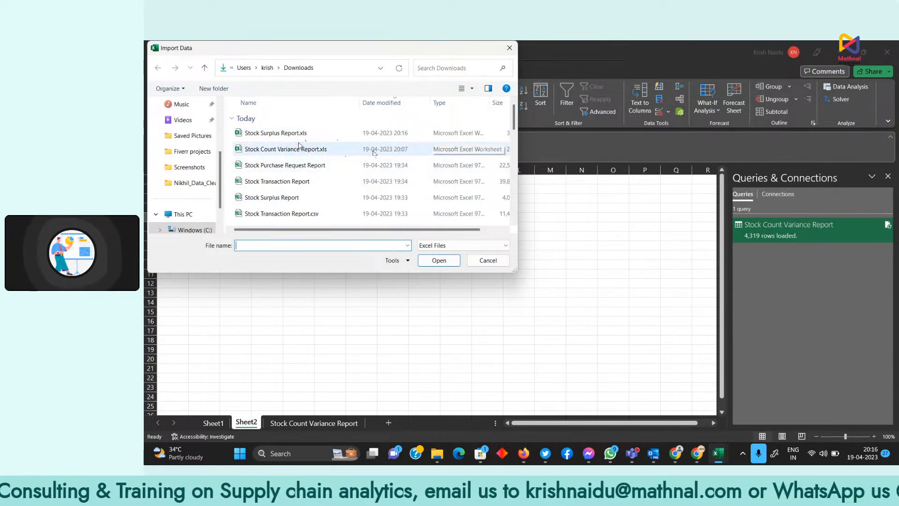
{"action": "left_click", "coordinate": [305, 135]}
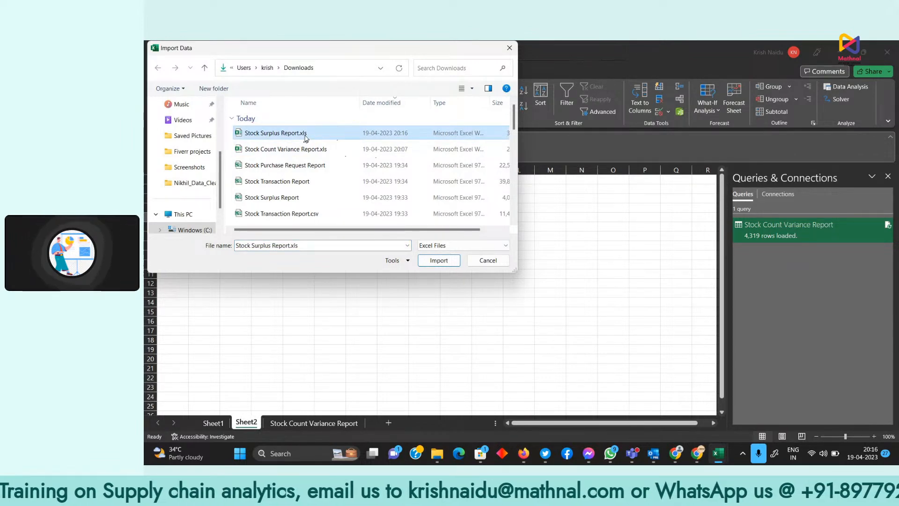
{"action": "left_click", "coordinate": [439, 262]}
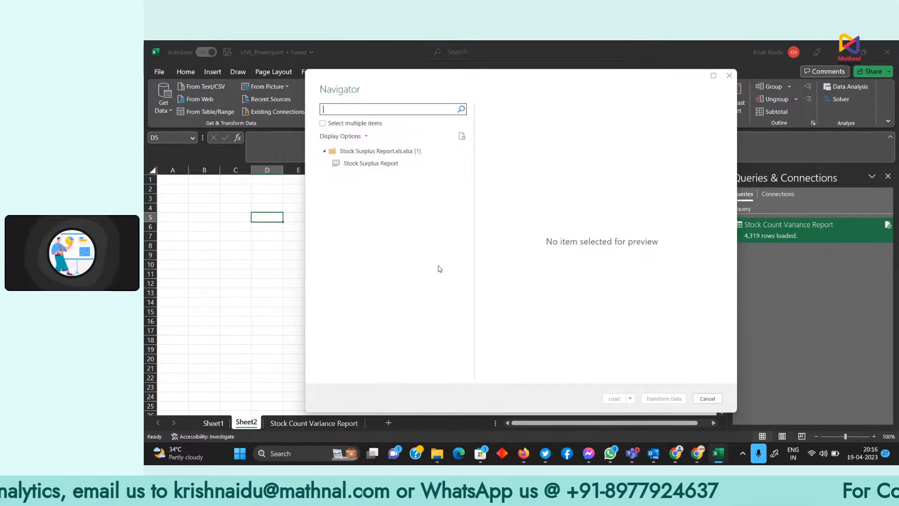
{"action": "left_click", "coordinate": [360, 165]}
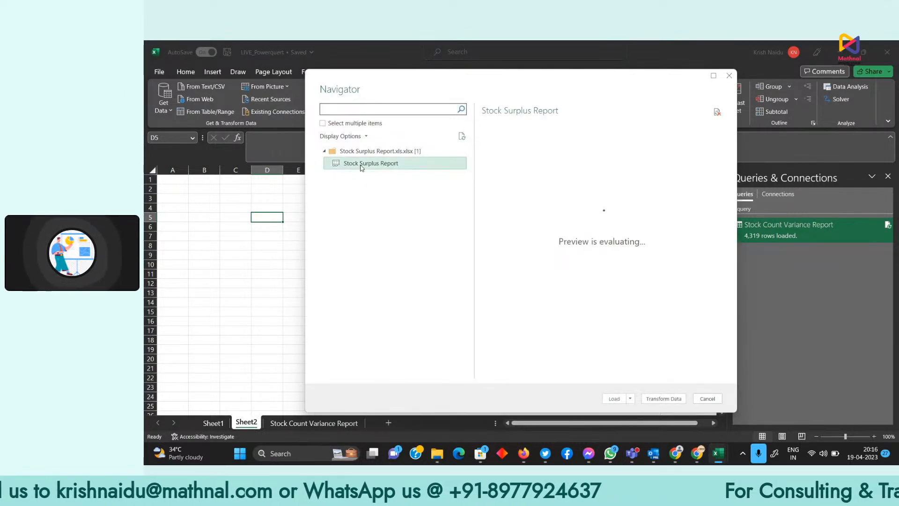
{"action": "left_click", "coordinate": [661, 399]}
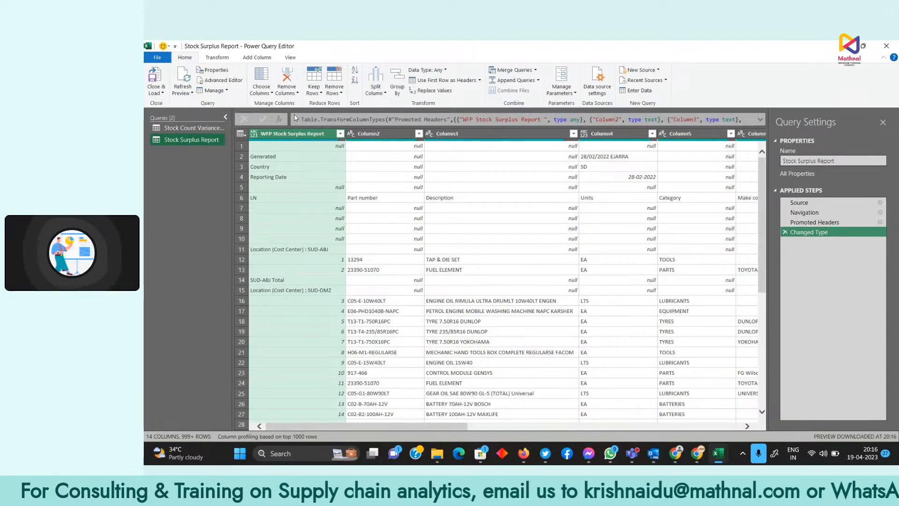
Examine the Location (Cost Center) group rows and the row holding the LN, Part number, Description and Units headings.
{"action": "left_click", "coordinate": [267, 249]}
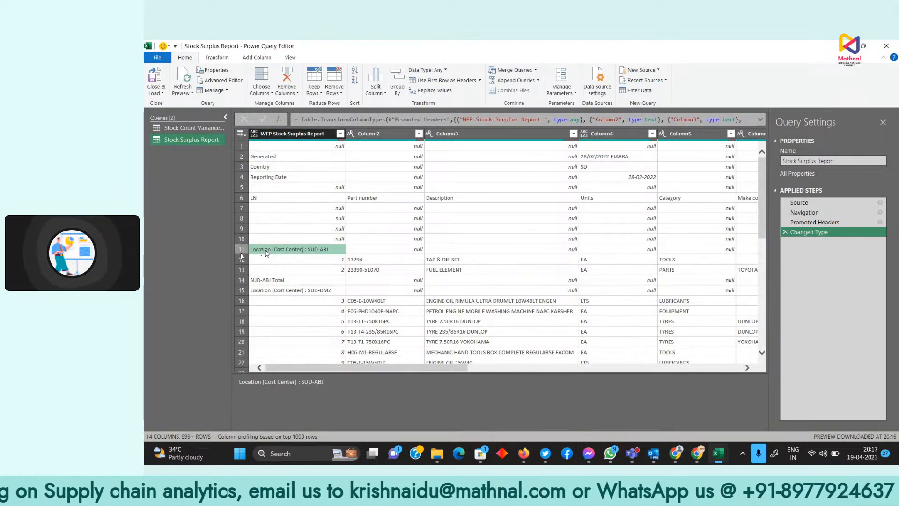
{"action": "left_click", "coordinate": [243, 249]}
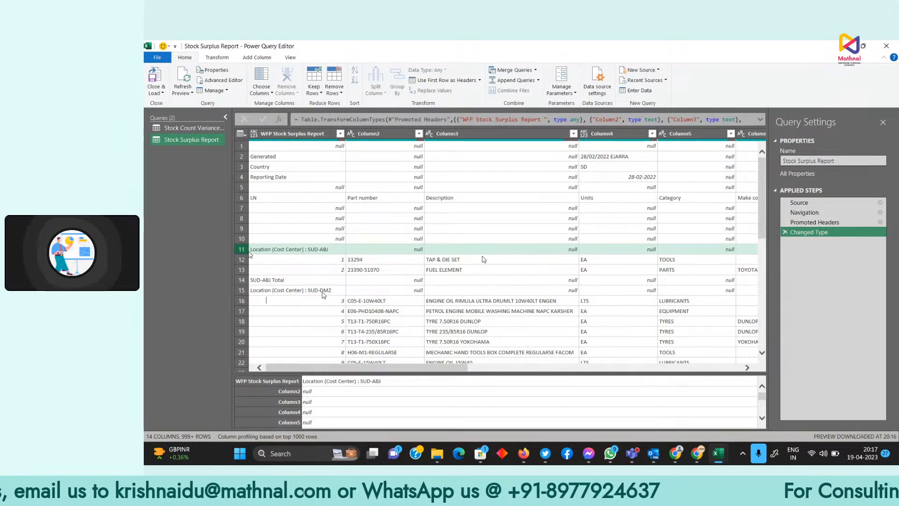
{"action": "scroll", "coordinate": [530, 233], "scroll_direction": "down", "scroll_amount": 3}
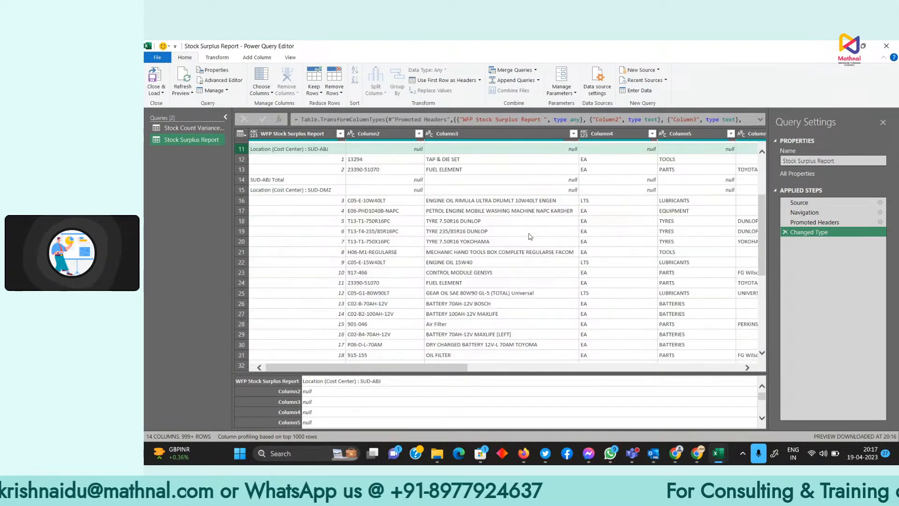
{"action": "scroll", "coordinate": [375, 221], "scroll_direction": "up", "scroll_amount": 3}
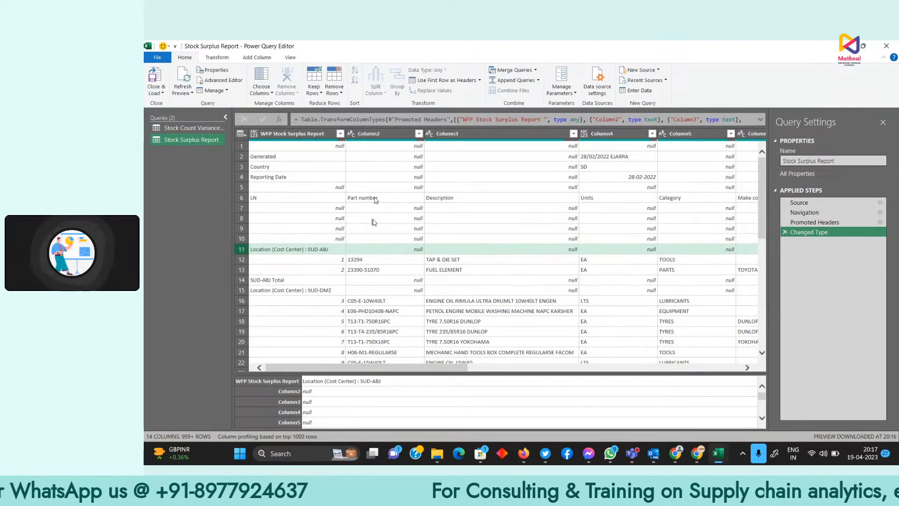
{"action": "left_click", "coordinate": [375, 198]}
{"action": "left_click", "coordinate": [462, 200]}
{"action": "left_click", "coordinate": [587, 200]}
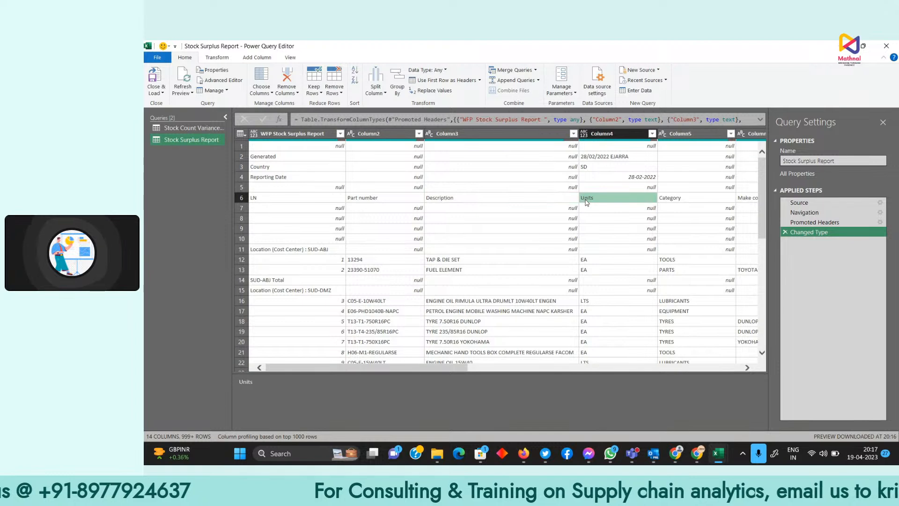
{"action": "left_click", "coordinate": [462, 202]}
{"action": "left_click", "coordinate": [287, 199]}
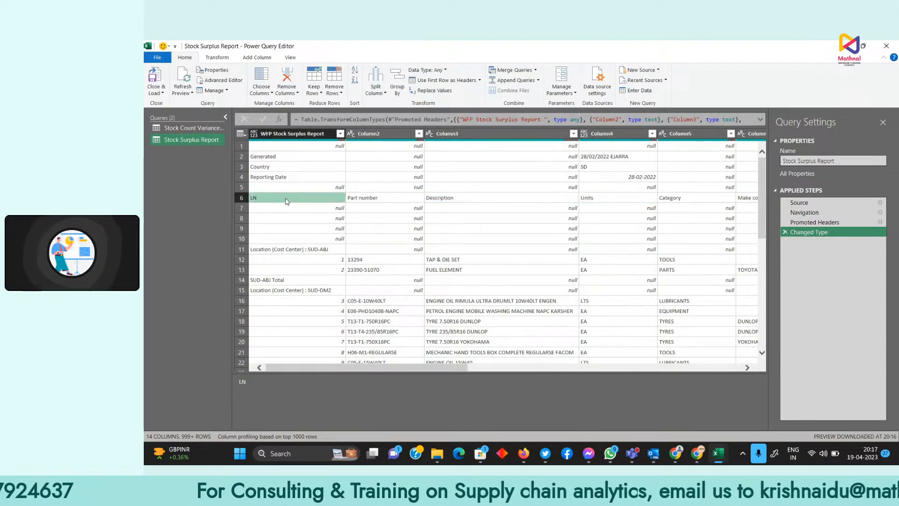
{"action": "left_click", "coordinate": [375, 196]}
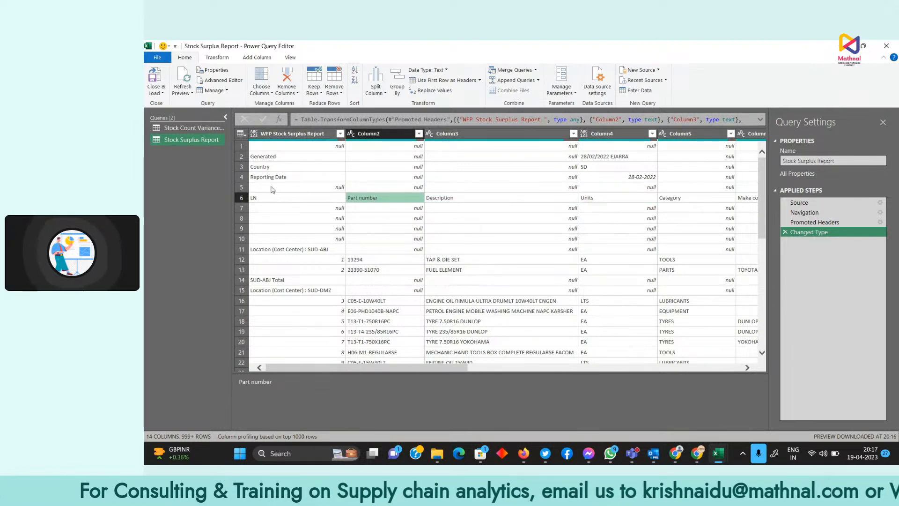
{"action": "left_click", "coordinate": [263, 199]}
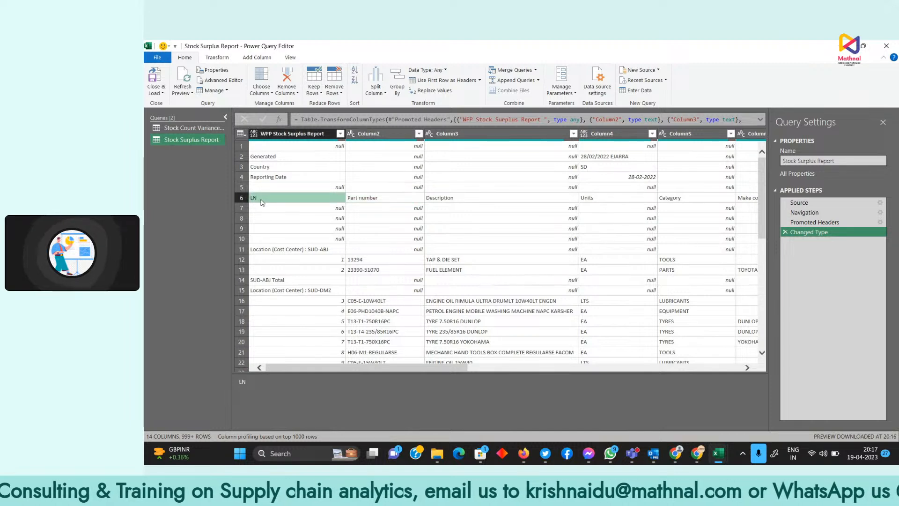
Try to remove the top 6 rows from the Stock Surplus Report query.
{"action": "left_click", "coordinate": [240, 198]}
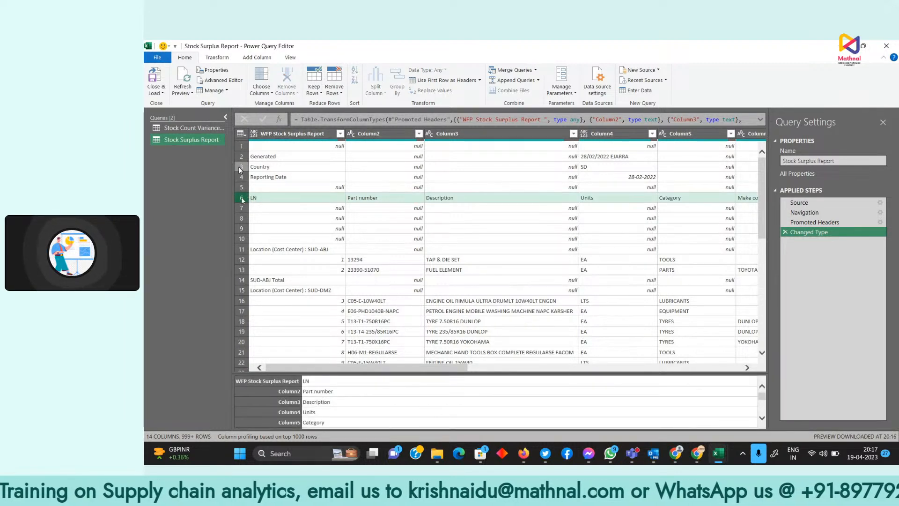
{"action": "left_click", "coordinate": [341, 94]}
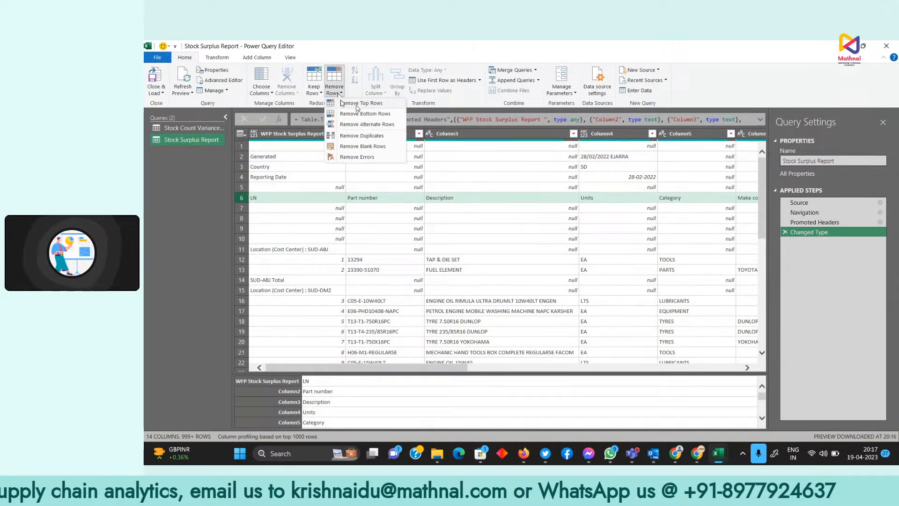
{"action": "left_click", "coordinate": [357, 105]}
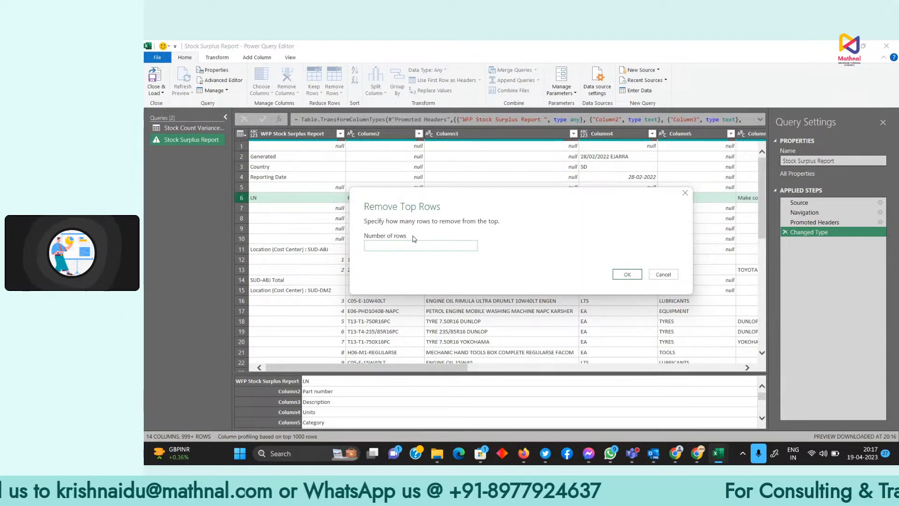
{"action": "left_click", "coordinate": [625, 275]}
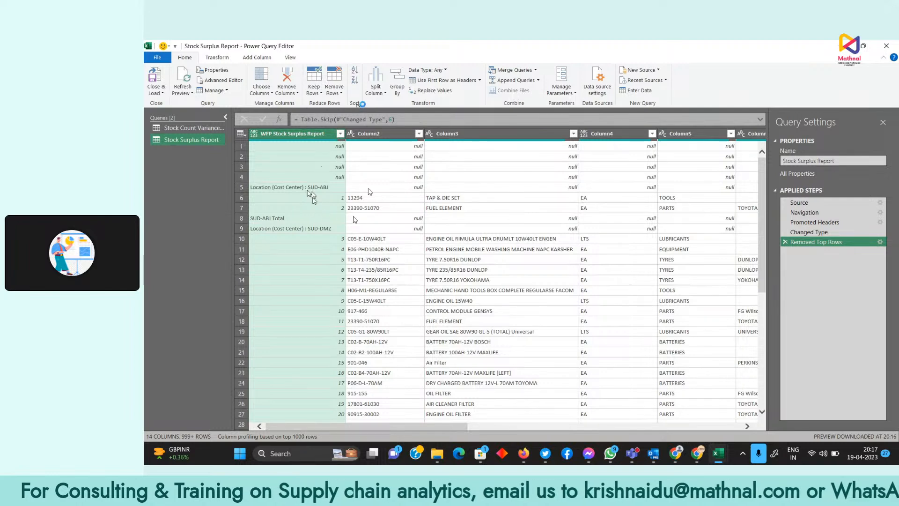
{"action": "left_click", "coordinate": [331, 229]}
{"action": "left_click", "coordinate": [305, 216]}
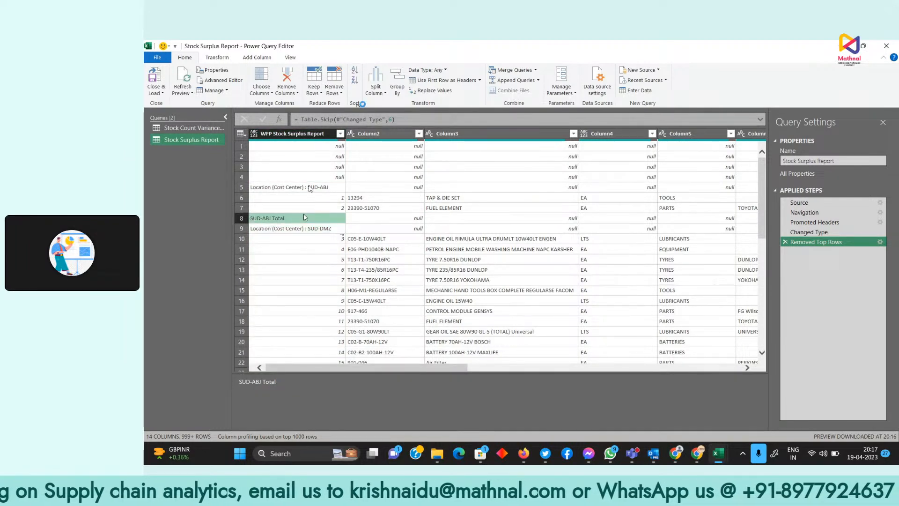
{"action": "left_click", "coordinate": [309, 187]}
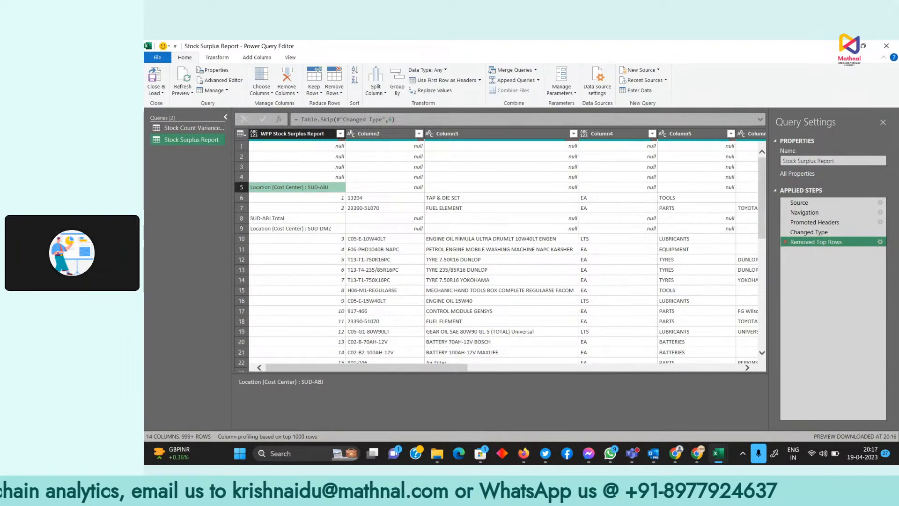
{"action": "left_click", "coordinate": [785, 242]}
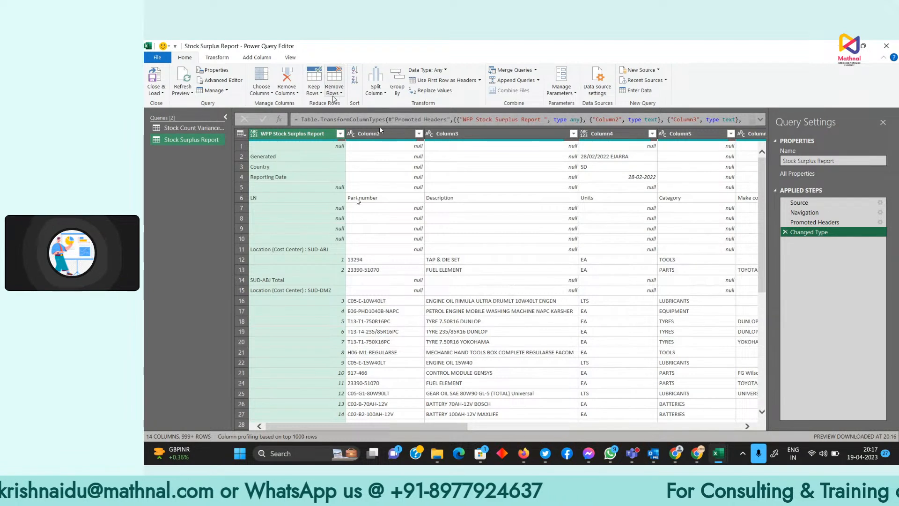
Remove the top 5 rows of the Stock Surplus Report query and use the first remaining row as headers.
{"action": "left_click", "coordinate": [335, 89]}
{"action": "left_click", "coordinate": [363, 103]}
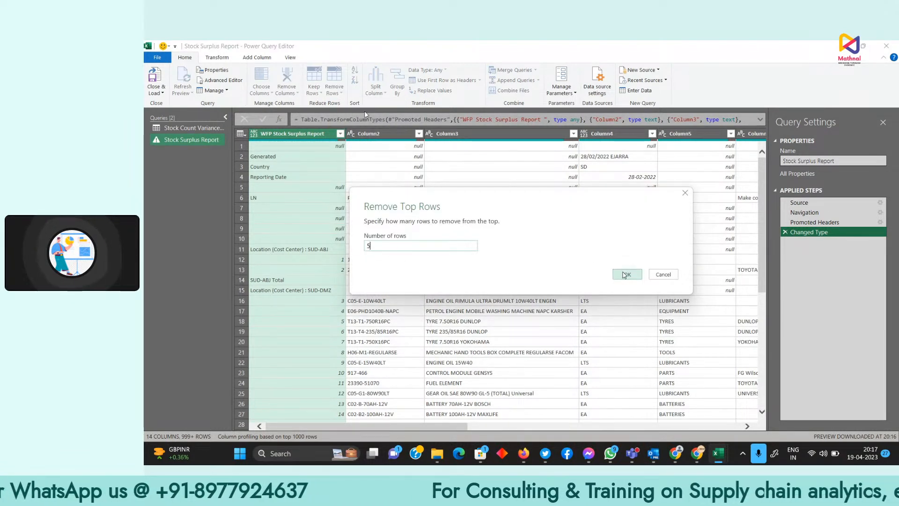
{"action": "left_click", "coordinate": [626, 274]}
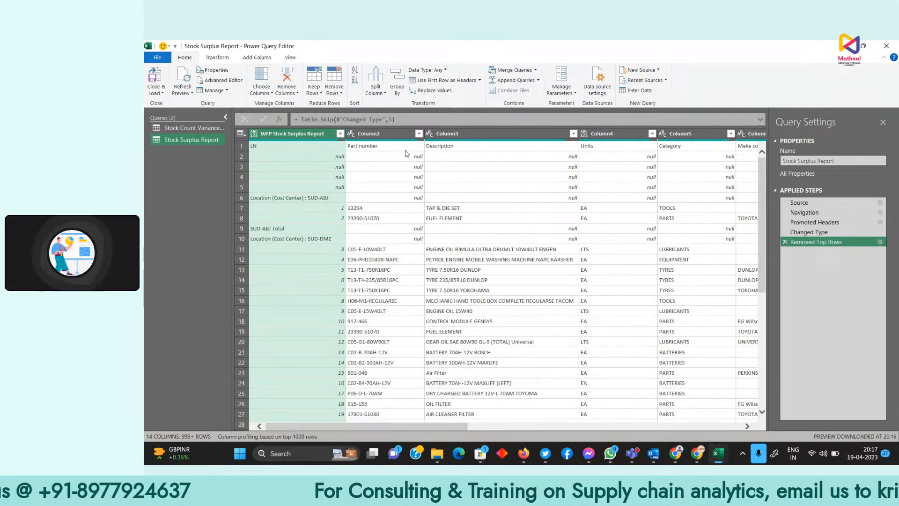
{"action": "left_click", "coordinate": [443, 81]}
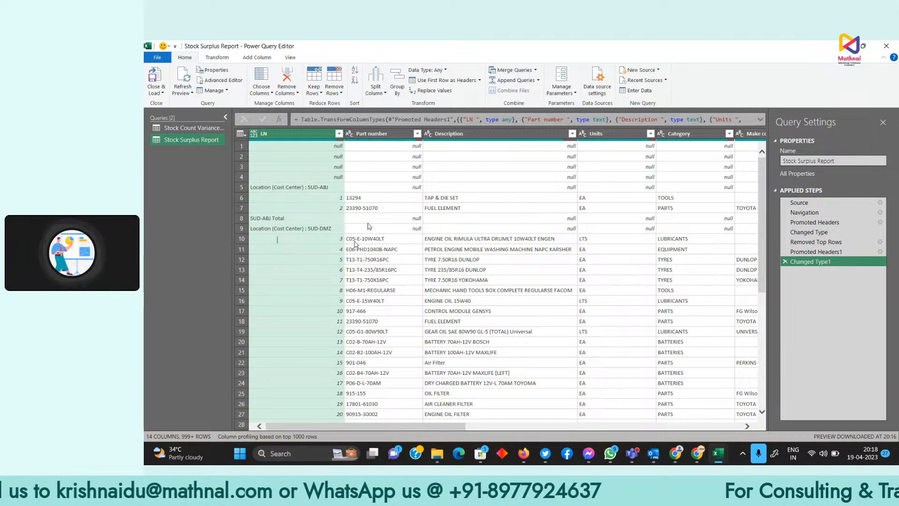
{"action": "left_click", "coordinate": [253, 241]}
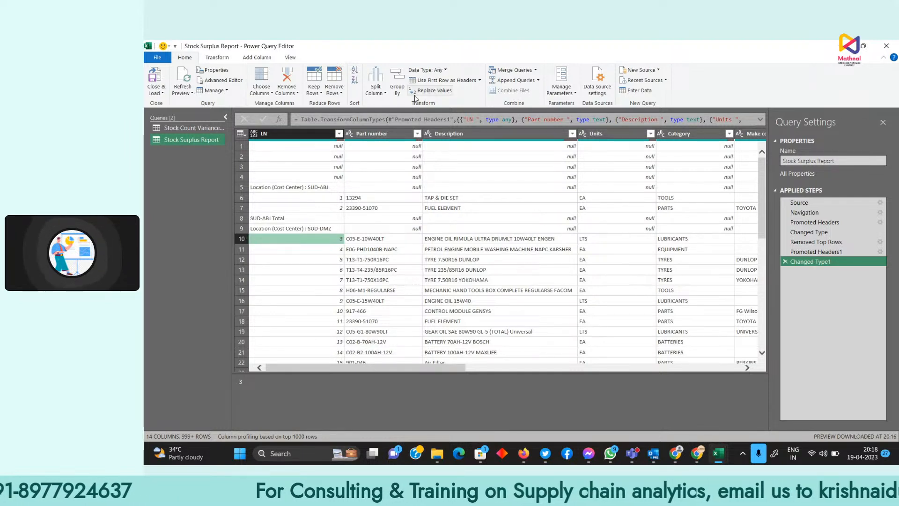
{"action": "left_click", "coordinate": [340, 95]}
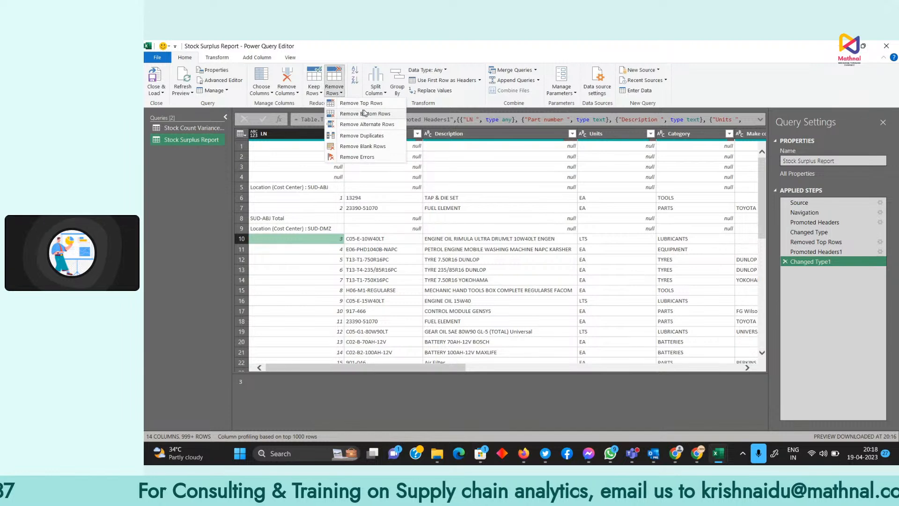
{"action": "left_click", "coordinate": [366, 113]}
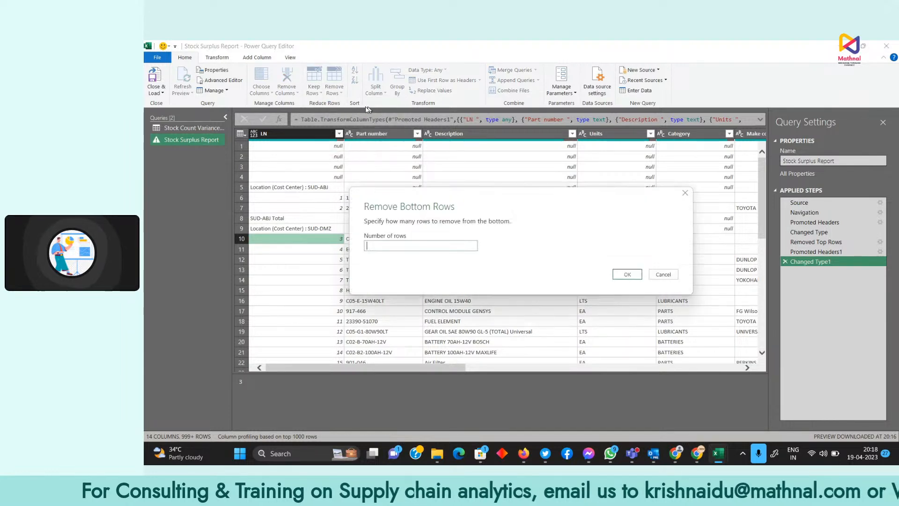
{"action": "left_click", "coordinate": [663, 275]}
Try to remove the top 9 rows of the Stock Surplus Report query, check the remaining rows, and delete that applied step.
{"action": "left_click", "coordinate": [334, 89]}
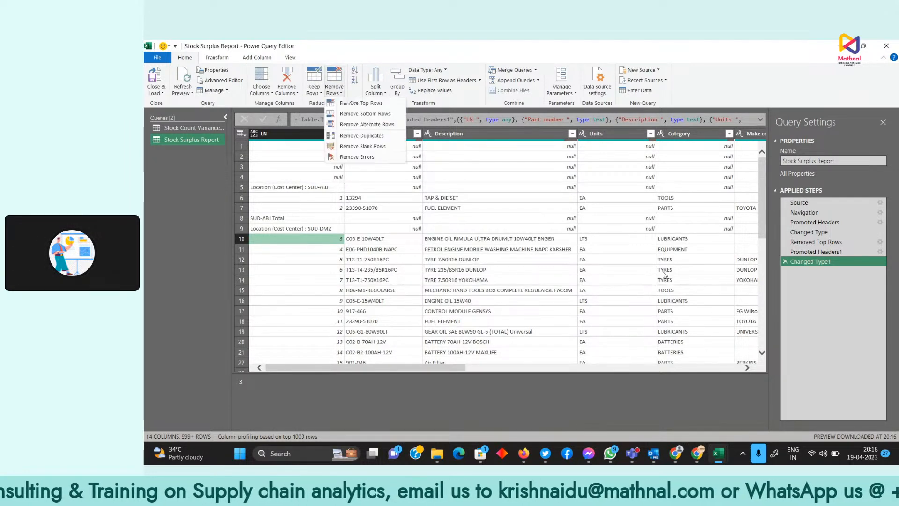
{"action": "left_click", "coordinate": [366, 103]}
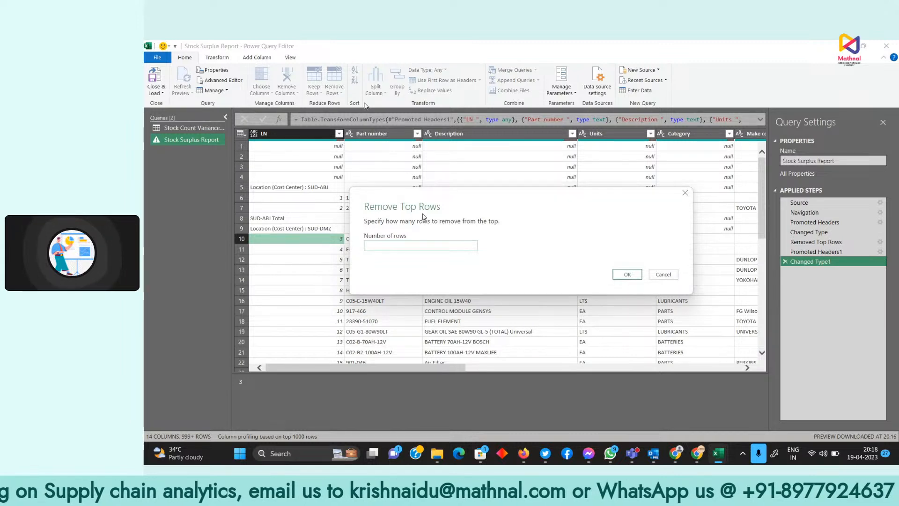
{"action": "left_click", "coordinate": [628, 274]}
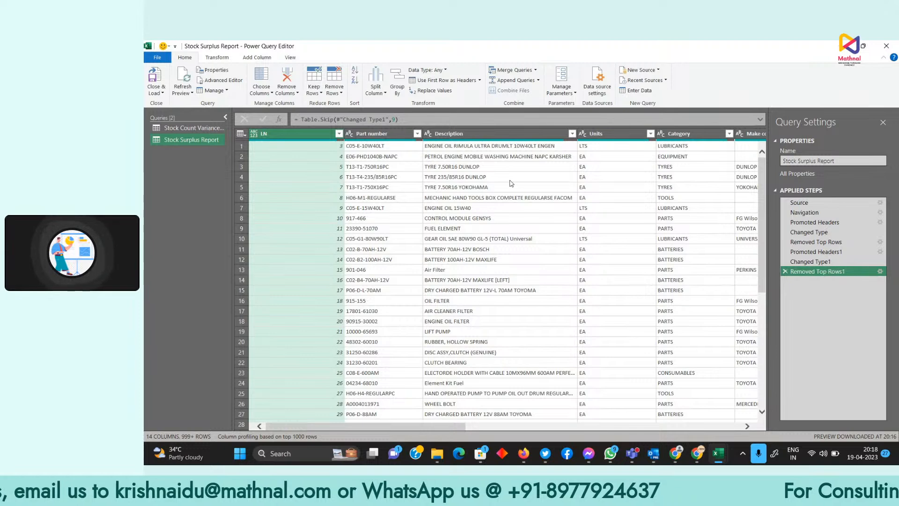
{"action": "scroll", "coordinate": [302, 187], "scroll_direction": "down", "scroll_amount": 8}
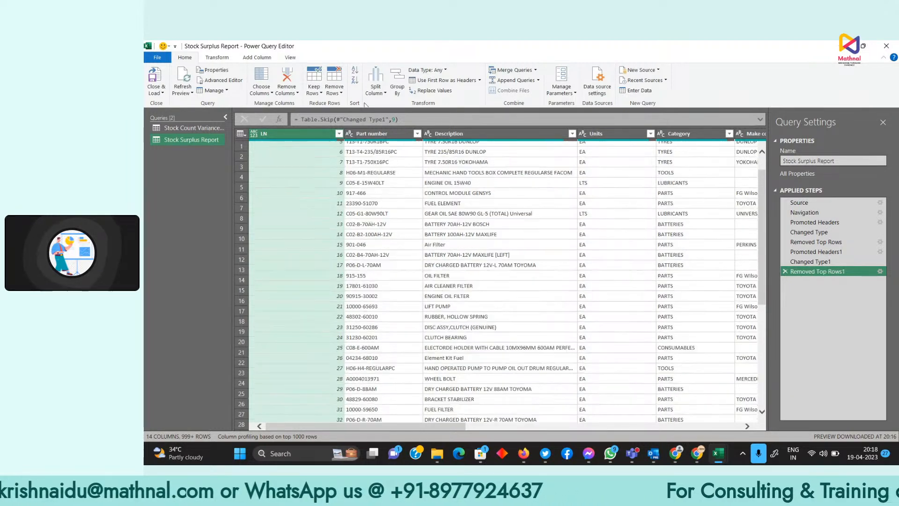
{"action": "scroll", "coordinate": [302, 188], "scroll_direction": "down", "scroll_amount": 3}
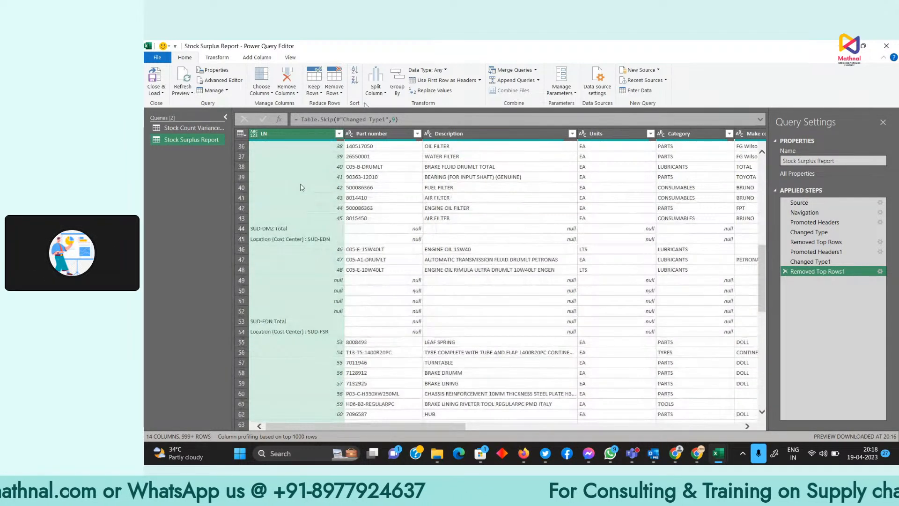
{"action": "scroll", "coordinate": [302, 187], "scroll_direction": "up", "scroll_amount": 12}
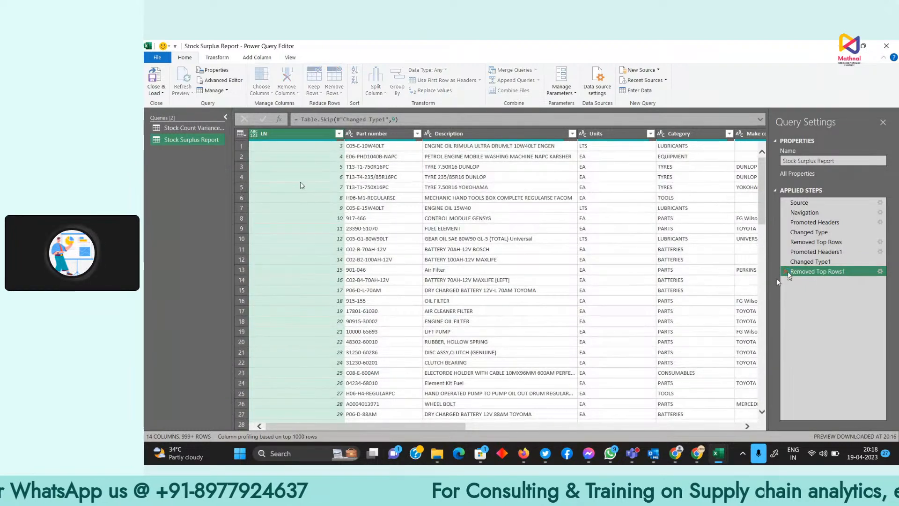
{"action": "left_click", "coordinate": [786, 272]}
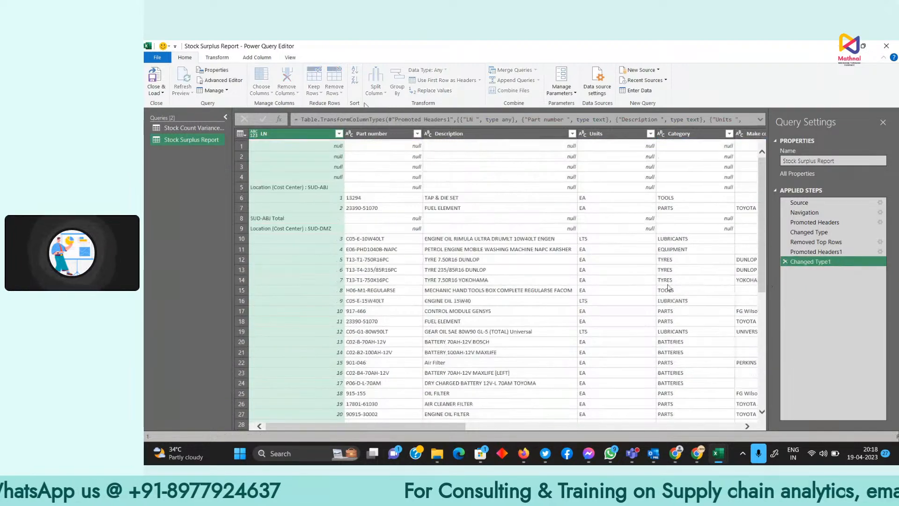
Filter the null entries out of the LN column in the Stock Surplus Report query.
{"action": "left_click", "coordinate": [340, 134]}
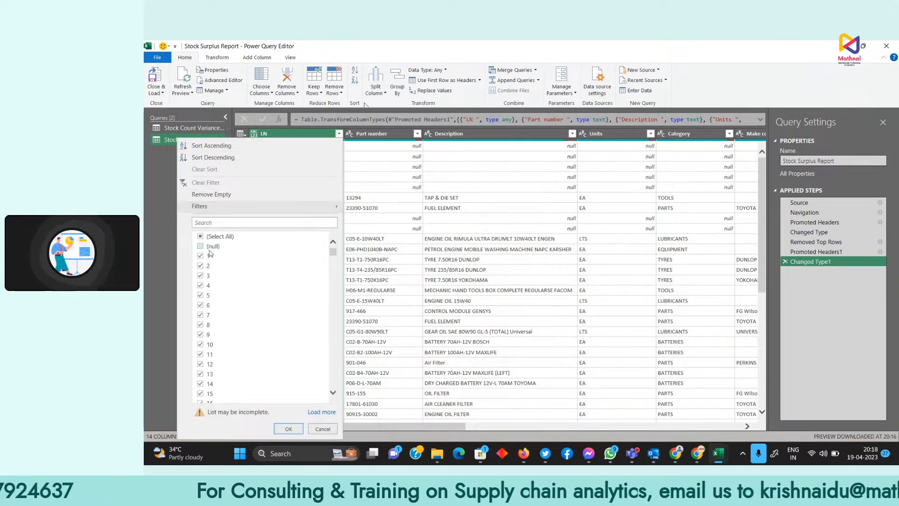
{"action": "left_click", "coordinate": [288, 429]}
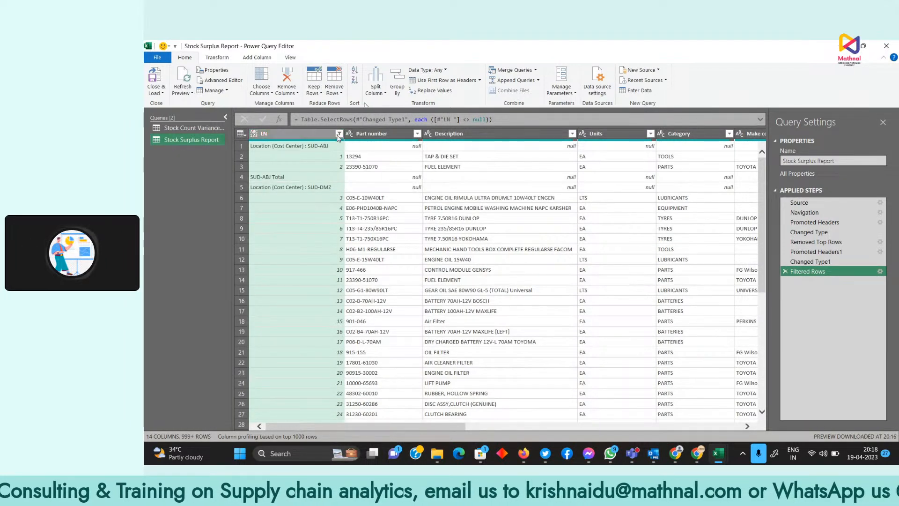
{"action": "left_click", "coordinate": [327, 148]}
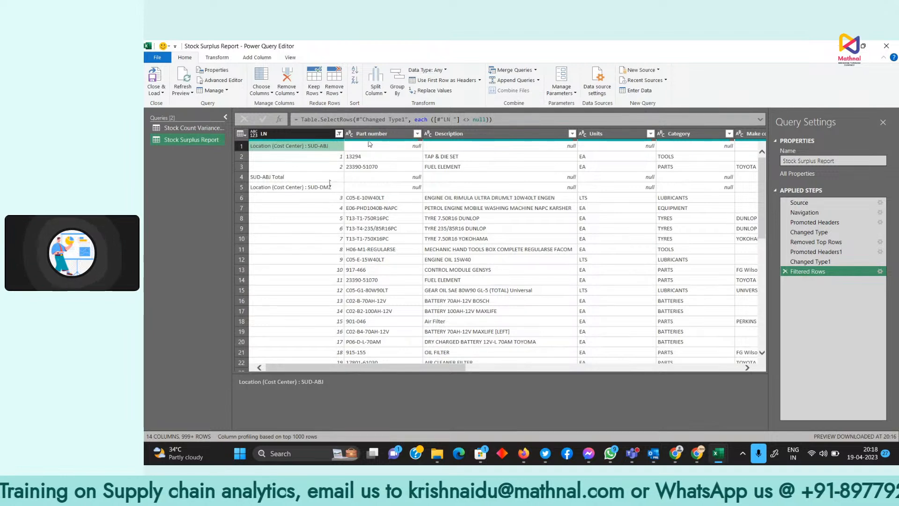
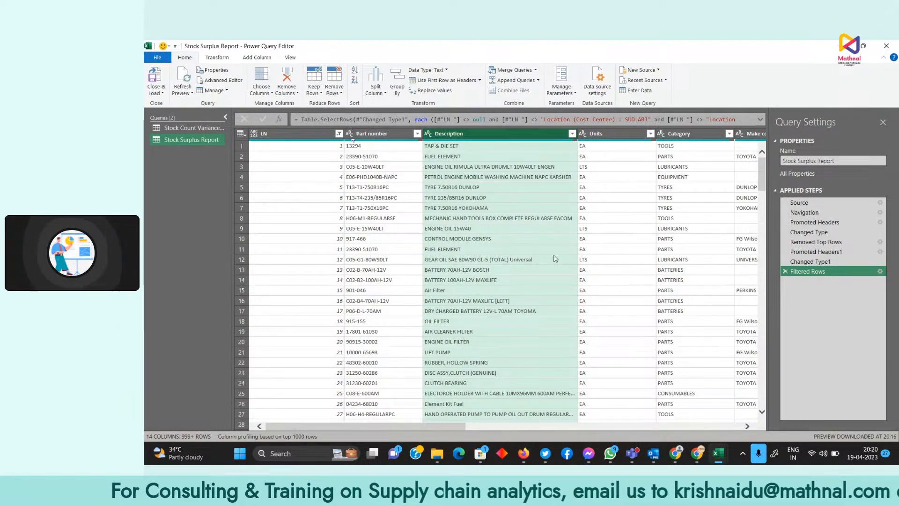
Filter the null entries out of the Make code column.
{"action": "scroll", "coordinate": [468, 234], "scroll_direction": "right", "scroll_amount": 5}
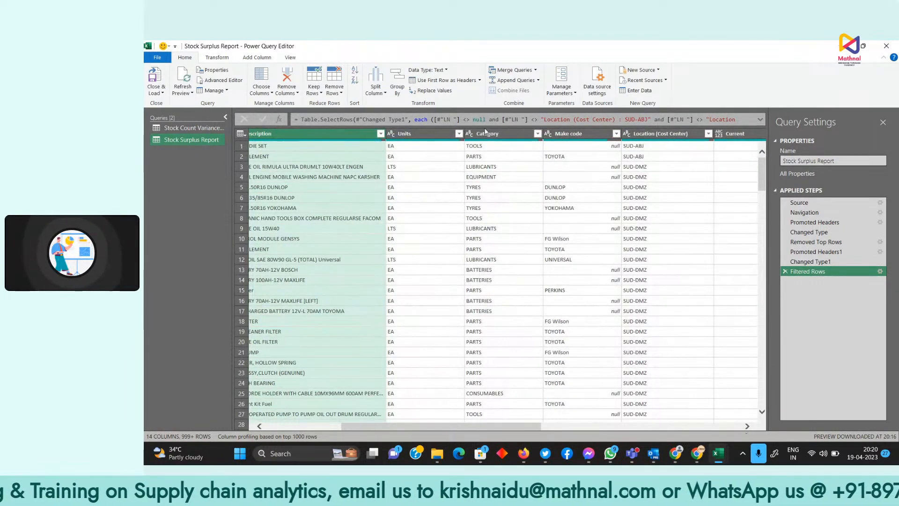
{"action": "left_click", "coordinate": [576, 134]}
{"action": "left_click", "coordinate": [676, 156]}
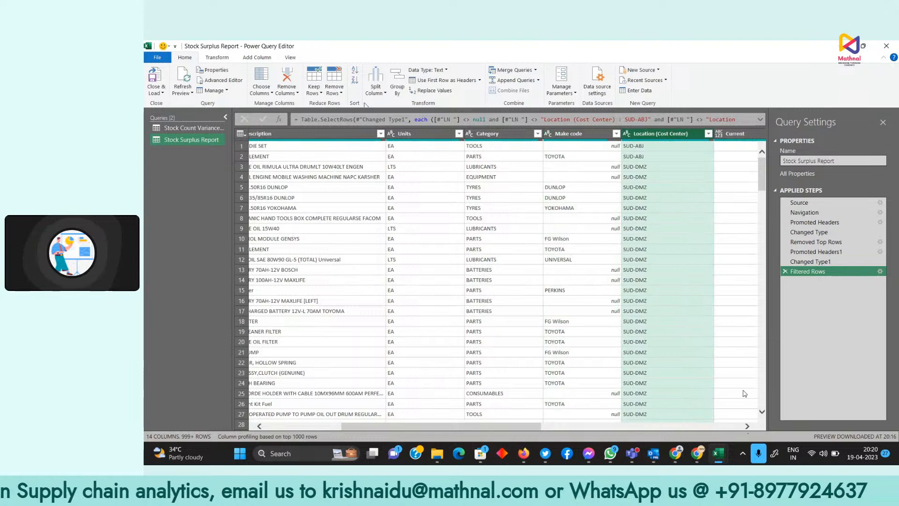
{"action": "scroll", "coordinate": [748, 427], "scroll_direction": "right", "scroll_amount": 5}
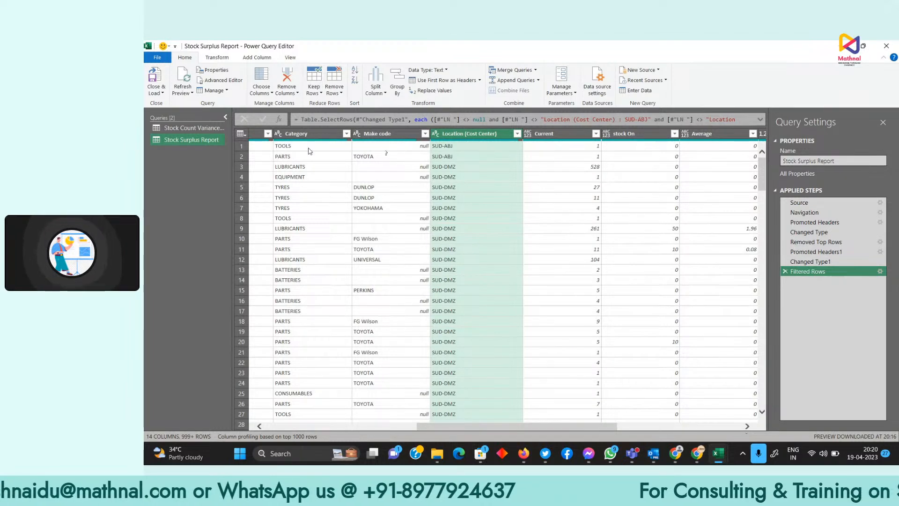
{"action": "left_click", "coordinate": [384, 134]}
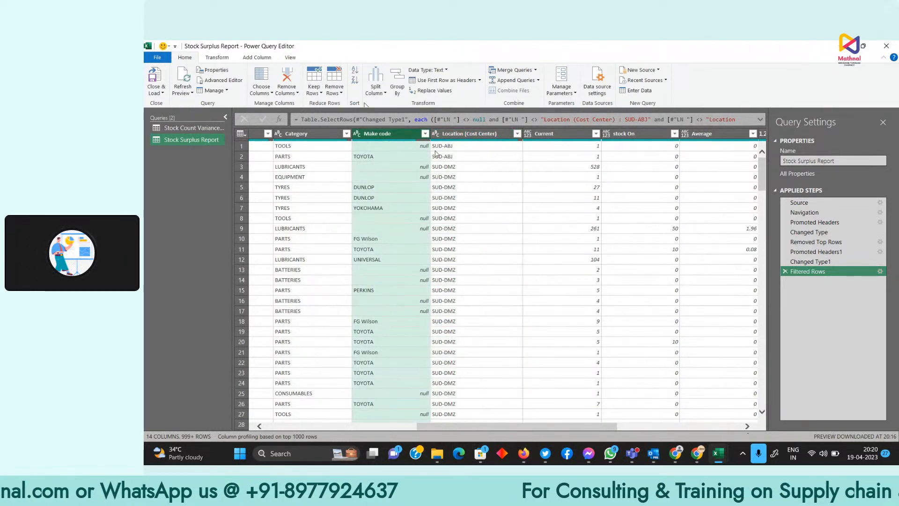
{"action": "left_click", "coordinate": [426, 133]}
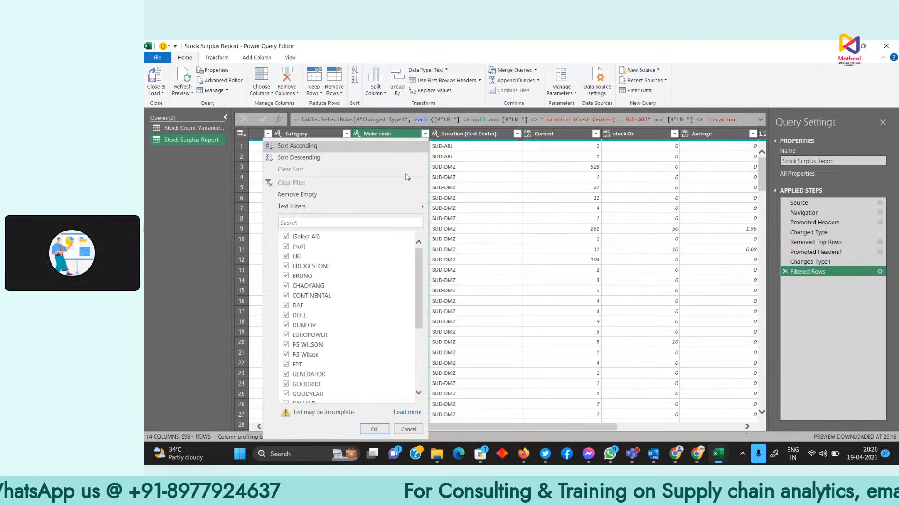
{"action": "left_click", "coordinate": [375, 429]}
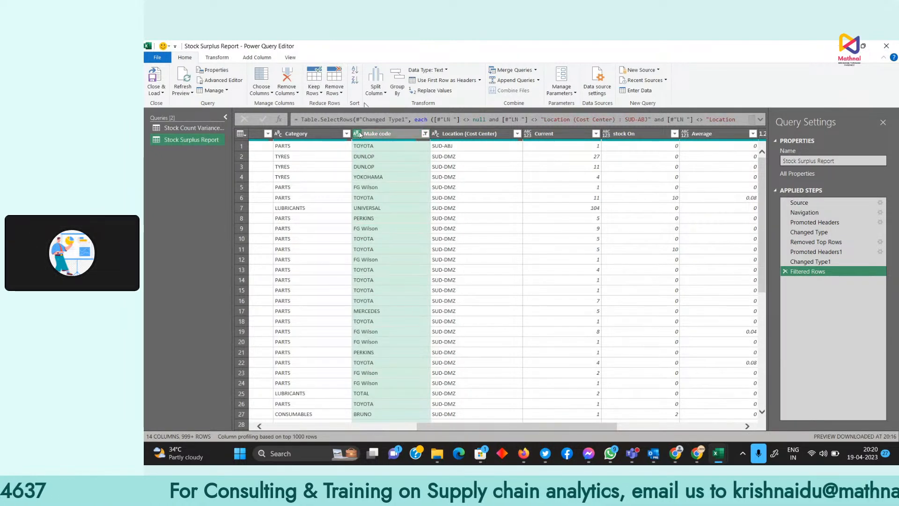
Split the Location (Cost Center) column at each occurrence of the "-" delimiter and remove the resulting Location (Cost Center) .1 column.
{"action": "left_click", "coordinate": [450, 134]}
{"action": "right_click", "coordinate": [458, 135]}
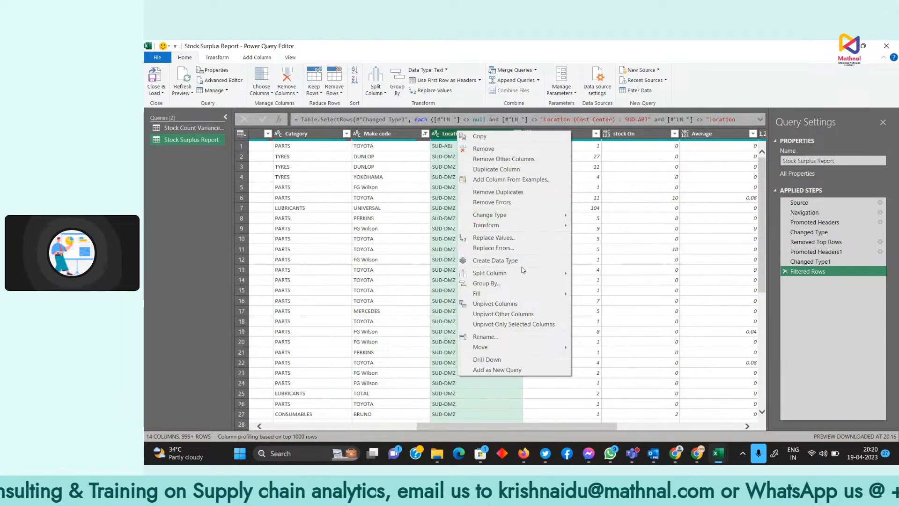
{"action": "mouse_move", "coordinate": [519, 274]}
{"action": "left_click", "coordinate": [591, 275]}
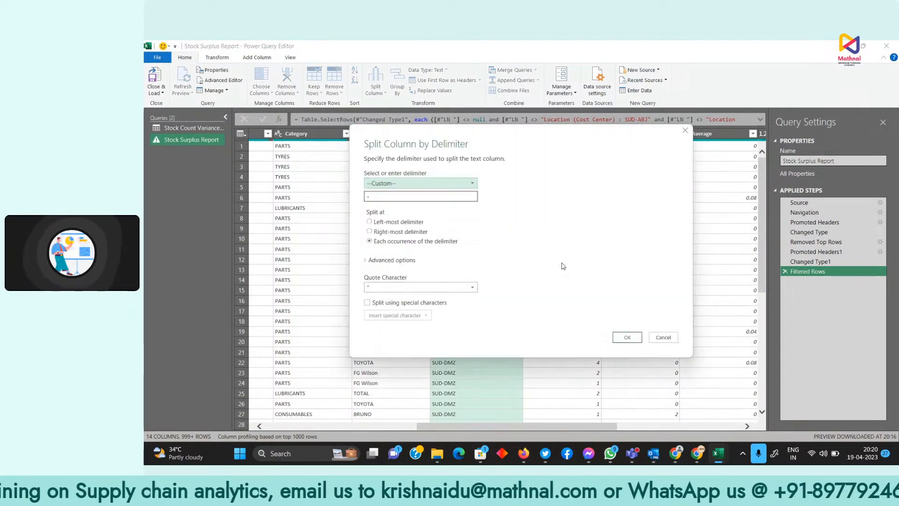
{"action": "left_click", "coordinate": [627, 337]}
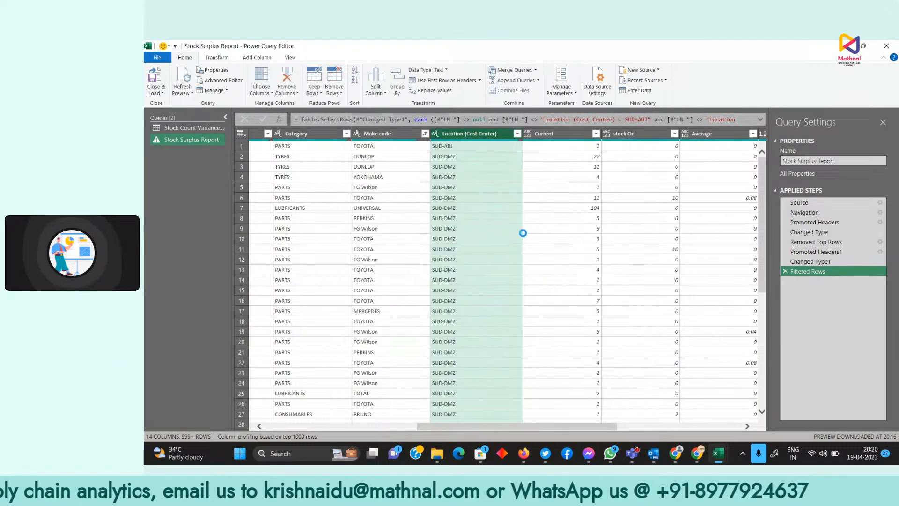
{"action": "right_click", "coordinate": [478, 133]}
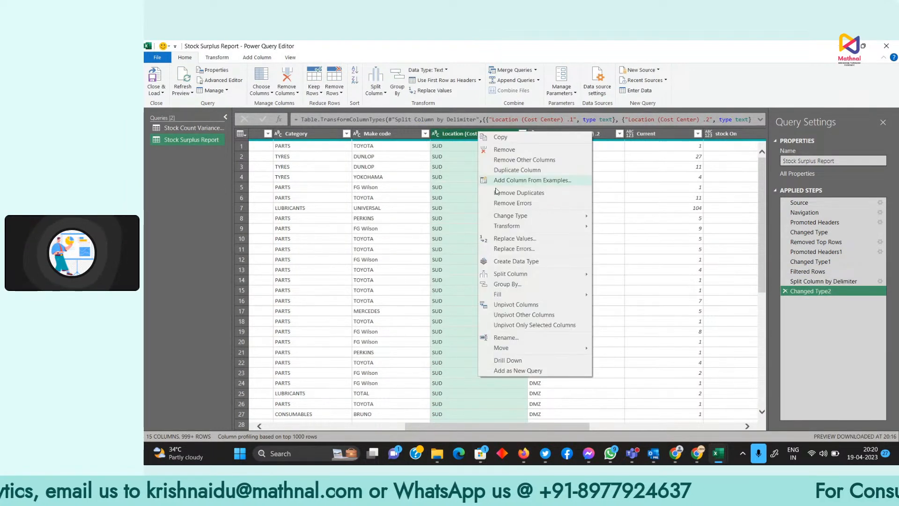
{"action": "left_click", "coordinate": [520, 151]}
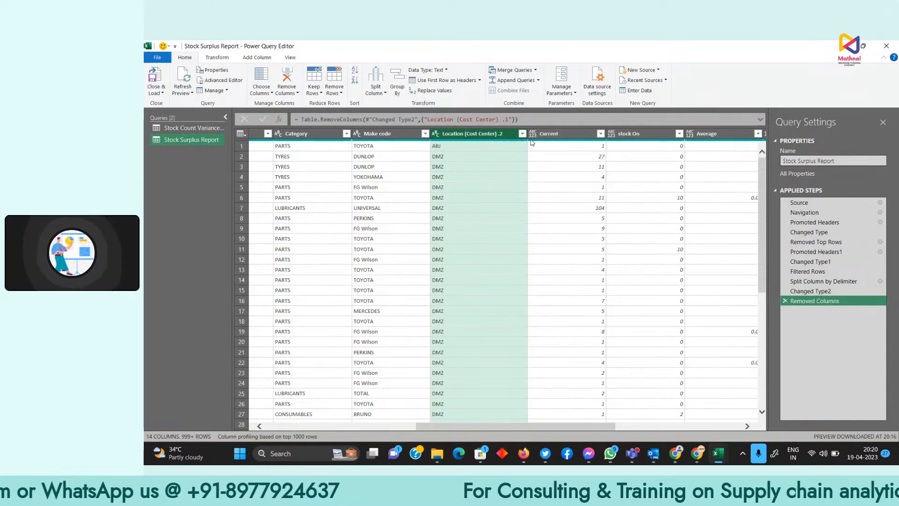
Change the data type of the Current and stock On columns to Whole Number.
{"action": "left_click", "coordinate": [567, 137]}
{"action": "right_click", "coordinate": [567, 136]}
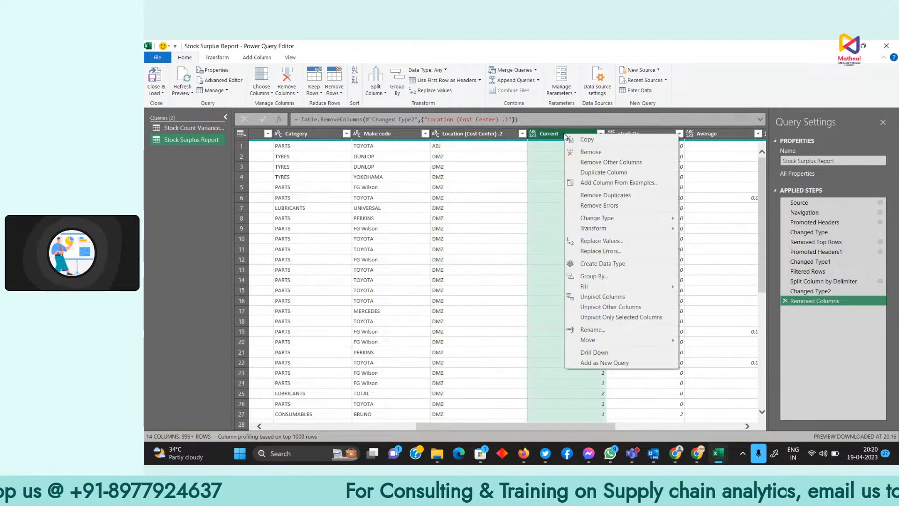
{"action": "mouse_move", "coordinate": [614, 218]}
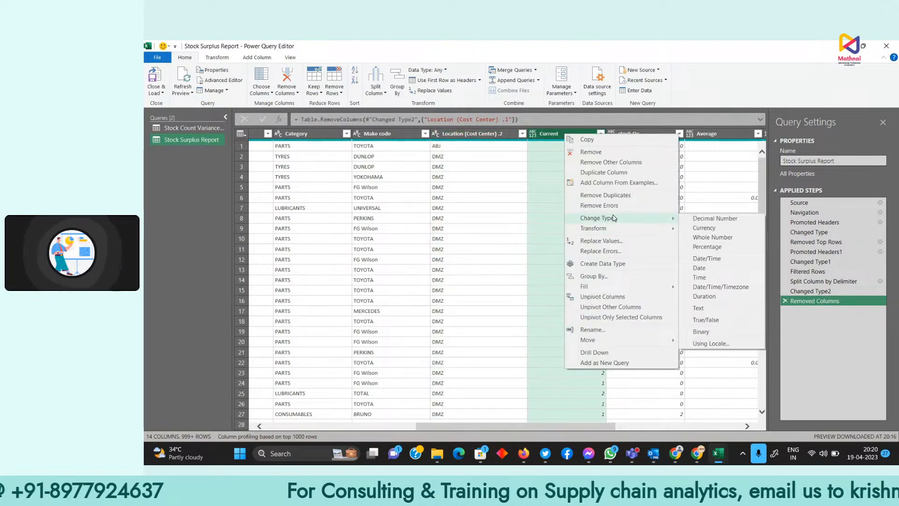
{"action": "left_click", "coordinate": [730, 236]}
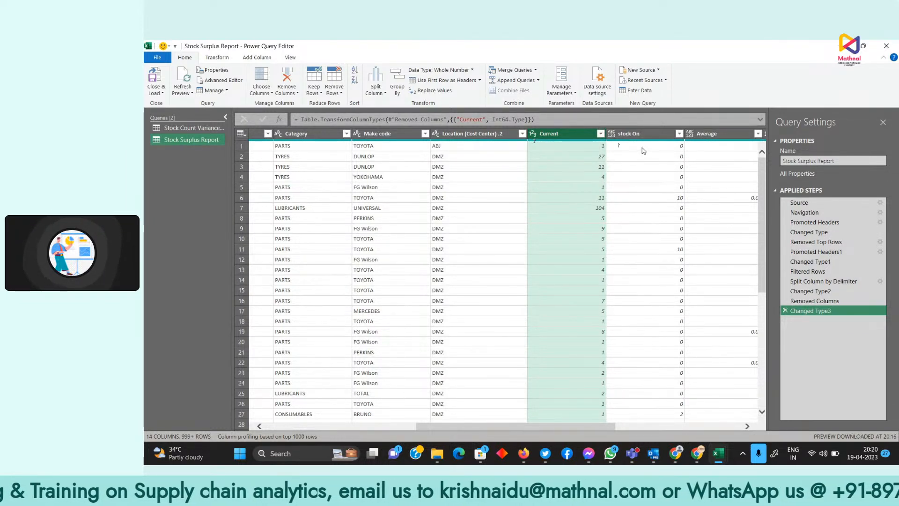
{"action": "left_click", "coordinate": [636, 135]}
{"action": "right_click", "coordinate": [637, 134]}
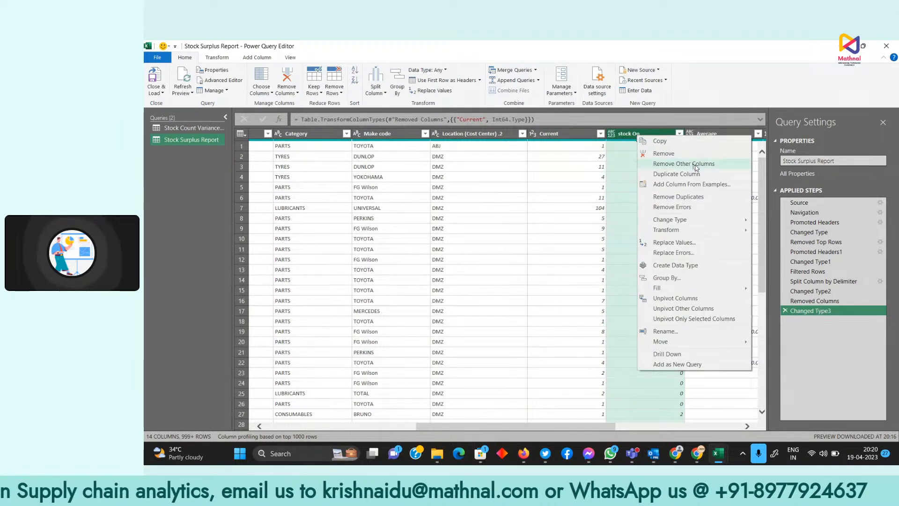
{"action": "mouse_move", "coordinate": [700, 223]}
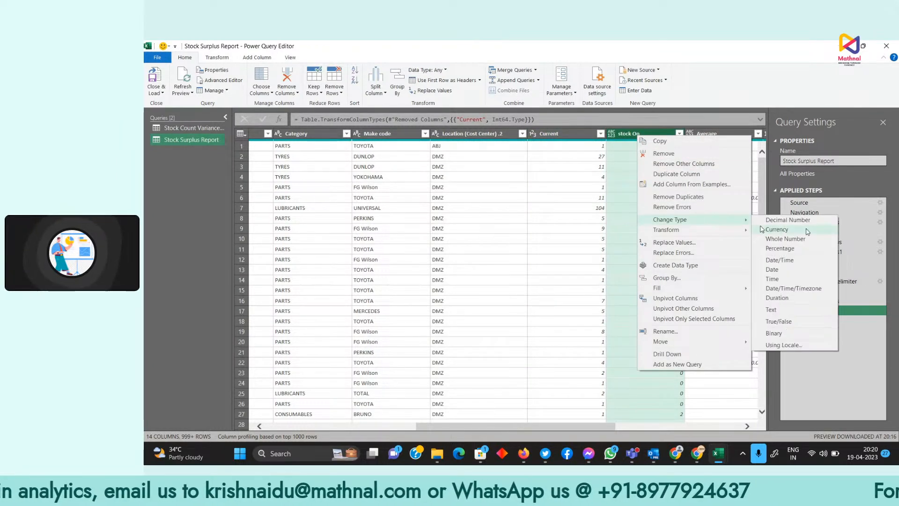
{"action": "left_click", "coordinate": [799, 240]}
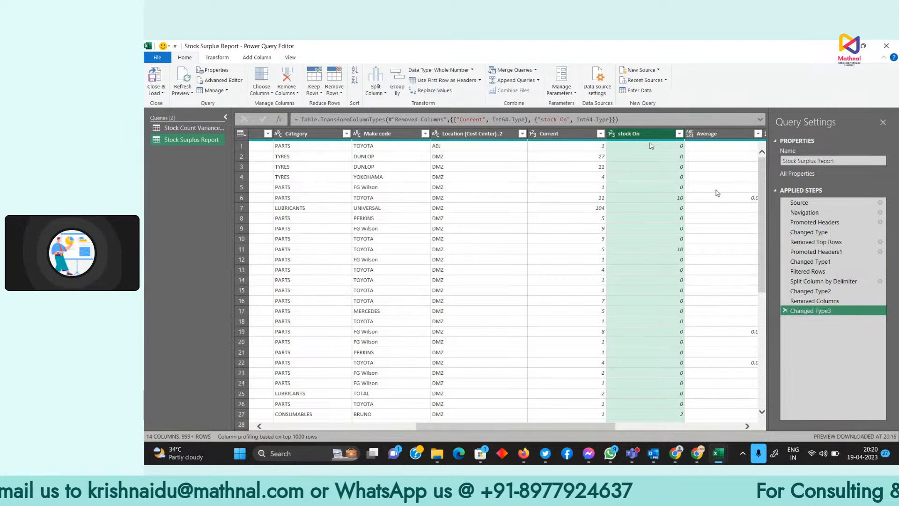
Change the data type of the Average column to Decimal Number.
{"action": "left_click", "coordinate": [747, 427]}
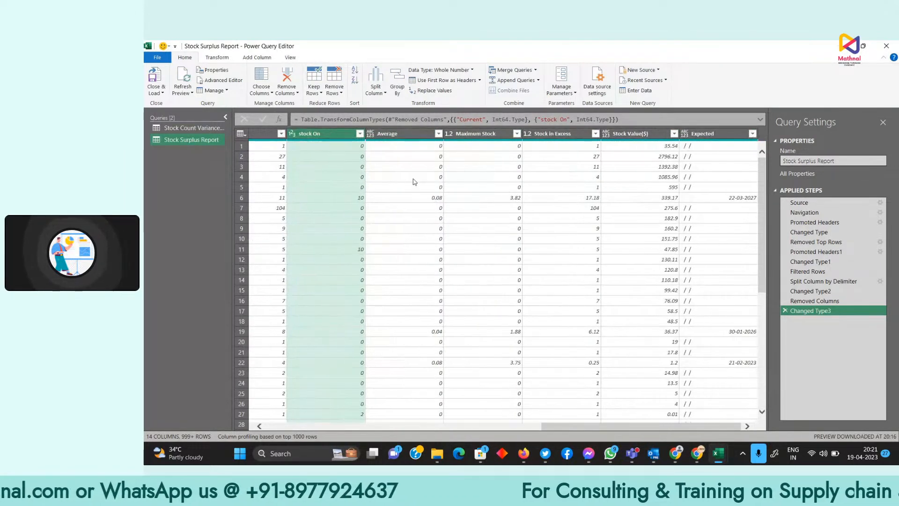
{"action": "left_click", "coordinate": [404, 135]}
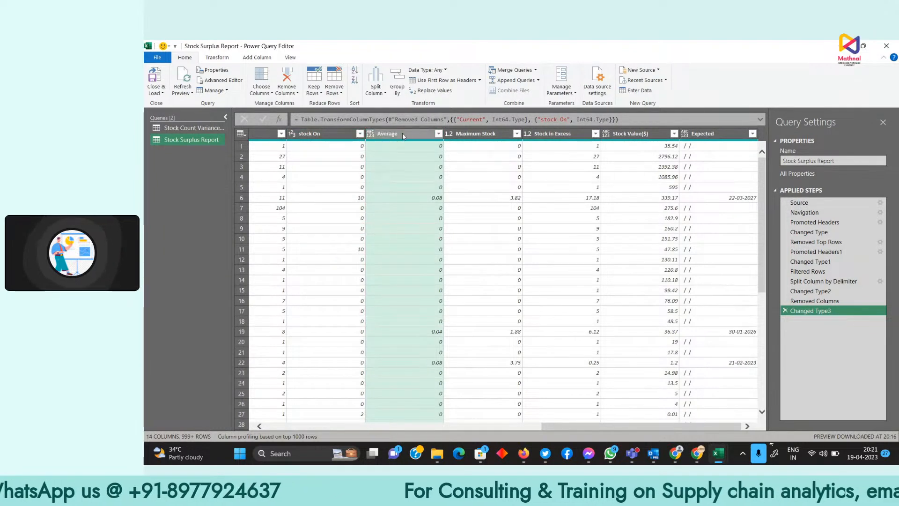
{"action": "right_click", "coordinate": [404, 135]}
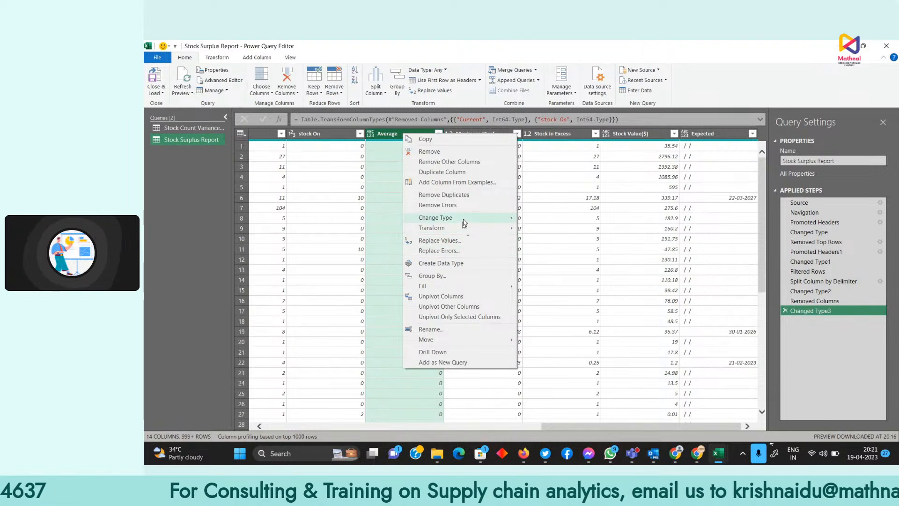
{"action": "mouse_move", "coordinate": [465, 221]}
{"action": "left_click", "coordinate": [551, 220]}
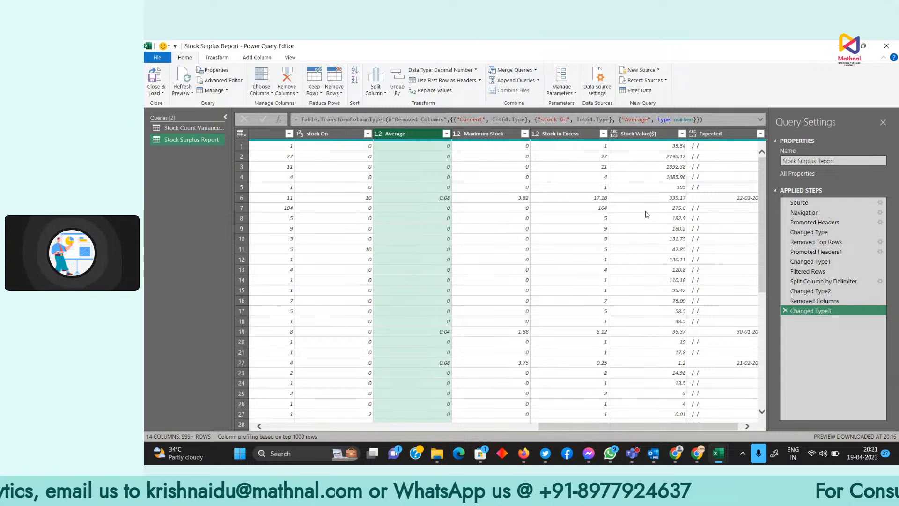
Change the data type of the Stock Value($) column to Currency.
{"action": "left_click", "coordinate": [641, 136]}
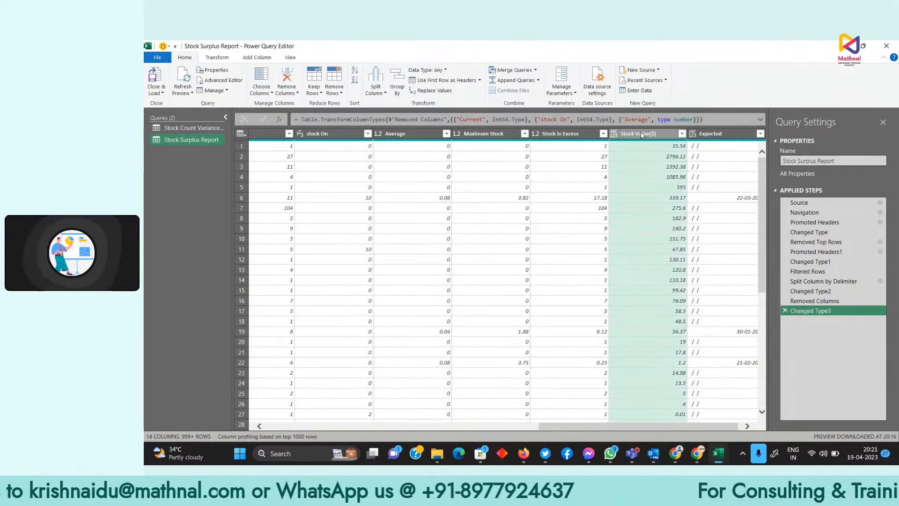
{"action": "right_click", "coordinate": [641, 132]}
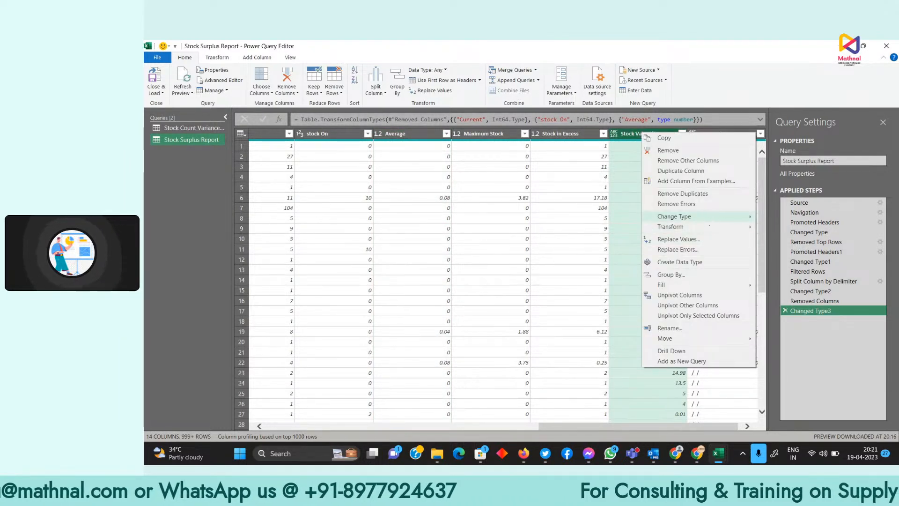
{"action": "mouse_move", "coordinate": [711, 219]}
{"action": "left_click", "coordinate": [792, 227]}
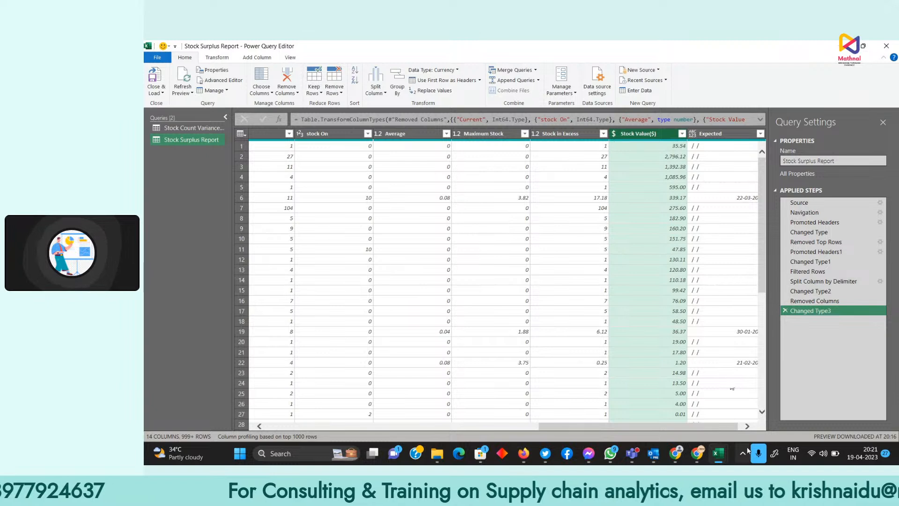
Examine the entries down the Expected column of Stock Surplus Report and look over the Stock Count Variance Report query.
{"action": "left_click", "coordinate": [748, 427]}
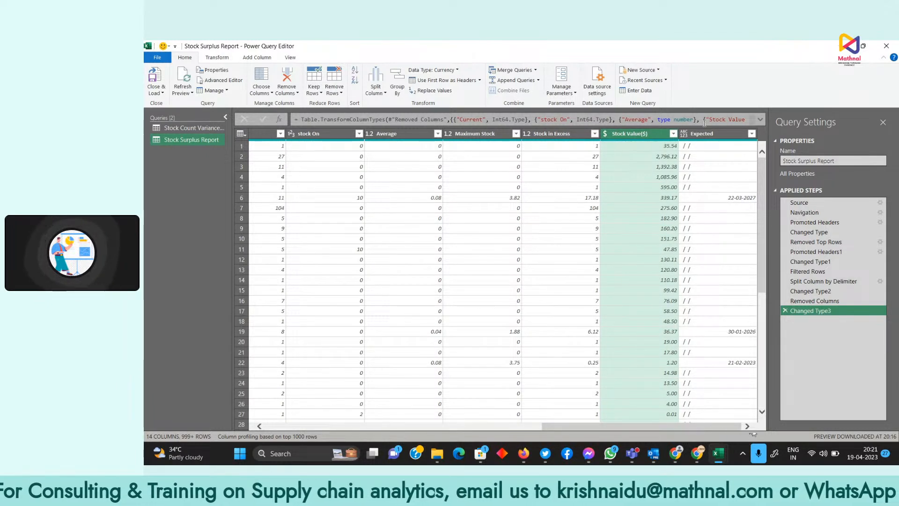
{"action": "scroll", "coordinate": [711, 307], "scroll_direction": "down", "scroll_amount": 5}
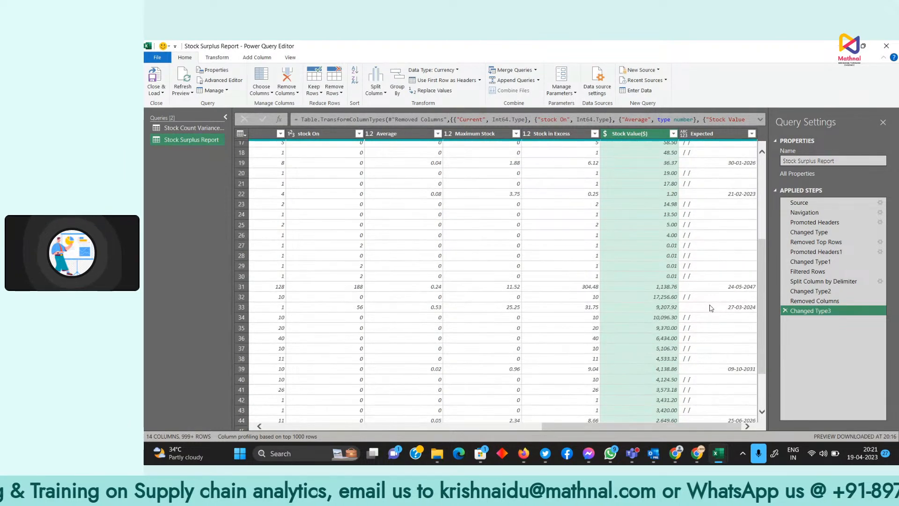
{"action": "scroll", "coordinate": [712, 306], "scroll_direction": "up", "scroll_amount": 5}
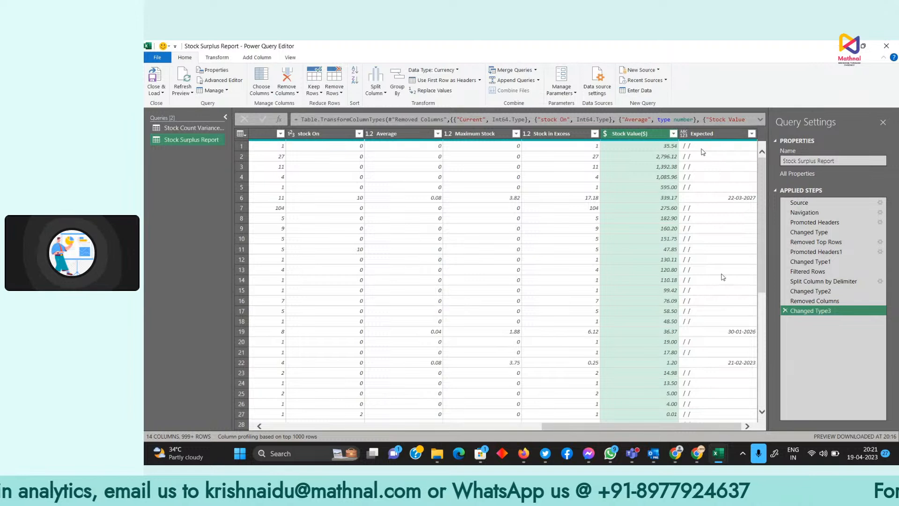
{"action": "left_click", "coordinate": [712, 136]}
{"action": "right_click", "coordinate": [711, 136]}
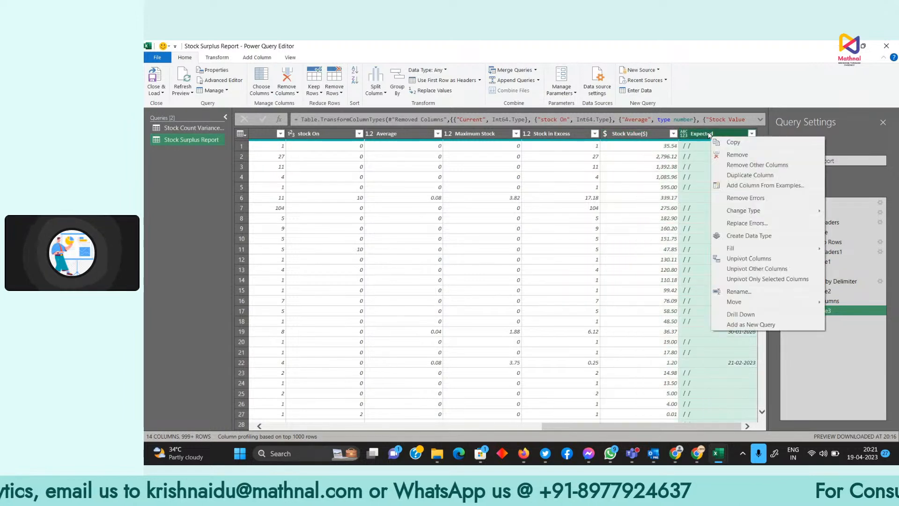
{"action": "left_click", "coordinate": [697, 178]}
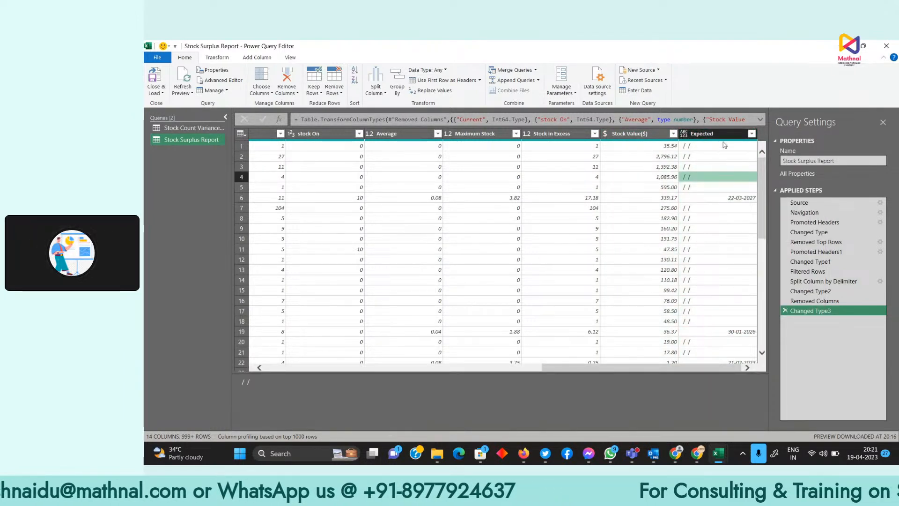
{"action": "scroll", "coordinate": [725, 228], "scroll_direction": "down", "scroll_amount": 18}
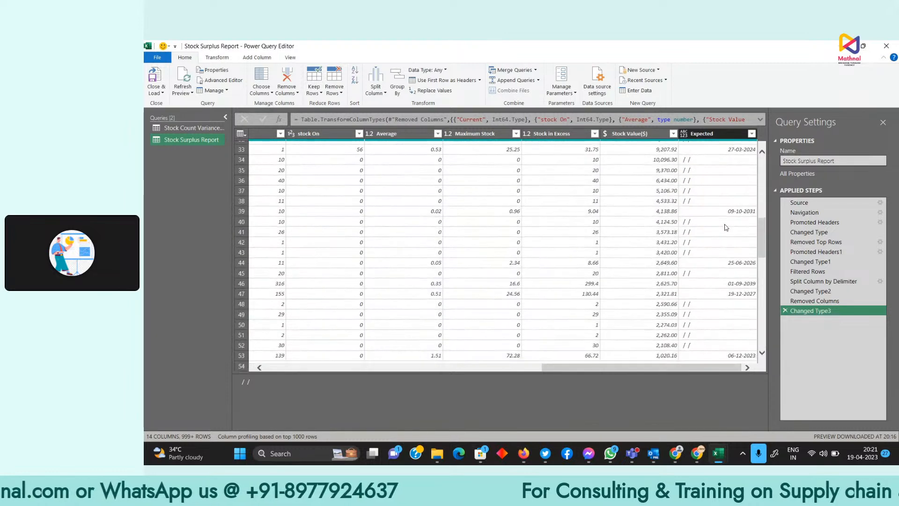
{"action": "scroll", "coordinate": [725, 228], "scroll_direction": "down", "scroll_amount": 20}
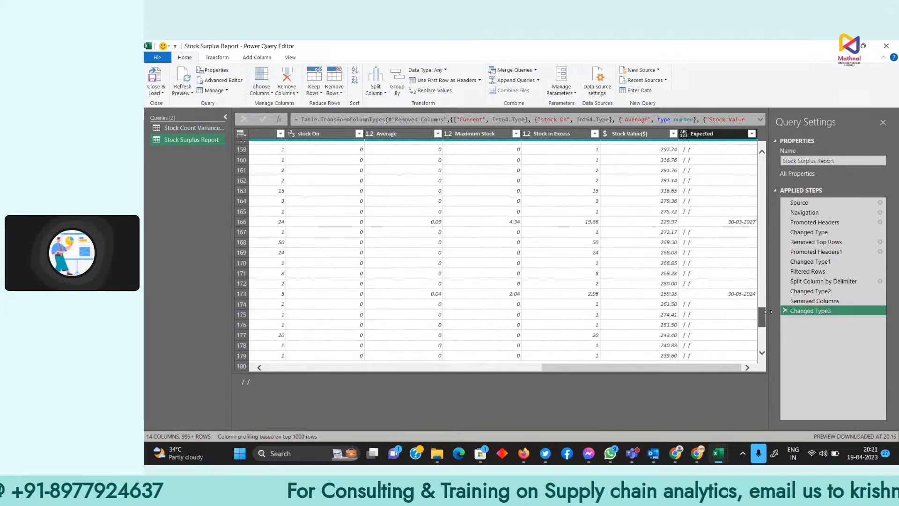
{"action": "left_click", "coordinate": [192, 127]}
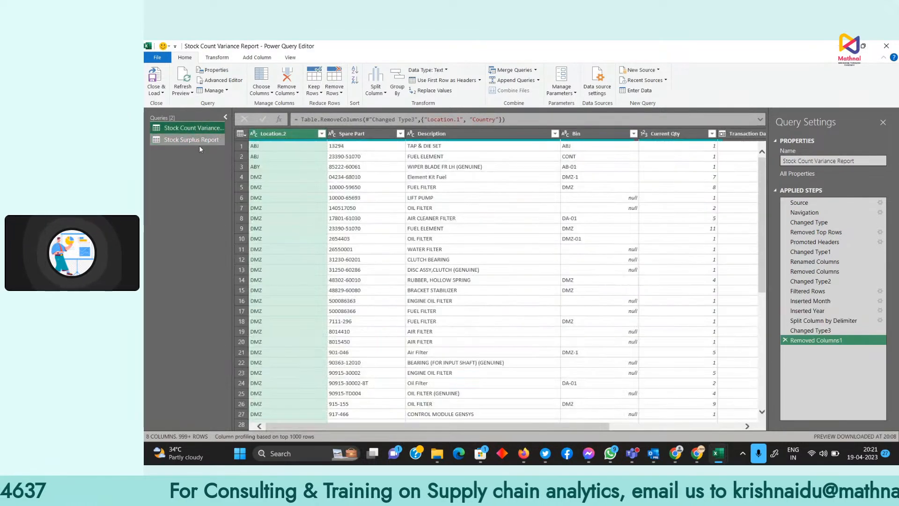
{"action": "left_click", "coordinate": [204, 139]}
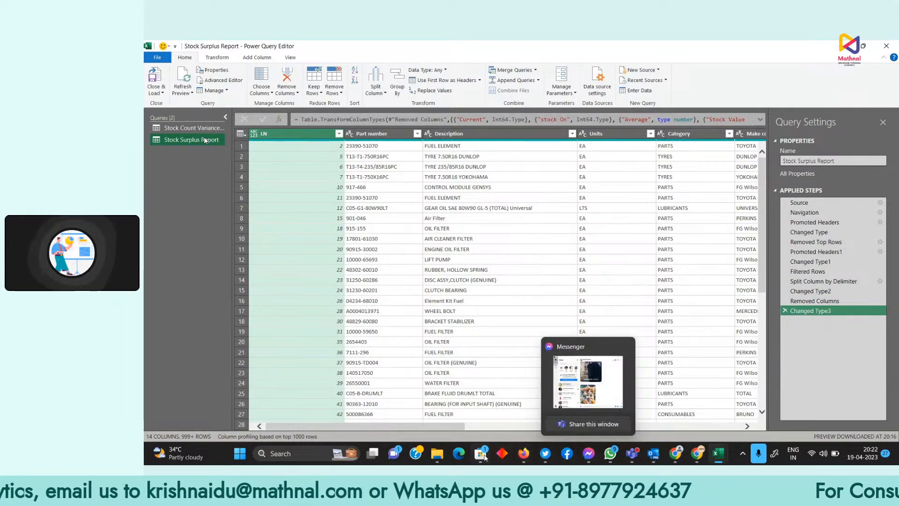
Open the Stock Issue report file from the Downloads folder, checking the already open Excel workbooks for it.
{"action": "left_click", "coordinate": [437, 453]}
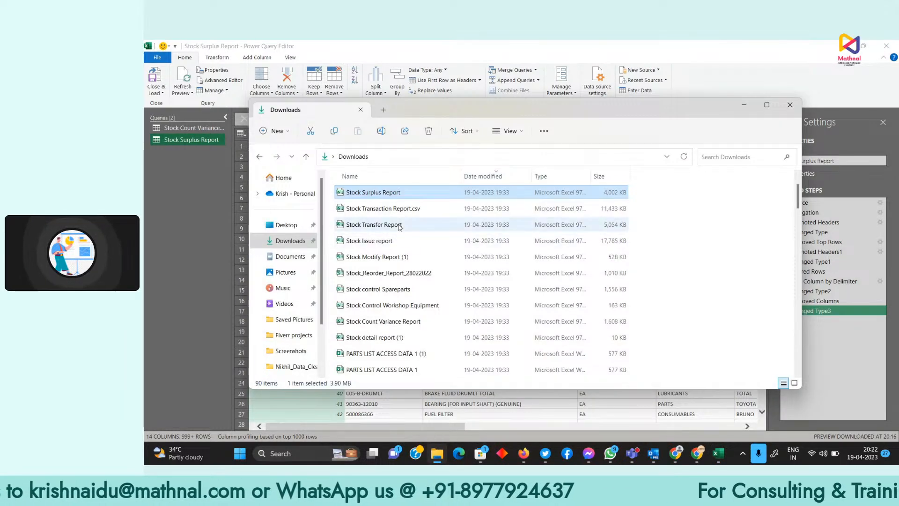
{"action": "left_click", "coordinate": [391, 241]}
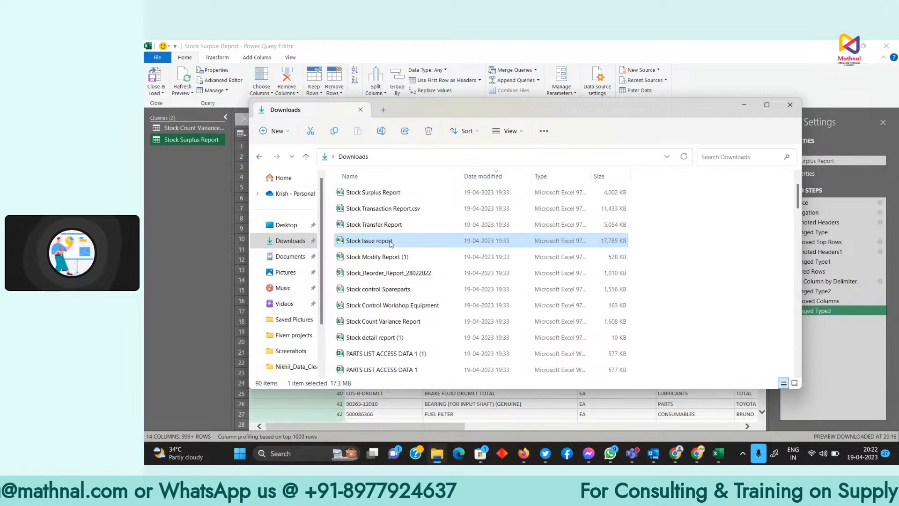
{"action": "double_click", "coordinate": [391, 242]}
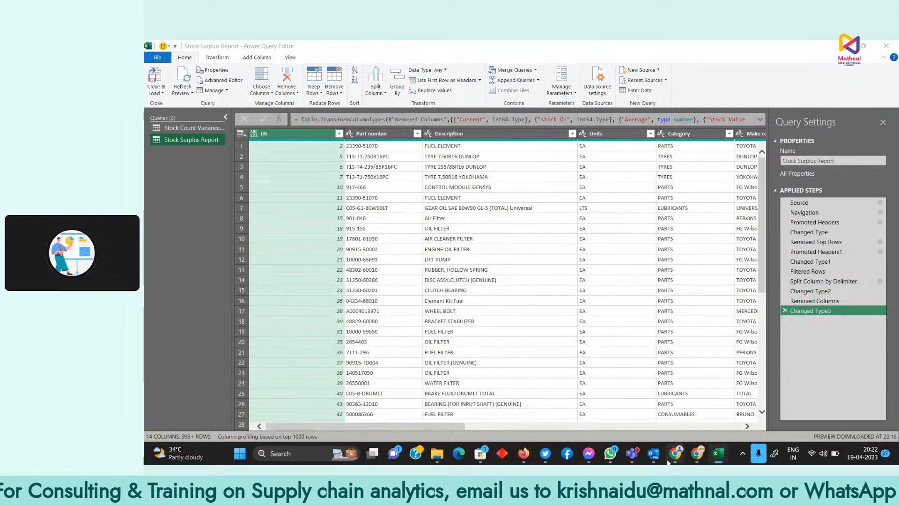
{"action": "mouse_move", "coordinate": [722, 461]}
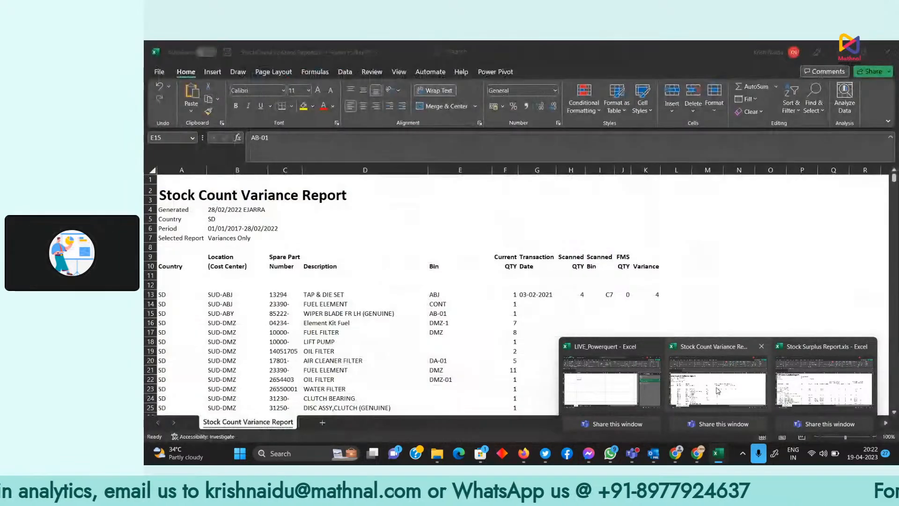
{"action": "left_click", "coordinate": [696, 395]}
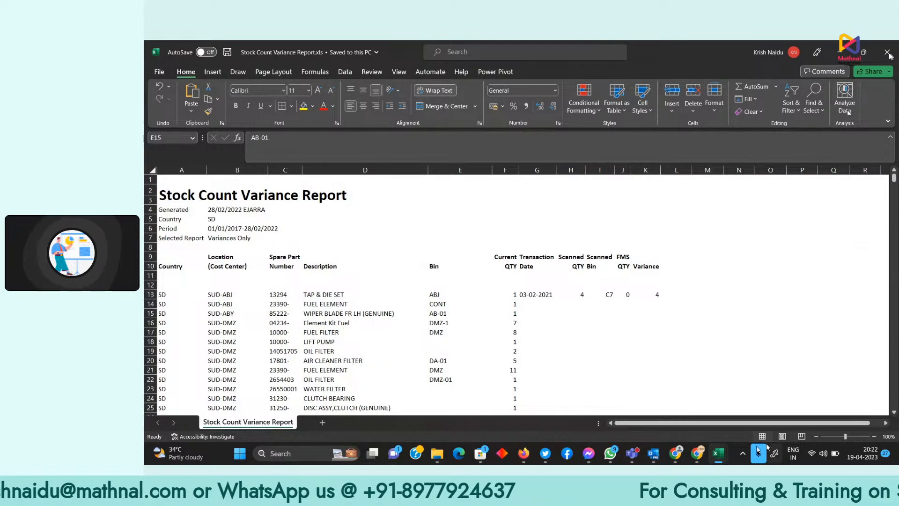
{"action": "mouse_move", "coordinate": [701, 461]}
{"action": "left_click", "coordinate": [804, 382]}
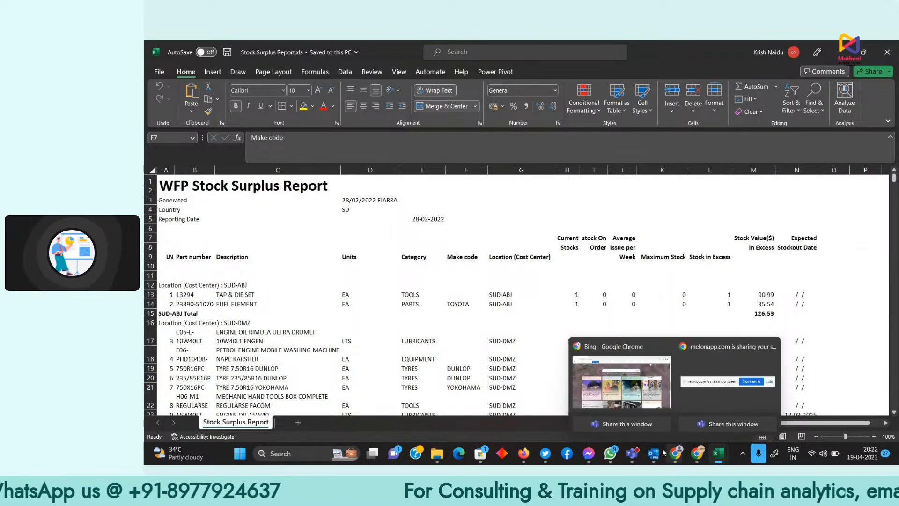
{"action": "left_click", "coordinate": [437, 454]}
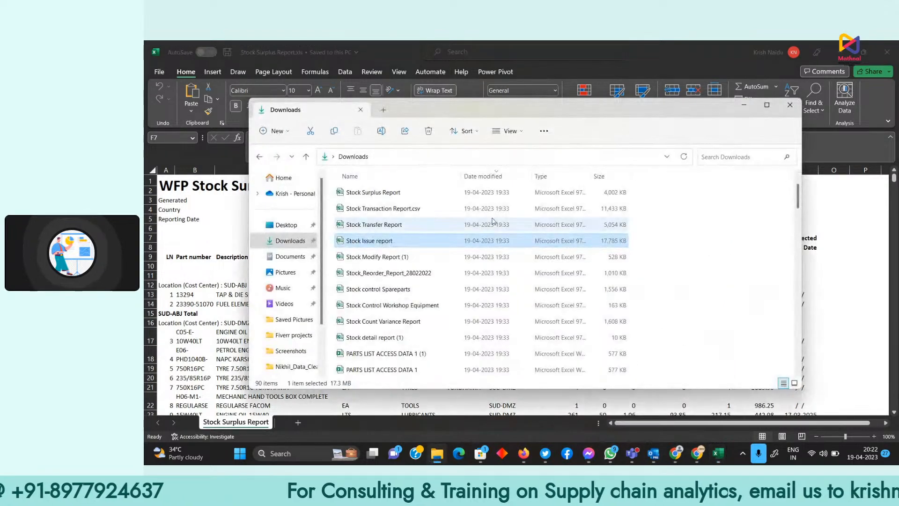
{"action": "double_click", "coordinate": [431, 245]}
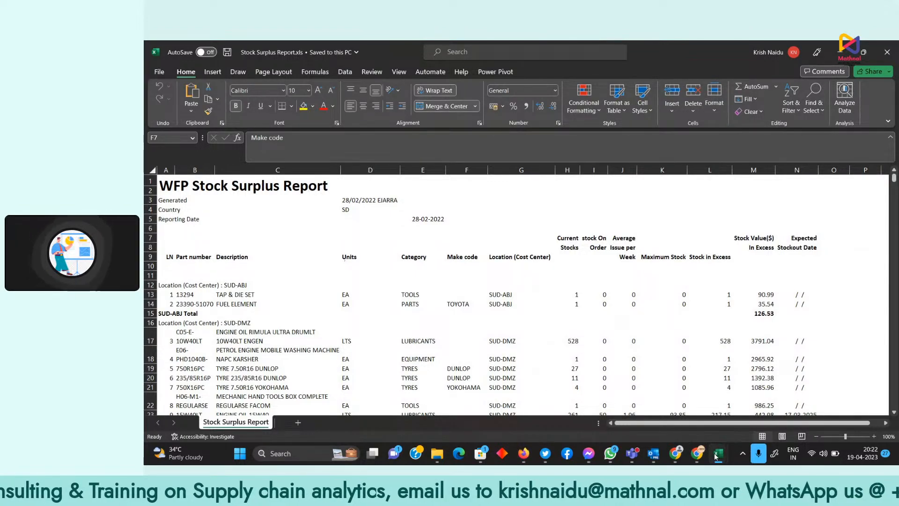
Return to the Power Query Editor and load Stock Surplus Report as a table in a new worksheet, adding it to the Data Model.
{"action": "mouse_move", "coordinate": [718, 454]}
{"action": "left_click", "coordinate": [697, 405]}
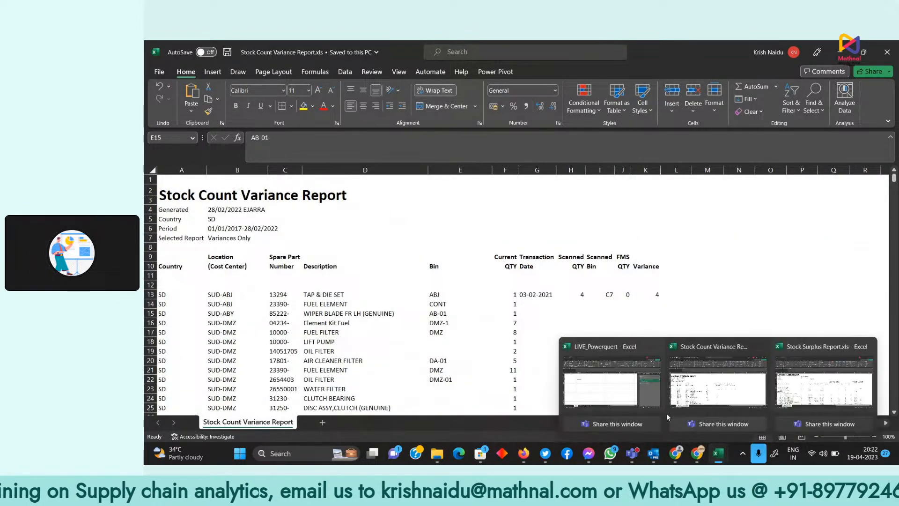
{"action": "left_click", "coordinate": [635, 398]}
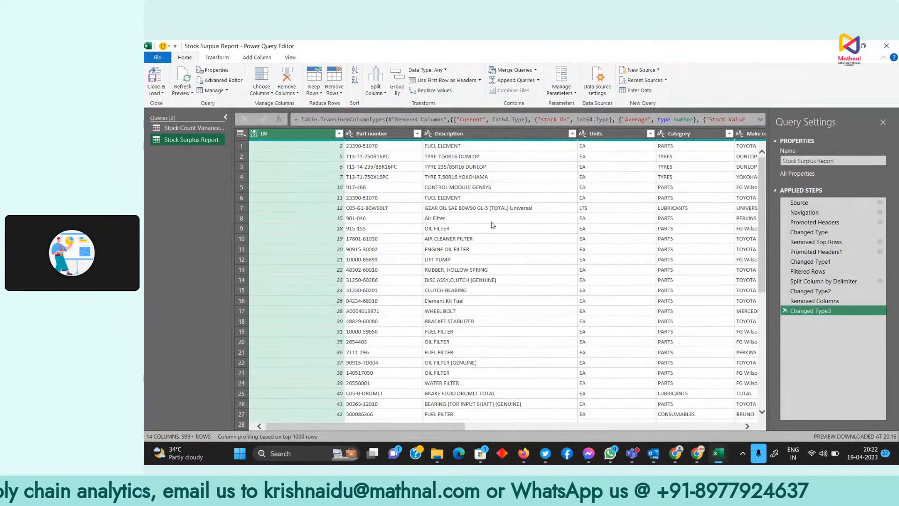
{"action": "left_click", "coordinate": [158, 89]}
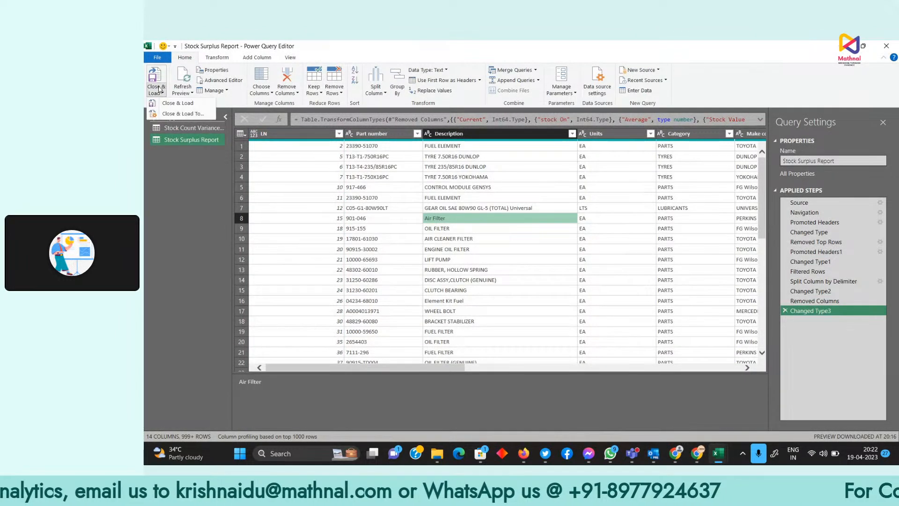
{"action": "left_click", "coordinate": [186, 115]}
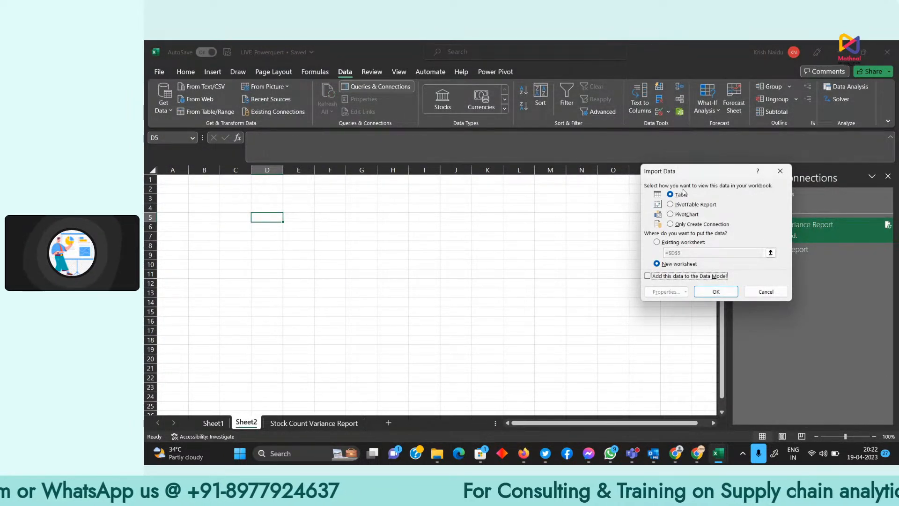
{"action": "left_click", "coordinate": [647, 276]}
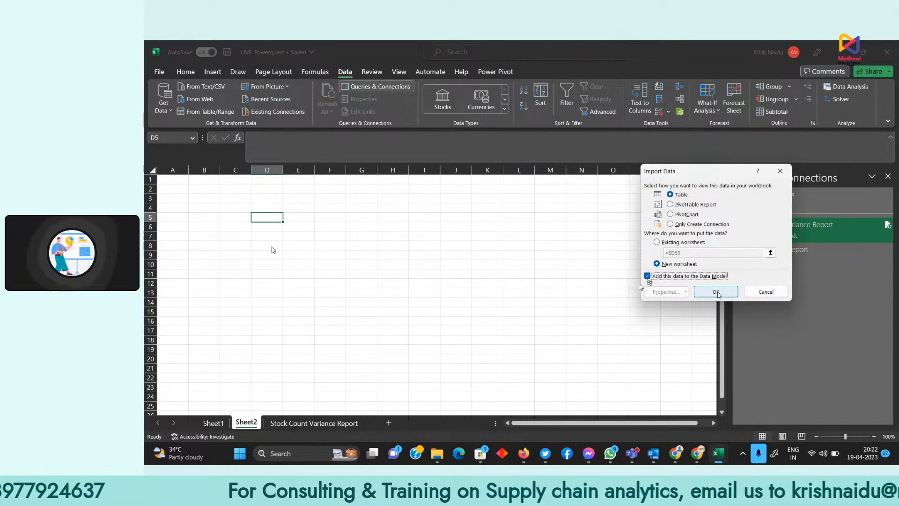
{"action": "left_click", "coordinate": [717, 292]}
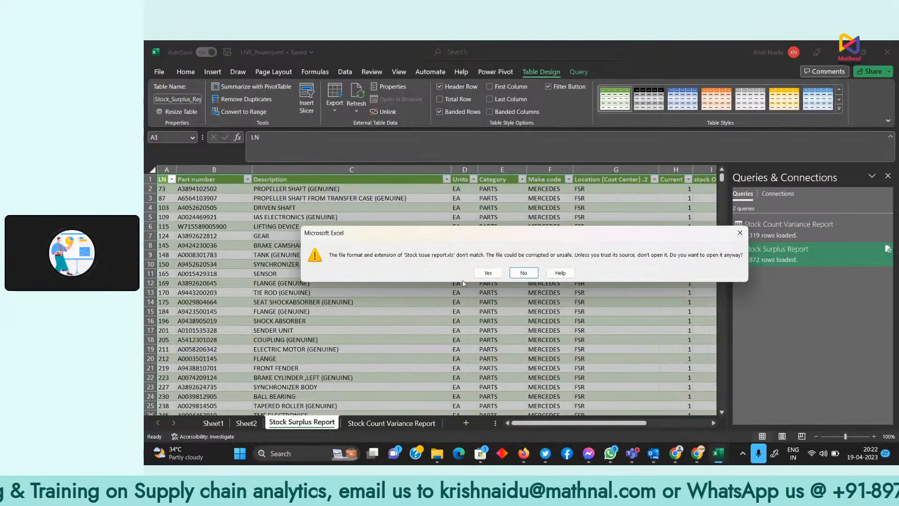
Accept opening Stock Issue report despite the mismatch between file format and extension, and enable editing of the workbook.
{"action": "left_click", "coordinate": [479, 274]}
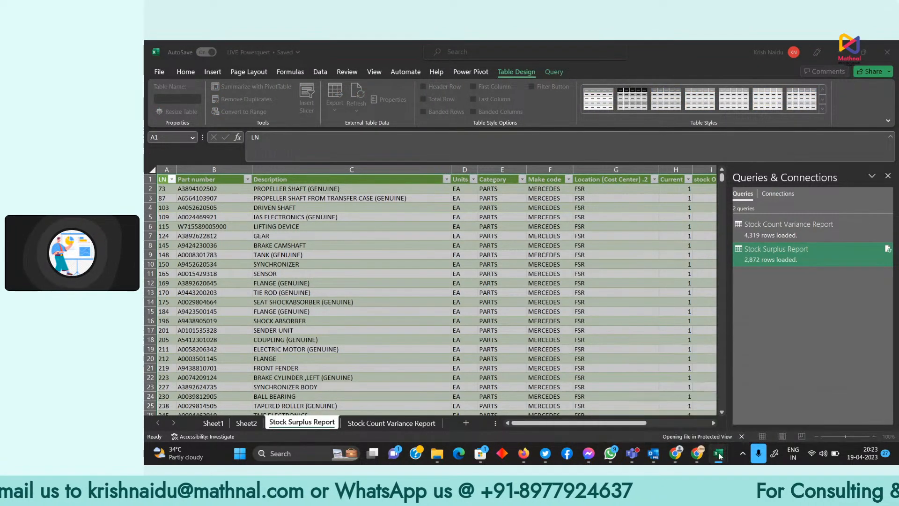
{"action": "mouse_move", "coordinate": [720, 455]}
{"action": "left_click", "coordinate": [740, 387]}
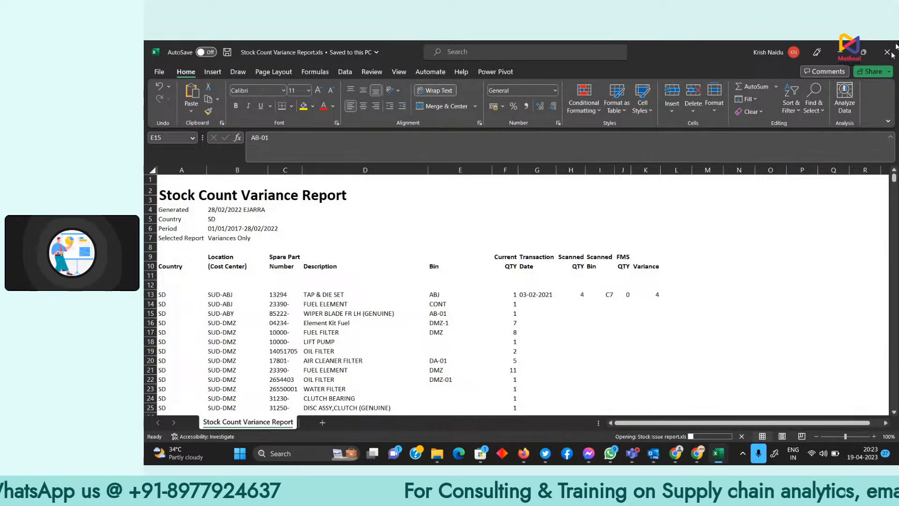
{"action": "mouse_move", "coordinate": [720, 463]}
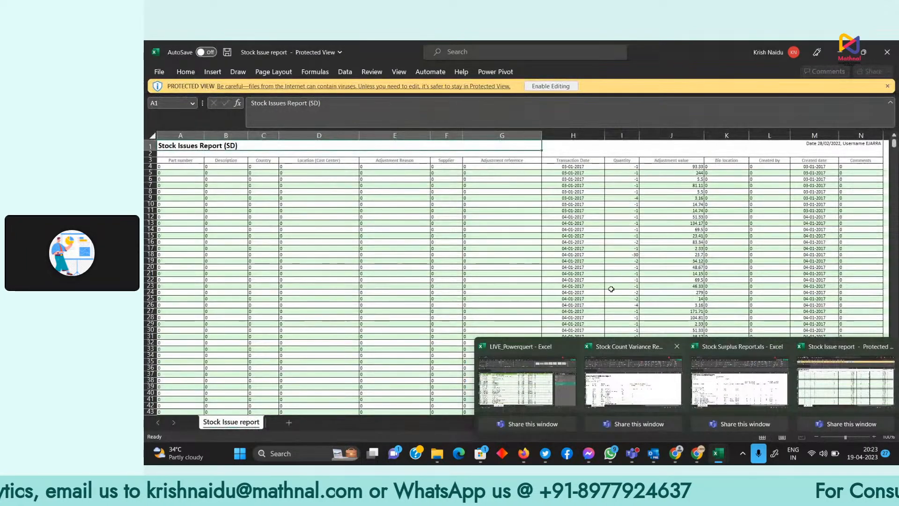
{"action": "left_click", "coordinate": [587, 230]}
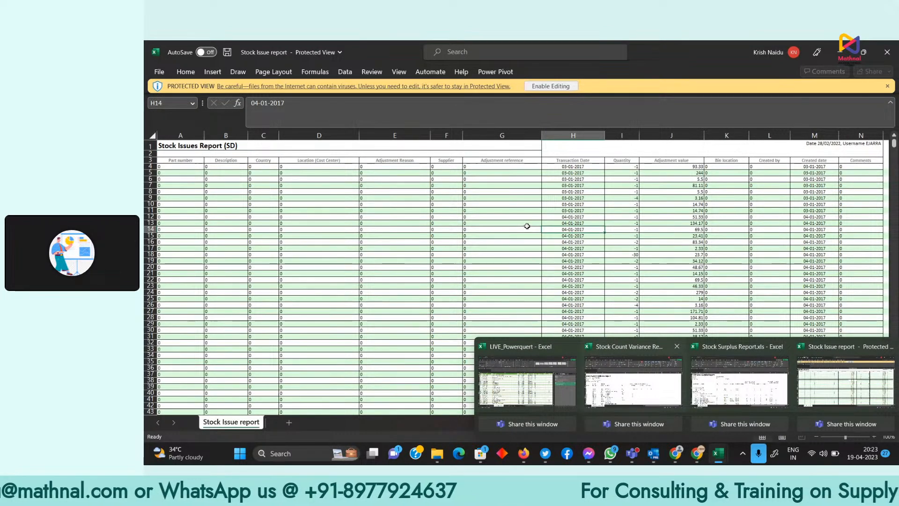
{"action": "left_click", "coordinate": [509, 203]}
{"action": "left_click", "coordinate": [573, 167]}
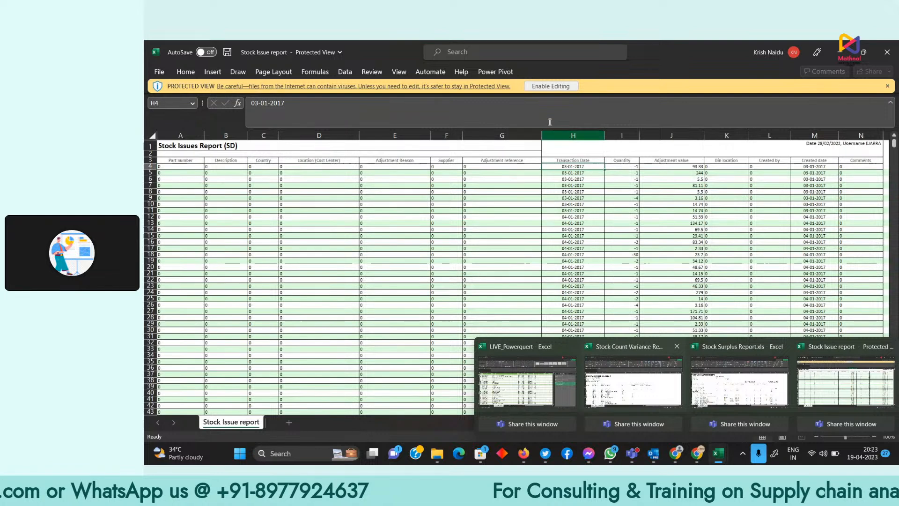
{"action": "left_click", "coordinate": [557, 86]}
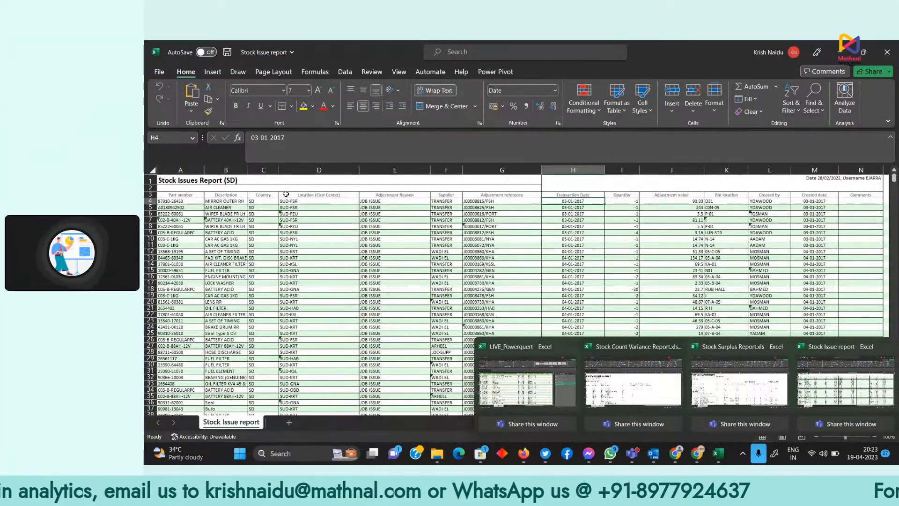
Save a copy of Stock Issue report.xls in the Downloads folder in the Excel Workbook (*.xlsx) format.
{"action": "left_click", "coordinate": [324, 245]}
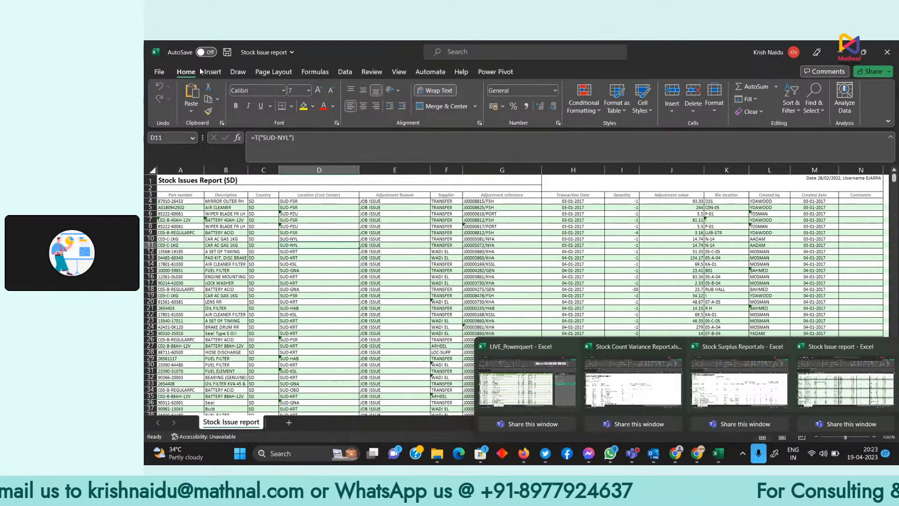
{"action": "left_click", "coordinate": [160, 72]}
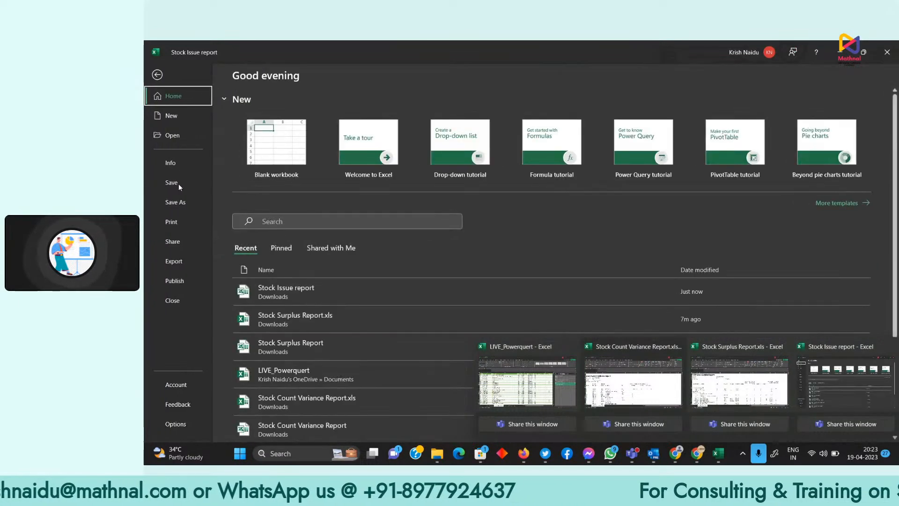
{"action": "left_click", "coordinate": [177, 202]}
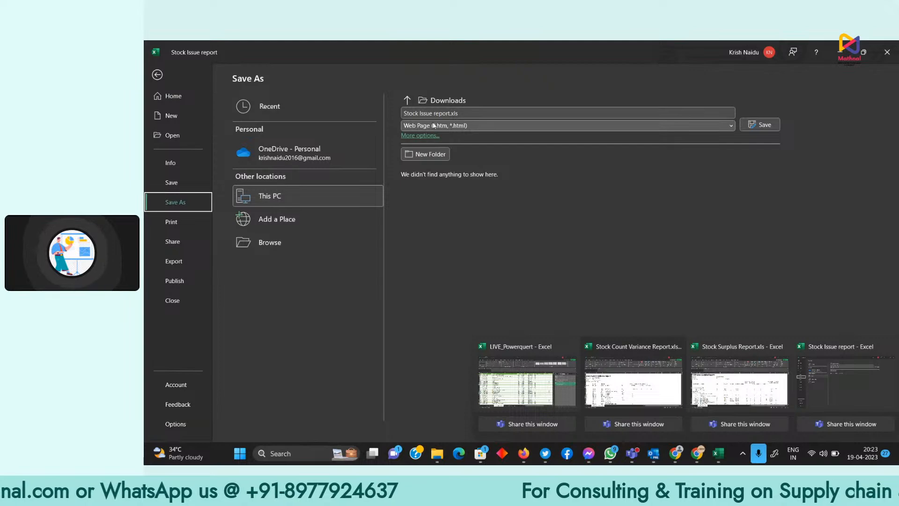
{"action": "left_click", "coordinate": [443, 126]}
{"action": "left_click", "coordinate": [465, 134]}
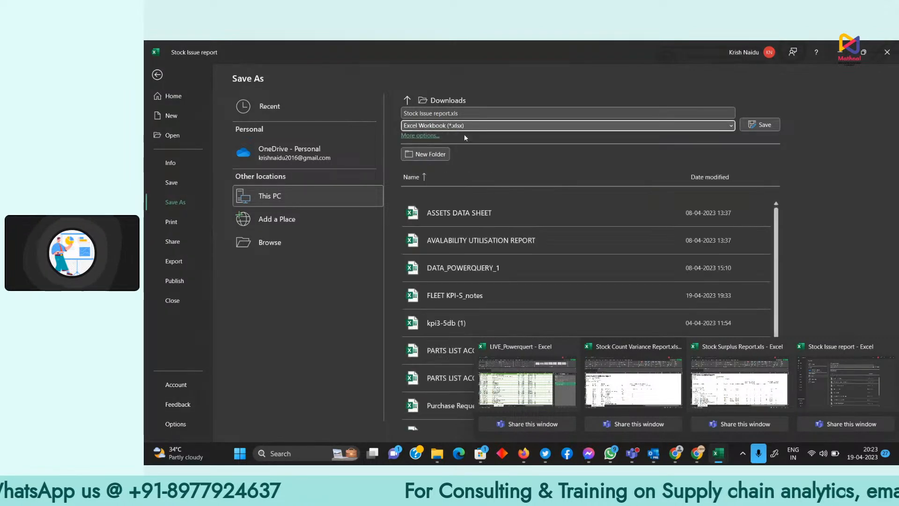
{"action": "left_click", "coordinate": [757, 127]}
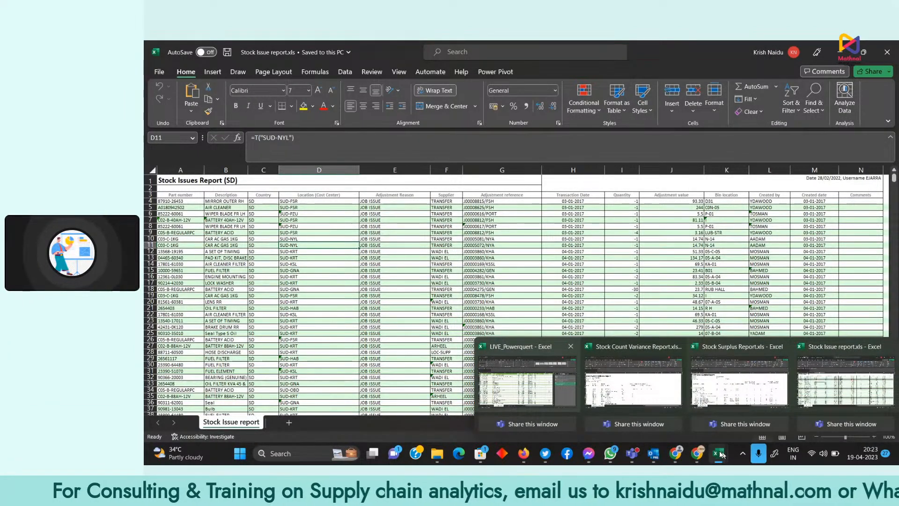
{"action": "left_click", "coordinate": [656, 257]}
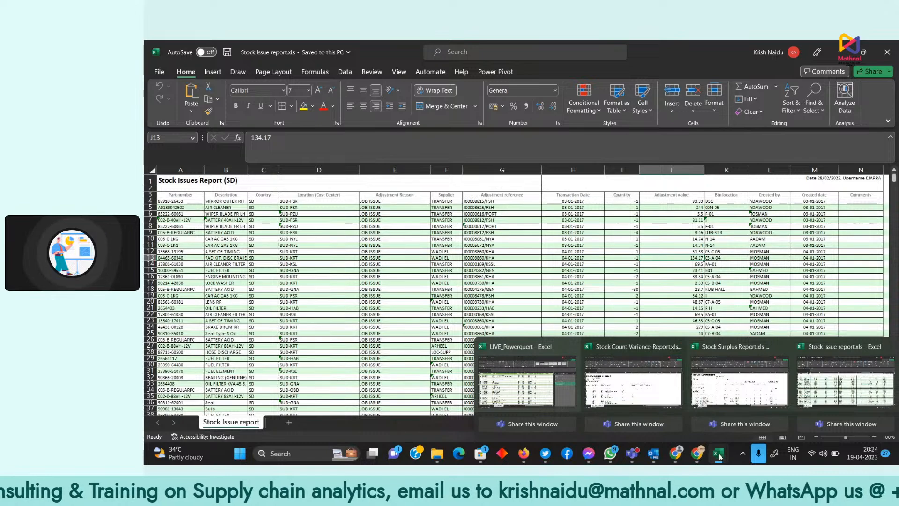
Switch to the LIVE_Powerquert workbook, go to the empty Sheet2, and save the workbook in OneDrive Documents, replacing the existing file.
{"action": "left_click", "coordinate": [527, 388]}
{"action": "left_click", "coordinate": [391, 423]}
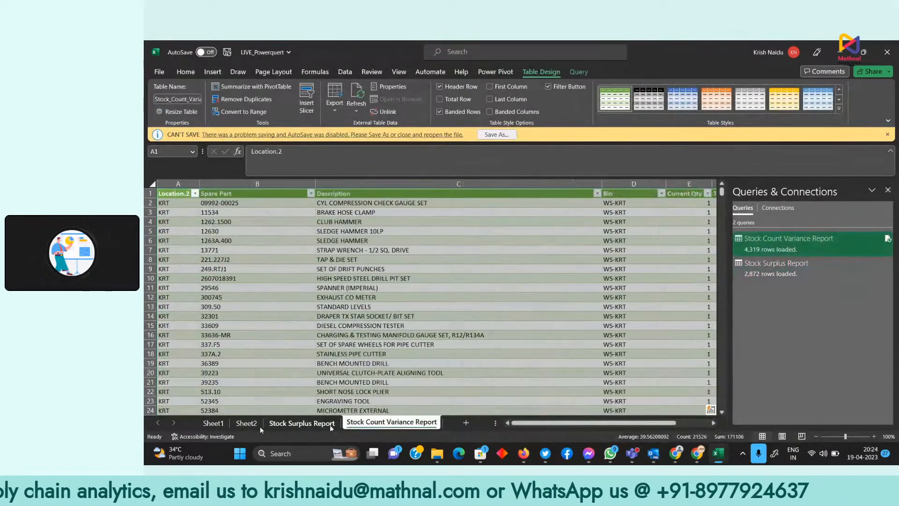
{"action": "left_click", "coordinate": [246, 423]}
{"action": "left_click", "coordinate": [170, 193]}
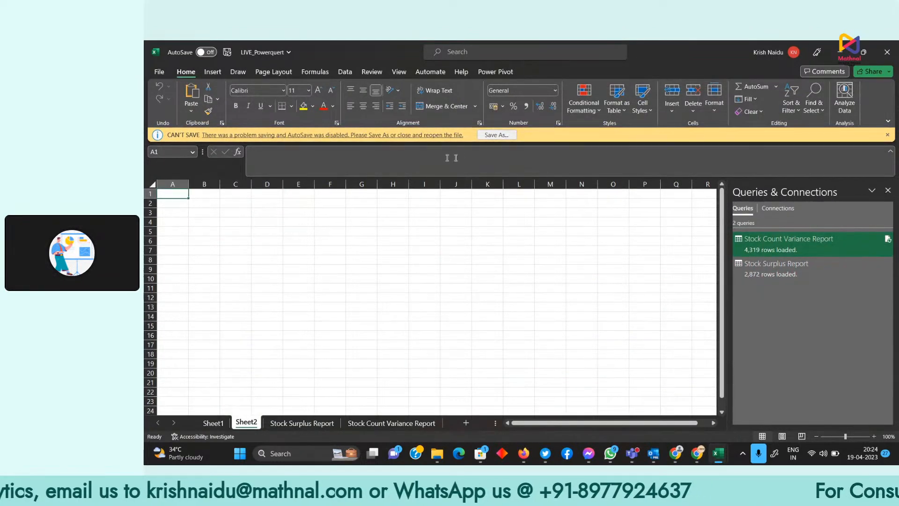
{"action": "left_click", "coordinate": [496, 135]}
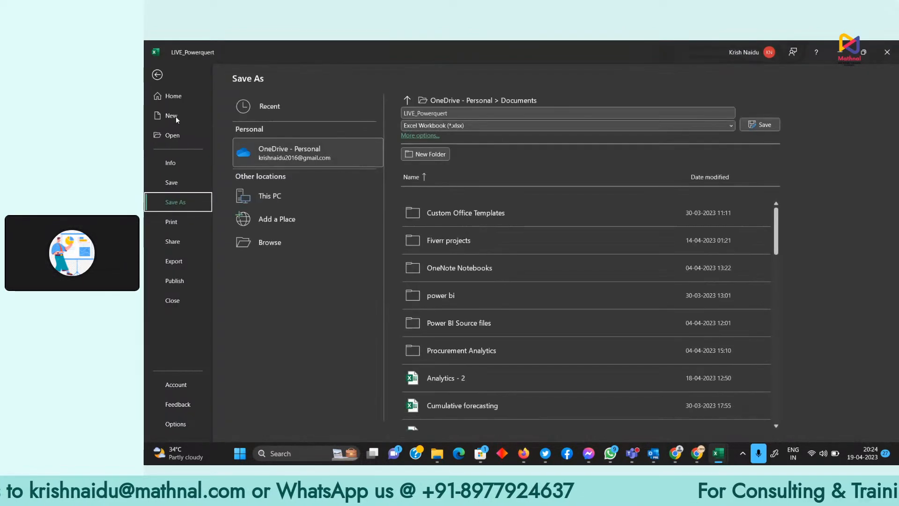
{"action": "left_click", "coordinate": [777, 123]}
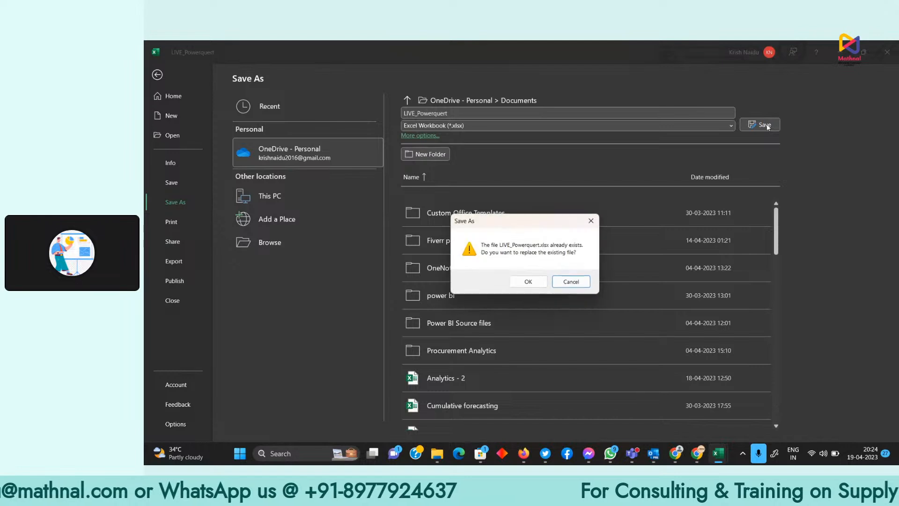
{"action": "left_click", "coordinate": [533, 285]}
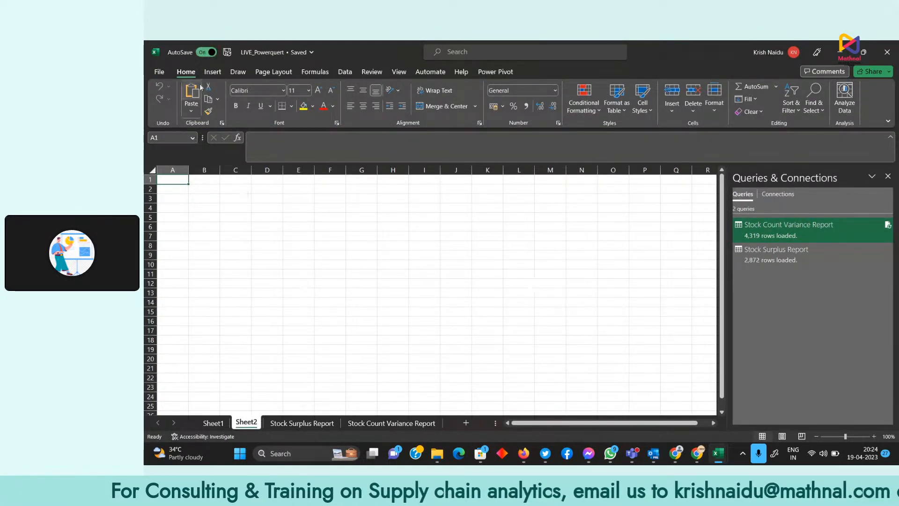
Import the Stock Issue report sheet from the Stock Issue report.xls workbook in Downloads and open it for transformation in Power Query.
{"action": "left_click", "coordinate": [213, 72]}
{"action": "left_click", "coordinate": [345, 71]}
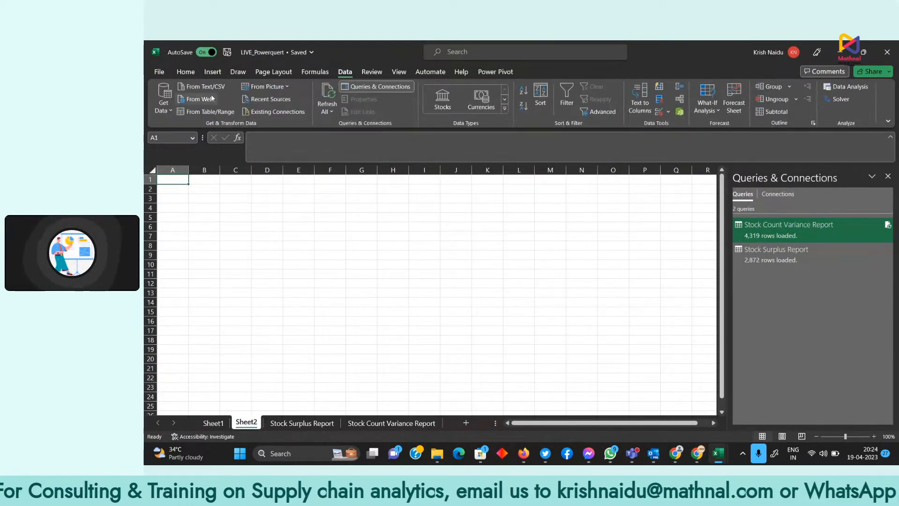
{"action": "left_click", "coordinate": [164, 99]}
{"action": "mouse_move", "coordinate": [198, 130]}
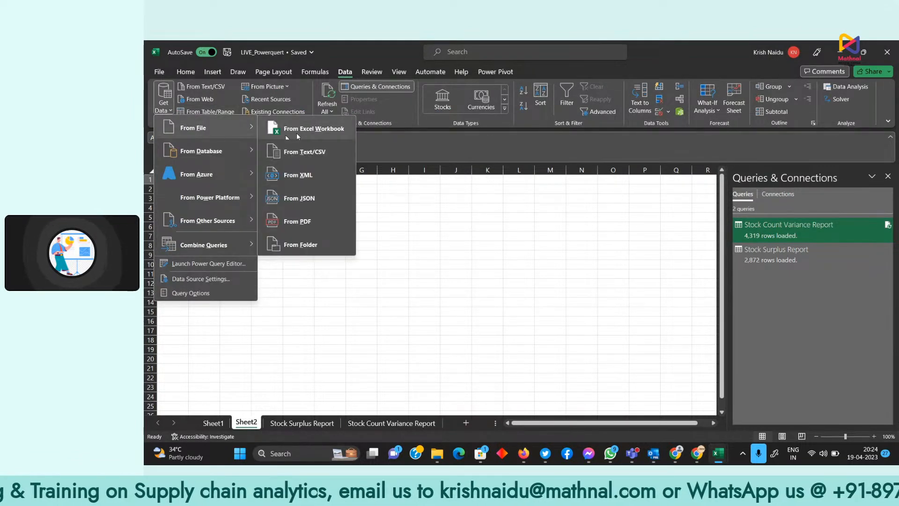
{"action": "left_click", "coordinate": [293, 133]}
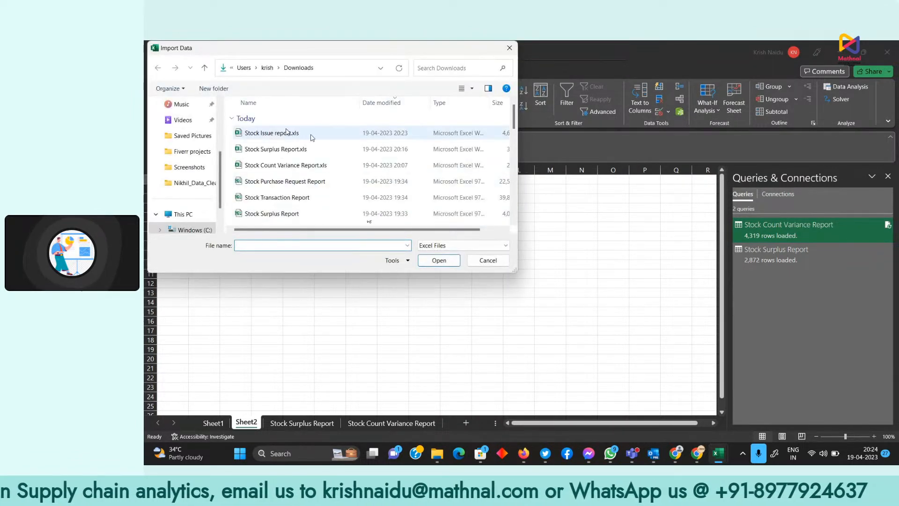
{"action": "left_click", "coordinate": [311, 136]}
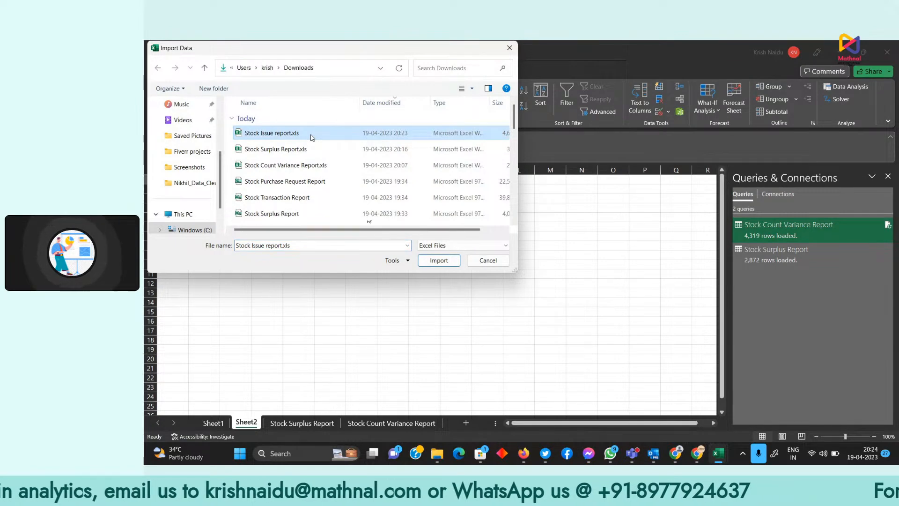
{"action": "left_click", "coordinate": [439, 261]}
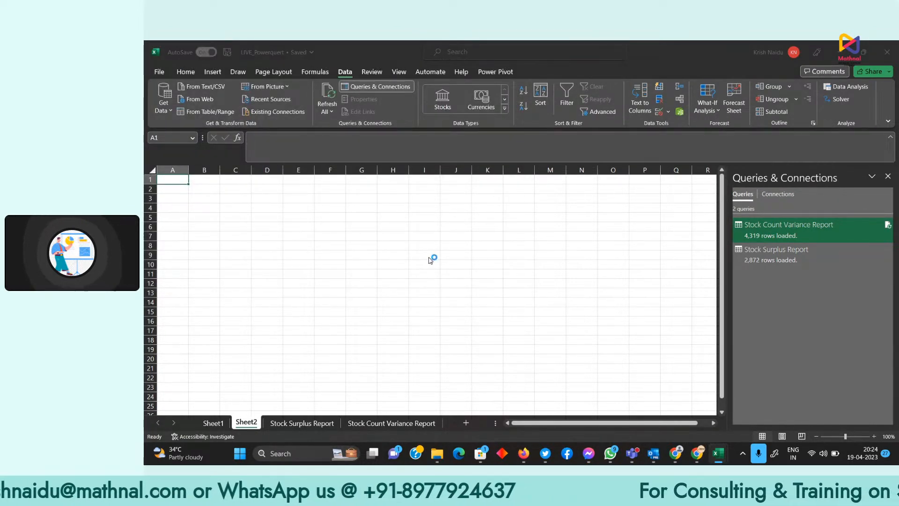
{"action": "left_click", "coordinate": [379, 164]}
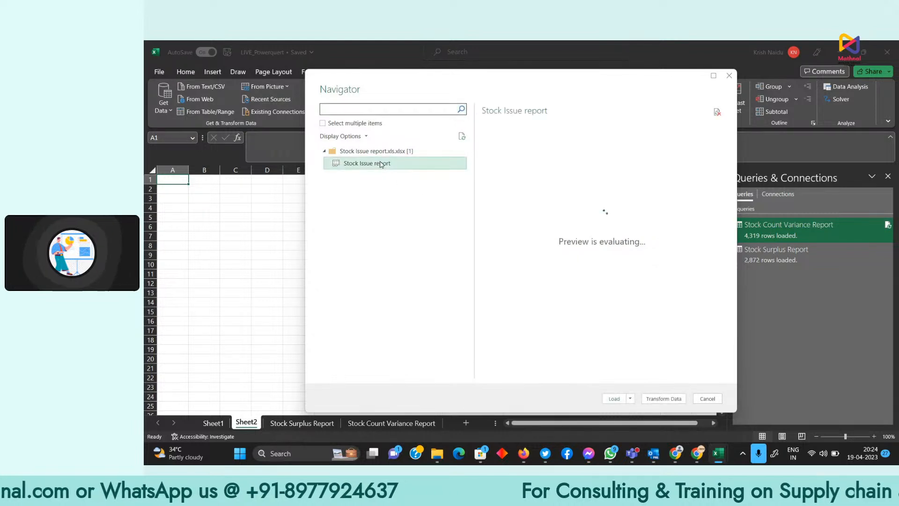
{"action": "left_click", "coordinate": [663, 399]}
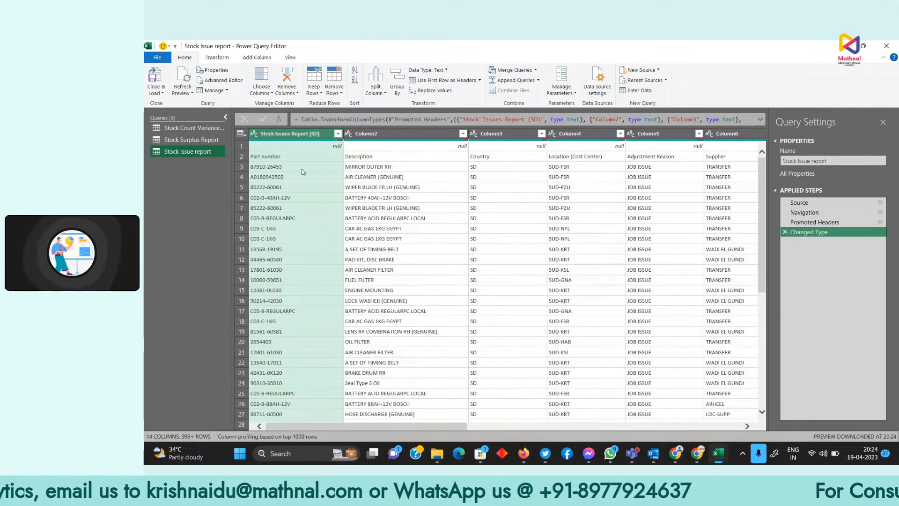
Remove 1 top row from the Stock Issue report query and promote the Part number row to column headers.
{"action": "left_click", "coordinate": [290, 156]}
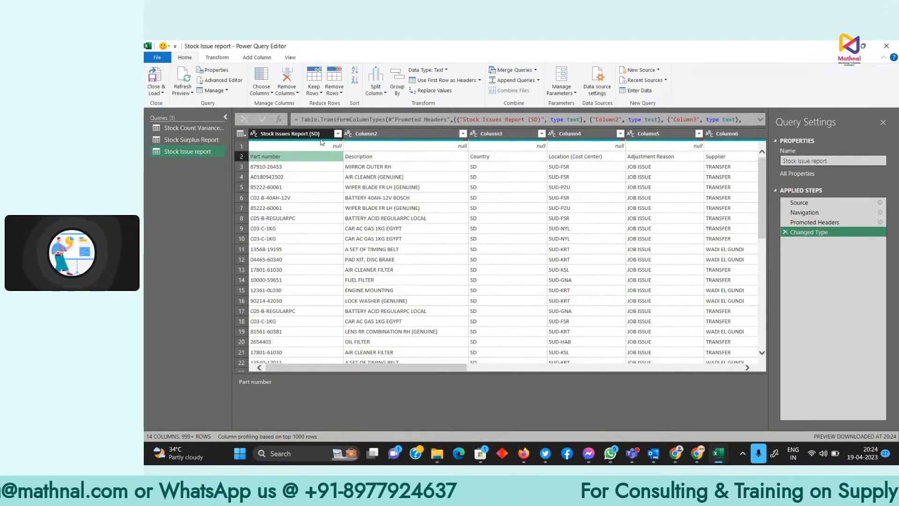
{"action": "left_click", "coordinate": [334, 89]}
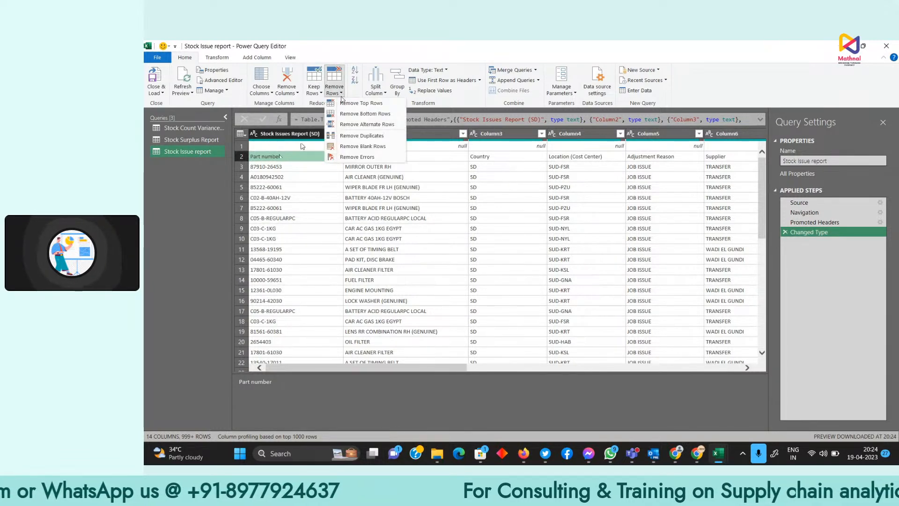
{"action": "left_click", "coordinate": [348, 104]}
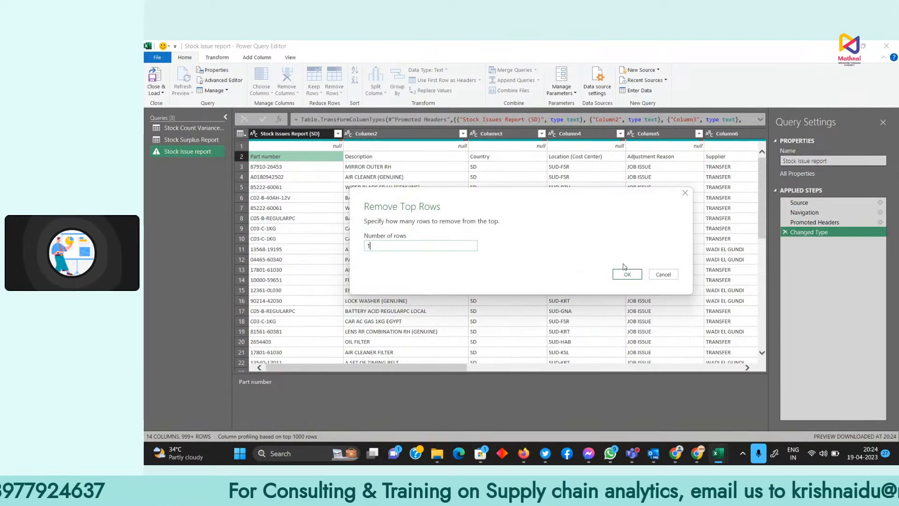
{"action": "left_click", "coordinate": [626, 274]}
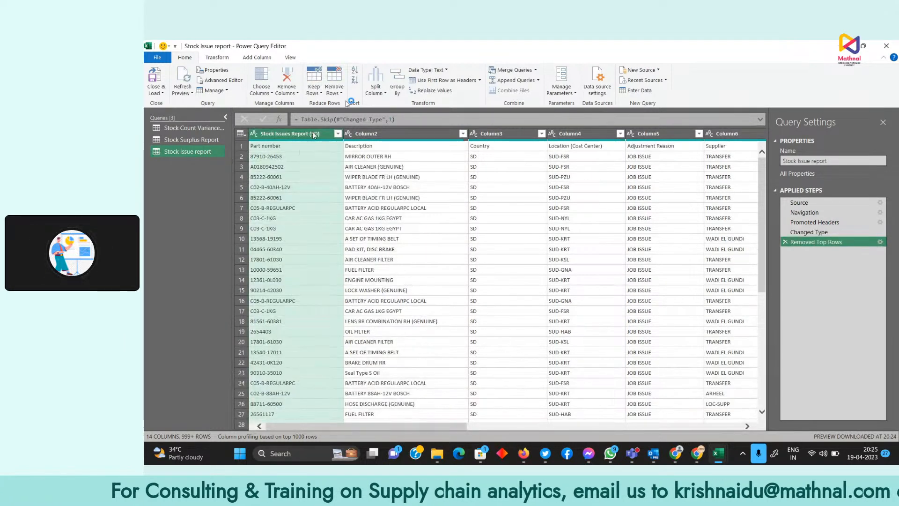
{"action": "left_click", "coordinate": [445, 81]}
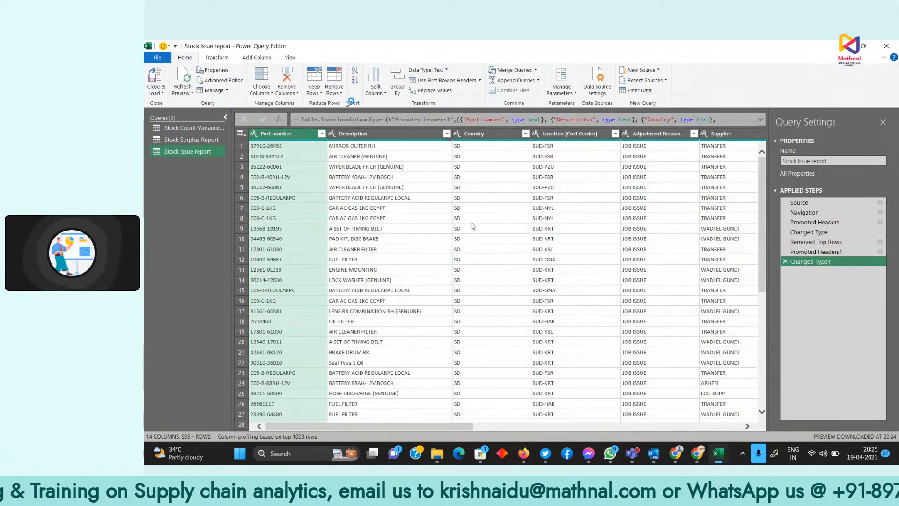
Remove the Country column from the Stock Issue report query.
{"action": "right_click", "coordinate": [477, 135]}
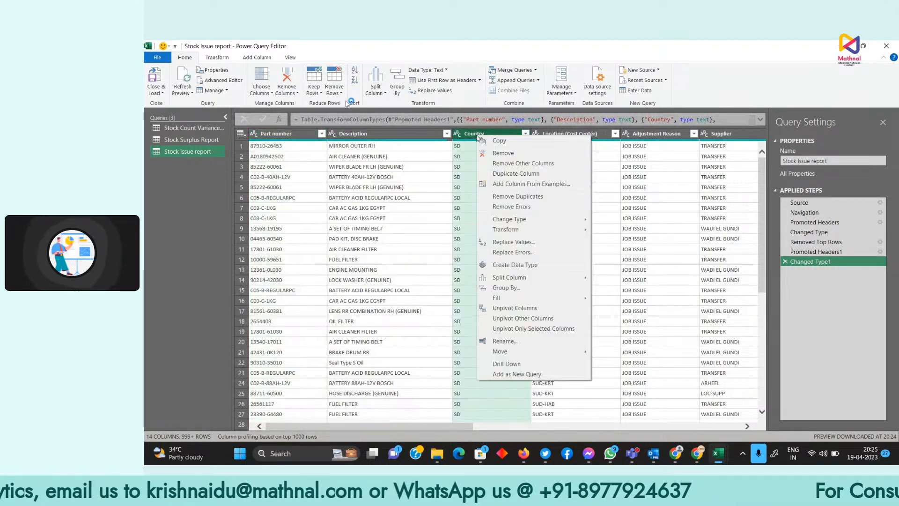
{"action": "left_click", "coordinate": [495, 152]}
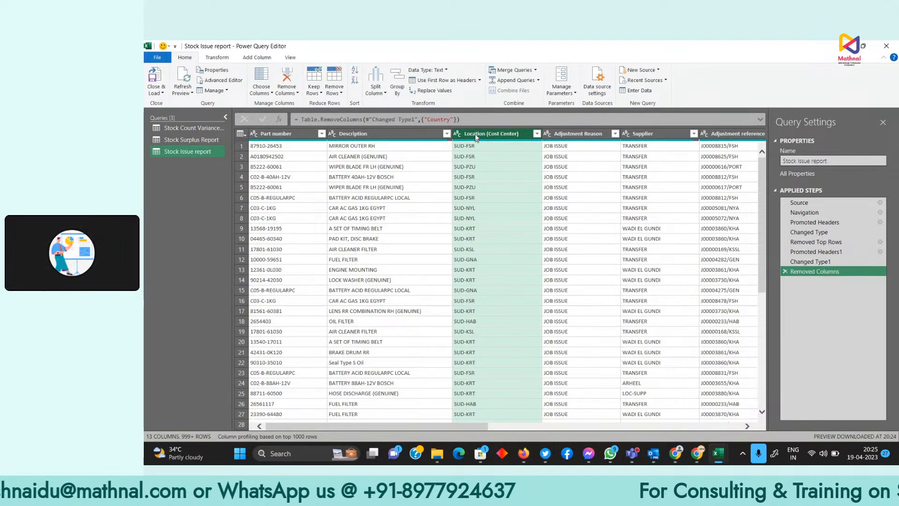
Split the Location (Cost Center) column at each hyphen and remove the resulting column that holds the SUD prefix.
{"action": "right_click", "coordinate": [477, 136]}
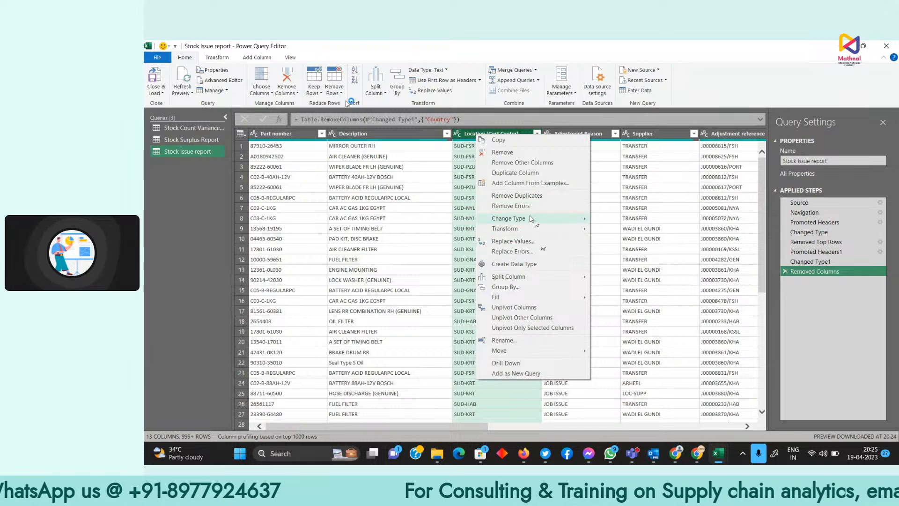
{"action": "mouse_move", "coordinate": [524, 277]}
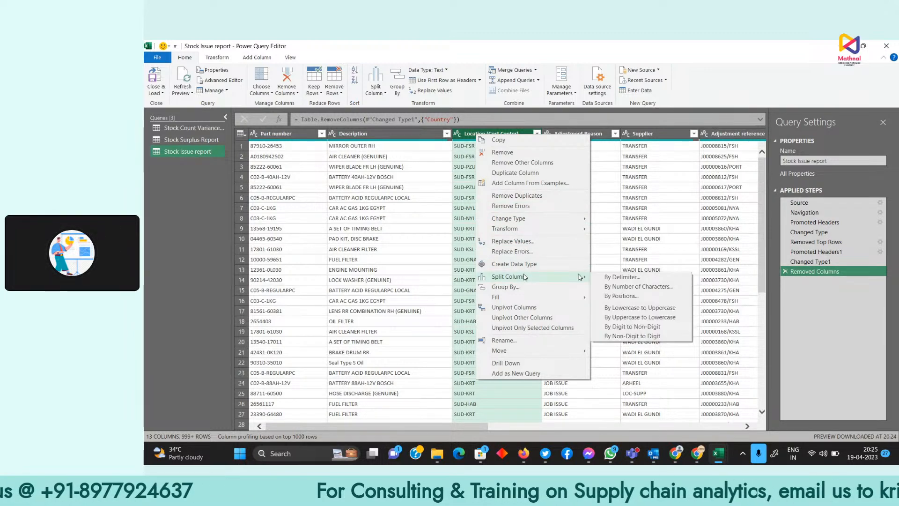
{"action": "left_click", "coordinate": [609, 277]}
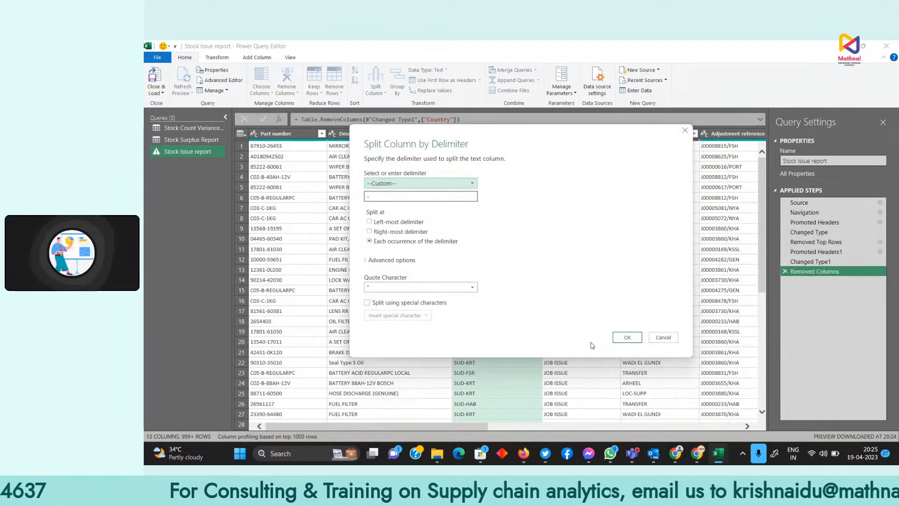
{"action": "left_click", "coordinate": [627, 337]}
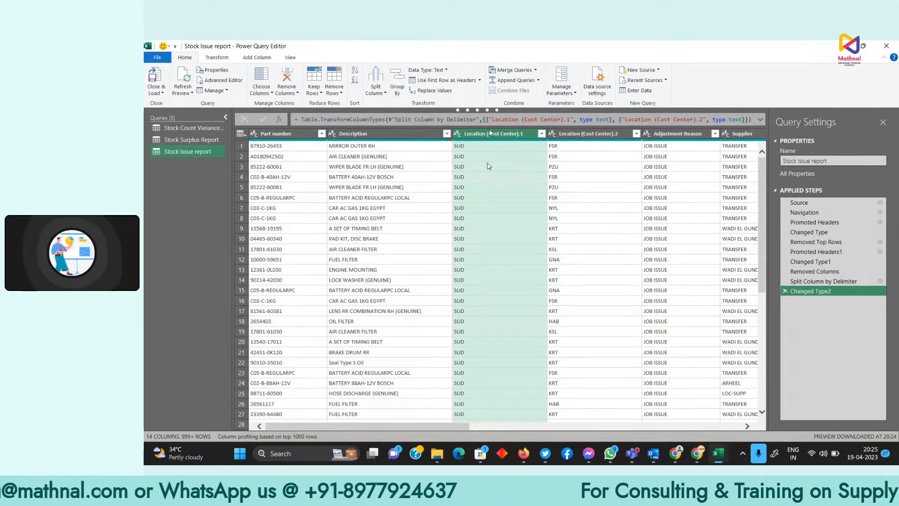
{"action": "right_click", "coordinate": [491, 136]}
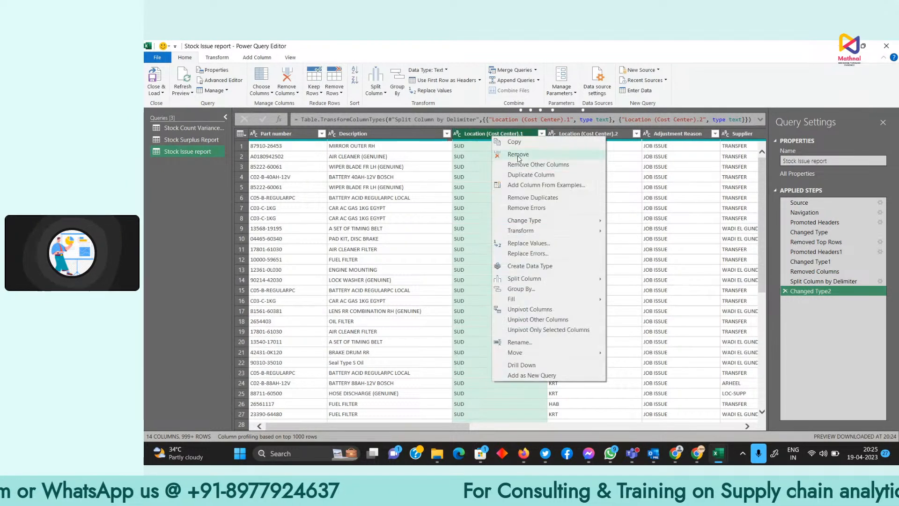
{"action": "left_click", "coordinate": [515, 155]}
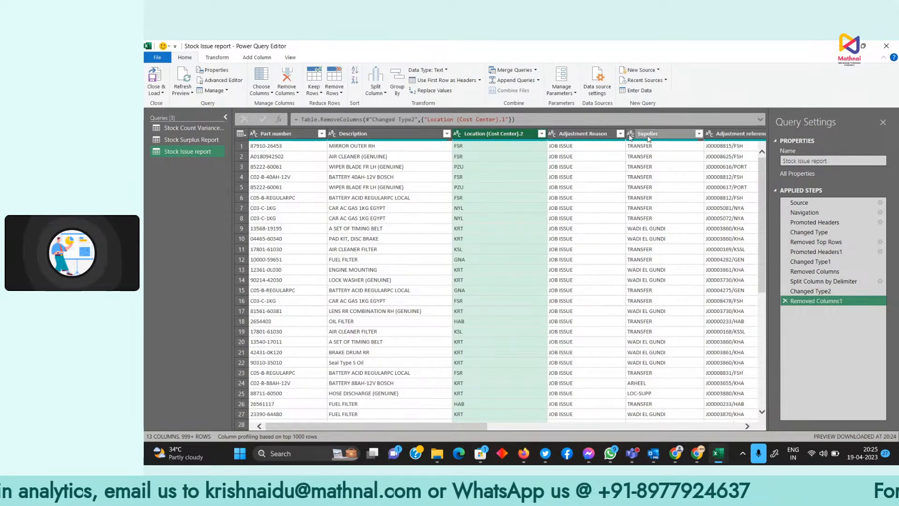
Change the data type of the Adjustment value column in the Stock Issue report query to Currency.
{"action": "scroll", "coordinate": [746, 430], "scroll_direction": "right", "scroll_amount": 3}
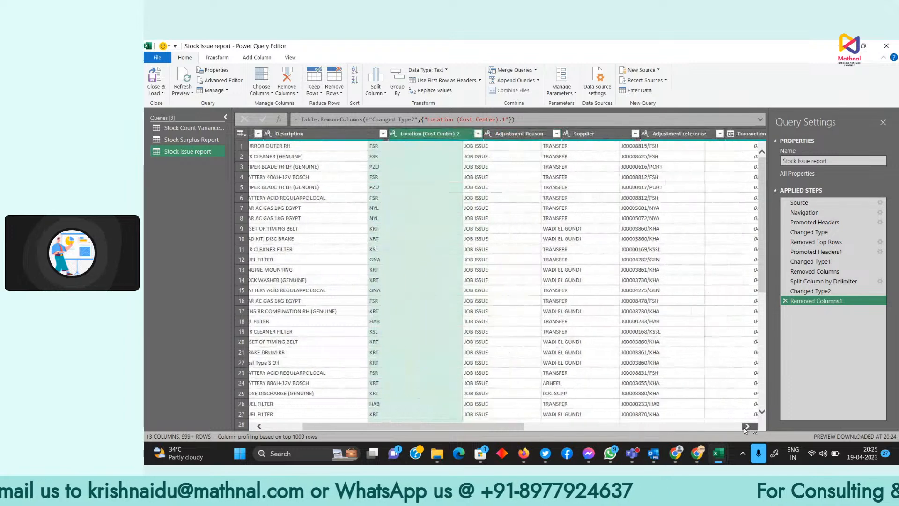
{"action": "scroll", "coordinate": [746, 430], "scroll_direction": "right", "scroll_amount": 2}
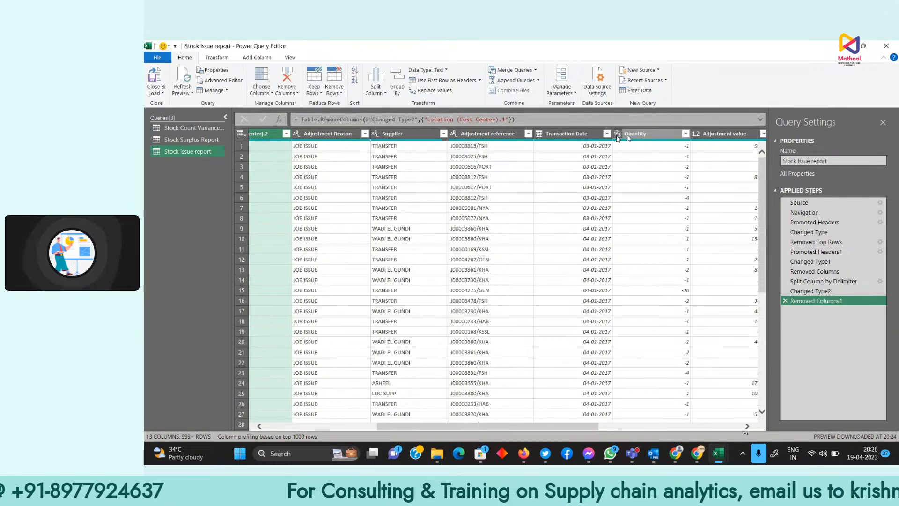
{"action": "left_click", "coordinate": [746, 426]}
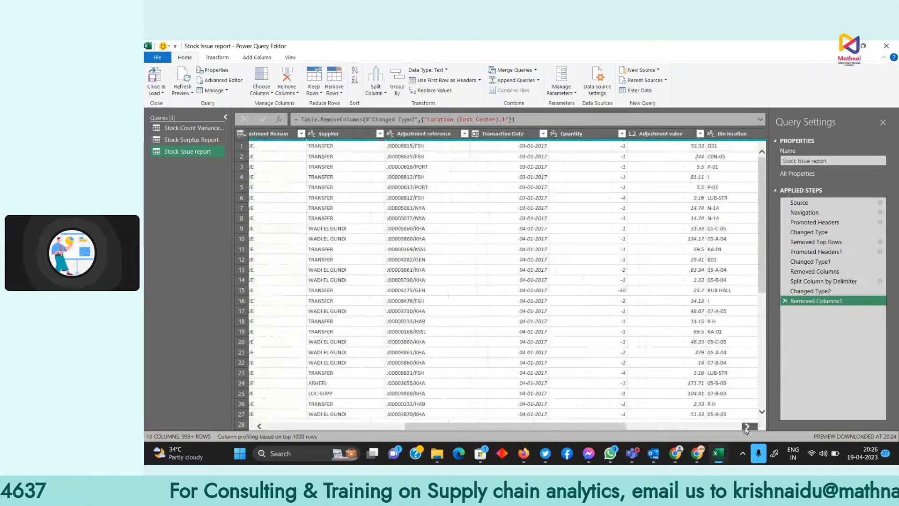
{"action": "left_click", "coordinate": [747, 426]}
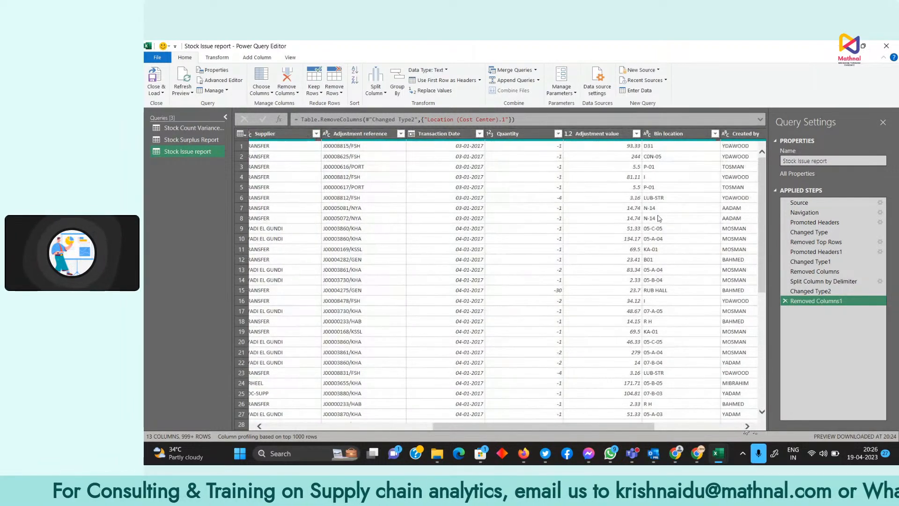
{"action": "left_click", "coordinate": [594, 134]}
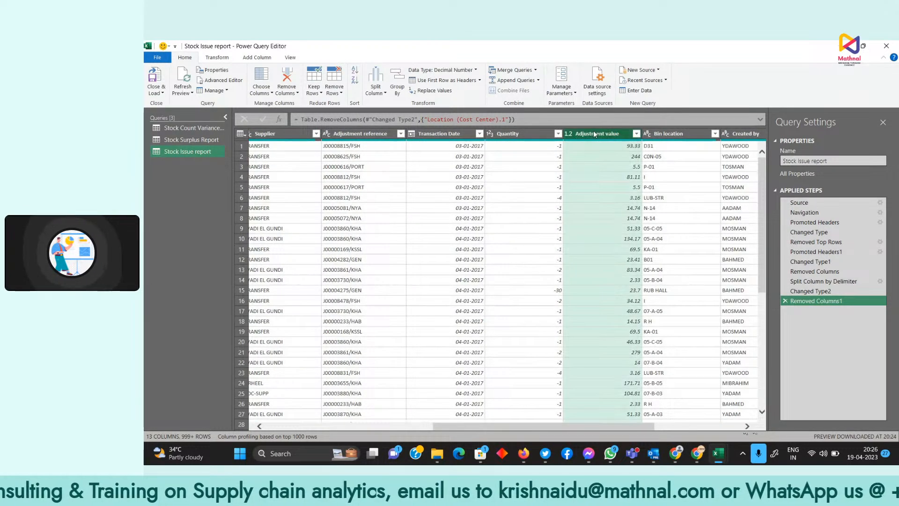
{"action": "right_click", "coordinate": [594, 134]}
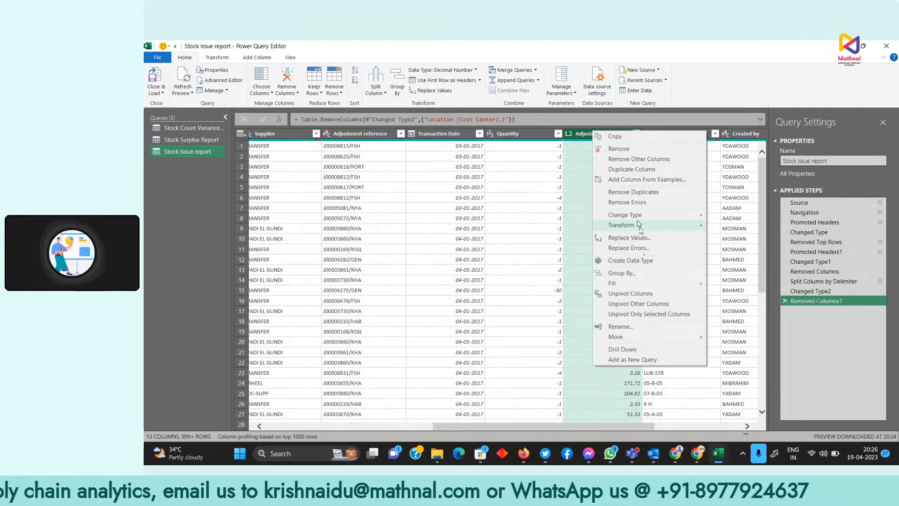
{"action": "mouse_move", "coordinate": [642, 217]}
{"action": "left_click", "coordinate": [755, 226]}
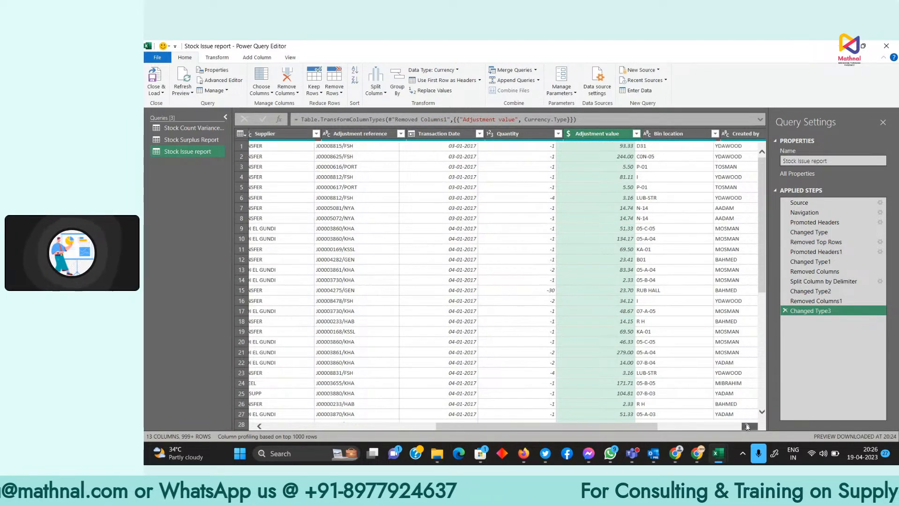
Load the Stock Issue report query as a table on a new worksheet and add it to the Data Model.
{"action": "scroll", "coordinate": [609, 187], "scroll_direction": "right", "scroll_amount": 5}
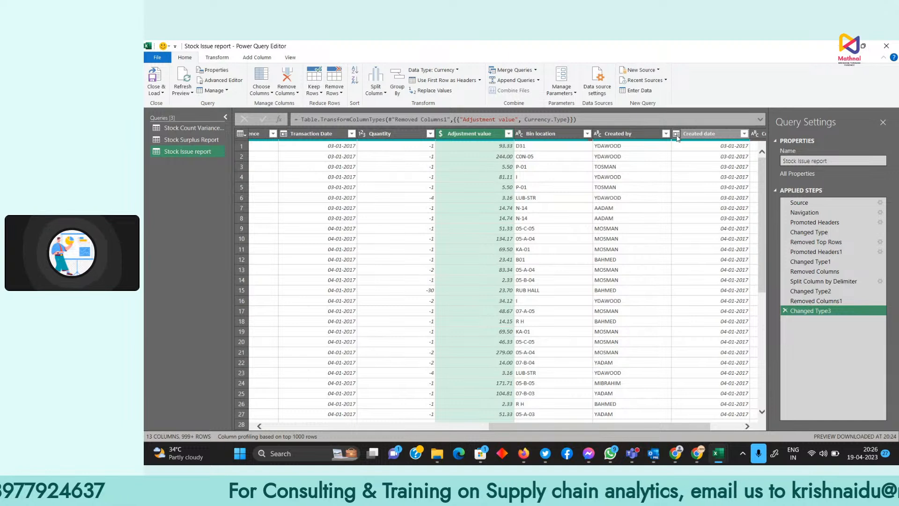
{"action": "left_click", "coordinate": [748, 426]}
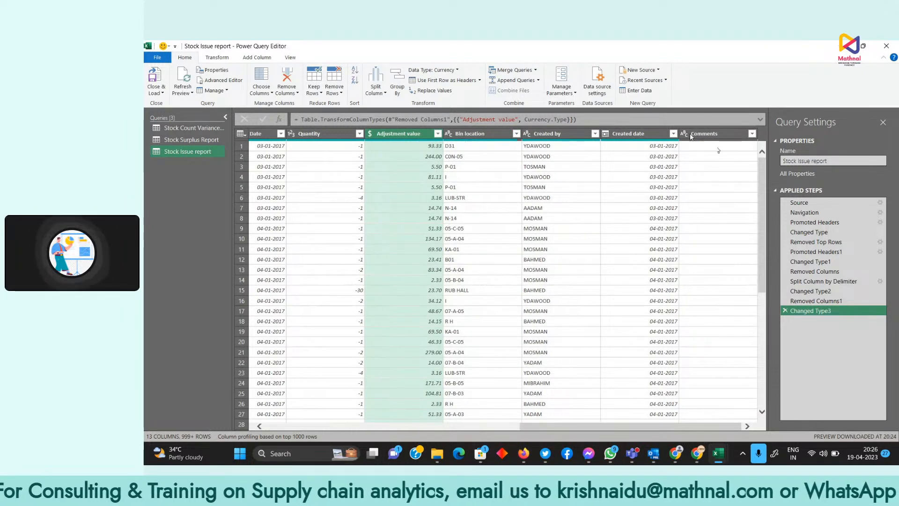
{"action": "left_click_drag", "start_coordinate": [682, 424], "coordinate": [375, 424]}
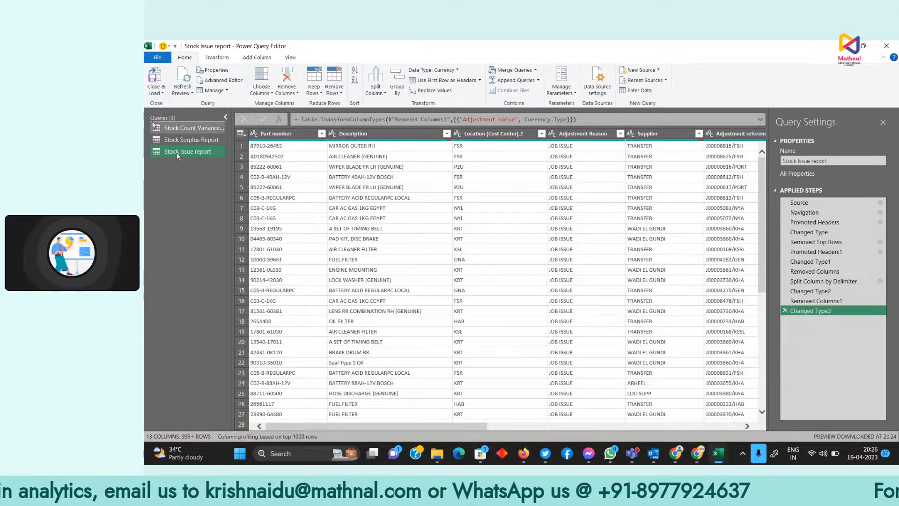
{"action": "left_click", "coordinate": [155, 93]}
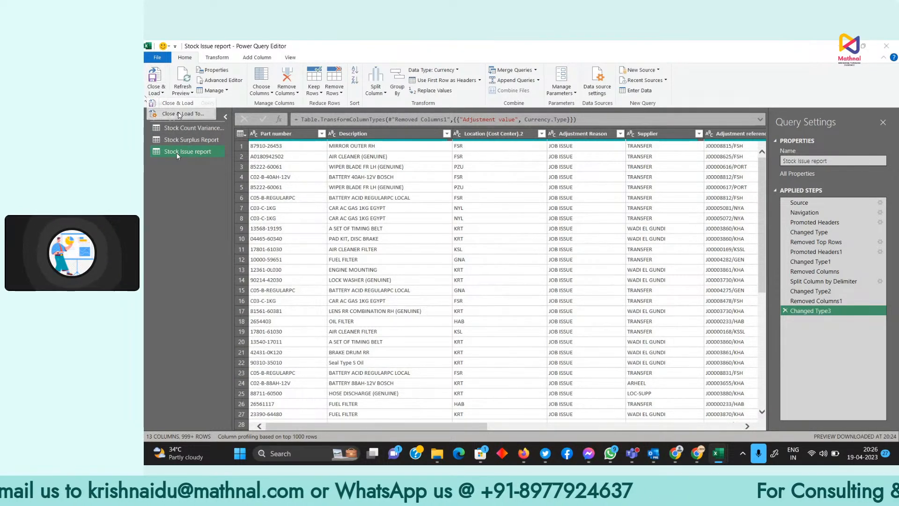
{"action": "left_click", "coordinate": [179, 114]}
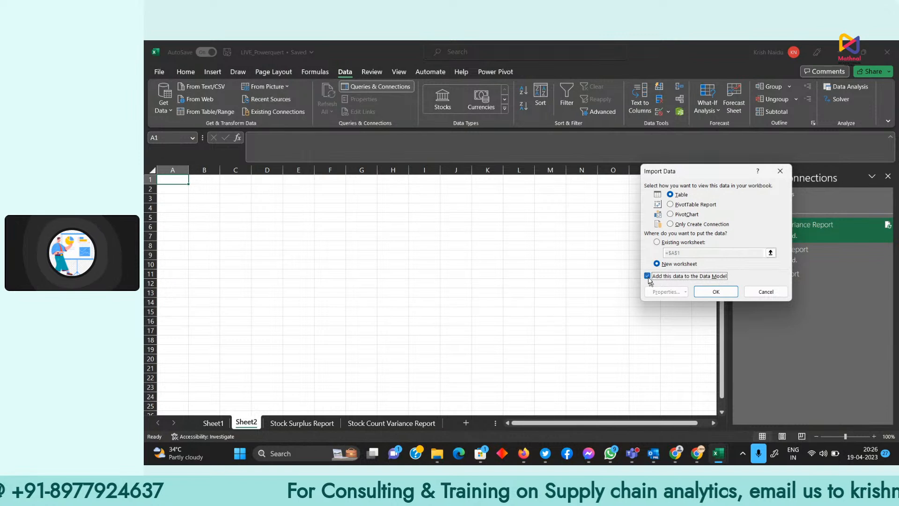
{"action": "left_click", "coordinate": [716, 292]}
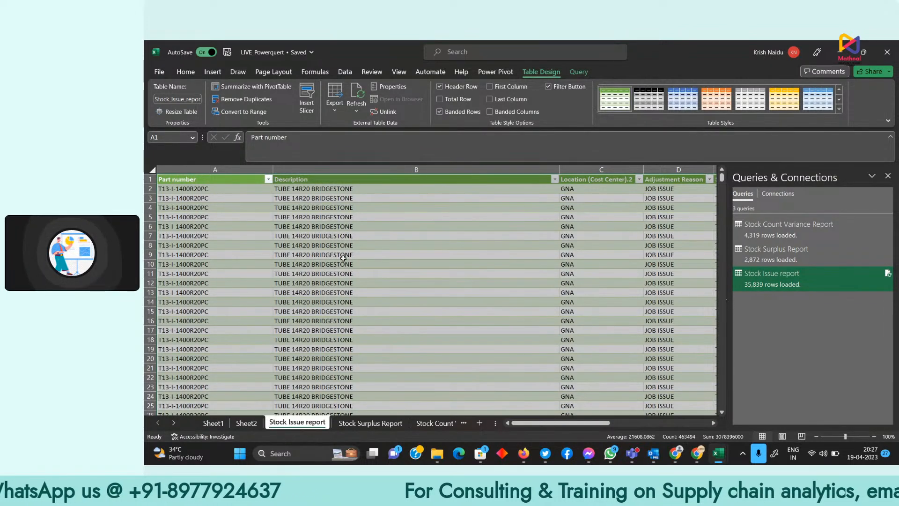
Delete the empty Sheet2 from the workbook.
{"action": "left_click", "coordinate": [246, 423]}
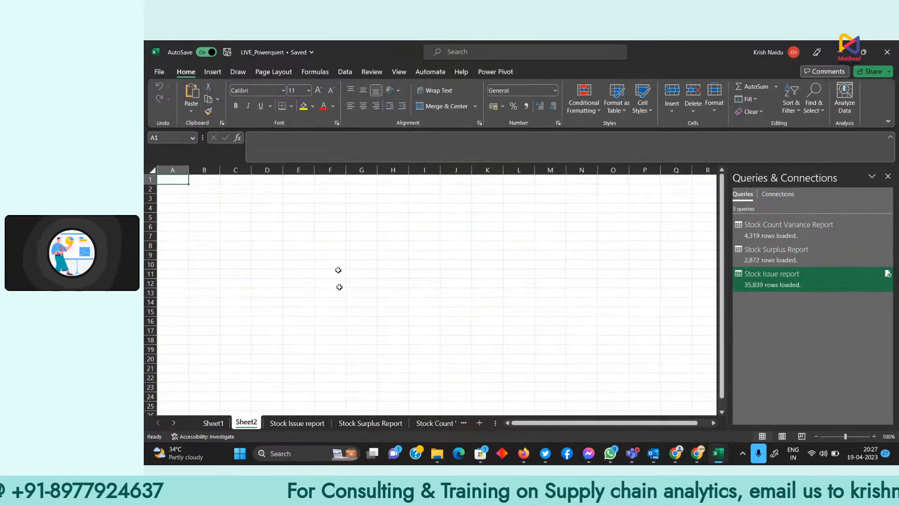
{"action": "left_click", "coordinate": [216, 424]}
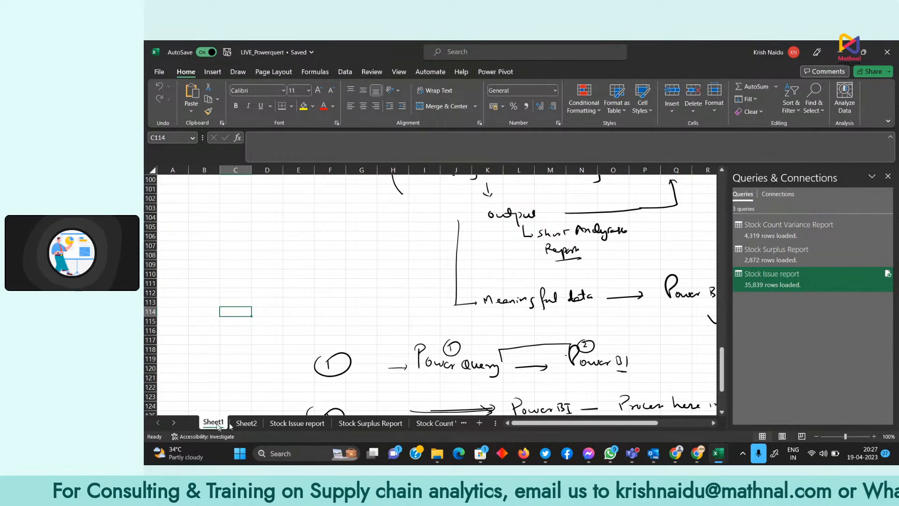
{"action": "right_click", "coordinate": [249, 426]}
{"action": "left_click", "coordinate": [285, 284]}
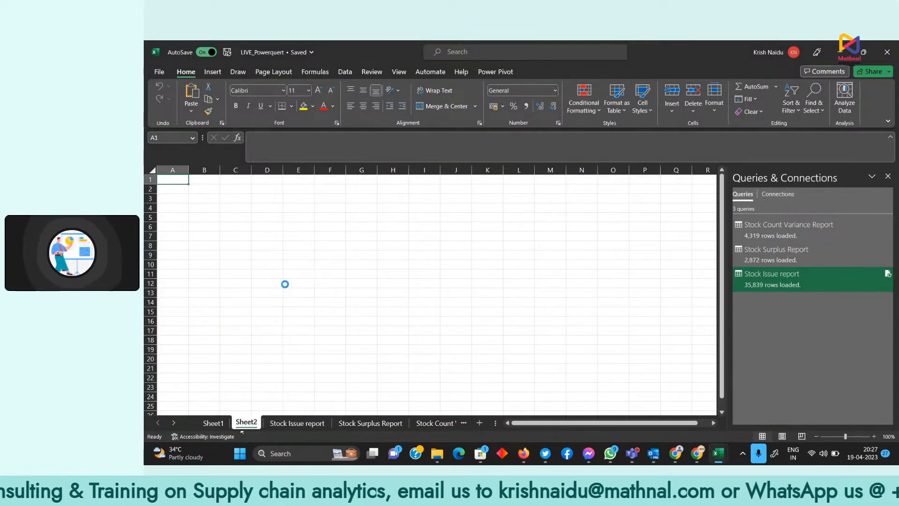
From the Stock Count Variance Report sheet, insert a PivotTable based on the Data Model on a new worksheet.
{"action": "left_click", "coordinate": [319, 427]}
{"action": "left_click", "coordinate": [434, 427]}
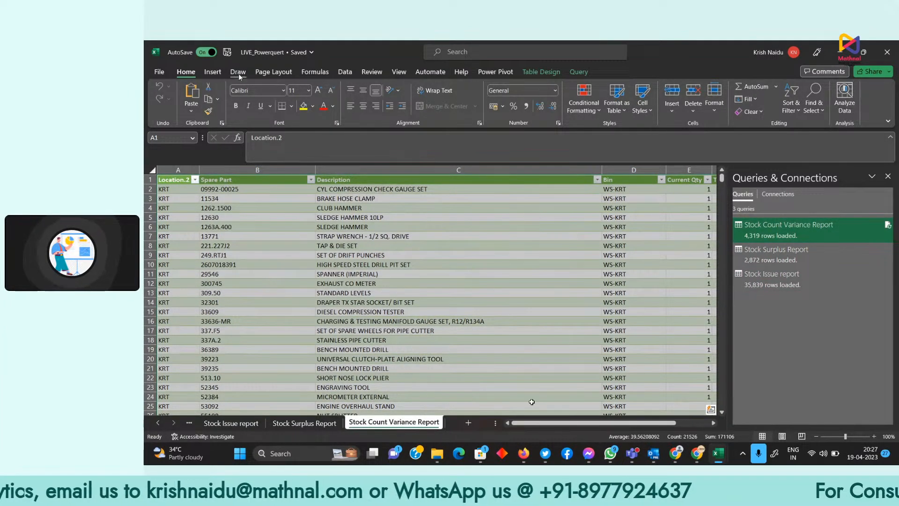
{"action": "left_click", "coordinate": [212, 72]}
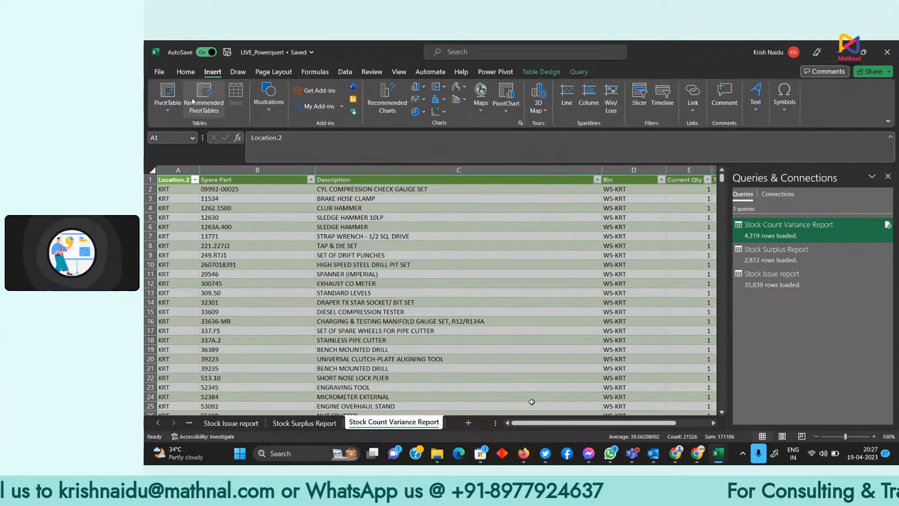
{"action": "left_click", "coordinate": [169, 108]}
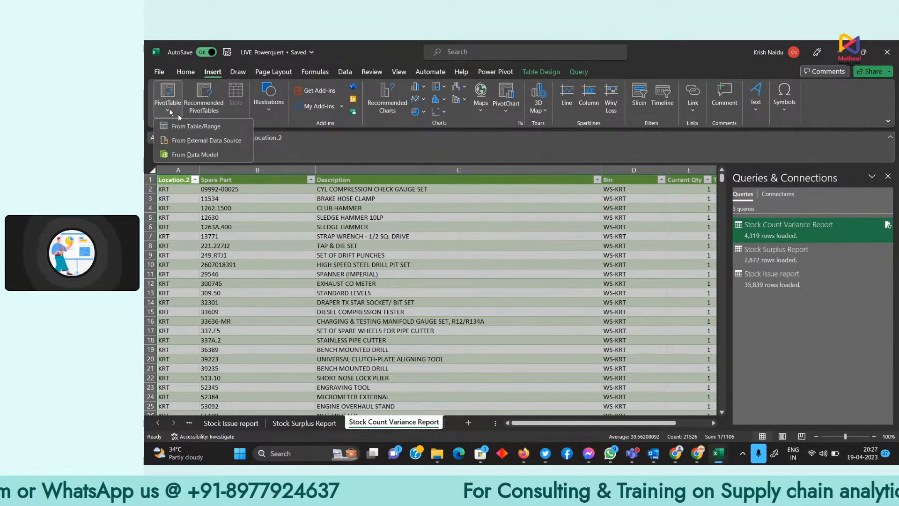
{"action": "left_click", "coordinate": [199, 155]}
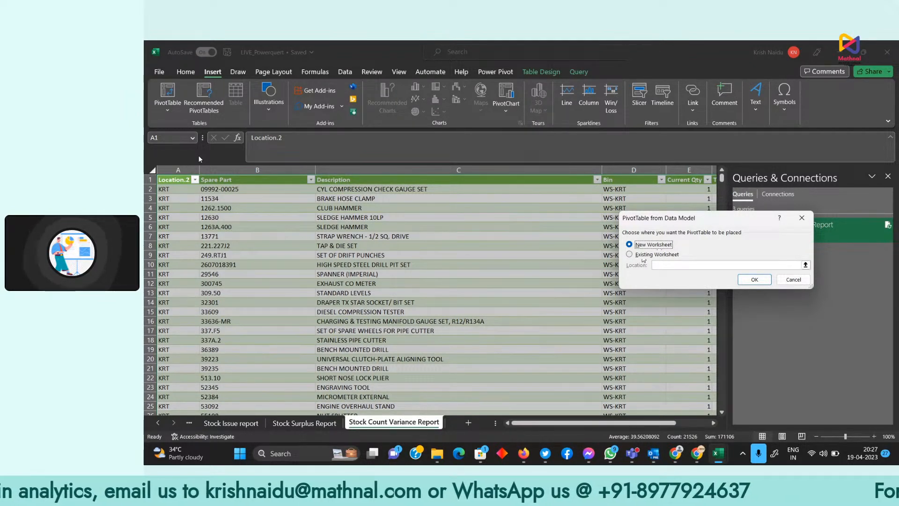
{"action": "left_click", "coordinate": [755, 279]}
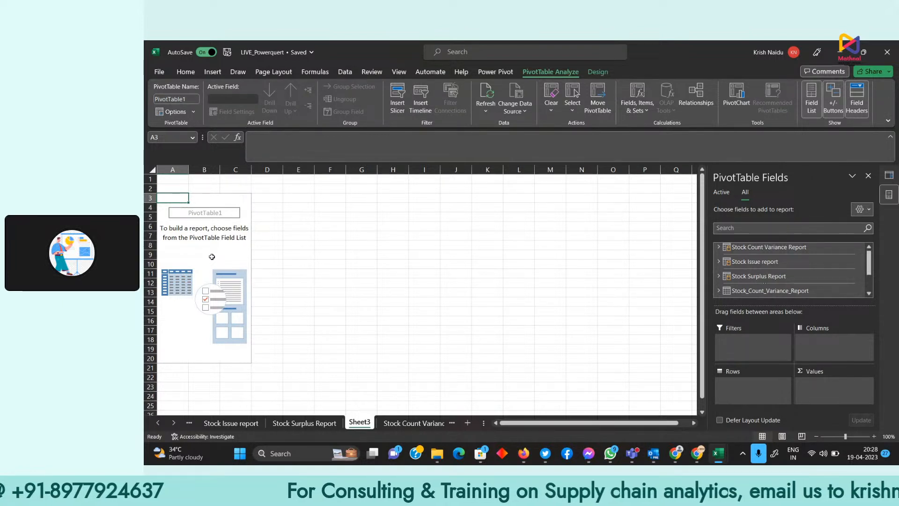
Enable the classic PivotTable layout in the display options of the new PivotTable.
{"action": "left_click", "coordinate": [187, 114]}
{"action": "left_click", "coordinate": [805, 156]}
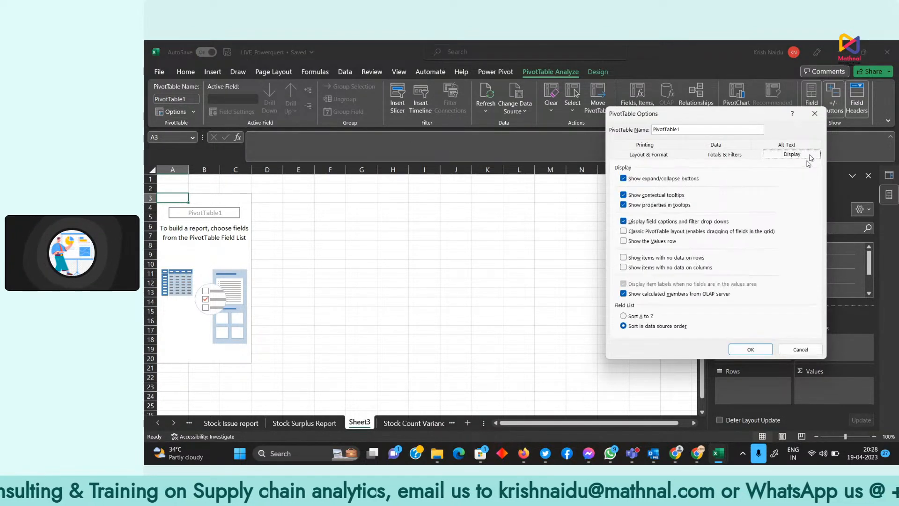
{"action": "left_click", "coordinate": [656, 232]}
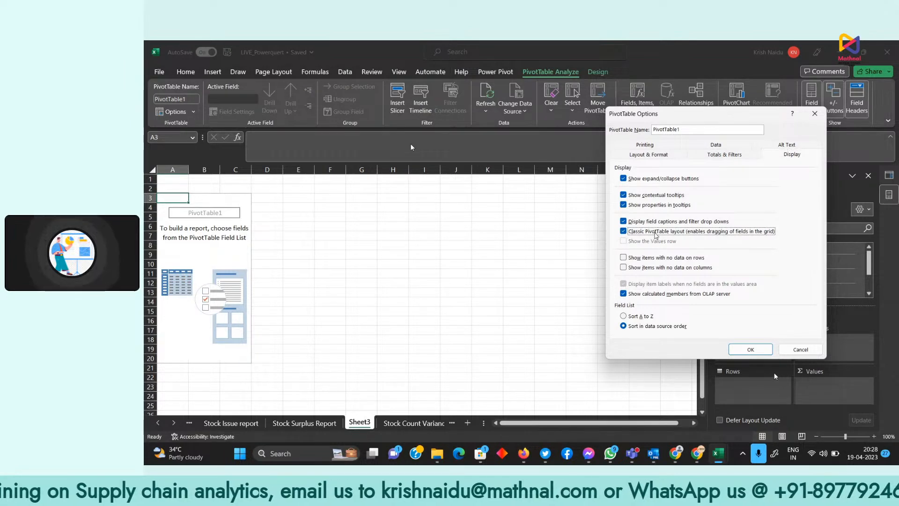
{"action": "left_click", "coordinate": [750, 349]}
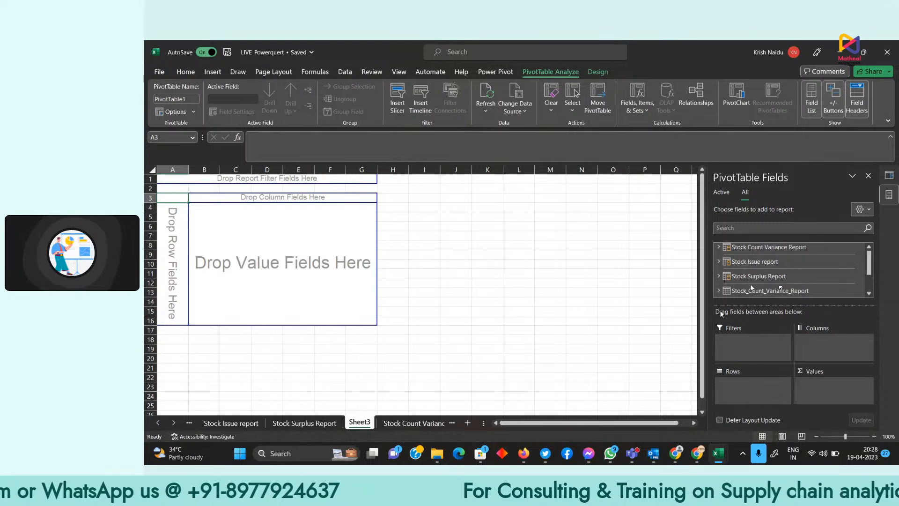
Add Part number from the Stock Issue report table to the PivotTable rows and Quantity to its values.
{"action": "left_click", "coordinate": [719, 261]}
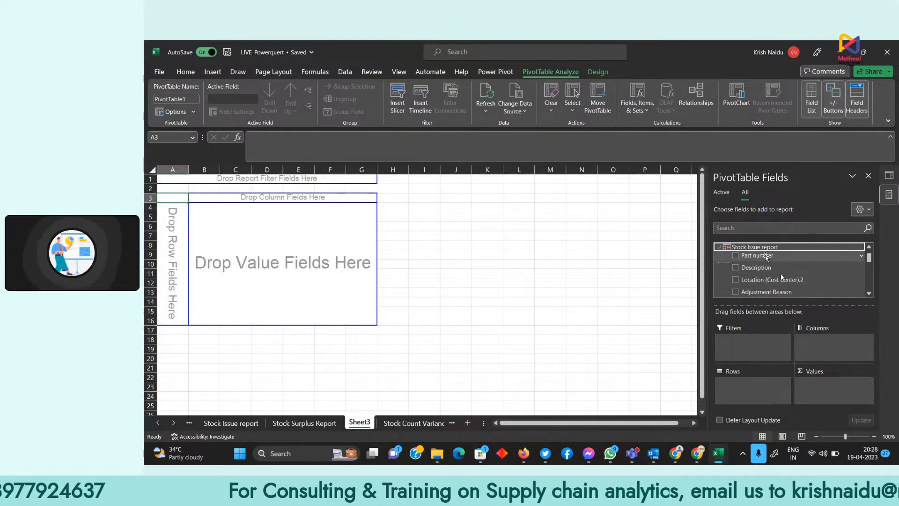
{"action": "left_click_drag", "start_coordinate": [767, 256], "coordinate": [748, 389]}
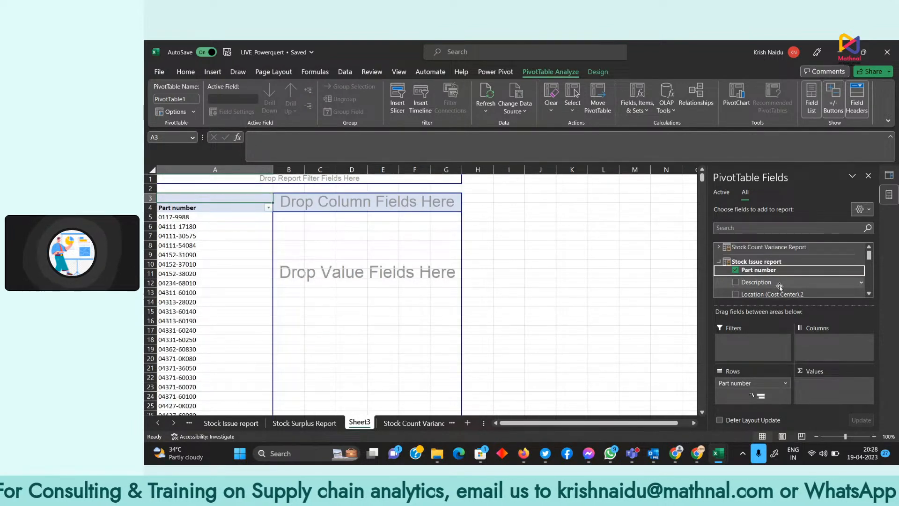
{"action": "scroll", "coordinate": [773, 281], "scroll_direction": "down", "scroll_amount": 3}
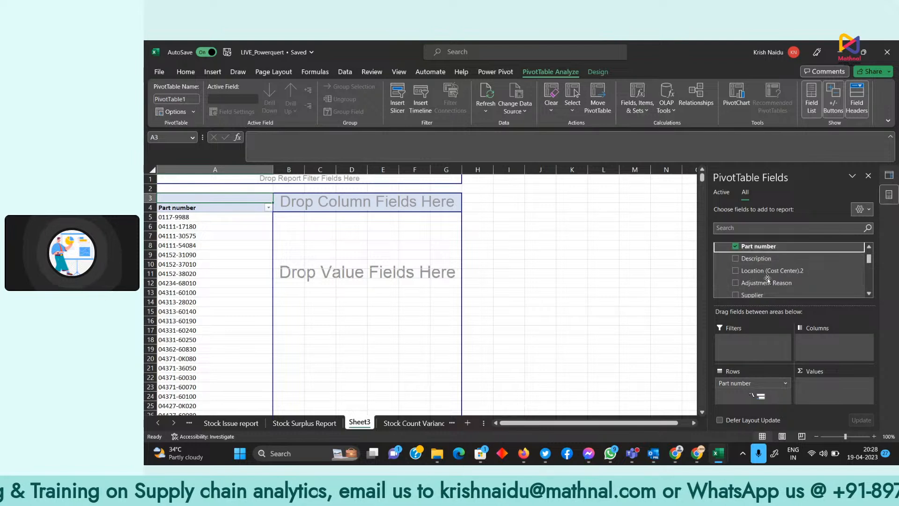
{"action": "left_click_drag", "start_coordinate": [768, 283], "coordinate": [827, 398]}
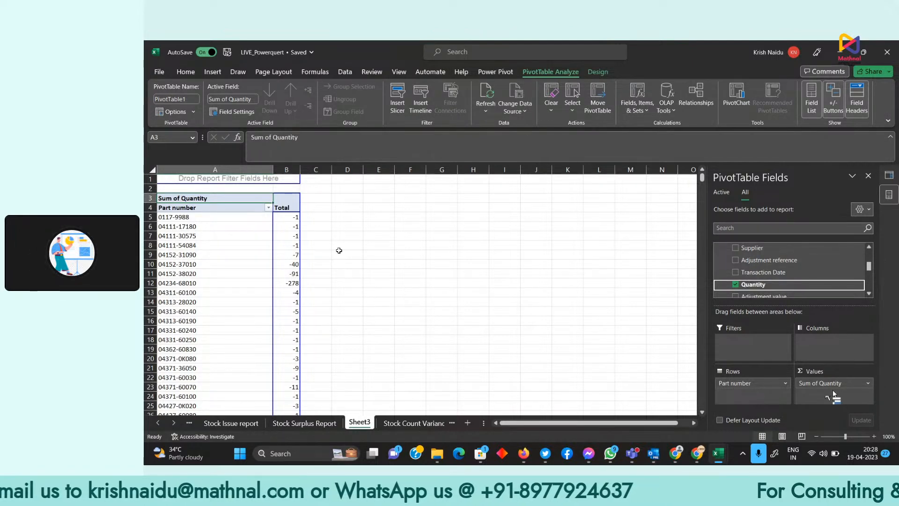
Examine the quantities per part number in the PivotTable and the columns of the Stock Issue report sheet through Comments.
{"action": "scroll", "coordinate": [309, 308], "scroll_direction": "down", "scroll_amount": 8}
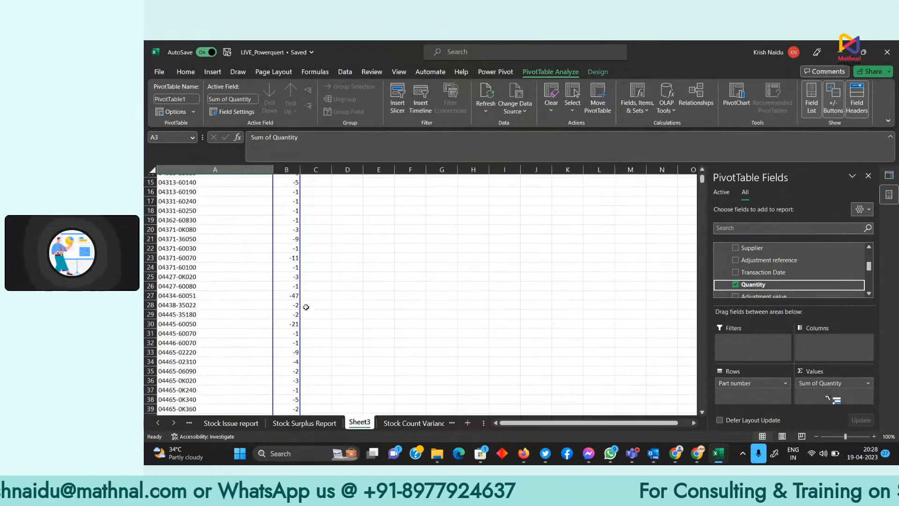
{"action": "scroll", "coordinate": [307, 307], "scroll_direction": "down", "scroll_amount": 3}
{"action": "left_click_drag", "start_coordinate": [702, 183], "coordinate": [706, 153]}
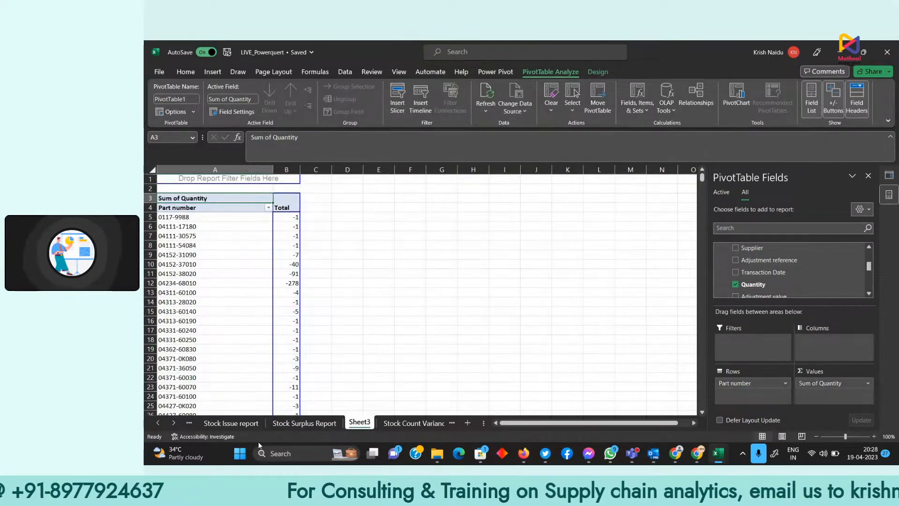
{"action": "left_click", "coordinate": [252, 424]}
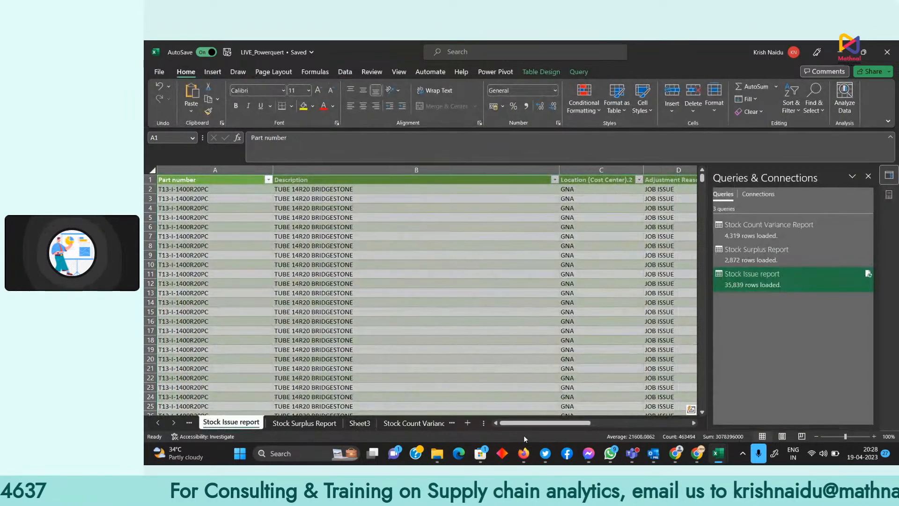
{"action": "left_click_drag", "start_coordinate": [538, 426], "coordinate": [585, 424]}
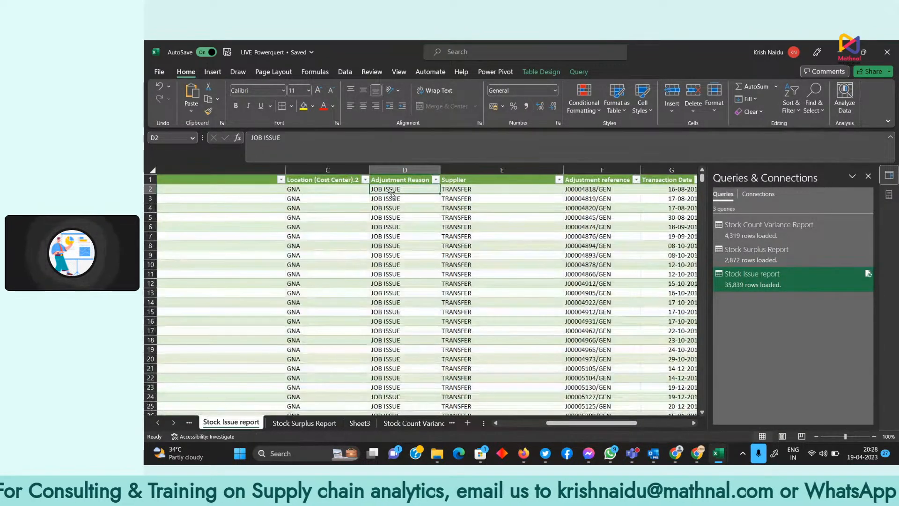
{"action": "left_click", "coordinate": [390, 189]}
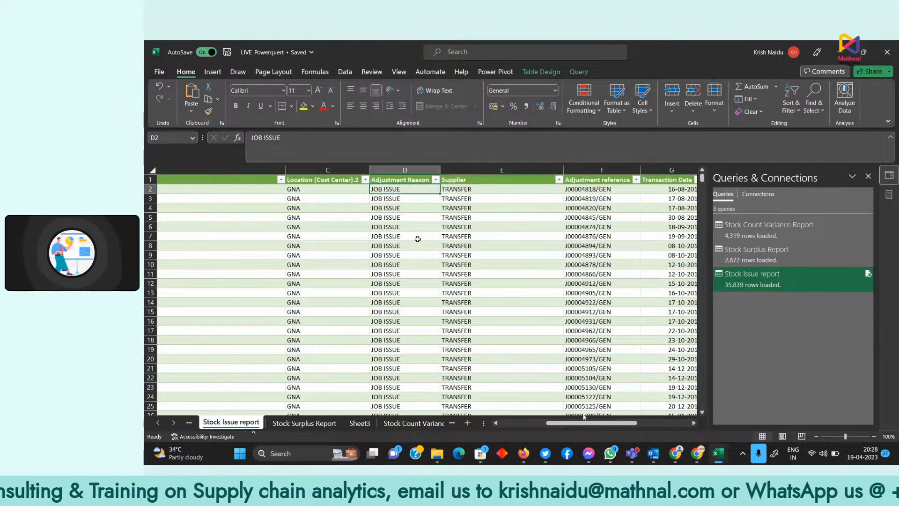
{"action": "left_click_drag", "start_coordinate": [591, 424], "coordinate": [613, 423]}
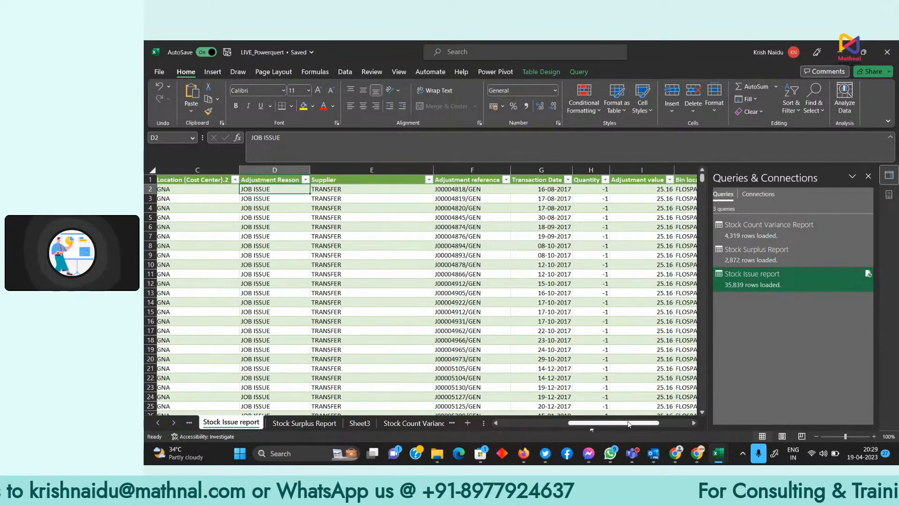
{"action": "left_click_drag", "start_coordinate": [623, 424], "coordinate": [676, 426]}
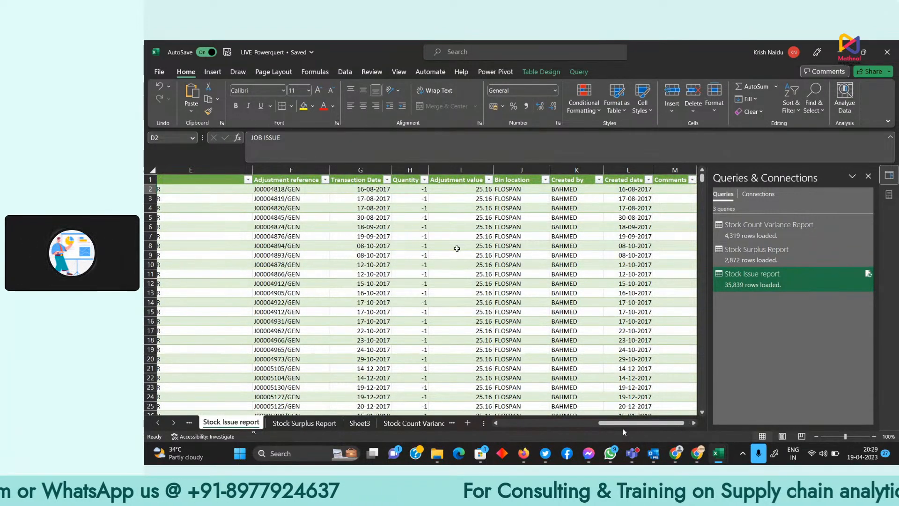
Open the Stock Issue report query for editing in the Power Query Editor.
{"action": "scroll", "coordinate": [624, 431], "scroll_direction": "down", "scroll_amount": 10}
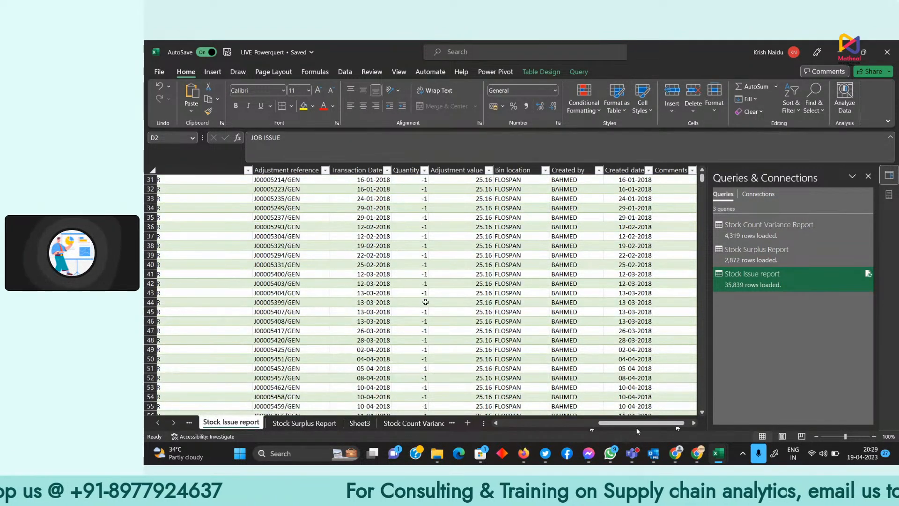
{"action": "scroll", "coordinate": [624, 432], "scroll_direction": "left", "scroll_amount": 3}
{"action": "scroll", "coordinate": [624, 432], "scroll_direction": "up", "scroll_amount": 9}
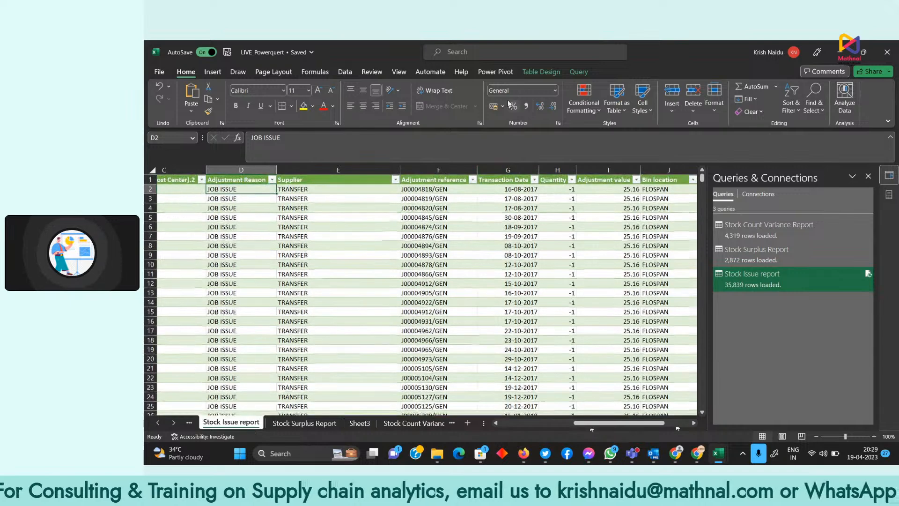
{"action": "scroll", "coordinate": [556, 195], "scroll_direction": "up", "scroll_amount": 1}
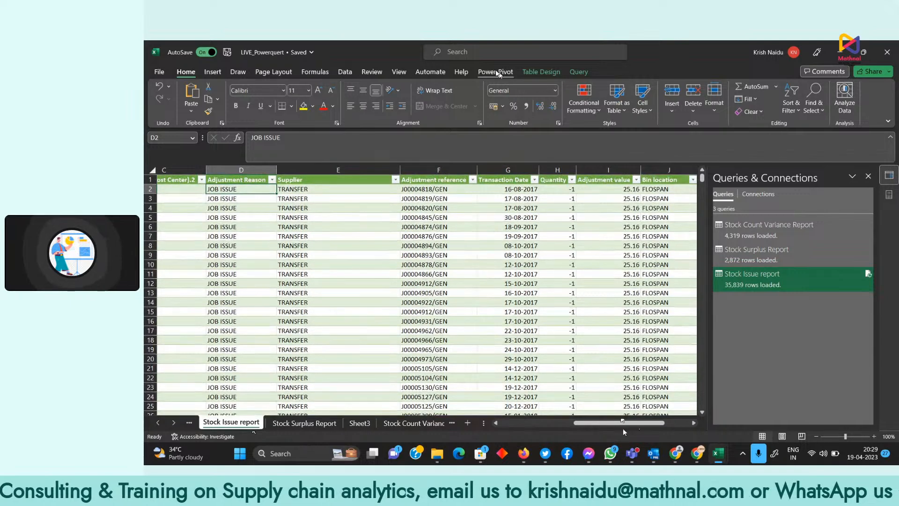
{"action": "left_click", "coordinate": [580, 73]}
{"action": "left_click", "coordinate": [161, 94]}
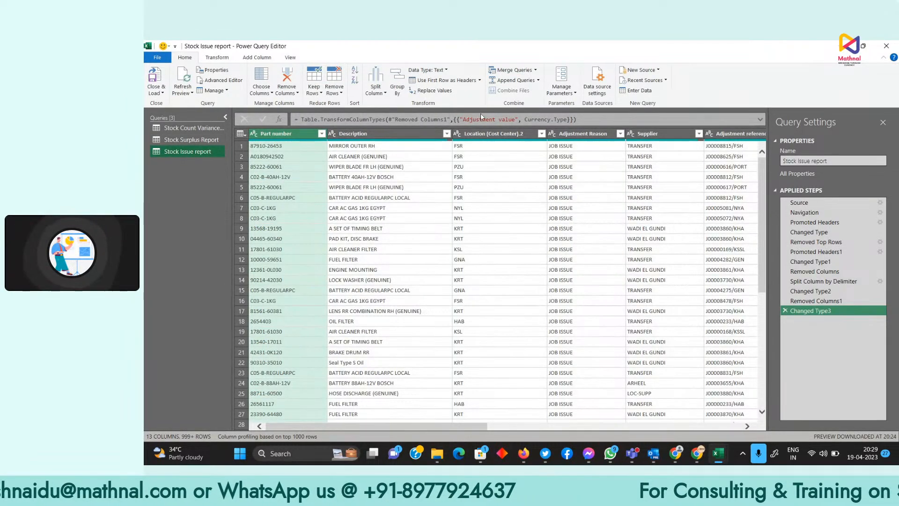
Add a custom column named Issue Qty to the Stock Issue report query with the formula Number.Abs([Quantity]).
{"action": "left_click", "coordinate": [256, 57]}
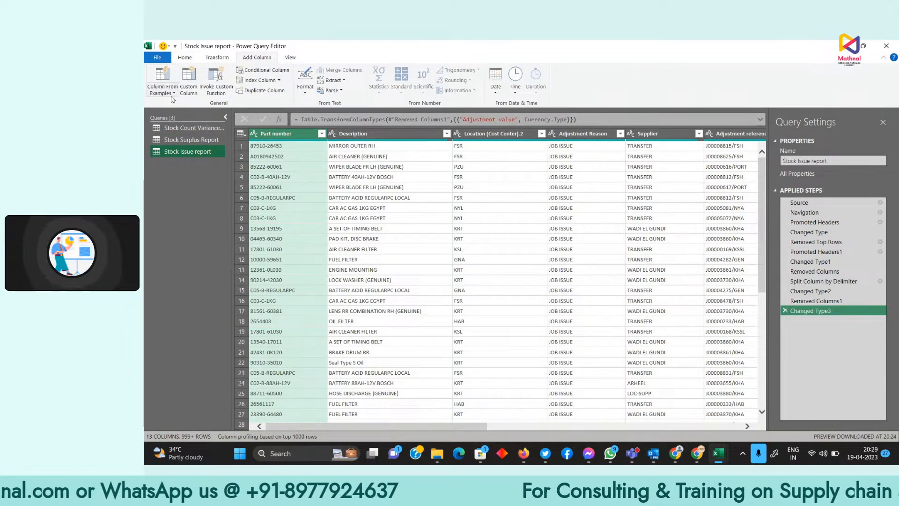
{"action": "left_click", "coordinate": [189, 89]}
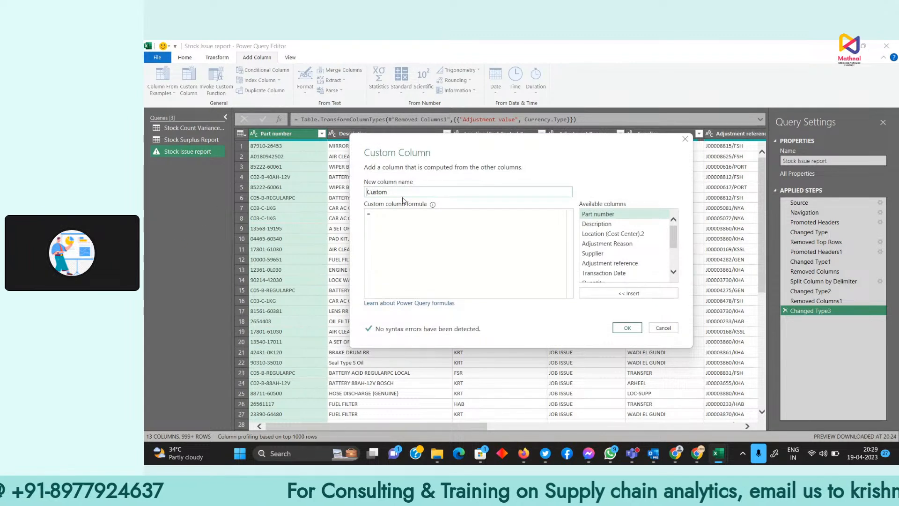
{"action": "double_click", "coordinate": [406, 193]}
{"action": "type", "text": "A"}
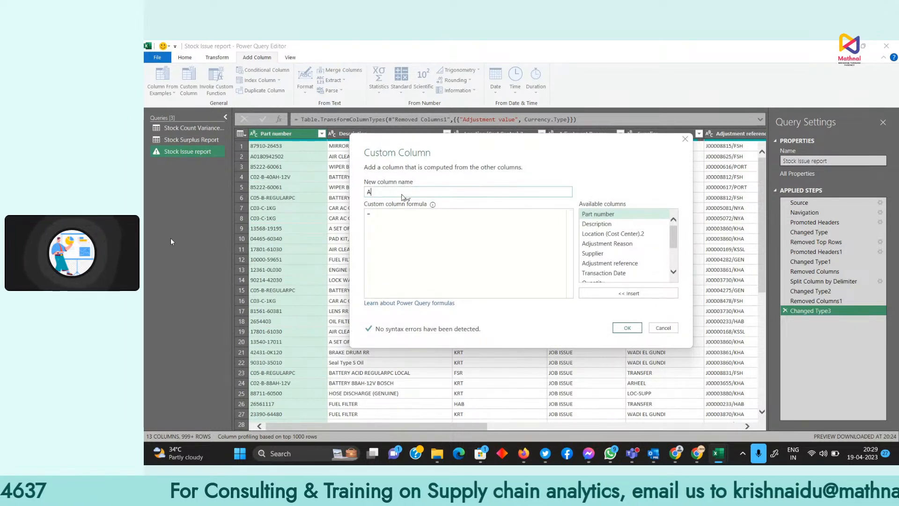
{"action": "type", "text": "ssu"}
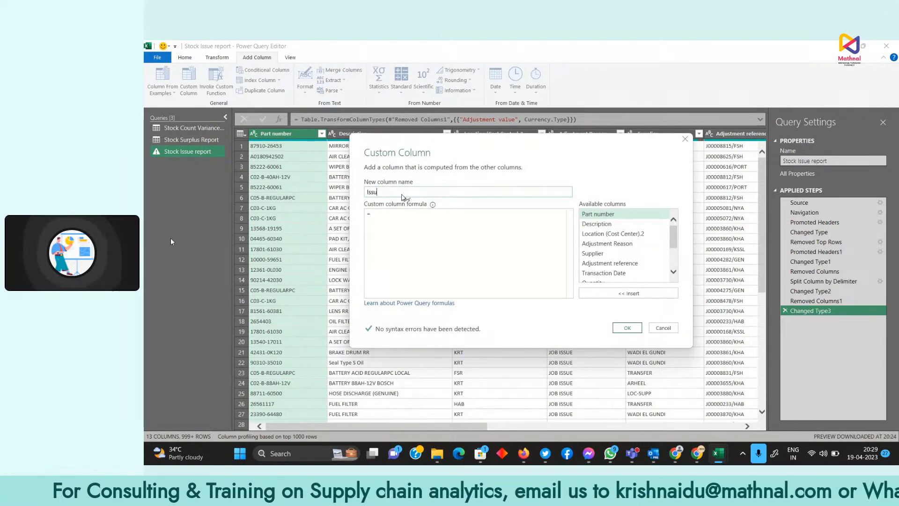
{"action": "type", "text": "e Qty"}
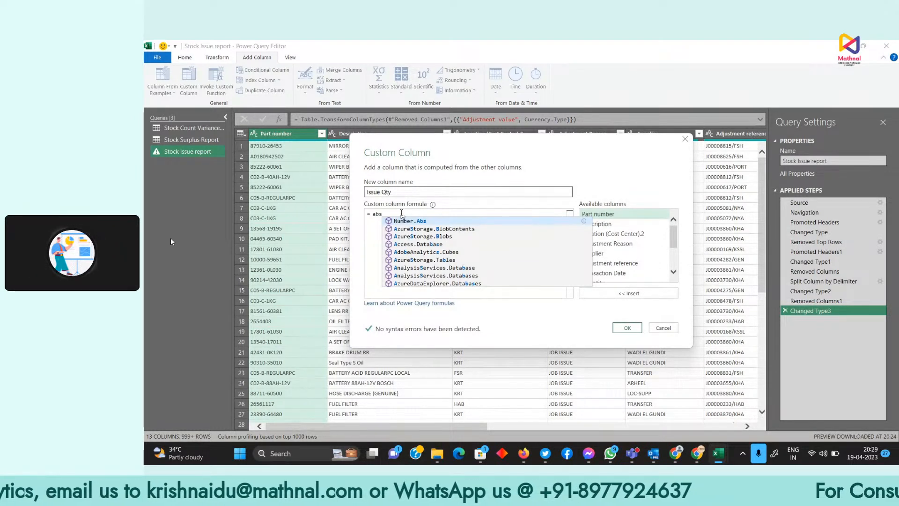
{"action": "left_click", "coordinate": [419, 221]}
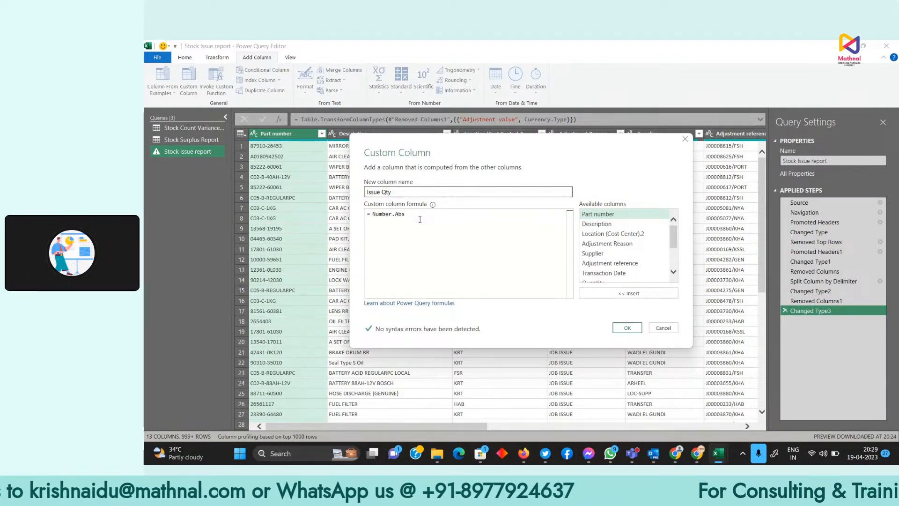
{"action": "type", "text": "("}
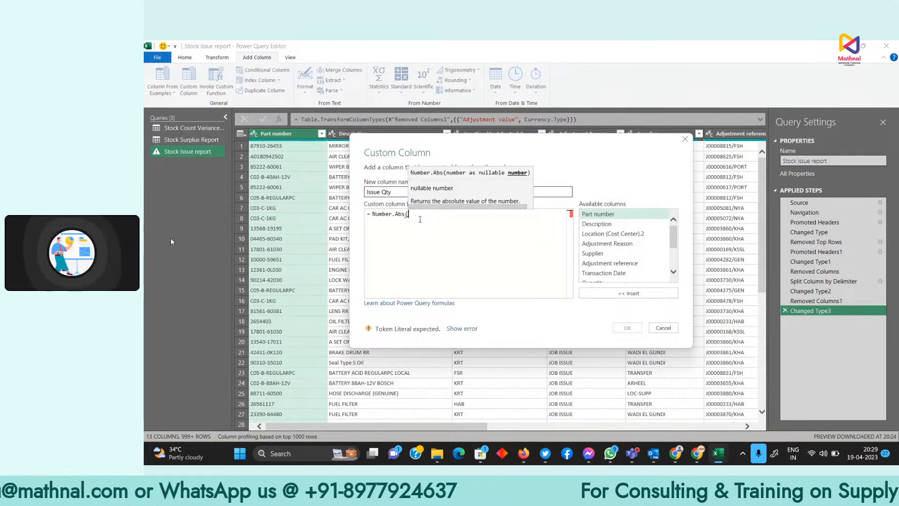
{"action": "type", "text": "qua"}
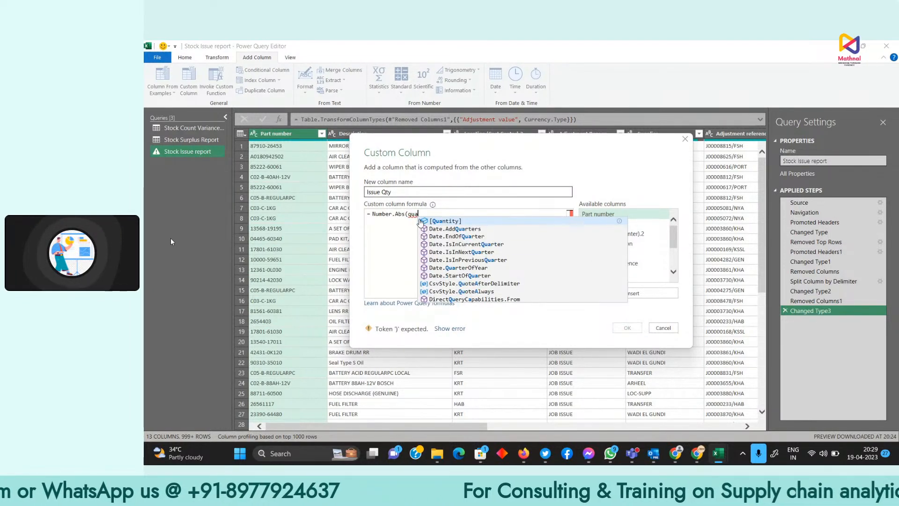
{"action": "left_click", "coordinate": [442, 222]}
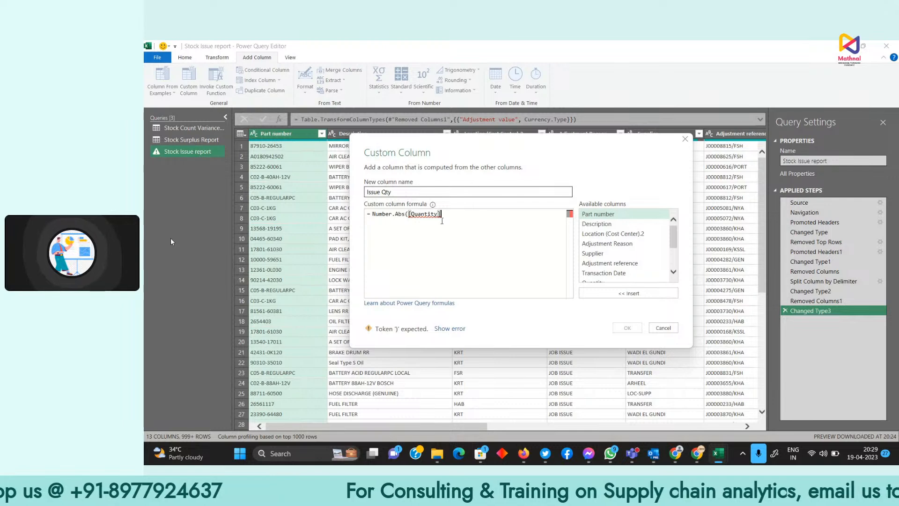
{"action": "left_click", "coordinate": [627, 328]}
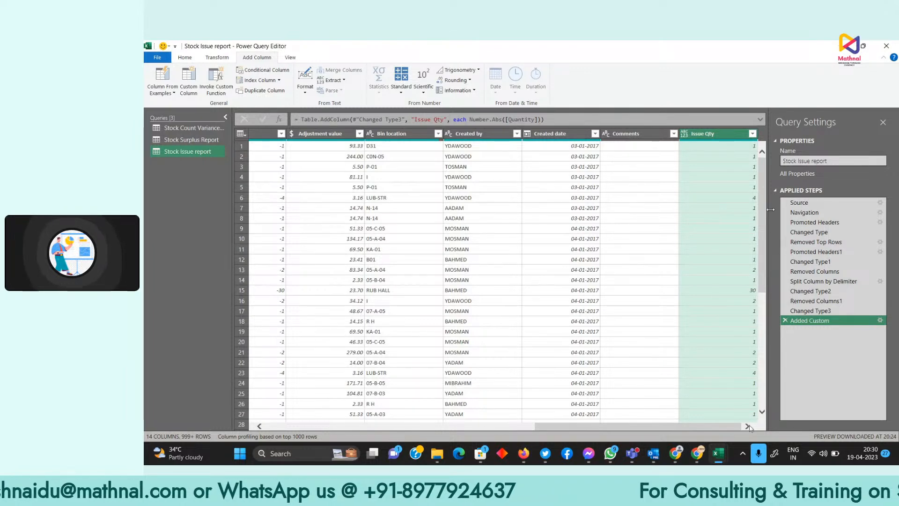
Compare Issue Qty with Quantity in the first row, and close and load the Stock Issue report query.
{"action": "left_click", "coordinate": [274, 148]}
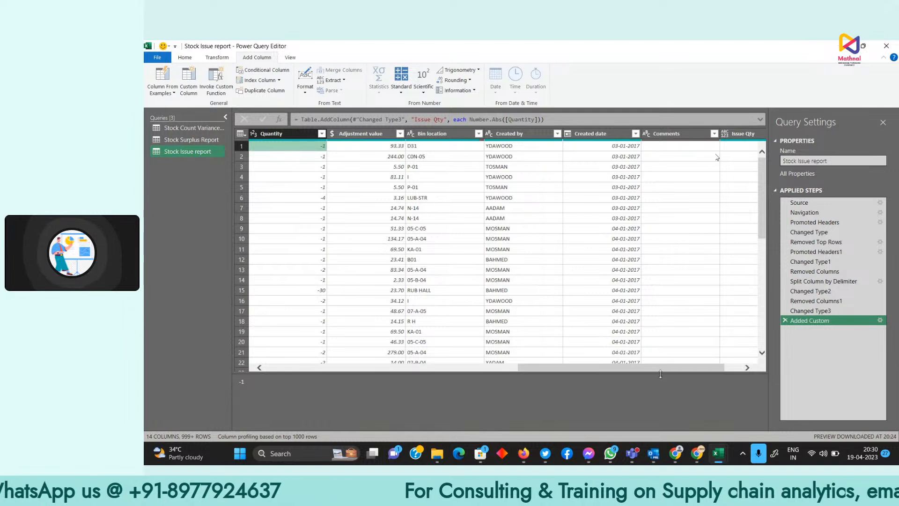
{"action": "left_click_drag", "start_coordinate": [699, 367], "coordinate": [752, 362]}
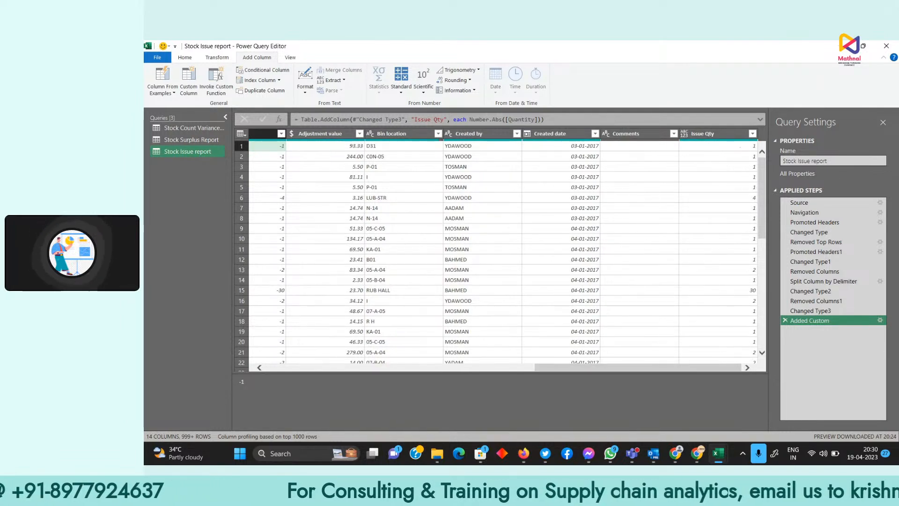
{"action": "left_click", "coordinate": [735, 146]}
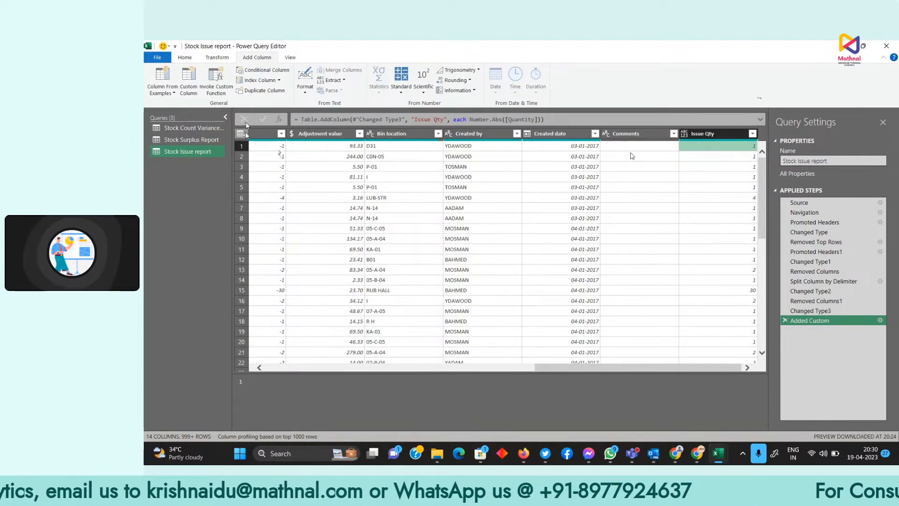
{"action": "left_click", "coordinate": [184, 57]}
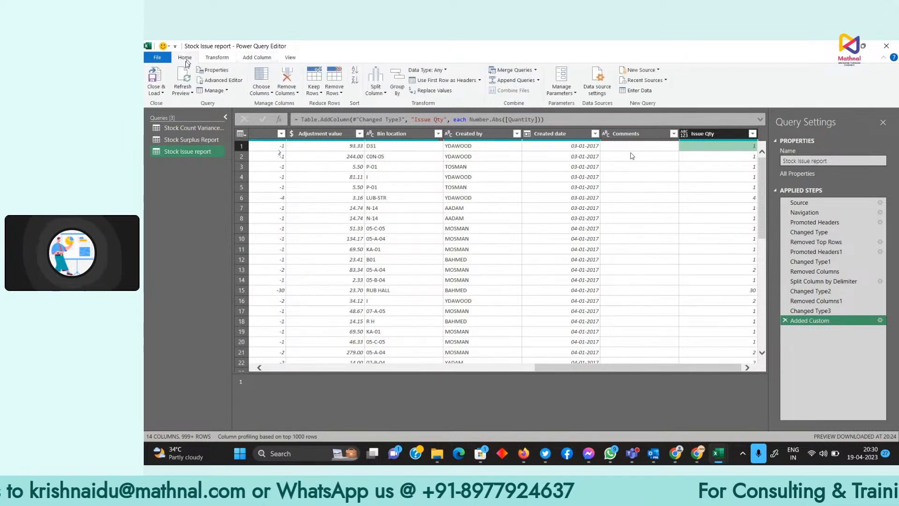
{"action": "left_click", "coordinate": [156, 92]}
{"action": "left_click", "coordinate": [169, 104]}
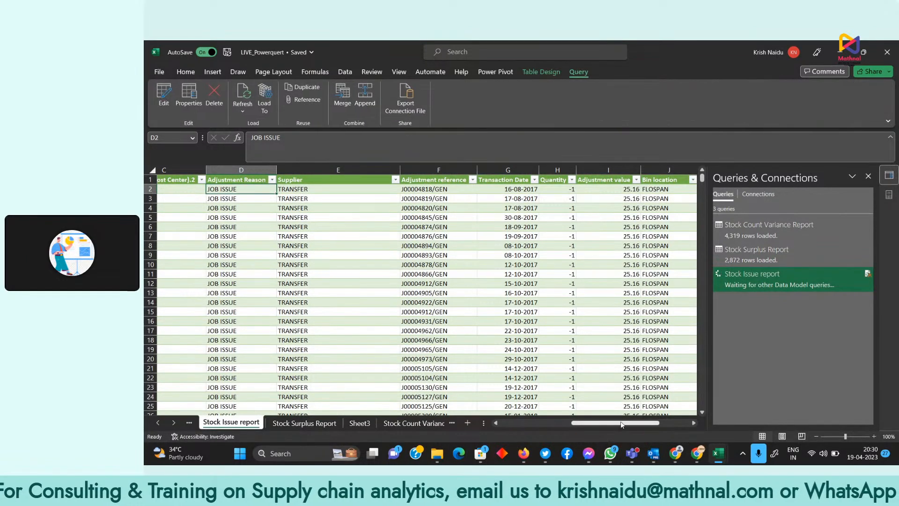
Refresh all data connections from the PivotTable on Sheet3.
{"action": "left_click_drag", "start_coordinate": [609, 424], "coordinate": [501, 423]}
{"action": "left_click", "coordinate": [360, 423]}
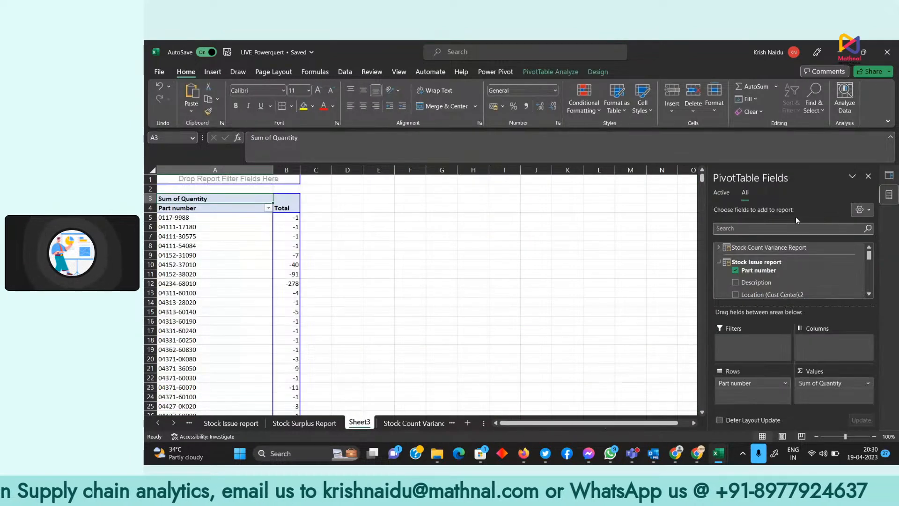
{"action": "left_click", "coordinate": [551, 73]}
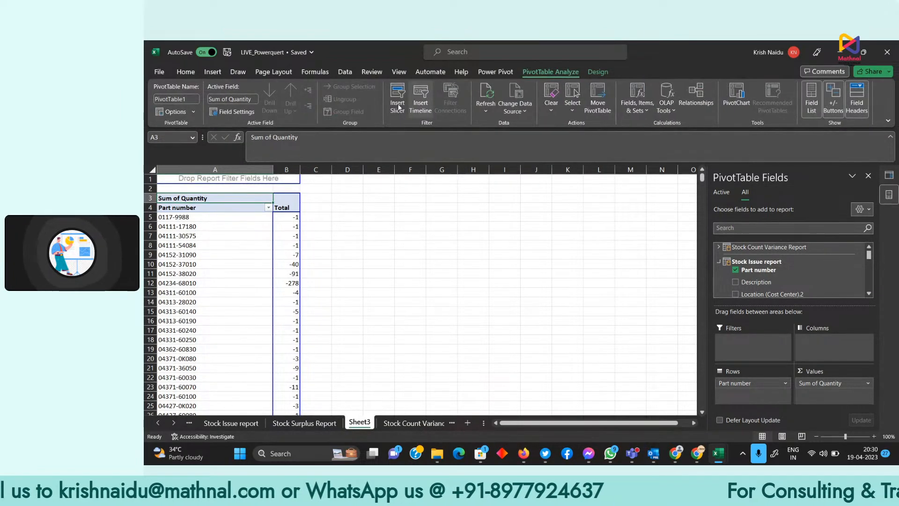
{"action": "left_click", "coordinate": [488, 112]}
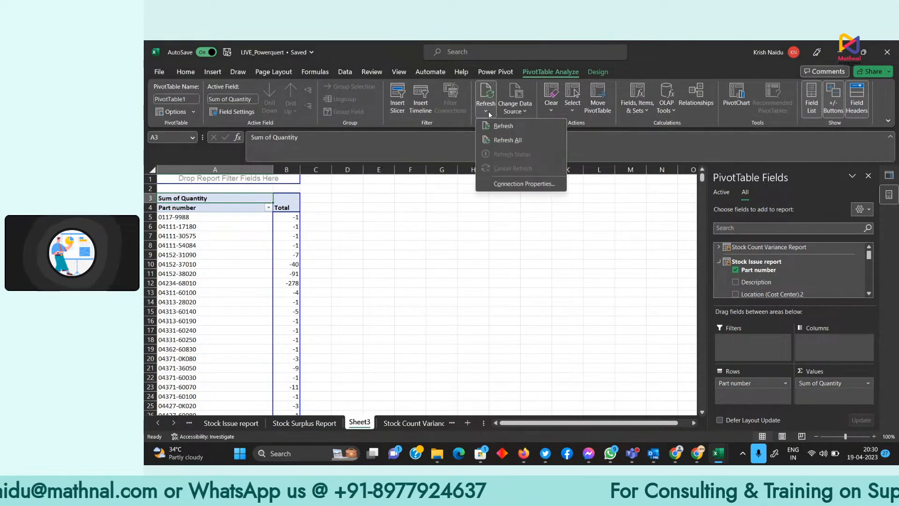
{"action": "left_click", "coordinate": [512, 139]}
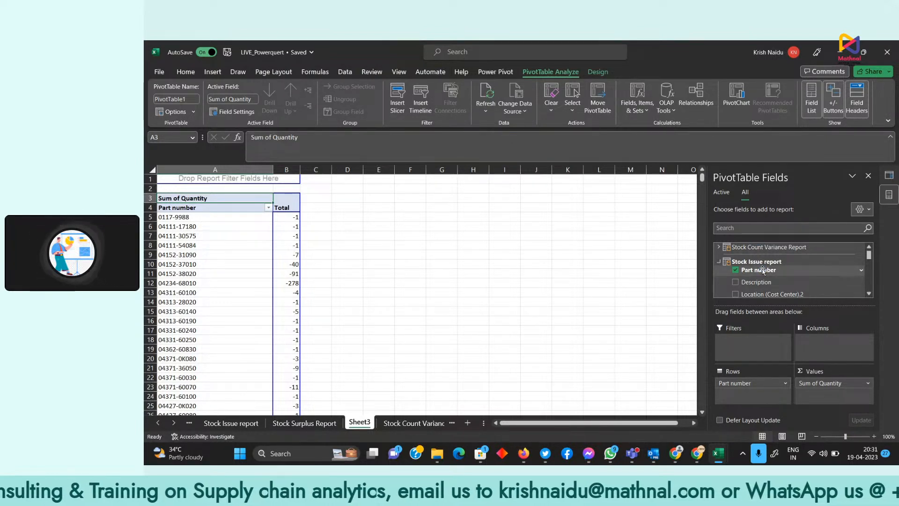
Replace Sum of Quantity in the PivotTable values with the Issue Qty field of the Stock Issue report table.
{"action": "scroll", "coordinate": [774, 277], "scroll_direction": "down", "scroll_amount": 5}
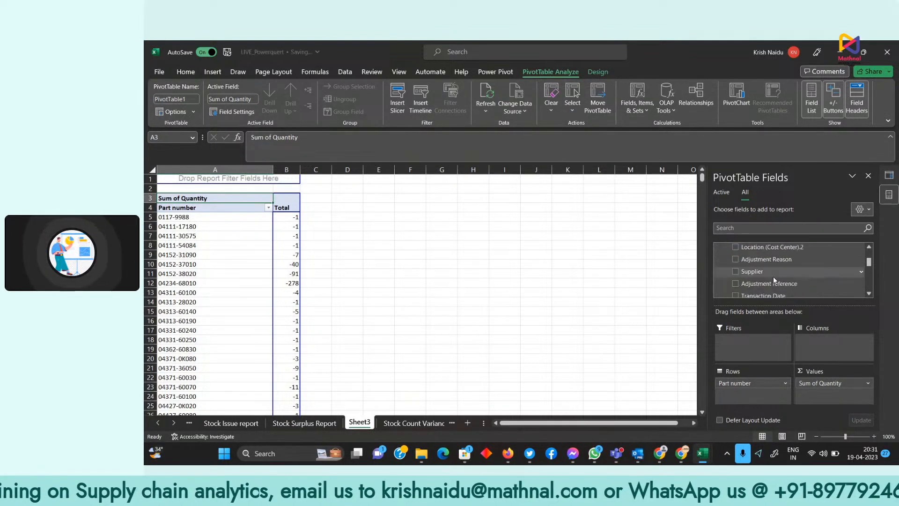
{"action": "scroll", "coordinate": [774, 278], "scroll_direction": "down", "scroll_amount": 2}
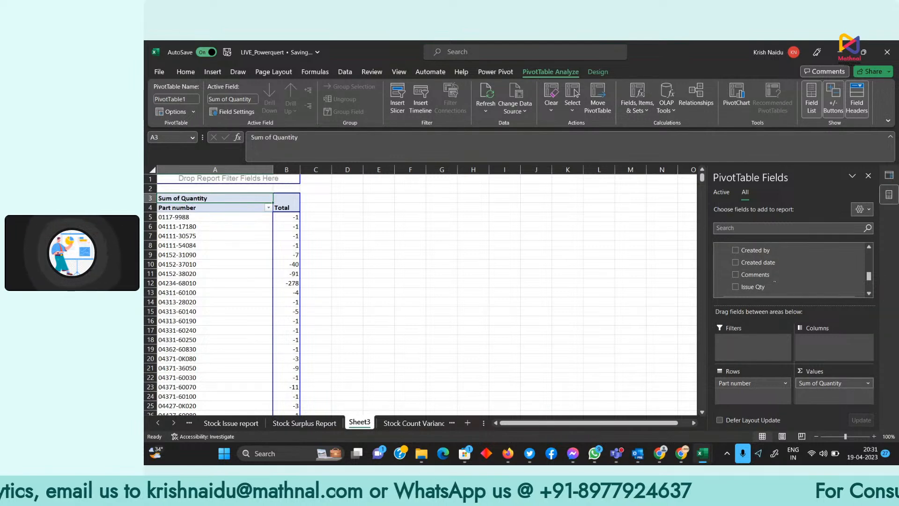
{"action": "mouse_move", "coordinate": [820, 383]}
{"action": "left_mouse_down"}
{"action": "mouse_move", "coordinate": [768, 288]}
{"action": "mouse_move", "coordinate": [775, 284]}
{"action": "mouse_move", "coordinate": [824, 393]}
{"action": "left_mouse_up"}
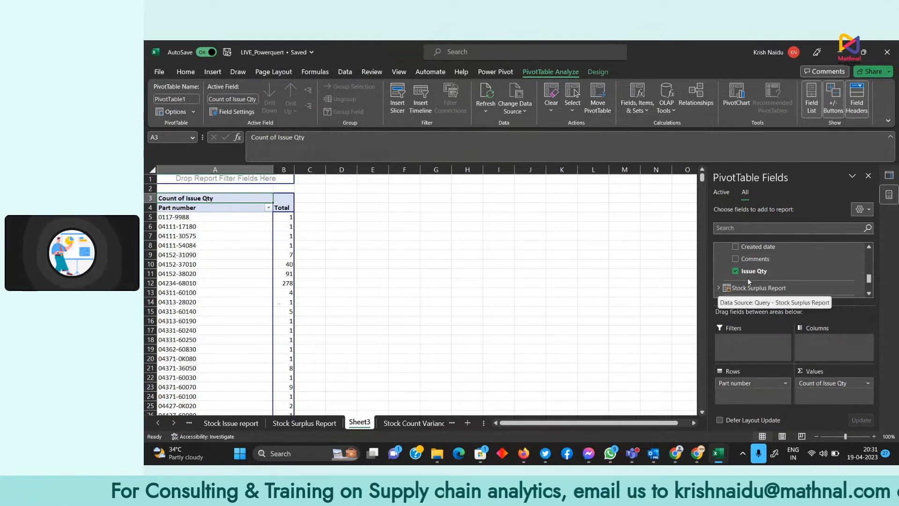
Add Transaction Date from the Stock Issue report table to the PivotTable rows below Part number and look through the yearly breakdown.
{"action": "scroll", "coordinate": [814, 271], "scroll_direction": "up", "scroll_amount": 1}
{"action": "scroll", "coordinate": [814, 272], "scroll_direction": "up", "scroll_amount": 1}
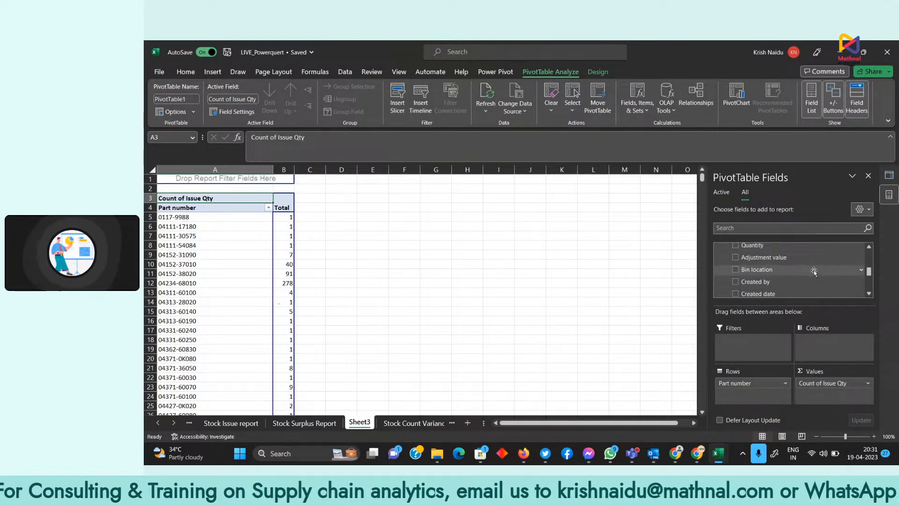
{"action": "scroll", "coordinate": [814, 272], "scroll_direction": "up", "scroll_amount": 1}
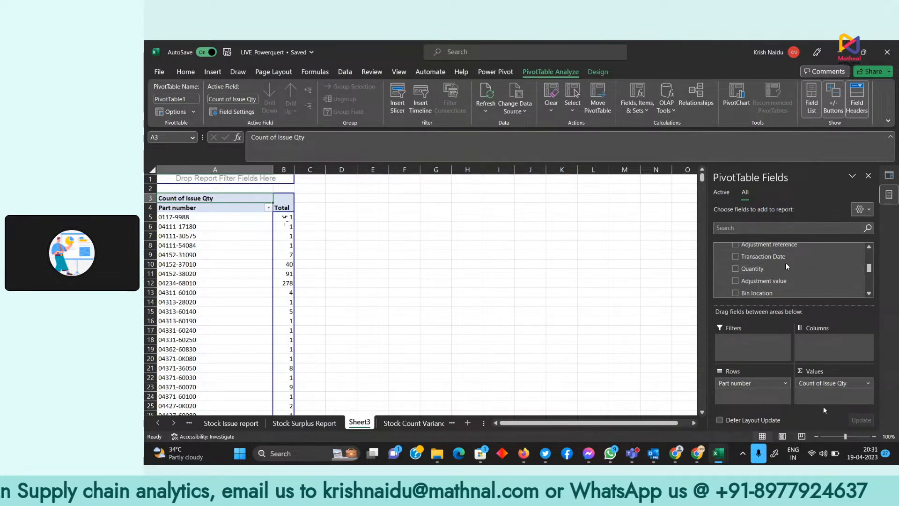
{"action": "left_click_drag", "start_coordinate": [762, 256], "coordinate": [753, 396]}
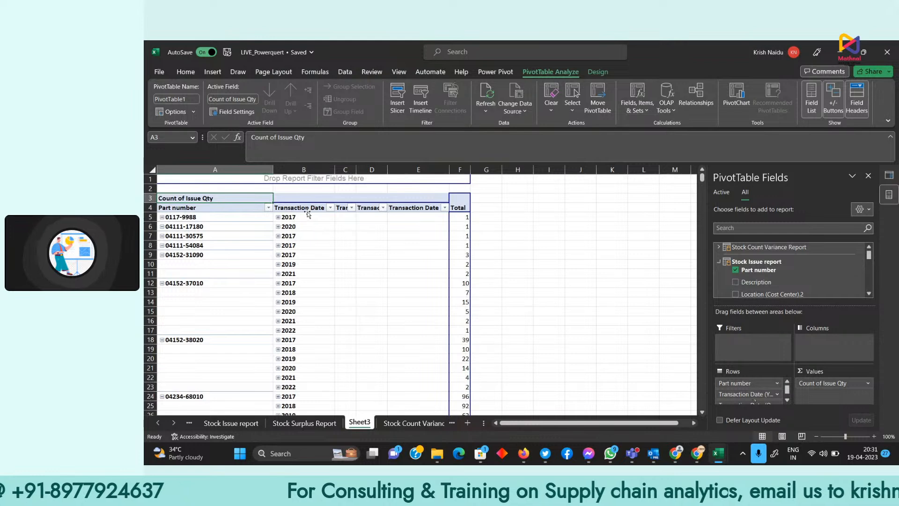
{"action": "scroll", "coordinate": [298, 283], "scroll_direction": "down", "scroll_amount": 20}
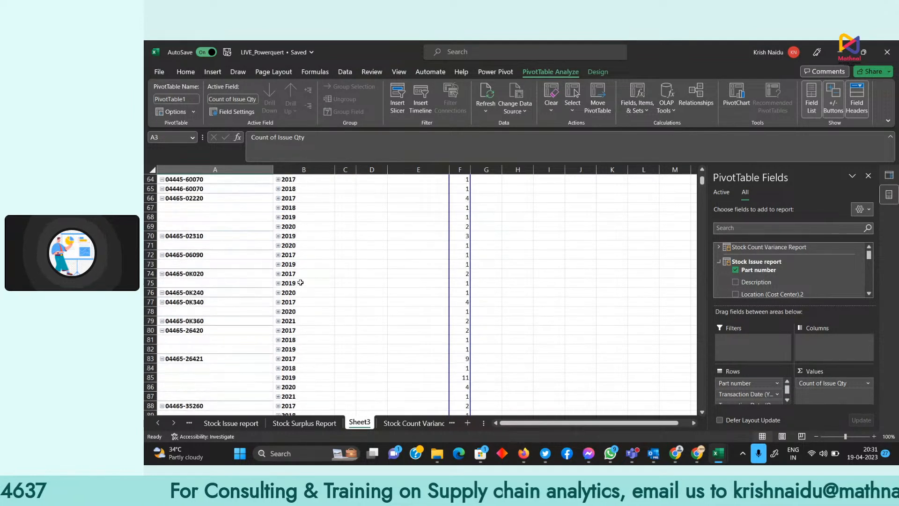
{"action": "scroll", "coordinate": [300, 282], "scroll_direction": "up", "scroll_amount": 20}
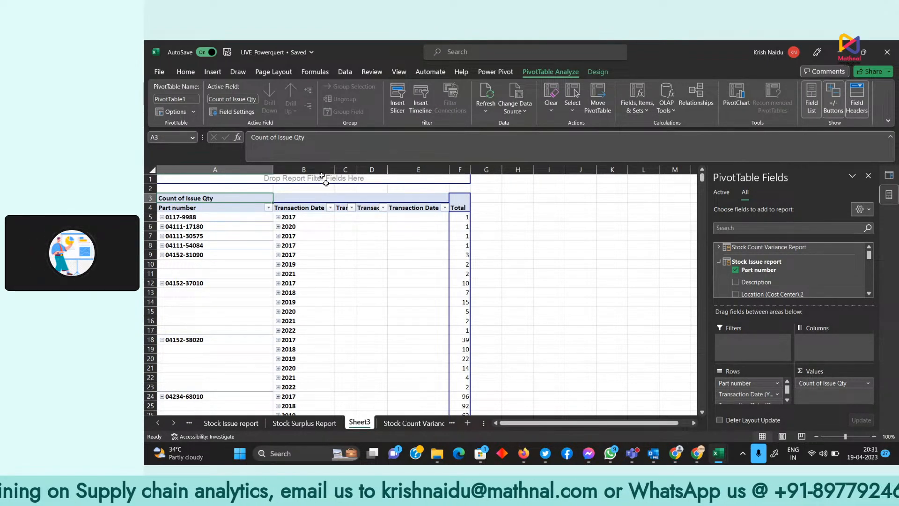
Hide columns C through E on Sheet3, which hold the extra Transaction Date levels.
{"action": "left_click", "coordinate": [305, 169]}
{"action": "left_click", "coordinate": [347, 168]}
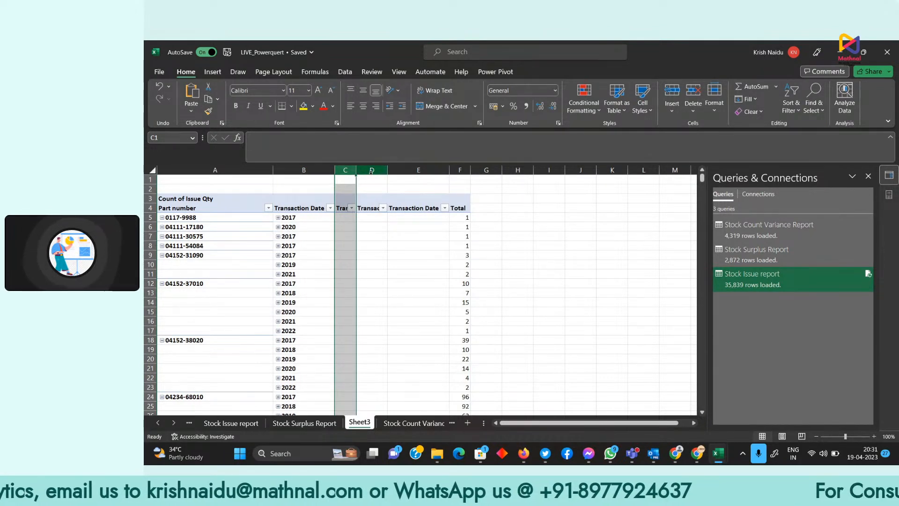
{"action": "left_click_drag", "start_coordinate": [371, 171], "coordinate": [419, 171]}
{"action": "right_click", "coordinate": [418, 183]}
{"action": "left_click", "coordinate": [467, 363]}
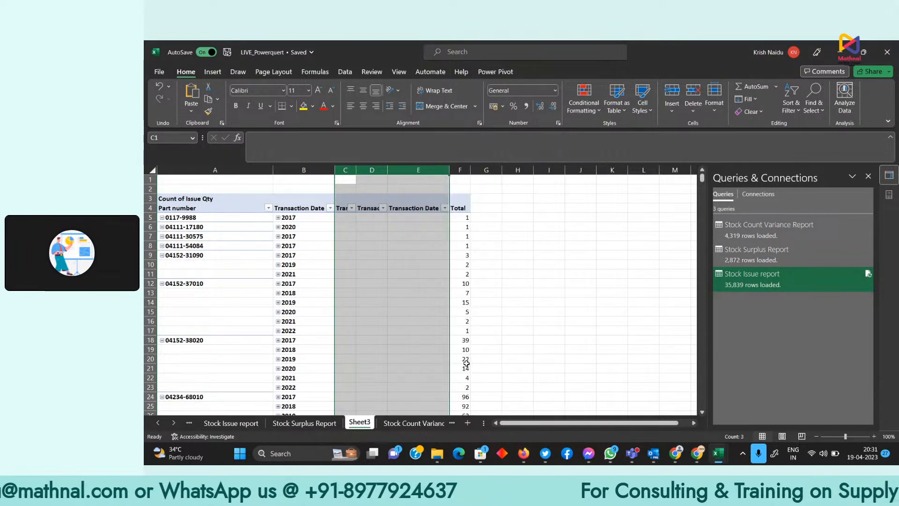
{"action": "right_click", "coordinate": [411, 170]}
{"action": "left_click", "coordinate": [446, 342]}
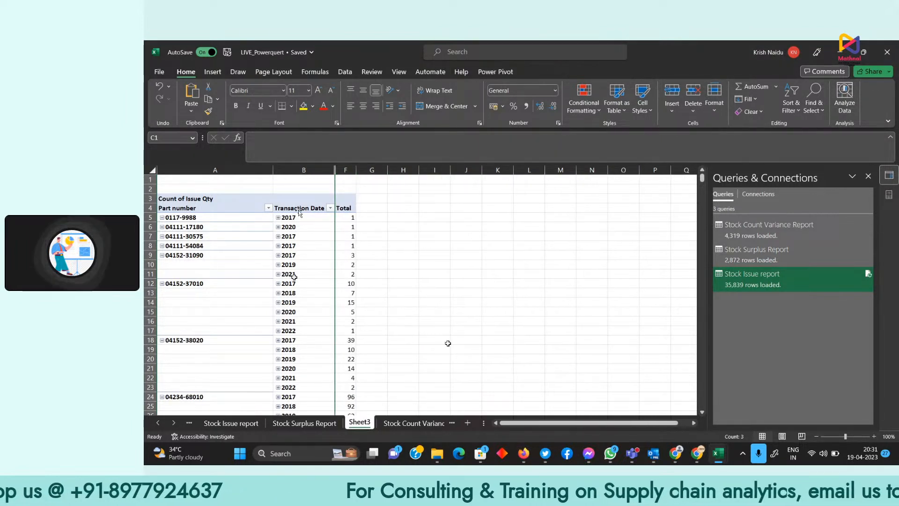
Expand the 2017 and 2020 groups under Transaction Date to check their breakdown, and collapse them again.
{"action": "left_click", "coordinate": [279, 218]}
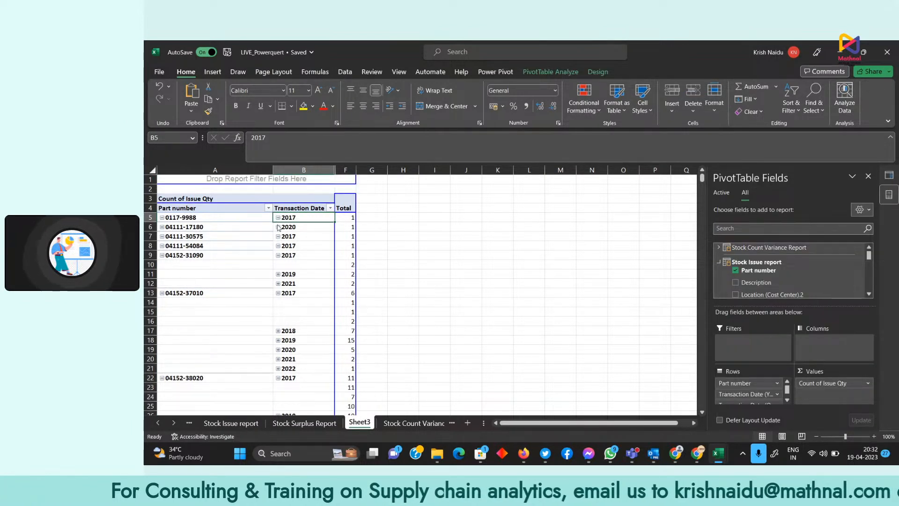
{"action": "left_click", "coordinate": [279, 228]}
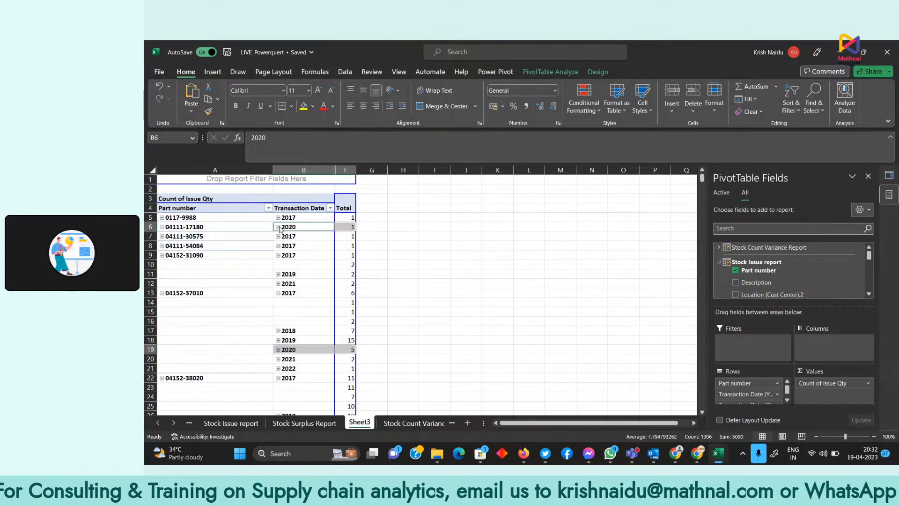
{"action": "left_click", "coordinate": [278, 236]}
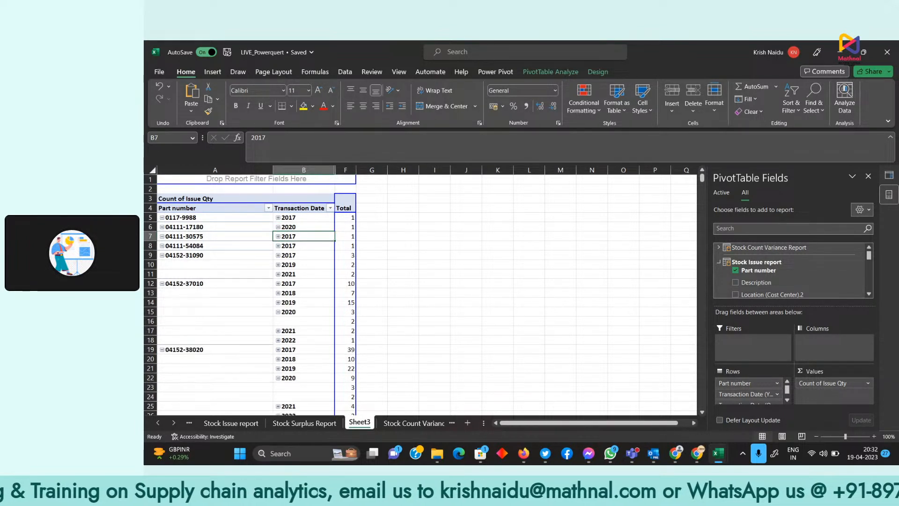
{"action": "left_click", "coordinate": [278, 218]}
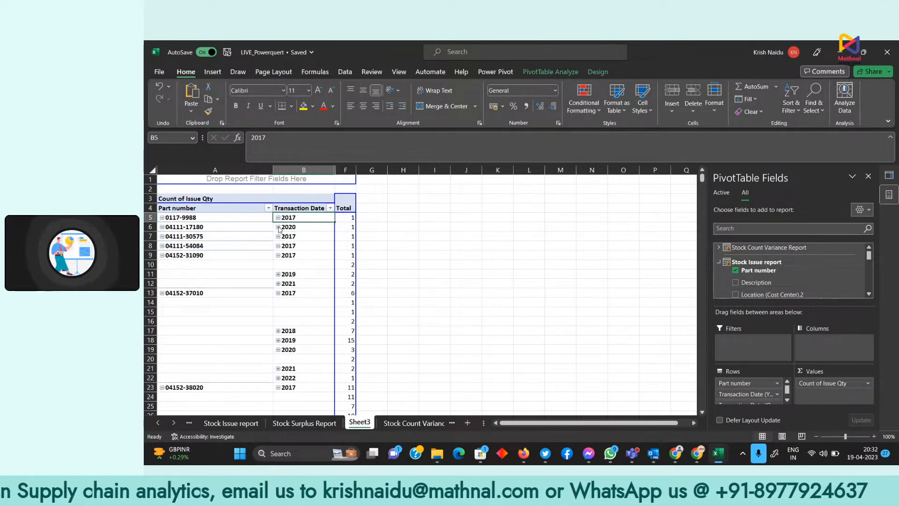
{"action": "left_click", "coordinate": [279, 227]}
{"action": "left_click", "coordinate": [278, 236]}
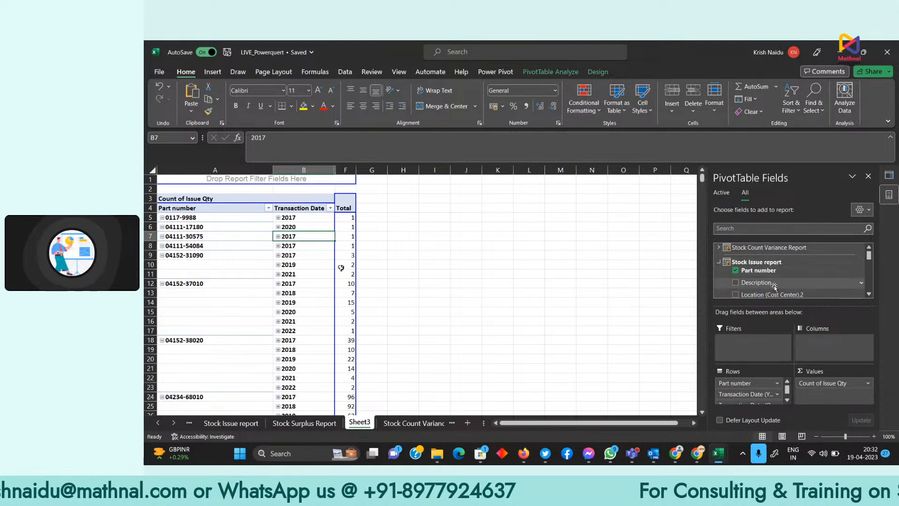
Add the Current field from the Stock Surplus Report table to the PivotTable values below Count of Issue Qty.
{"action": "scroll", "coordinate": [774, 286], "scroll_direction": "down", "scroll_amount": 3}
{"action": "scroll", "coordinate": [774, 286], "scroll_direction": "up", "scroll_amount": 3}
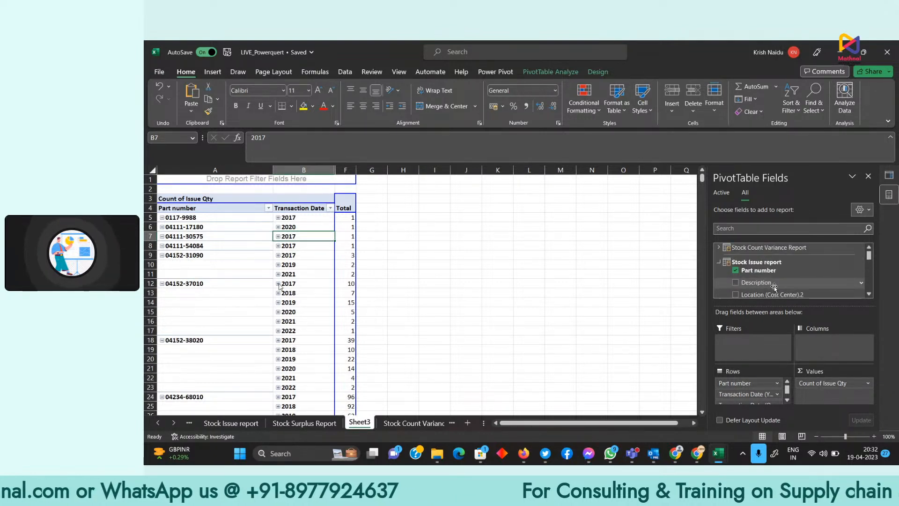
{"action": "left_click", "coordinate": [719, 262]}
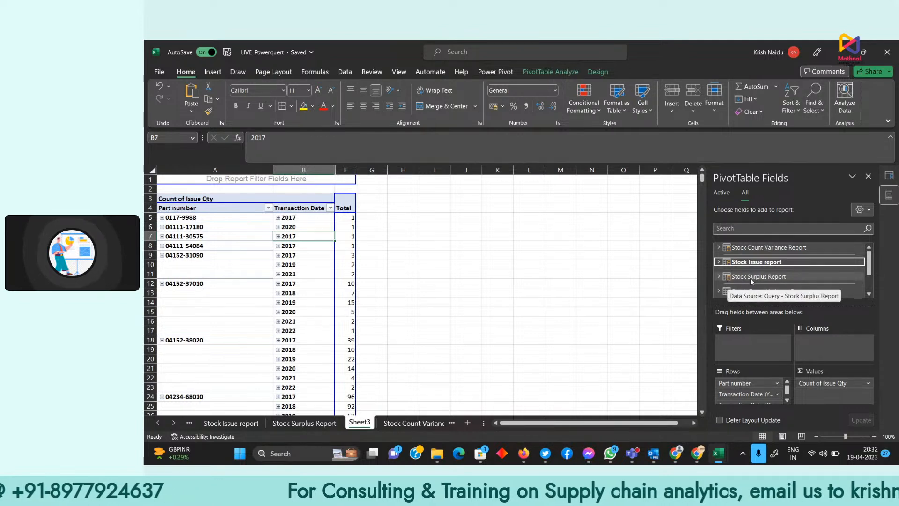
{"action": "left_click", "coordinate": [720, 277]}
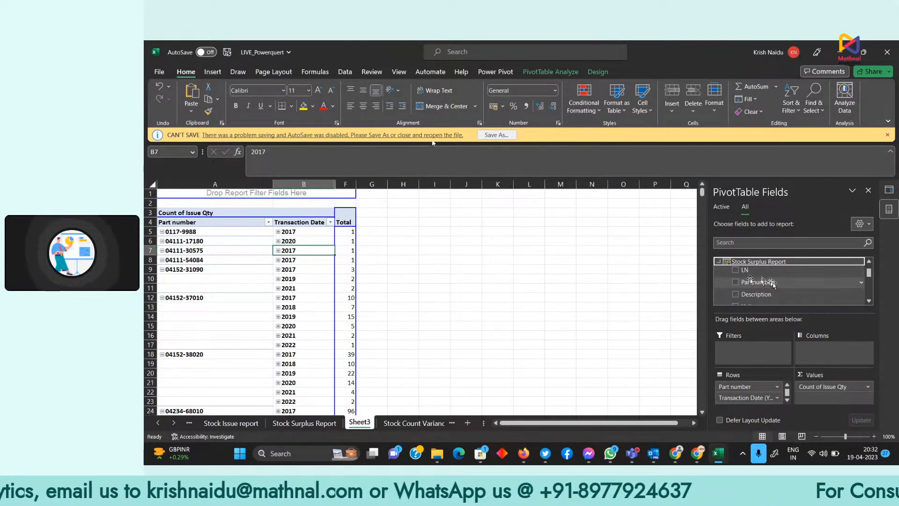
{"action": "scroll", "coordinate": [780, 295], "scroll_direction": "down", "scroll_amount": 1}
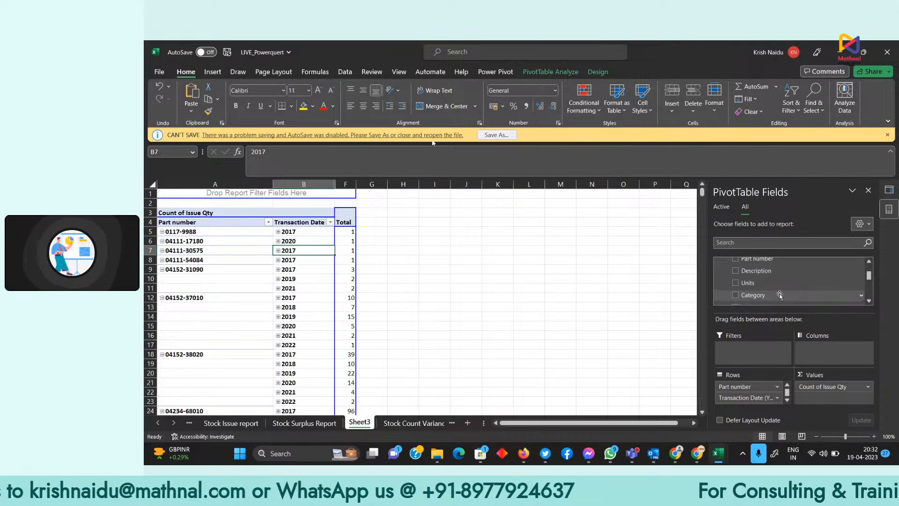
{"action": "scroll", "coordinate": [780, 295], "scroll_direction": "down", "scroll_amount": 1}
{"action": "scroll", "coordinate": [781, 295], "scroll_direction": "down", "scroll_amount": 1}
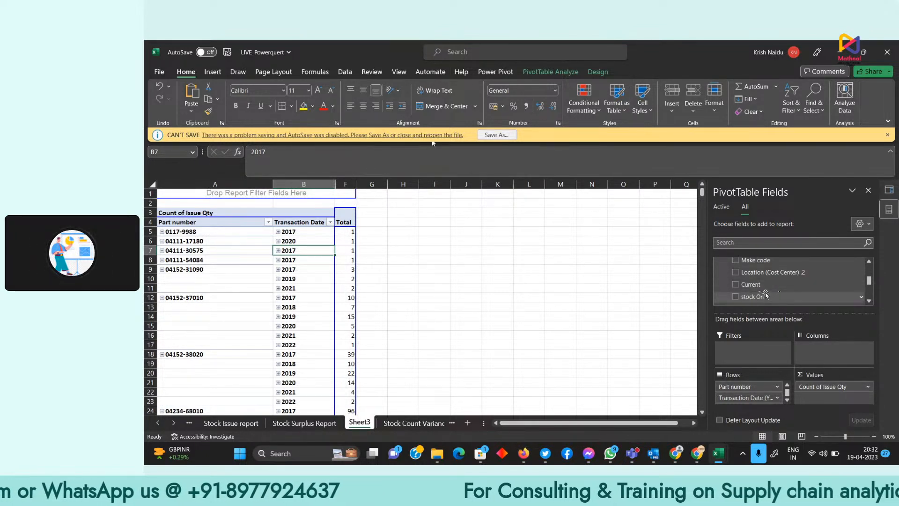
{"action": "left_click_drag", "start_coordinate": [760, 285], "coordinate": [821, 402]}
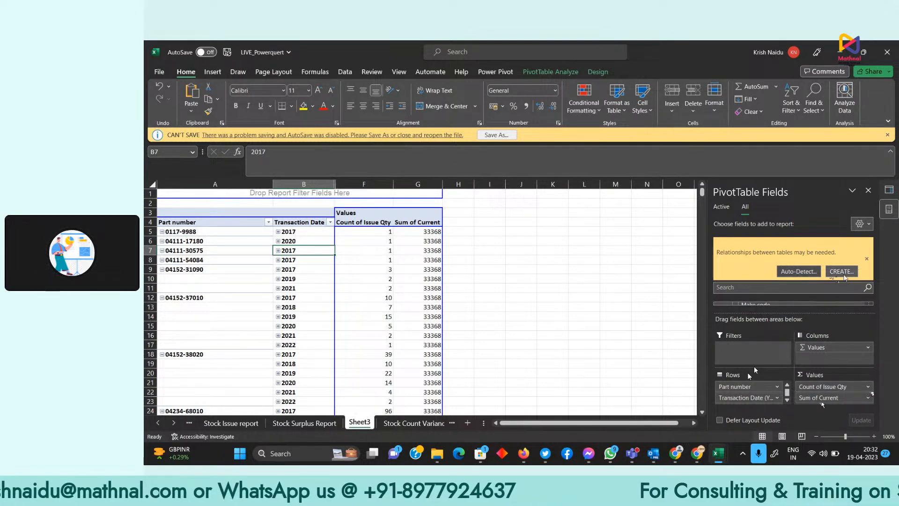
Show the Stock Count Variance Report sheet and save the workbook as LIVE_Powerquert in OneDrive Documents, replacing the existing file.
{"action": "left_click", "coordinate": [408, 423]}
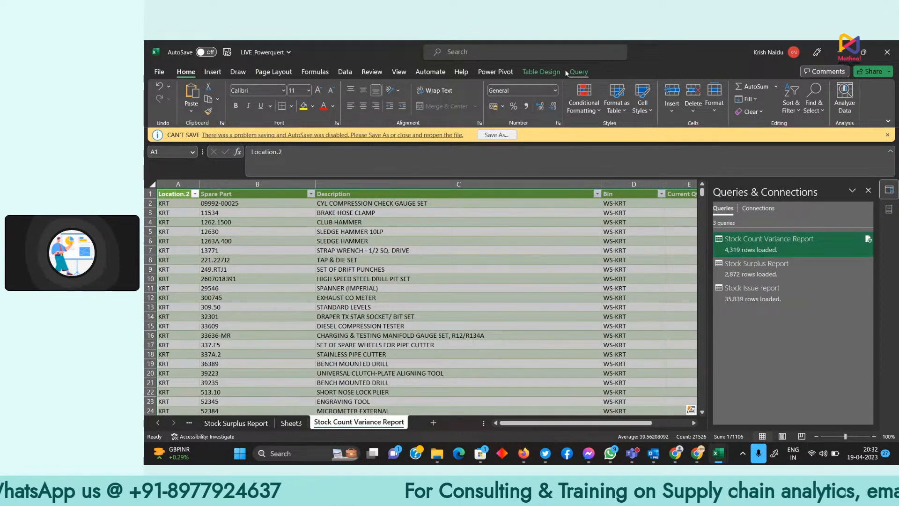
{"action": "left_click", "coordinate": [574, 73]}
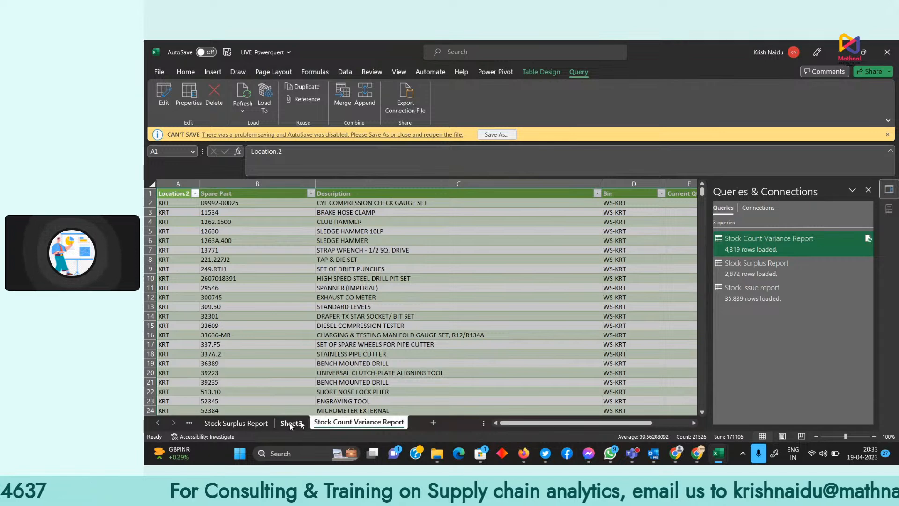
{"action": "left_click", "coordinate": [497, 135]}
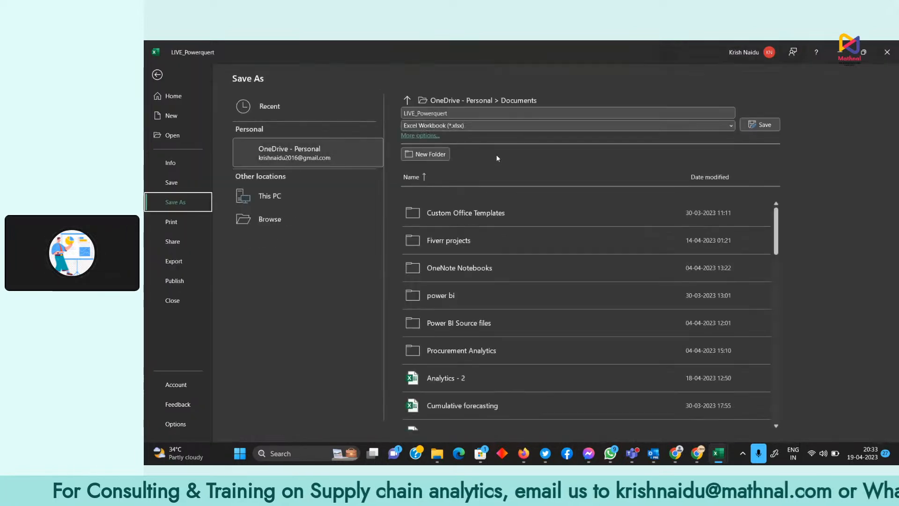
{"action": "left_click", "coordinate": [759, 124]}
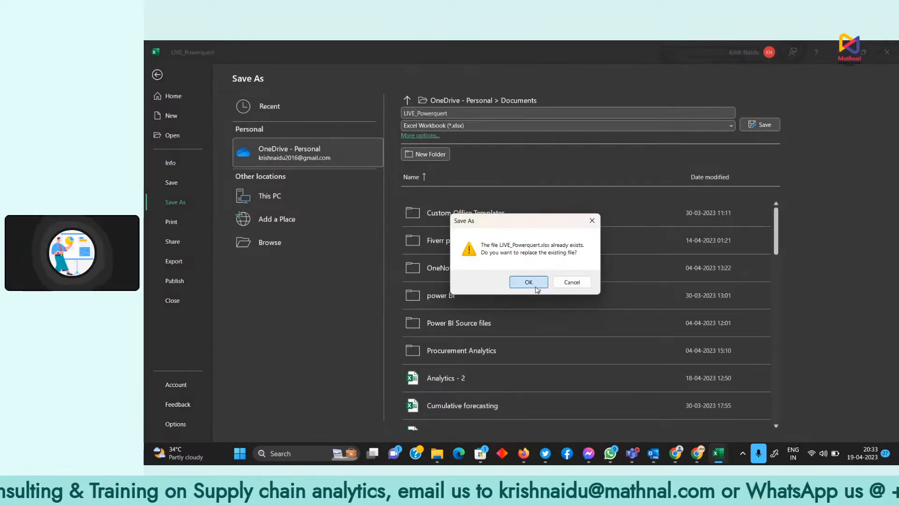
{"action": "left_click", "coordinate": [529, 282]}
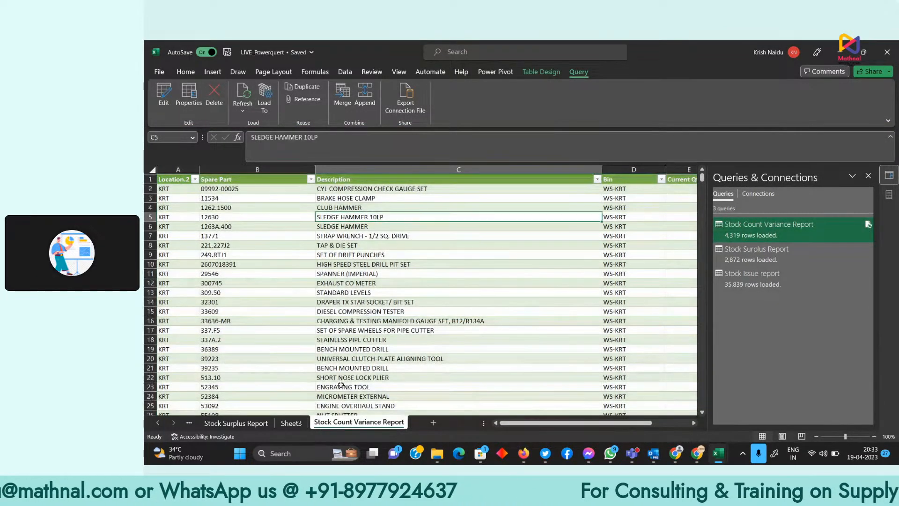
Try to detect relationships for the Stock Count Variance Report table and view the workbook's data model in Power Pivot.
{"action": "left_click", "coordinate": [377, 292]}
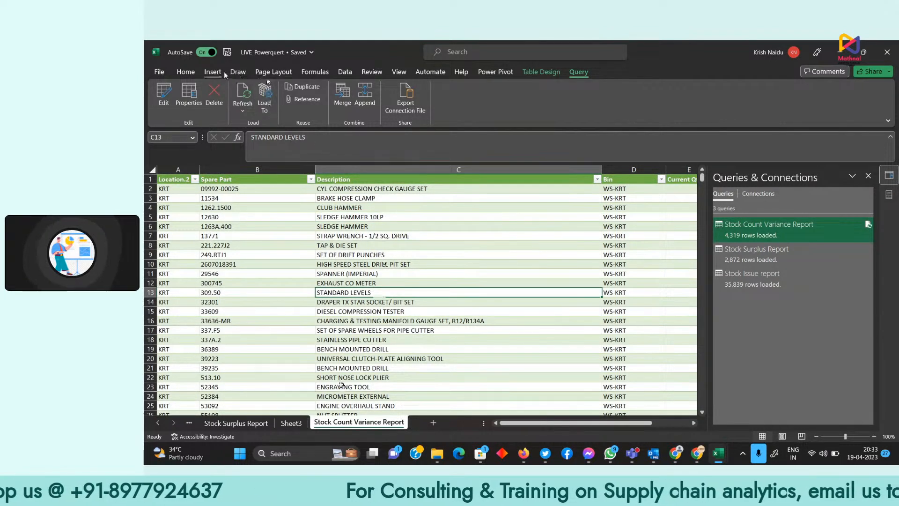
{"action": "left_click", "coordinate": [501, 73]}
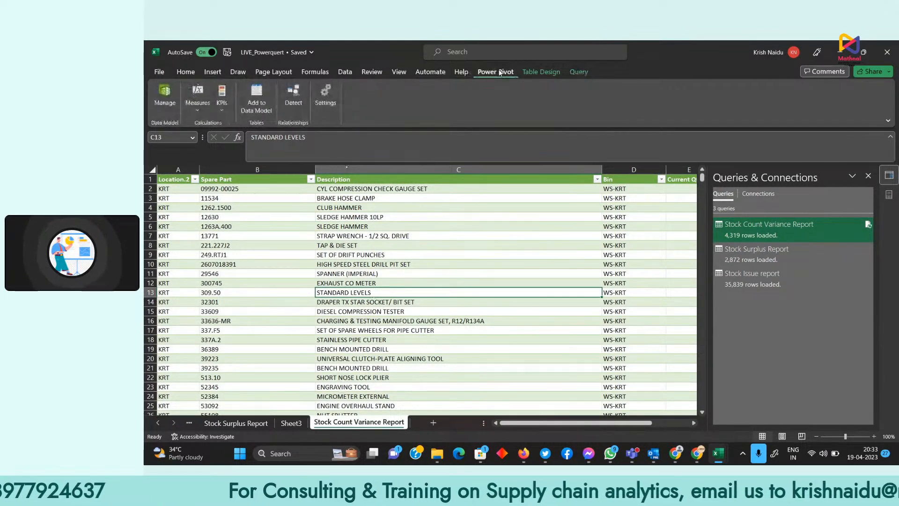
{"action": "left_click", "coordinate": [300, 101]}
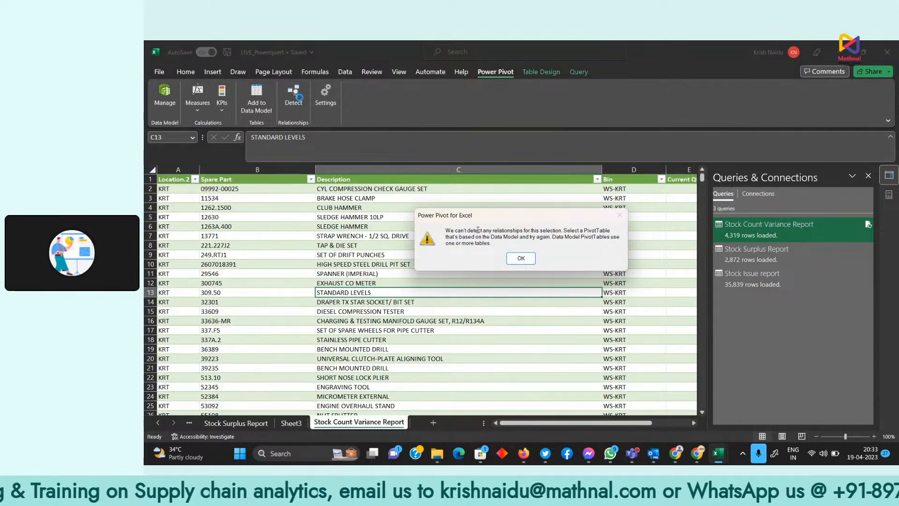
{"action": "left_click", "coordinate": [521, 258]}
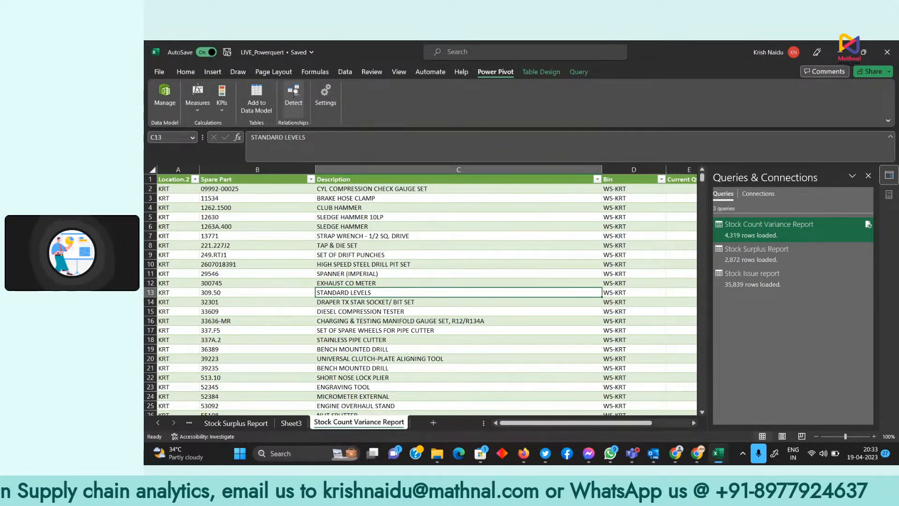
{"action": "left_click", "coordinate": [165, 101]}
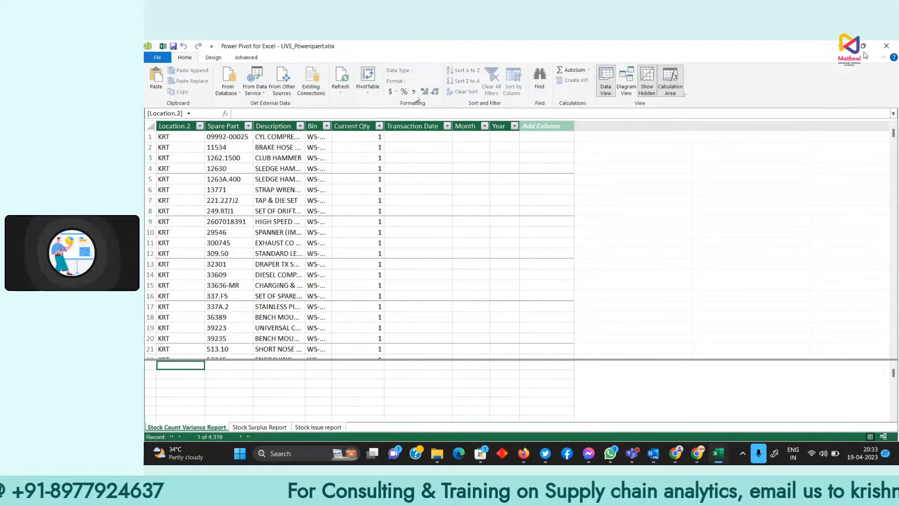
{"action": "left_click", "coordinate": [887, 47]}
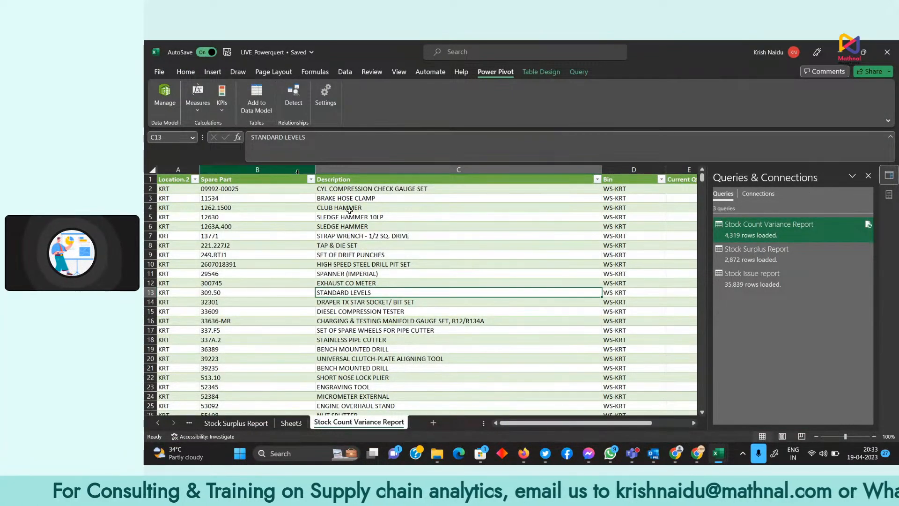
Open the Stock Count Variance Report query in Power Query Editor and duplicate the Stock Issue report query.
{"action": "left_click", "coordinate": [301, 197]}
{"action": "left_click", "coordinate": [579, 72]}
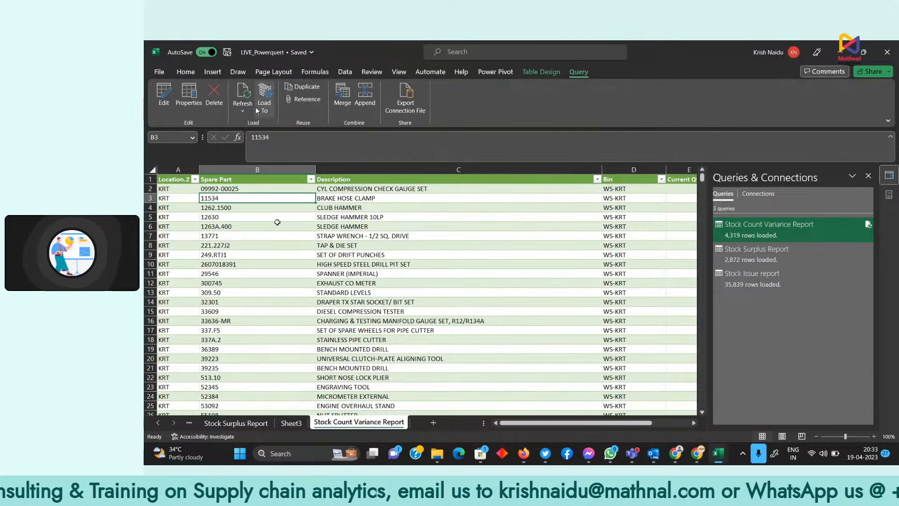
{"action": "left_click", "coordinate": [164, 96]}
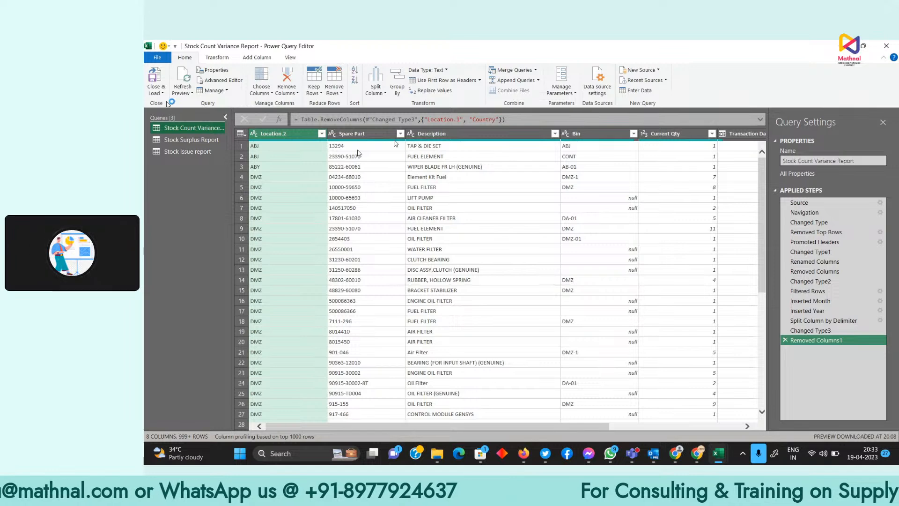
{"action": "left_click", "coordinate": [355, 188]}
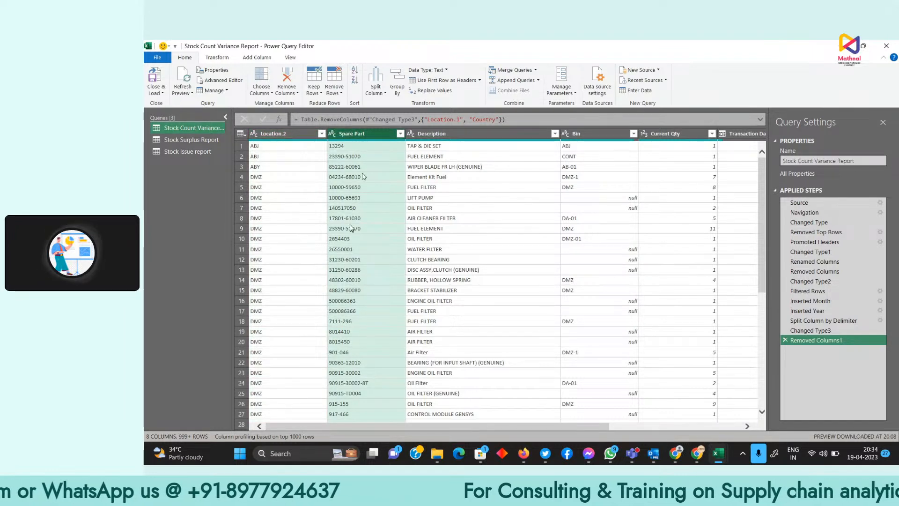
{"action": "left_click", "coordinate": [189, 151]}
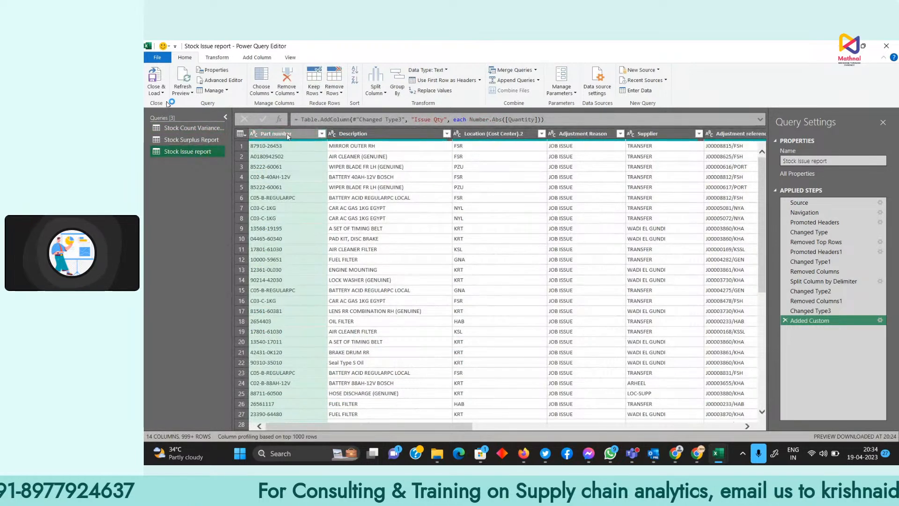
{"action": "right_click", "coordinate": [198, 153]}
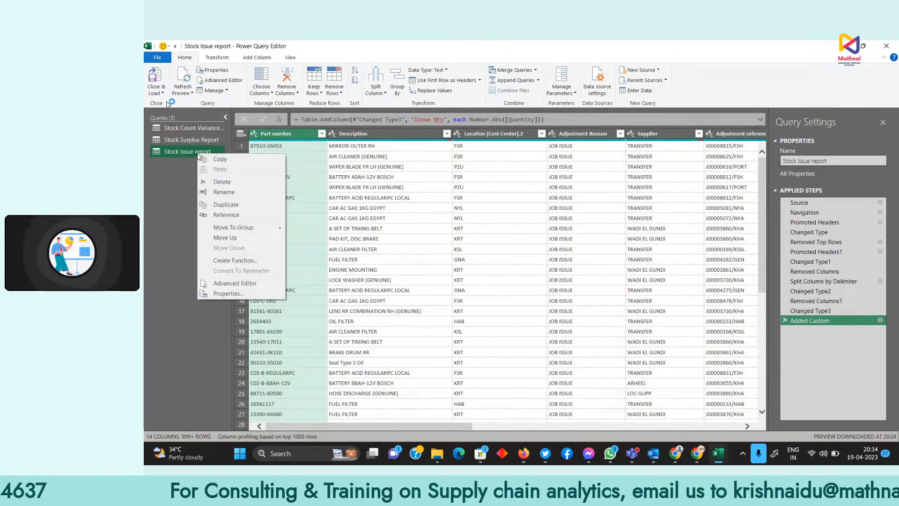
{"action": "left_click", "coordinate": [237, 204]}
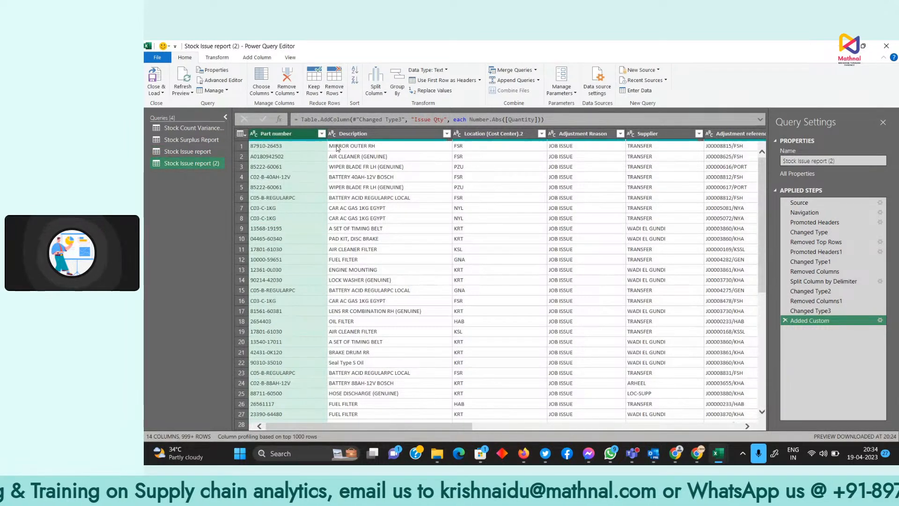
Keep only the Part number column in the duplicated Stock Issue report query and remove its duplicate values.
{"action": "right_click", "coordinate": [289, 138]}
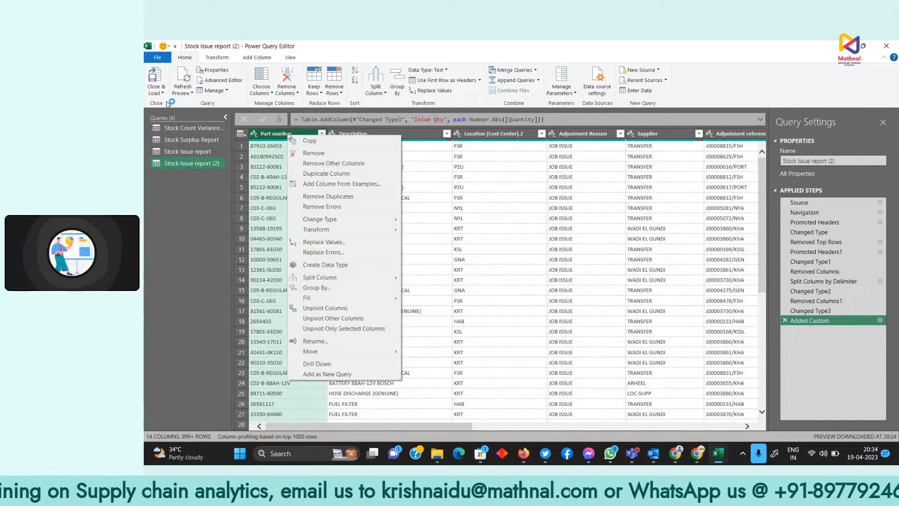
{"action": "left_click", "coordinate": [356, 173]}
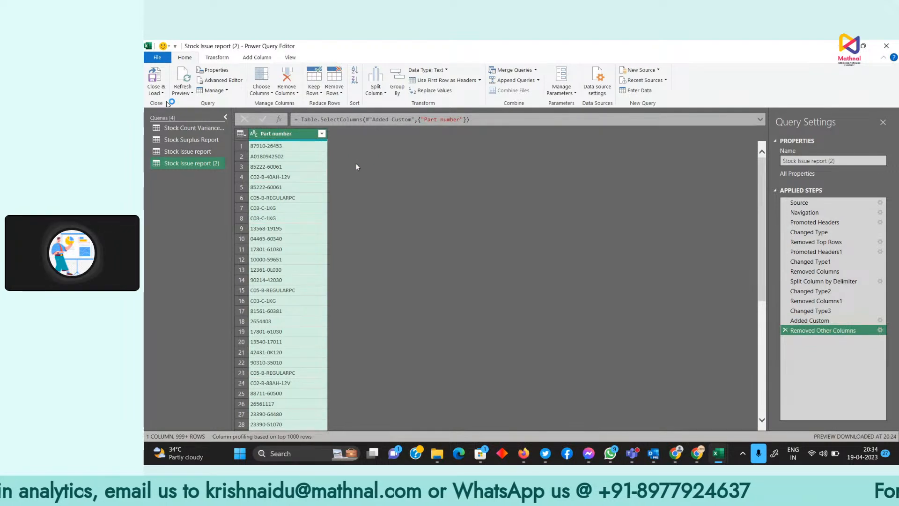
{"action": "right_click", "coordinate": [300, 137]}
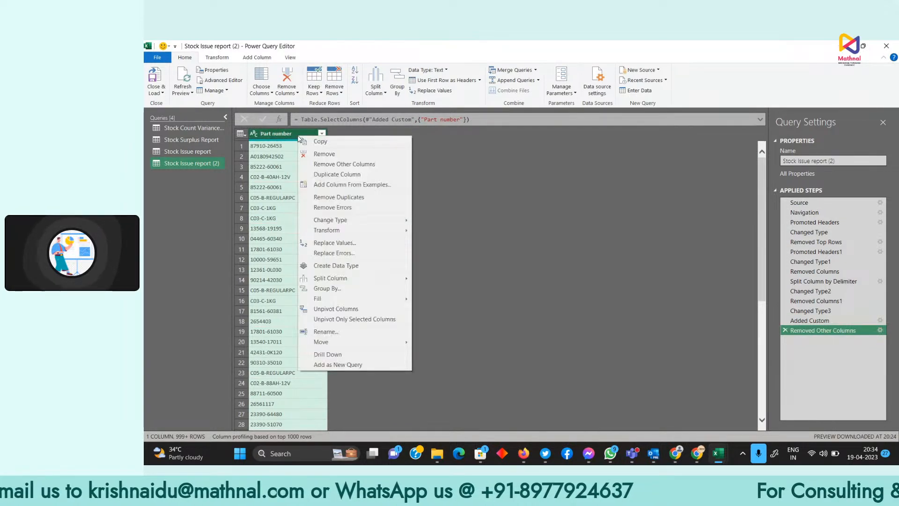
{"action": "left_click", "coordinate": [356, 197]}
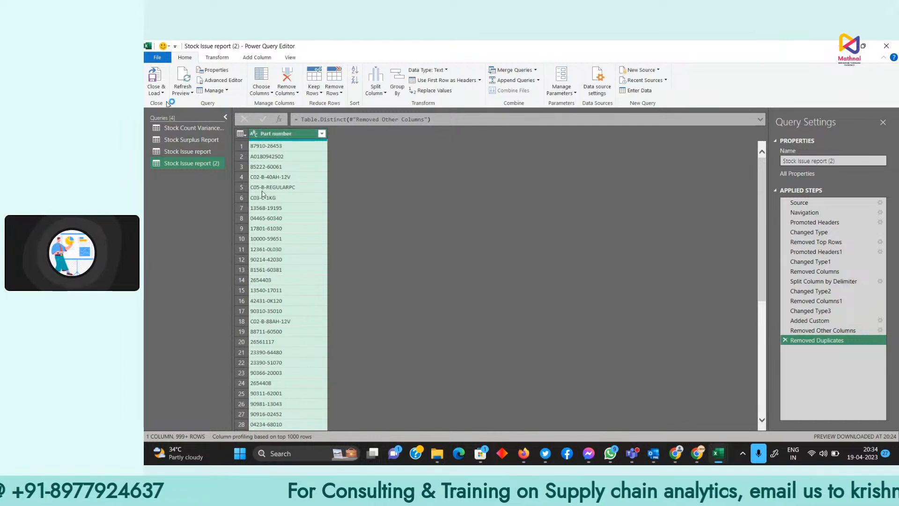
Rename the duplicated Stock Issue report query as Part Numbers.
{"action": "right_click", "coordinate": [207, 164]}
{"action": "left_click", "coordinate": [237, 201]}
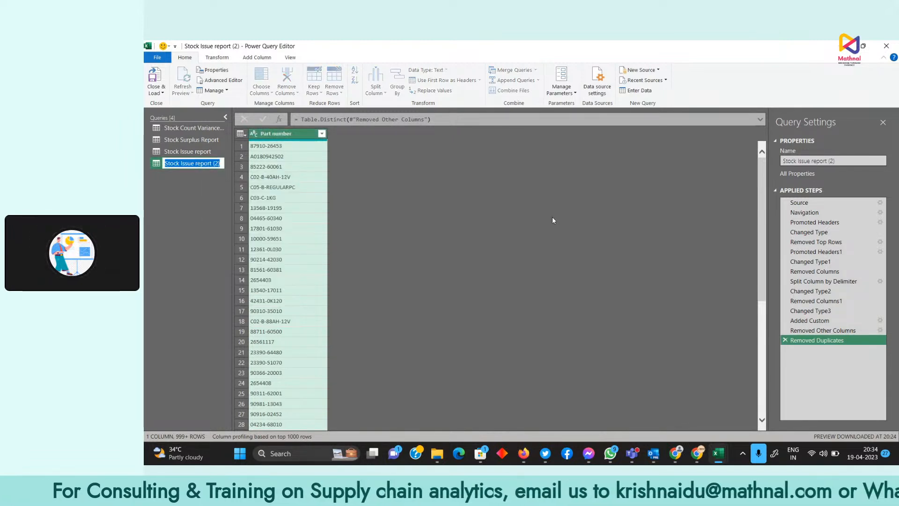
{"action": "type", "text": "Part N"}
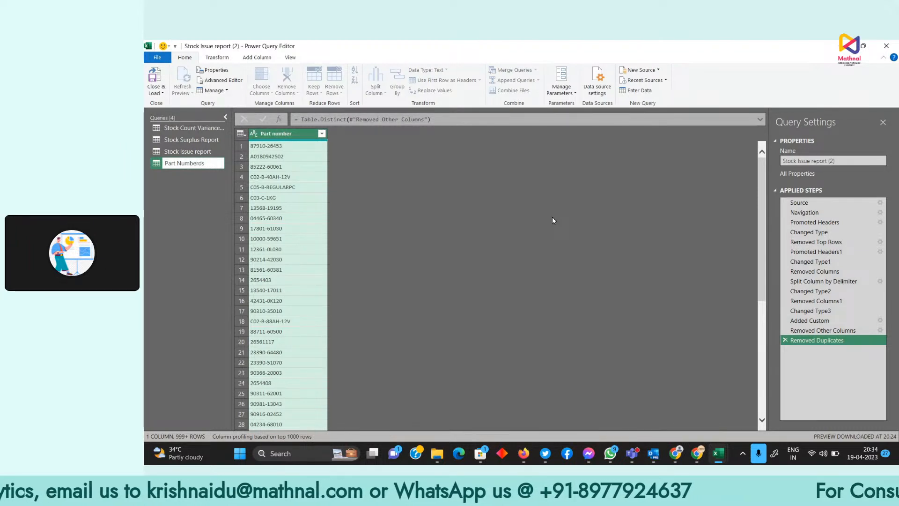
{"action": "type", "text": "umberds"}
{"action": "key", "text": "BackSpace"}
{"action": "key", "text": "BackSpace"}
{"action": "type", "text": "s"}
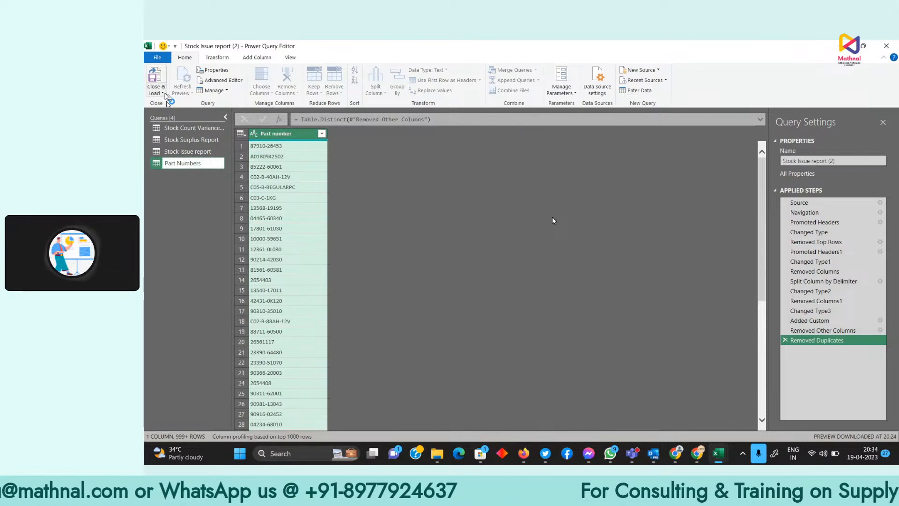
Load the Part Numbers query as a table on a new worksheet and add it to the Data Model.
{"action": "left_click", "coordinate": [156, 89]}
{"action": "left_click", "coordinate": [178, 113]}
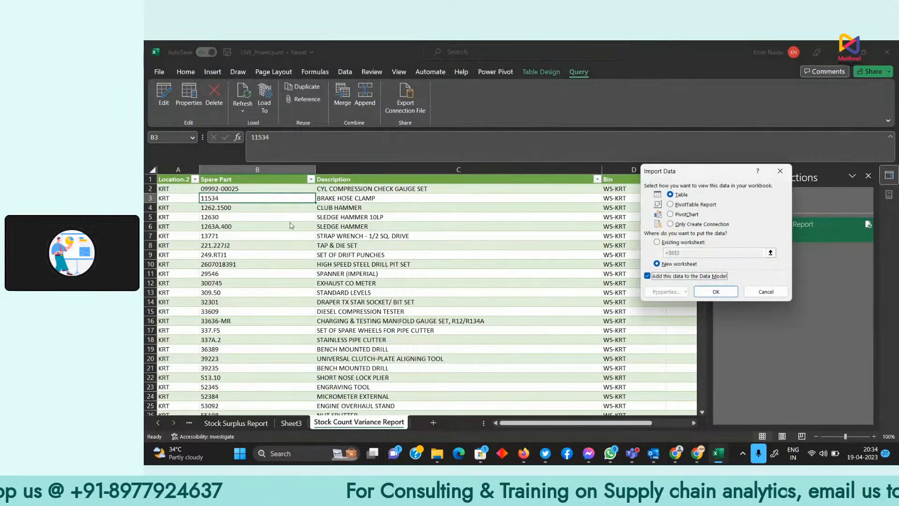
{"action": "left_click", "coordinate": [713, 292]}
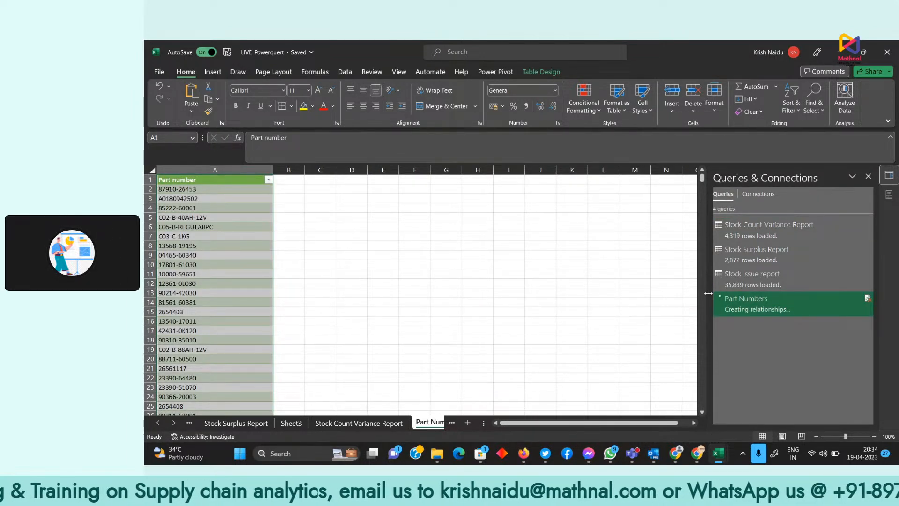
Start a new relationship for the PivotTable on Sheet3, using the data model table Part Numbers with Part number as foreign column.
{"action": "left_click", "coordinate": [291, 423]}
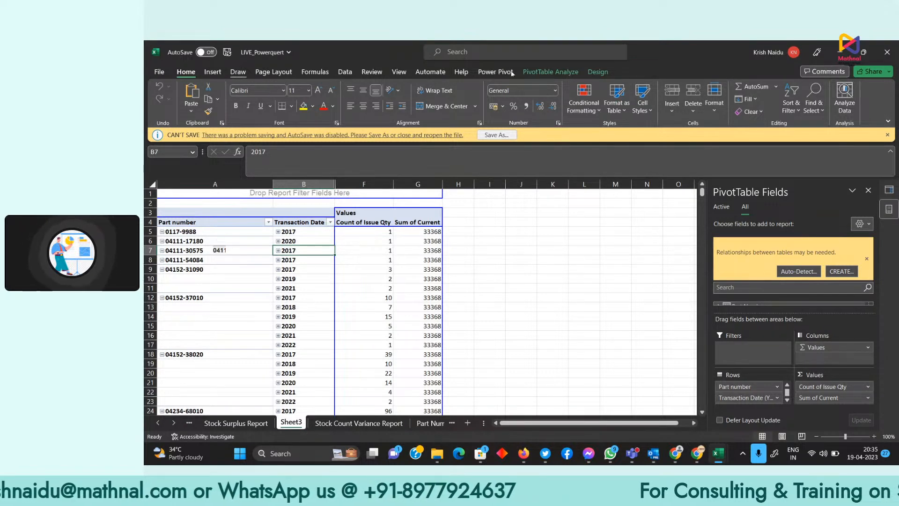
{"action": "left_click", "coordinate": [318, 300]}
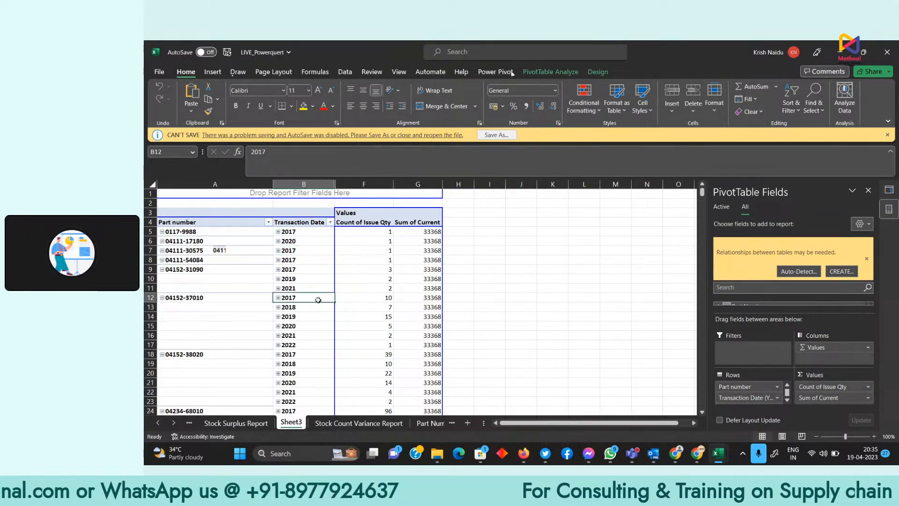
{"action": "left_click", "coordinate": [554, 74]}
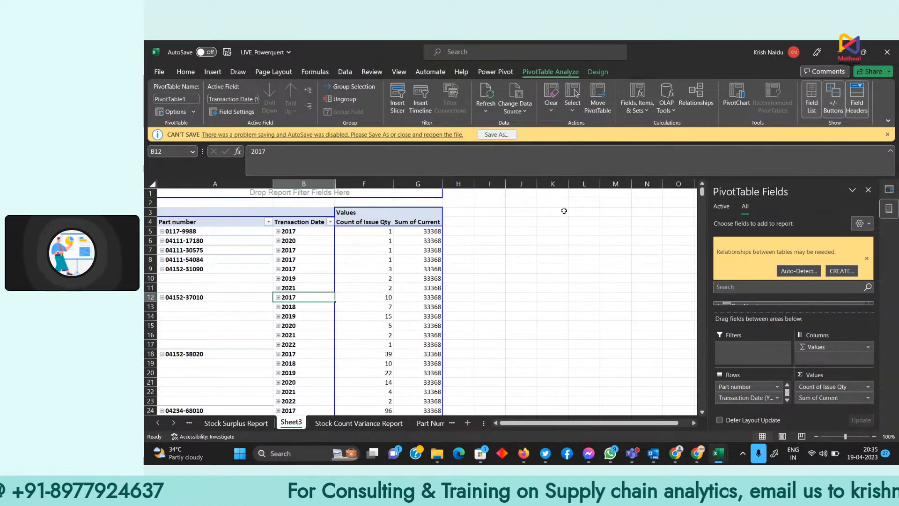
{"action": "left_click", "coordinate": [699, 99]}
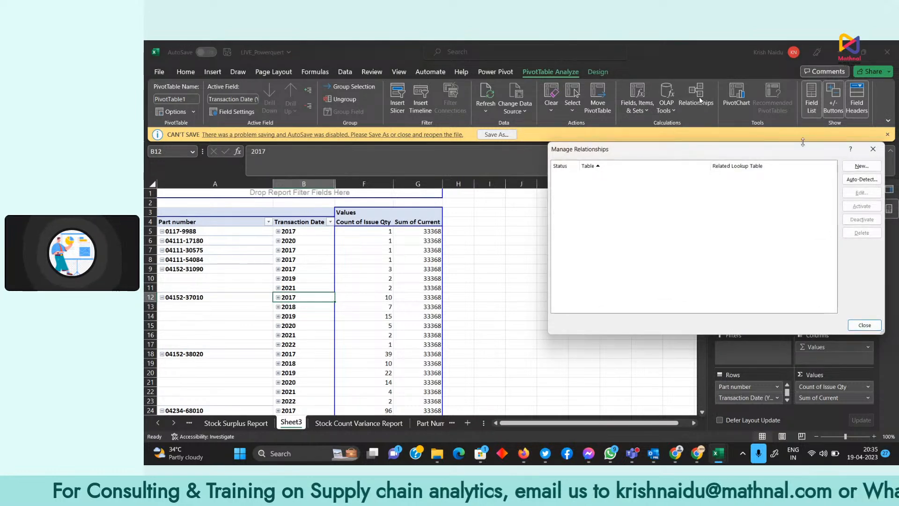
{"action": "left_click", "coordinate": [862, 166]}
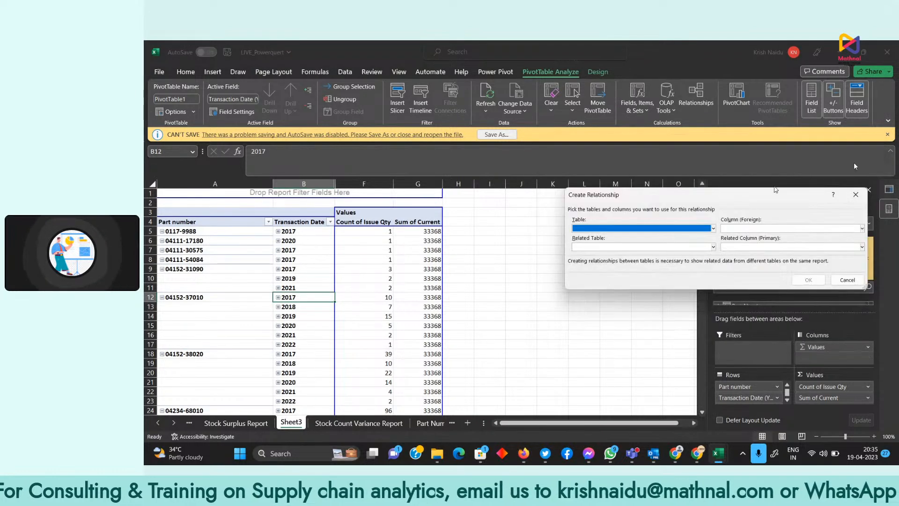
{"action": "left_click", "coordinate": [624, 229]}
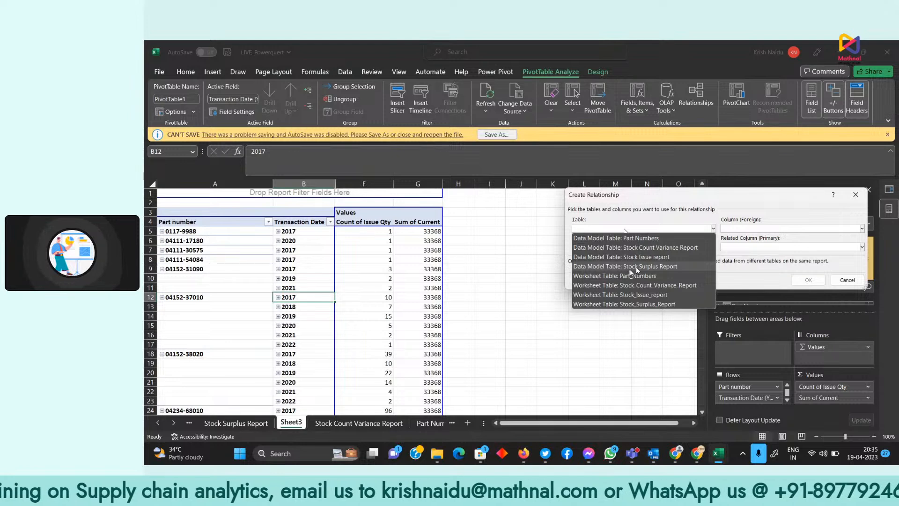
{"action": "left_click", "coordinate": [645, 237]}
{"action": "left_click", "coordinate": [729, 229]}
{"action": "left_click", "coordinate": [750, 239]}
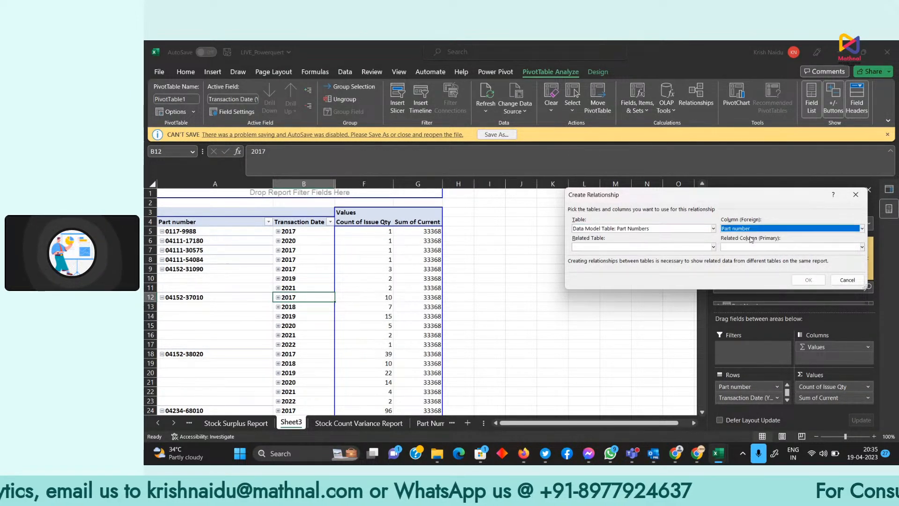
Try to relate Part Numbers to the data model table Stock Count Variance Report, opening the choices for its primary column.
{"action": "left_click", "coordinate": [637, 247]}
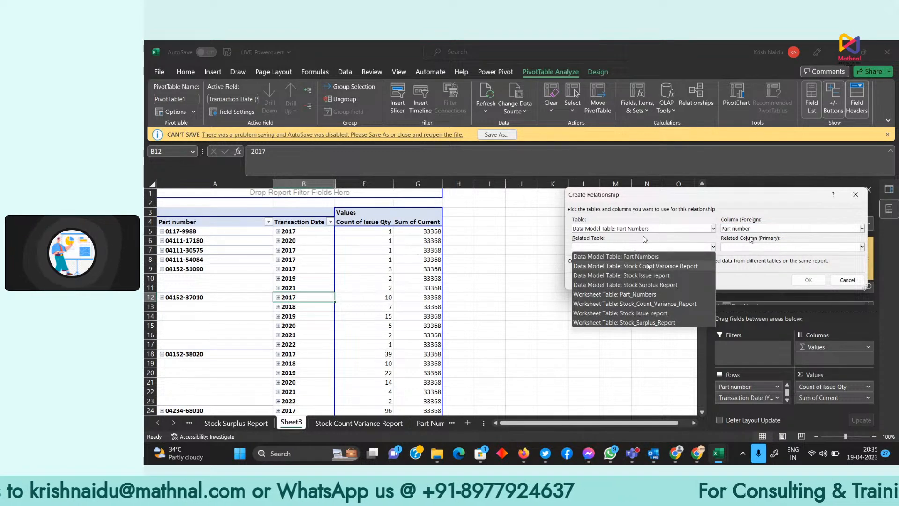
{"action": "left_click", "coordinate": [648, 266]}
{"action": "left_click", "coordinate": [739, 247]}
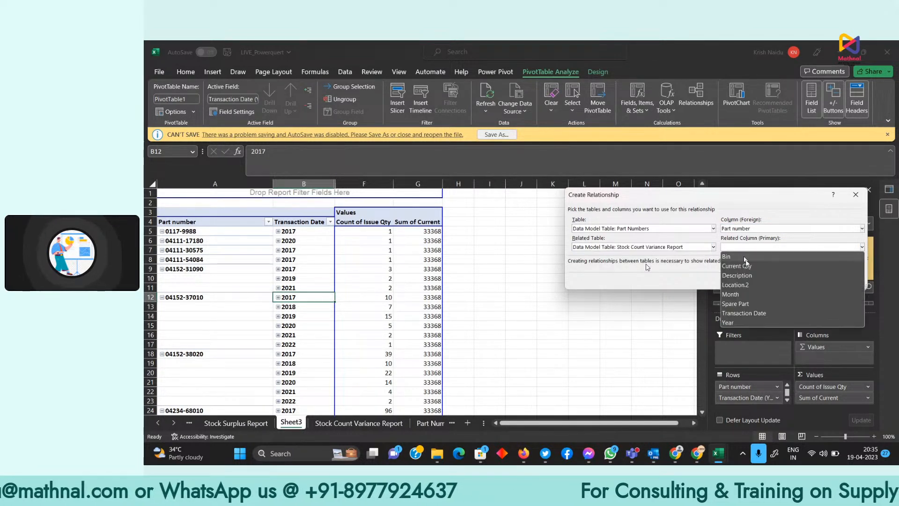
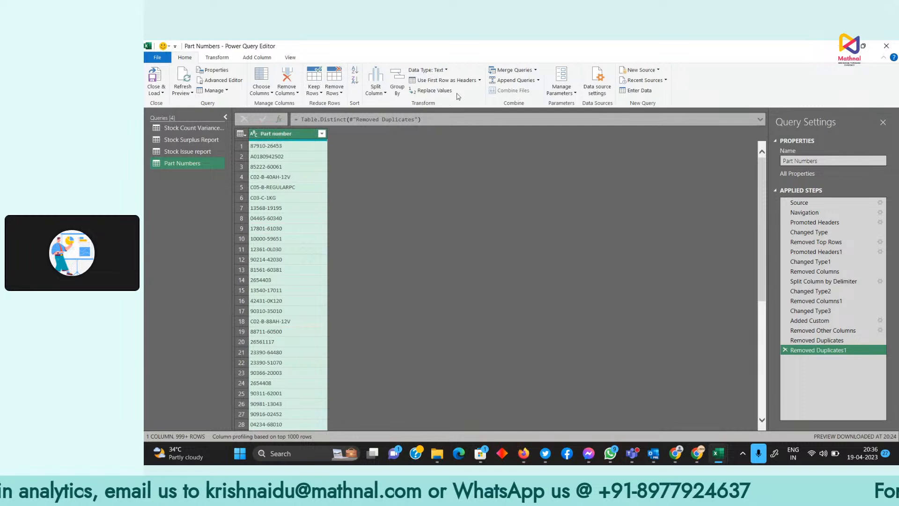
Trim the text in the Part number column of the Part Numbers query and look over the trimmed values.
{"action": "left_click", "coordinate": [229, 60]}
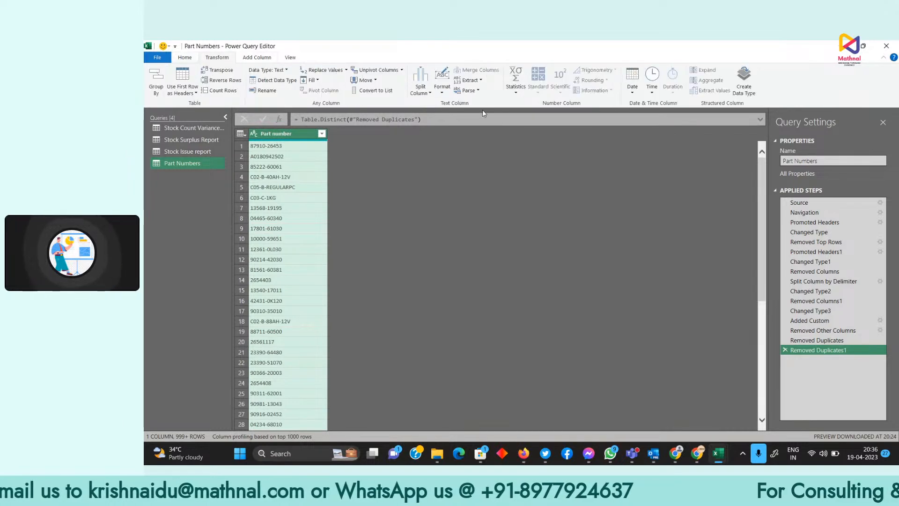
{"action": "left_click", "coordinate": [441, 94]}
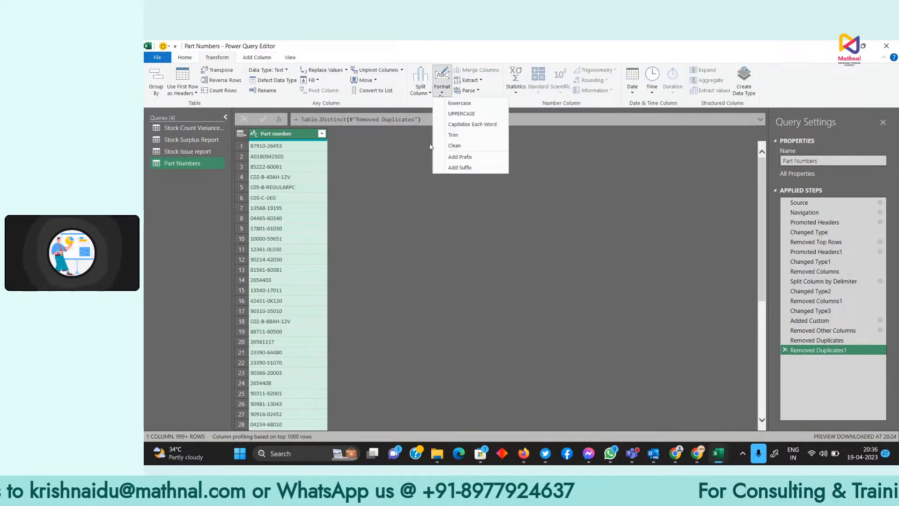
{"action": "left_click", "coordinate": [468, 136]}
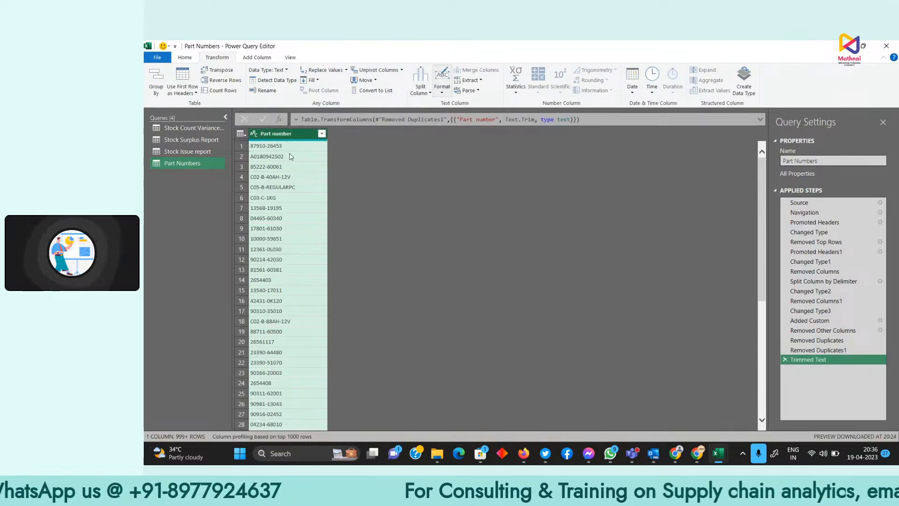
{"action": "left_click", "coordinate": [441, 92]}
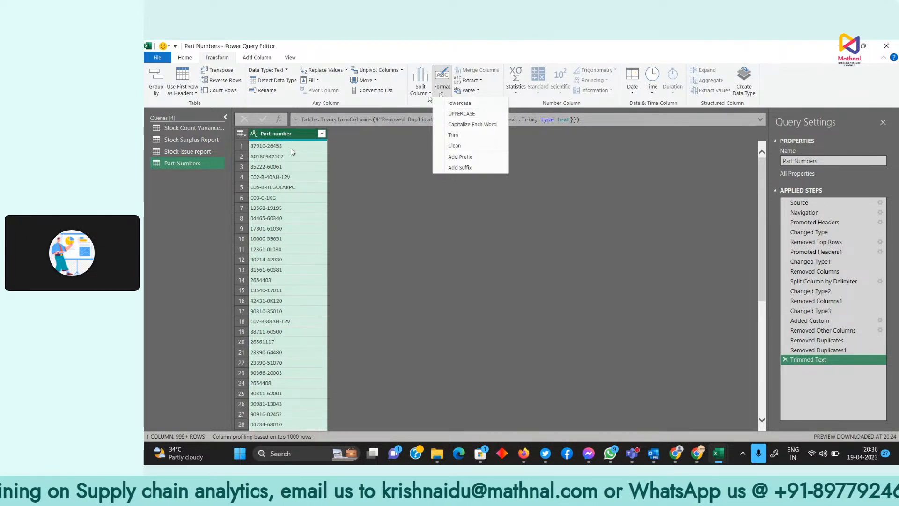
{"action": "left_click", "coordinate": [292, 149]}
{"action": "scroll", "coordinate": [283, 260], "scroll_direction": "down", "scroll_amount": 1}
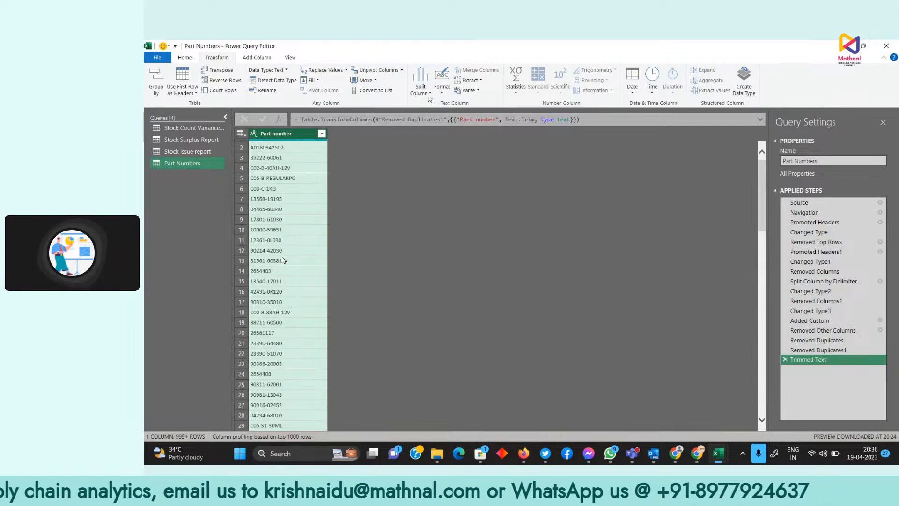
{"action": "scroll", "coordinate": [283, 260], "scroll_direction": "up", "scroll_amount": 1}
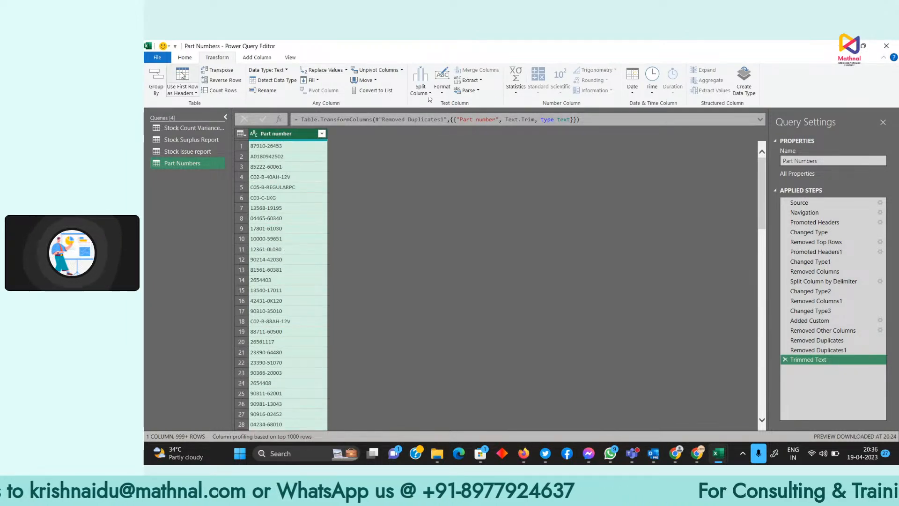
Close the Power Query Editor and load the updated Part Numbers query back to the workbook.
{"action": "left_click", "coordinate": [186, 58]}
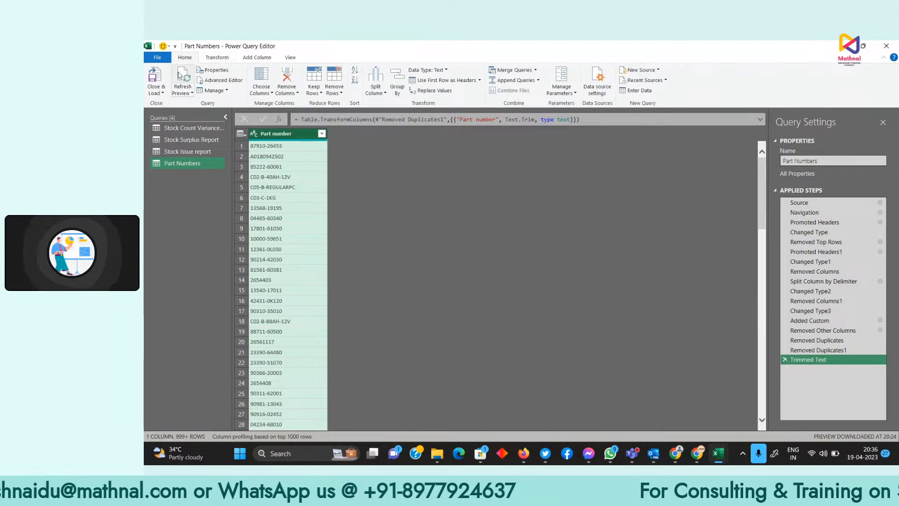
{"action": "left_click", "coordinate": [163, 93]}
{"action": "left_click", "coordinate": [186, 104]}
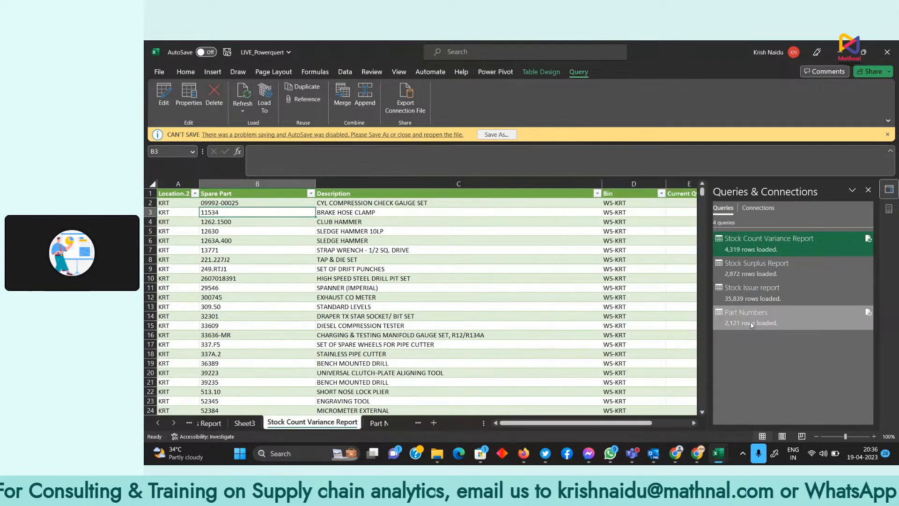
Inspect the loaded Part Numbers table and its Part number filter list for repeated part numbers.
{"action": "left_click", "coordinate": [752, 323]}
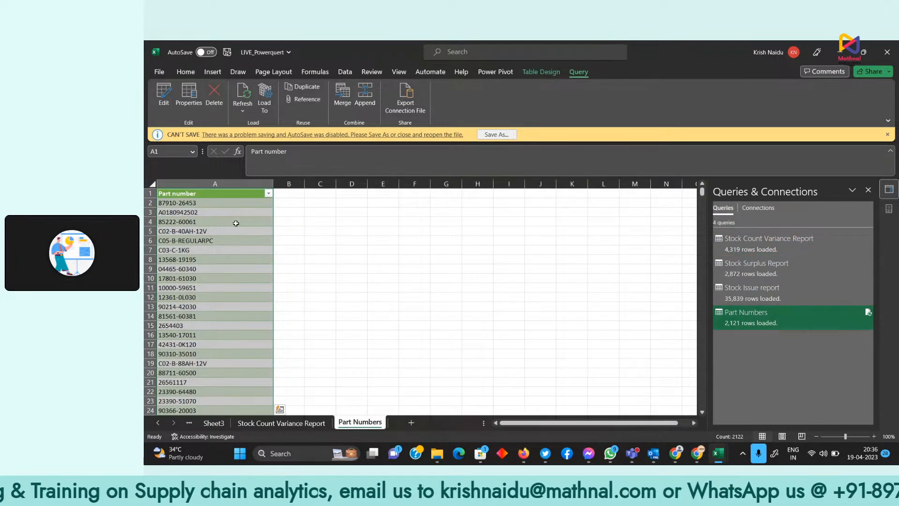
{"action": "scroll", "coordinate": [206, 237], "scroll_direction": "down", "scroll_amount": 11}
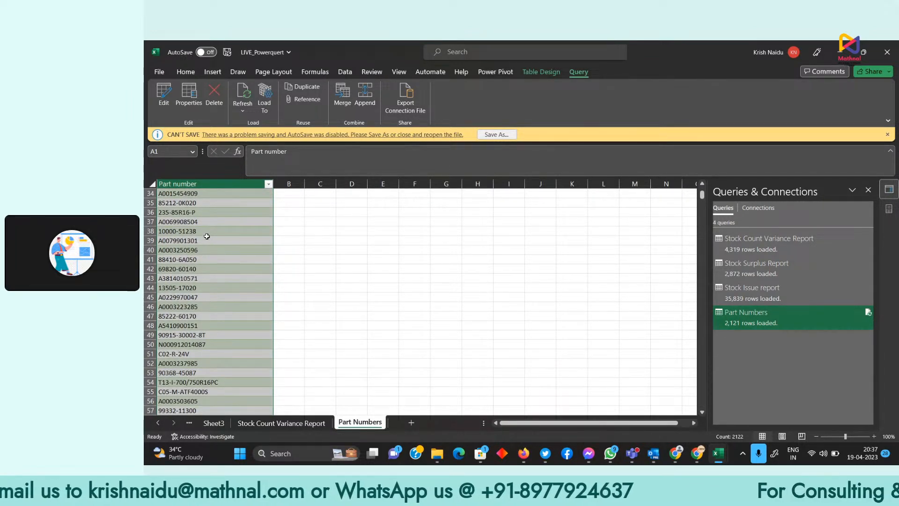
{"action": "scroll", "coordinate": [206, 237], "scroll_direction": "up", "scroll_amount": 11}
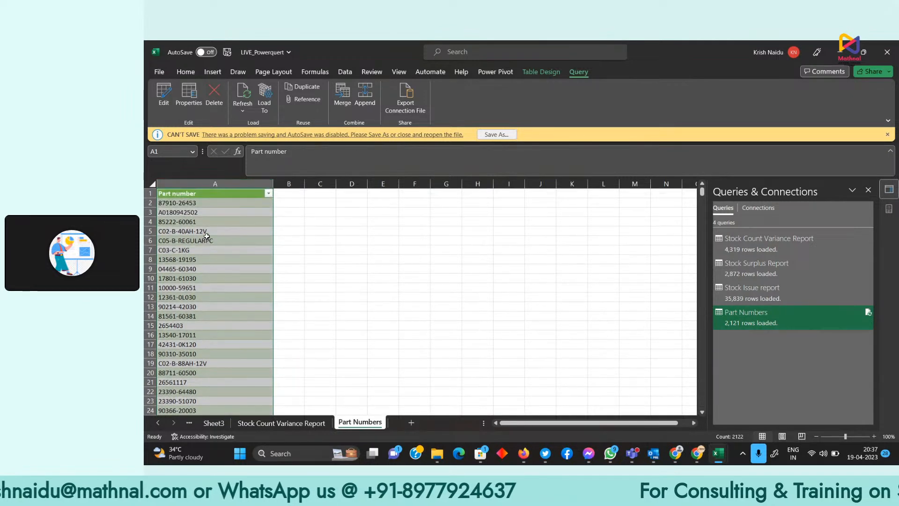
{"action": "left_click", "coordinate": [268, 194]}
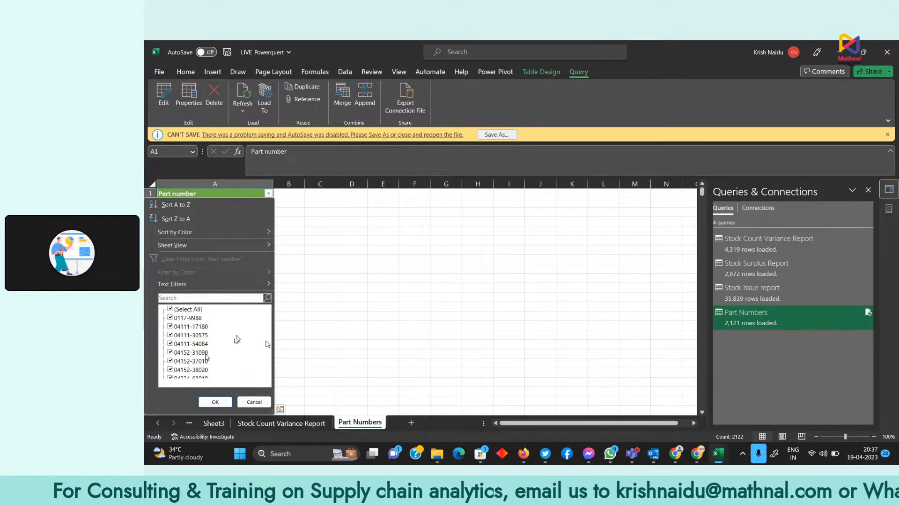
{"action": "left_click", "coordinate": [255, 403]}
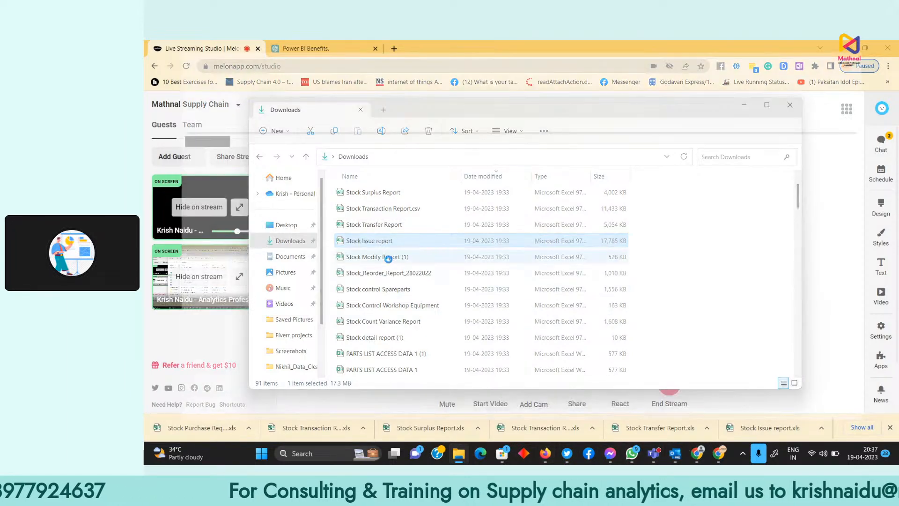
Open a stock report from the Downloads folder and switch to the recovered workbook LIVE_Powerquert (version 1).
{"action": "double_click", "coordinate": [387, 257]}
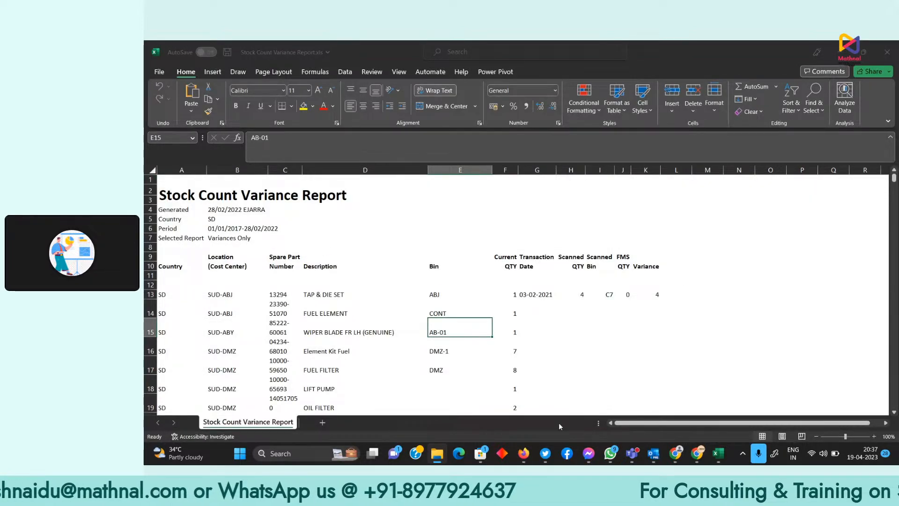
{"action": "mouse_move", "coordinate": [718, 454]}
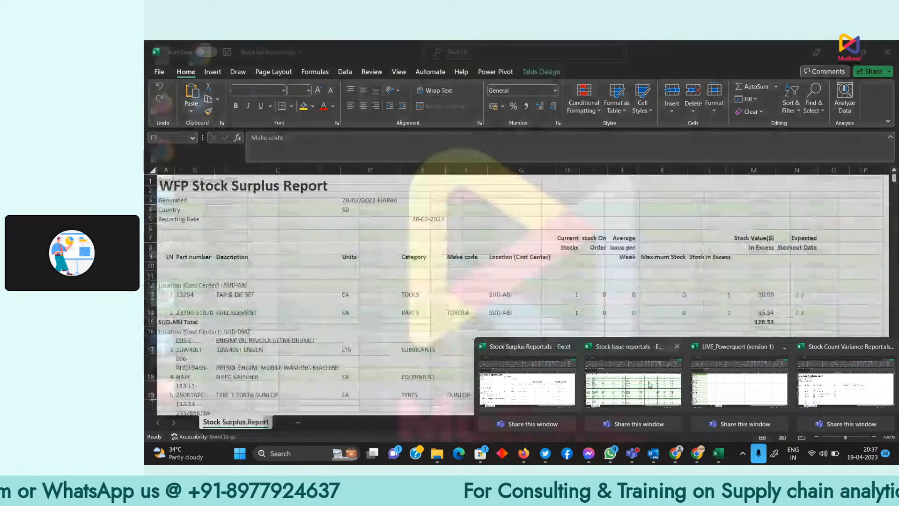
{"action": "left_click", "coordinate": [715, 383]}
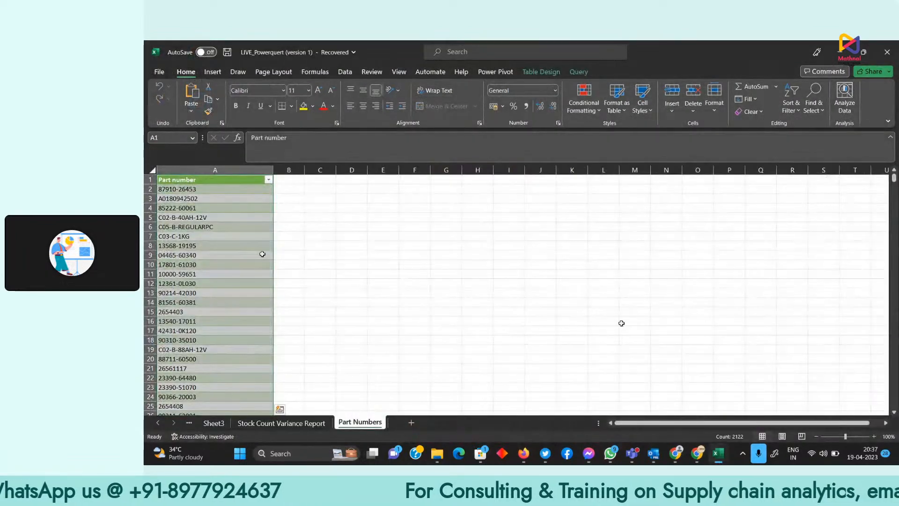
Check the Part number filter list in the recovered workbook's Part Numbers sheet and close it without filtering.
{"action": "left_click_drag", "start_coordinate": [229, 244], "coordinate": [229, 240]}
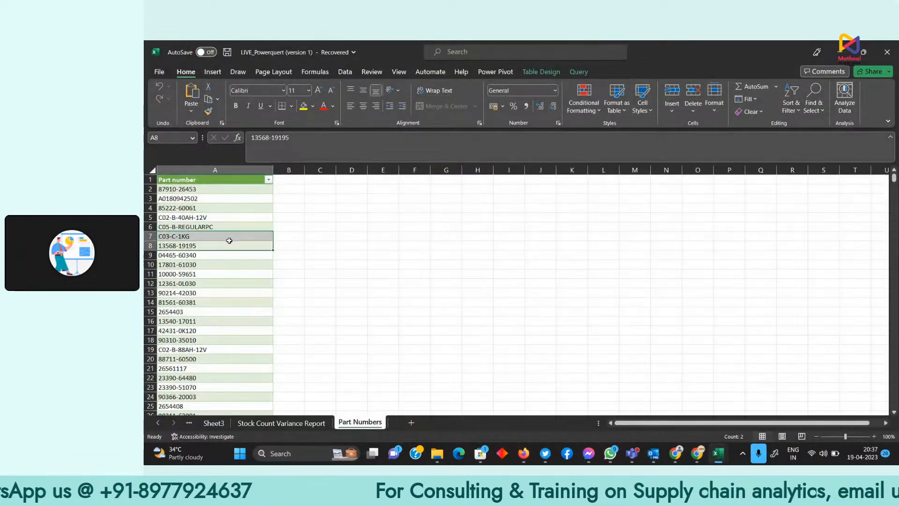
{"action": "left_click", "coordinate": [268, 179]}
{"action": "mouse_move", "coordinate": [267, 305]}
{"action": "left_mouse_down"}
{"action": "mouse_move", "coordinate": [268, 348]}
{"action": "mouse_move", "coordinate": [267, 303]}
{"action": "left_mouse_up"}
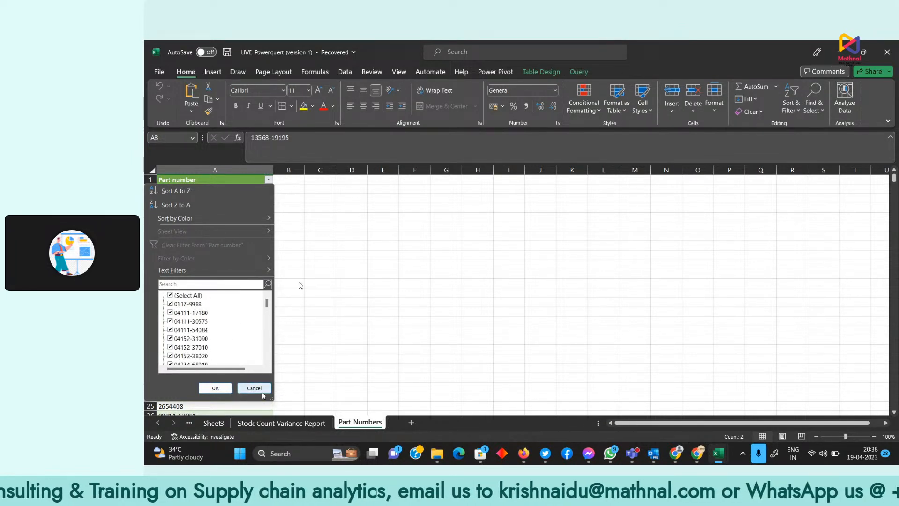
{"action": "left_click", "coordinate": [263, 393]}
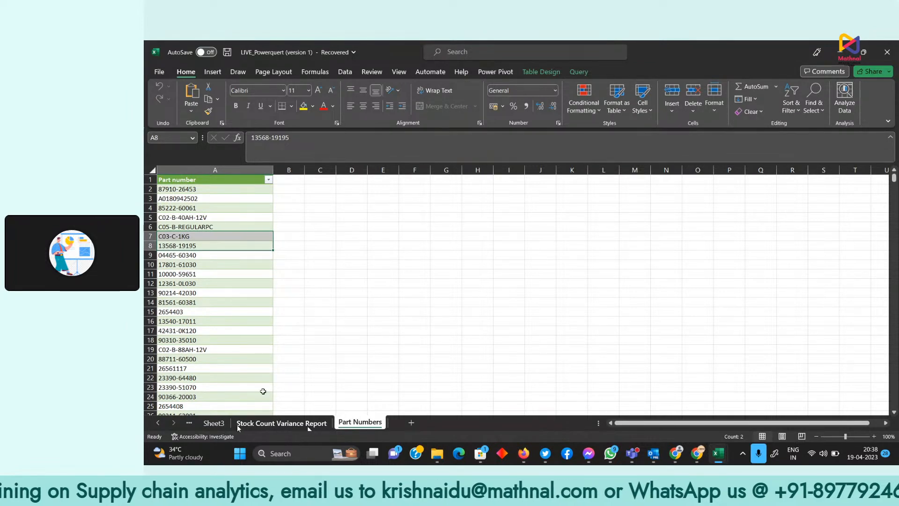
Try to relate Part number in the data model table Part Numbers to Spare Part in Stock Count Variance Report for the Sheet3 PivotTable.
{"action": "left_click", "coordinate": [215, 422]}
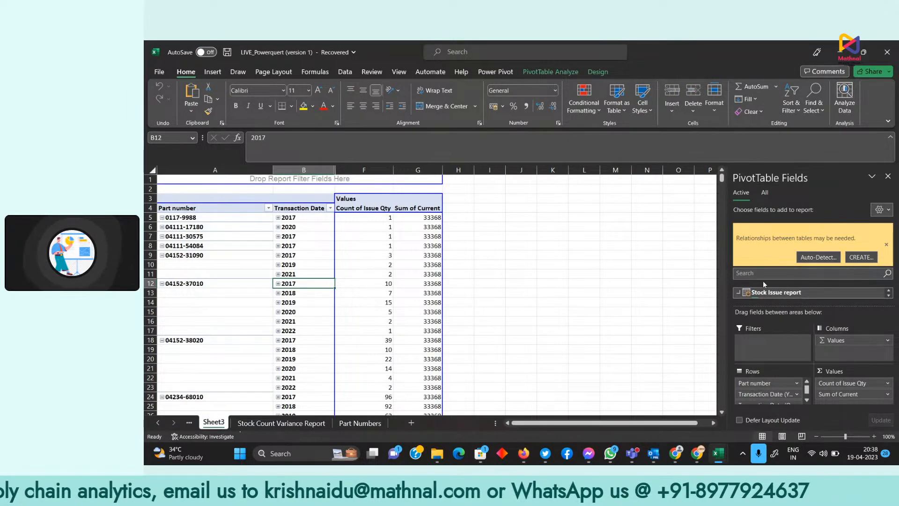
{"action": "left_click", "coordinate": [785, 291]}
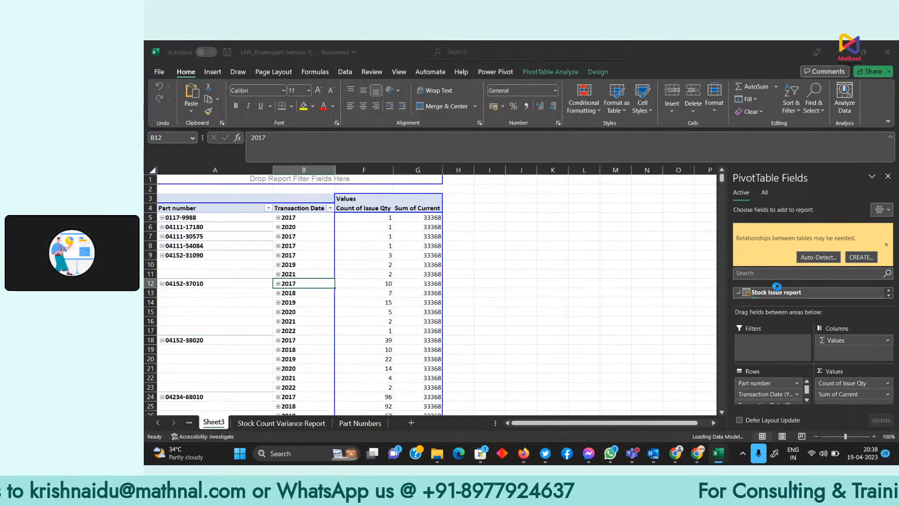
{"action": "left_click", "coordinate": [674, 239]}
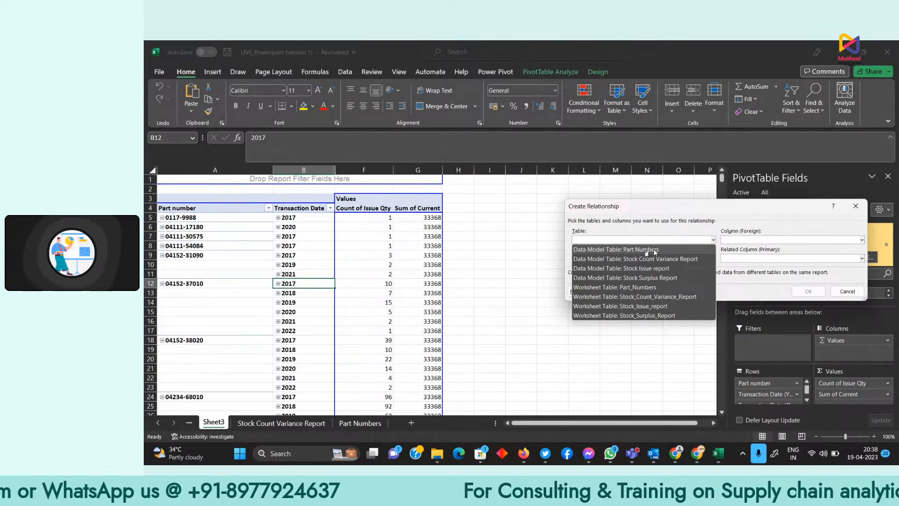
{"action": "left_click", "coordinate": [655, 250]}
{"action": "left_click", "coordinate": [754, 240]}
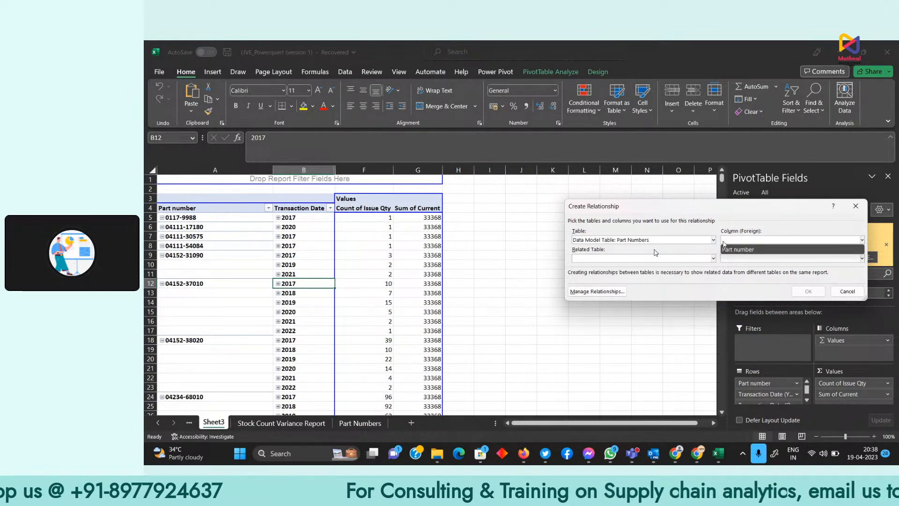
{"action": "left_click", "coordinate": [755, 250]}
{"action": "left_click", "coordinate": [629, 261]}
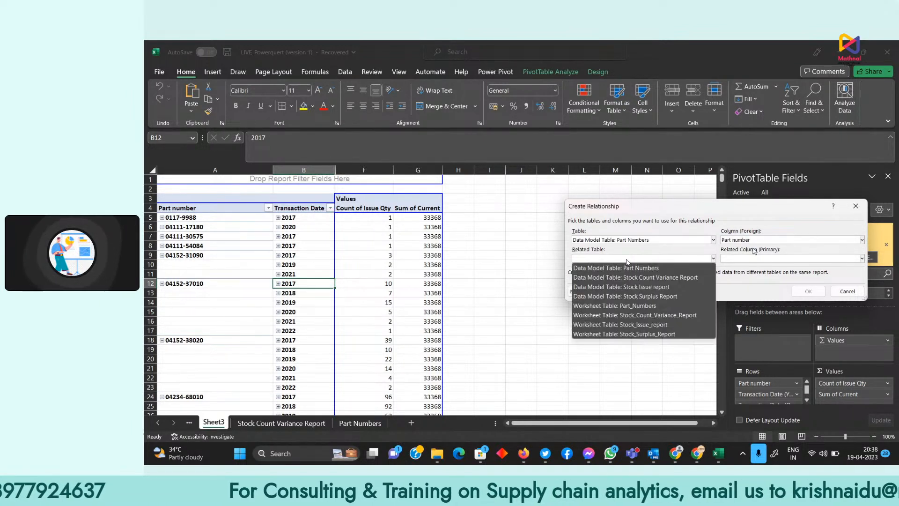
{"action": "left_click", "coordinate": [690, 277]}
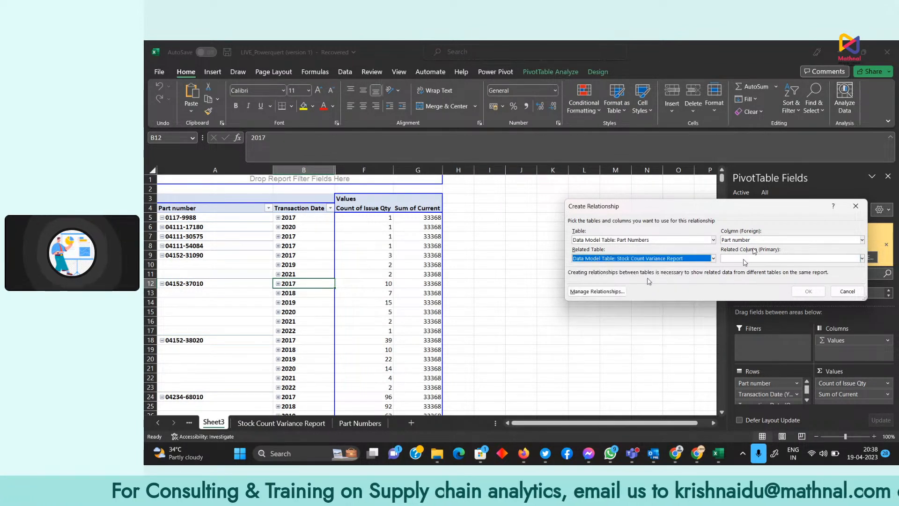
{"action": "left_click", "coordinate": [750, 258]}
{"action": "left_click", "coordinate": [748, 314]}
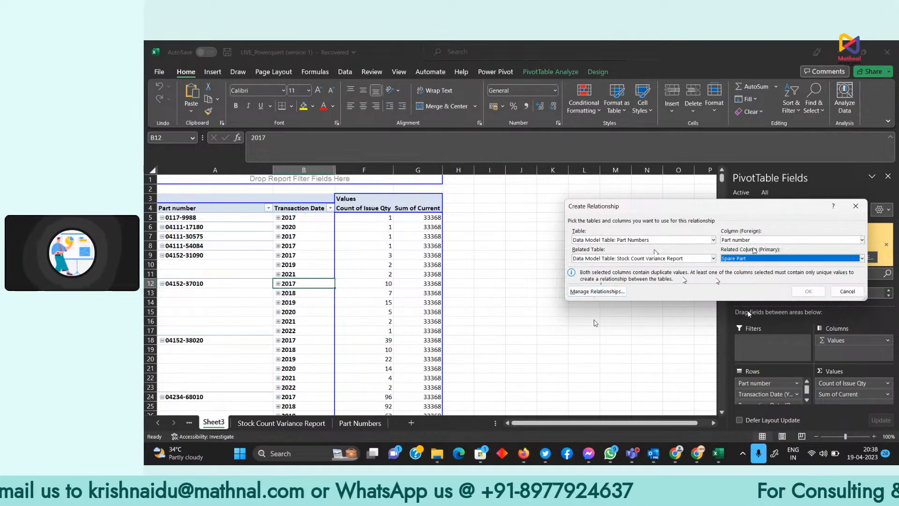
{"action": "left_click", "coordinate": [847, 292]}
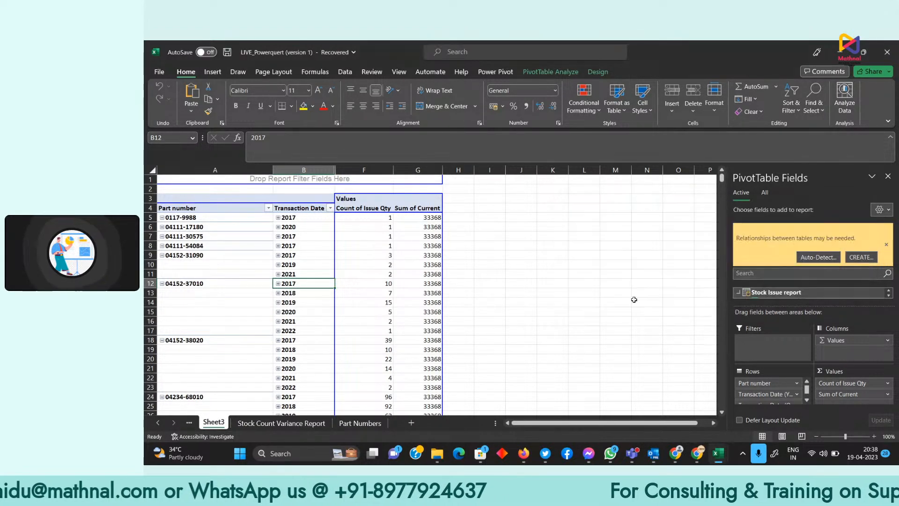
Remove duplicate values from the Part number column of the table on the Part Numbers sheet.
{"action": "left_click", "coordinate": [165, 422]}
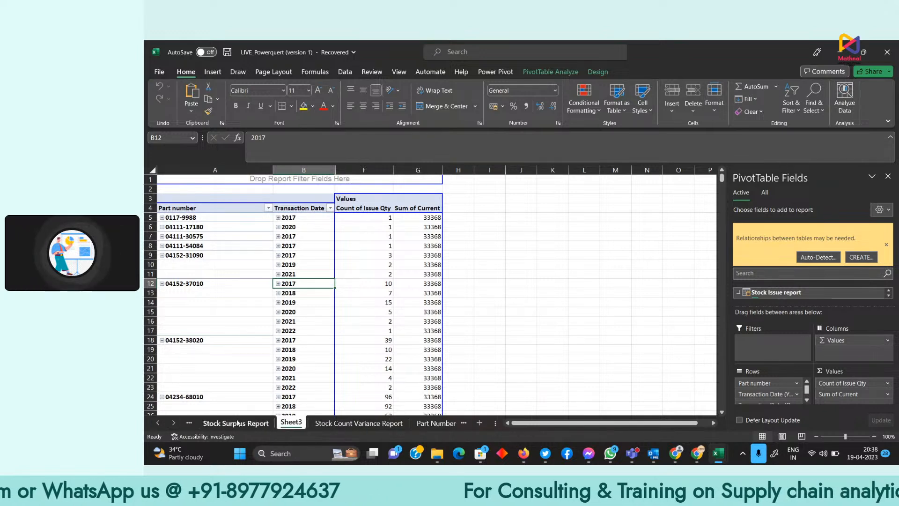
{"action": "left_click", "coordinate": [424, 423]}
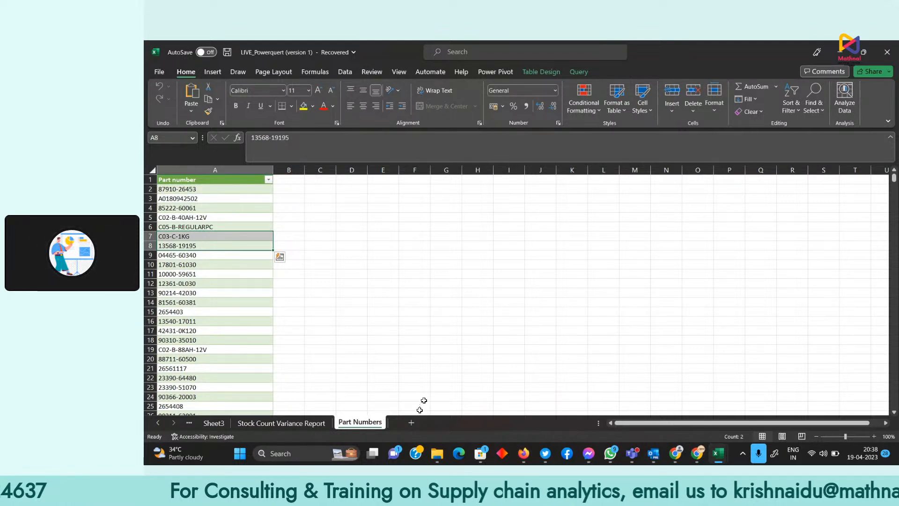
{"action": "left_click", "coordinate": [220, 170]}
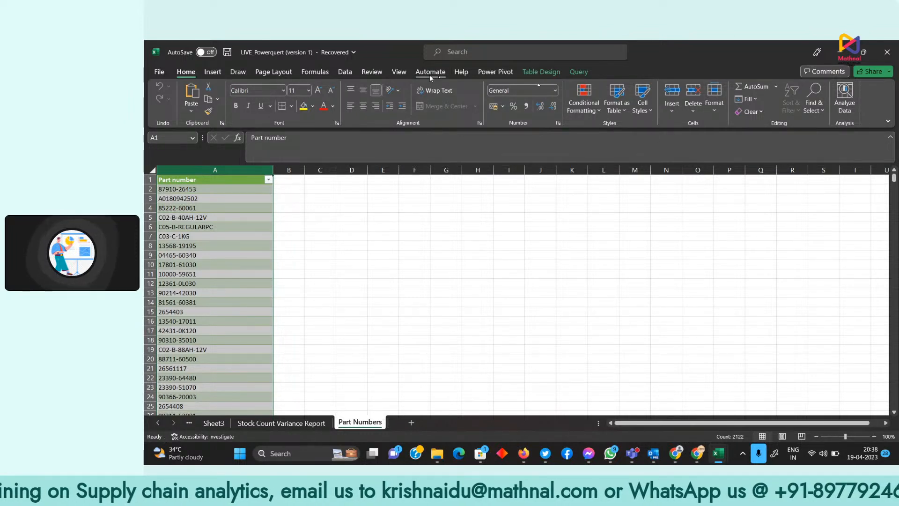
{"action": "left_click", "coordinate": [345, 71]}
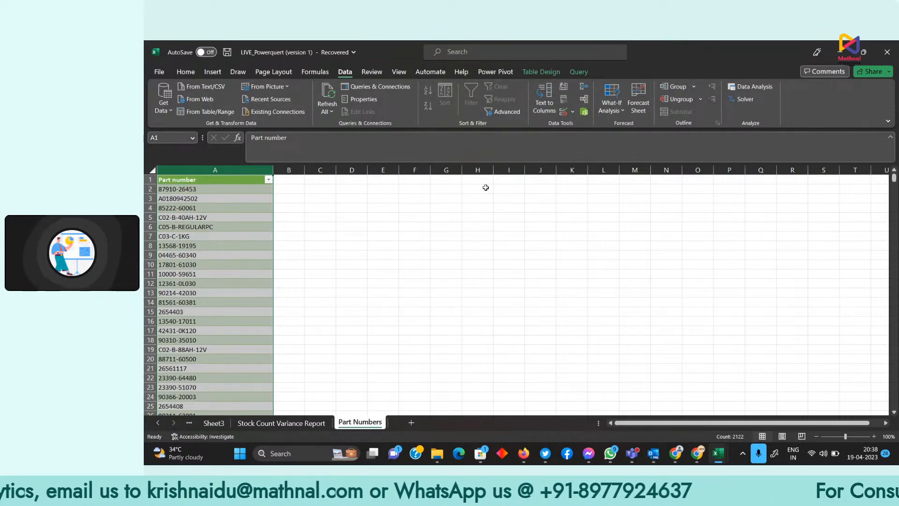
{"action": "left_click", "coordinate": [249, 188]}
{"action": "left_click", "coordinate": [234, 180]}
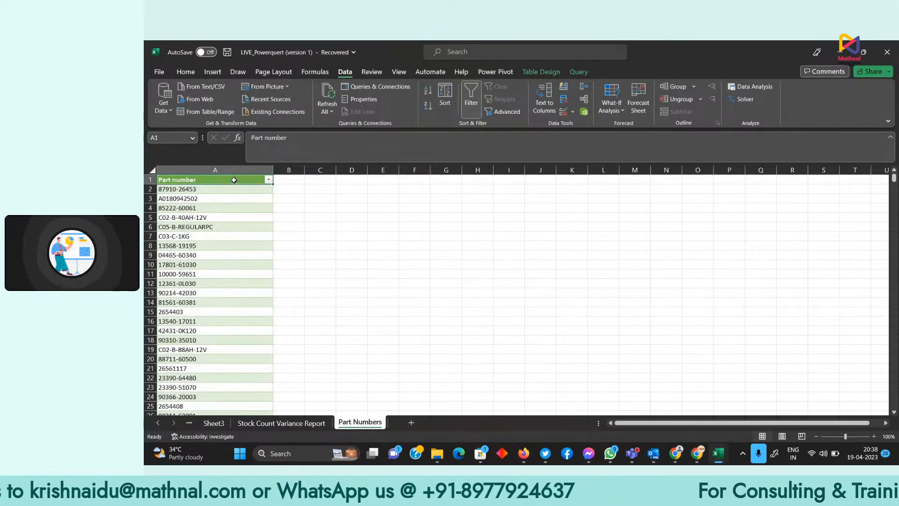
{"action": "key", "text": "ctrl+shift+Down"}
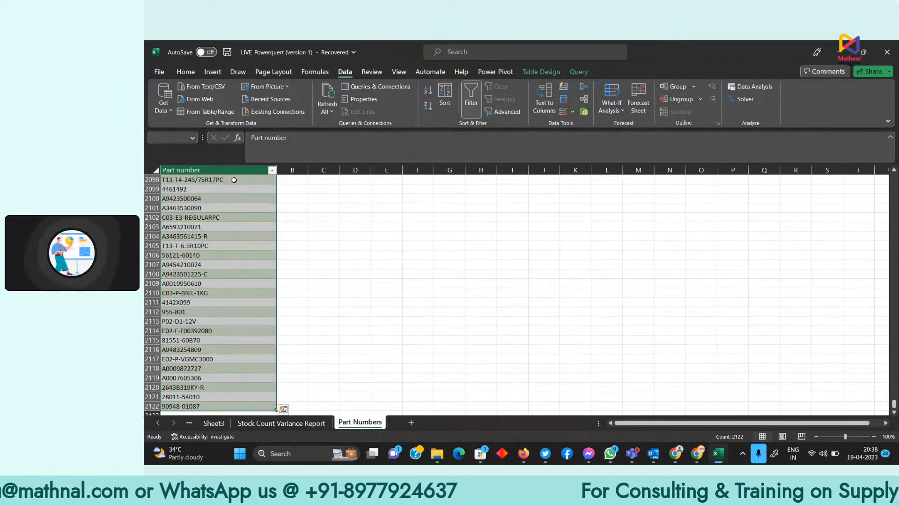
{"action": "left_click", "coordinate": [564, 99]}
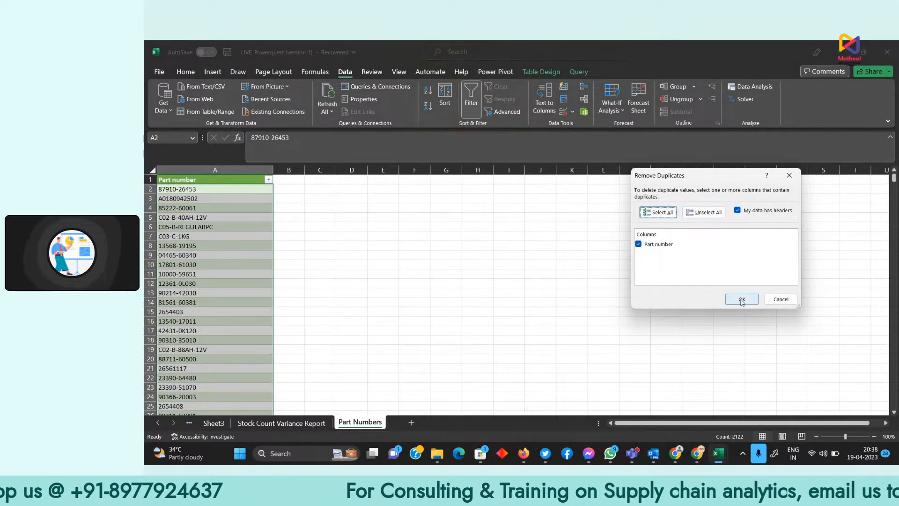
{"action": "left_click", "coordinate": [742, 300]}
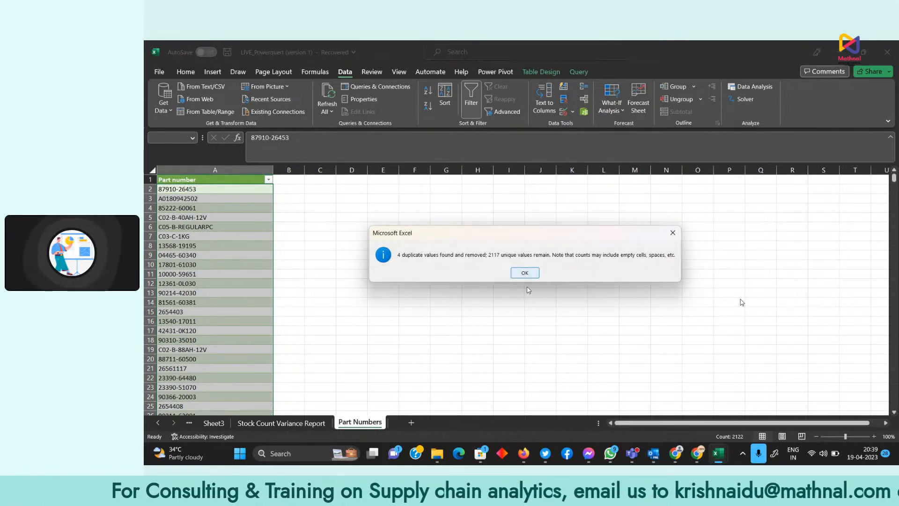
{"action": "left_click", "coordinate": [524, 273]}
{"action": "scroll", "coordinate": [212, 299], "scroll_direction": "down", "scroll_amount": 5}
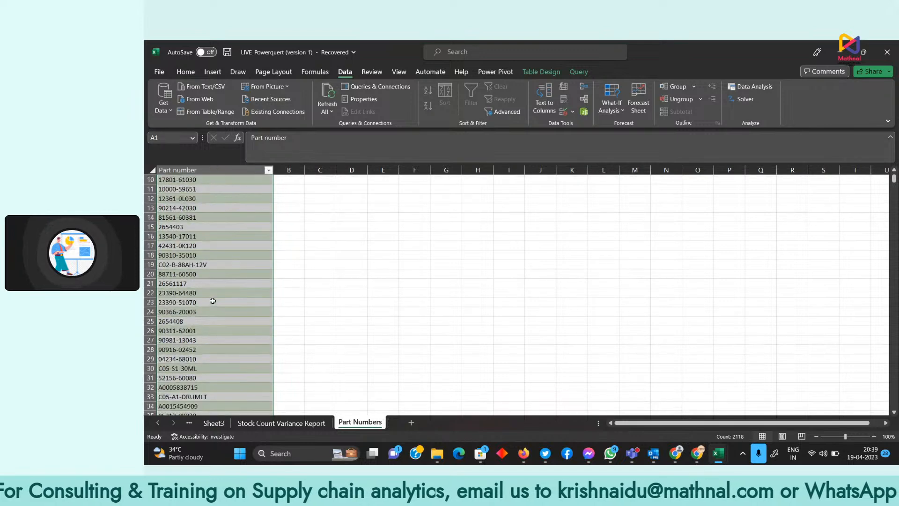
Try to relate Part number in the data model table Part Numbers to Spare Part in Stock Count Variance Report for the Sheet3 PivotTable.
{"action": "left_click", "coordinate": [214, 423]}
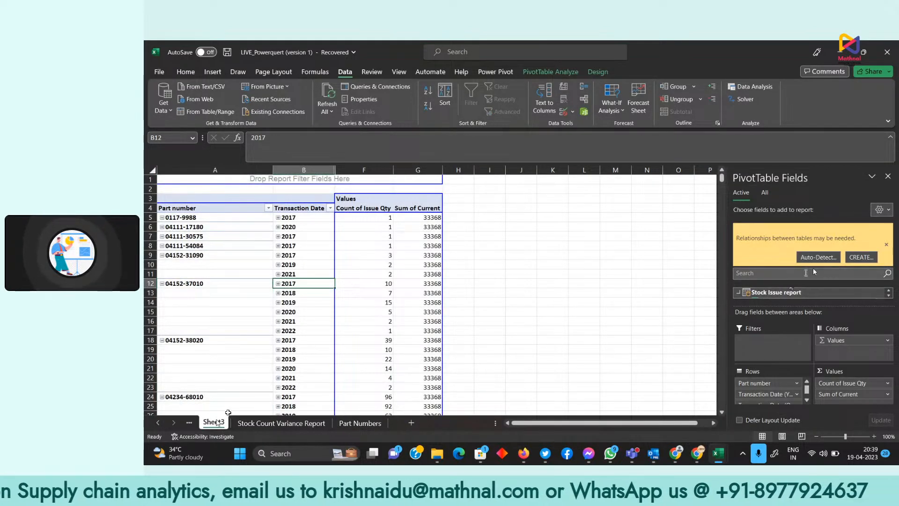
{"action": "left_click", "coordinate": [861, 257]}
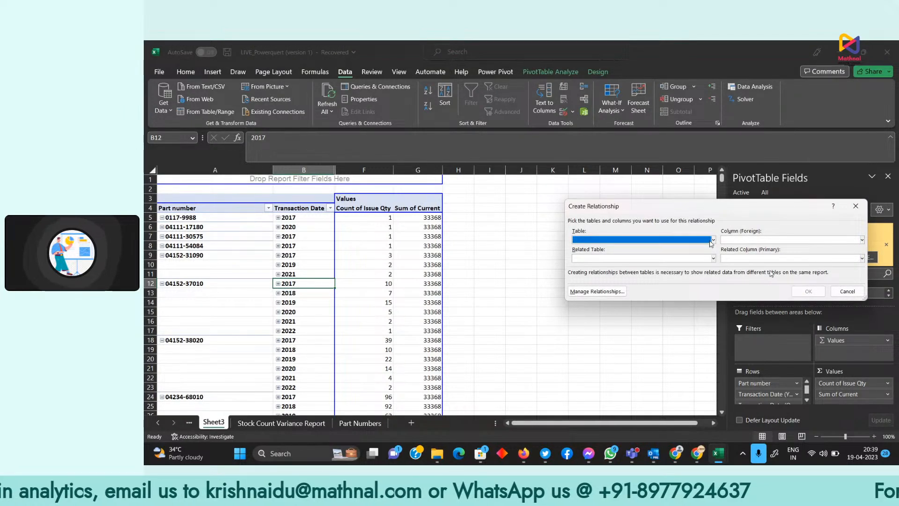
{"action": "left_click", "coordinate": [712, 240]}
{"action": "left_click", "coordinate": [643, 253]}
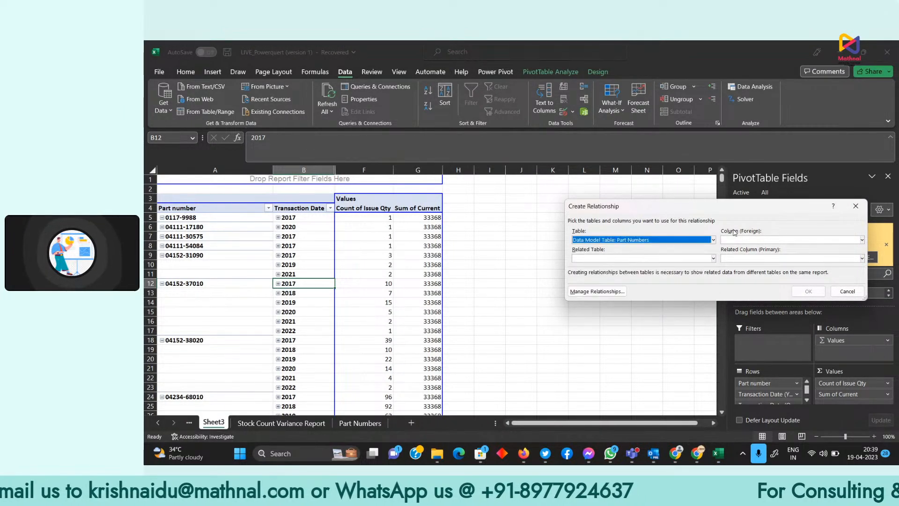
{"action": "left_click", "coordinate": [680, 261]}
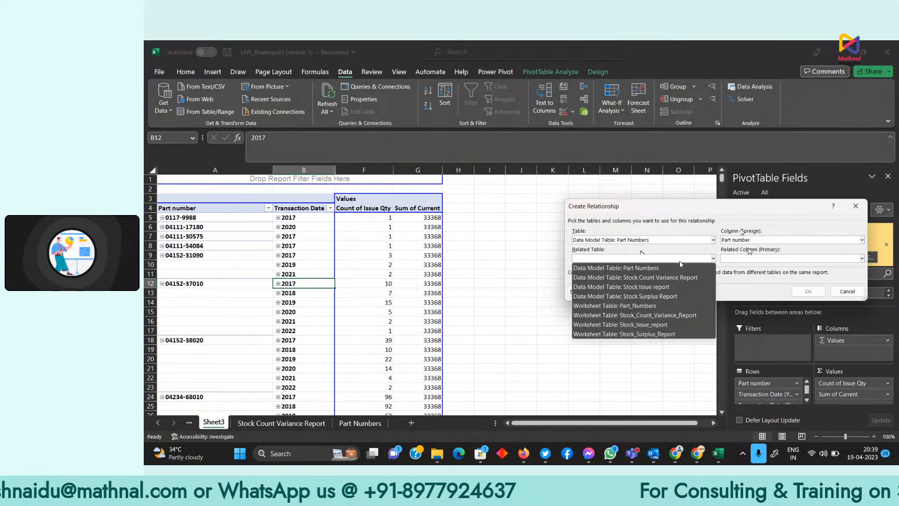
{"action": "left_click", "coordinate": [664, 277]}
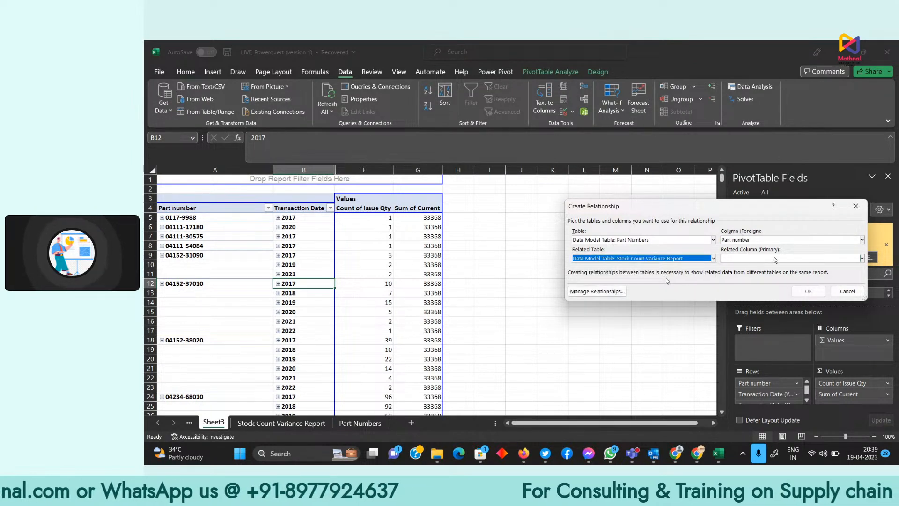
{"action": "left_click", "coordinate": [862, 258]}
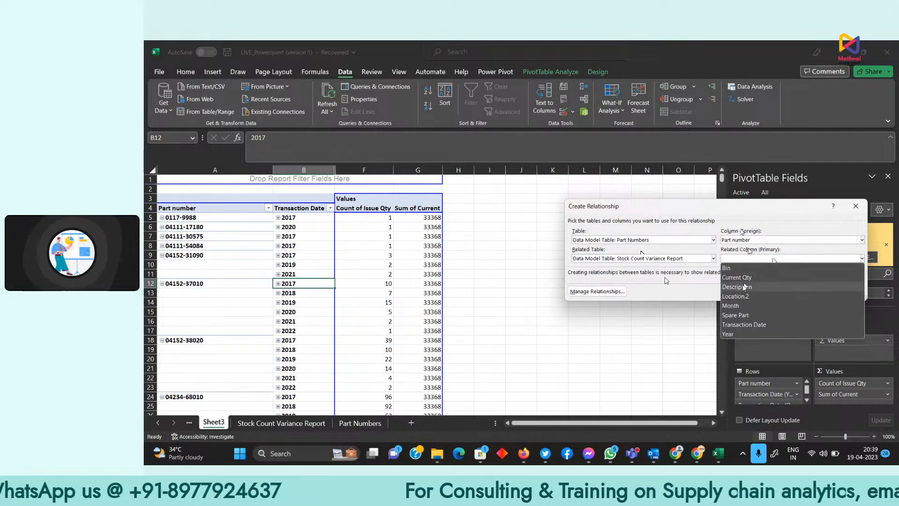
{"action": "left_click", "coordinate": [746, 315]}
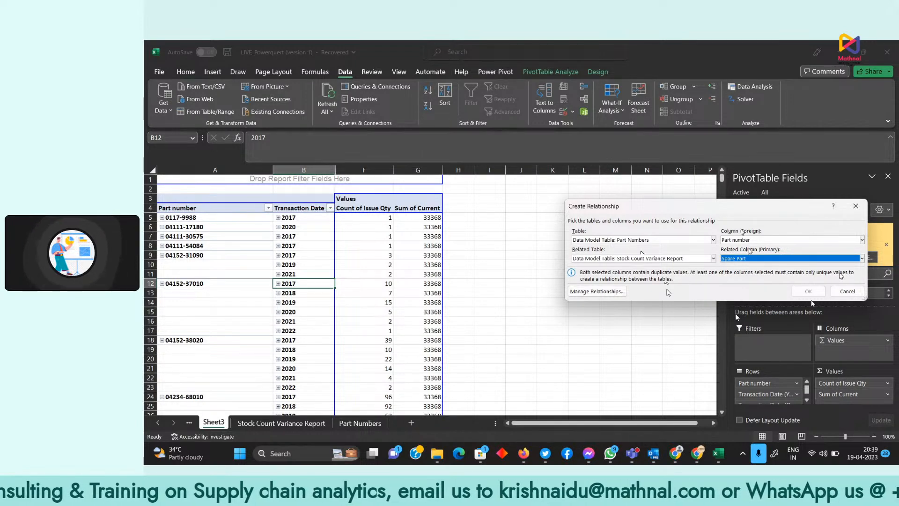
{"action": "left_click", "coordinate": [846, 291]}
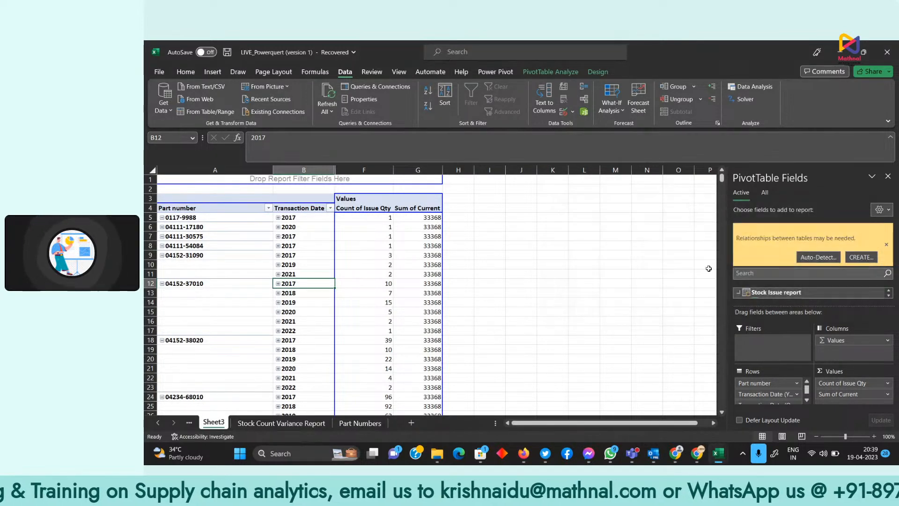
Save the recovered workbook in the Excel folder under the name LIVE_Powerquert (version 1).xlsb with the Excel Workbook file type.
{"action": "left_click", "coordinate": [350, 424]}
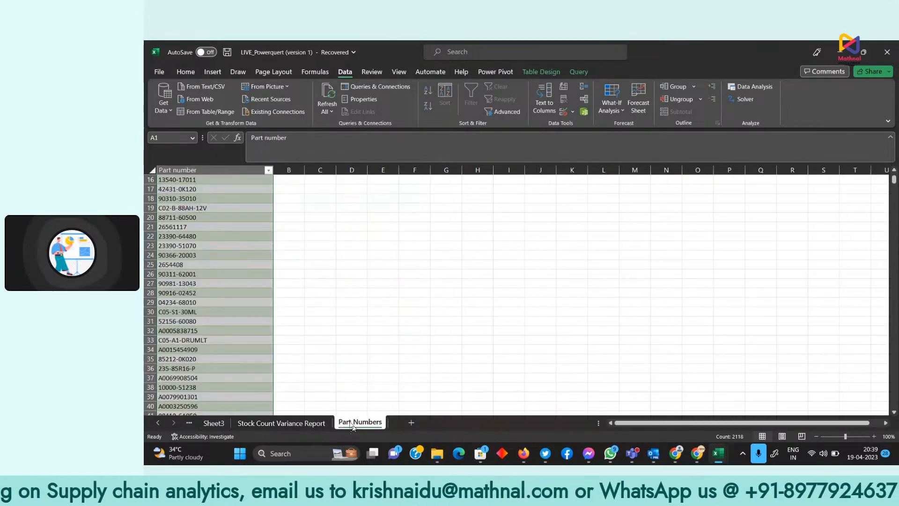
{"action": "left_click", "coordinate": [209, 54]}
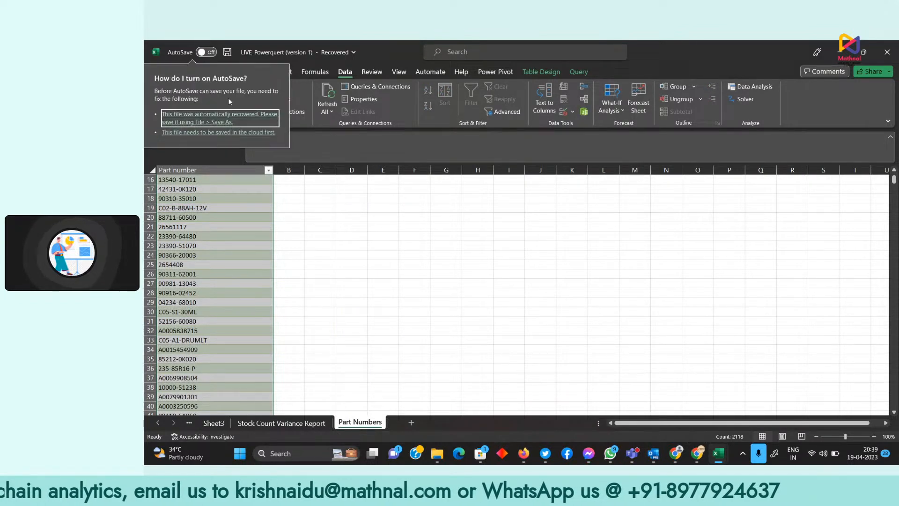
{"action": "left_click", "coordinate": [227, 52]}
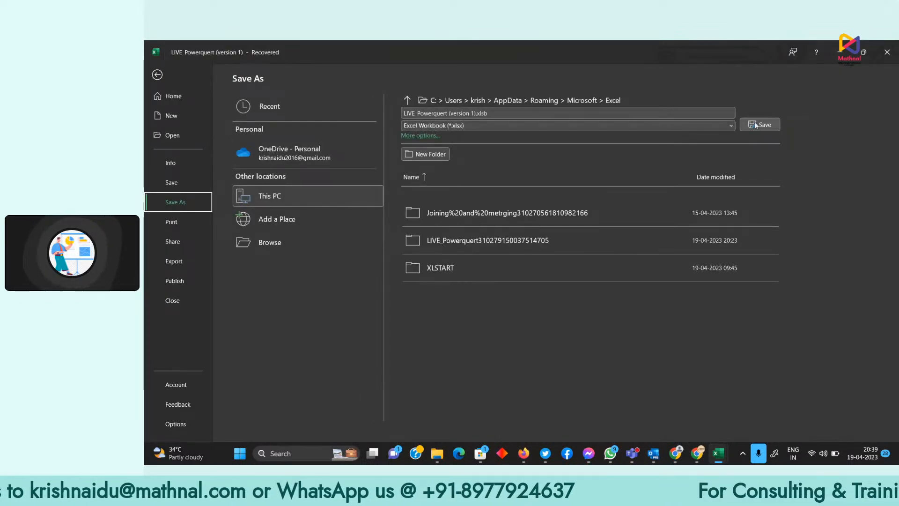
{"action": "left_click", "coordinate": [757, 125]}
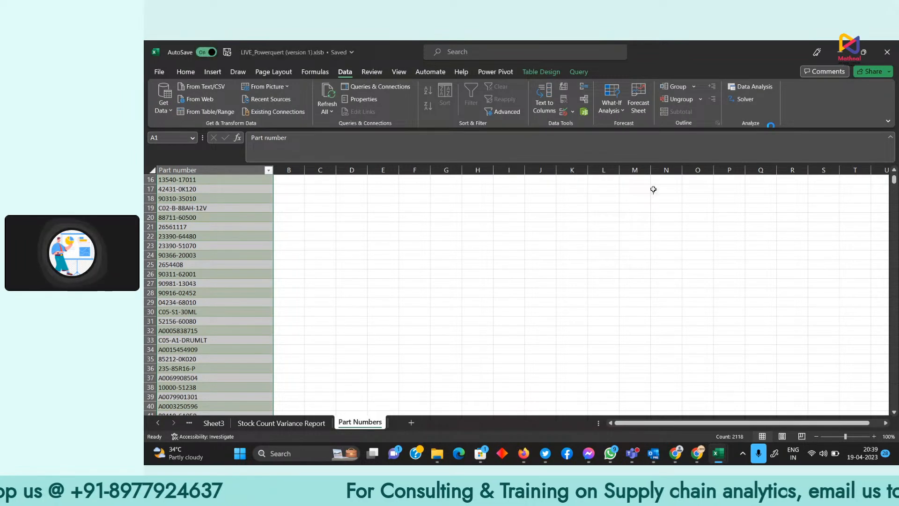
Retry the Sheet3 relationship between Part number in data model table Part Numbers and Spare Part in Stock Count Variance Report, closing the dialog without creating it.
{"action": "left_click", "coordinate": [224, 424]}
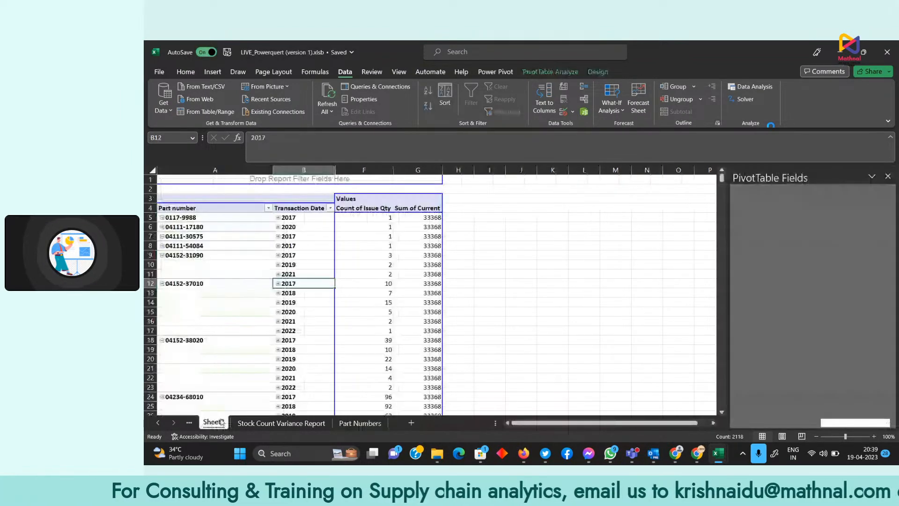
{"action": "left_click", "coordinate": [759, 256]}
{"action": "left_click", "coordinate": [692, 240]}
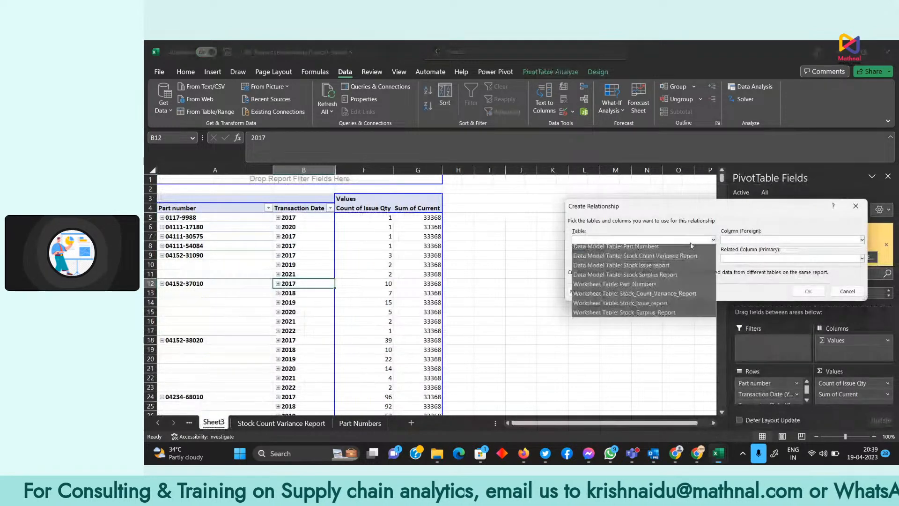
{"action": "left_click", "coordinate": [638, 247]}
{"action": "left_click", "coordinate": [749, 240]}
{"action": "left_click", "coordinate": [756, 248]}
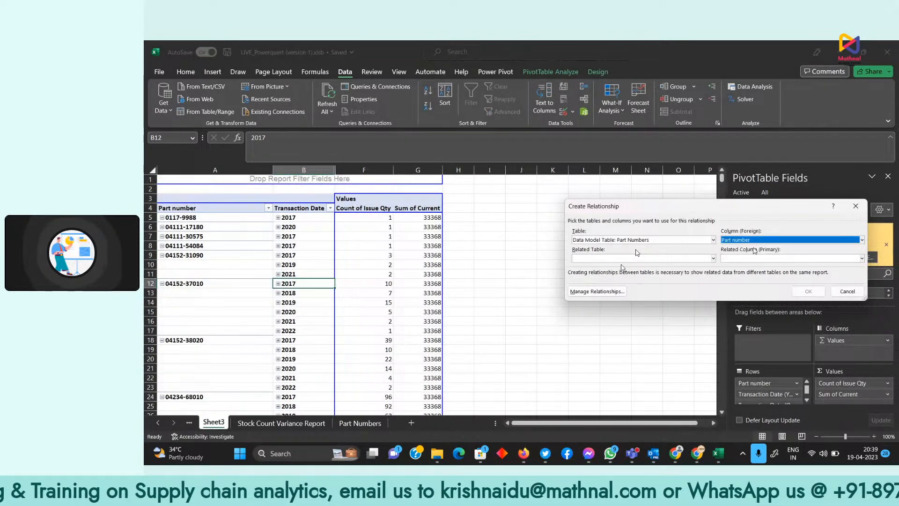
{"action": "left_click", "coordinate": [623, 258]}
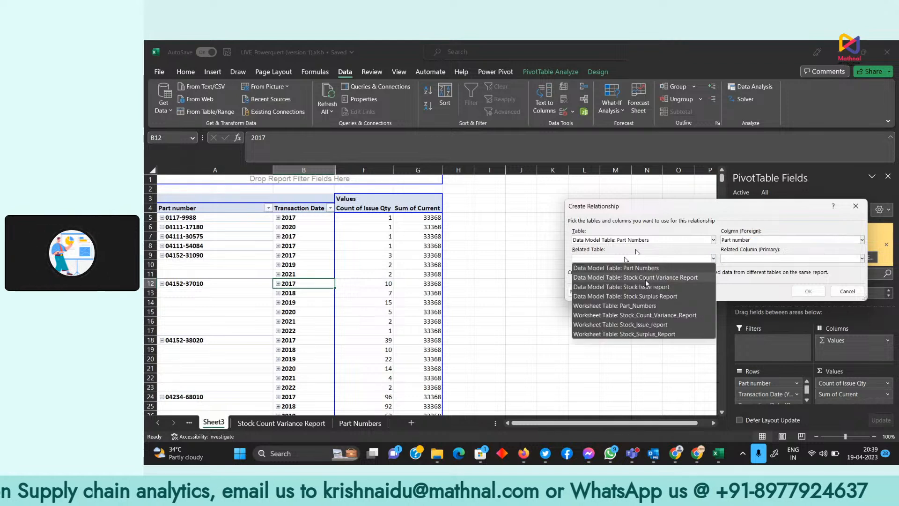
{"action": "left_click", "coordinate": [623, 273]}
{"action": "left_click", "coordinate": [780, 259]}
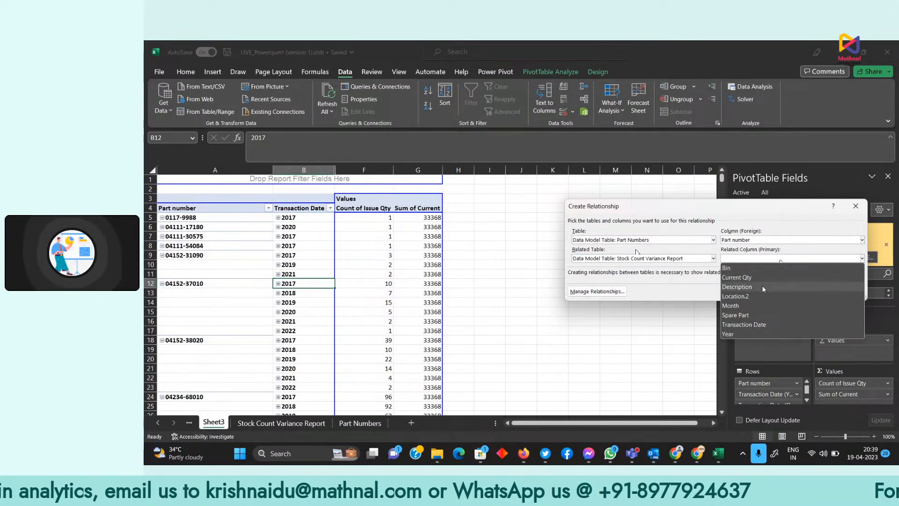
{"action": "left_click", "coordinate": [752, 314]}
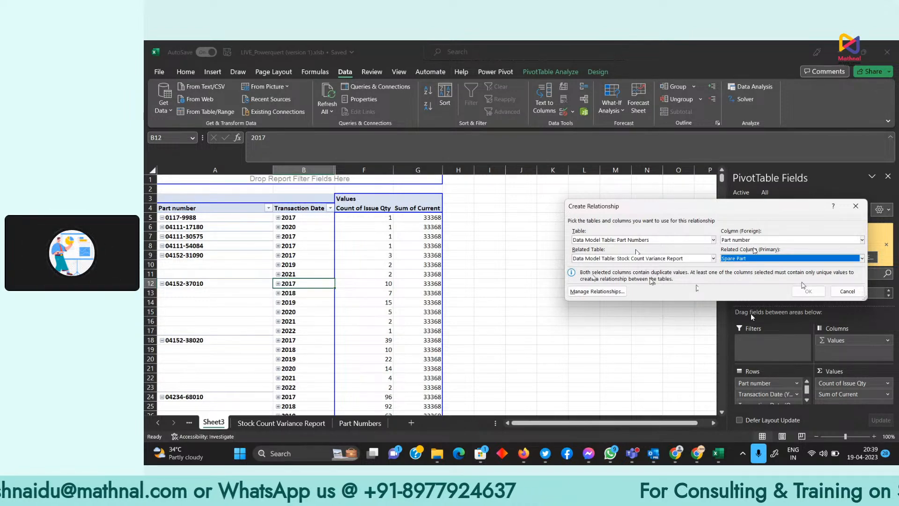
{"action": "left_click", "coordinate": [847, 292]}
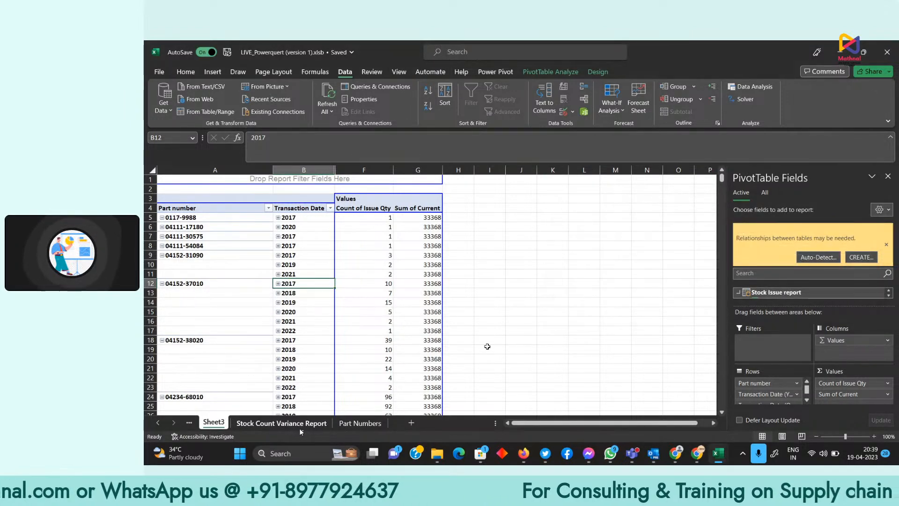
Check the Part Numbers and Stock Count Variance Report sheets, and refresh the Sheet3 PivotTable, allowing the external data connection.
{"action": "left_click", "coordinate": [361, 423]}
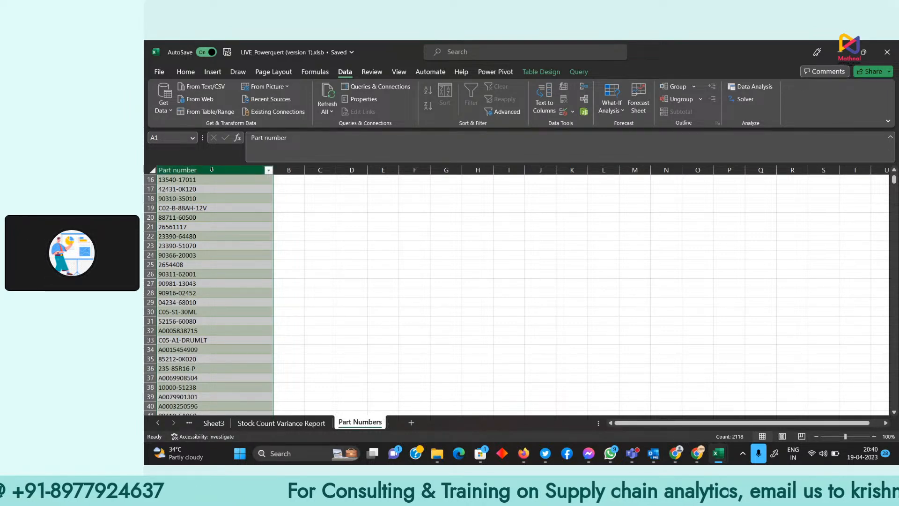
{"action": "left_click", "coordinate": [282, 423]}
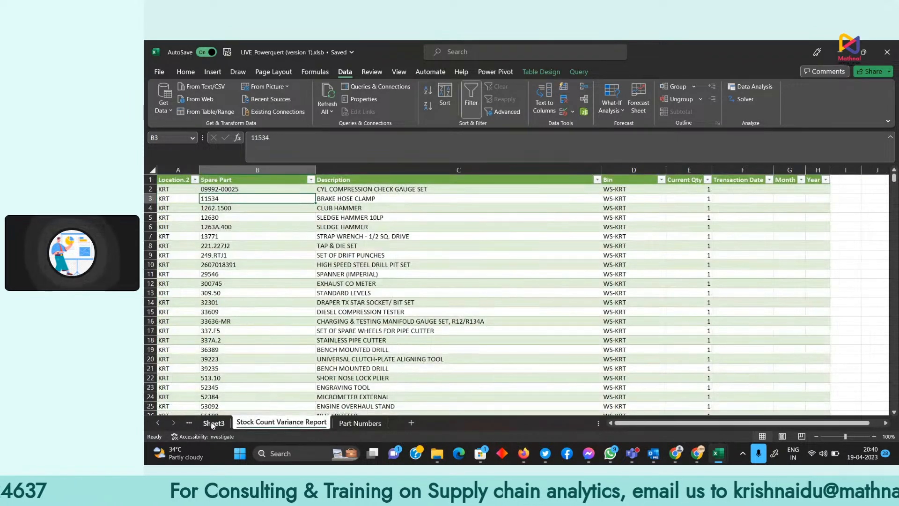
{"action": "left_click", "coordinate": [214, 423]}
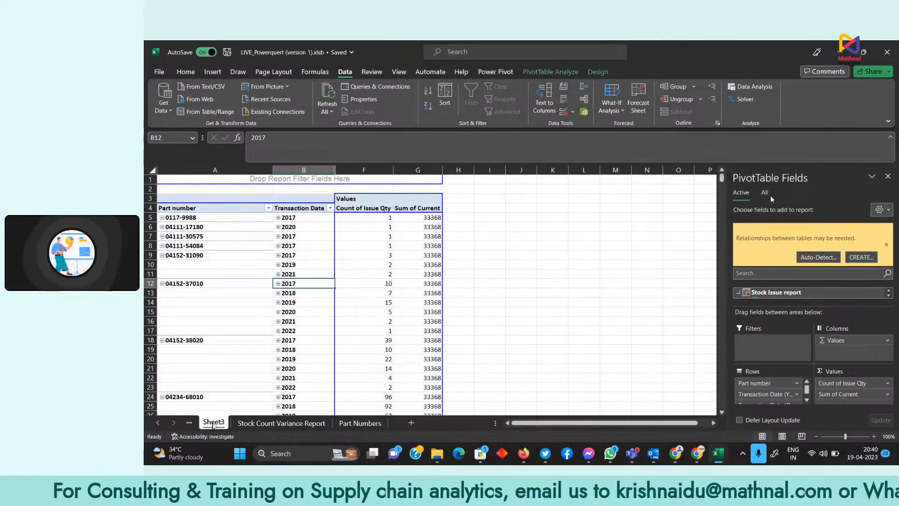
{"action": "left_click", "coordinate": [564, 73]}
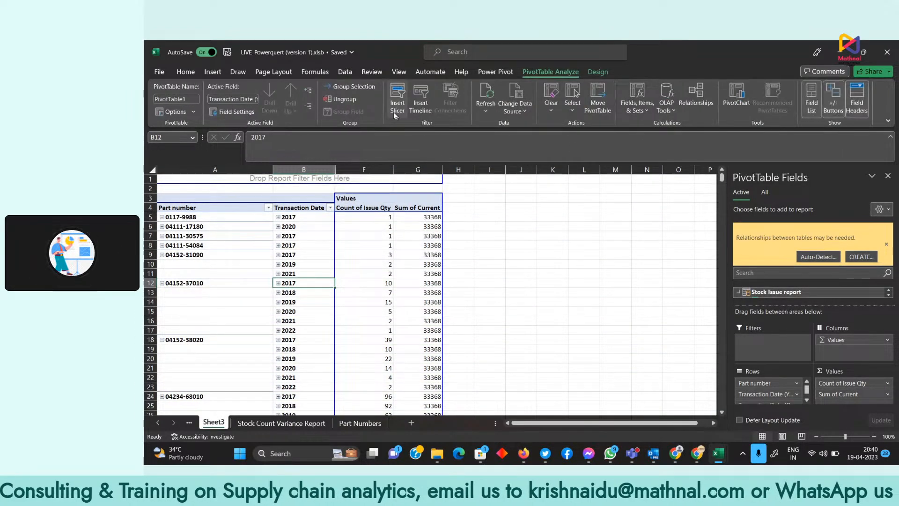
{"action": "left_click", "coordinate": [479, 112]}
{"action": "left_click", "coordinate": [501, 125]}
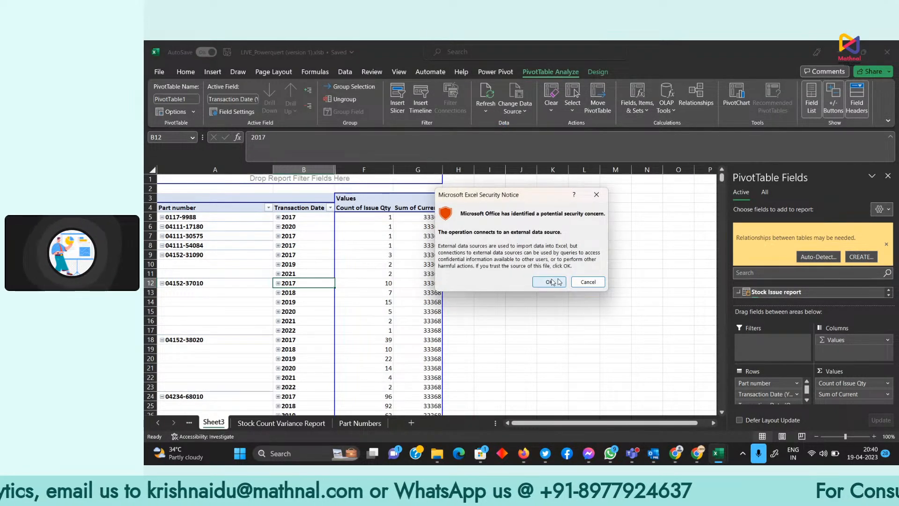
{"action": "left_click", "coordinate": [552, 282]}
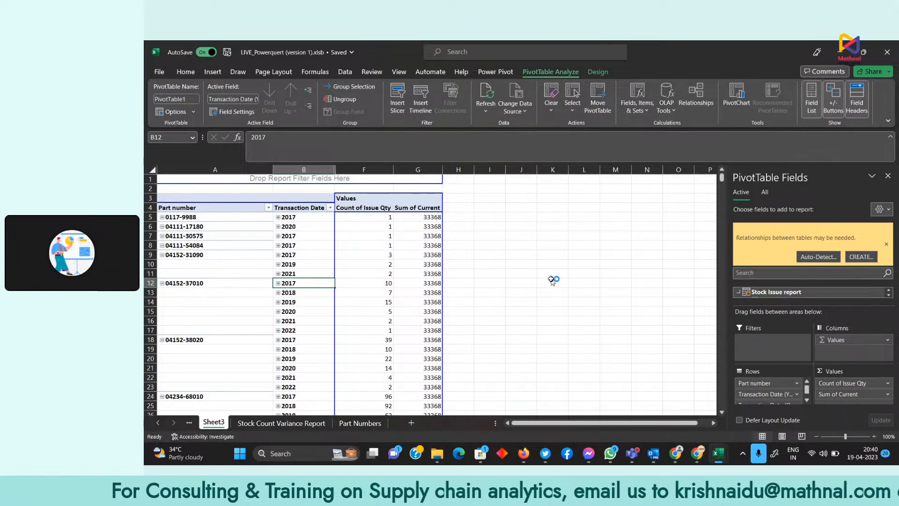
Try again to relate Part number in data model table Part Numbers to Spare Part in data model table Stock Count Variance Report, then cancel.
{"action": "left_click", "coordinate": [862, 257]}
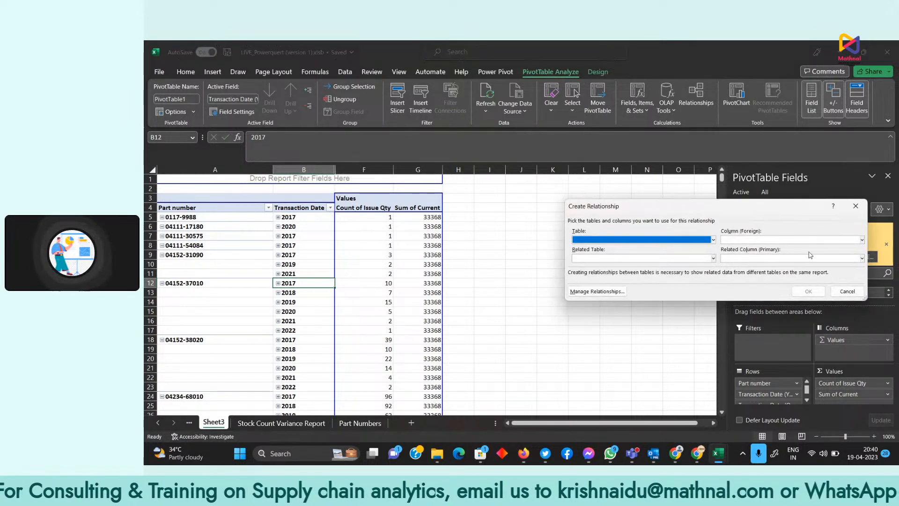
{"action": "left_click", "coordinate": [634, 240]}
{"action": "left_click", "coordinate": [618, 249]}
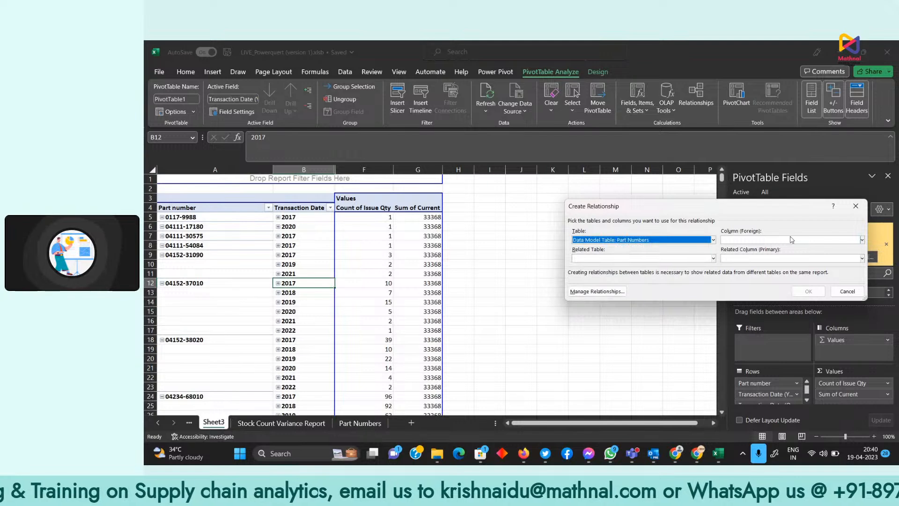
{"action": "left_click", "coordinate": [792, 240]}
{"action": "left_click", "coordinate": [777, 252]}
{"action": "left_click", "coordinate": [703, 258]}
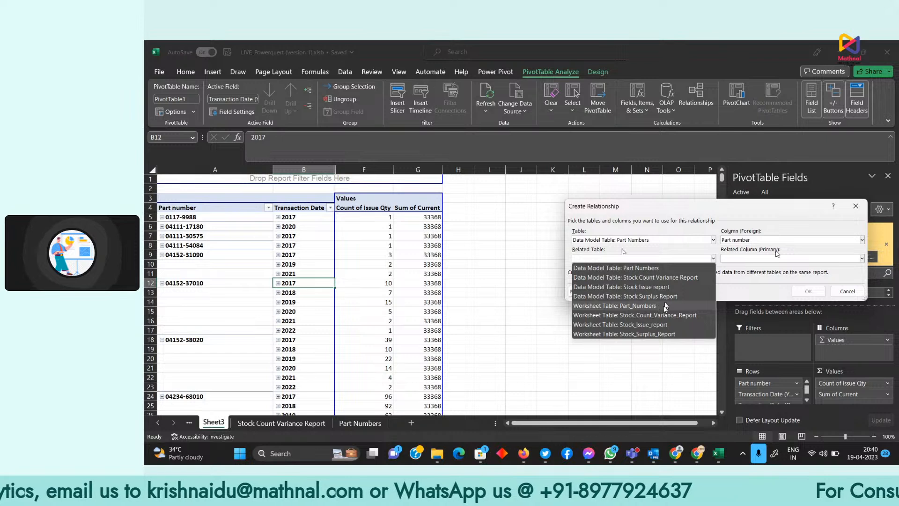
{"action": "left_click", "coordinate": [682, 278]}
{"action": "left_click", "coordinate": [769, 259]}
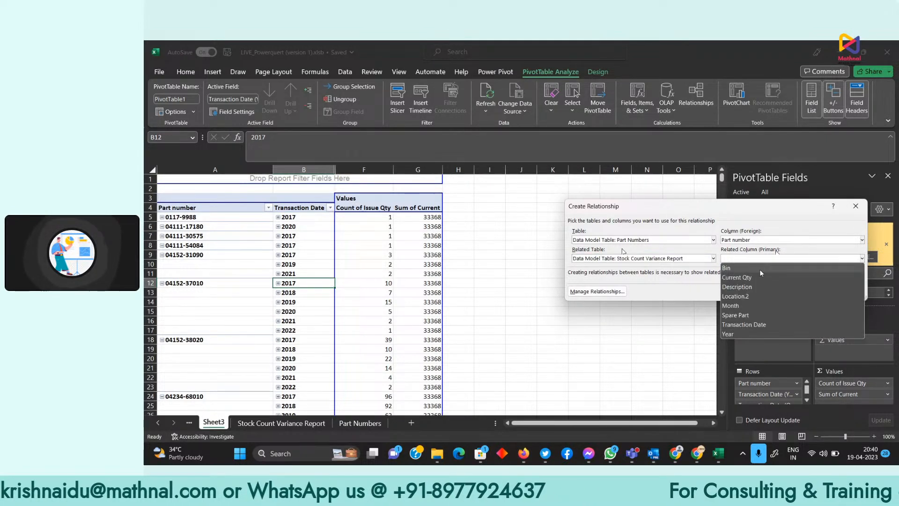
{"action": "left_click", "coordinate": [741, 314]}
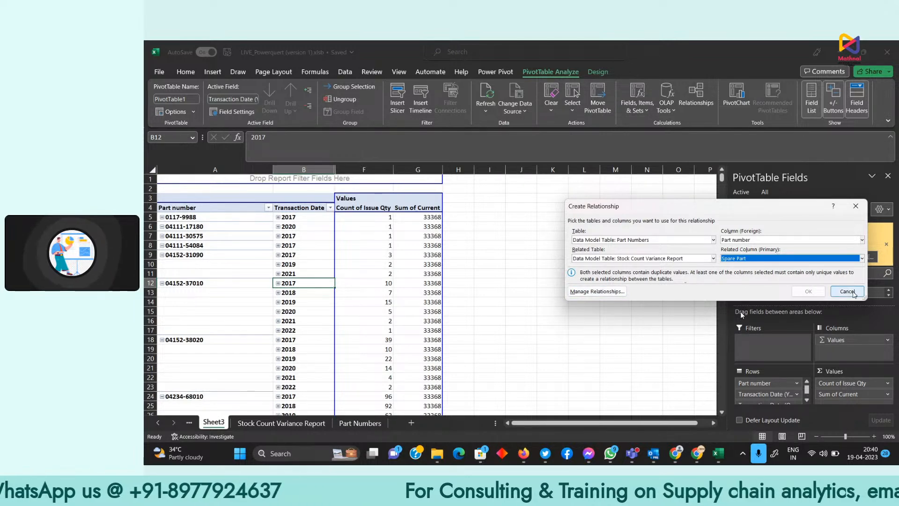
{"action": "left_click", "coordinate": [847, 291]}
Try to relate Part number in data model table Part Numbers to Part number in data model table Stock Surplus Report, then cancel.
{"action": "left_click", "coordinate": [861, 257]}
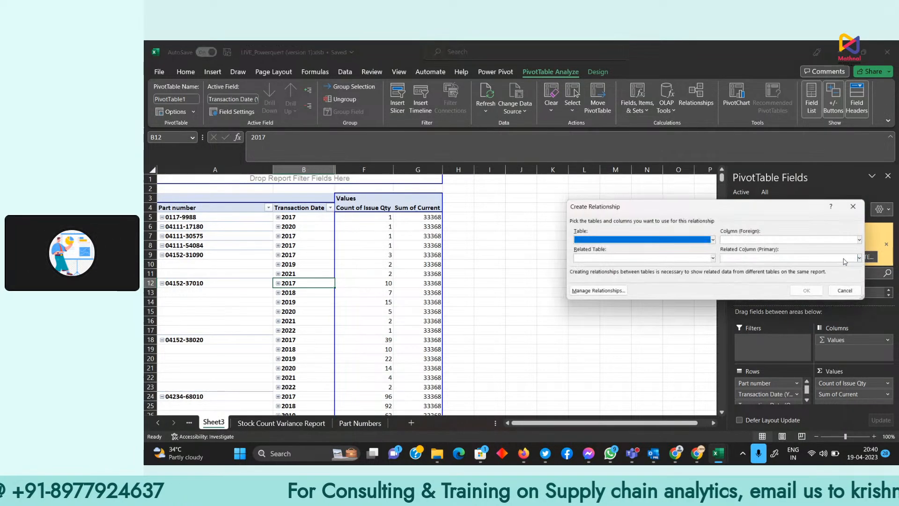
{"action": "left_click", "coordinate": [699, 241]}
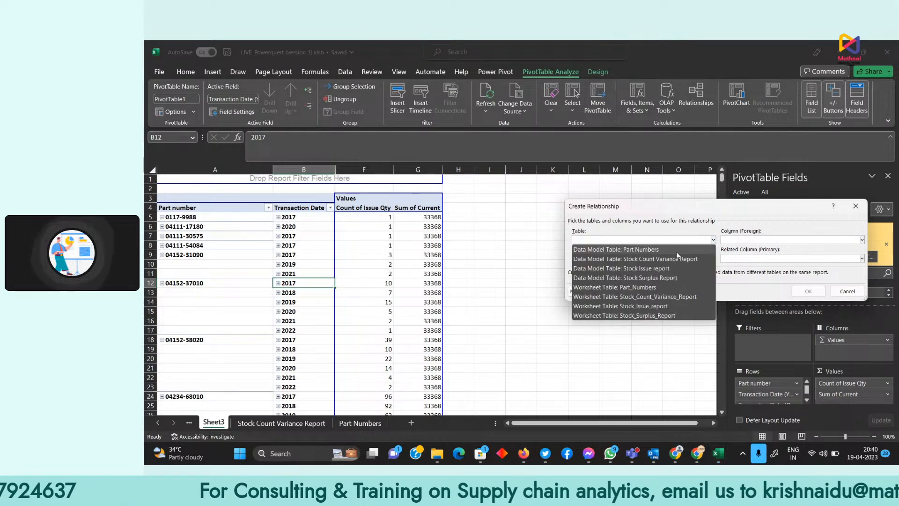
{"action": "left_click", "coordinate": [651, 249]}
{"action": "left_click", "coordinate": [779, 243]}
{"action": "left_click", "coordinate": [767, 255]}
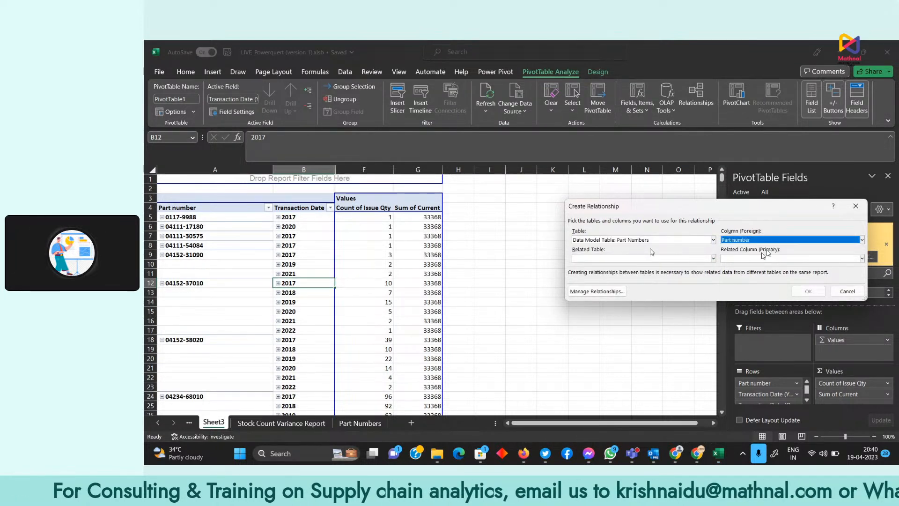
{"action": "left_click", "coordinate": [655, 258]}
{"action": "left_click", "coordinate": [655, 297]}
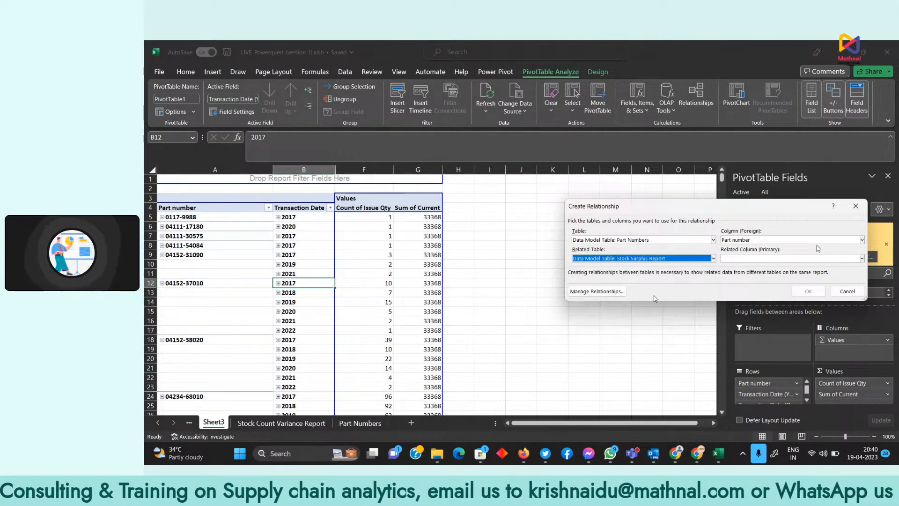
{"action": "left_click", "coordinate": [792, 259]}
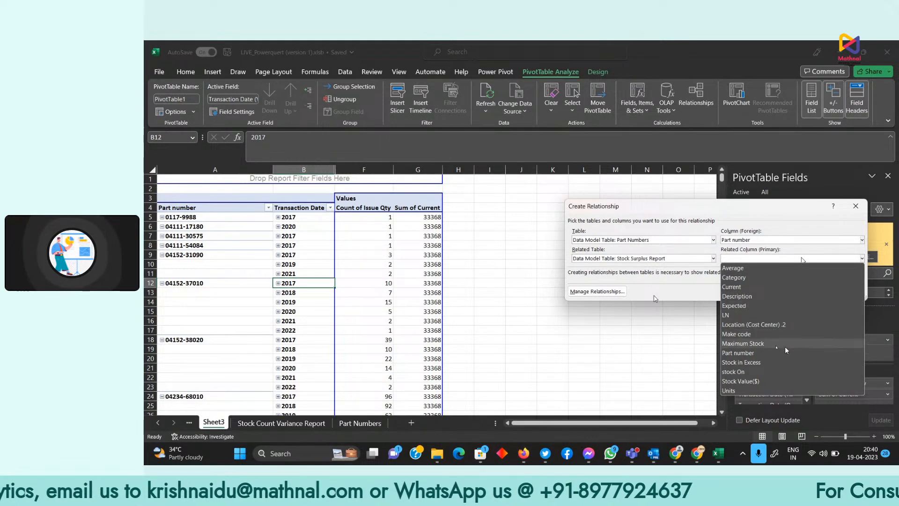
{"action": "left_click", "coordinate": [775, 352]}
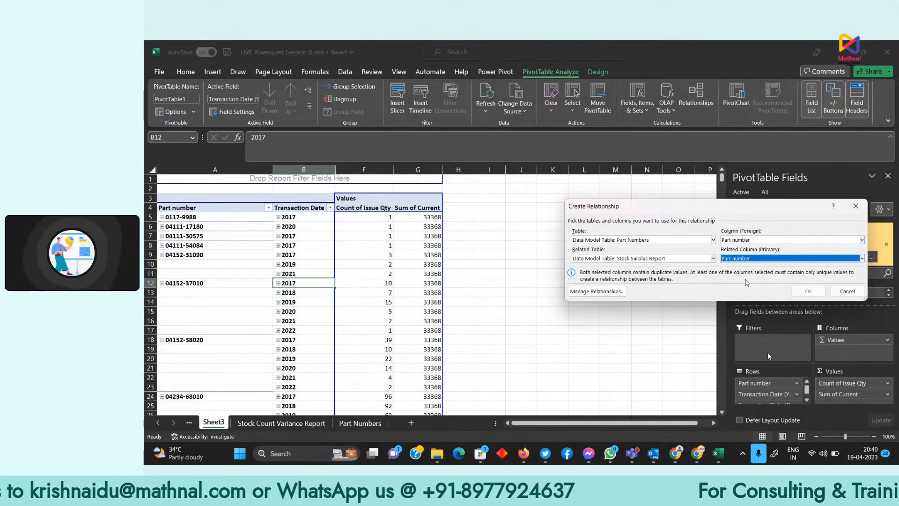
{"action": "left_click", "coordinate": [848, 291]}
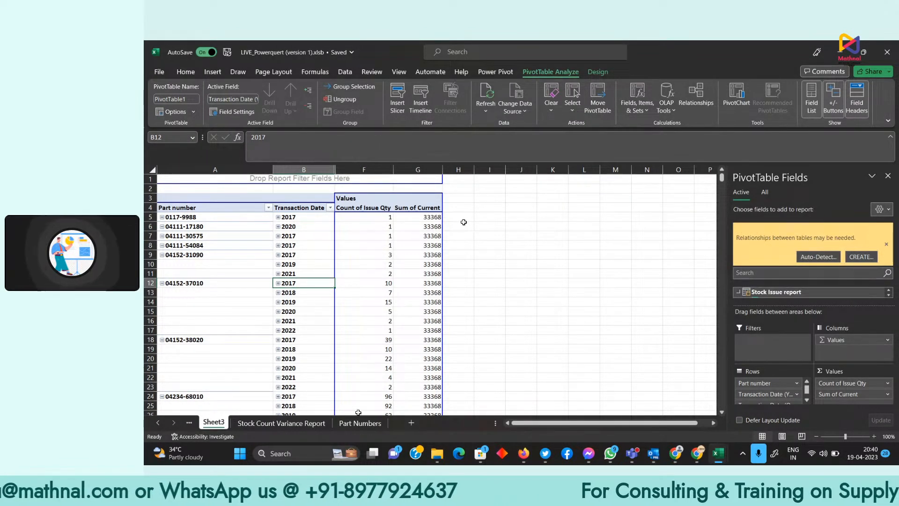
Look through the Part number column on the Part Numbers sheet for repeated entries, and return to the first row.
{"action": "left_click", "coordinate": [360, 423]}
{"action": "left_click", "coordinate": [211, 264]}
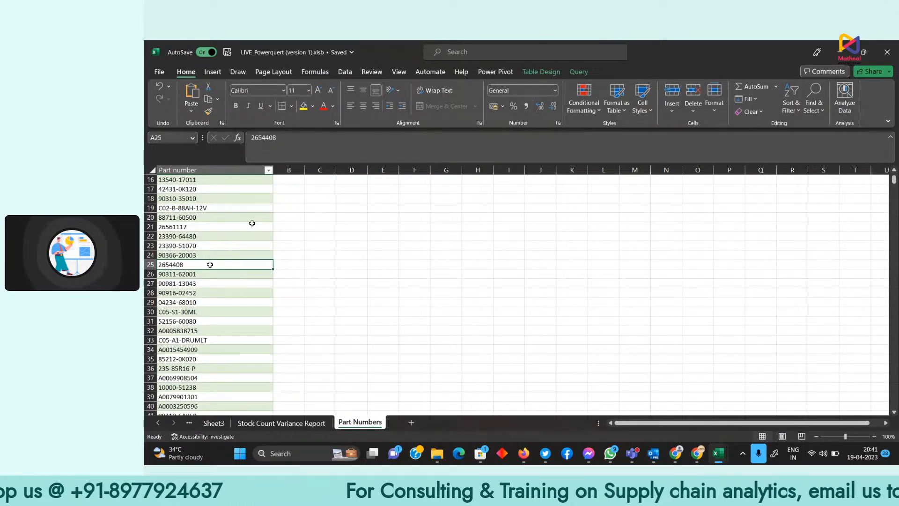
{"action": "scroll", "coordinate": [252, 224], "scroll_direction": "down", "scroll_amount": 5}
{"action": "scroll", "coordinate": [252, 221], "scroll_direction": "down", "scroll_amount": 5}
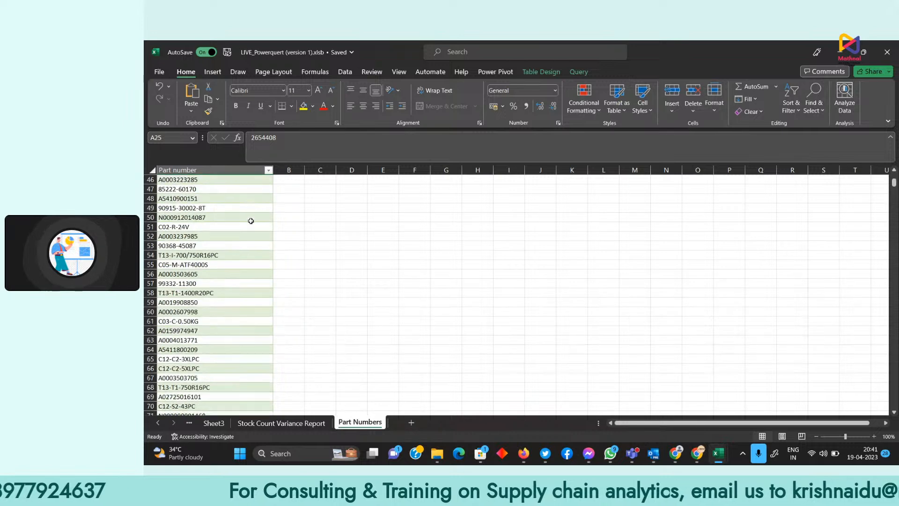
{"action": "scroll", "coordinate": [251, 220], "scroll_direction": "down", "scroll_amount": 4}
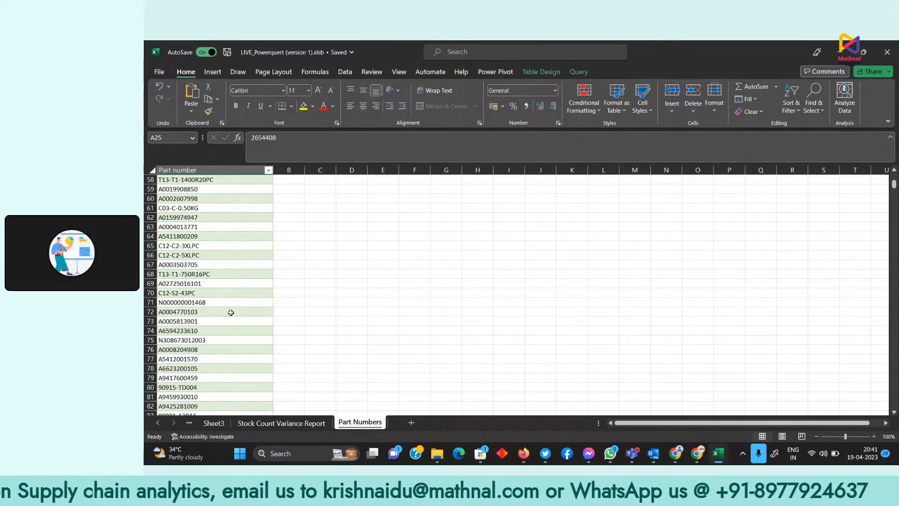
{"action": "scroll", "coordinate": [234, 309], "scroll_direction": "down", "scroll_amount": 3}
{"action": "scroll", "coordinate": [235, 309], "scroll_direction": "down", "scroll_amount": 2}
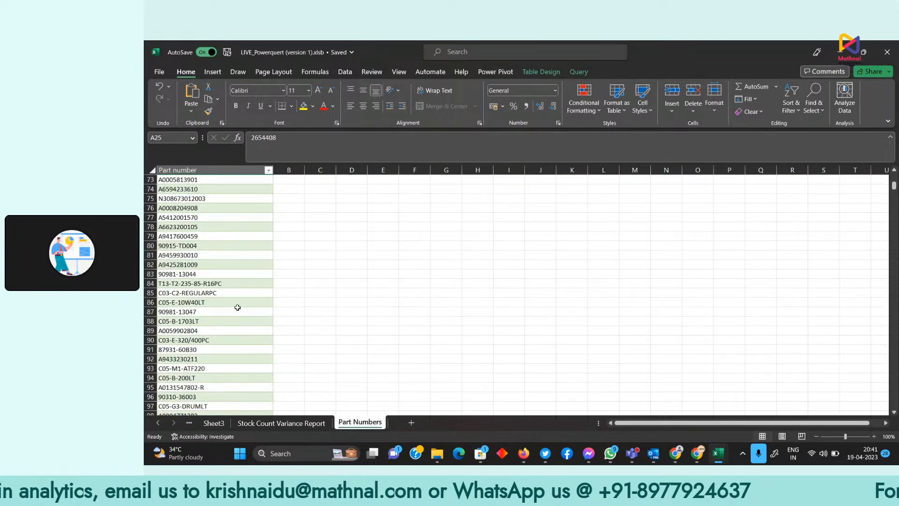
{"action": "scroll", "coordinate": [238, 307], "scroll_direction": "down", "scroll_amount": 4}
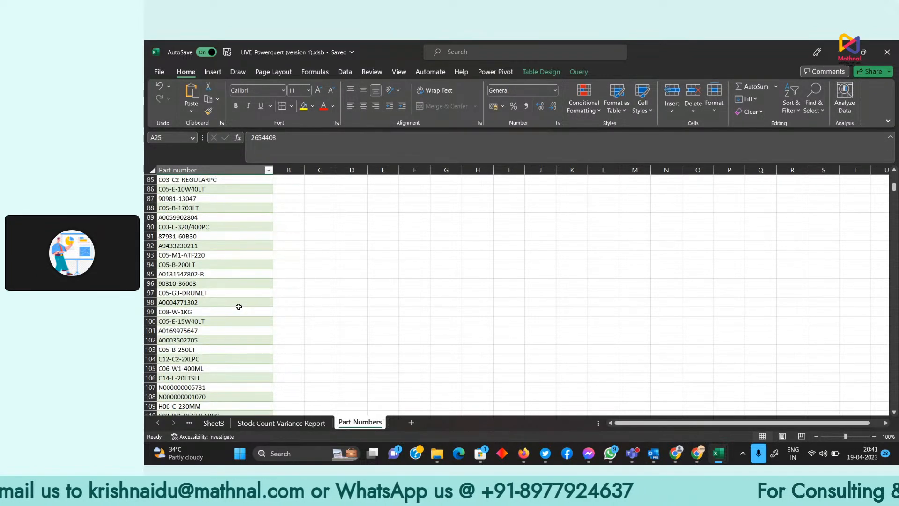
{"action": "scroll", "coordinate": [239, 306], "scroll_direction": "down", "scroll_amount": 17}
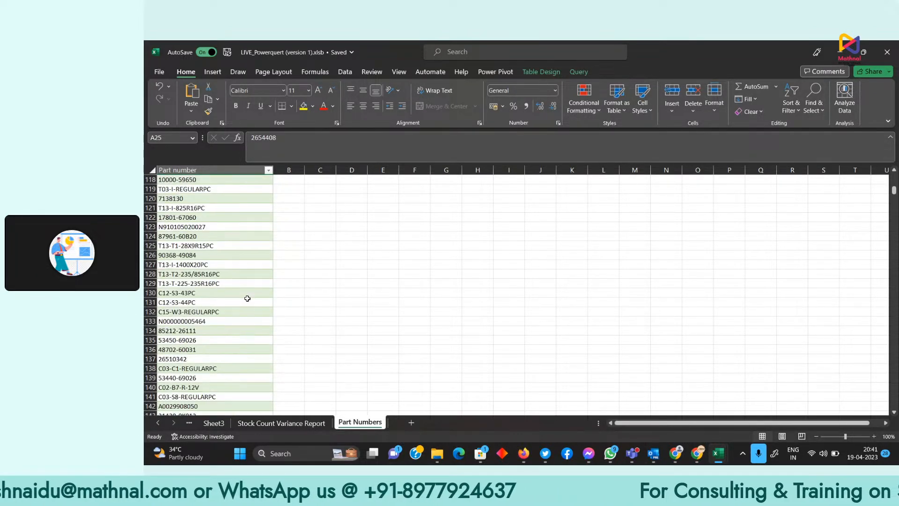
{"action": "scroll", "coordinate": [247, 298], "scroll_direction": "down", "scroll_amount": 20}
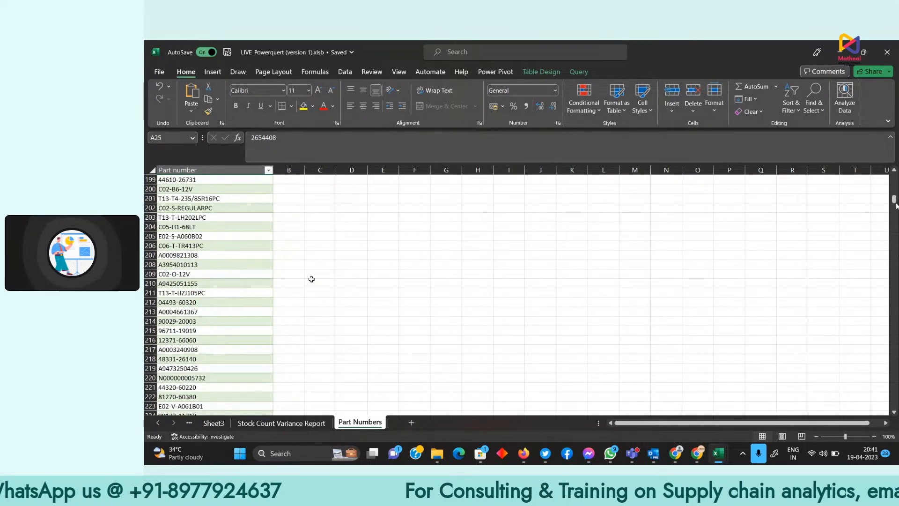
{"action": "left_click_drag", "start_coordinate": [895, 201], "coordinate": [894, 181]}
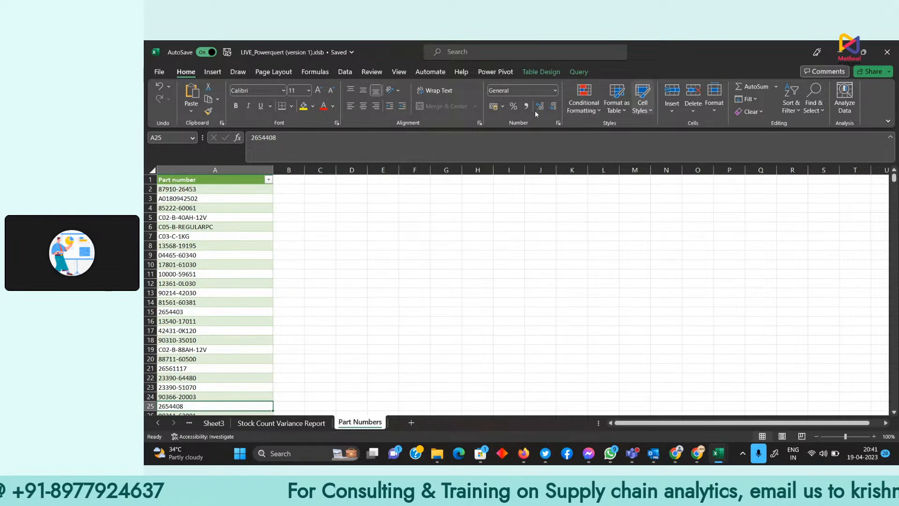
Add a duplicate-check column beside Part number, starting in B2, with the formula =COUNTIF([Part number],[@[Part number]]).
{"action": "left_click", "coordinate": [289, 186]}
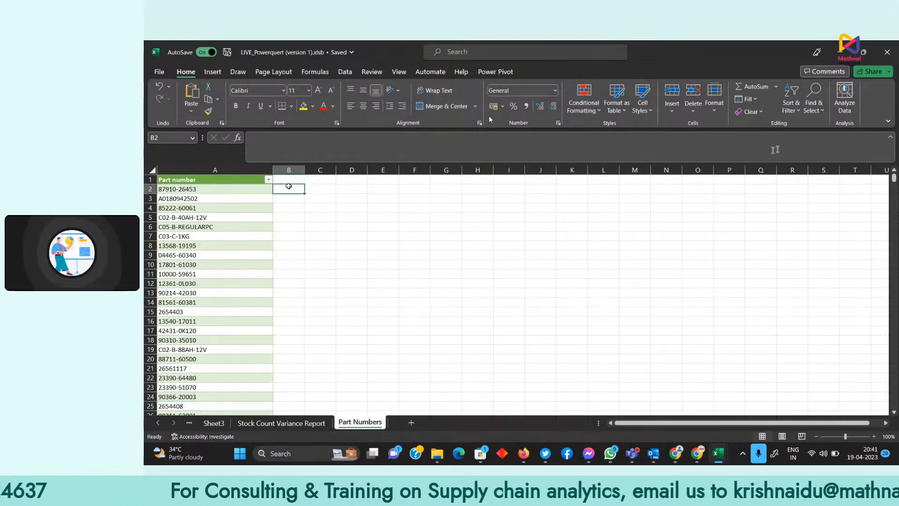
{"action": "type", "text": "=cou"}
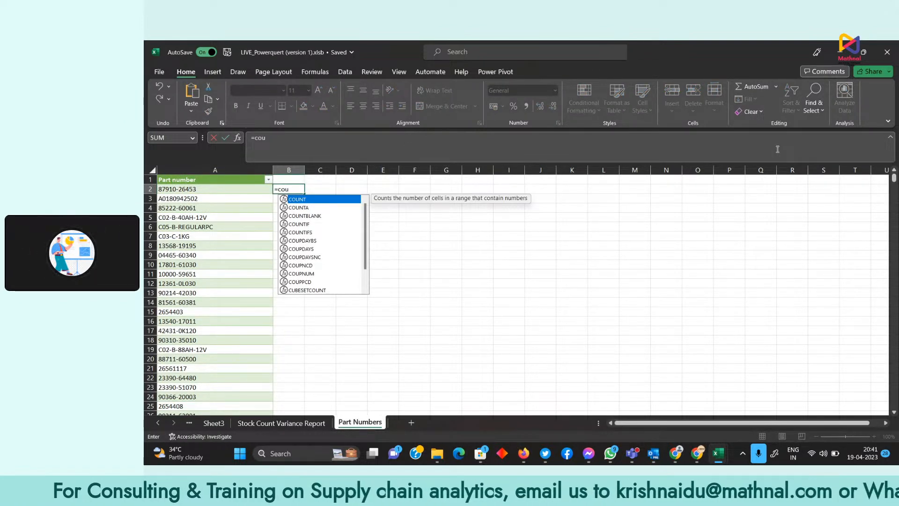
{"action": "type", "text": "ti"}
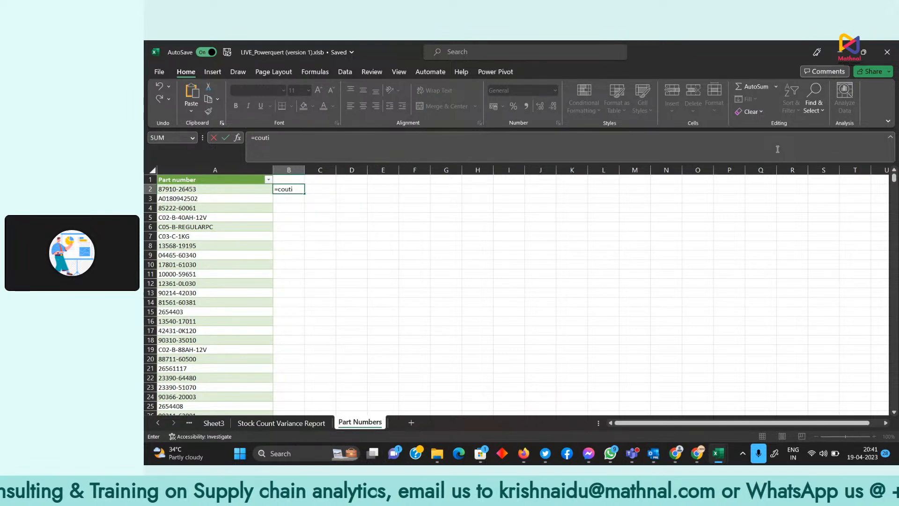
{"action": "key", "text": "BackSpace"}
{"action": "key", "text": "BackSpace"}
{"action": "type", "text": "ntif"}
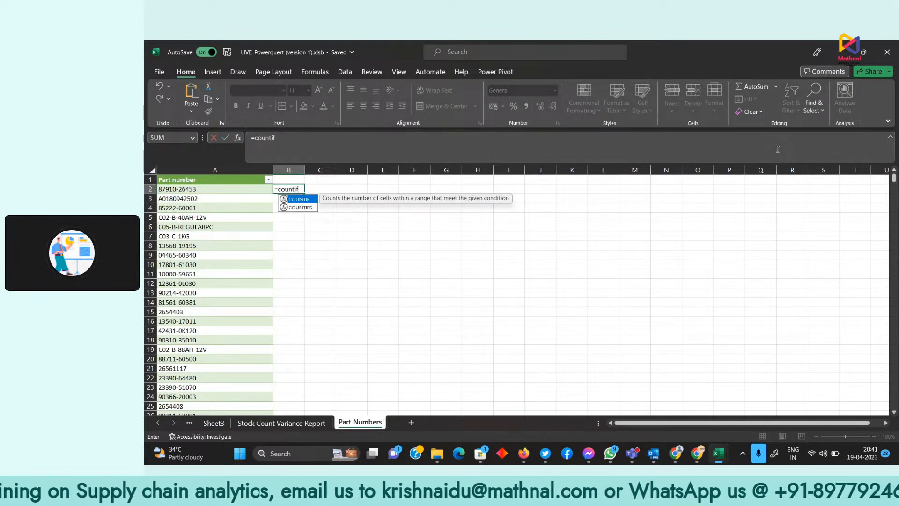
{"action": "type", "text": "("}
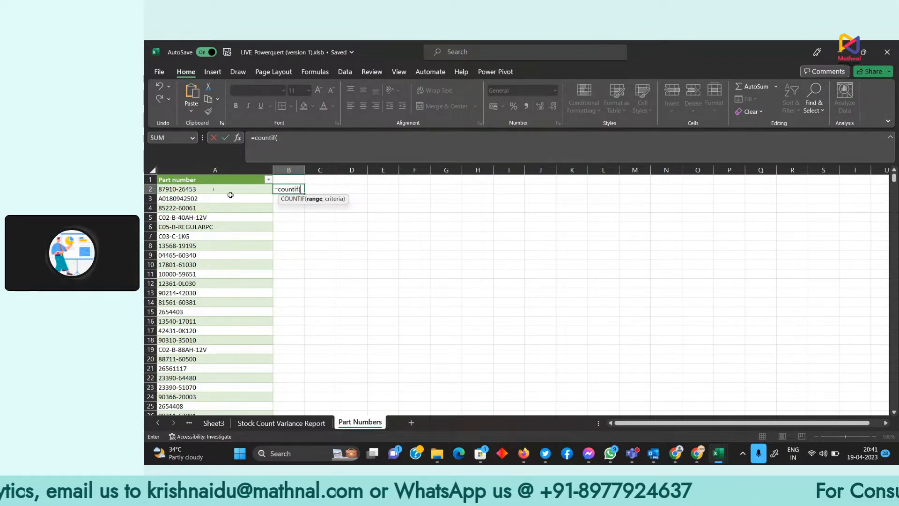
{"action": "left_click", "coordinate": [216, 189]}
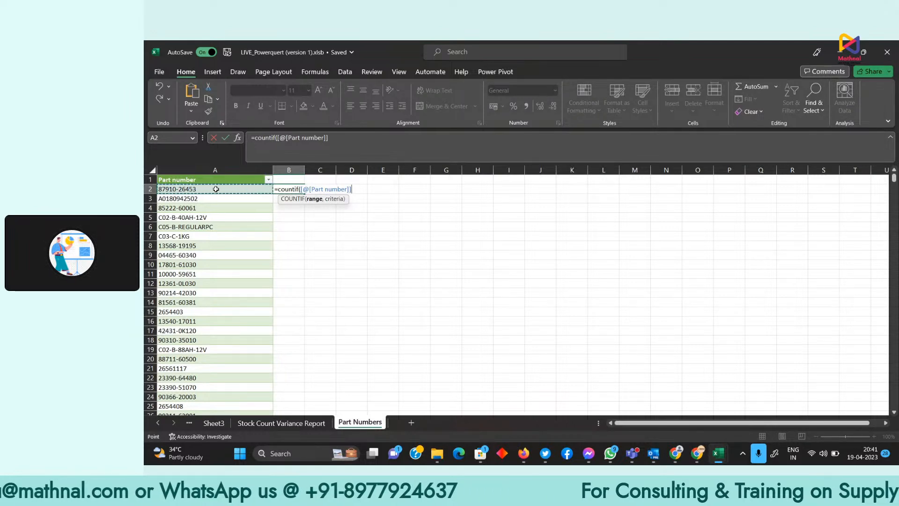
{"action": "key", "text": "ctrl+shift+Down"}
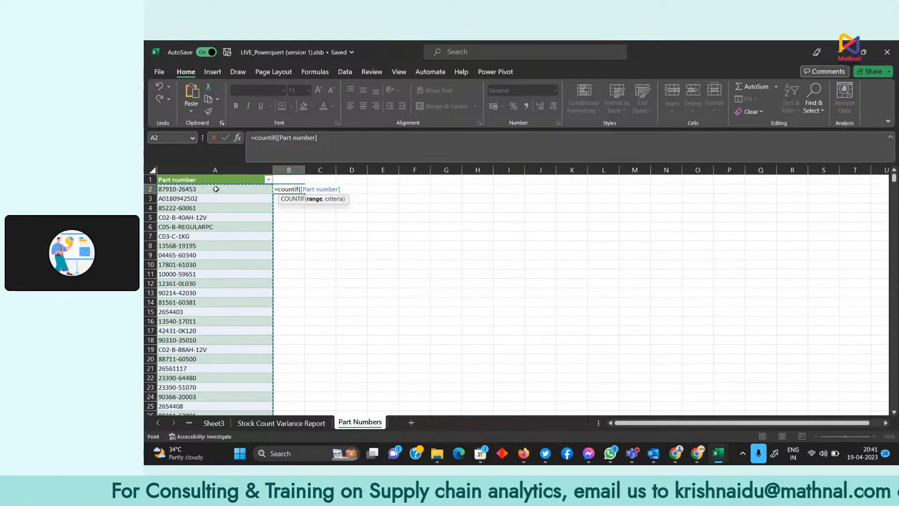
{"action": "type", "text": ","}
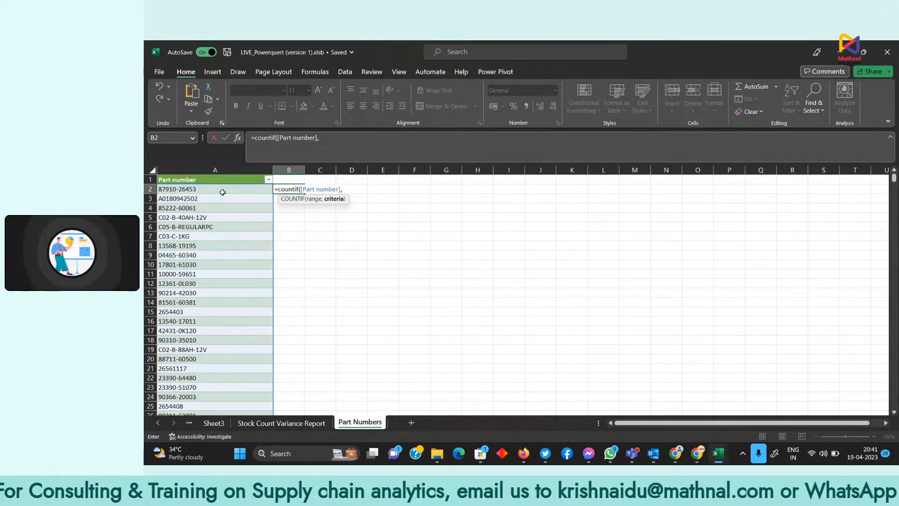
{"action": "left_click", "coordinate": [222, 192]}
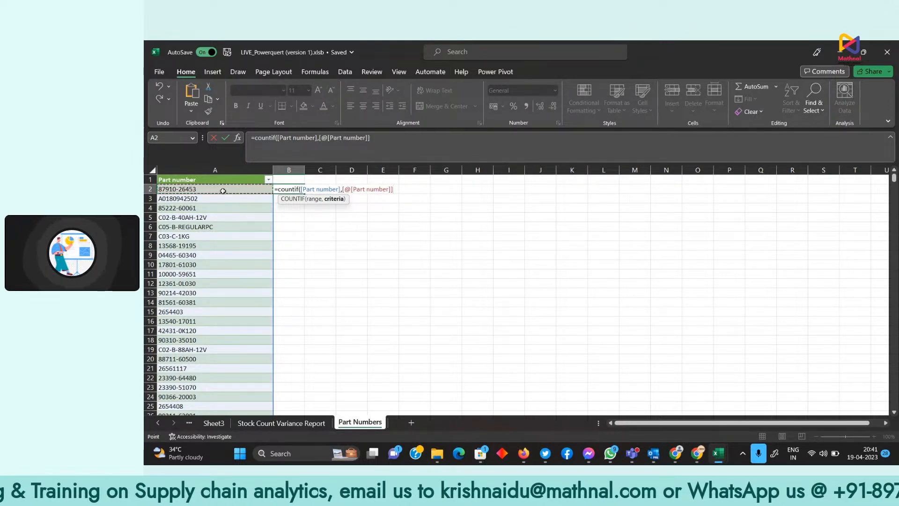
{"action": "key", "text": "Return"}
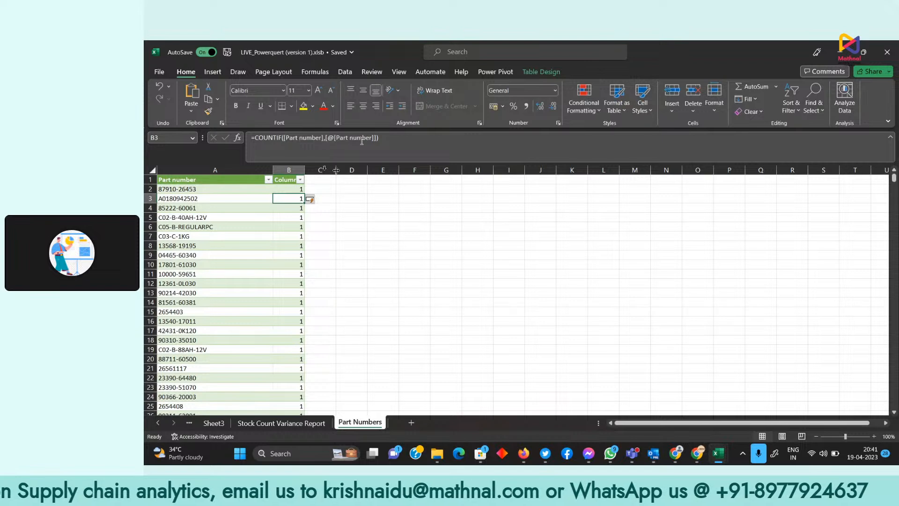
Check the distinct values in the COUNTIF column's filter list without filtering, and inspect the part number rows and their formula.
{"action": "left_click", "coordinate": [300, 180]}
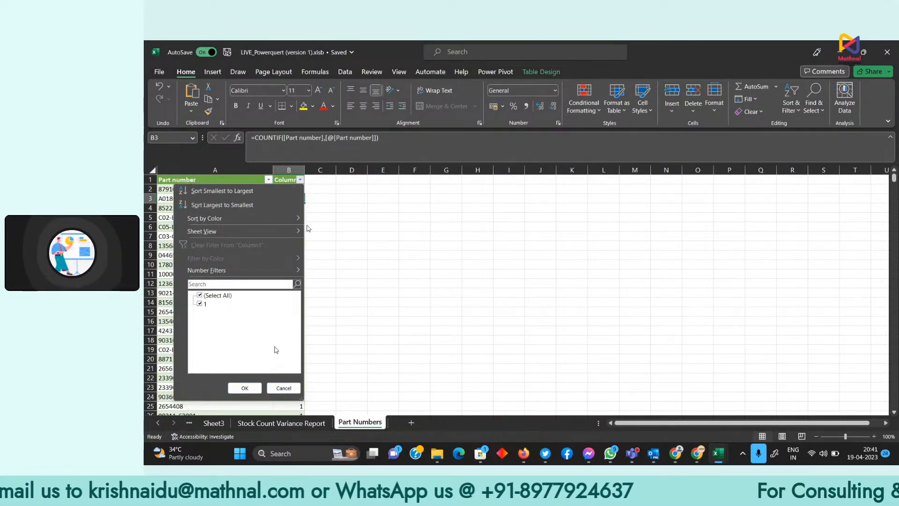
{"action": "left_click", "coordinate": [282, 387]}
{"action": "left_click", "coordinate": [188, 190]}
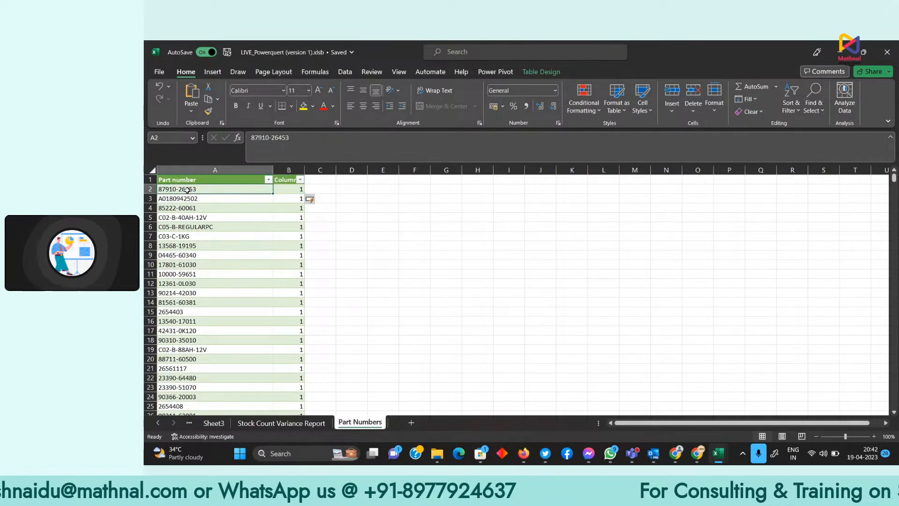
{"action": "scroll", "coordinate": [258, 218], "scroll_direction": "down", "scroll_amount": 5}
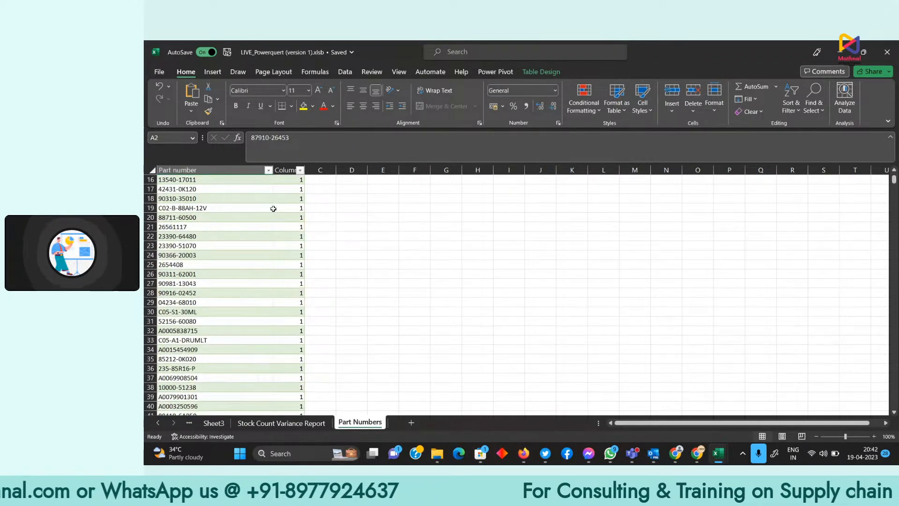
{"action": "left_click", "coordinate": [300, 171]}
{"action": "left_click", "coordinate": [283, 376]}
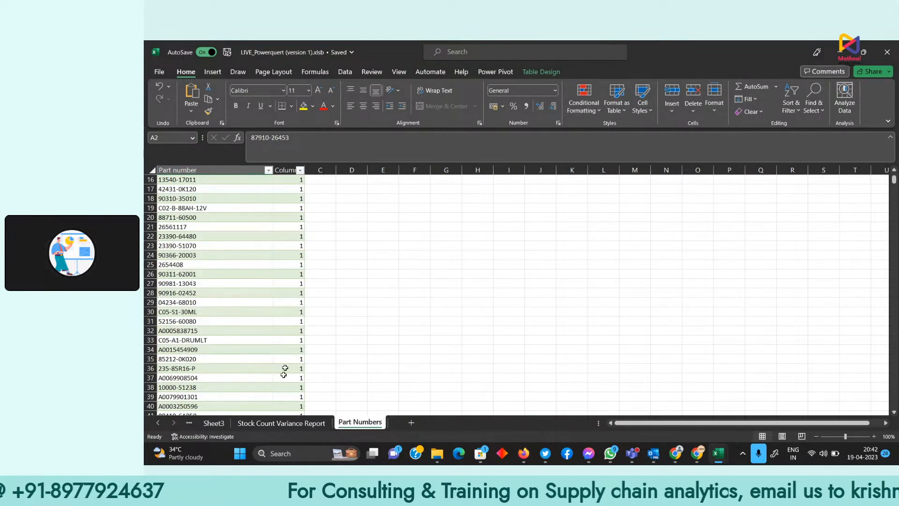
{"action": "left_click", "coordinate": [207, 285]}
{"action": "left_click", "coordinate": [282, 282]}
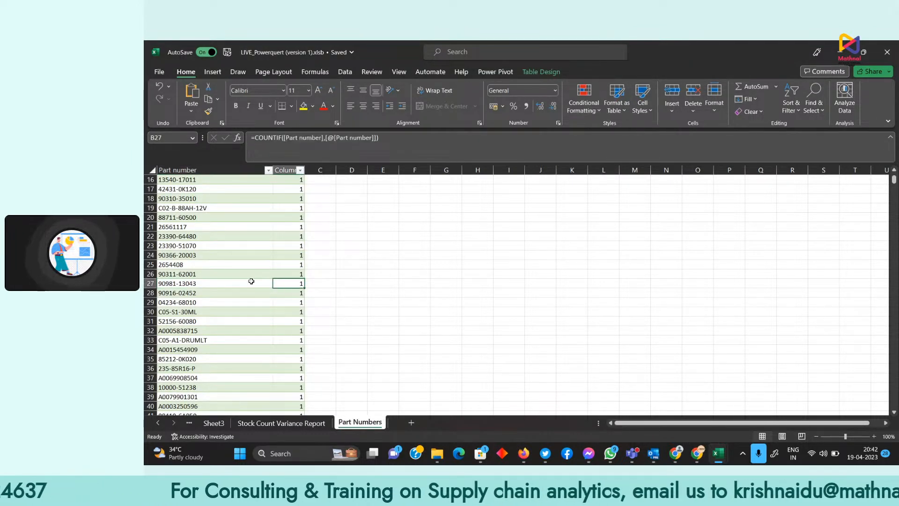
Delete the COUNTIF duplicate-check column B from the Part Numbers sheet.
{"action": "left_click", "coordinate": [211, 306]}
{"action": "left_click", "coordinate": [310, 301]}
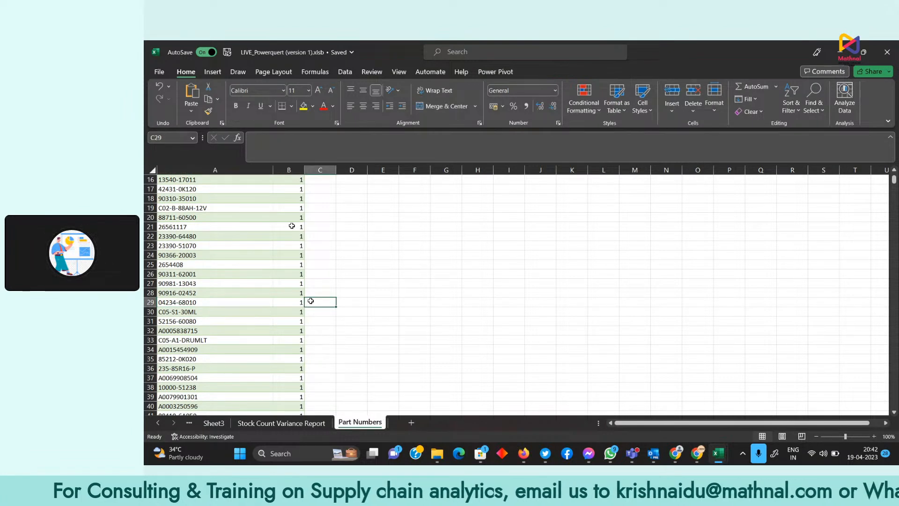
{"action": "left_click", "coordinate": [291, 172]}
{"action": "right_click", "coordinate": [296, 171]}
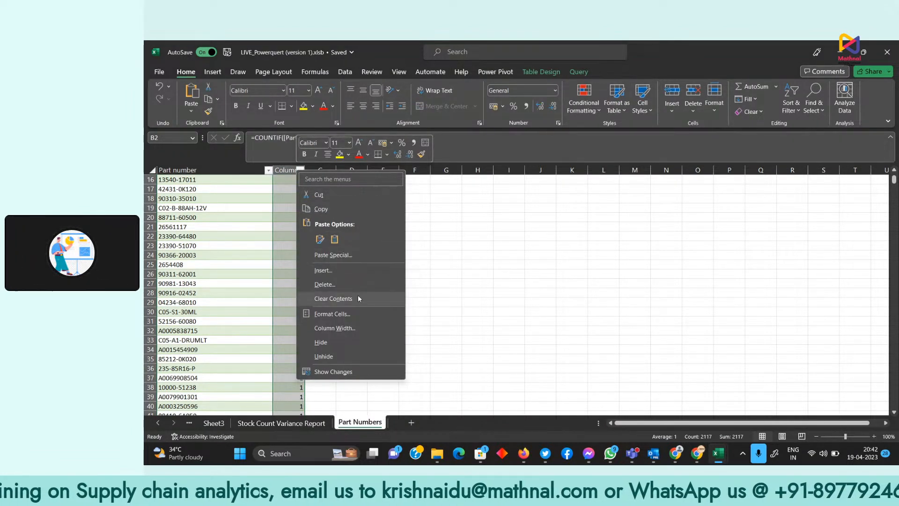
{"action": "left_click", "coordinate": [347, 286]}
{"action": "scroll", "coordinate": [345, 287], "scroll_direction": "up", "scroll_amount": 5}
Look through the Part number column on the Part Numbers sheet from the first rows to the end of the table.
{"action": "left_click", "coordinate": [183, 209]}
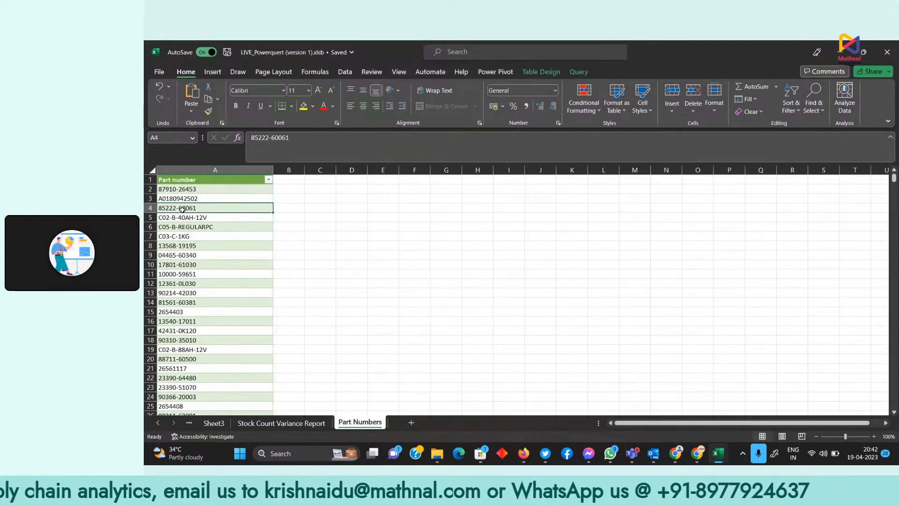
{"action": "left_click", "coordinate": [190, 190]}
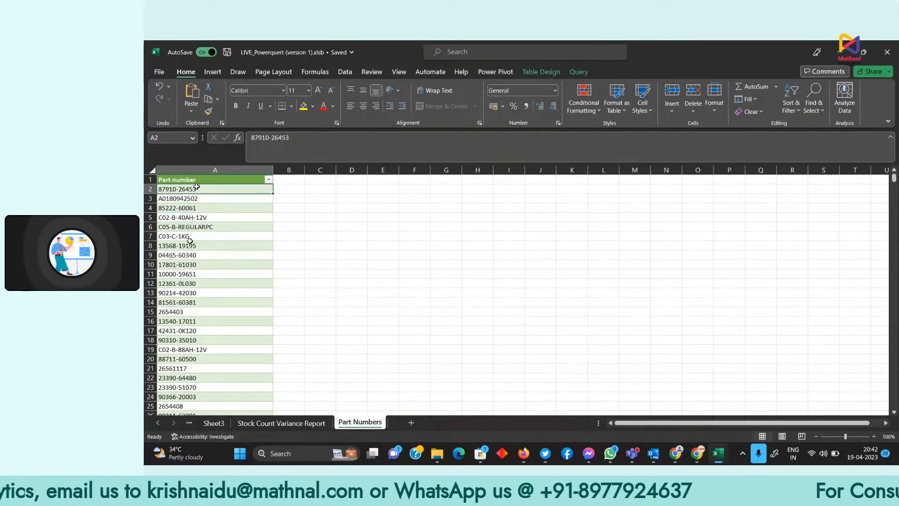
{"action": "left_click_drag", "start_coordinate": [190, 243], "coordinate": [203, 238]}
{"action": "left_click", "coordinate": [205, 220]}
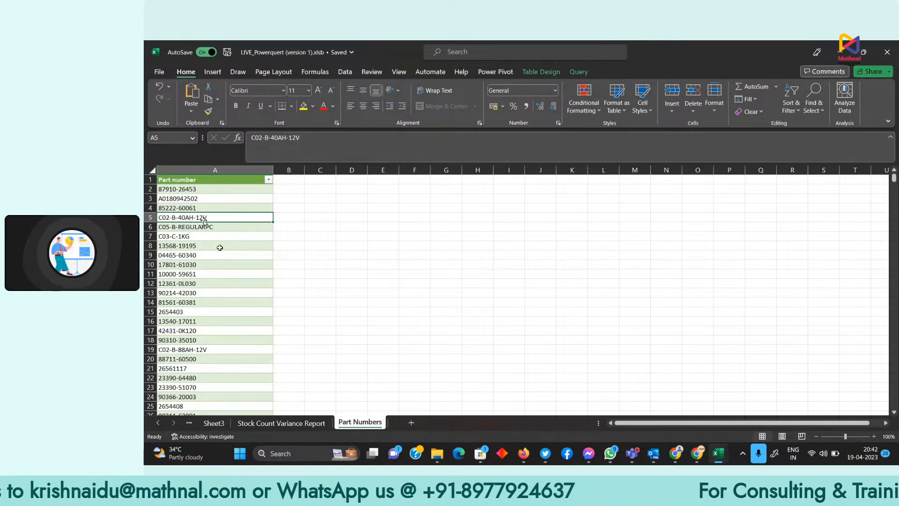
{"action": "scroll", "coordinate": [219, 248], "scroll_direction": "down", "scroll_amount": 9}
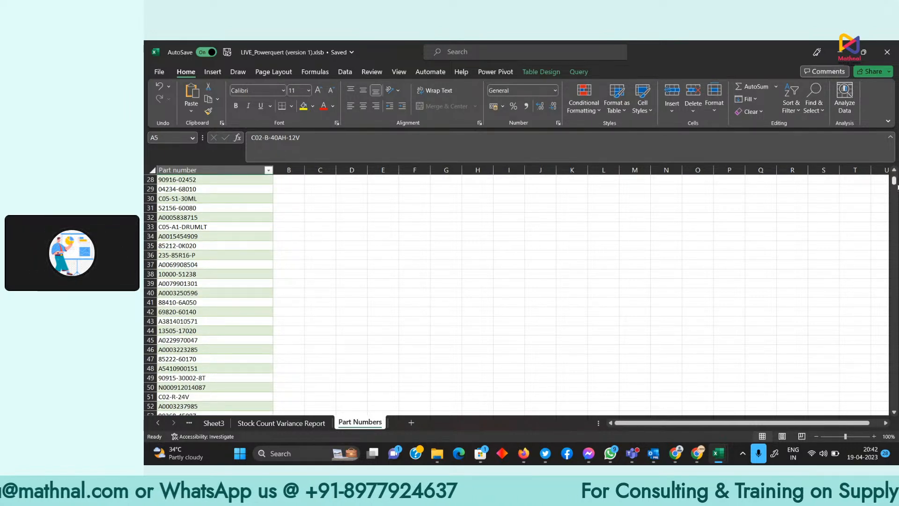
{"action": "left_click_drag", "start_coordinate": [895, 181], "coordinate": [895, 403]}
{"action": "scroll", "coordinate": [503, 374], "scroll_direction": "down", "scroll_amount": 5}
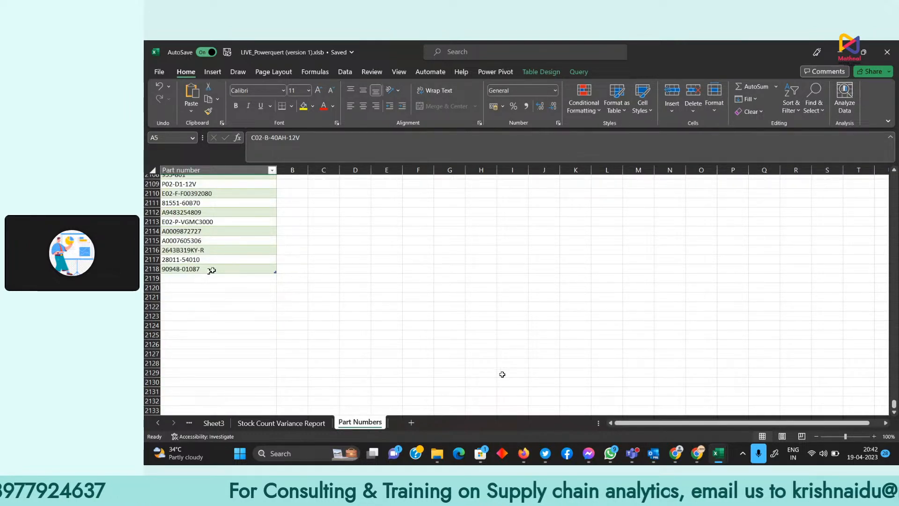
{"action": "scroll", "coordinate": [235, 227], "scroll_direction": "up", "scroll_amount": 3}
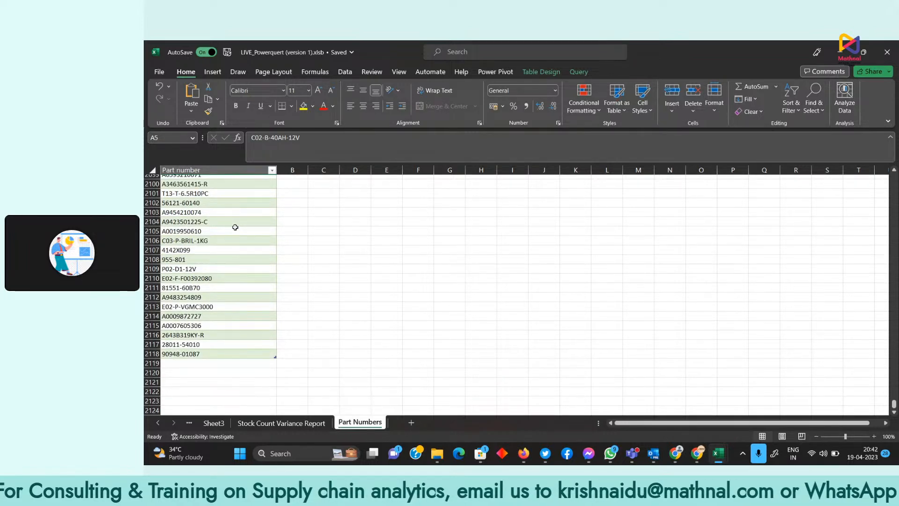
{"action": "scroll", "coordinate": [235, 227], "scroll_direction": "up", "scroll_amount": 4}
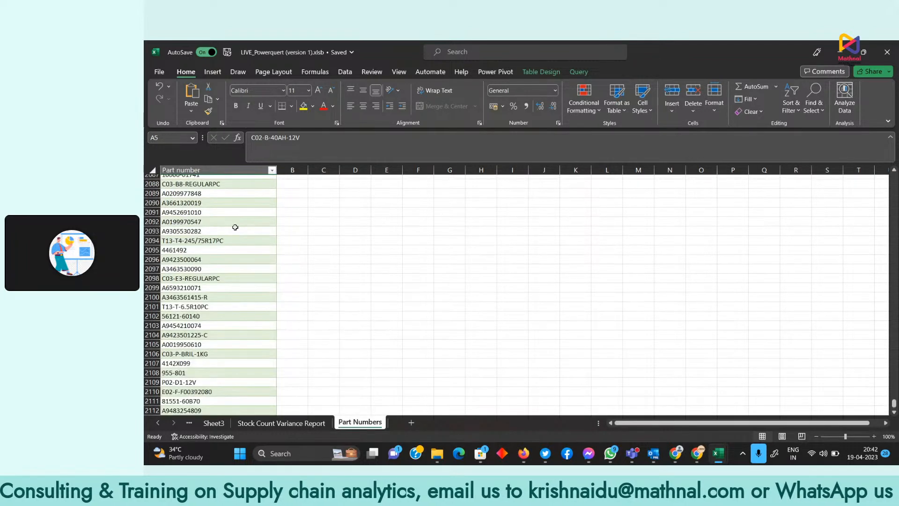
Edit the Part Numbers query in Power Query, removing duplicates and errors from its Part number column.
{"action": "left_click", "coordinate": [158, 424]}
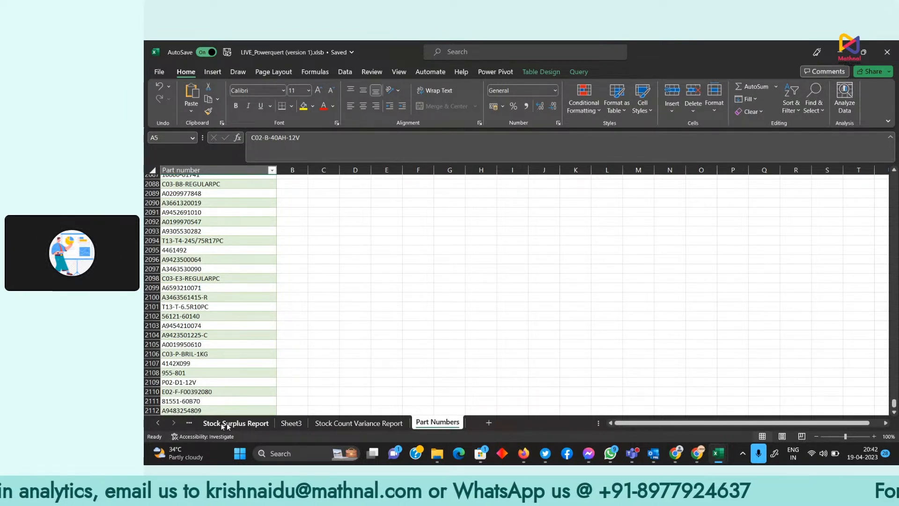
{"action": "left_click", "coordinate": [579, 71]}
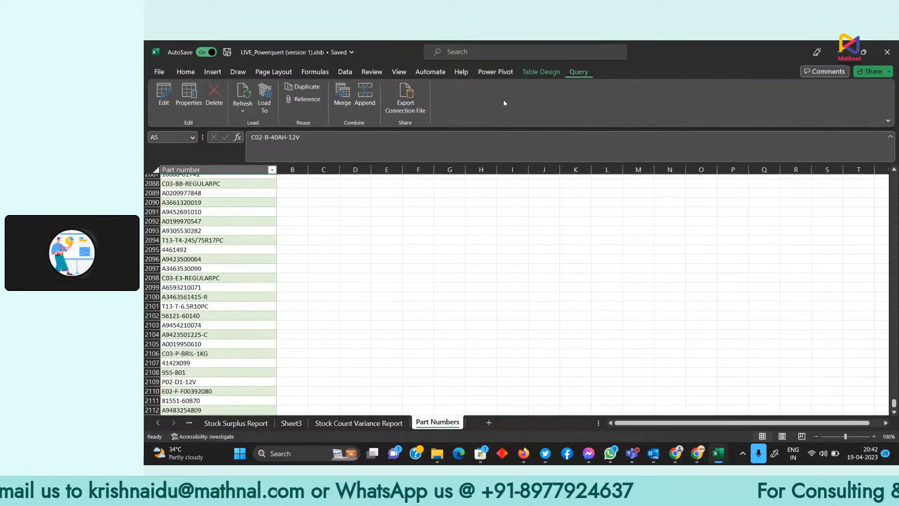
{"action": "left_click", "coordinate": [163, 98]}
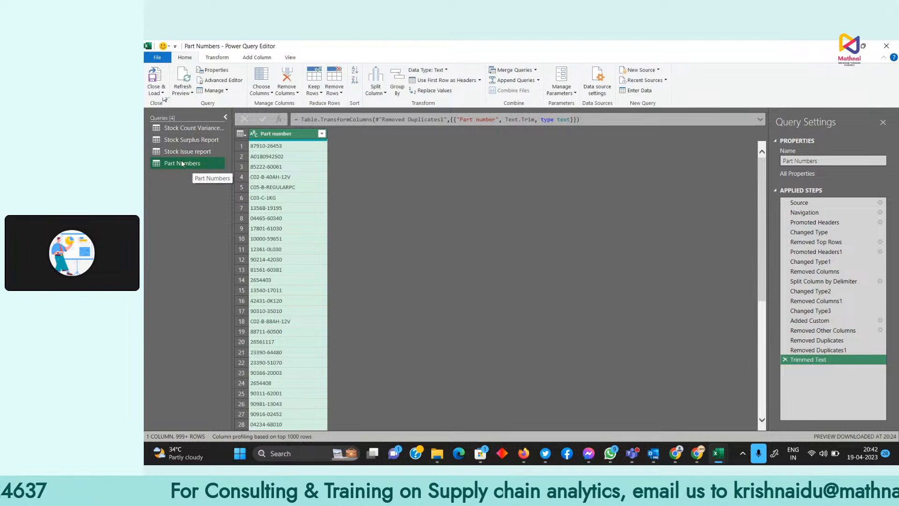
{"action": "right_click", "coordinate": [285, 138]}
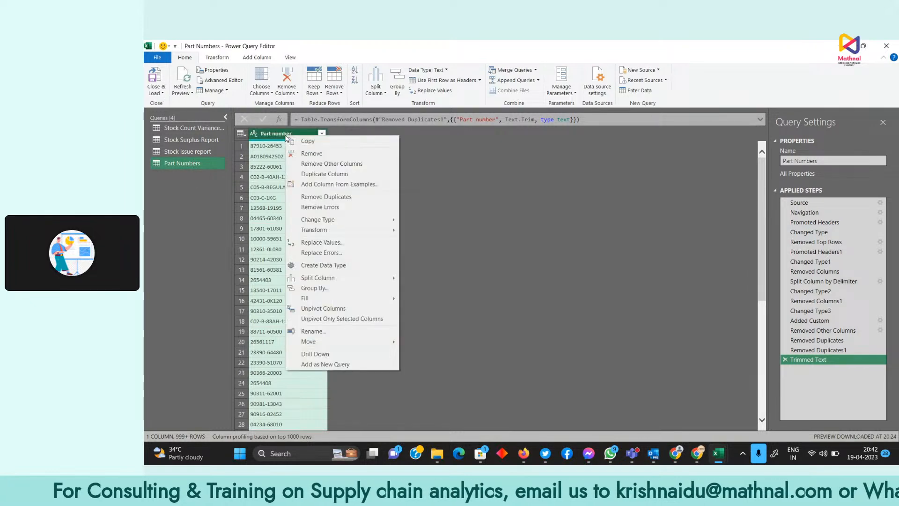
{"action": "left_click", "coordinate": [353, 196]}
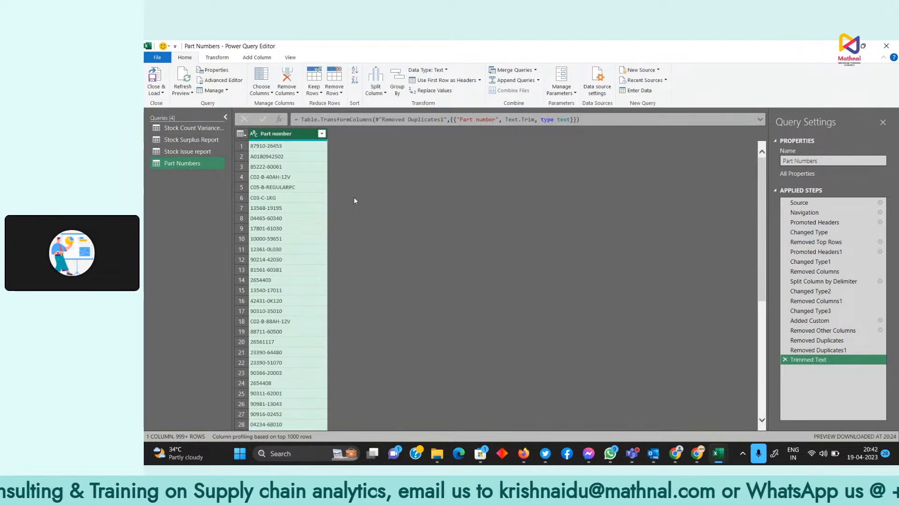
{"action": "right_click", "coordinate": [278, 134]}
{"action": "left_click", "coordinate": [316, 207]}
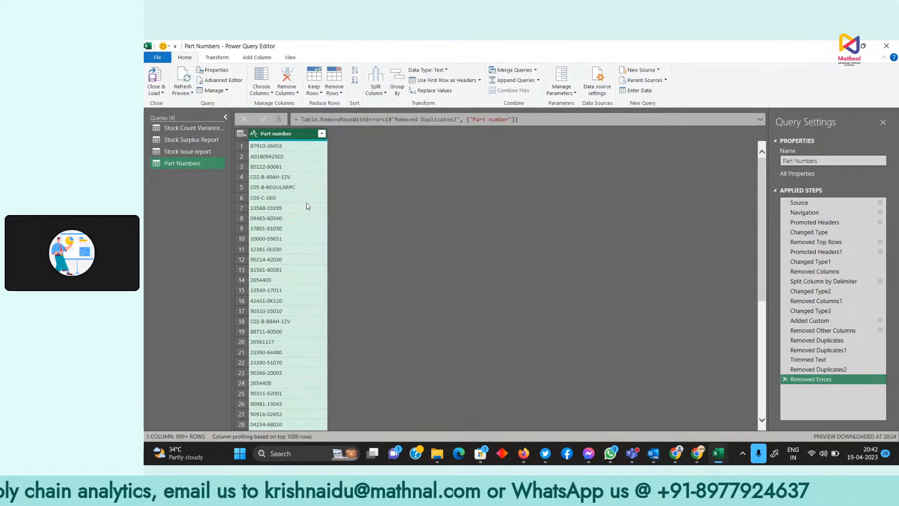
{"action": "scroll", "coordinate": [300, 167], "scroll_direction": "down", "scroll_amount": 7}
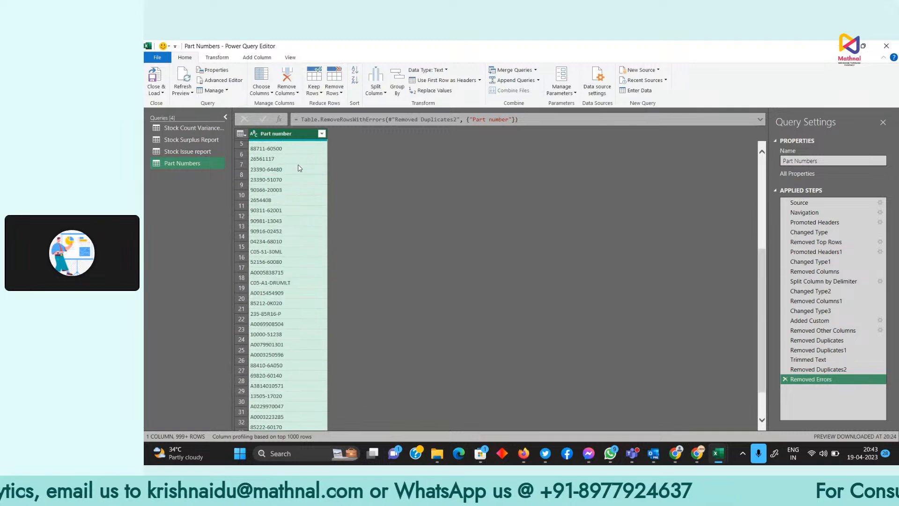
{"action": "scroll", "coordinate": [300, 167], "scroll_direction": "up", "scroll_amount": 7}
Duplicate the Stock Issue report query.
{"action": "left_click", "coordinate": [203, 128]}
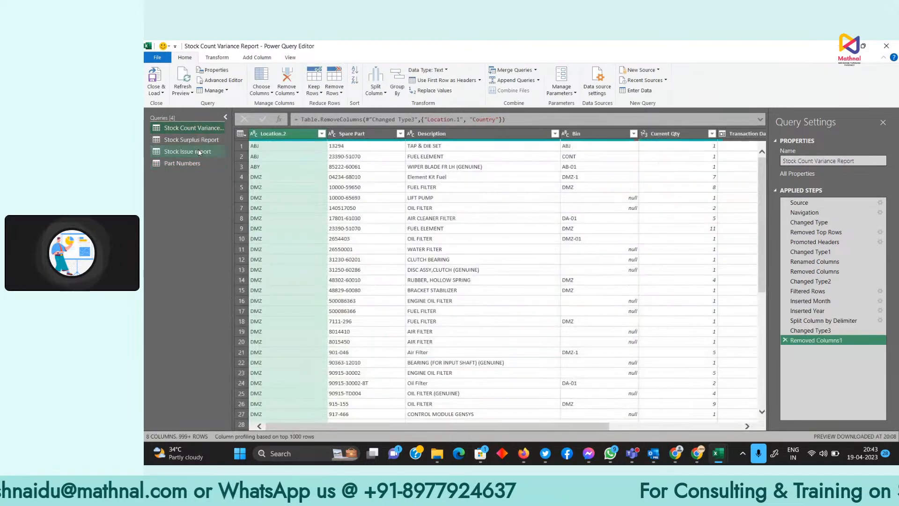
{"action": "left_click", "coordinate": [198, 150]}
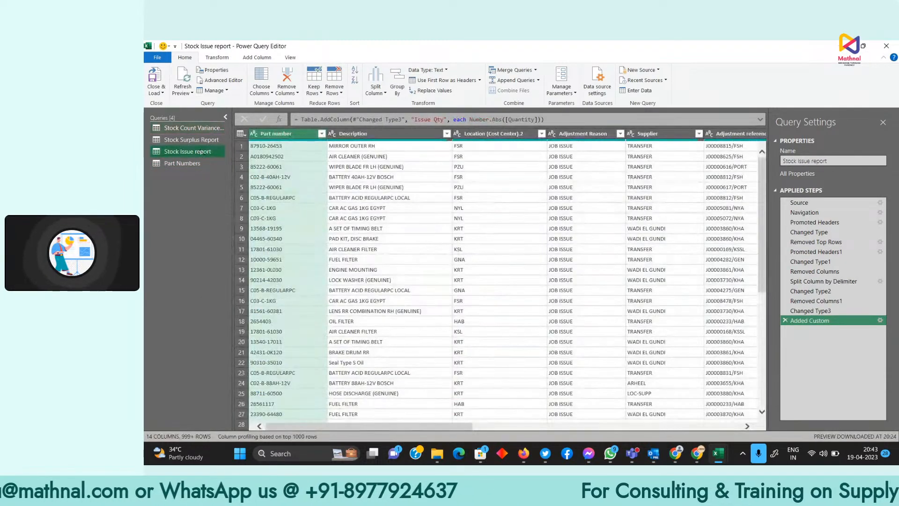
{"action": "right_click", "coordinate": [198, 150]}
{"action": "left_click", "coordinate": [245, 203]}
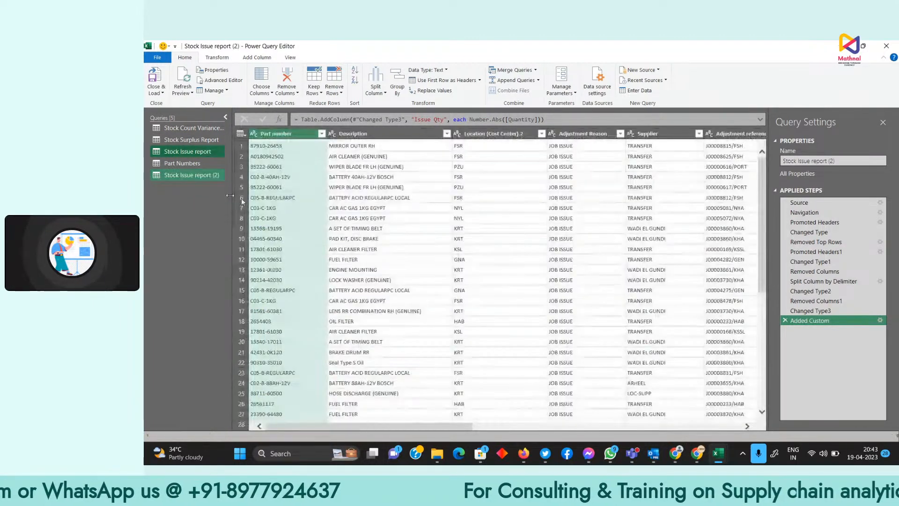
Keep only the Description column in the Stock Issue report (2) query and remove its duplicates.
{"action": "left_click", "coordinate": [368, 133]}
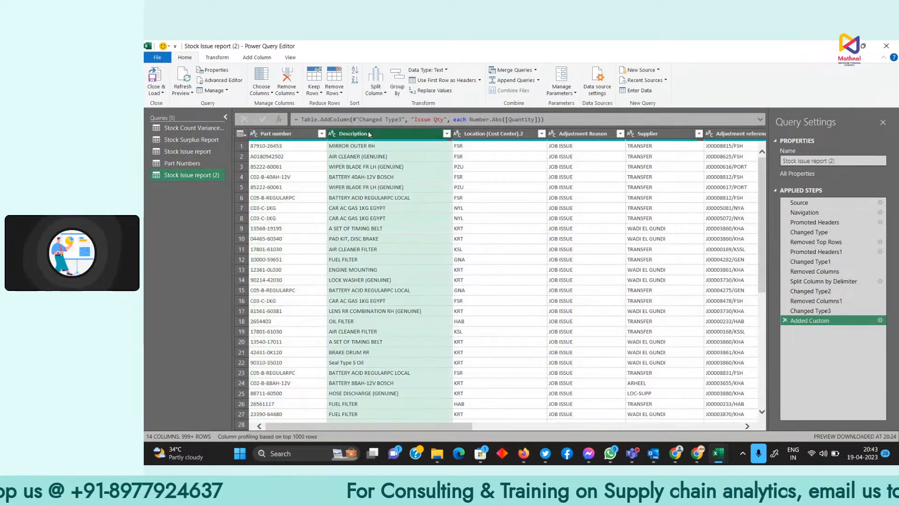
{"action": "right_click", "coordinate": [368, 133]}
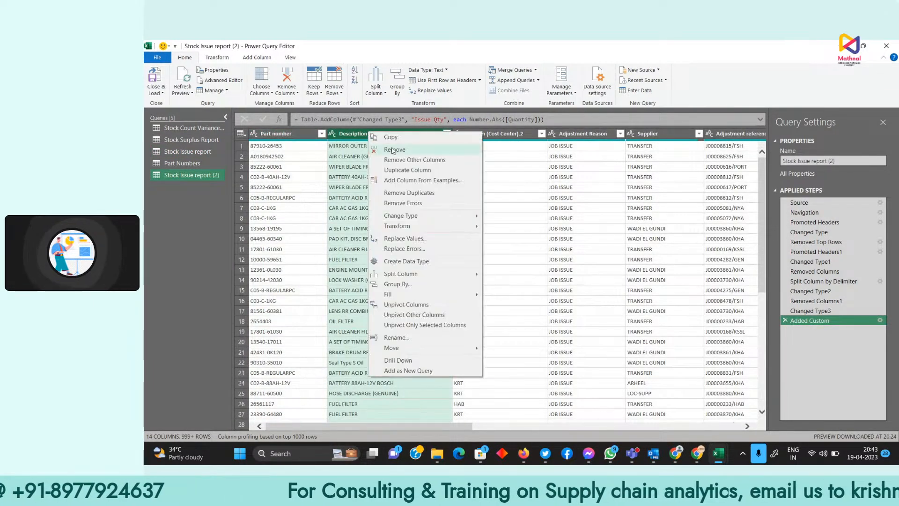
{"action": "left_click", "coordinate": [423, 159]}
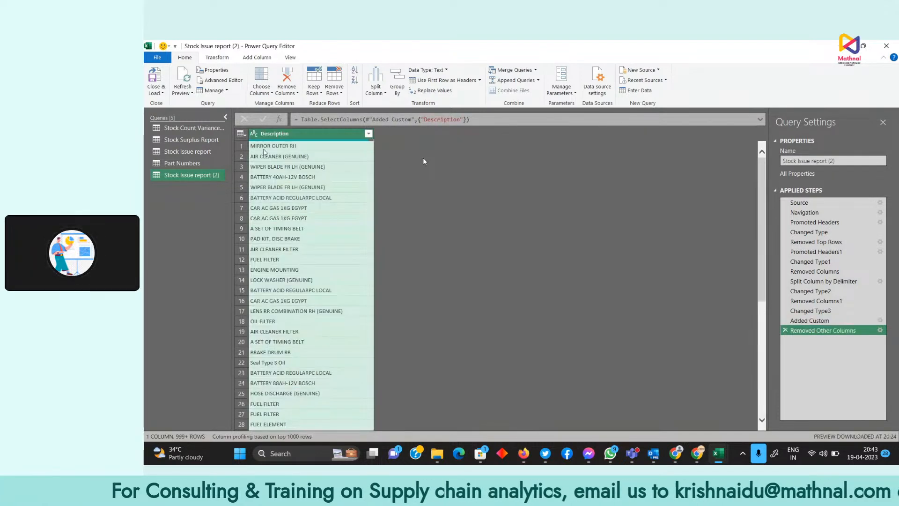
{"action": "right_click", "coordinate": [284, 137]}
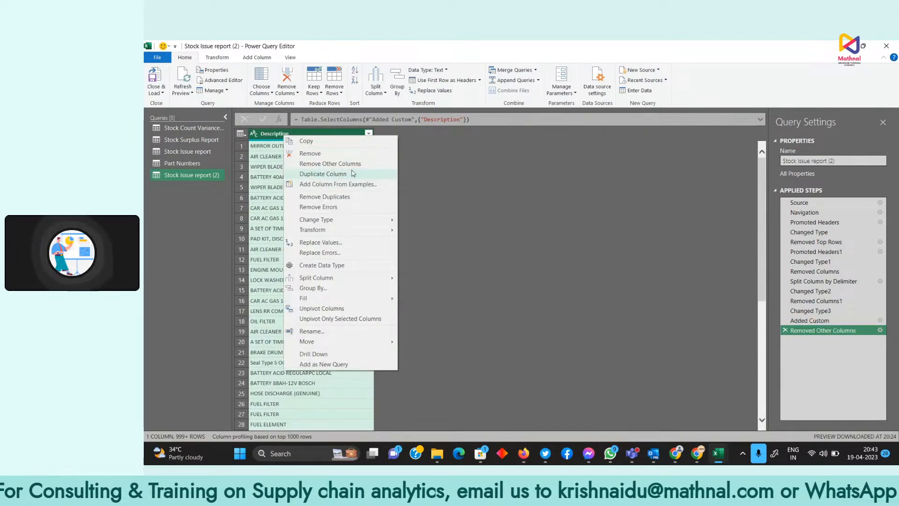
{"action": "left_click", "coordinate": [341, 197]}
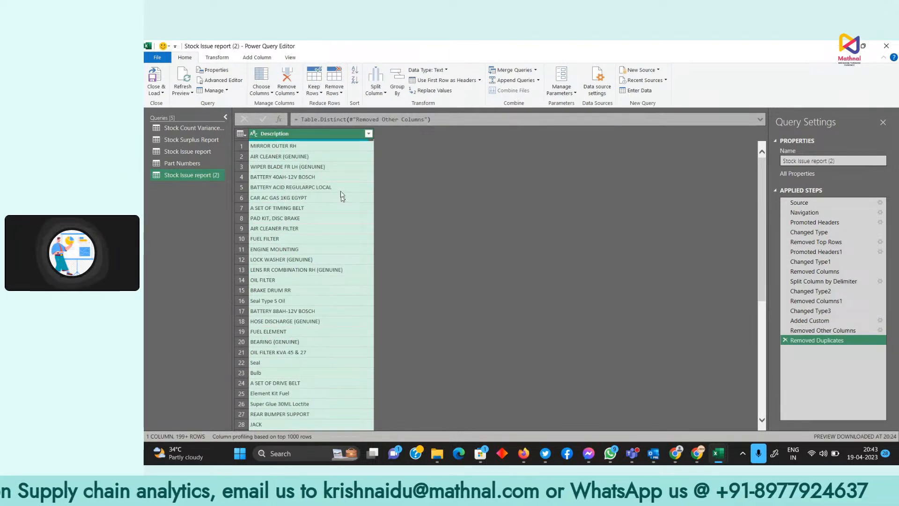
Filter the Description column to exclude blank entries while keeping all other descriptions.
{"action": "left_click", "coordinate": [368, 134]}
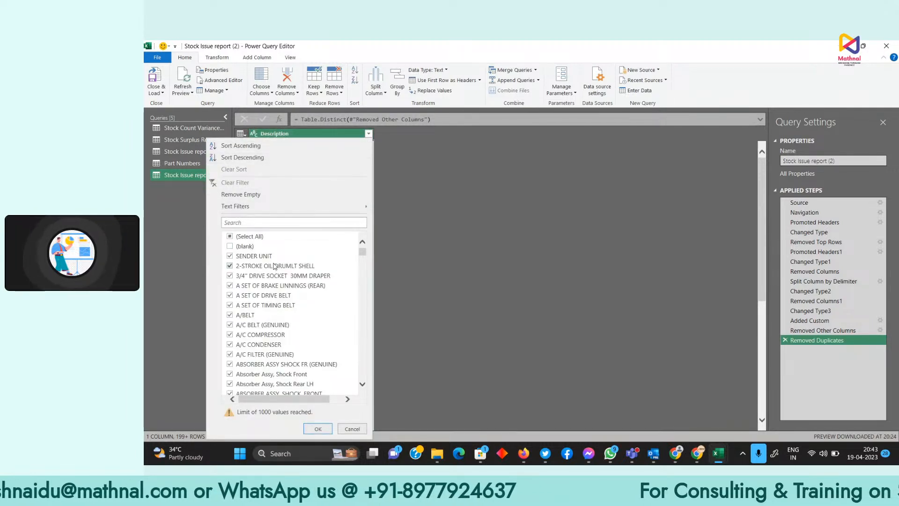
{"action": "scroll", "coordinate": [274, 266], "scroll_direction": "down", "scroll_amount": 10}
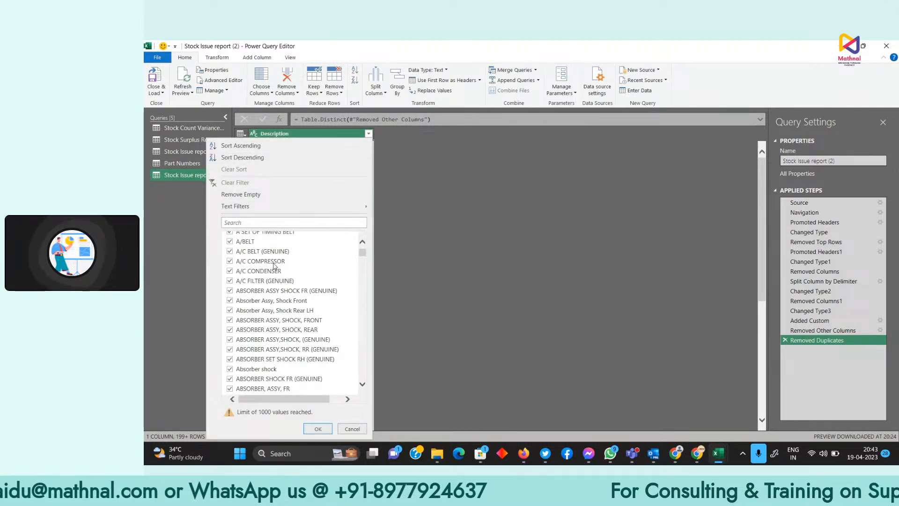
{"action": "left_click", "coordinate": [325, 431]}
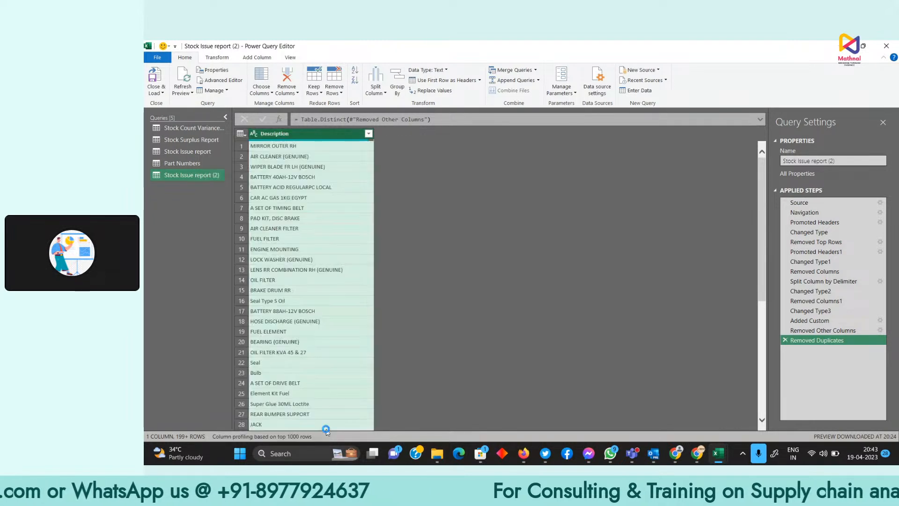
Check the Part number values in the Part Numbers query's filter list without applying a filter.
{"action": "left_click", "coordinate": [197, 163]}
{"action": "left_click", "coordinate": [321, 133]}
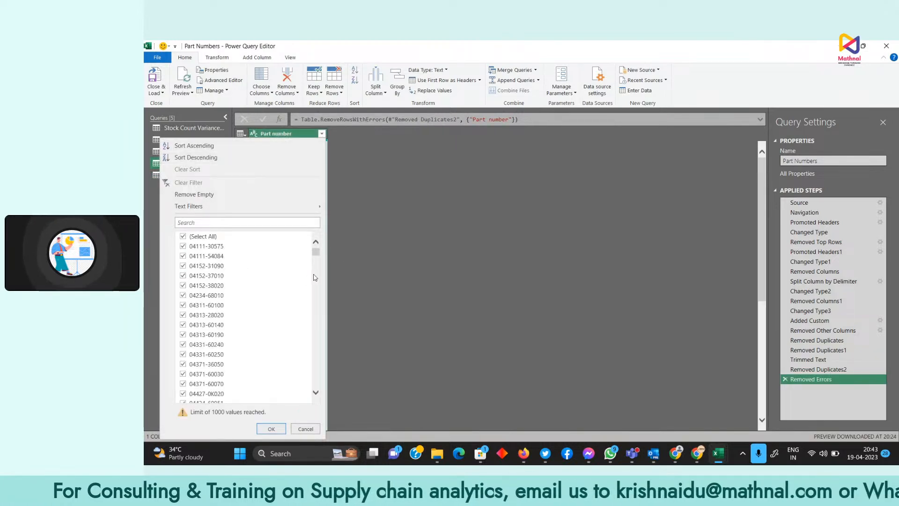
{"action": "left_click_drag", "start_coordinate": [316, 252], "coordinate": [314, 387]}
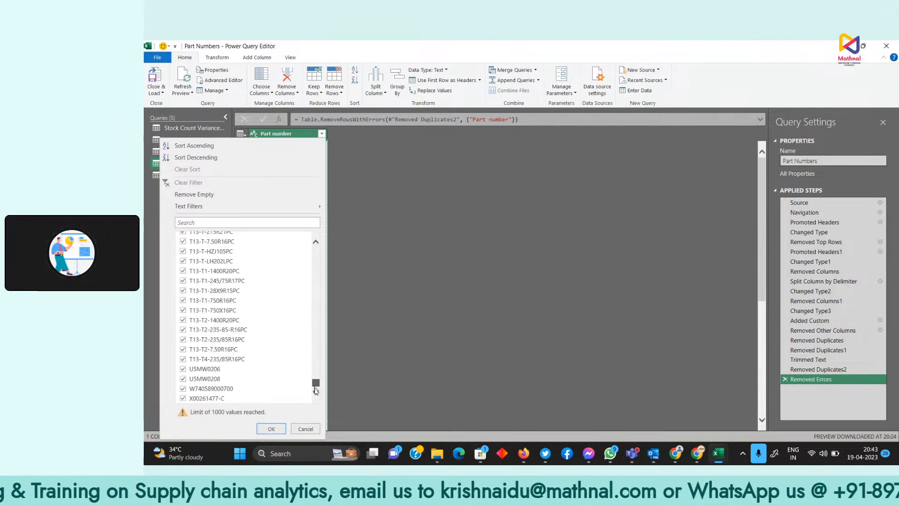
{"action": "left_click", "coordinate": [358, 252]}
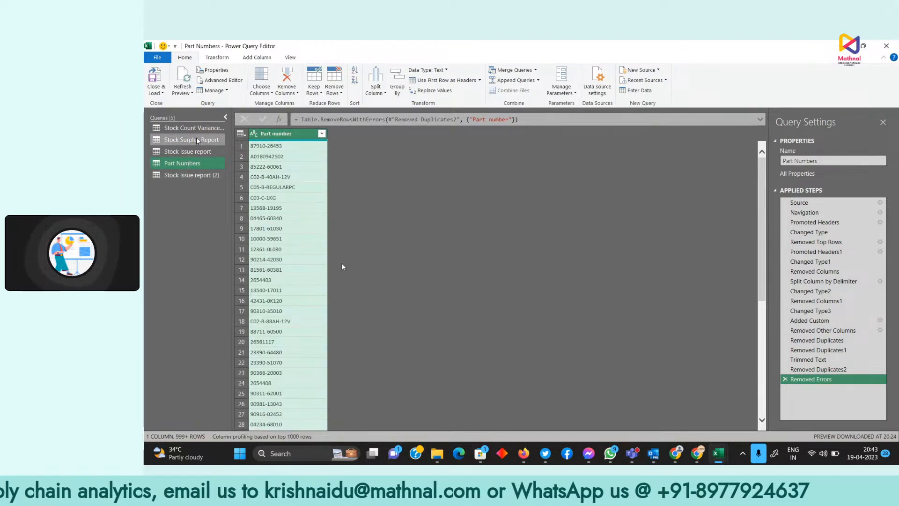
Rename the Stock Issue report (2) query as Part des.
{"action": "right_click", "coordinate": [185, 177]}
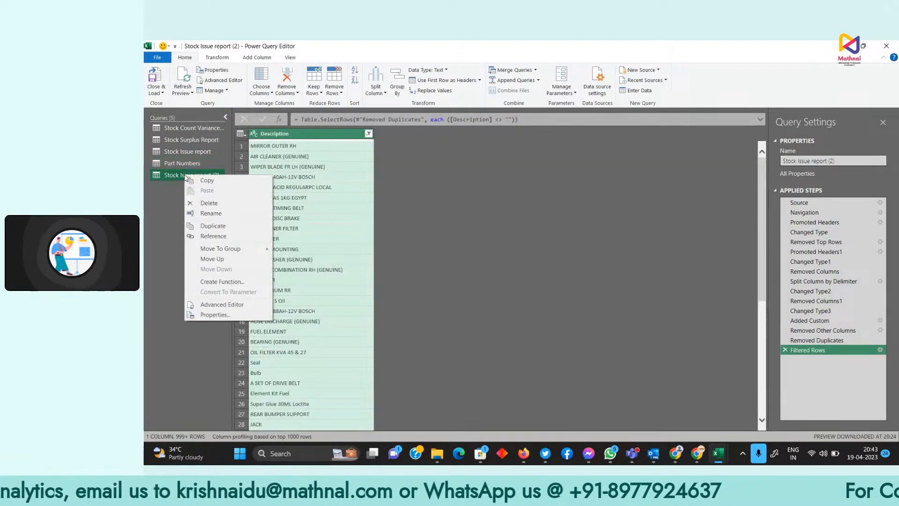
{"action": "left_click", "coordinate": [217, 213]}
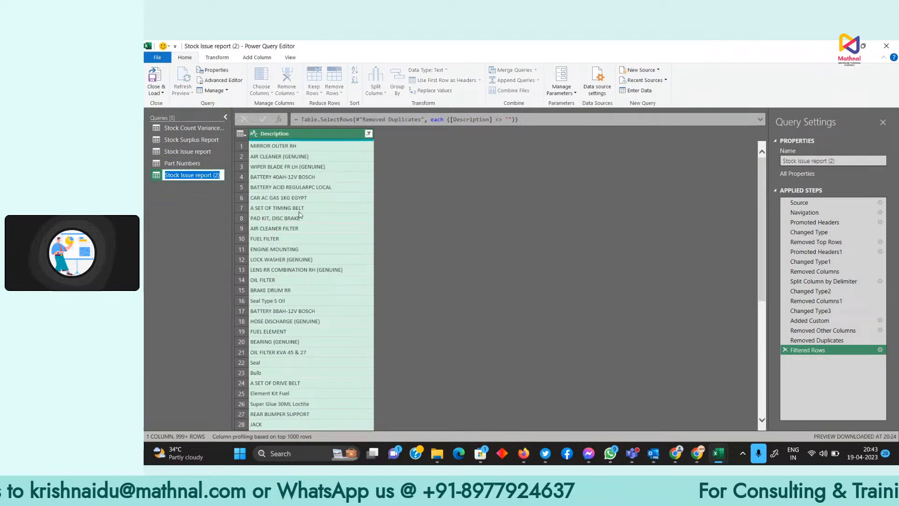
{"action": "type", "text": "Part de"}
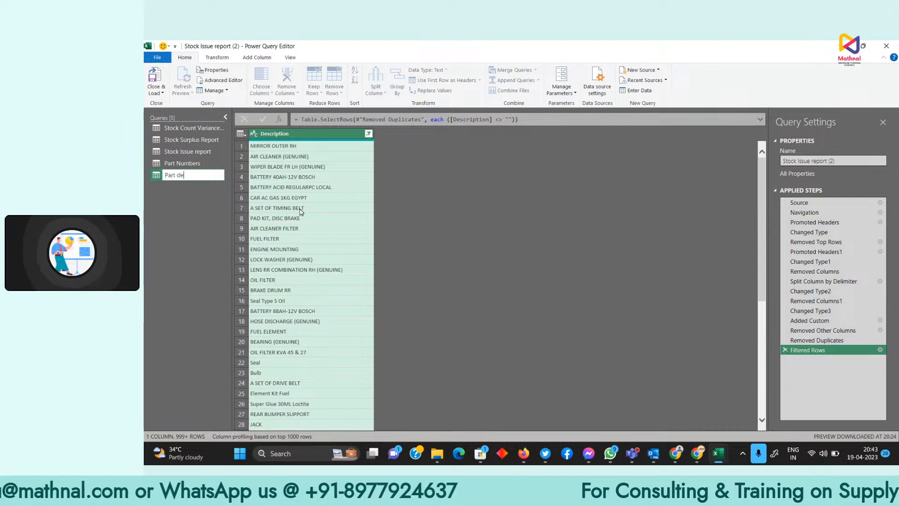
{"action": "type", "text": "s"}
{"action": "key", "text": "Return"}
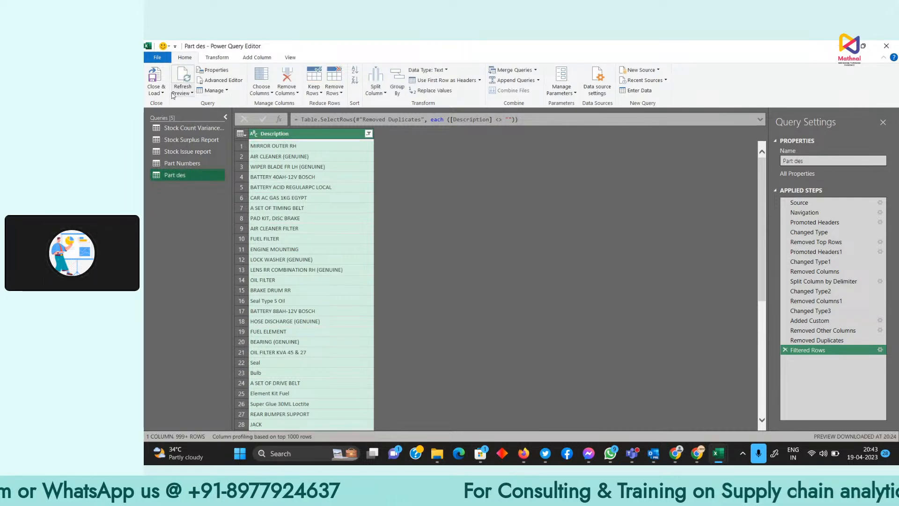
Close the query editor and load the Part des query to a worksheet table and the Data Model.
{"action": "left_click", "coordinate": [156, 92]}
{"action": "left_click", "coordinate": [182, 114]}
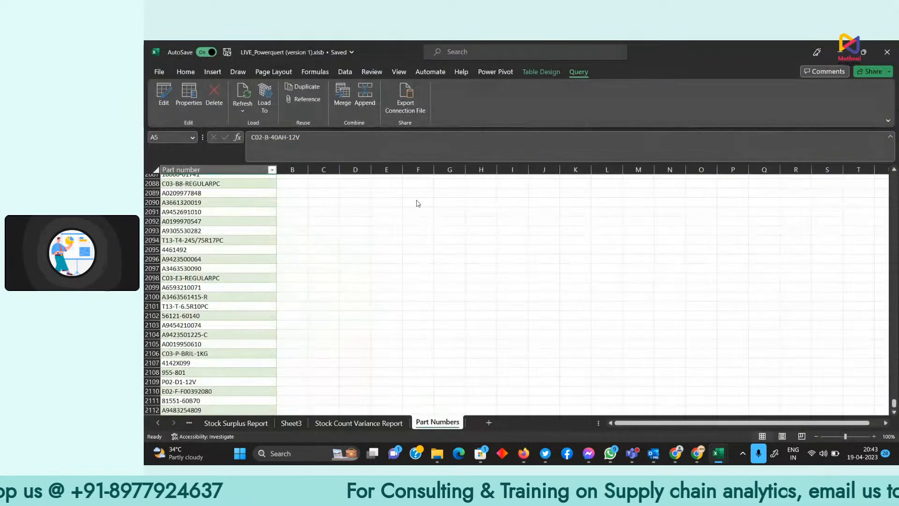
{"action": "left_click", "coordinate": [711, 291]}
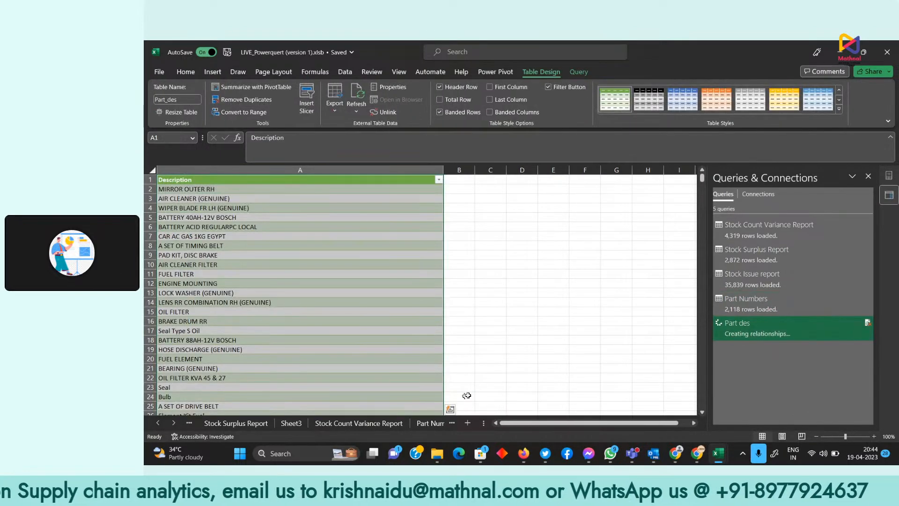
From the Part Numbers sheet, insert a PivotTable based on the Data Model in a new worksheet.
{"action": "left_click", "coordinate": [432, 422]}
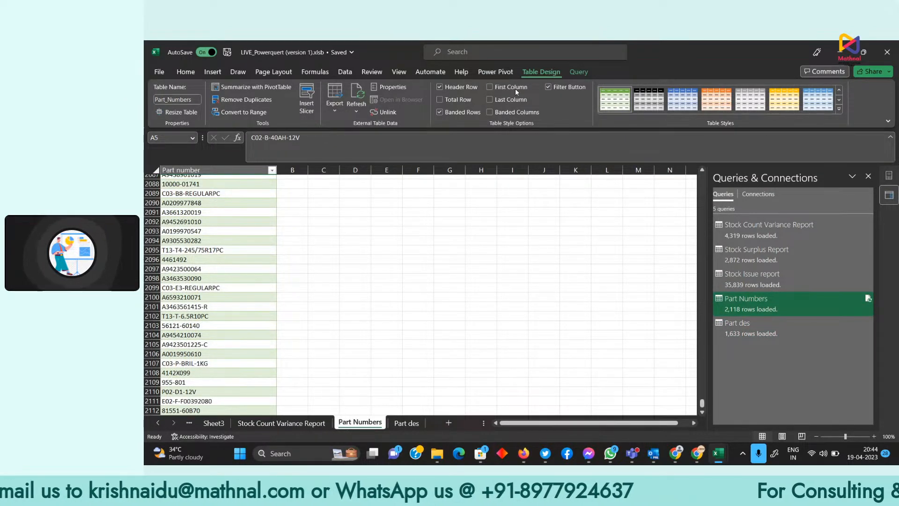
{"action": "left_click", "coordinate": [578, 71]}
{"action": "left_click", "coordinate": [542, 71]}
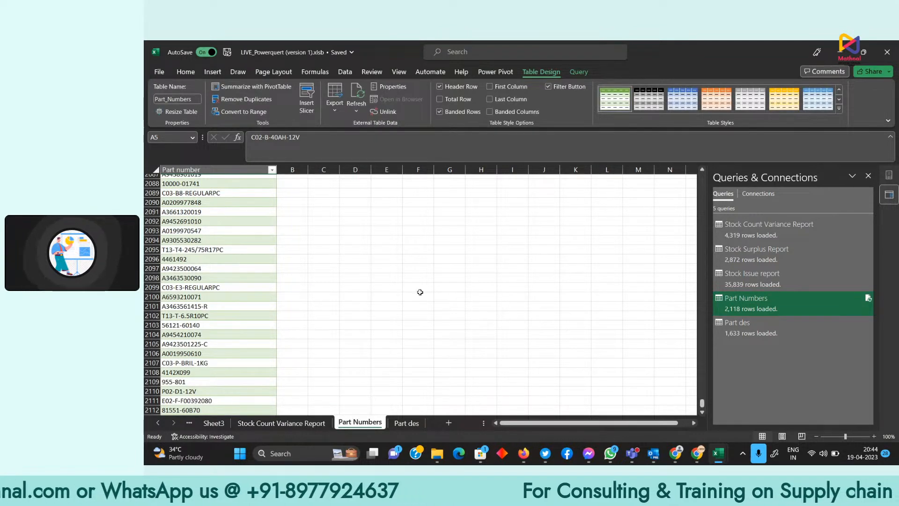
{"action": "left_click", "coordinate": [248, 248]}
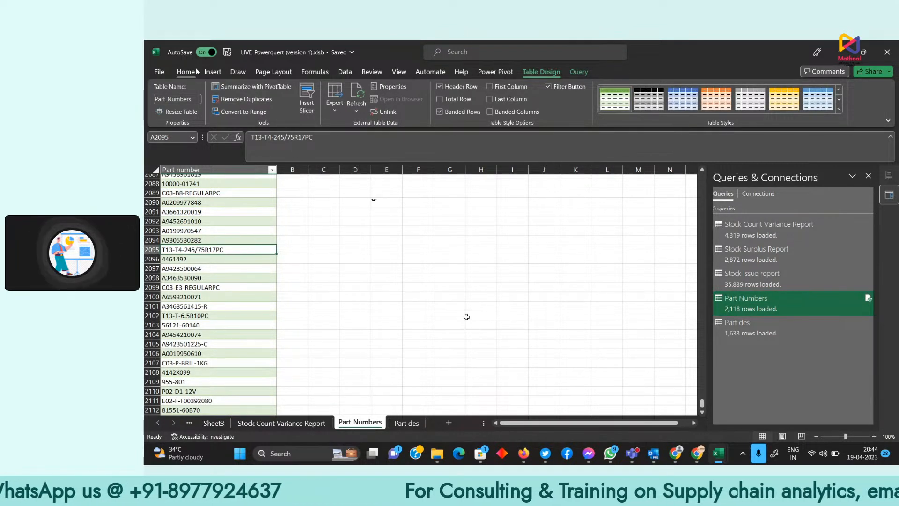
{"action": "left_click", "coordinate": [212, 72]}
{"action": "left_click", "coordinate": [168, 111]}
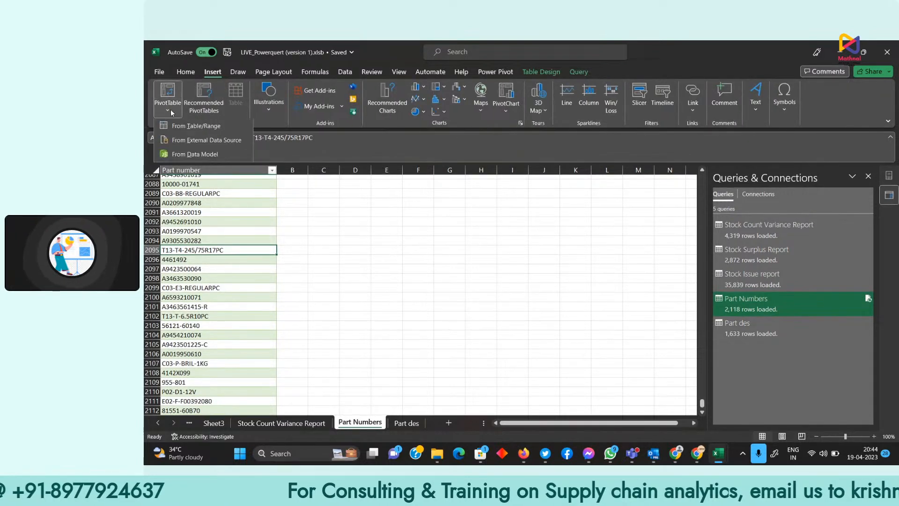
{"action": "left_click", "coordinate": [170, 153]}
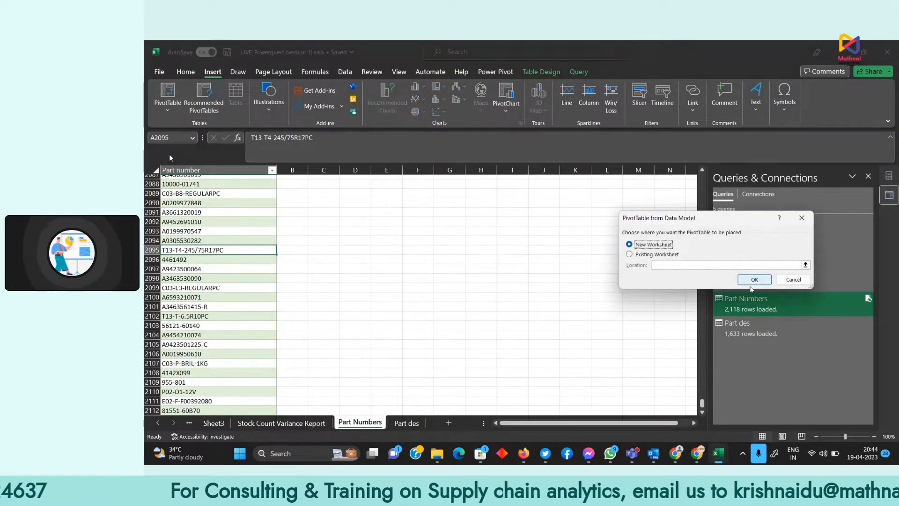
{"action": "left_click", "coordinate": [754, 282]}
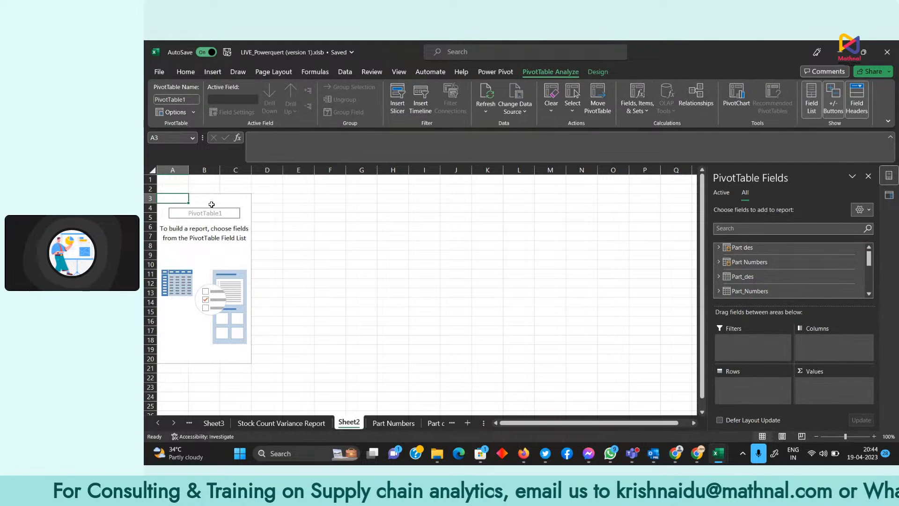
Enable the Classic PivotTable layout in the display options of the new PivotTable.
{"action": "left_click", "coordinate": [193, 112]}
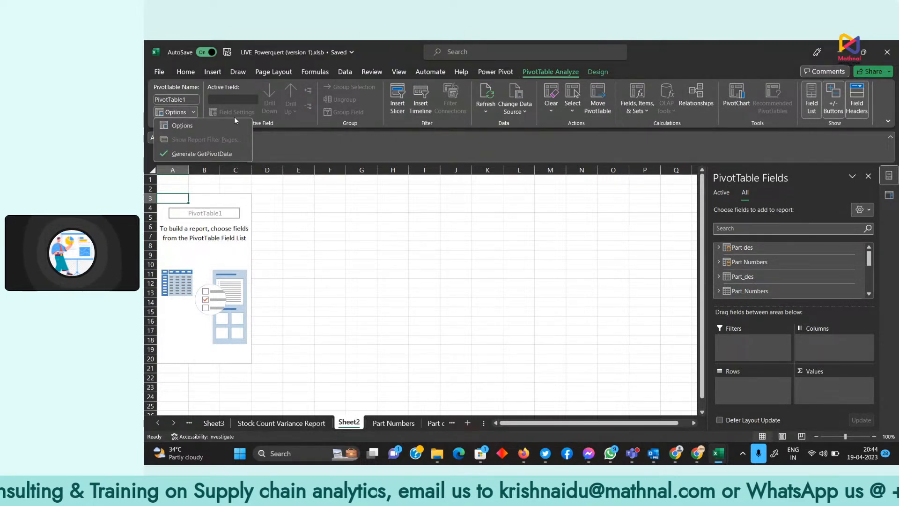
{"action": "left_click", "coordinate": [190, 124]}
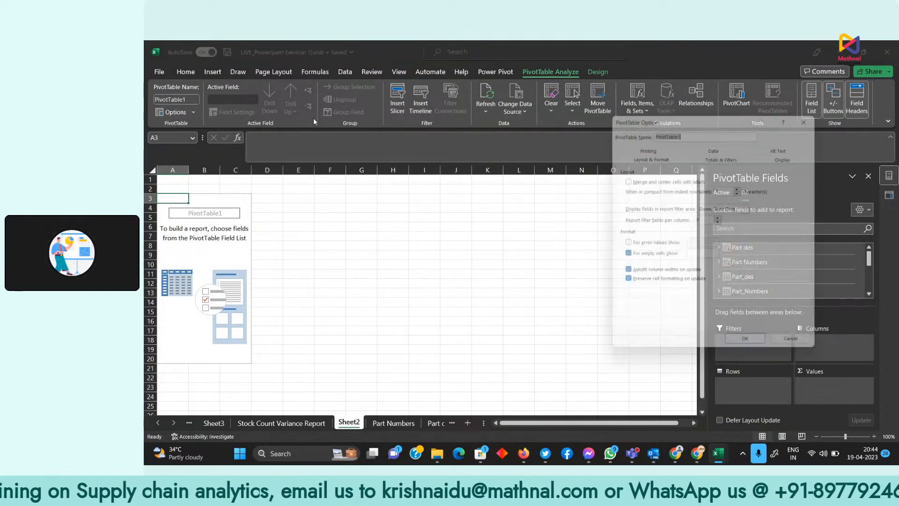
{"action": "left_click", "coordinate": [792, 154]}
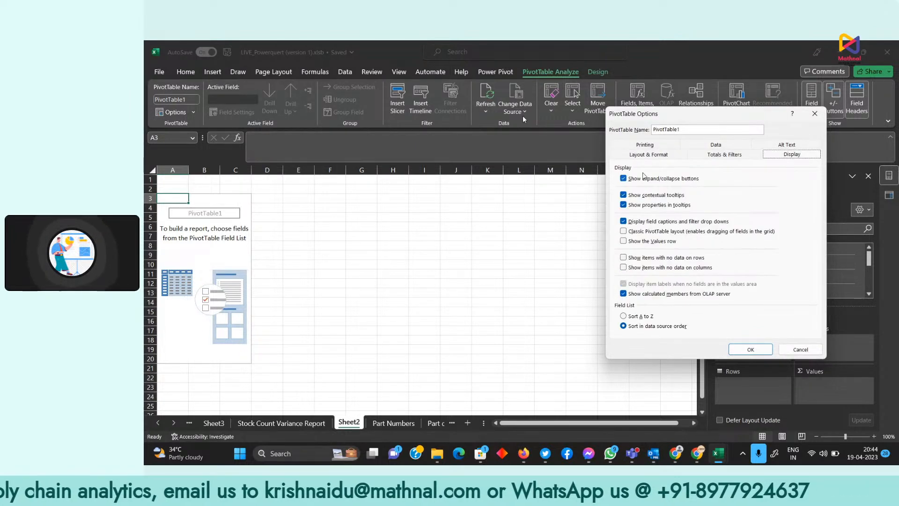
{"action": "left_click", "coordinate": [652, 234]}
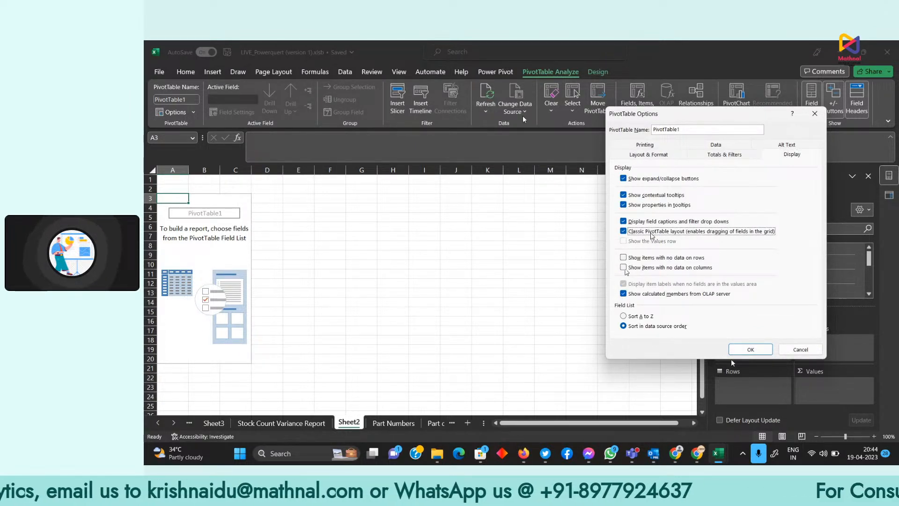
{"action": "left_click", "coordinate": [749, 349]}
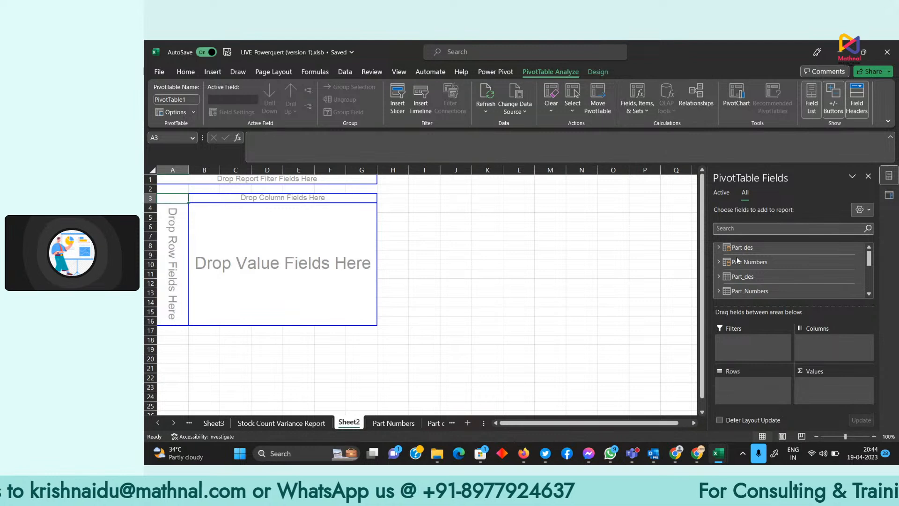
Add Description from Part des to the PivotTable rows and Quantity from Stock Issue report as a summed value.
{"action": "left_click", "coordinate": [719, 247]}
{"action": "left_click_drag", "start_coordinate": [755, 255], "coordinate": [740, 388]}
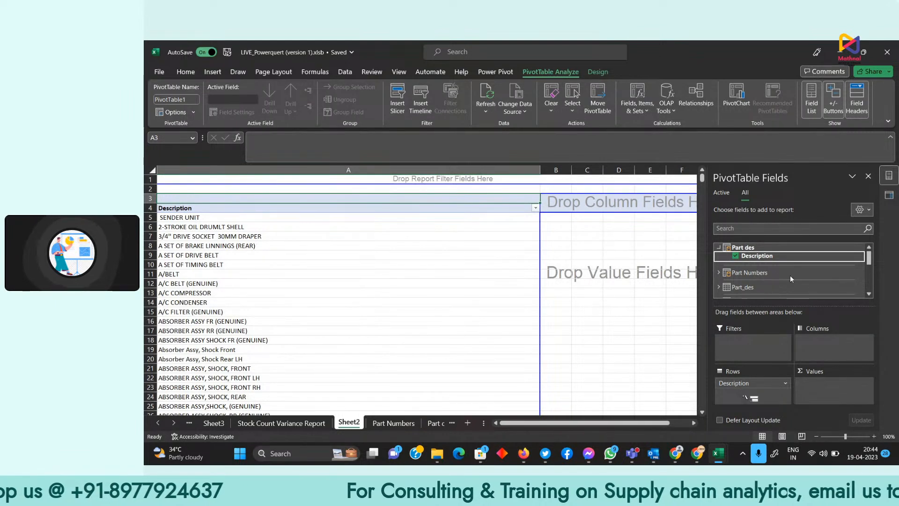
{"action": "scroll", "coordinate": [796, 276], "scroll_direction": "down", "scroll_amount": 3}
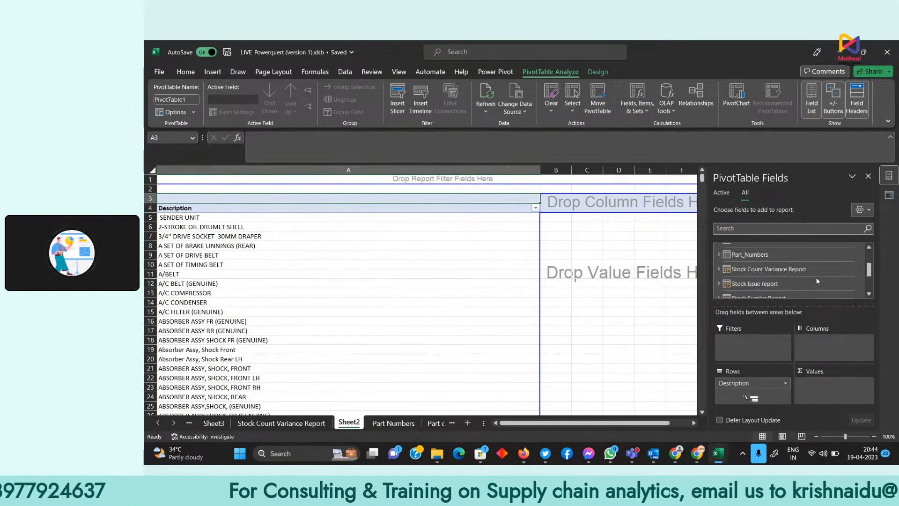
{"action": "left_click", "coordinate": [768, 283]}
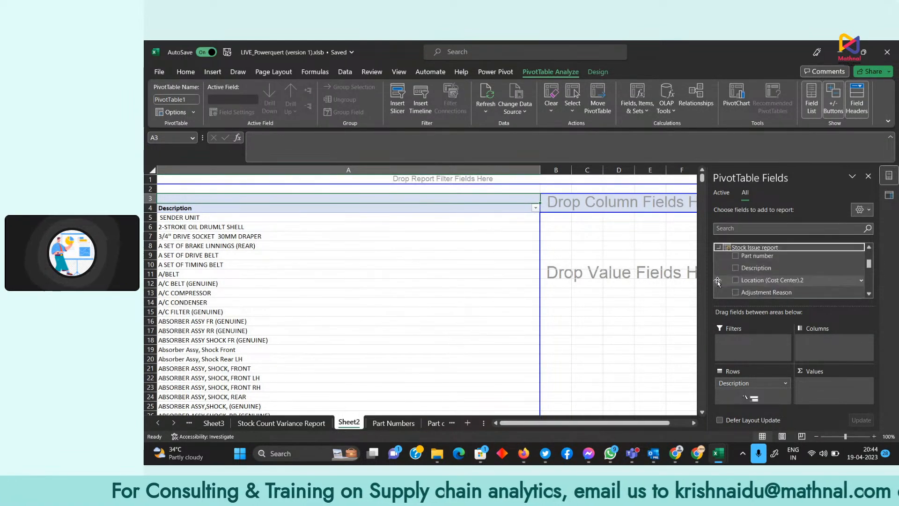
{"action": "scroll", "coordinate": [773, 285], "scroll_direction": "down", "scroll_amount": 2}
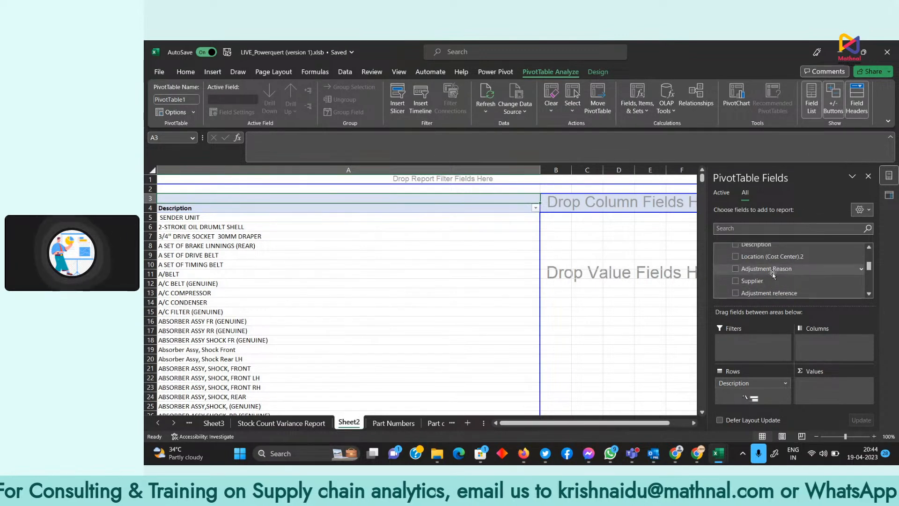
{"action": "scroll", "coordinate": [773, 275], "scroll_direction": "down", "scroll_amount": 2}
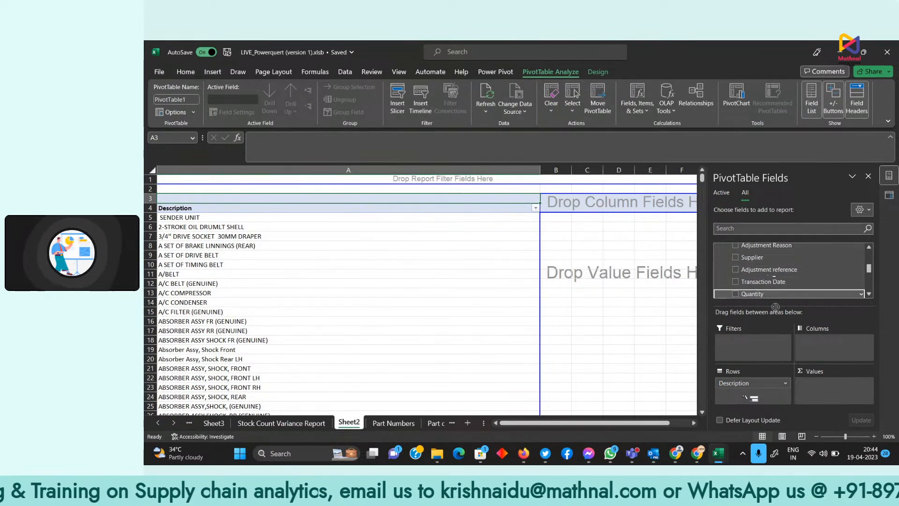
{"action": "left_click_drag", "start_coordinate": [752, 294], "coordinate": [823, 395]}
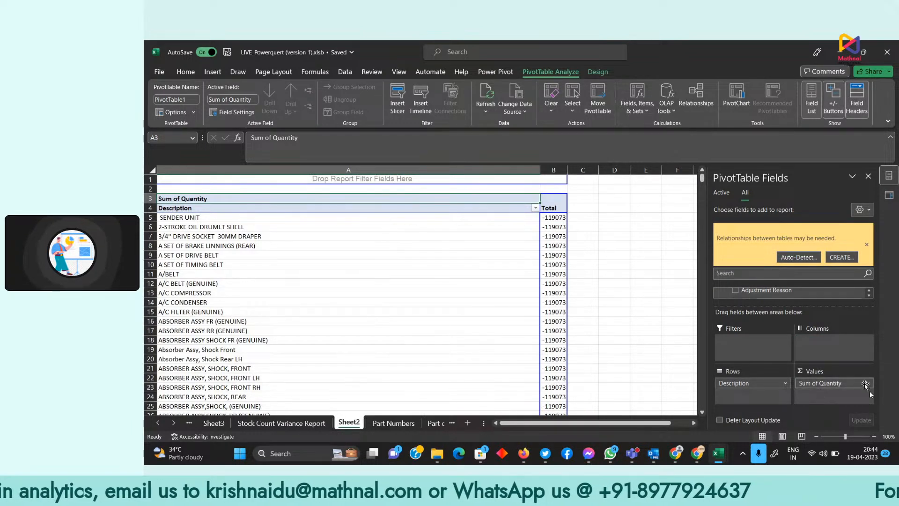
Try to create a relationship between the Description columns of the Data Model tables Part des and Stock Issue report.
{"action": "left_click", "coordinate": [842, 258]}
{"action": "left_click", "coordinate": [684, 239]}
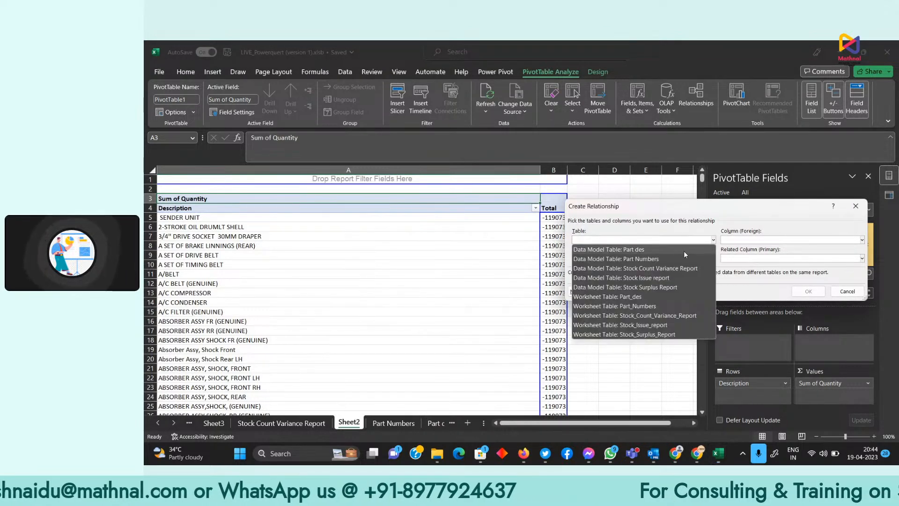
{"action": "left_click", "coordinate": [658, 250]}
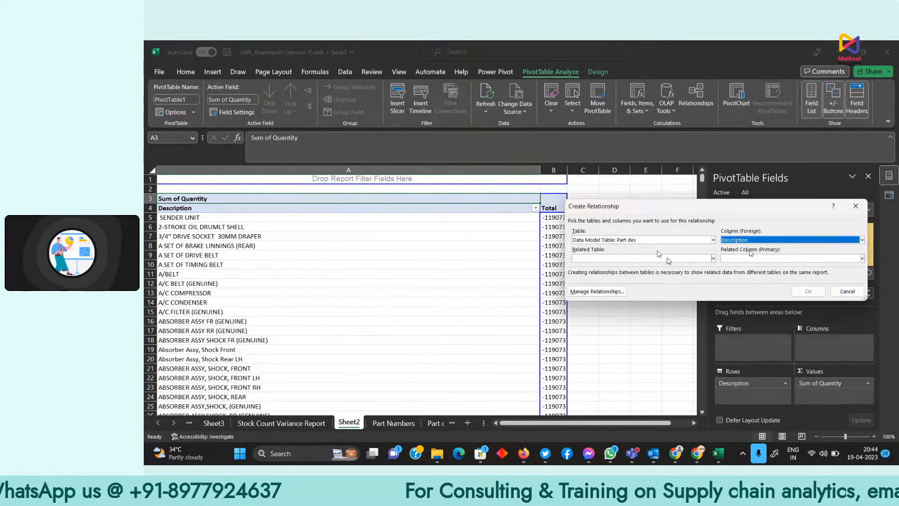
{"action": "left_click", "coordinate": [669, 259]}
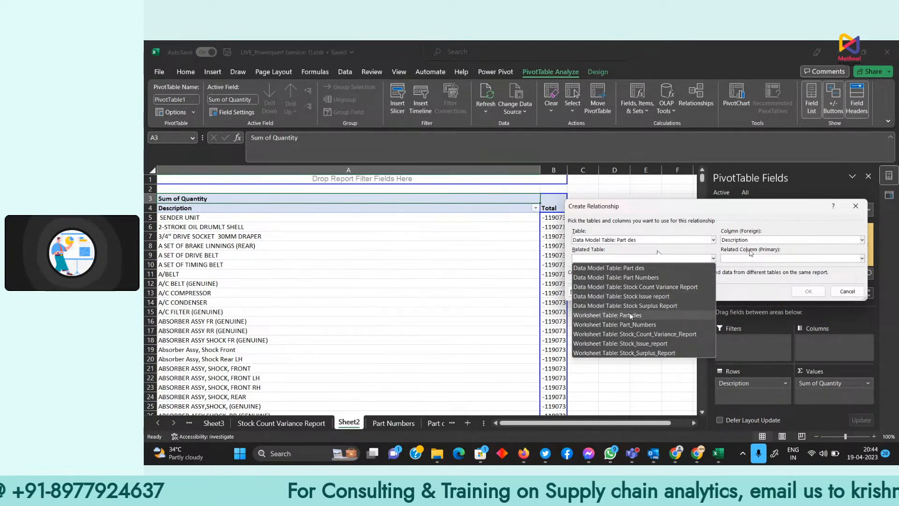
{"action": "left_click", "coordinate": [641, 296]}
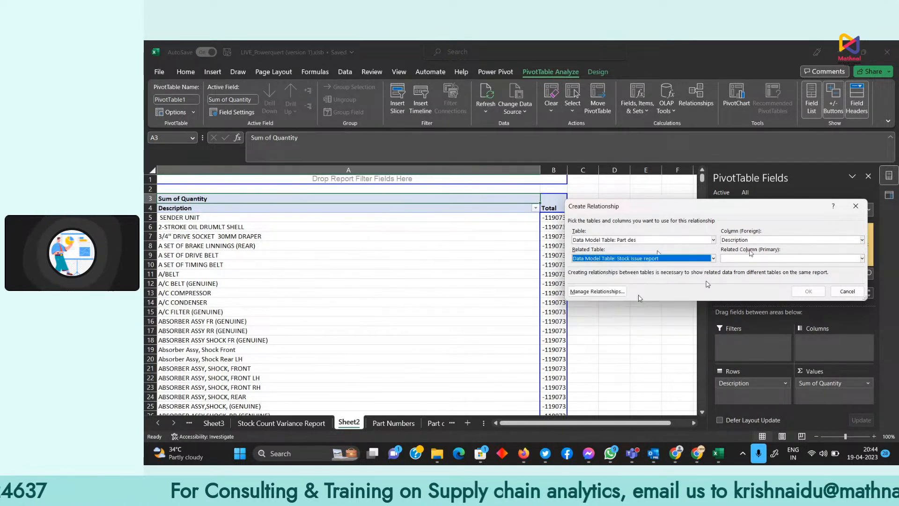
{"action": "left_click", "coordinate": [760, 259]}
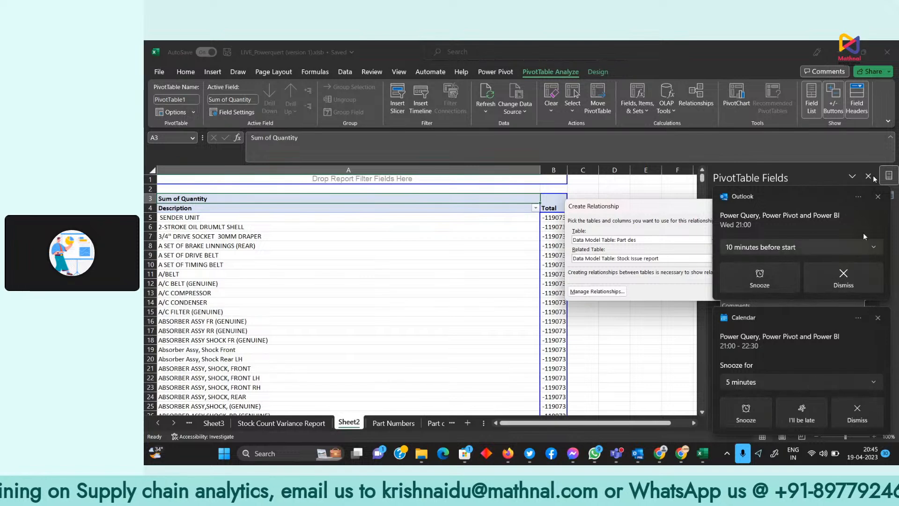
{"action": "left_click", "coordinate": [844, 283]}
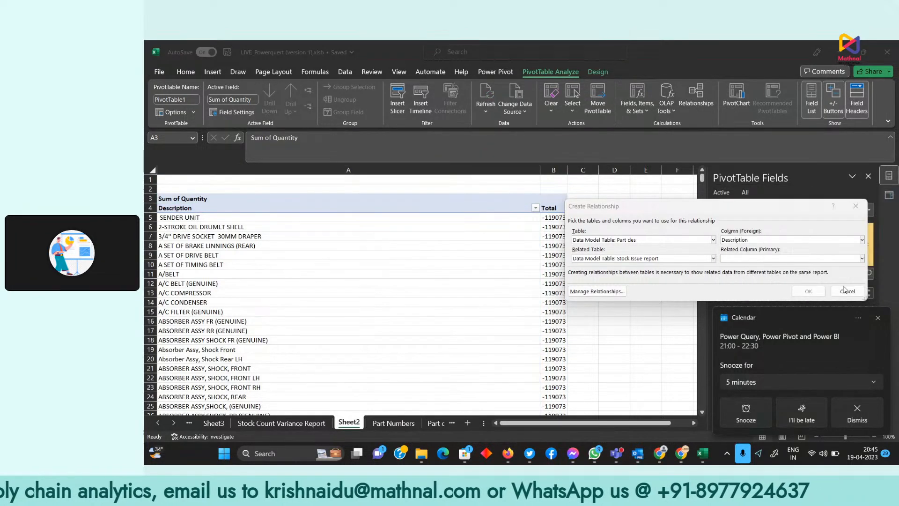
{"action": "left_click", "coordinate": [850, 412]}
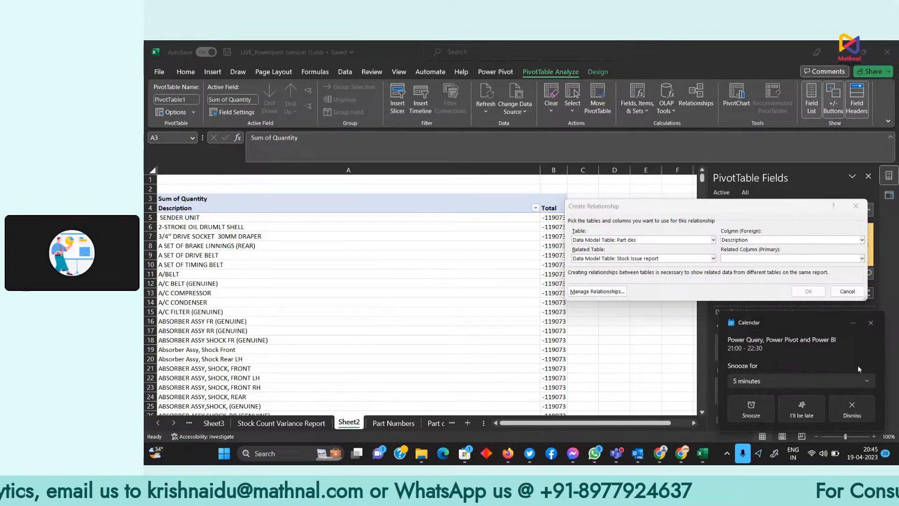
{"action": "left_click", "coordinate": [753, 258]}
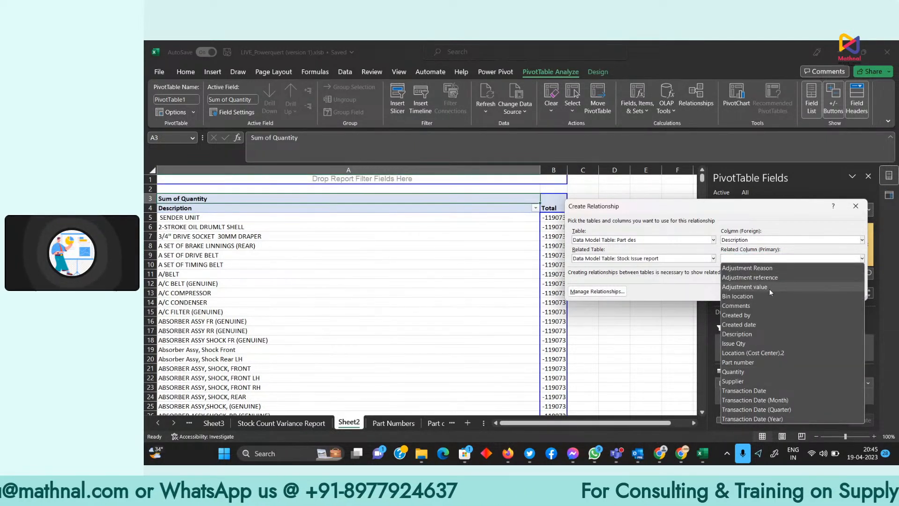
{"action": "left_click", "coordinate": [754, 335]}
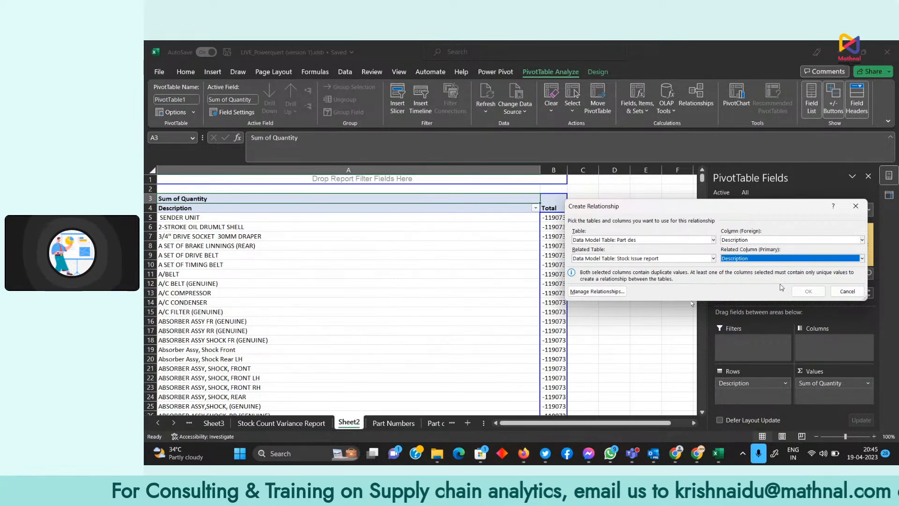
{"action": "left_click", "coordinate": [848, 292]}
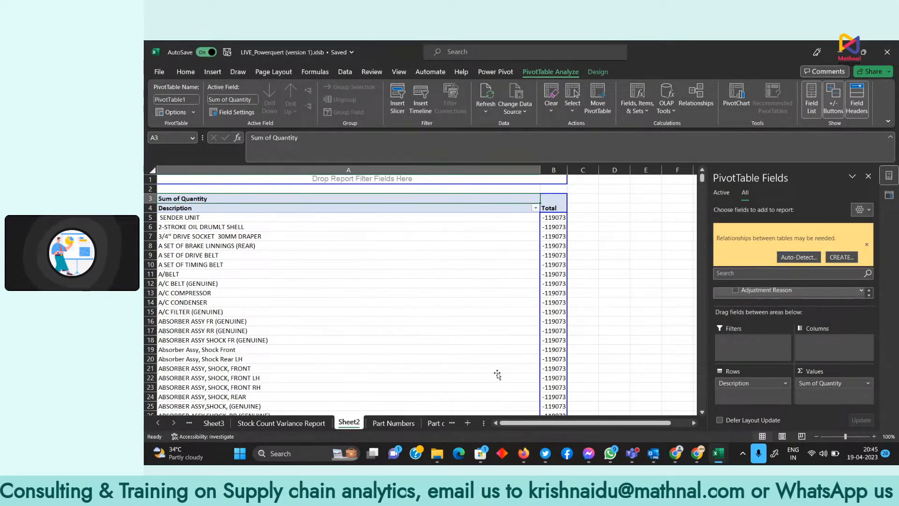
Remove duplicate values from the Description column of the Part des sheet, treating the first row as headers.
{"action": "left_click", "coordinate": [436, 423]}
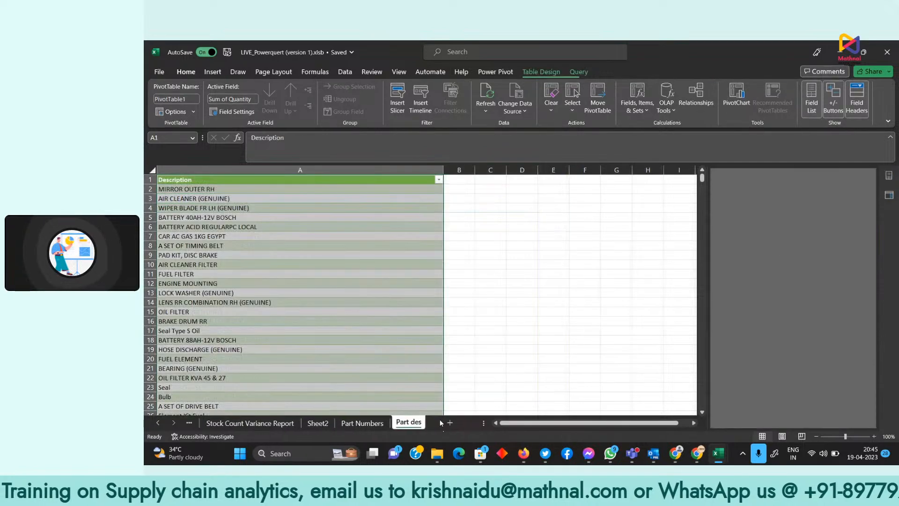
{"action": "left_click", "coordinate": [358, 191]}
{"action": "left_click", "coordinate": [386, 169]}
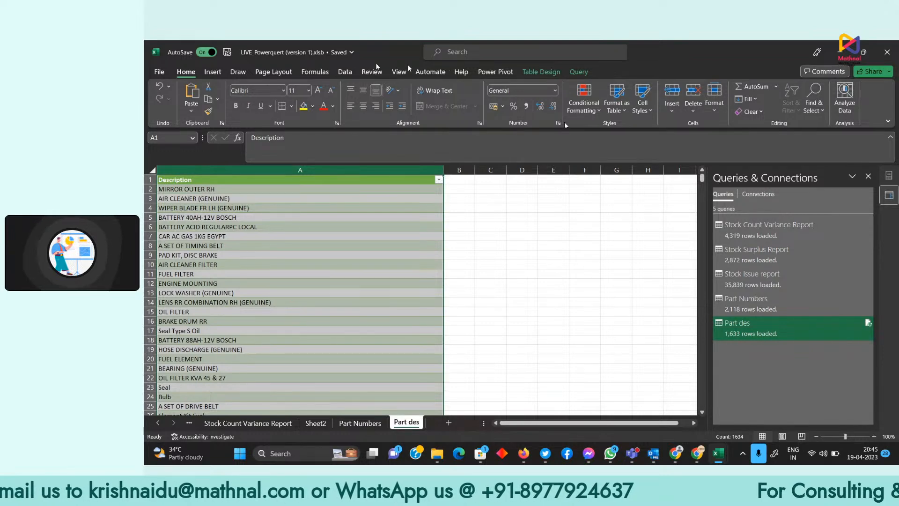
{"action": "left_click", "coordinate": [345, 72]}
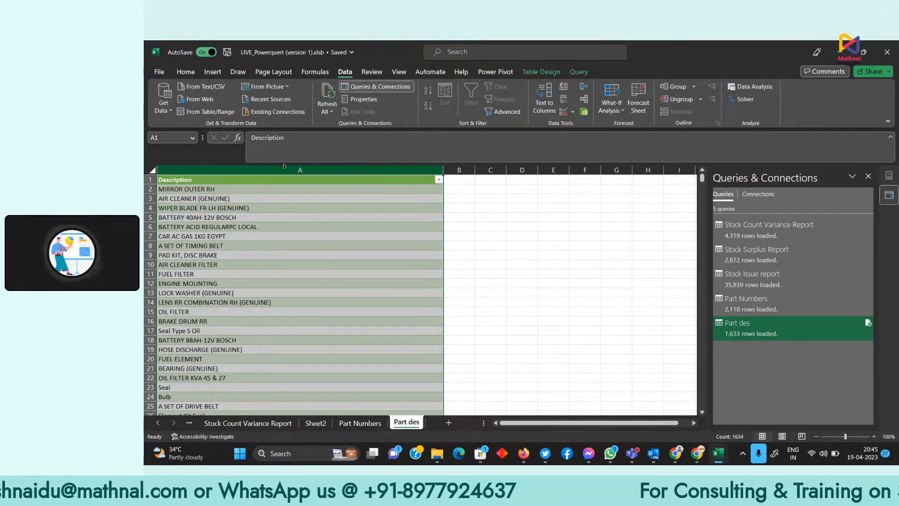
{"action": "left_click", "coordinate": [298, 179]}
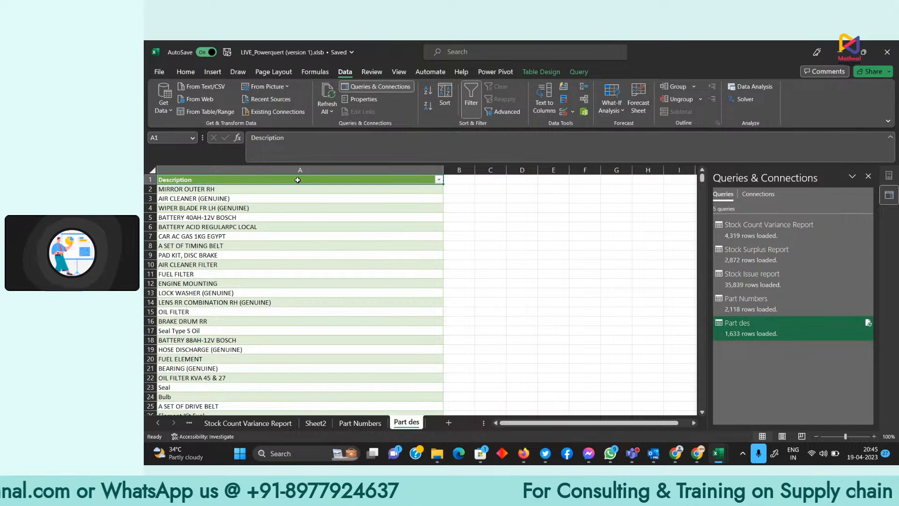
{"action": "key", "text": "ctrl+shift+Down"}
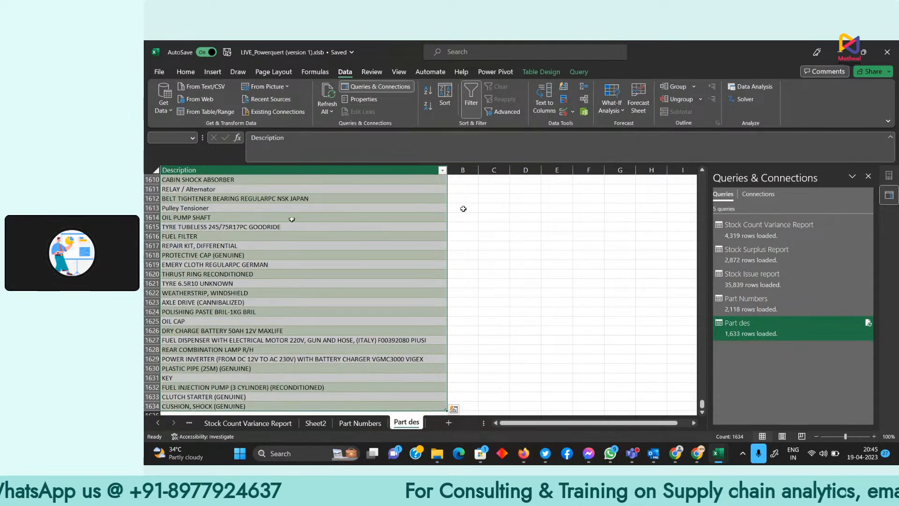
{"action": "scroll", "coordinate": [348, 277], "scroll_direction": "down", "scroll_amount": 2}
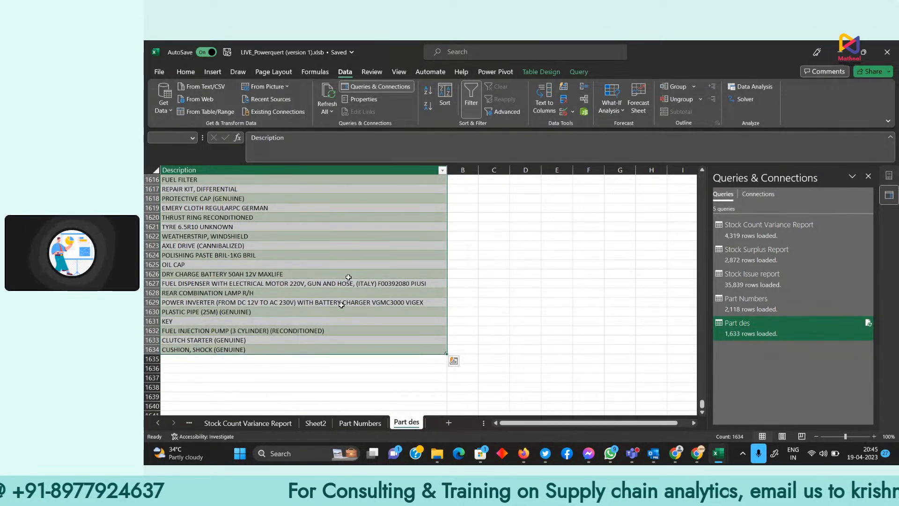
{"action": "left_click", "coordinate": [564, 99]}
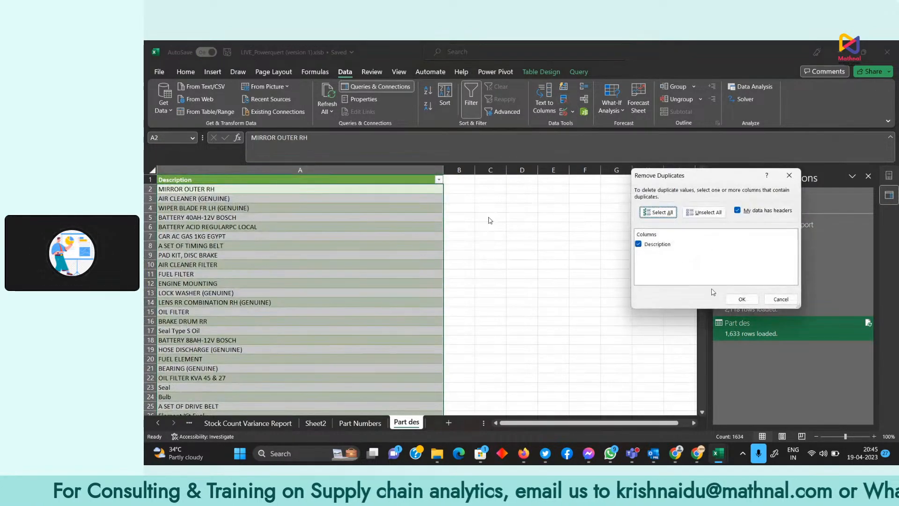
{"action": "left_click", "coordinate": [733, 298]}
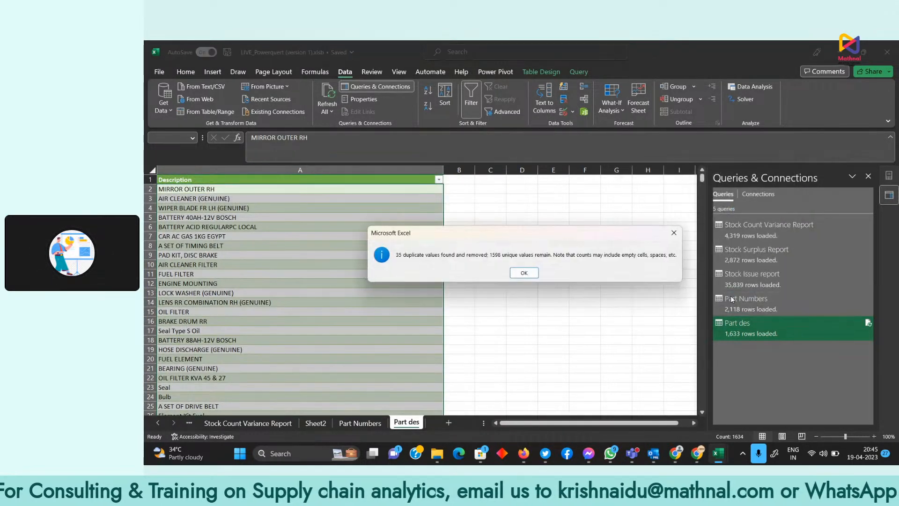
{"action": "left_click", "coordinate": [523, 273]}
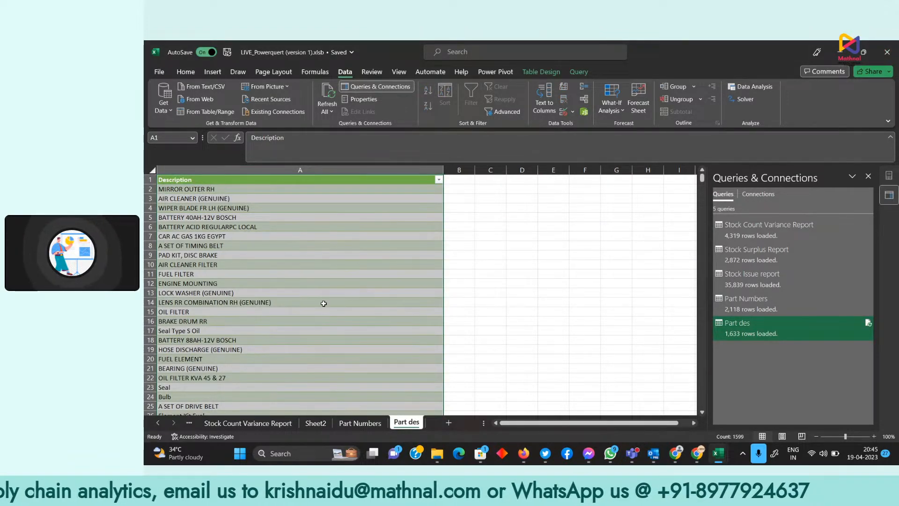
{"action": "scroll", "coordinate": [324, 303], "scroll_direction": "down", "scroll_amount": 3}
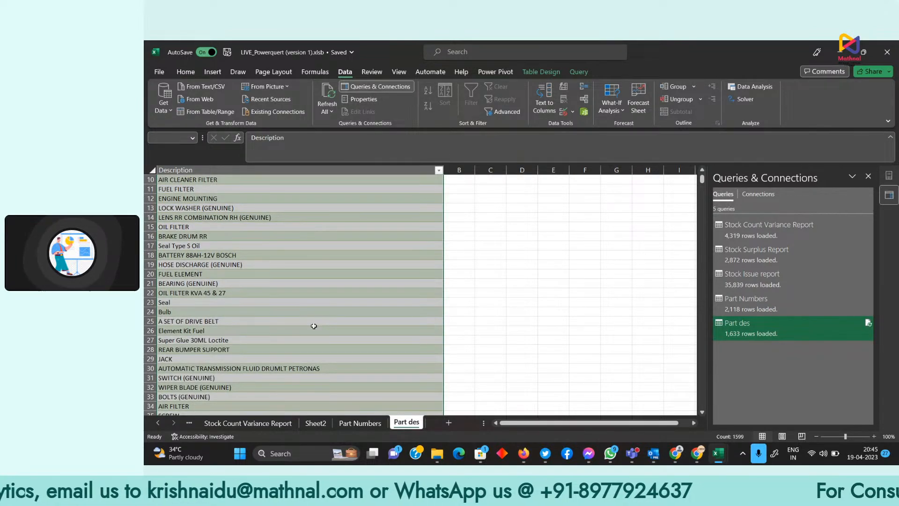
{"action": "scroll", "coordinate": [314, 326], "scroll_direction": "down", "scroll_amount": 4}
{"action": "scroll", "coordinate": [313, 326], "scroll_direction": "down", "scroll_amount": 3}
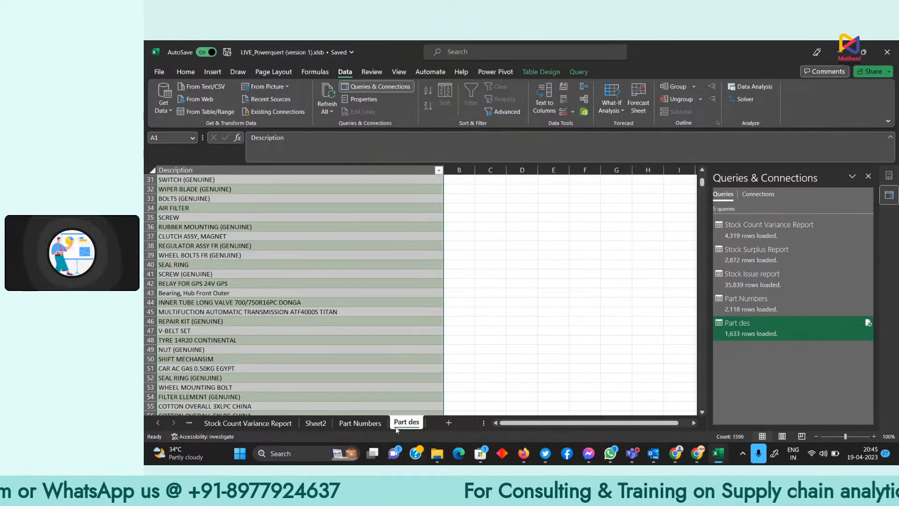
From the Sheet2 PivotTable, retry relating Description in Data Model table Part des to Description in Data Model table Stock Issue report.
{"action": "left_click", "coordinate": [361, 423]}
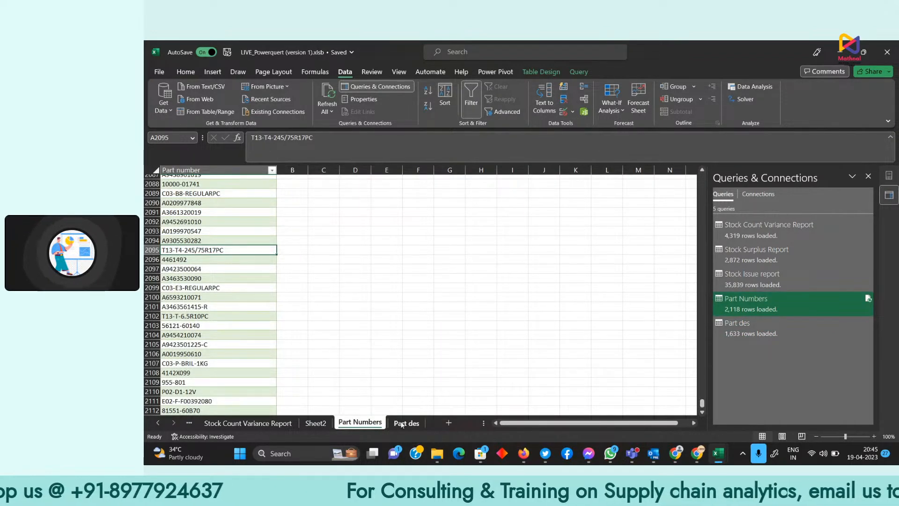
{"action": "left_click", "coordinate": [401, 424]}
{"action": "left_click", "coordinate": [315, 423]}
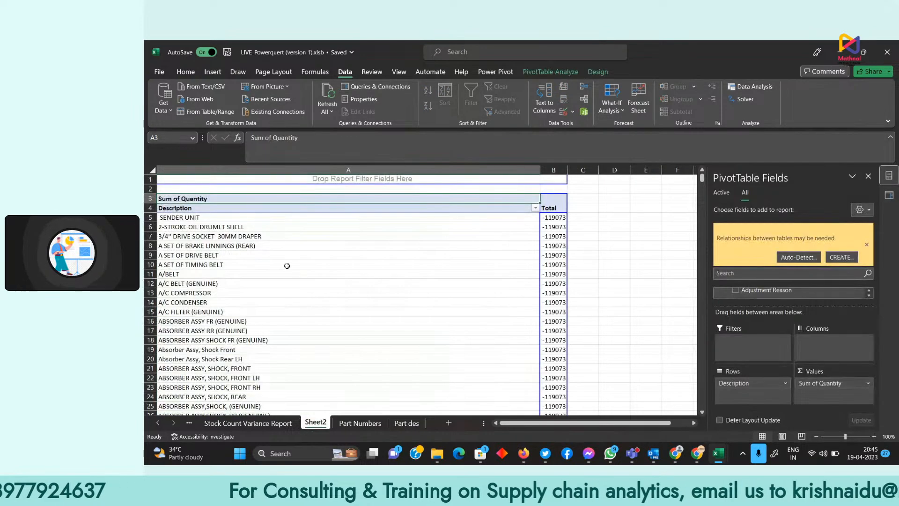
{"action": "left_click", "coordinate": [841, 257]}
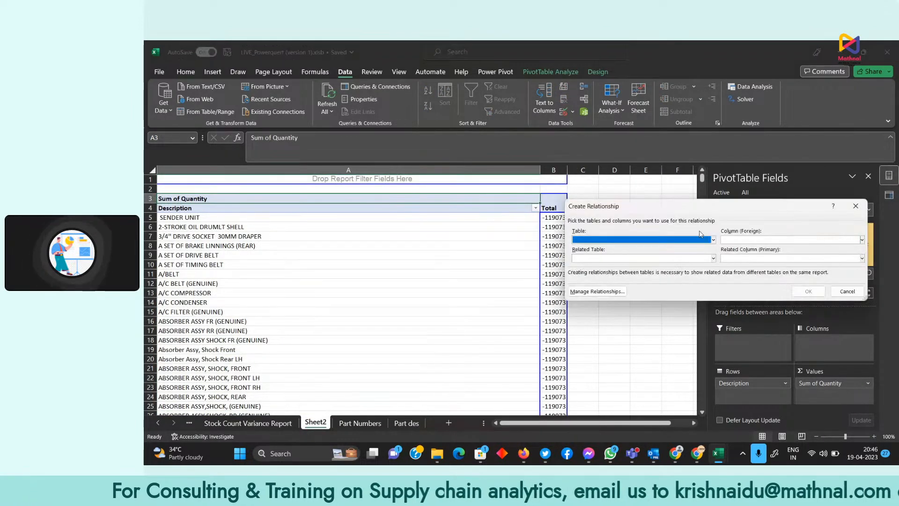
{"action": "left_click", "coordinate": [752, 240]}
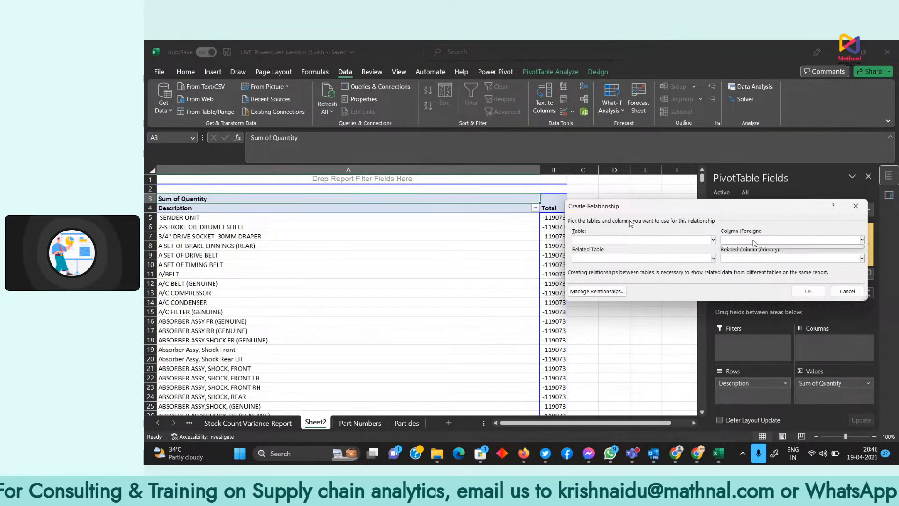
{"action": "left_click", "coordinate": [623, 240]}
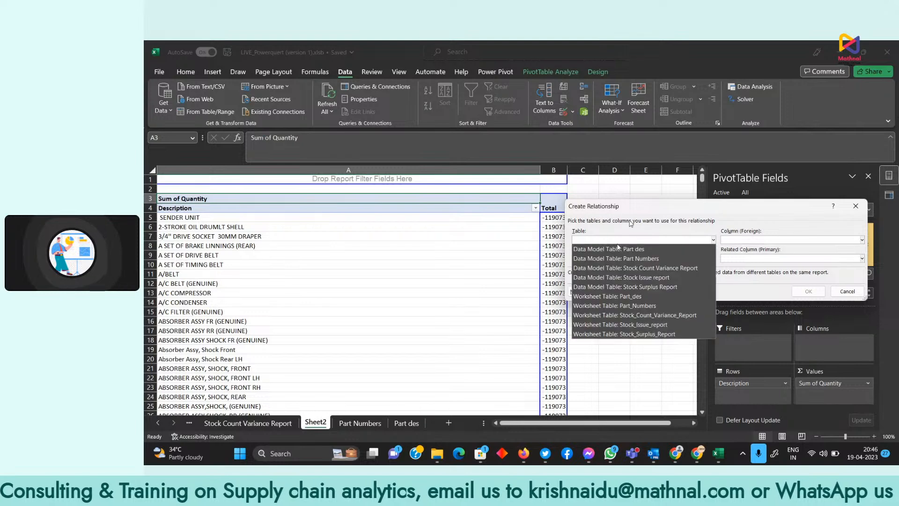
{"action": "left_click", "coordinate": [654, 253]}
{"action": "left_click", "coordinate": [760, 240]}
{"action": "left_click", "coordinate": [747, 252]}
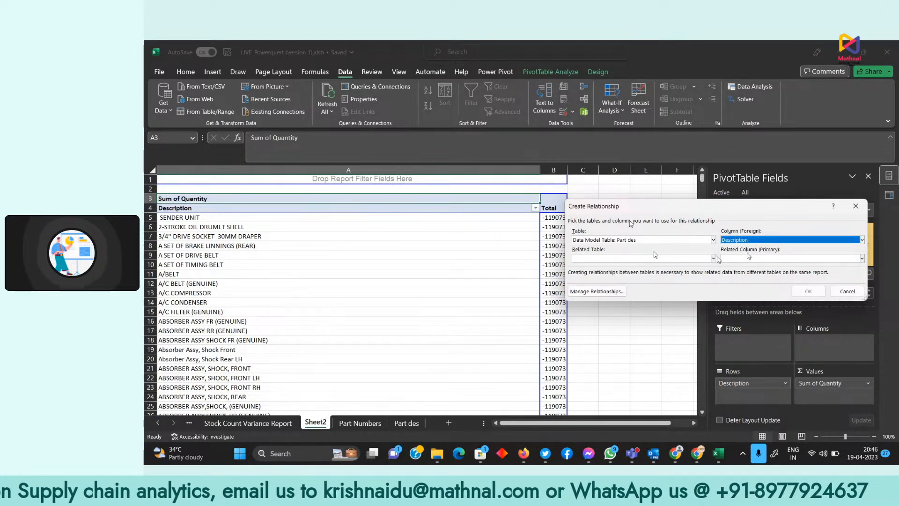
{"action": "left_click", "coordinate": [715, 259]}
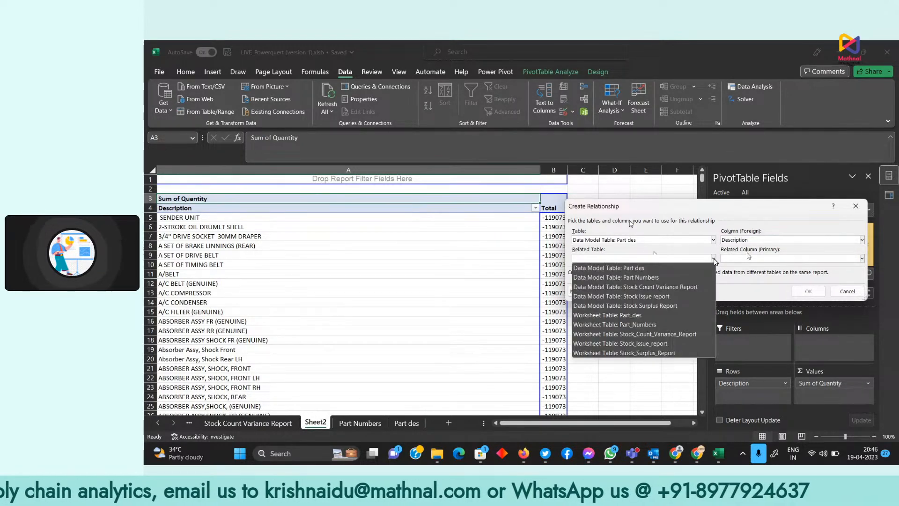
{"action": "left_click", "coordinate": [648, 298]}
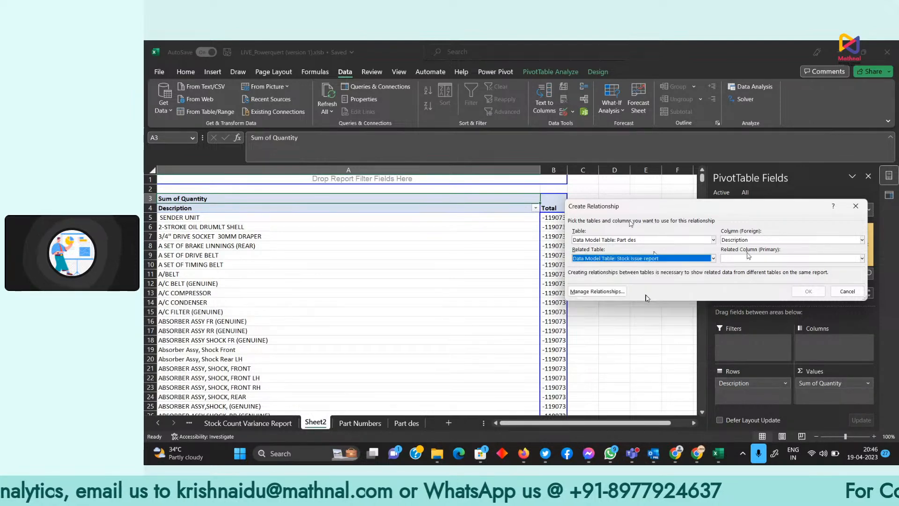
{"action": "left_click", "coordinate": [790, 258]}
{"action": "left_click", "coordinate": [749, 331]}
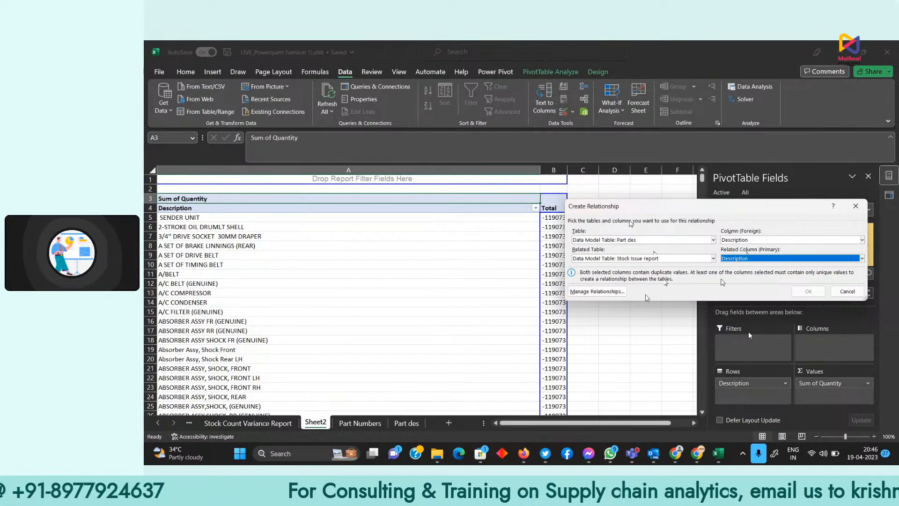
{"action": "left_click", "coordinate": [861, 296]}
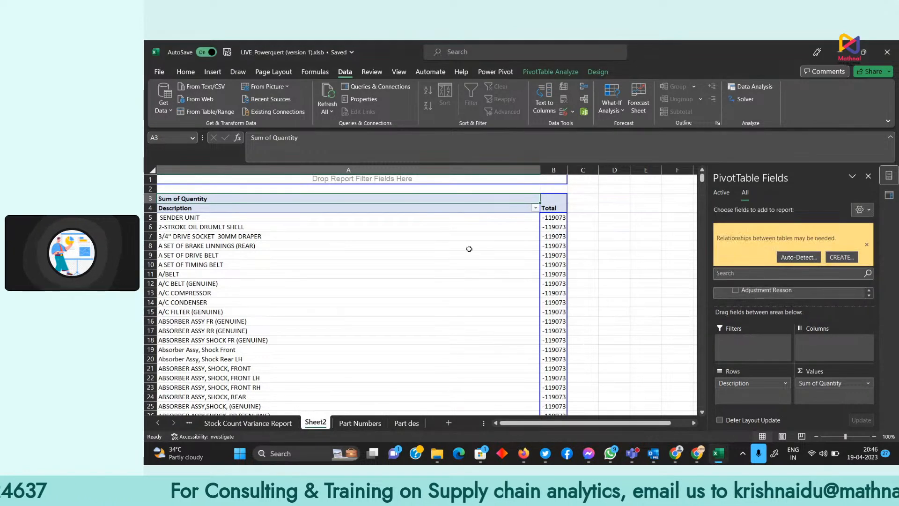
Look through the Part des list for remaining duplicates and filter its Description column to the exact entry KEY.
{"action": "left_click", "coordinate": [405, 424]}
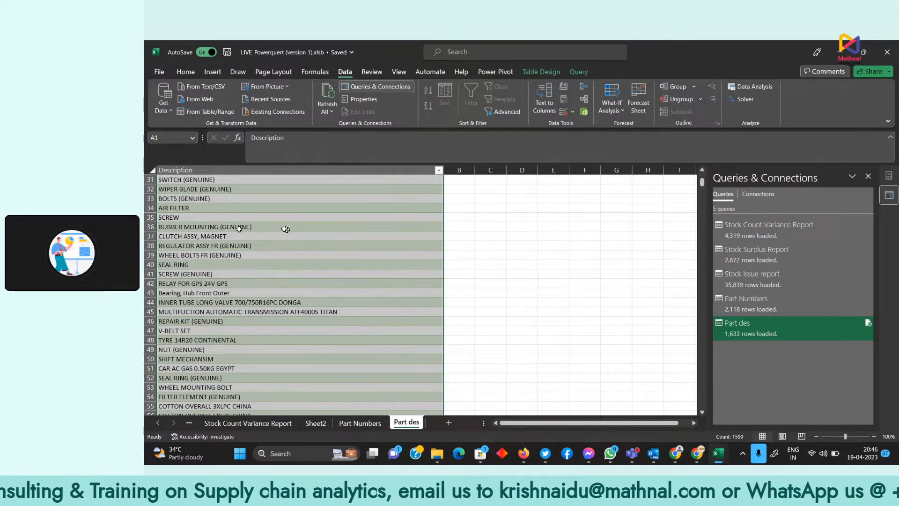
{"action": "scroll", "coordinate": [229, 269], "scroll_direction": "down", "scroll_amount": 2}
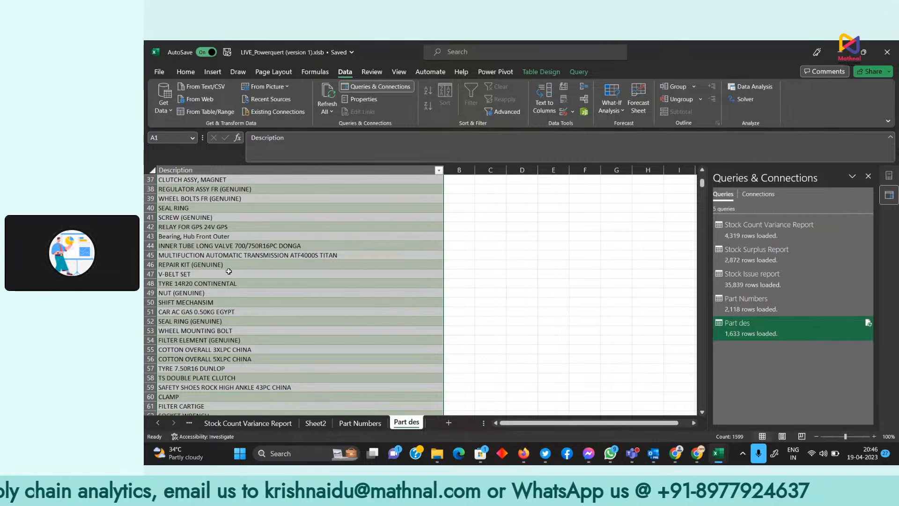
{"action": "scroll", "coordinate": [229, 271], "scroll_direction": "down", "scroll_amount": 17}
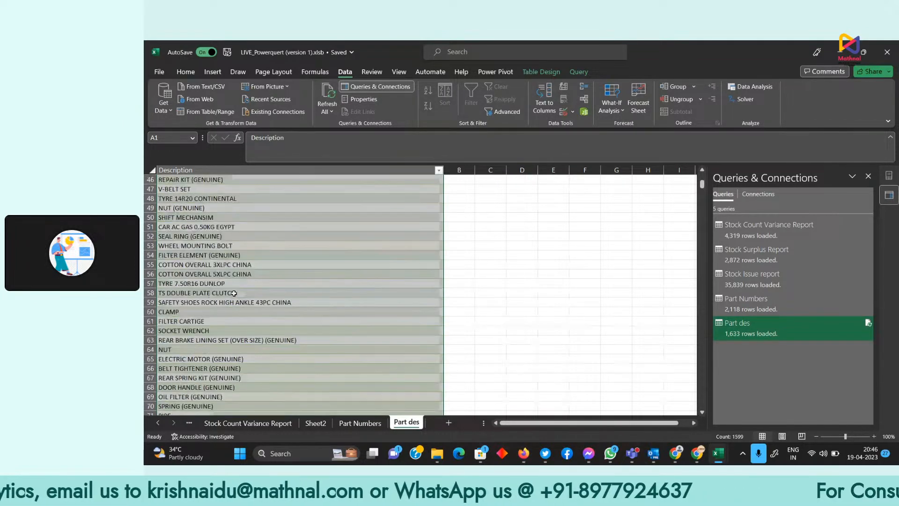
{"action": "scroll", "coordinate": [235, 293], "scroll_direction": "down", "scroll_amount": 15}
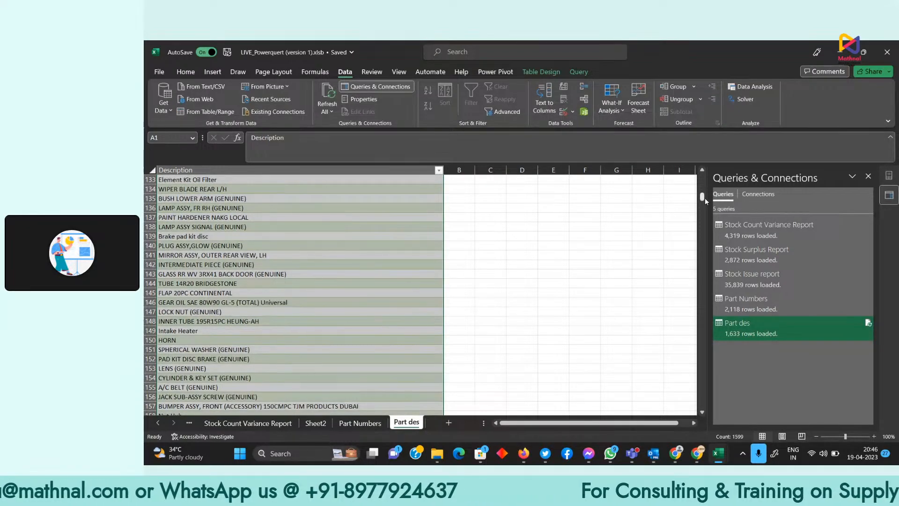
{"action": "left_click_drag", "start_coordinate": [702, 197], "coordinate": [699, 404]}
{"action": "scroll", "coordinate": [310, 297], "scroll_direction": "down", "scroll_amount": 1}
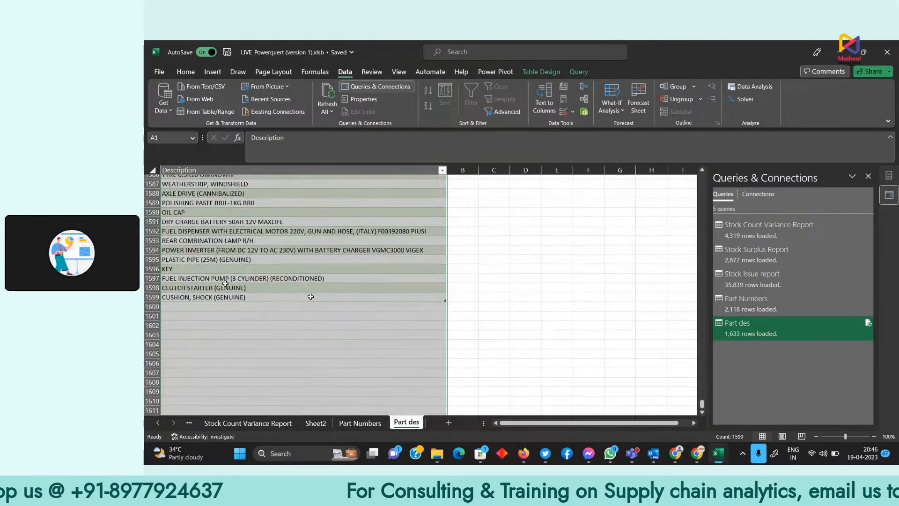
{"action": "left_click", "coordinate": [440, 176]}
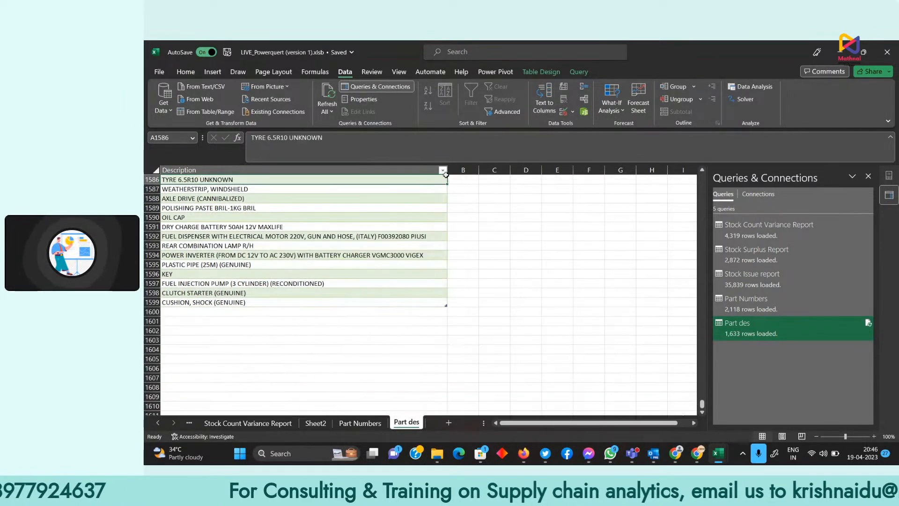
{"action": "left_click", "coordinate": [443, 170]}
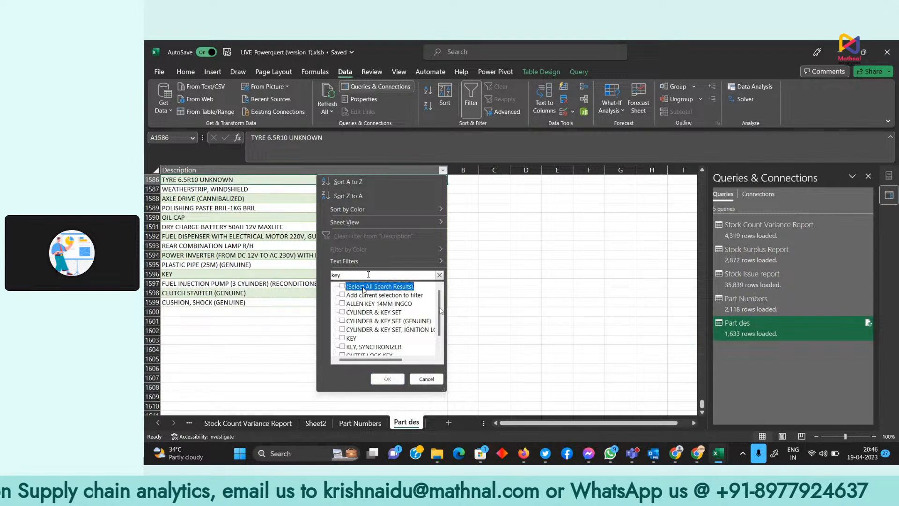
{"action": "left_click_drag", "start_coordinate": [441, 311], "coordinate": [445, 323]}
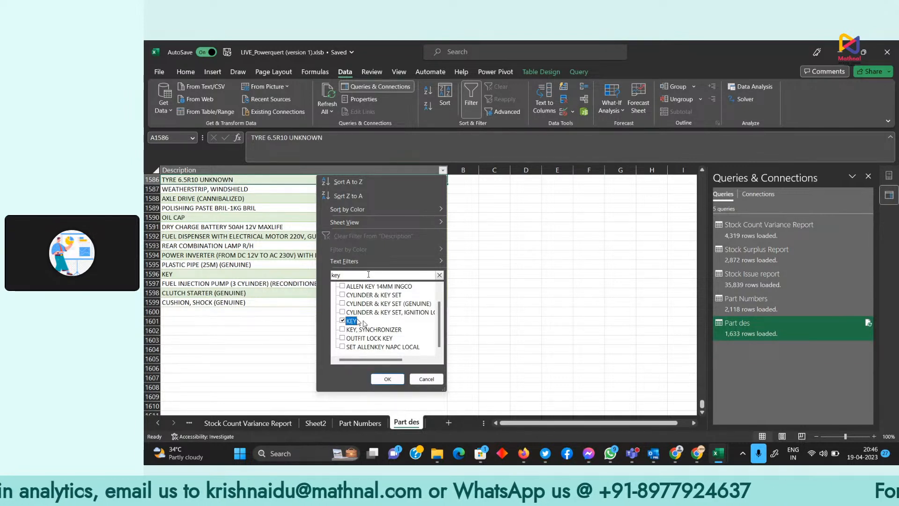
{"action": "left_click", "coordinate": [388, 380]}
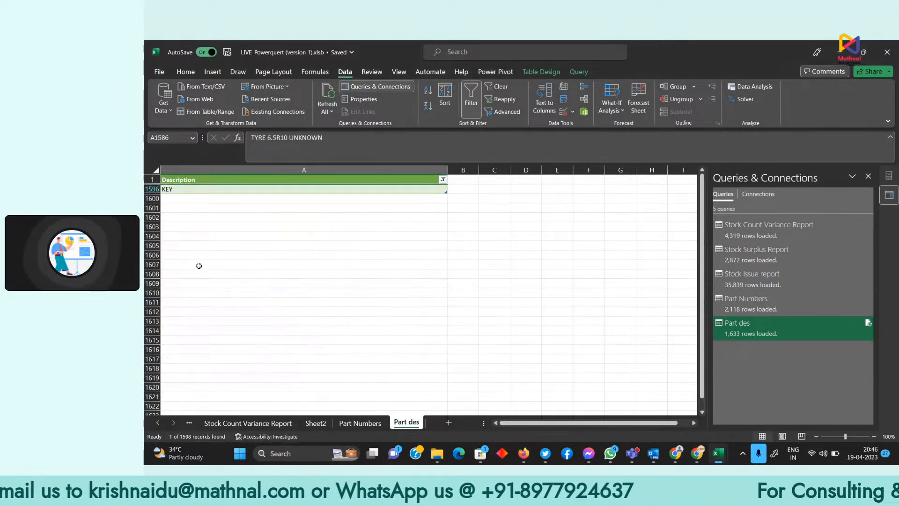
Show all entries again in the filtered Description column of Part des.
{"action": "left_click", "coordinate": [442, 180]}
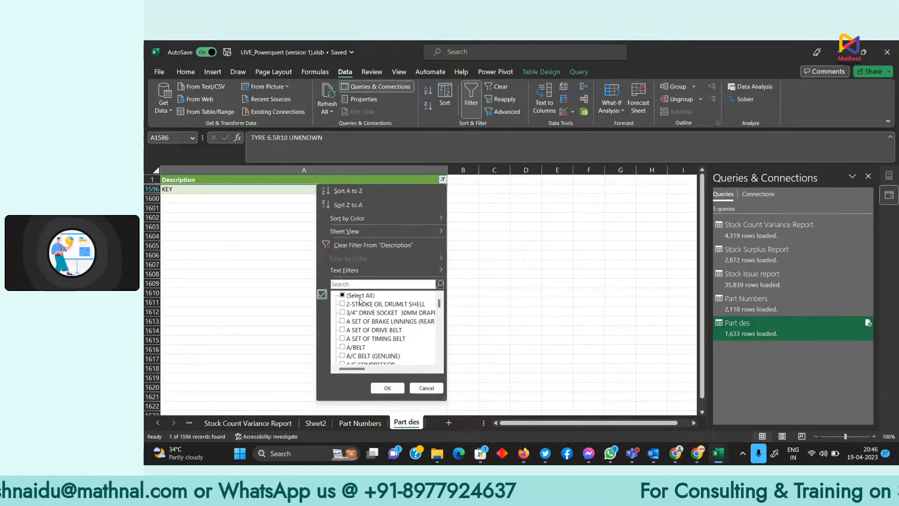
{"action": "left_click", "coordinate": [343, 295]}
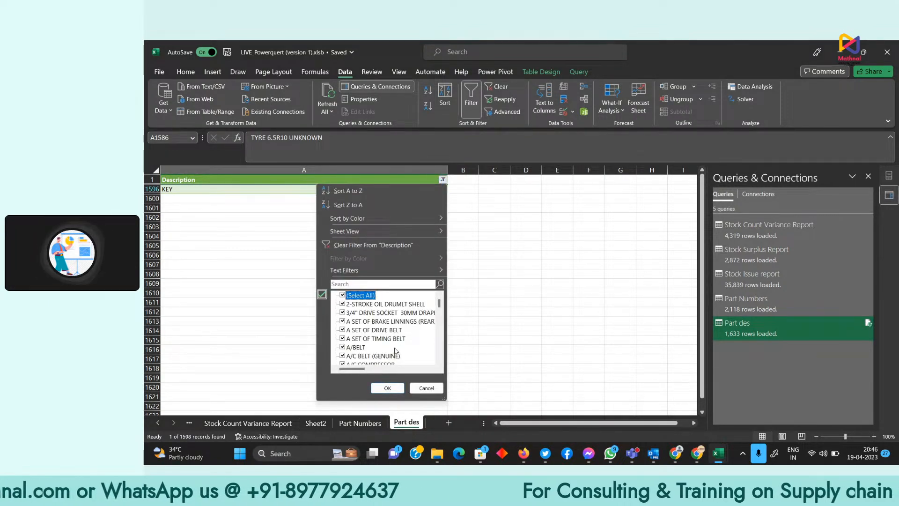
{"action": "left_click", "coordinate": [388, 388]}
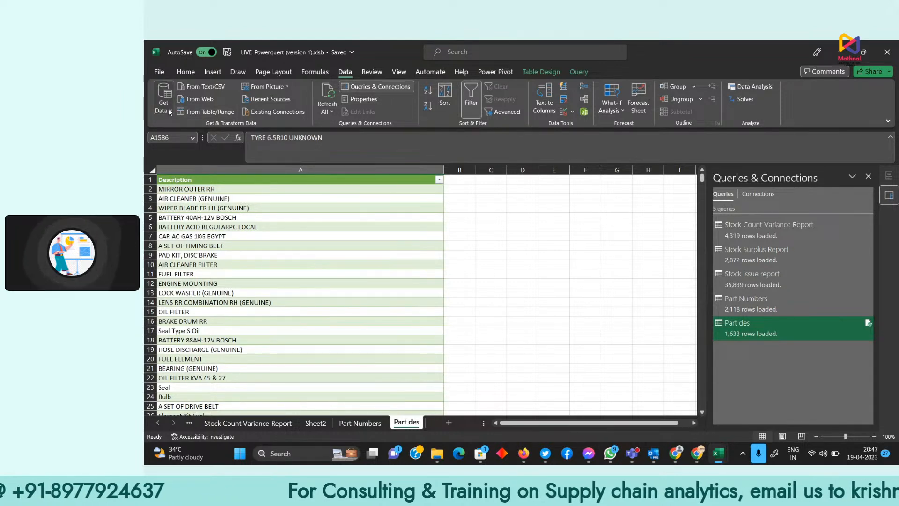
Insert a PivotTable based on the Part_des table in a new worksheet.
{"action": "left_click", "coordinate": [207, 70]}
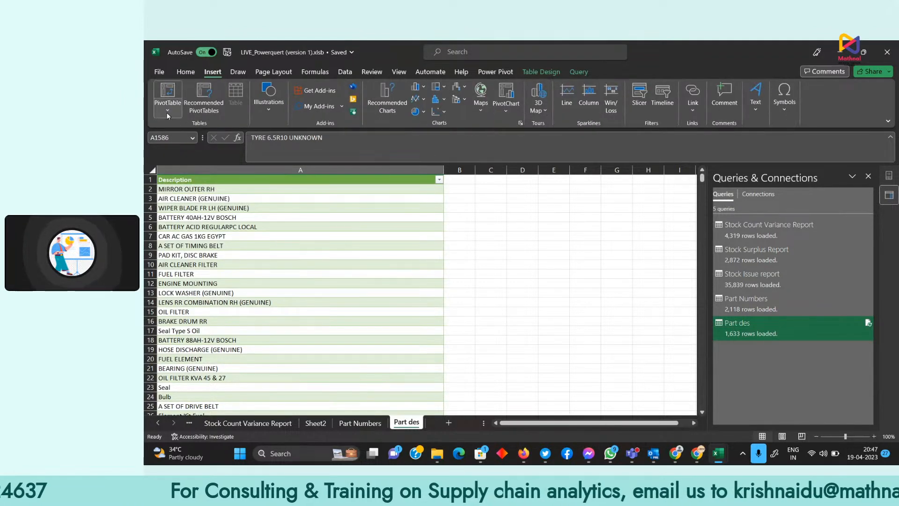
{"action": "left_click", "coordinate": [167, 112]}
{"action": "left_click", "coordinate": [202, 127]}
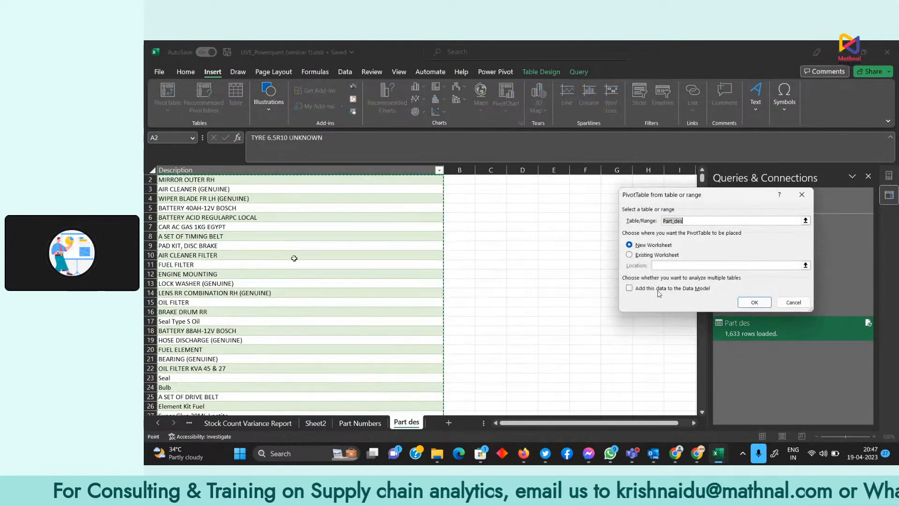
{"action": "left_click", "coordinate": [752, 304]}
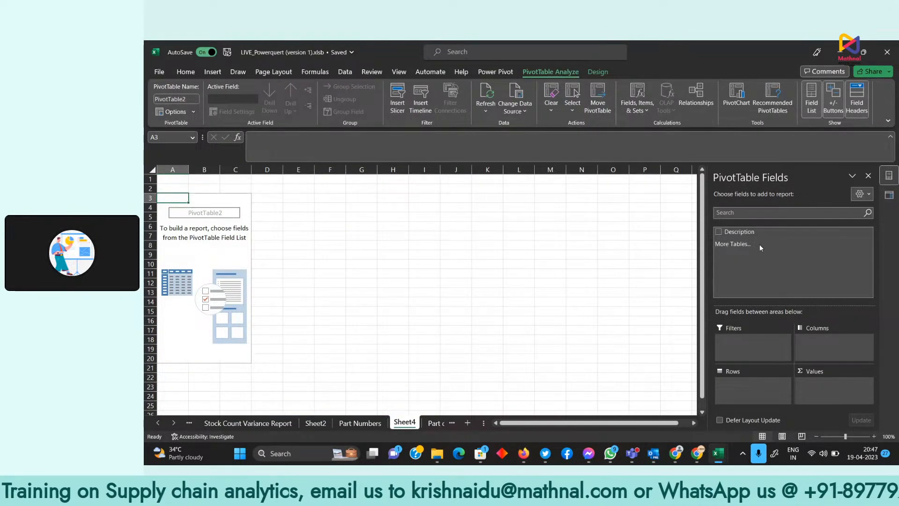
Show Description as rows with its count as values in the new PivotTable, and look through the counts for duplicates.
{"action": "left_click", "coordinate": [738, 231]}
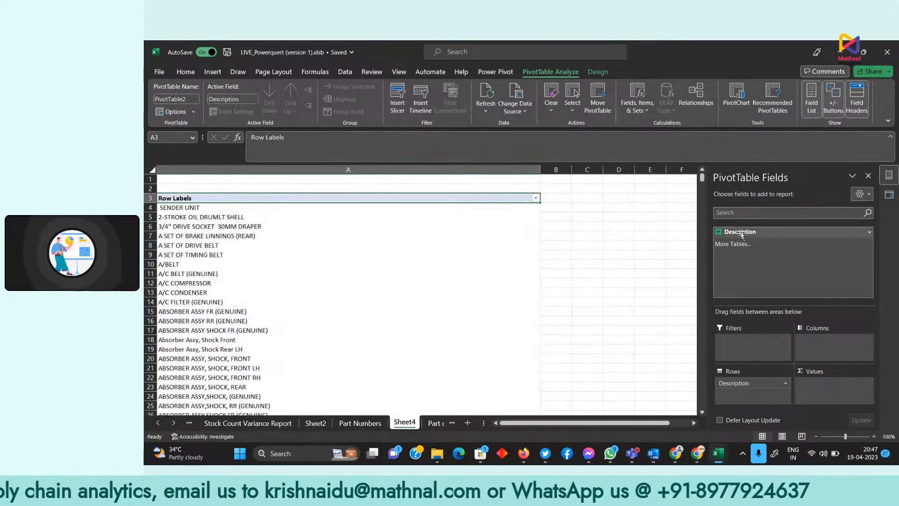
{"action": "left_click_drag", "start_coordinate": [752, 233], "coordinate": [839, 398]}
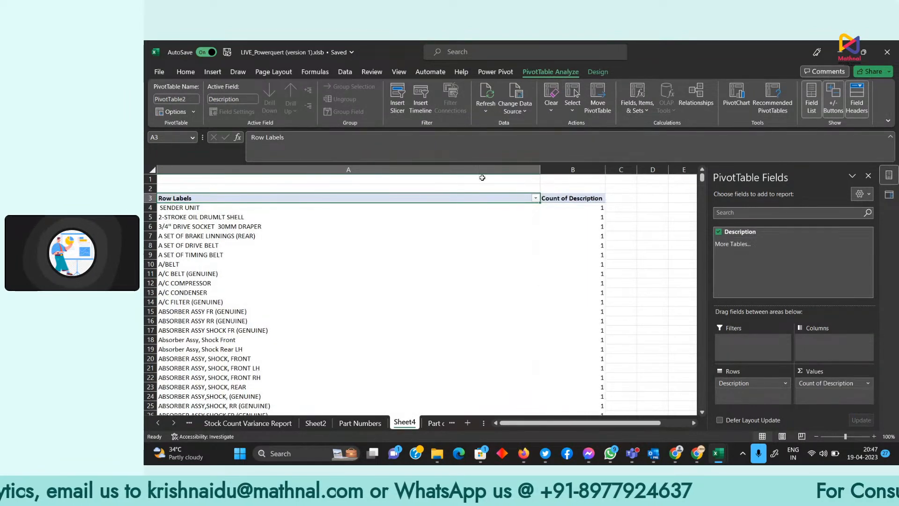
{"action": "scroll", "coordinate": [600, 215], "scroll_direction": "down", "scroll_amount": 4}
{"action": "mouse_move", "coordinate": [702, 178]}
{"action": "left_mouse_down"}
{"action": "mouse_move", "coordinate": [701, 360]}
{"action": "mouse_move", "coordinate": [682, 411]}
{"action": "mouse_move", "coordinate": [701, 170]}
{"action": "left_mouse_up"}
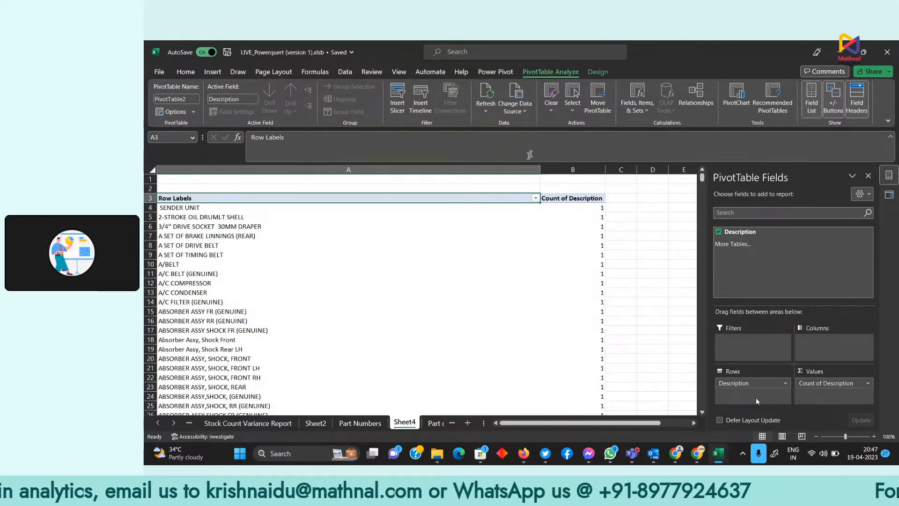
{"action": "left_click", "coordinate": [535, 198]}
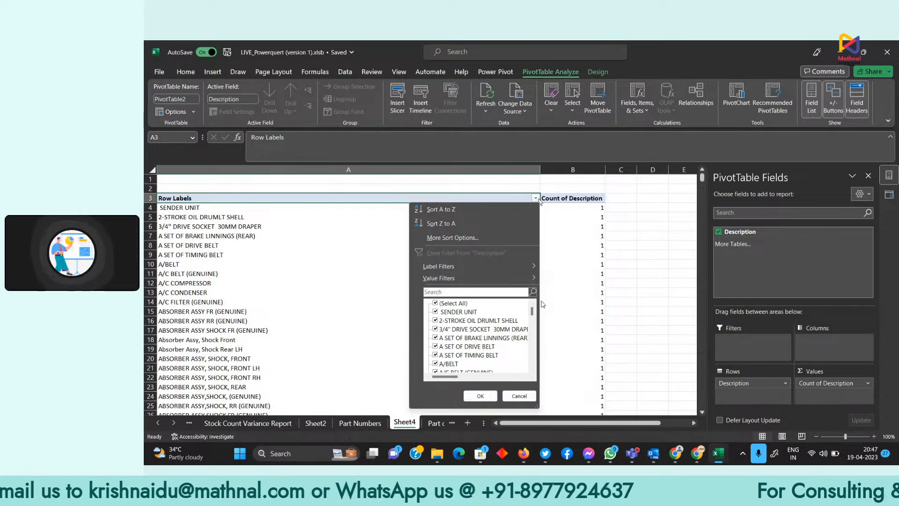
{"action": "key", "text": "Escape"}
Select the Description column of Part des from the header to the last entry to check its row count, and save the workbook.
{"action": "left_click", "coordinate": [365, 423]}
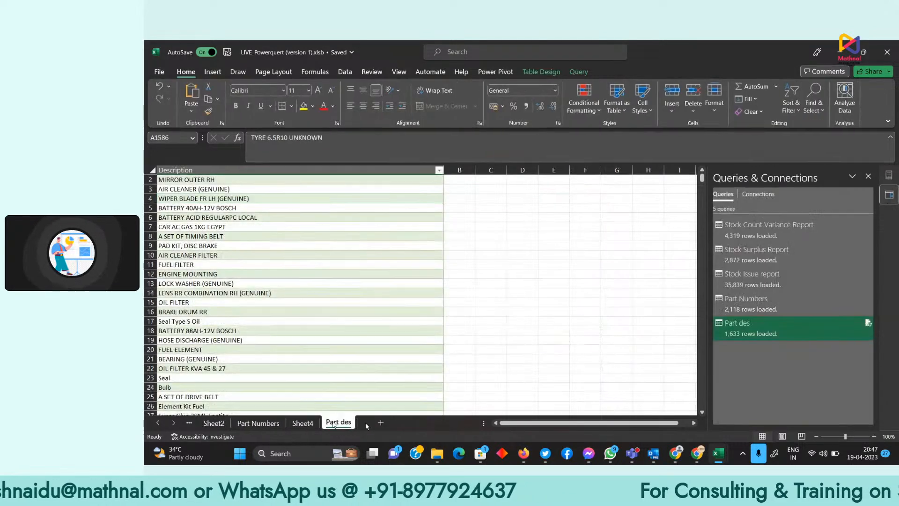
{"action": "left_click", "coordinate": [295, 173]}
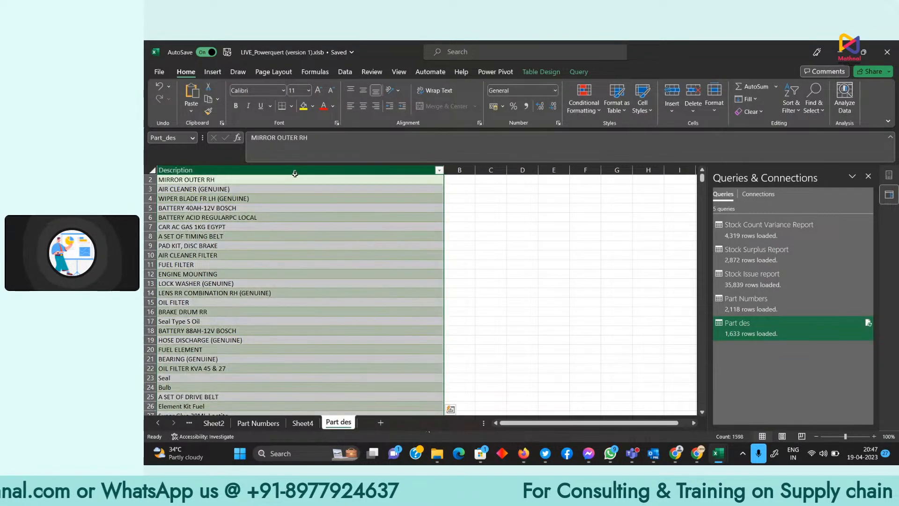
{"action": "scroll", "coordinate": [298, 185], "scroll_direction": "down", "scroll_amount": 5}
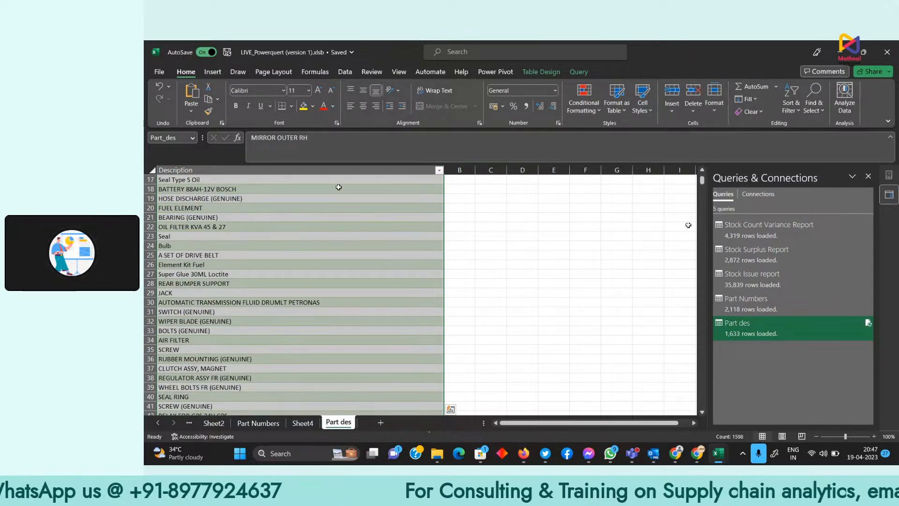
{"action": "scroll", "coordinate": [339, 186], "scroll_direction": "up", "scroll_amount": 5}
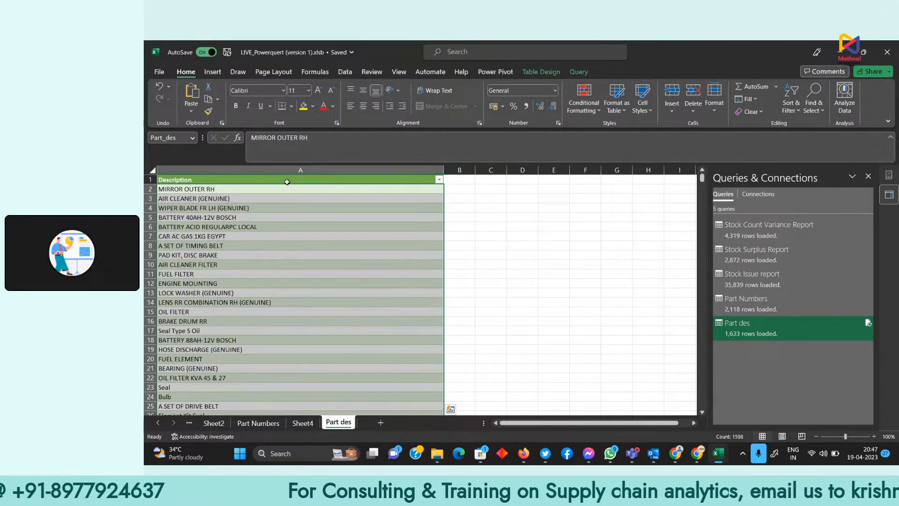
{"action": "left_click", "coordinate": [287, 182]}
{"action": "key", "text": "ctrl+shift+Down"}
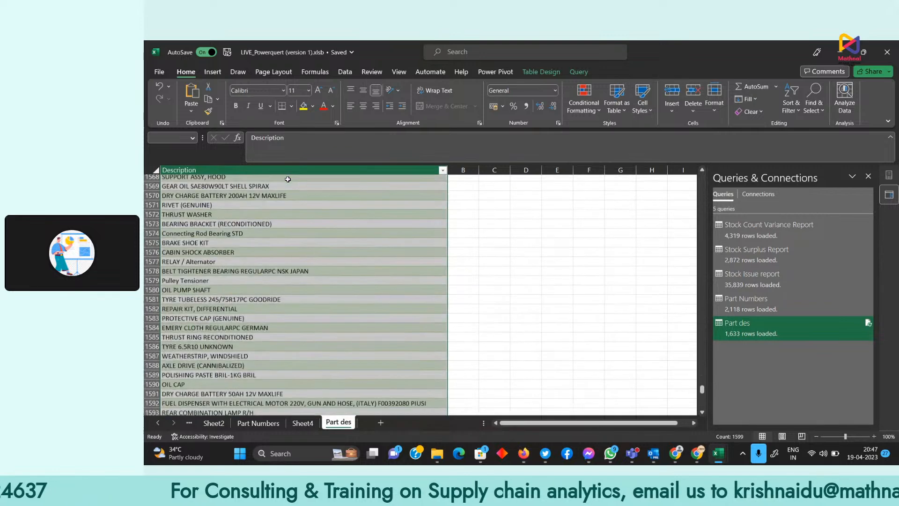
{"action": "scroll", "coordinate": [287, 180], "scroll_direction": "down", "scroll_amount": 4}
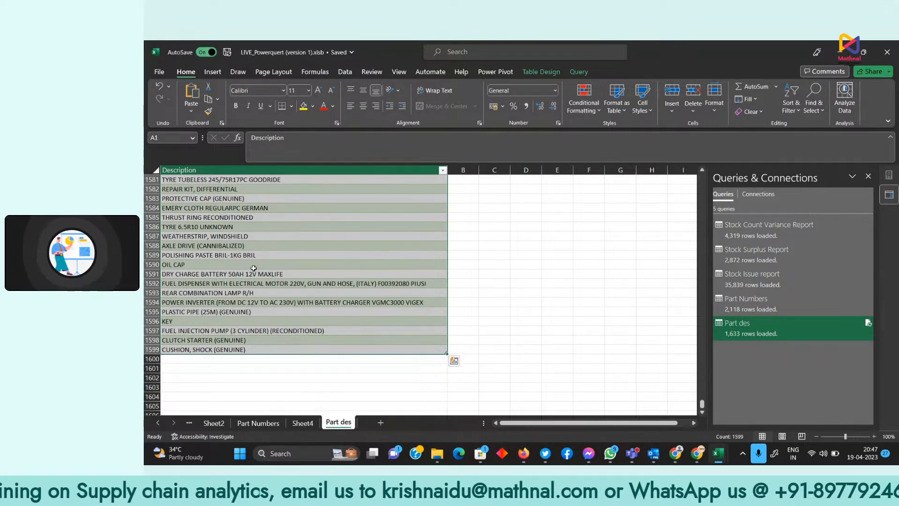
{"action": "key", "text": "ctrl+s"}
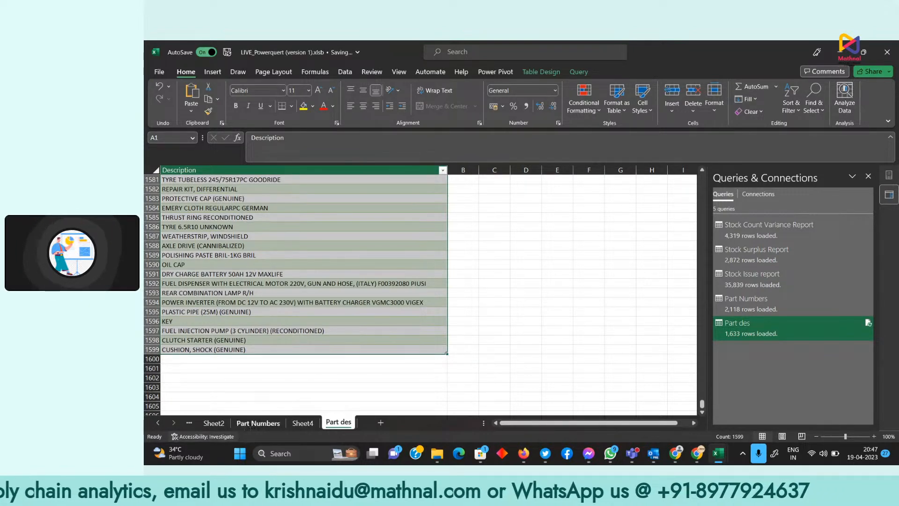
Check how many entries the Part number column of the Part Numbers sheet holds and compare with the end of the Part des list.
{"action": "left_click", "coordinate": [259, 423]}
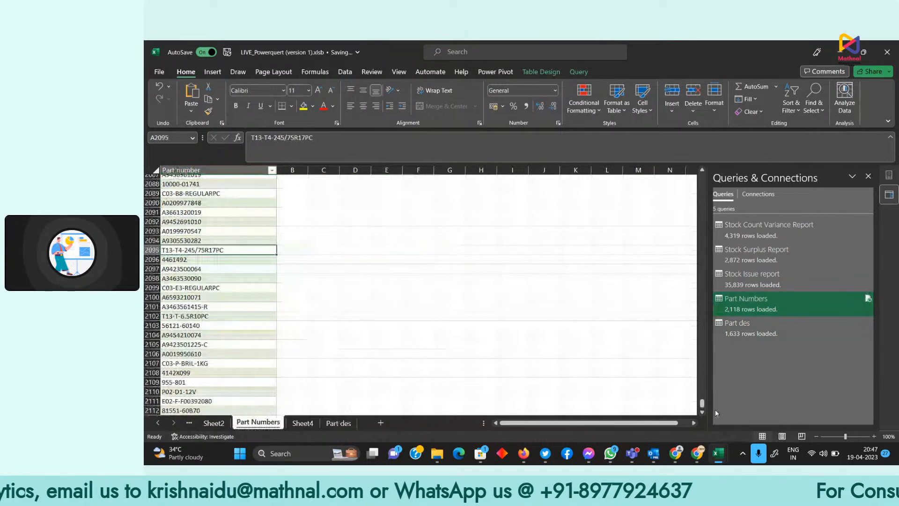
{"action": "left_click_drag", "start_coordinate": [702, 404], "coordinate": [702, 177]}
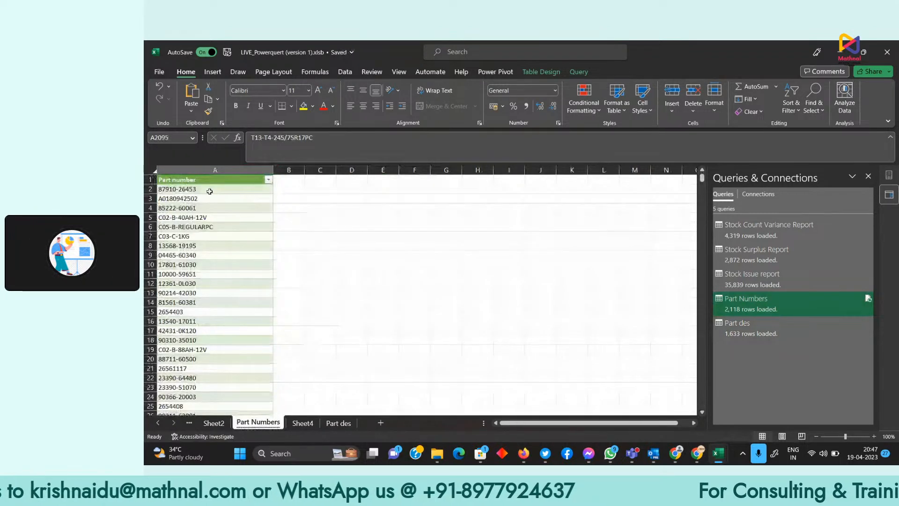
{"action": "left_click", "coordinate": [210, 191]}
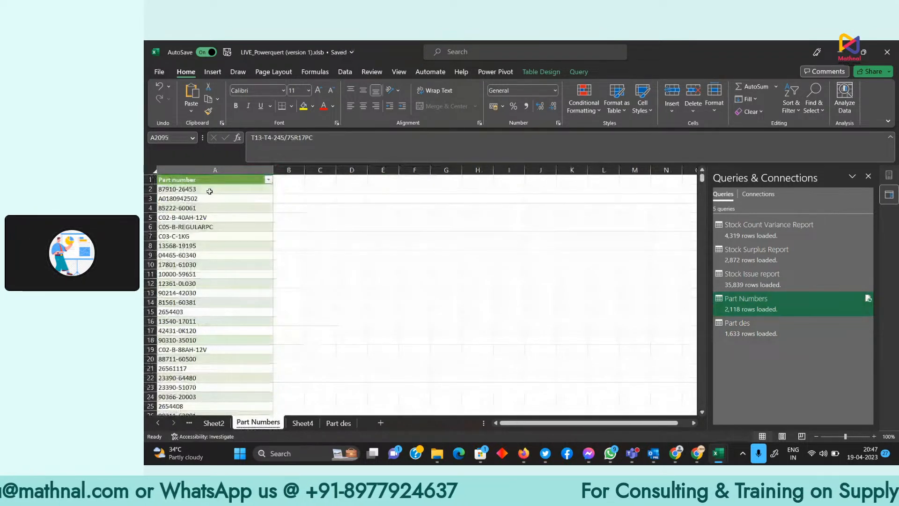
{"action": "key", "text": "ctrl+shift+Down"}
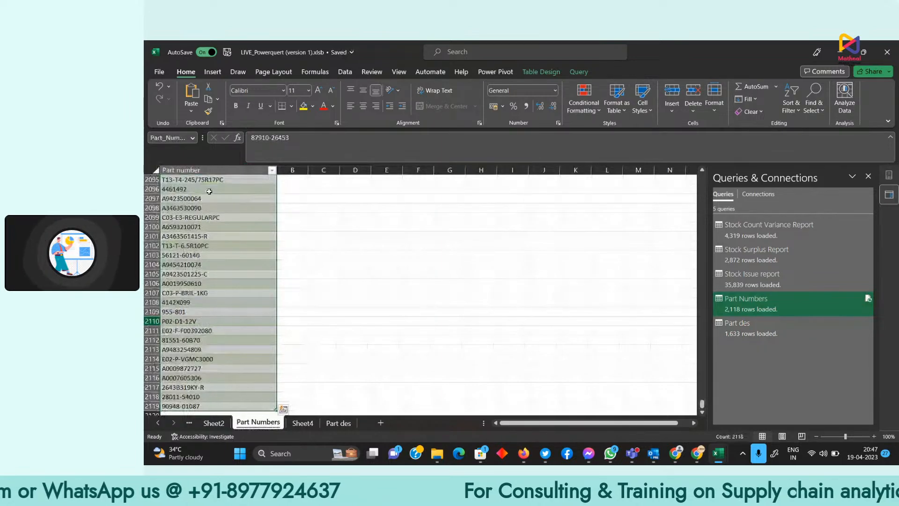
{"action": "scroll", "coordinate": [196, 340], "scroll_direction": "down", "scroll_amount": 1}
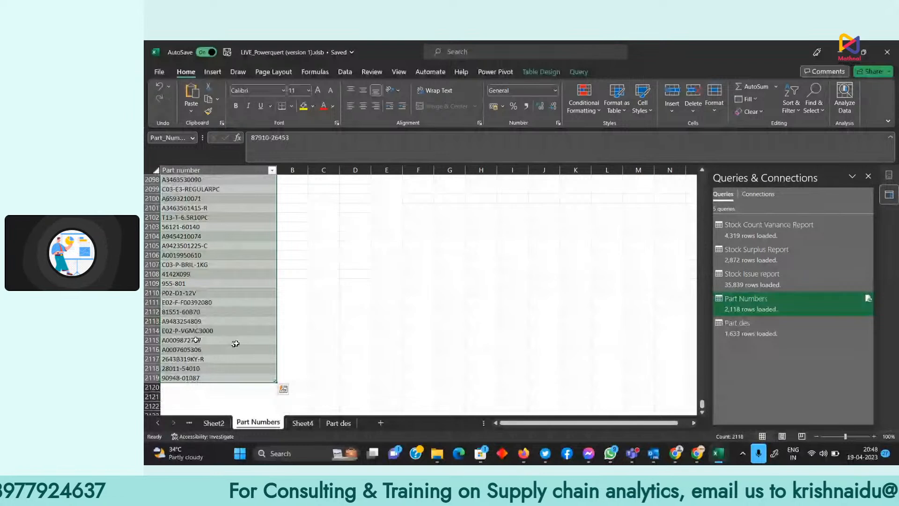
{"action": "left_click", "coordinate": [339, 423]}
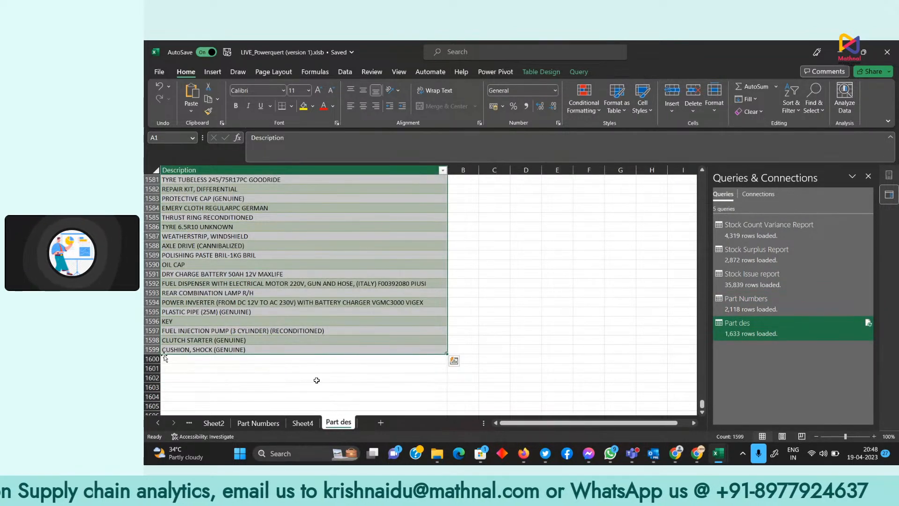
Delete the Sheet4 worksheet with the Description count PivotTable.
{"action": "left_click", "coordinate": [303, 423]}
{"action": "right_click", "coordinate": [313, 423]}
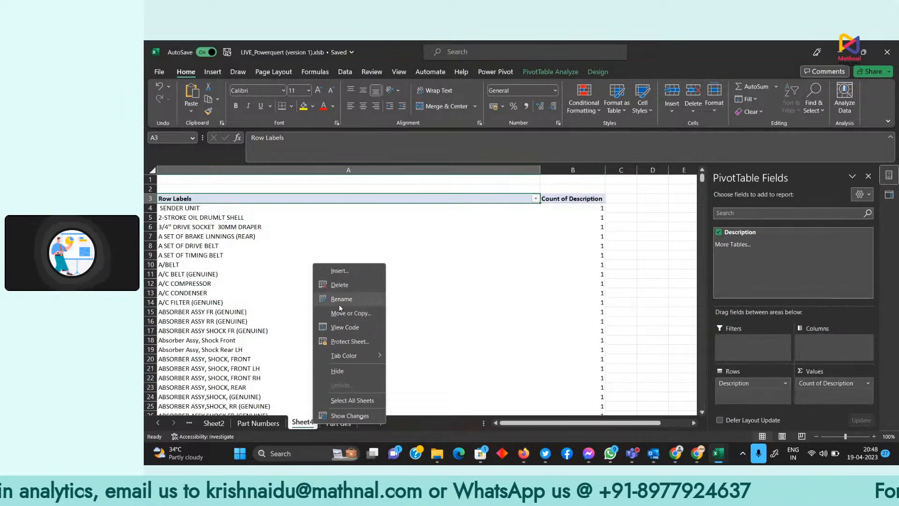
{"action": "left_click", "coordinate": [340, 284]}
{"action": "left_click", "coordinate": [506, 275]}
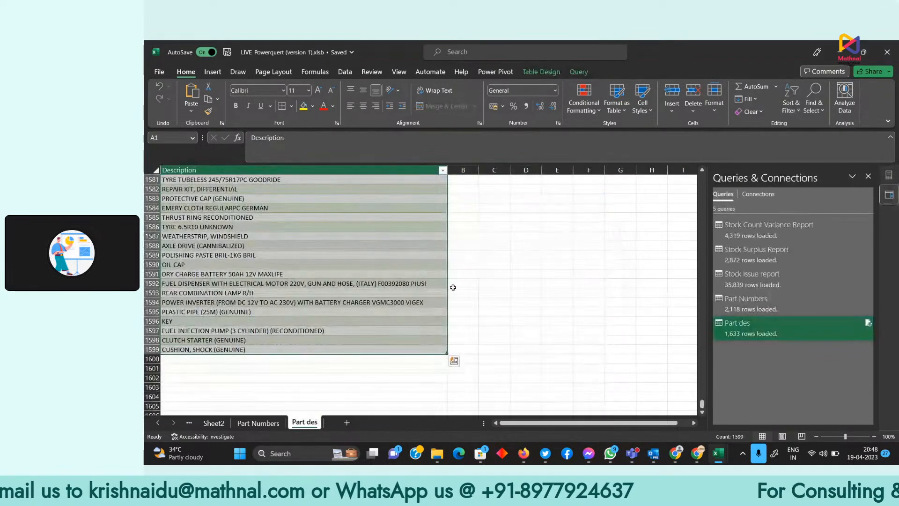
Open the Part Numbers query in the Power Query Editor and delete that query.
{"action": "left_click", "coordinate": [248, 423]}
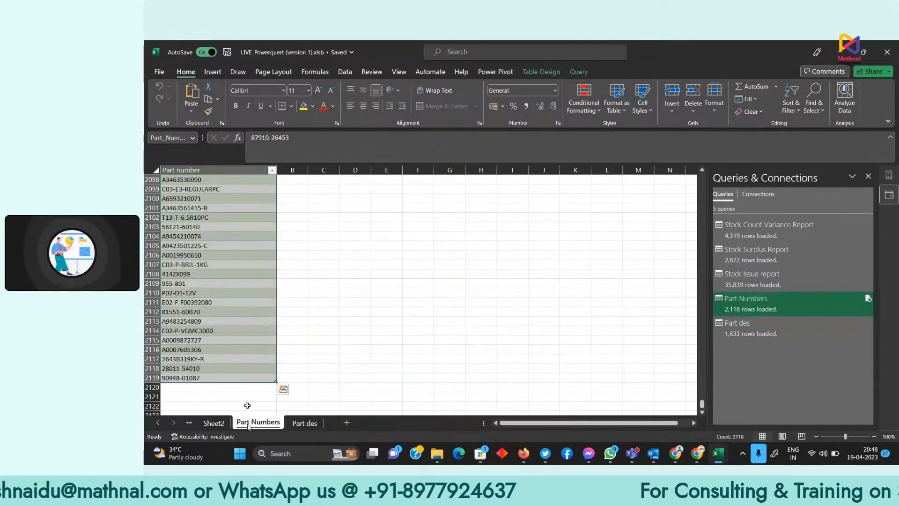
{"action": "left_click", "coordinate": [578, 72]}
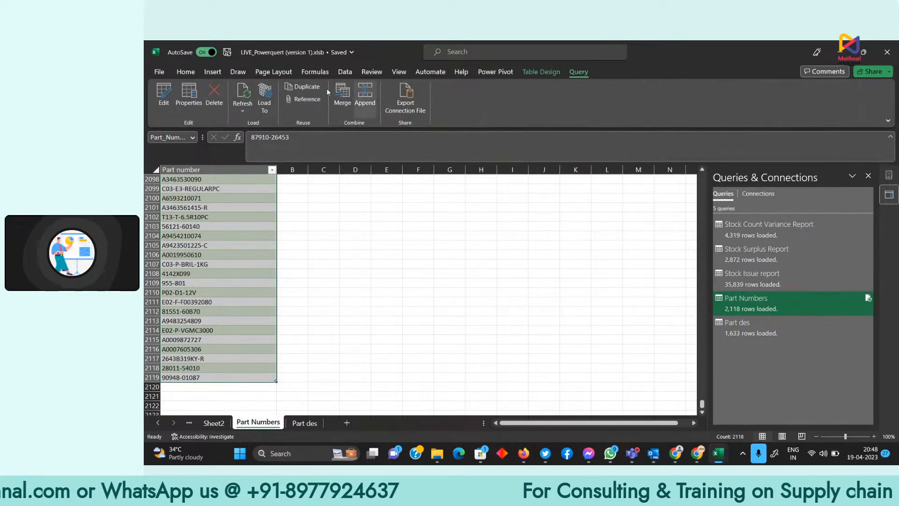
{"action": "left_click", "coordinate": [164, 96]}
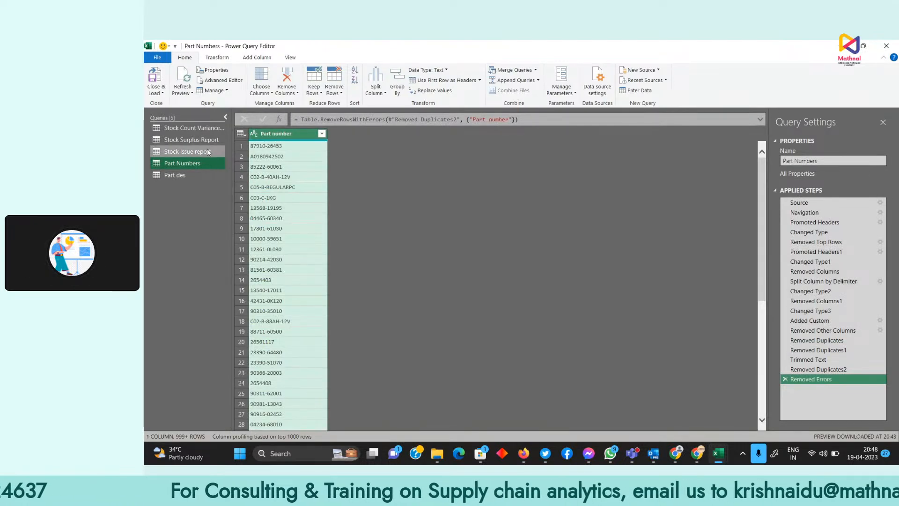
{"action": "right_click", "coordinate": [187, 163]}
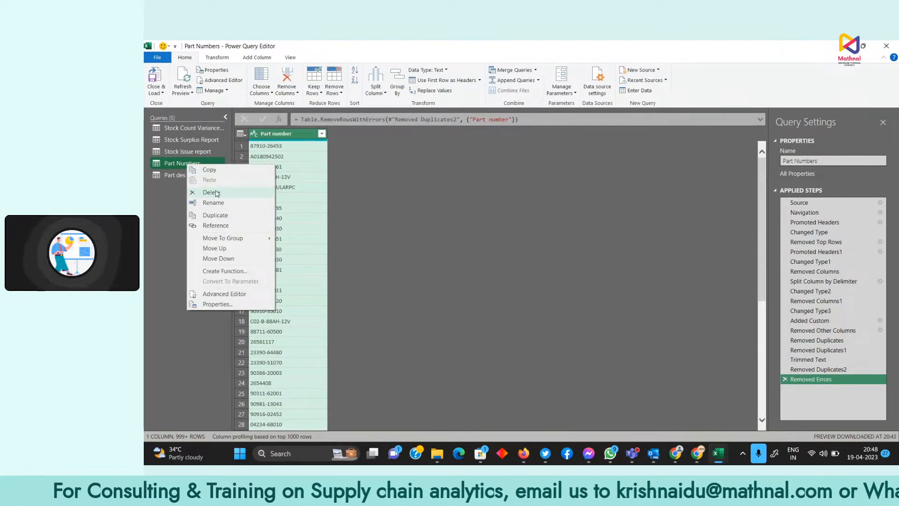
{"action": "left_click", "coordinate": [217, 193]}
{"action": "left_click", "coordinate": [564, 261]}
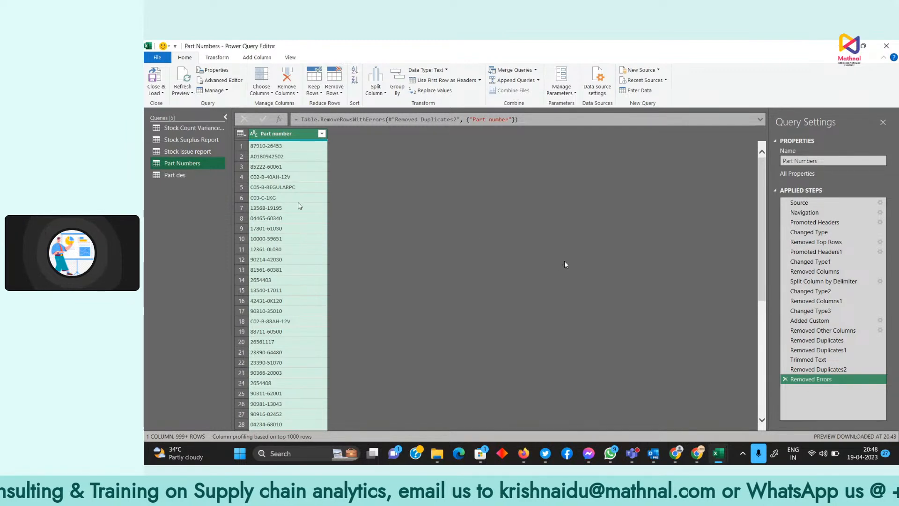
Delete the Part des query as well.
{"action": "left_click", "coordinate": [180, 164]}
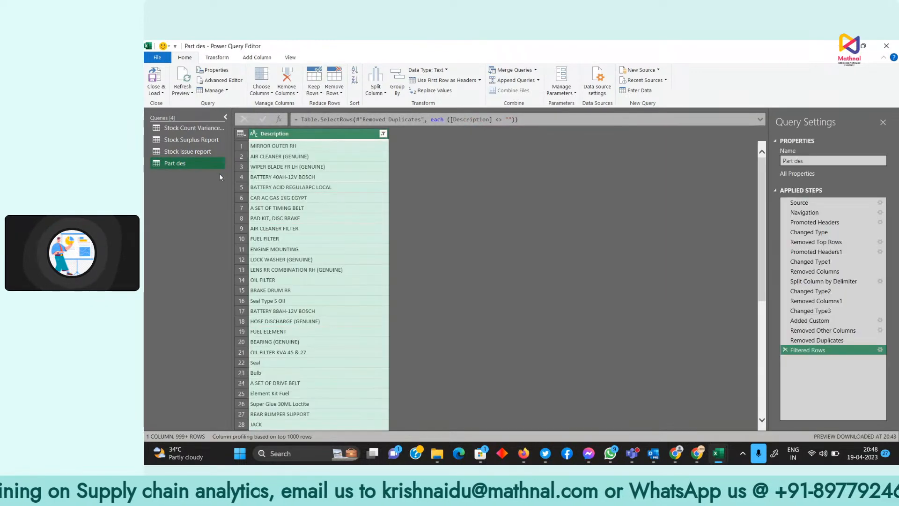
{"action": "right_click", "coordinate": [168, 164]}
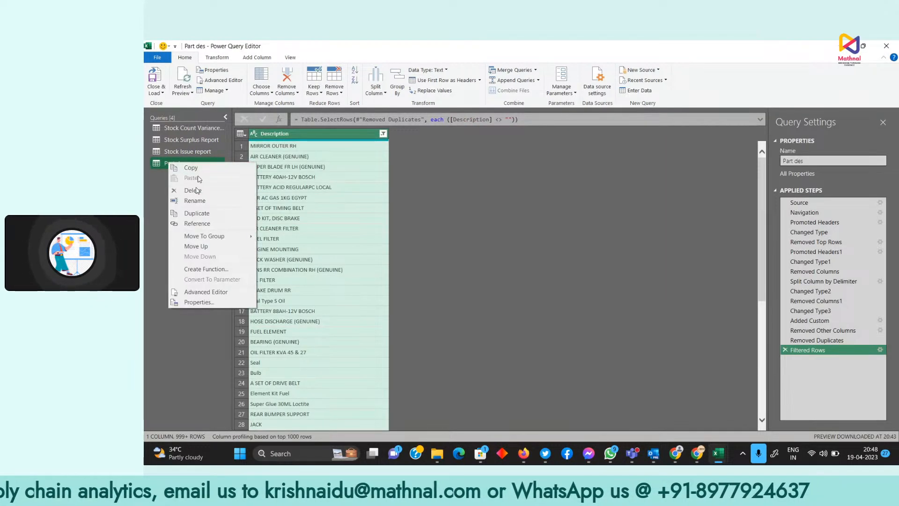
{"action": "left_click", "coordinate": [197, 189]}
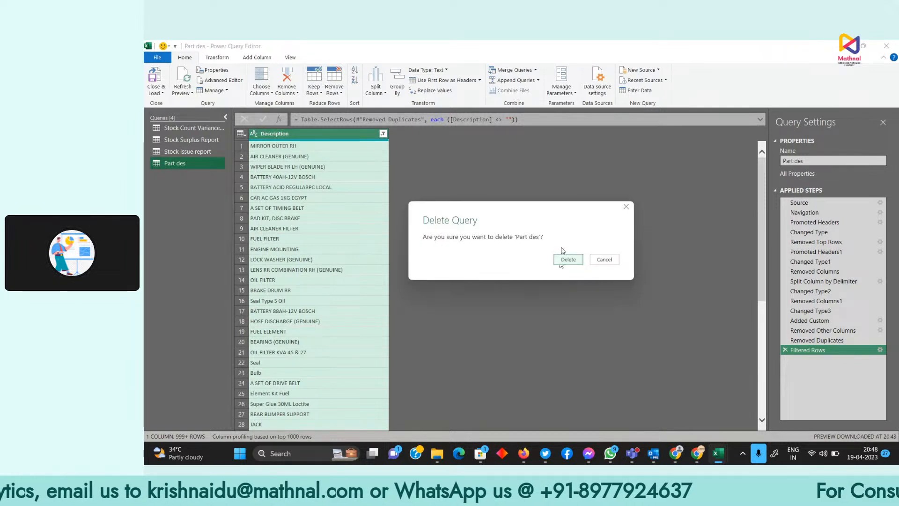
{"action": "left_click", "coordinate": [567, 259]}
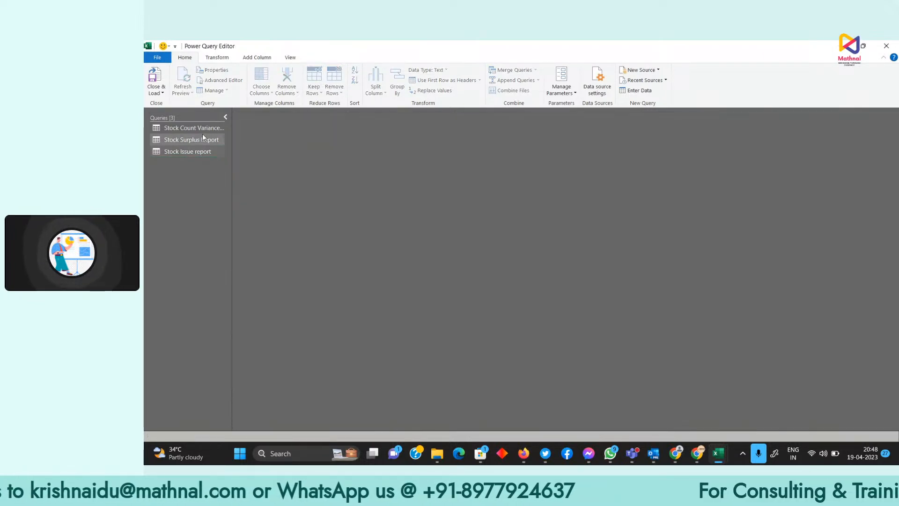
{"action": "left_click", "coordinate": [198, 151]}
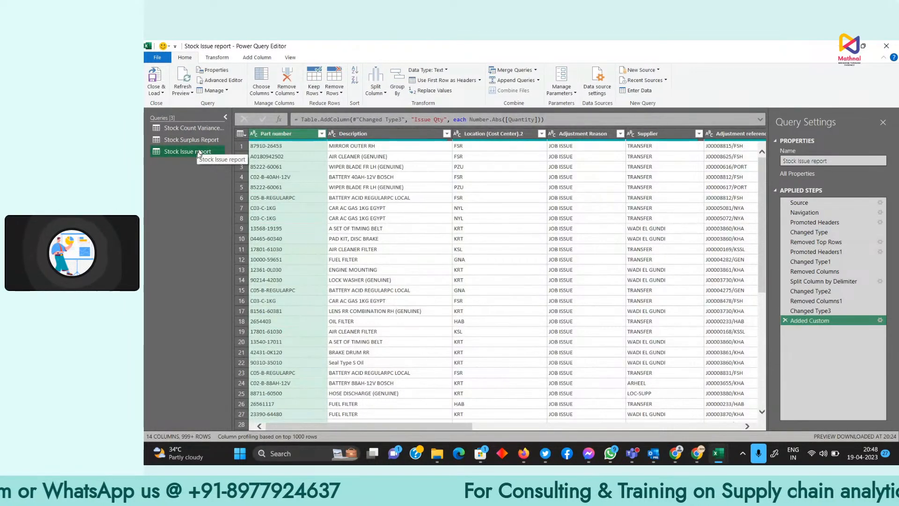
{"action": "right_click", "coordinate": [199, 154]}
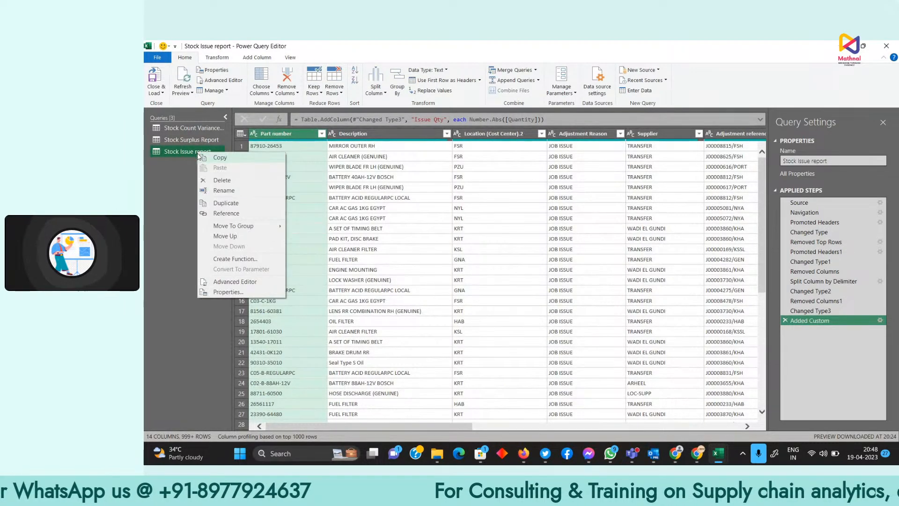
{"action": "left_click", "coordinate": [219, 205]}
{"action": "right_click", "coordinate": [210, 164]}
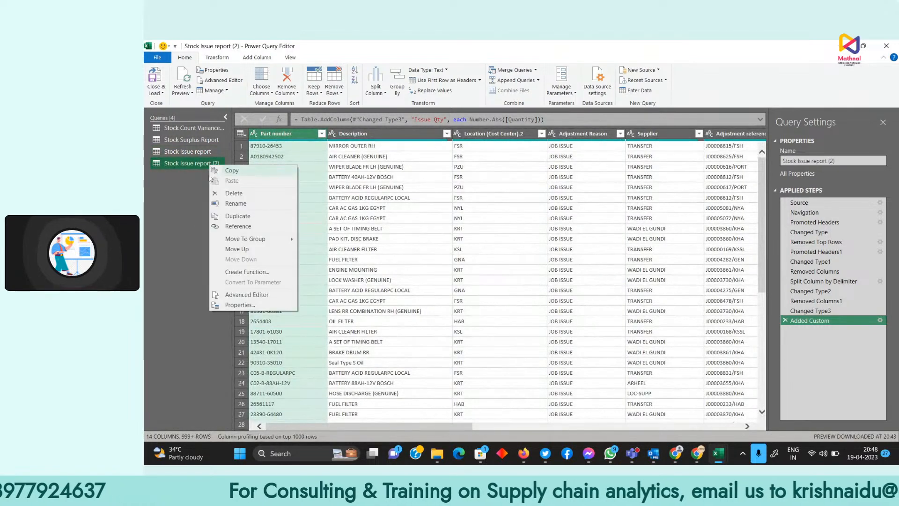
{"action": "left_click", "coordinate": [234, 193]}
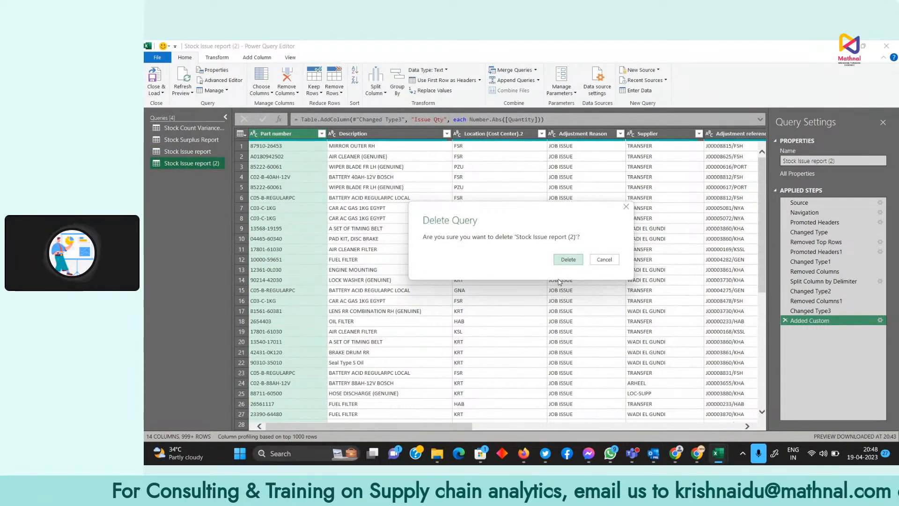
{"action": "left_click", "coordinate": [568, 261]}
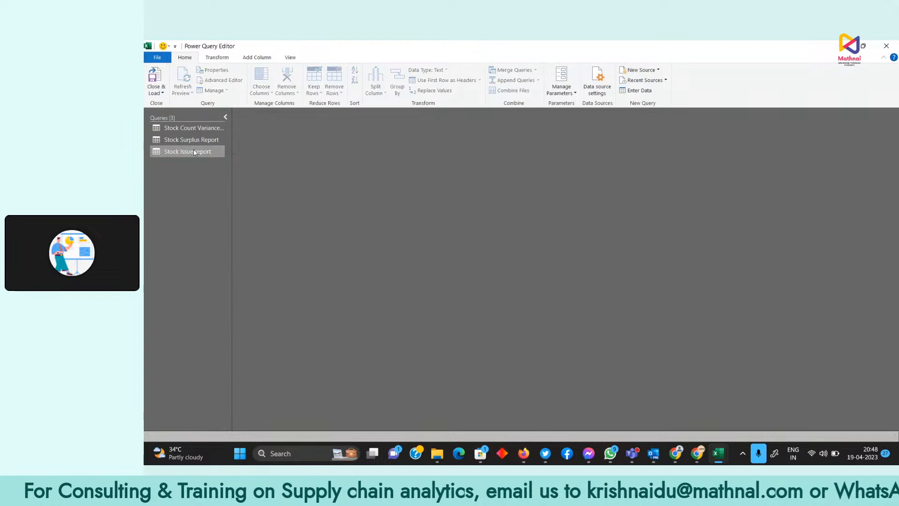
Create a query that references Stock Issue report and keep only its Part number and Description columns.
{"action": "right_click", "coordinate": [192, 151]}
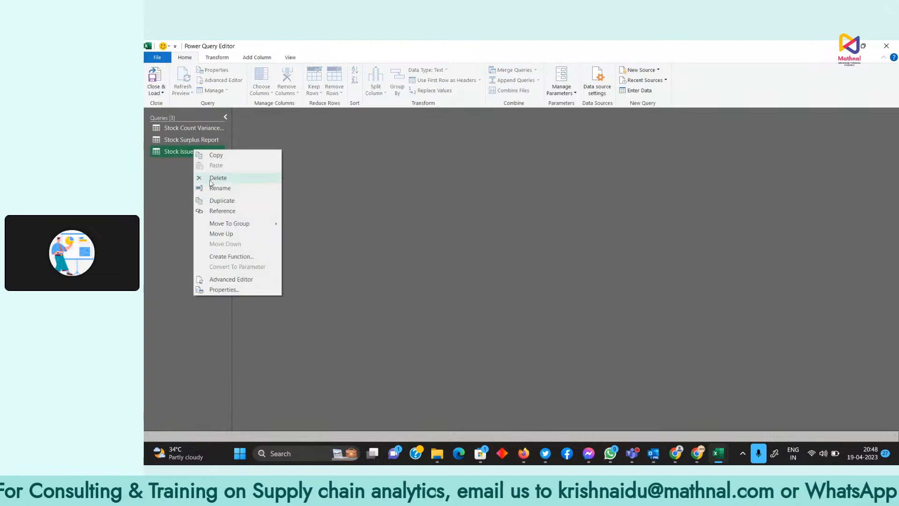
{"action": "left_click", "coordinate": [231, 201]}
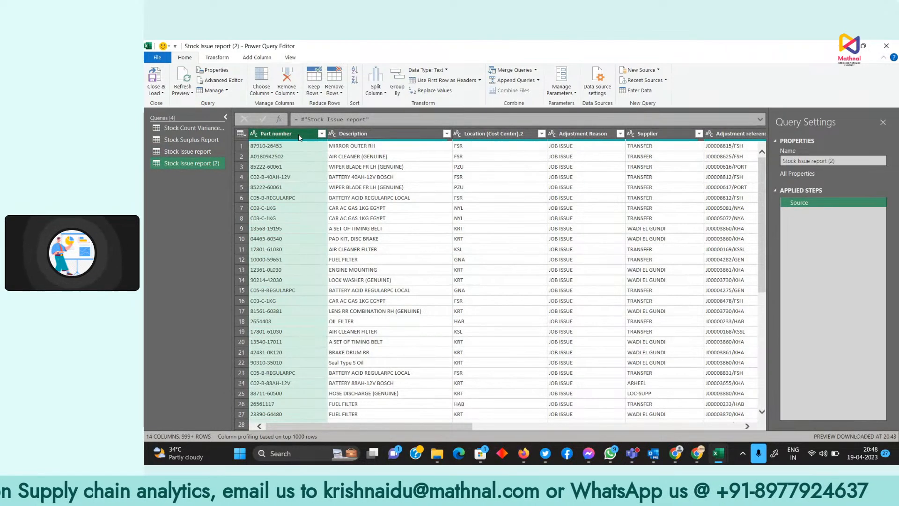
{"action": "left_click", "coordinate": [347, 134], "text": "ctrl"}
{"action": "right_click", "coordinate": [347, 136]}
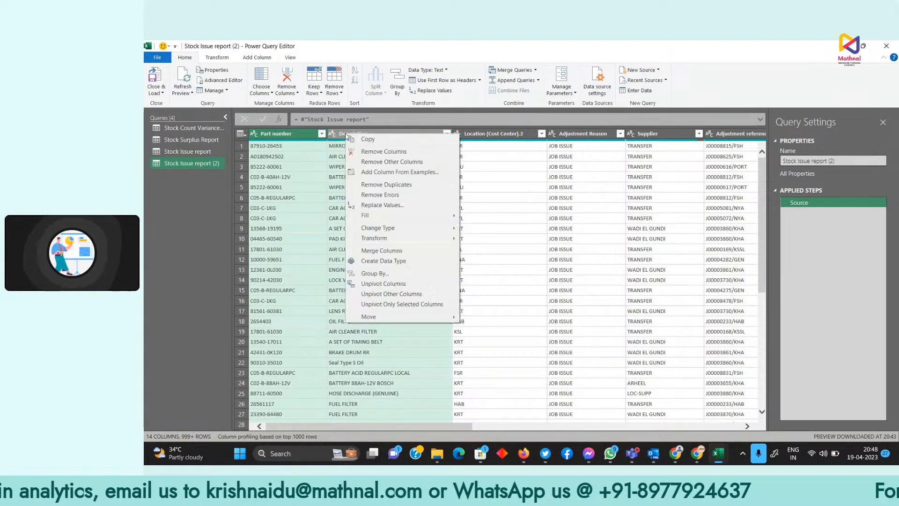
{"action": "left_click", "coordinate": [399, 162]}
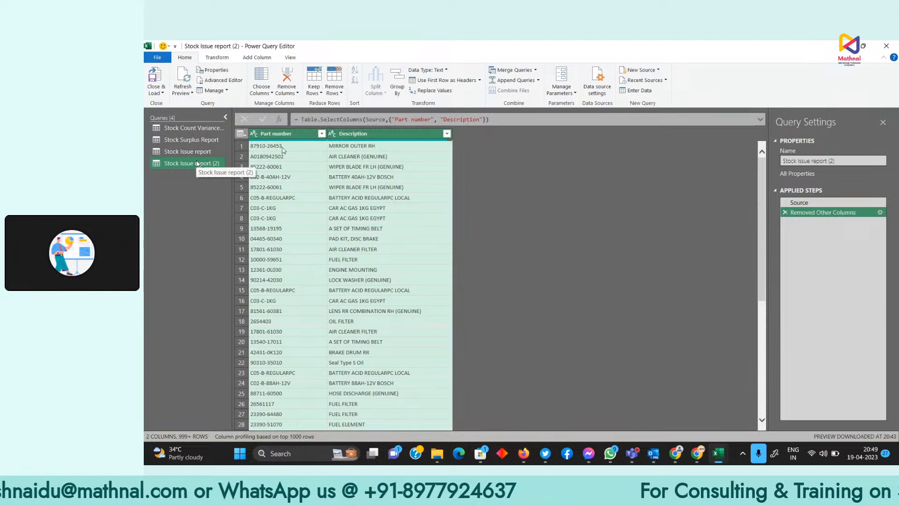
Remove duplicate rows across the Part number and Description columns of the Stock Issue report (2) query.
{"action": "left_click", "coordinate": [270, 136]}
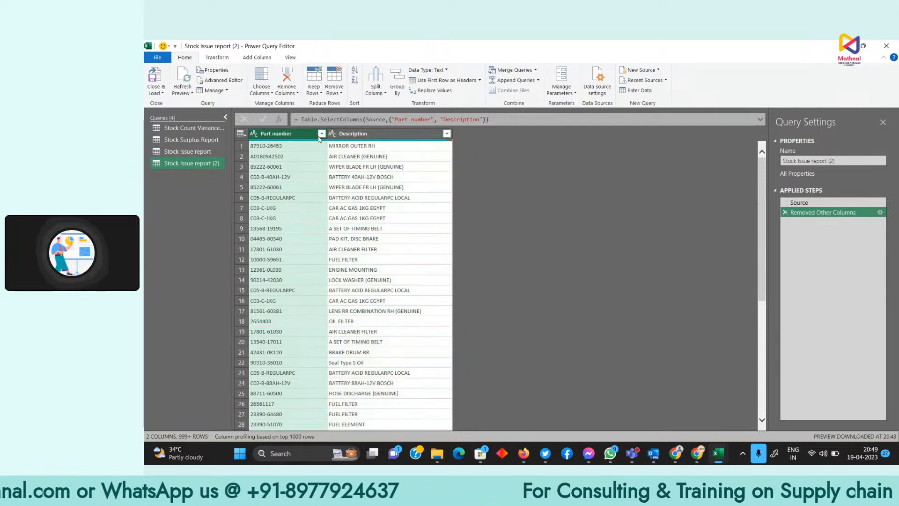
{"action": "left_click", "coordinate": [358, 136], "text": "ctrl"}
{"action": "right_click", "coordinate": [359, 137]}
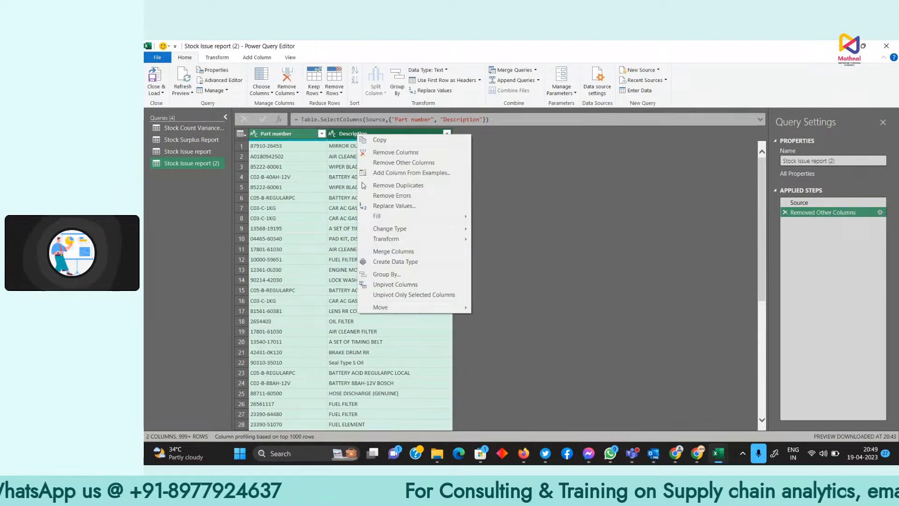
{"action": "left_click", "coordinate": [412, 186]}
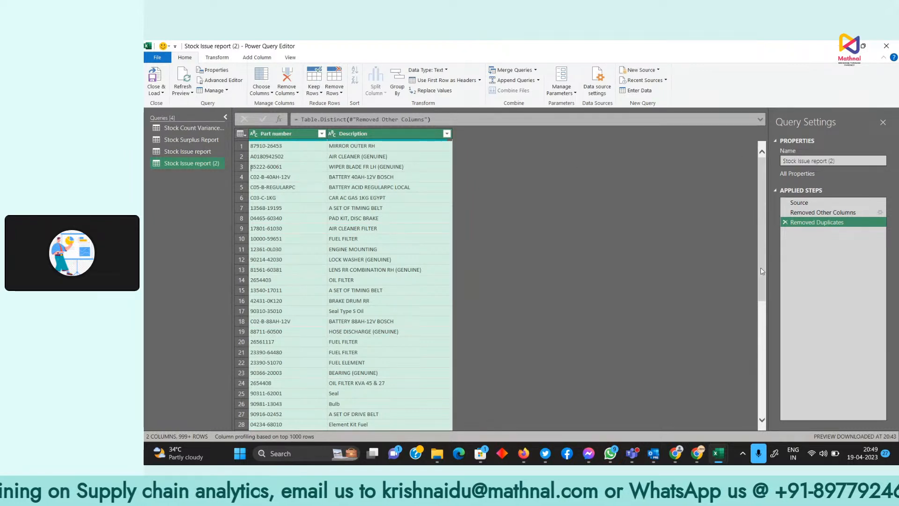
Rename the Stock Issue report (2) query as Part_Desc.
{"action": "right_click", "coordinate": [191, 164]}
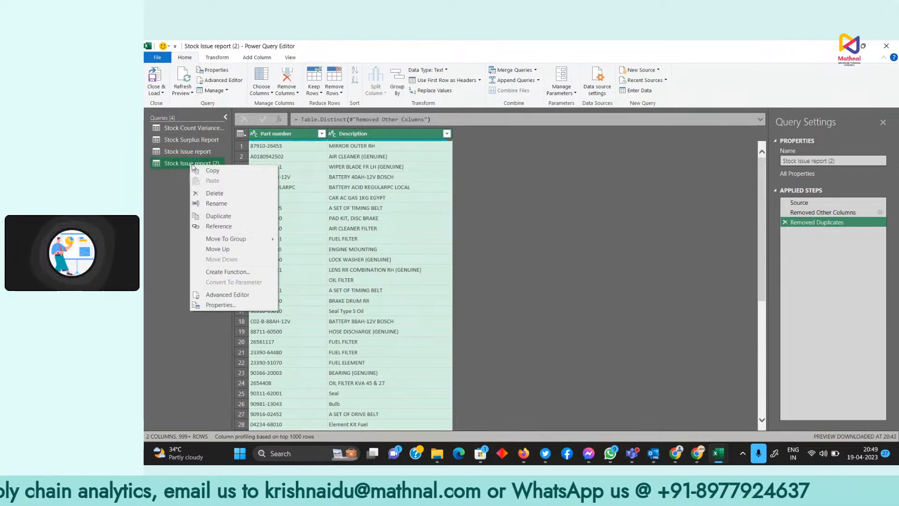
{"action": "left_click", "coordinate": [229, 204]}
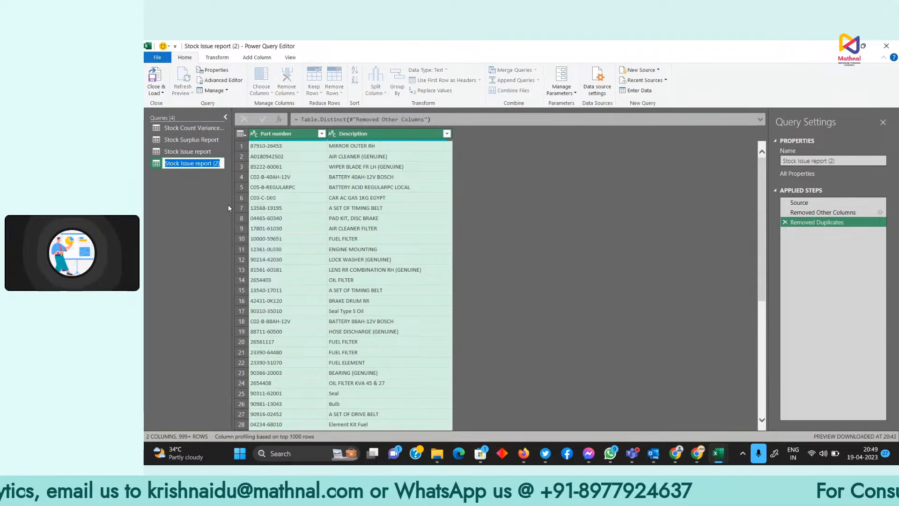
{"action": "type", "text": "Part_D"}
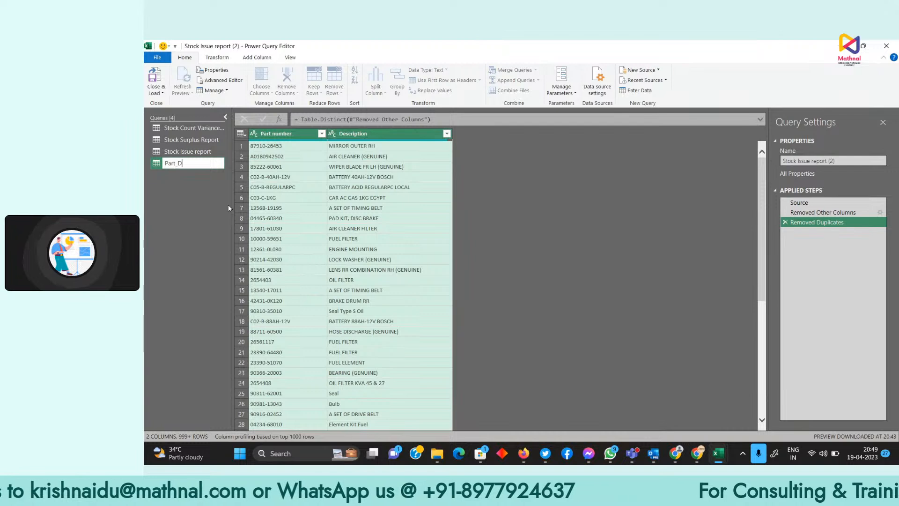
{"action": "type", "text": "esc"}
{"action": "key", "text": "Return"}
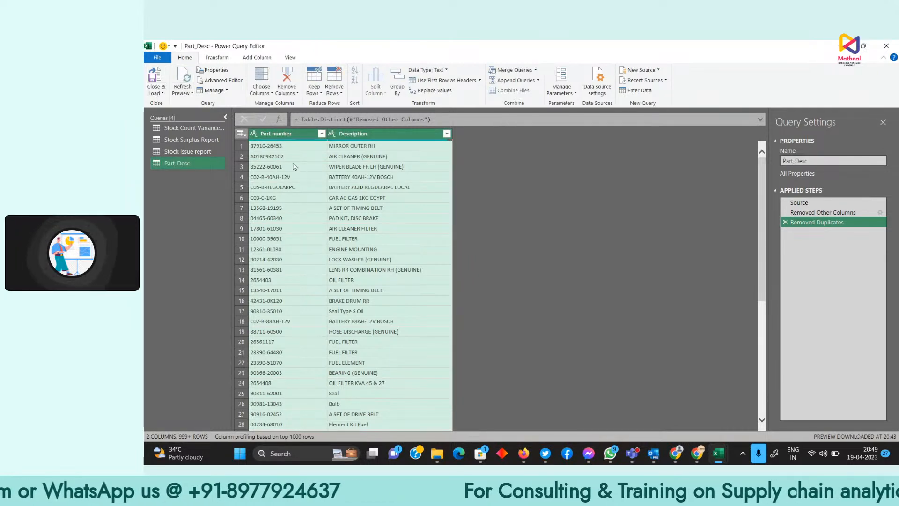
Apply a second duplicate removal across the Part number and Description columns of the Part_Desc query.
{"action": "left_click", "coordinate": [295, 135]}
{"action": "left_click", "coordinate": [359, 134], "text": "ctrl"}
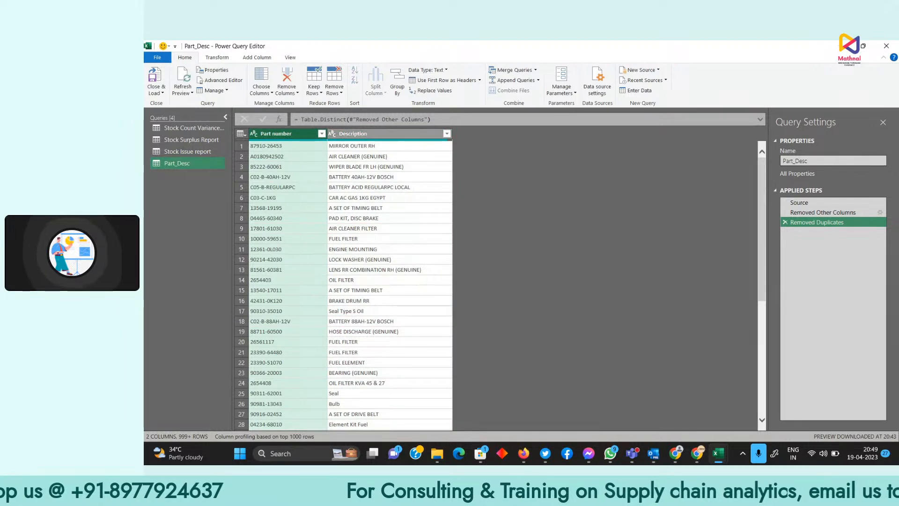
{"action": "right_click", "coordinate": [366, 135]}
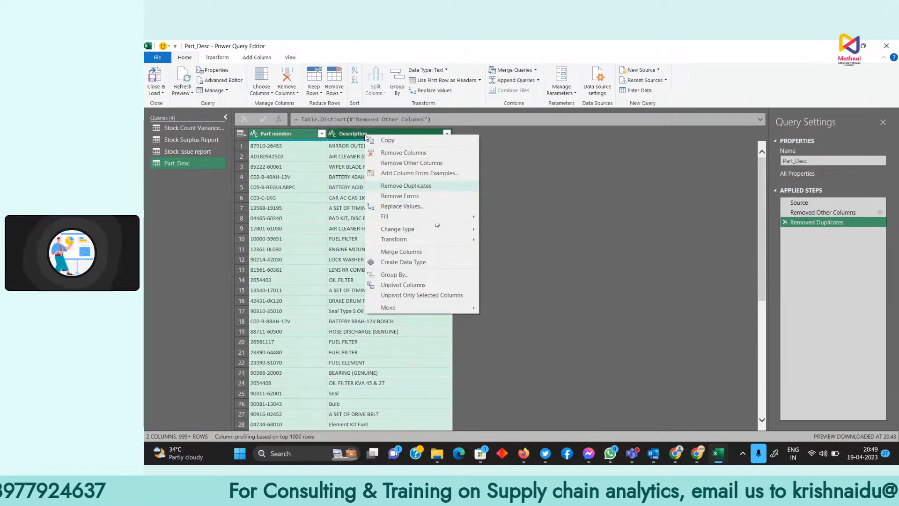
{"action": "left_click", "coordinate": [425, 188]}
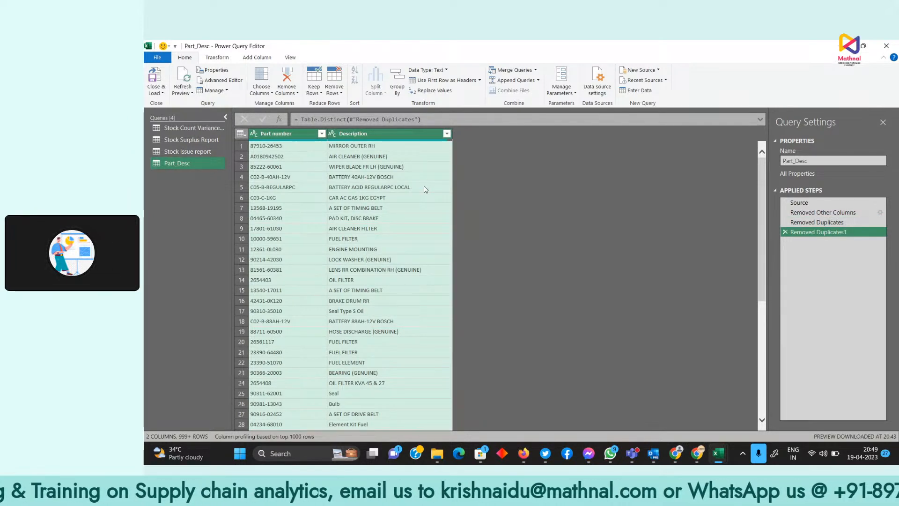
Load the Part_Desc query as a table on a new worksheet.
{"action": "left_click", "coordinate": [165, 90]}
{"action": "left_click", "coordinate": [171, 113]}
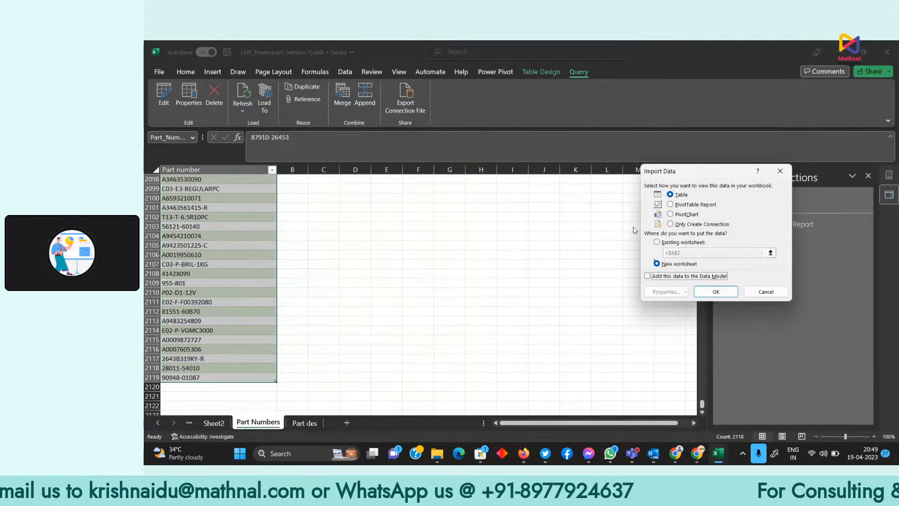
{"action": "left_click", "coordinate": [715, 291]}
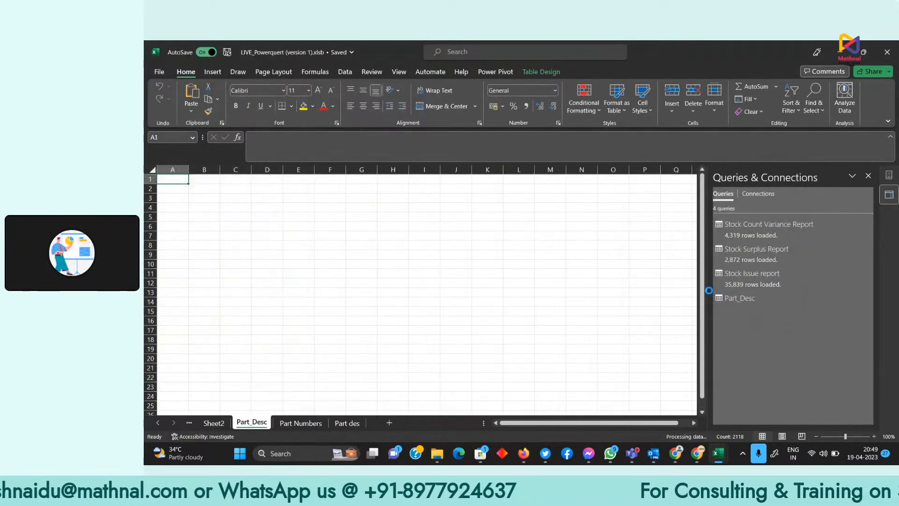
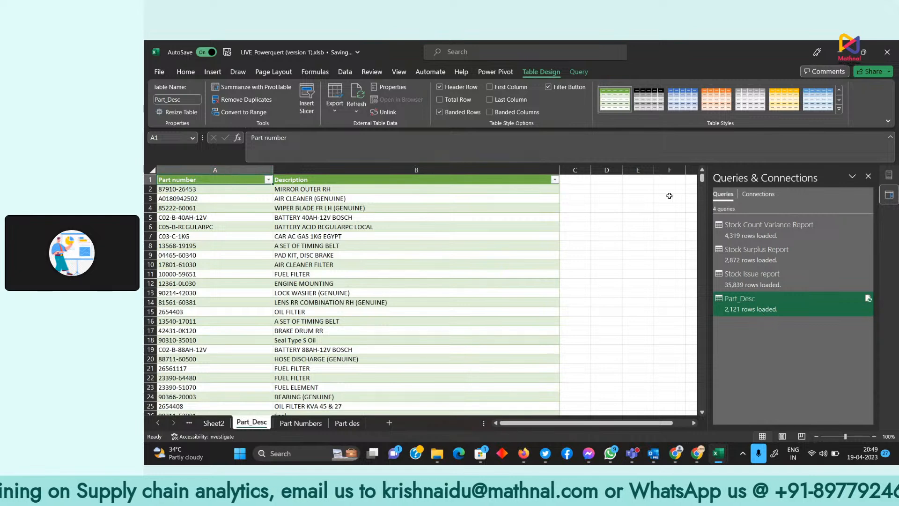
Select the whole Part_Desc table in the worksheet and remove its duplicates based on both Part number and Description.
{"action": "left_click_drag", "start_coordinate": [702, 180], "coordinate": [697, 333]}
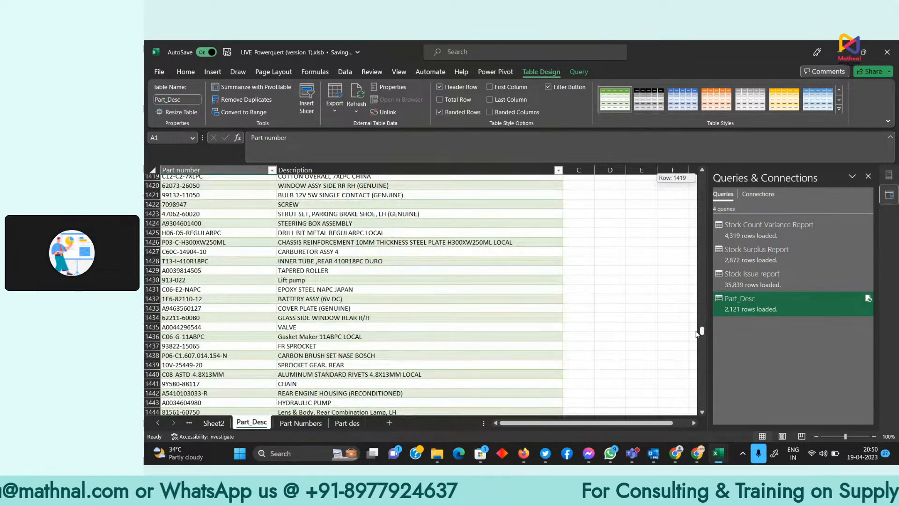
{"action": "left_click_drag", "start_coordinate": [697, 334], "coordinate": [720, 177]}
{"action": "left_click", "coordinate": [259, 170]}
{"action": "left_click", "coordinate": [260, 181]}
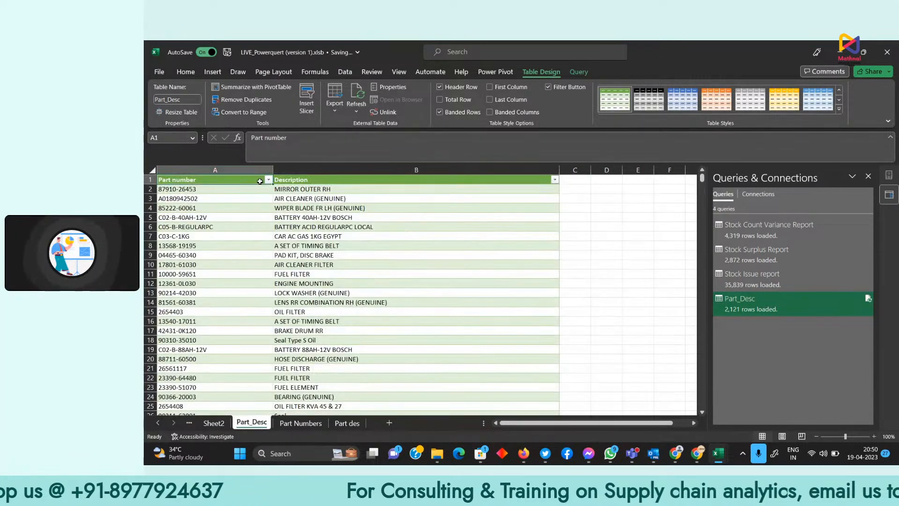
{"action": "key", "text": "ctrl+shift+Right"}
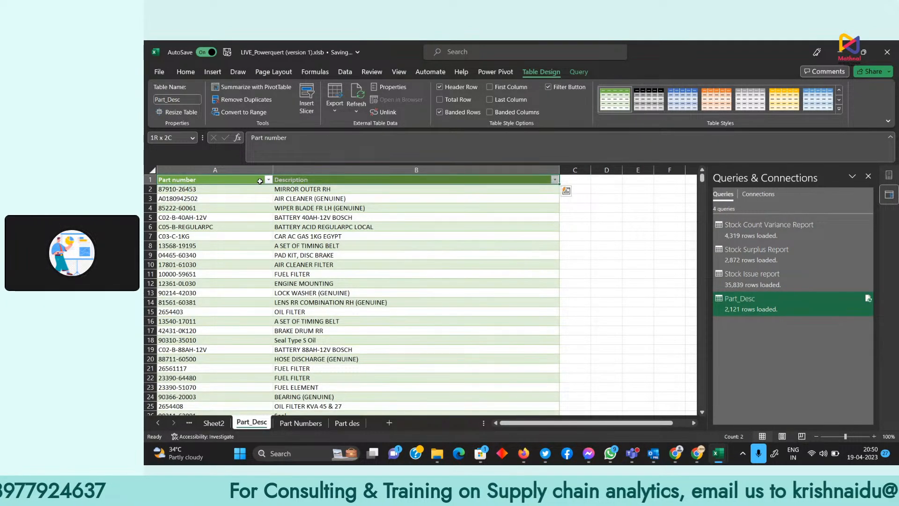
{"action": "key", "text": "ctrl+shift+Down"}
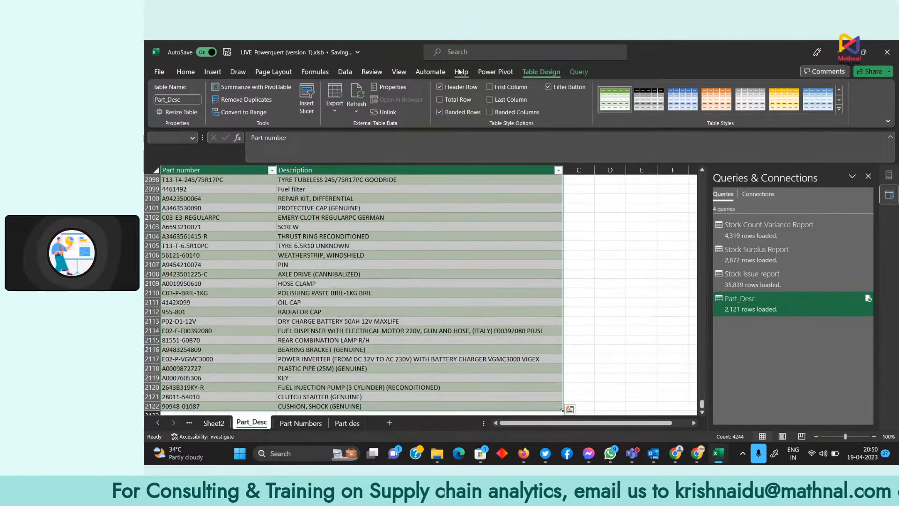
{"action": "left_click", "coordinate": [345, 72]}
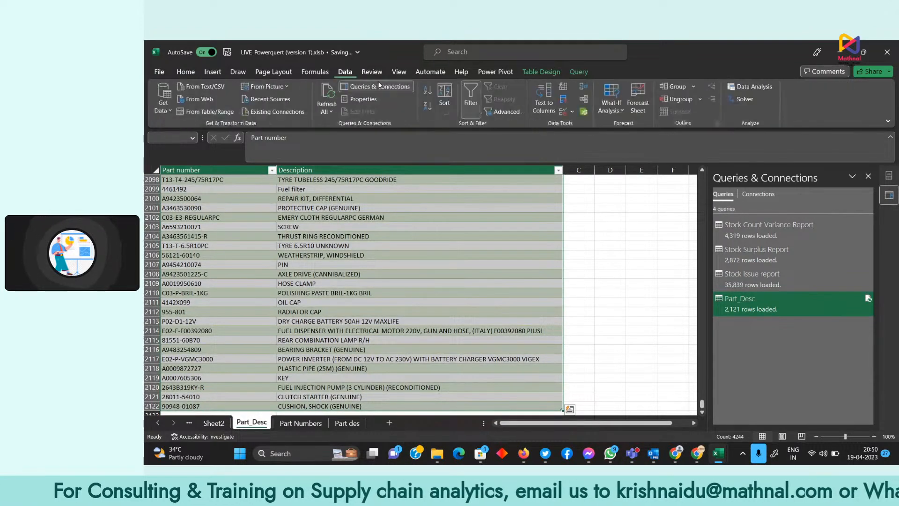
{"action": "left_click", "coordinate": [564, 102]}
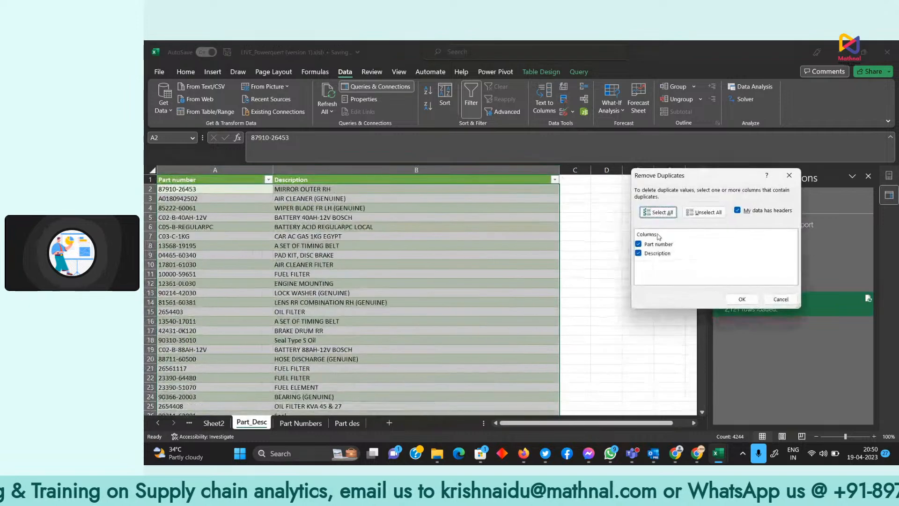
{"action": "left_click", "coordinate": [737, 298]}
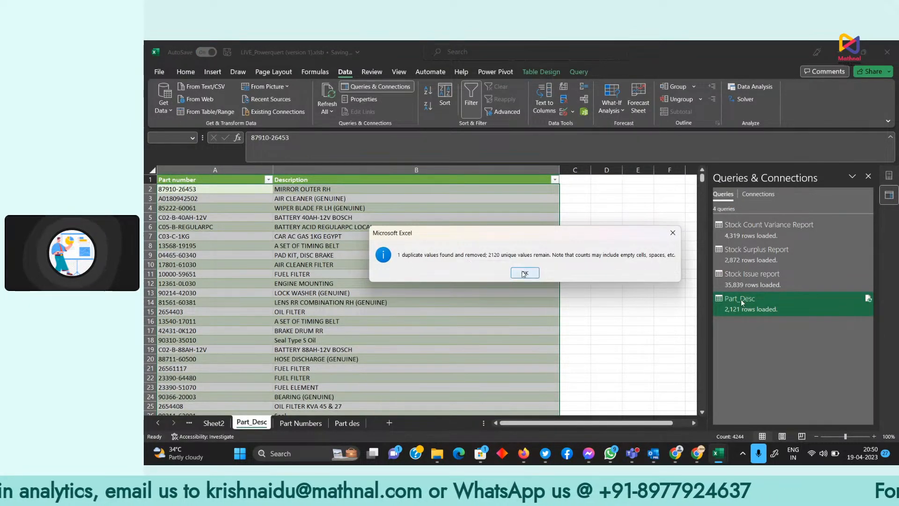
{"action": "left_click", "coordinate": [525, 273]}
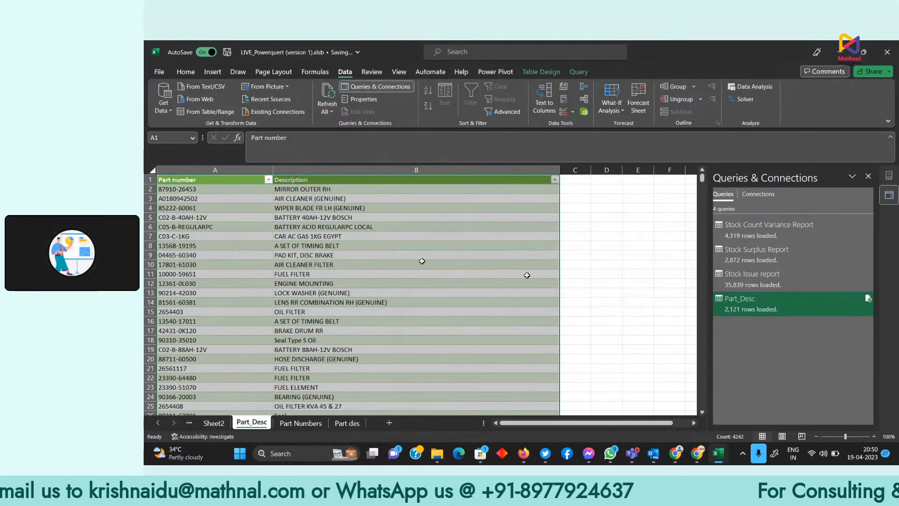
Look through the part numbers and descriptions listed in the Part_Desc sheet.
{"action": "scroll", "coordinate": [356, 247], "scroll_direction": "down", "scroll_amount": 9}
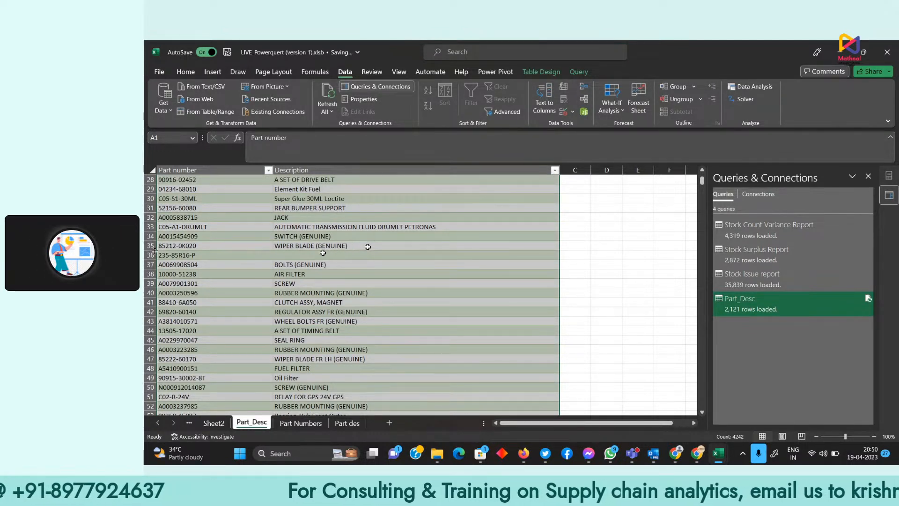
{"action": "scroll", "coordinate": [327, 255], "scroll_direction": "down", "scroll_amount": 11}
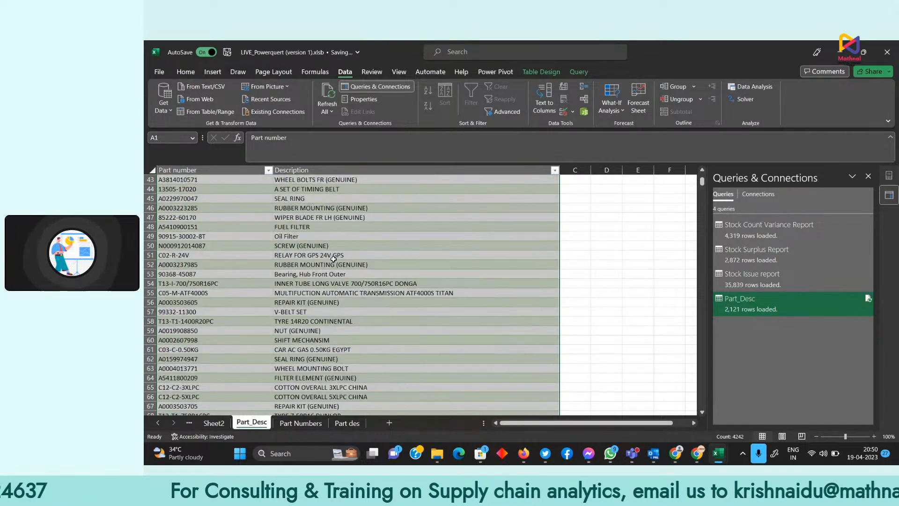
{"action": "scroll", "coordinate": [334, 259], "scroll_direction": "down", "scroll_amount": 20}
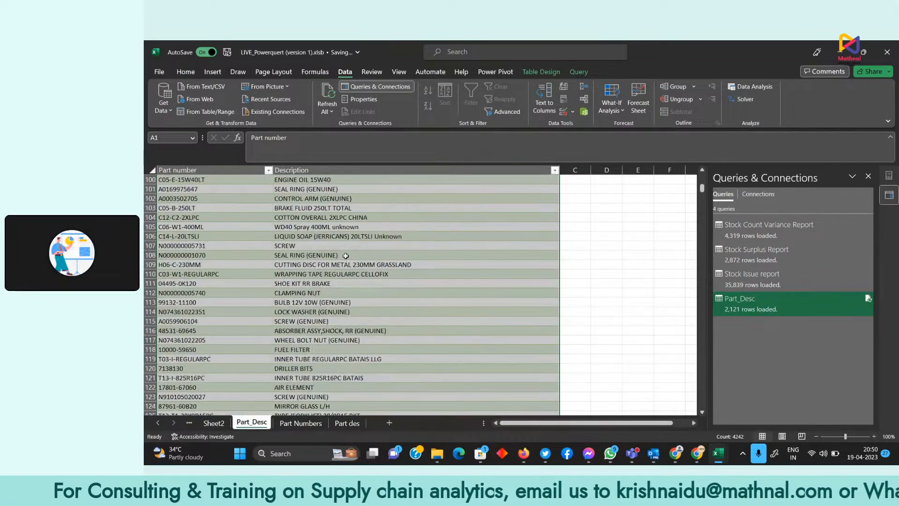
{"action": "scroll", "coordinate": [349, 254], "scroll_direction": "down", "scroll_amount": 2}
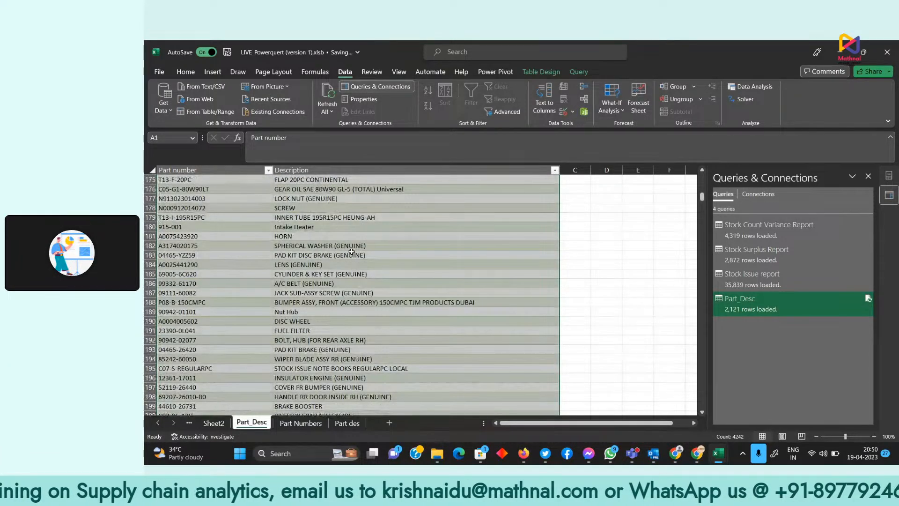
{"action": "scroll", "coordinate": [351, 252], "scroll_direction": "down", "scroll_amount": 13}
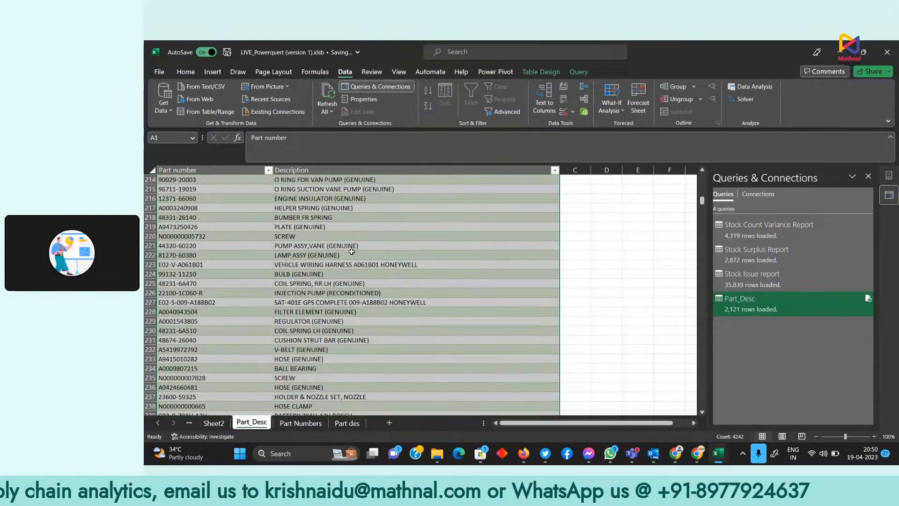
Compare the part numbers of the rows that share the description NUT in the Part_Desc sheet.
{"action": "scroll", "coordinate": [351, 252], "scroll_direction": "down", "scroll_amount": 10}
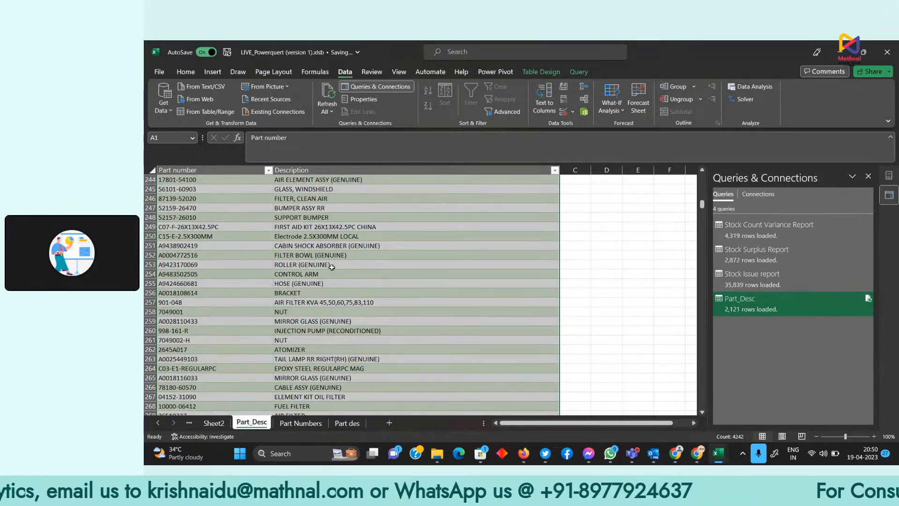
{"action": "left_click", "coordinate": [294, 308]}
{"action": "left_click", "coordinate": [296, 340]}
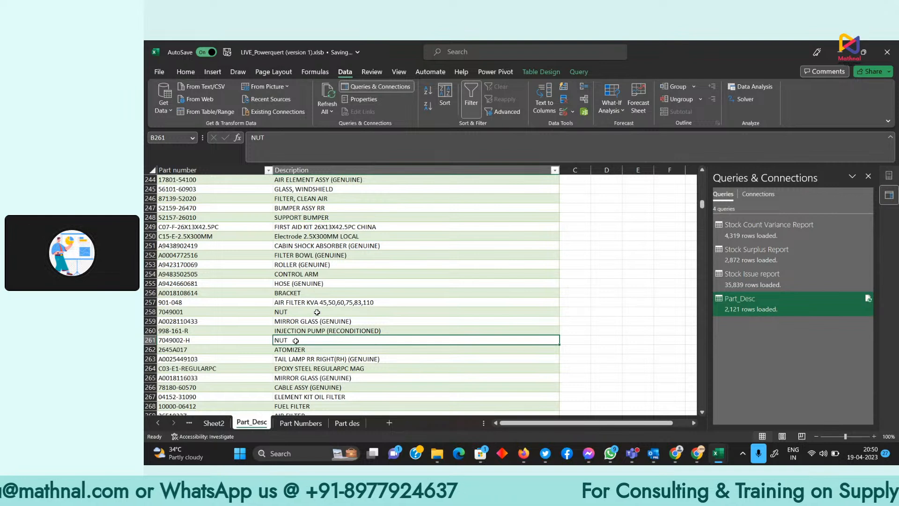
{"action": "left_click", "coordinate": [180, 339]}
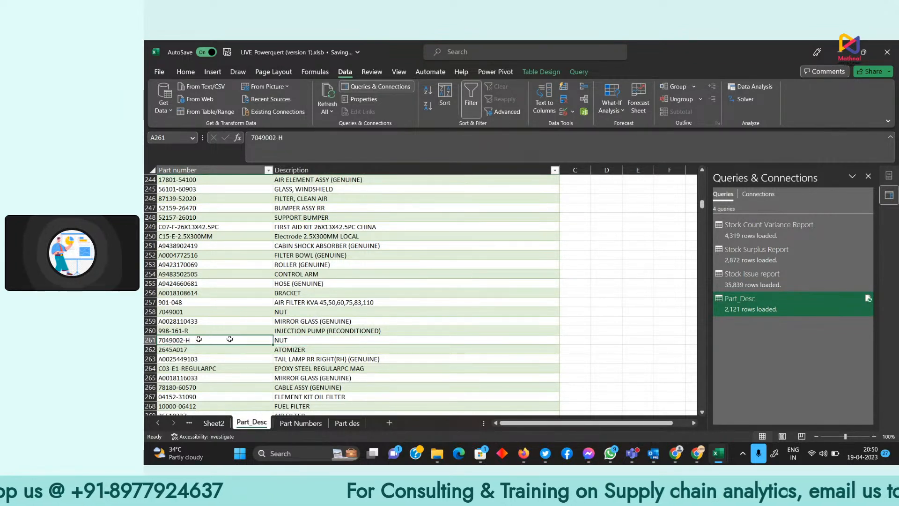
{"action": "left_click", "coordinate": [286, 312]}
{"action": "scroll", "coordinate": [405, 265], "scroll_direction": "up", "scroll_amount": 20}
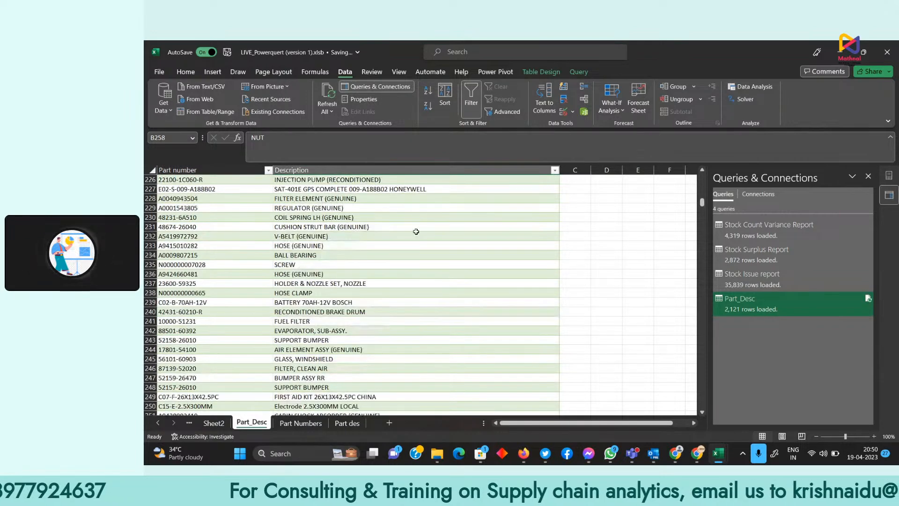
{"action": "scroll", "coordinate": [705, 205], "scroll_direction": "up", "scroll_amount": 17}
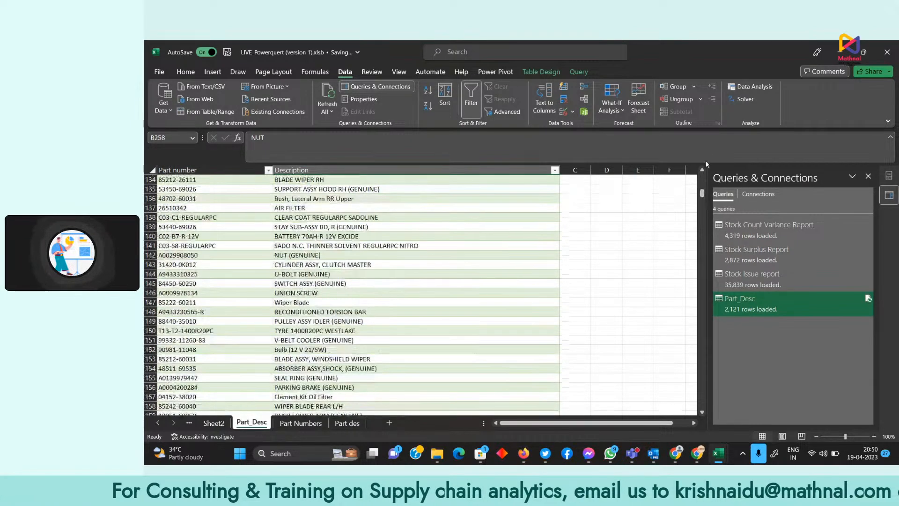
{"action": "left_click_drag", "start_coordinate": [701, 192], "coordinate": [703, 179]}
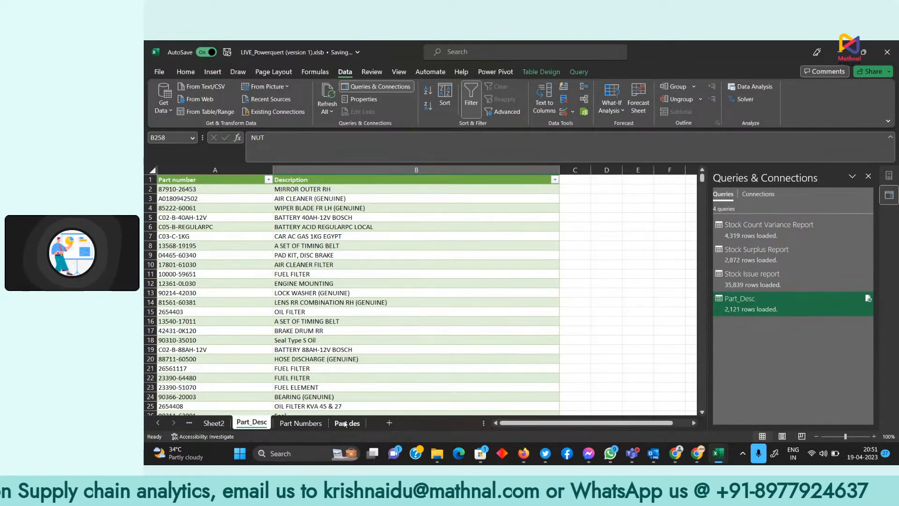
Open the Part_Desc query for editing and convert its Description column to uppercase, applying the UPPERCASE format twice.
{"action": "left_click", "coordinate": [579, 72]}
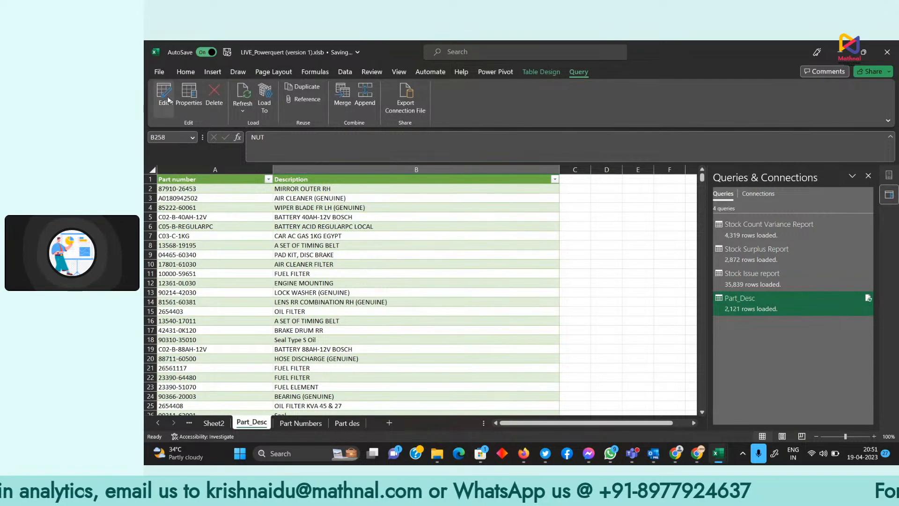
{"action": "left_click", "coordinate": [165, 96]}
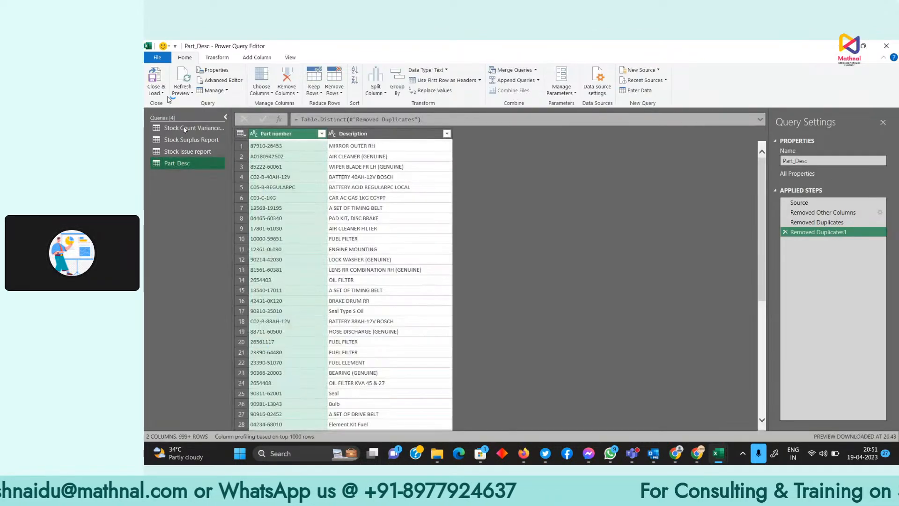
{"action": "left_click", "coordinate": [357, 134]}
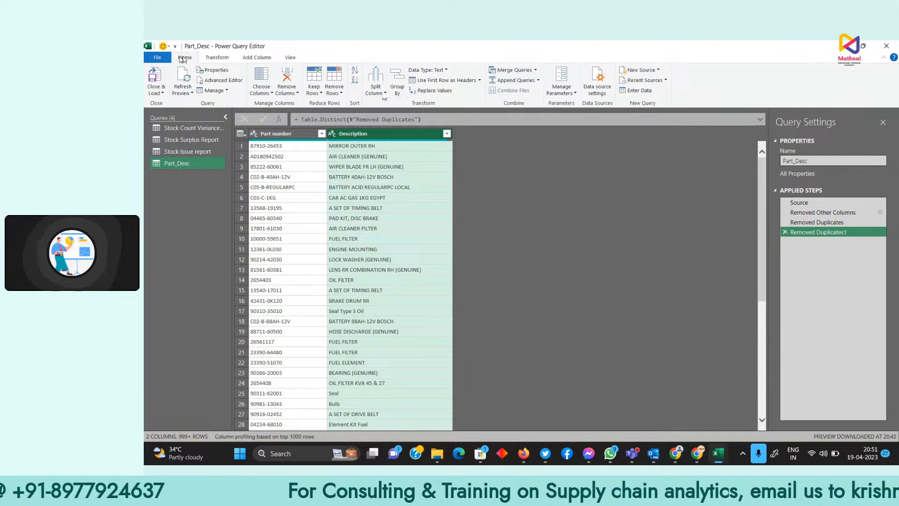
{"action": "left_click", "coordinate": [217, 58]}
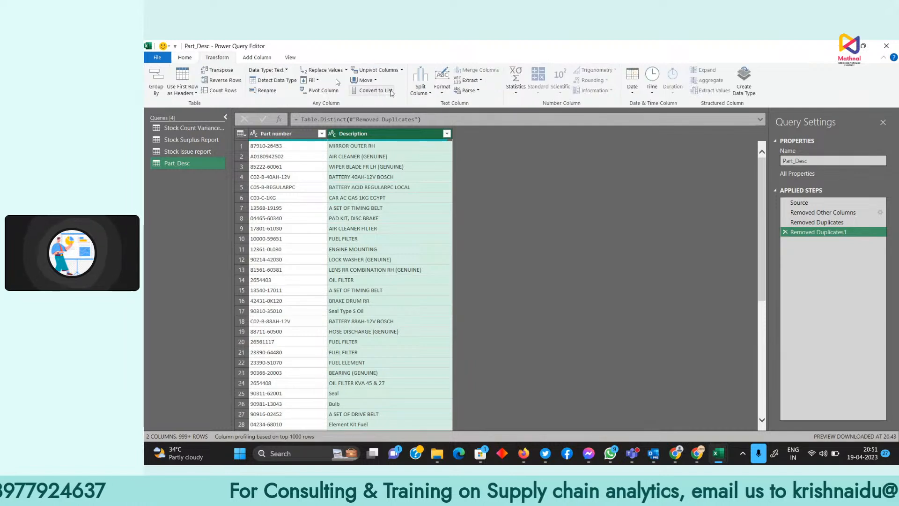
{"action": "left_click", "coordinate": [441, 92]}
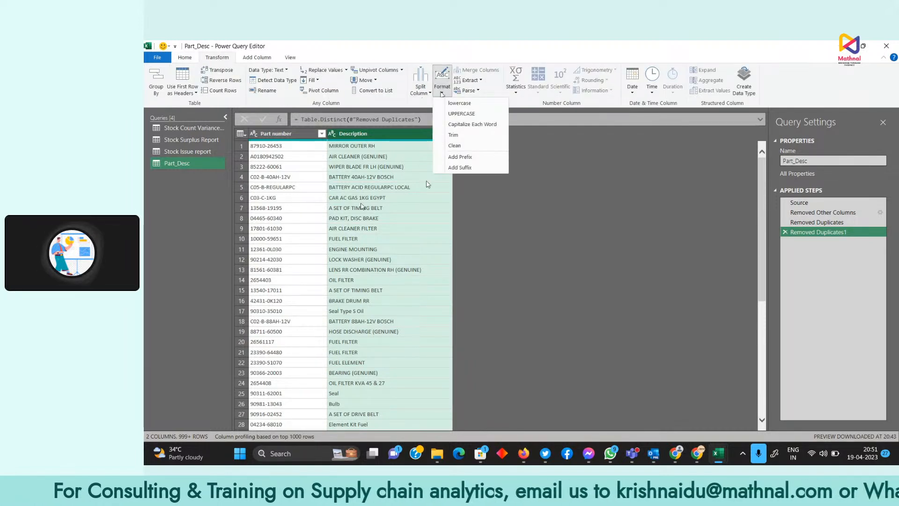
{"action": "left_click", "coordinate": [471, 115]}
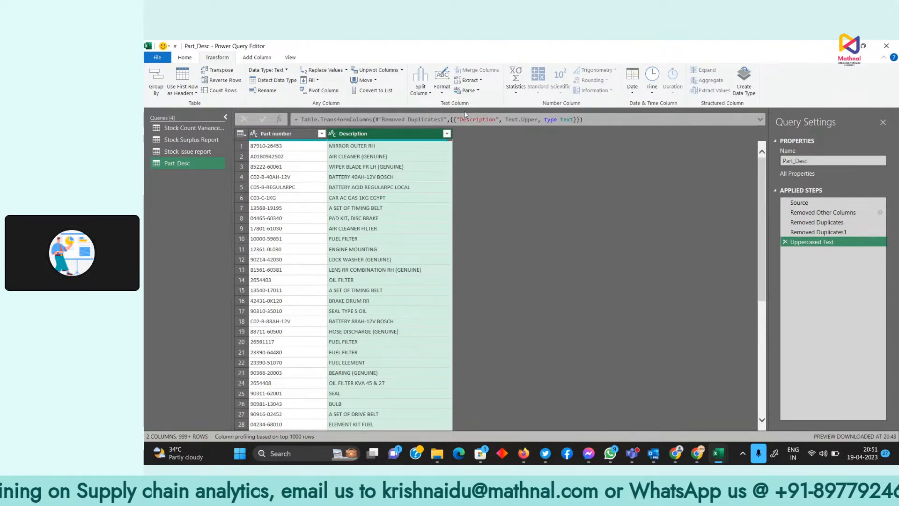
{"action": "left_click", "coordinate": [441, 90]}
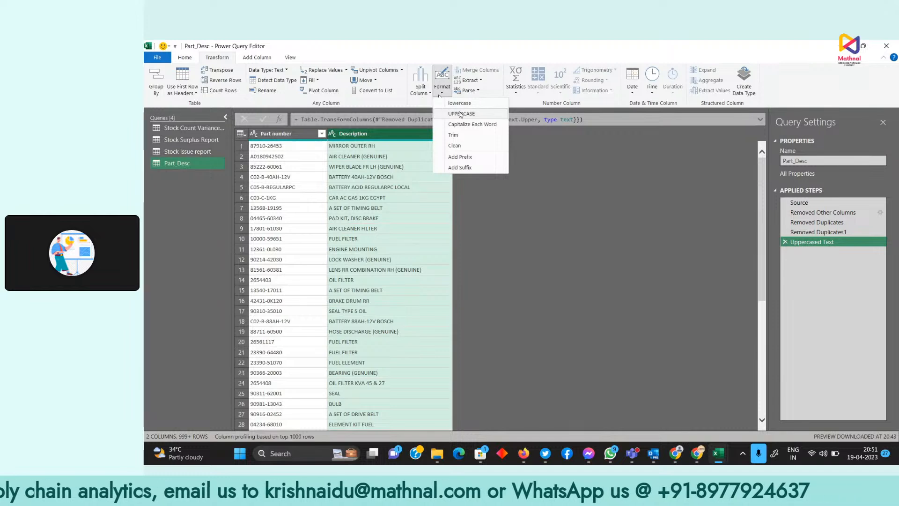
{"action": "left_click", "coordinate": [456, 114]}
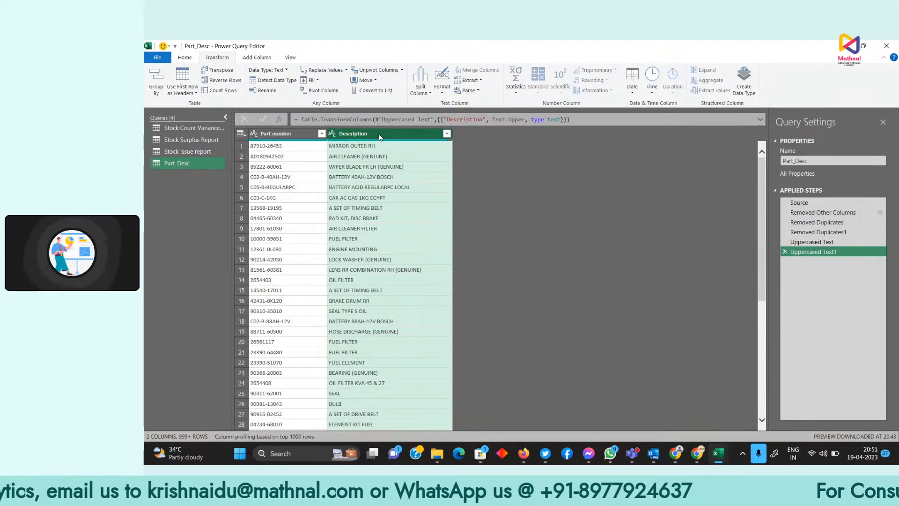
Remove duplicates across the Part number and uppercased Description columns of the Part_Desc query.
{"action": "left_click", "coordinate": [269, 135], "text": "ctrl"}
{"action": "right_click", "coordinate": [349, 137]}
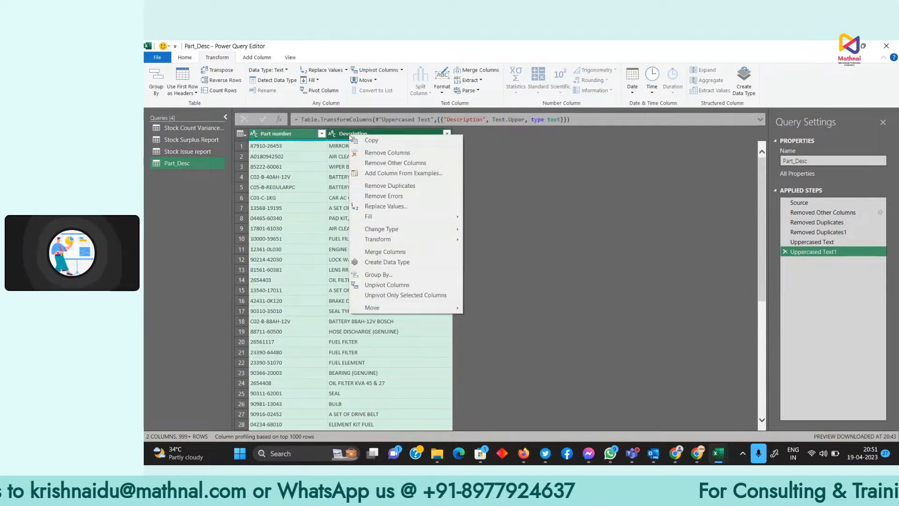
{"action": "key", "text": "Escape"}
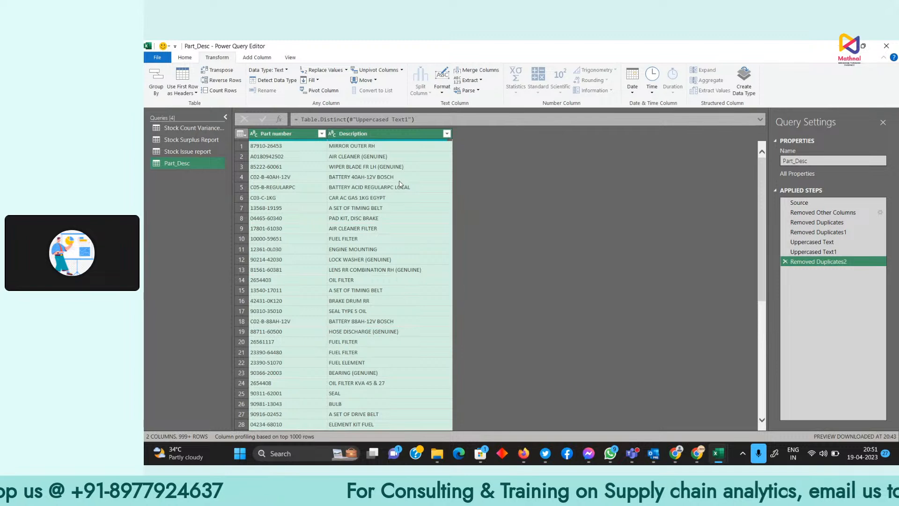
Examine the query preview for repeated descriptions, comparing the part numbers of the FUEL FILTER rows and checking the SEAL row.
{"action": "left_click", "coordinate": [359, 343]}
{"action": "left_click", "coordinate": [357, 353]}
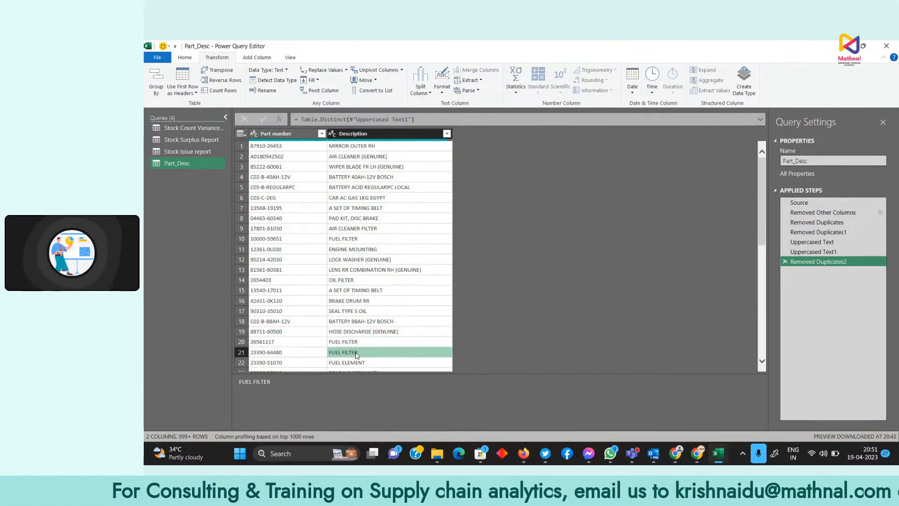
{"action": "scroll", "coordinate": [290, 345], "scroll_direction": "down", "scroll_amount": 3}
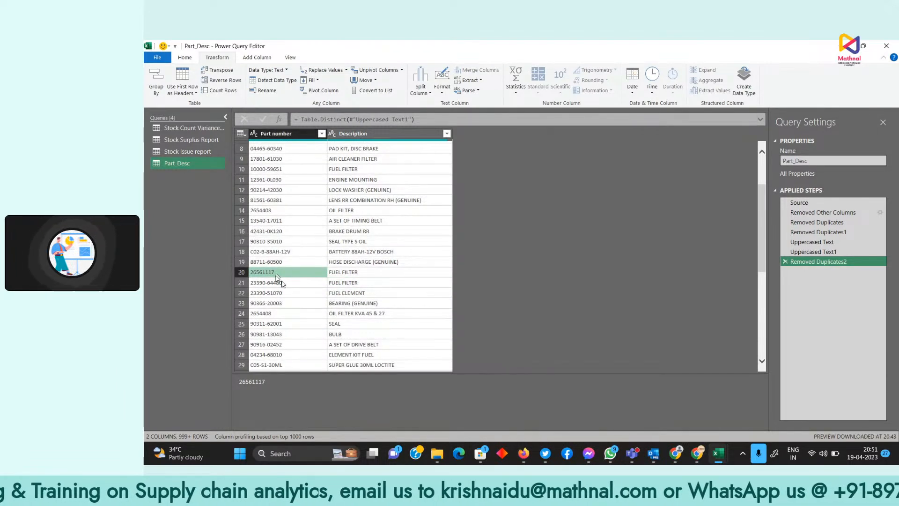
{"action": "left_click", "coordinate": [282, 283]}
{"action": "left_click", "coordinate": [364, 284]}
{"action": "left_click", "coordinate": [372, 273]}
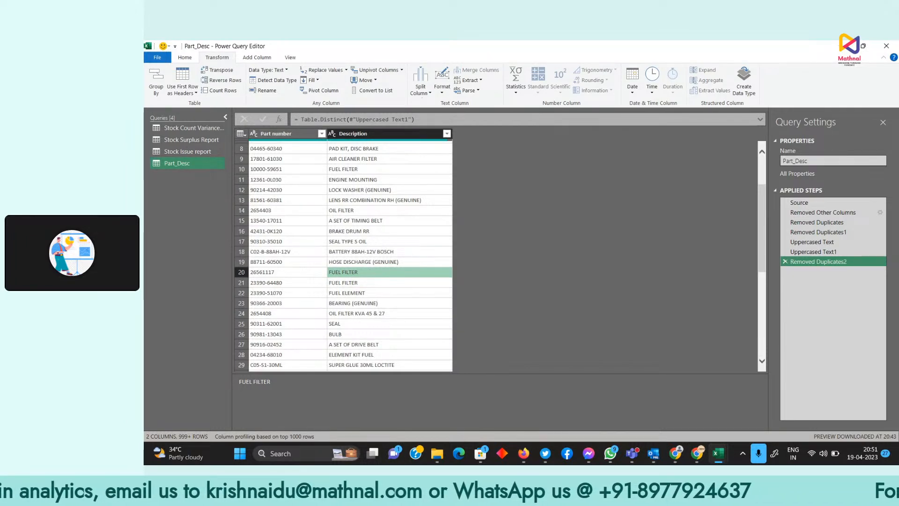
{"action": "left_click", "coordinate": [355, 170]}
{"action": "left_click", "coordinate": [271, 170]}
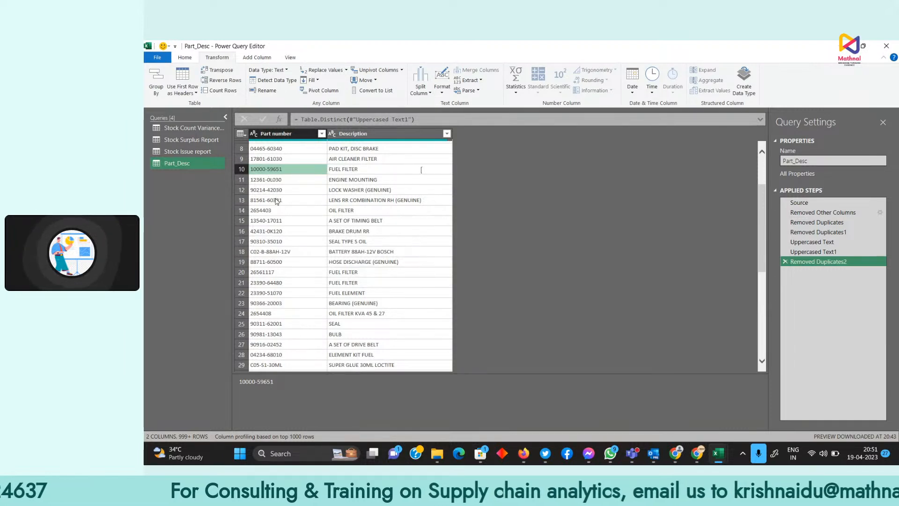
{"action": "scroll", "coordinate": [304, 273], "scroll_direction": "down", "scroll_amount": 4}
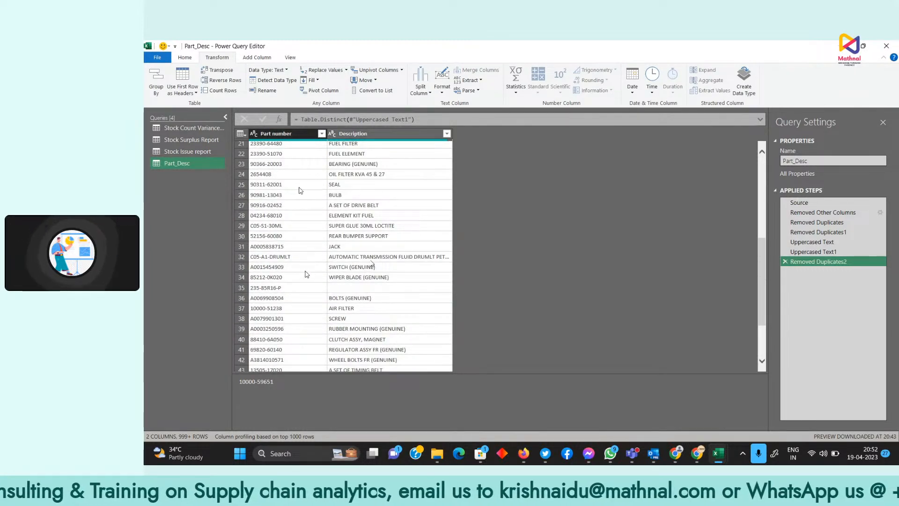
{"action": "left_click", "coordinate": [383, 187]}
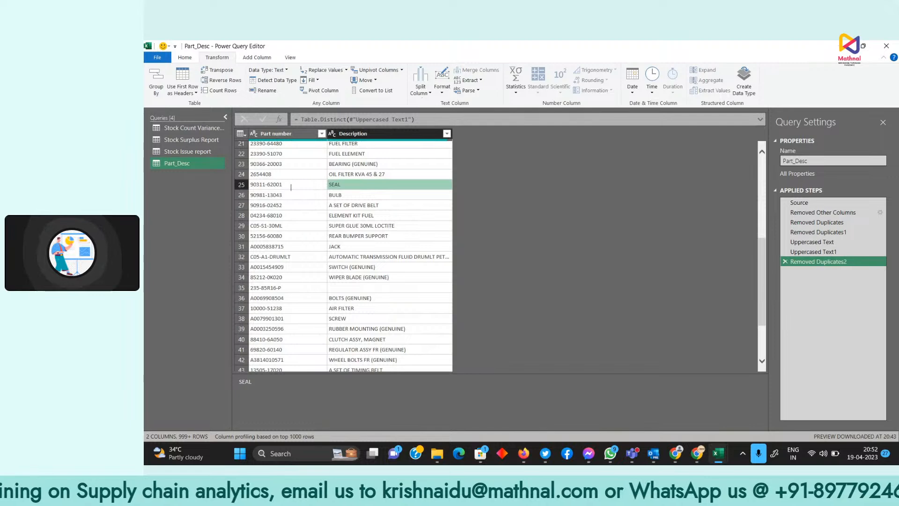
Remove the Description column from the Part_Desc query.
{"action": "scroll", "coordinate": [300, 260], "scroll_direction": "down", "scroll_amount": 4}
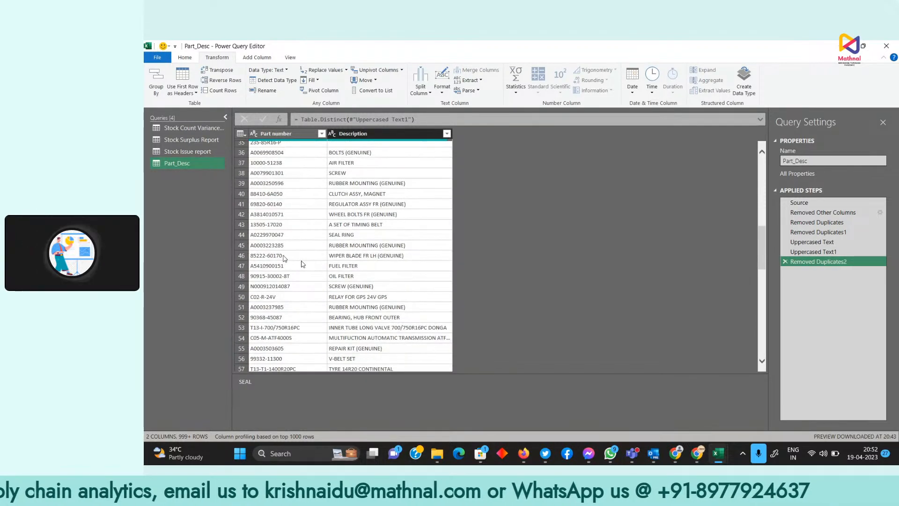
{"action": "right_click", "coordinate": [389, 135]}
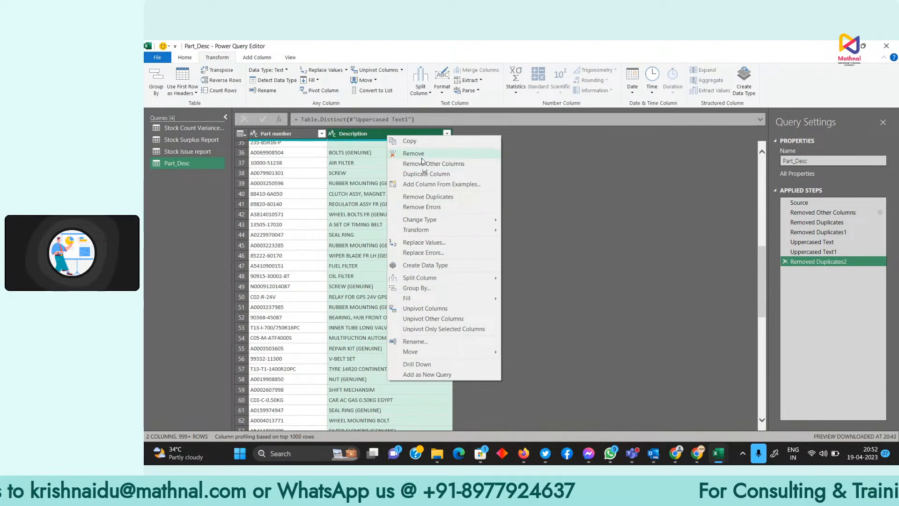
{"action": "left_click", "coordinate": [415, 154]}
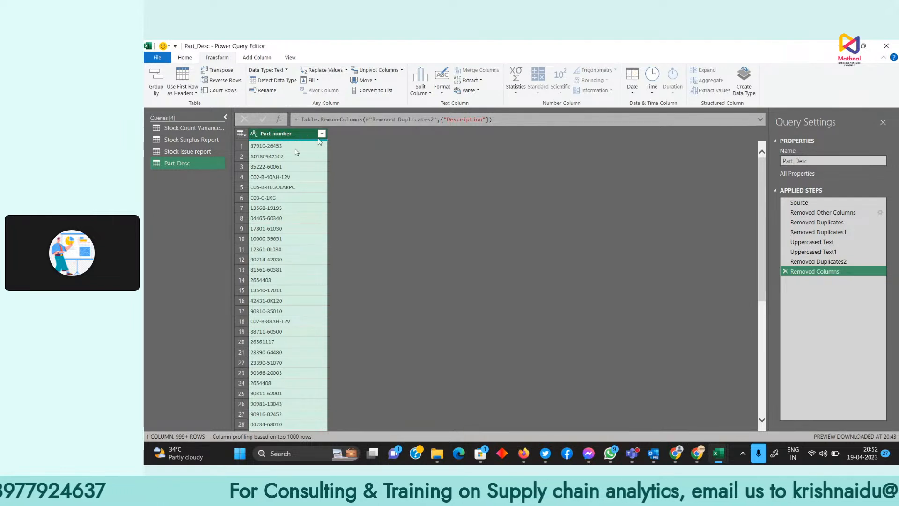
{"action": "left_click", "coordinate": [480, 80]}
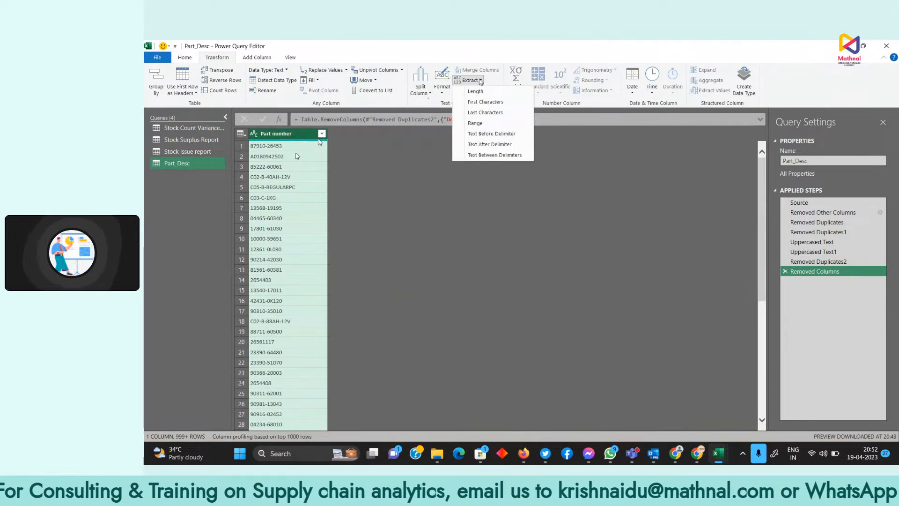
{"action": "left_click", "coordinate": [442, 89]}
{"action": "left_click", "coordinate": [442, 89]}
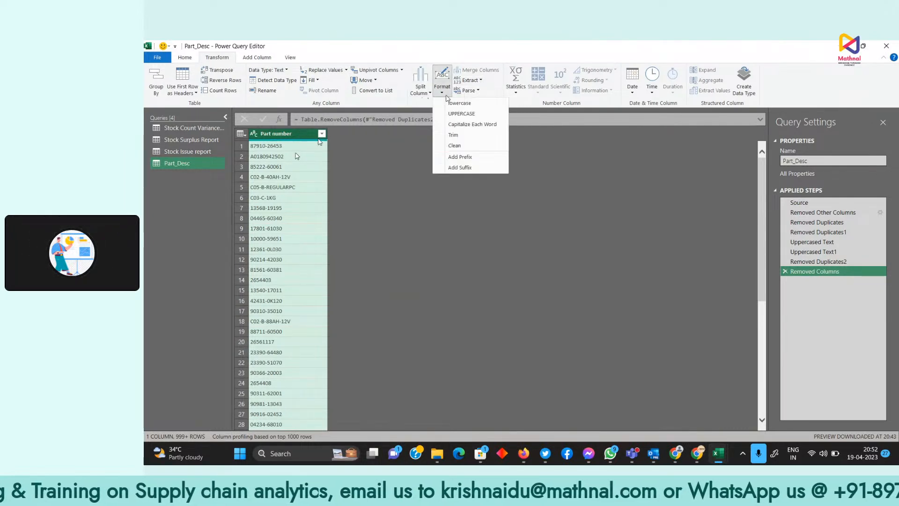
{"action": "left_click", "coordinate": [298, 150]}
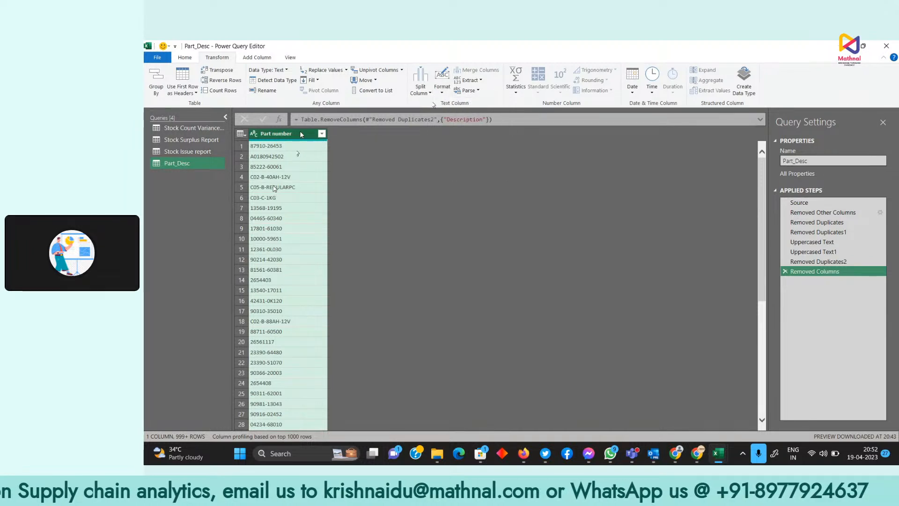
Examine the entries in the Part number column down to beyond row 700, and select the whole column.
{"action": "scroll", "coordinate": [277, 188], "scroll_direction": "down", "scroll_amount": 7}
{"action": "scroll", "coordinate": [299, 217], "scroll_direction": "down", "scroll_amount": 7}
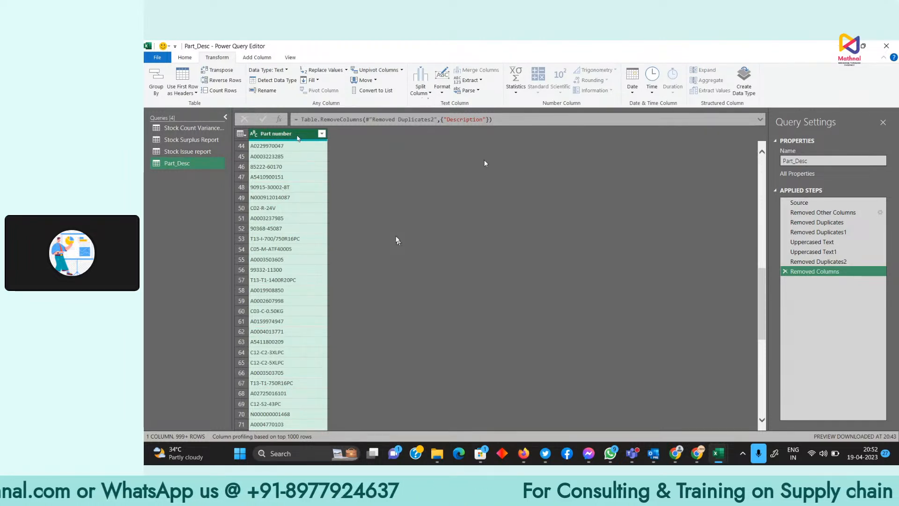
{"action": "scroll", "coordinate": [397, 238], "scroll_direction": "up", "scroll_amount": 8}
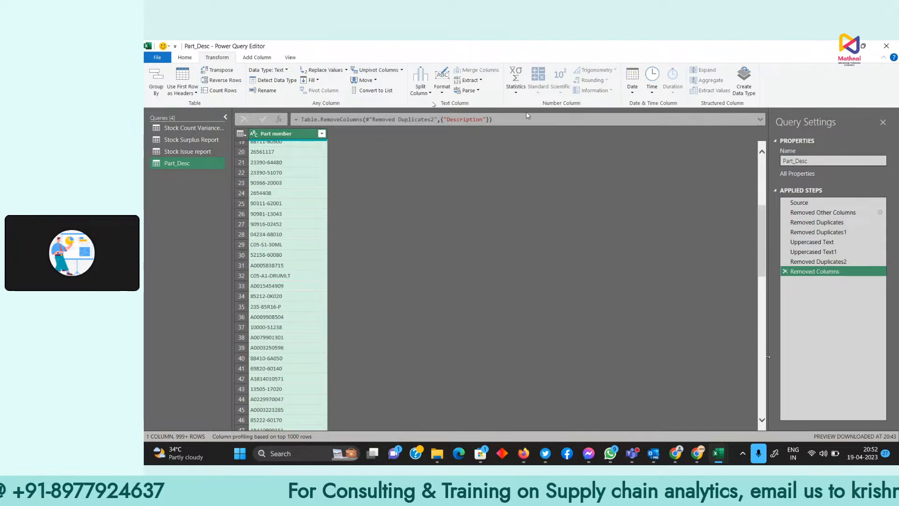
{"action": "left_click", "coordinate": [479, 80]}
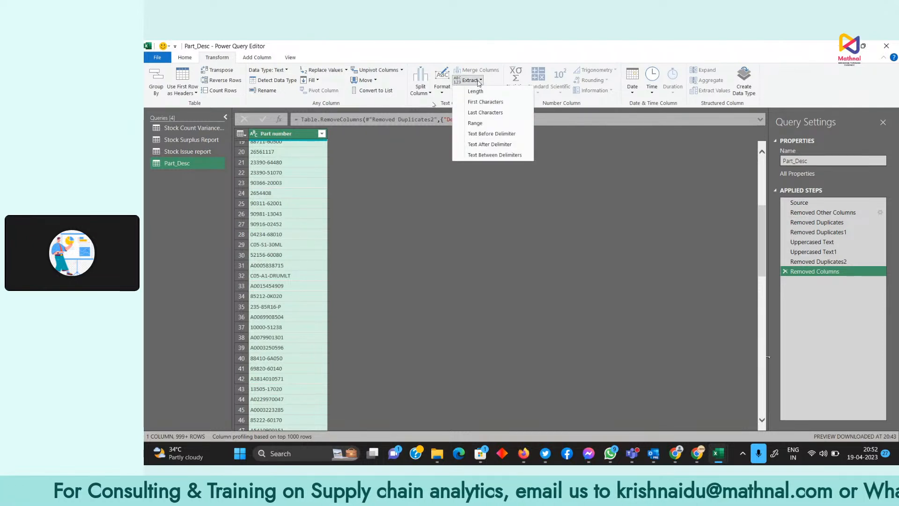
{"action": "scroll", "coordinate": [296, 262], "scroll_direction": "down", "scroll_amount": 7}
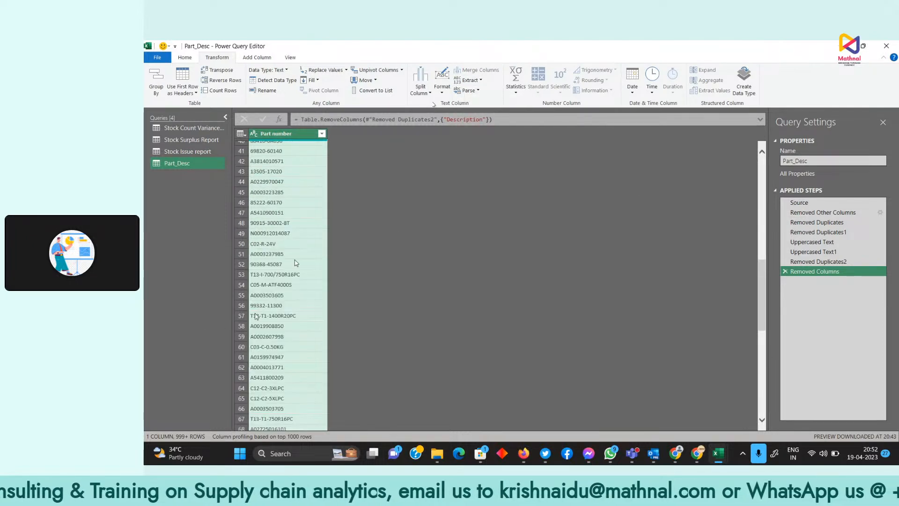
{"action": "left_click", "coordinate": [279, 265]}
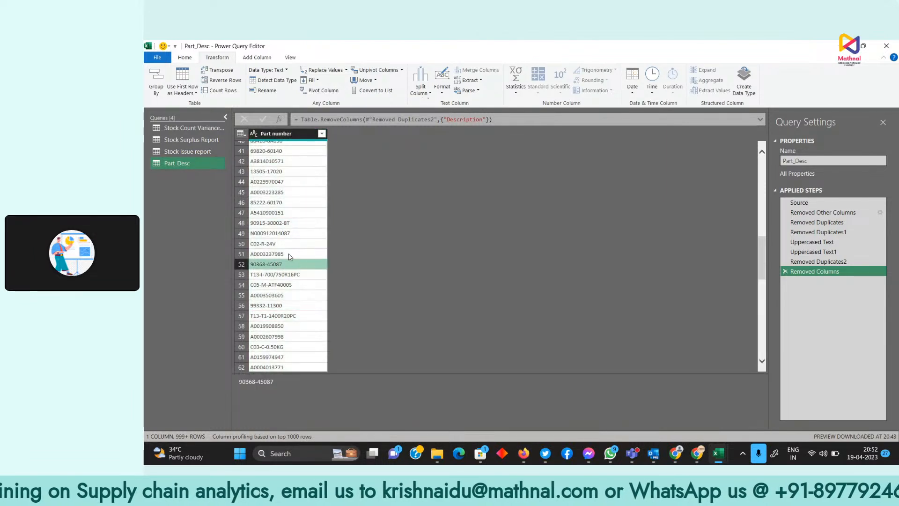
{"action": "left_click", "coordinate": [289, 255]}
{"action": "left_click", "coordinate": [282, 241]}
{"action": "scroll", "coordinate": [342, 277], "scroll_direction": "down", "scroll_amount": 10}
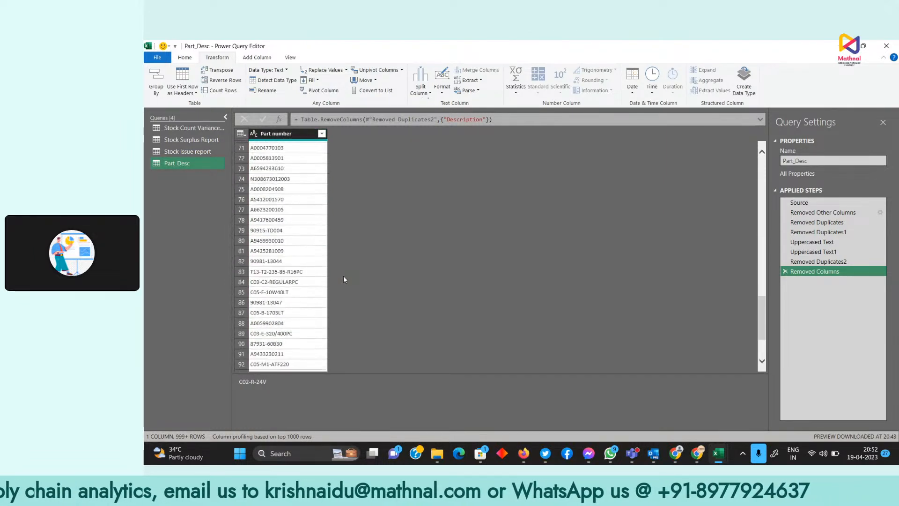
{"action": "left_click", "coordinate": [300, 261]}
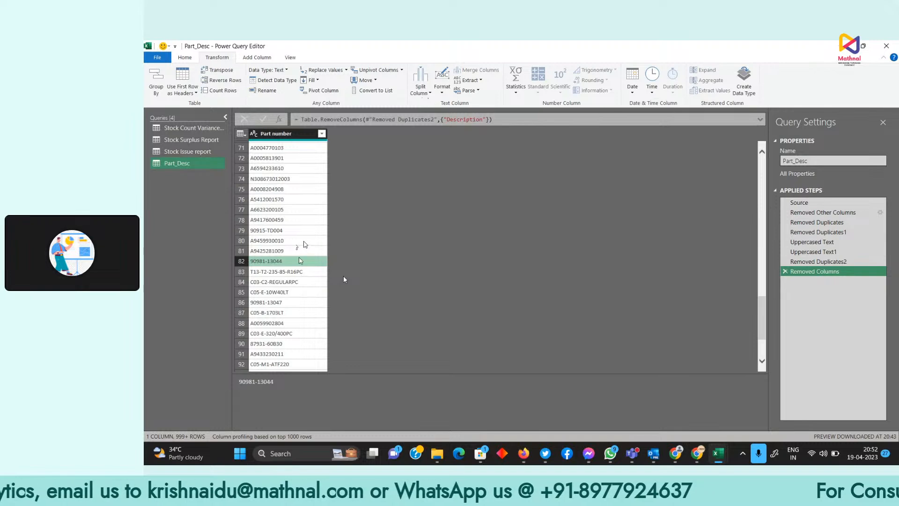
{"action": "scroll", "coordinate": [296, 343], "scroll_direction": "down", "scroll_amount": 1}
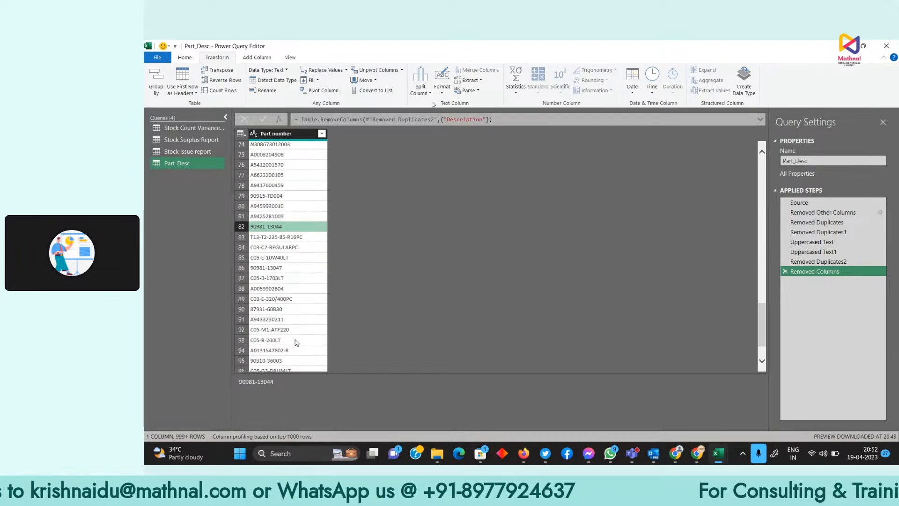
{"action": "scroll", "coordinate": [296, 342], "scroll_direction": "down", "scroll_amount": 8}
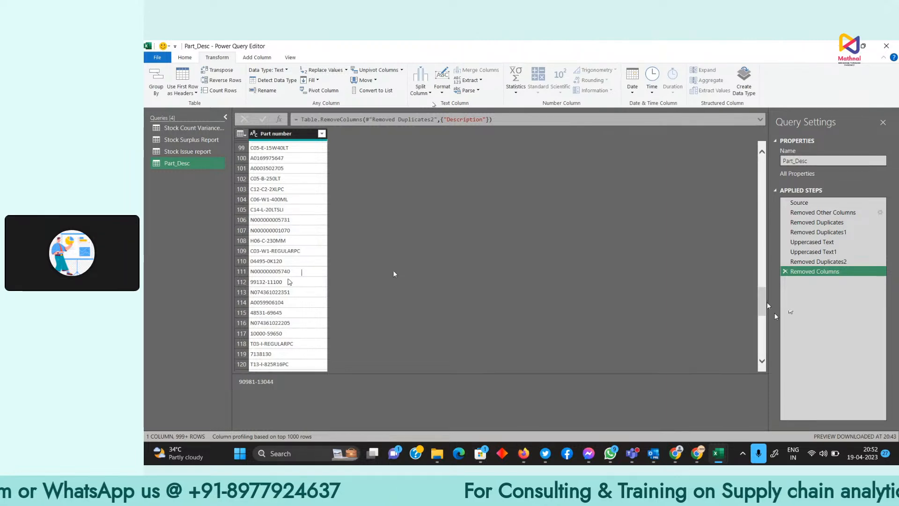
{"action": "scroll", "coordinate": [747, 364], "scroll_direction": "down", "scroll_amount": 20}
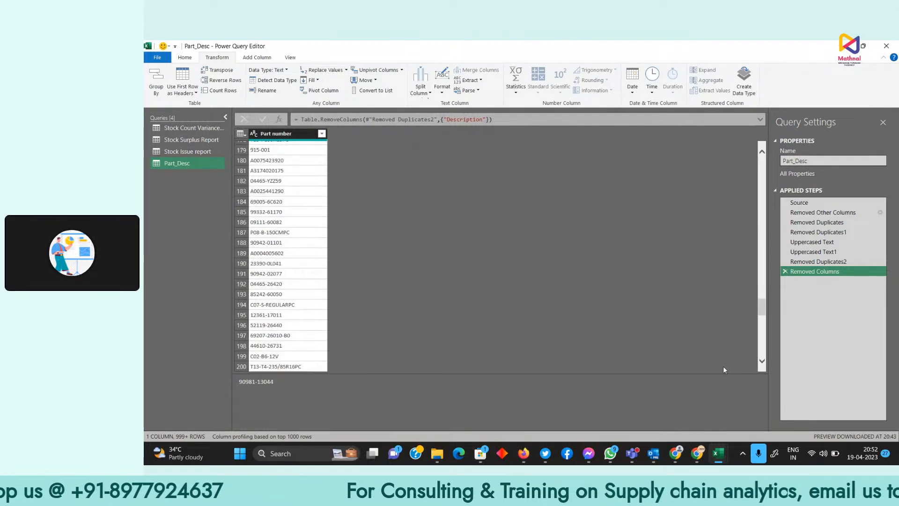
{"action": "scroll", "coordinate": [404, 315], "scroll_direction": "down", "scroll_amount": 20}
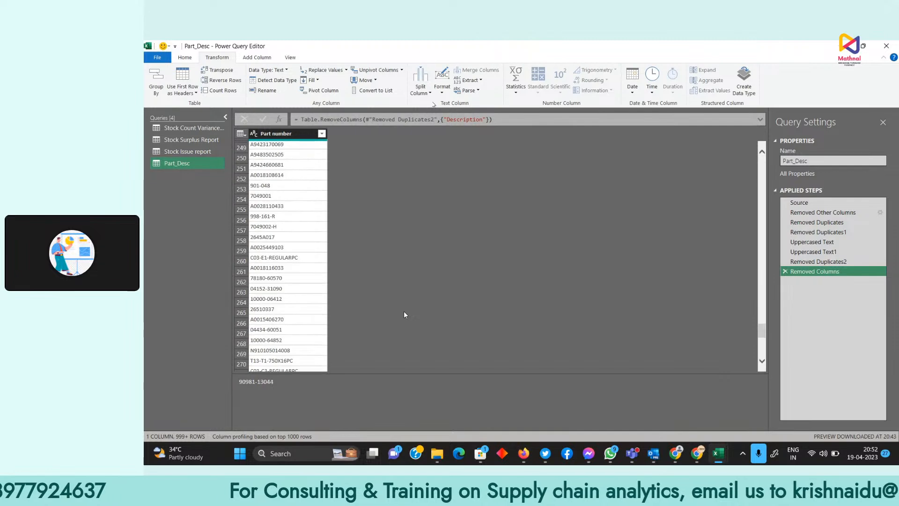
{"action": "scroll", "coordinate": [405, 315], "scroll_direction": "down", "scroll_amount": 17}
{"action": "scroll", "coordinate": [348, 358], "scroll_direction": "down", "scroll_amount": 4}
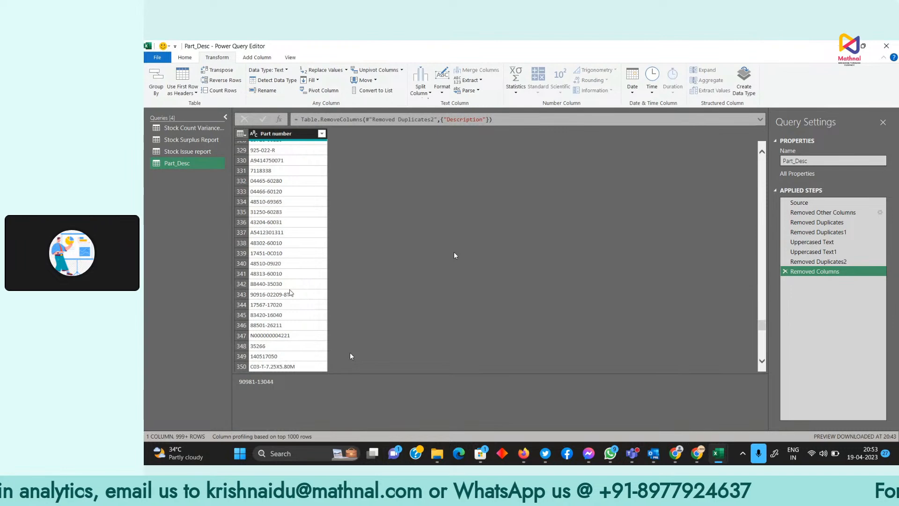
{"action": "scroll", "coordinate": [349, 357], "scroll_direction": "down", "scroll_amount": 20}
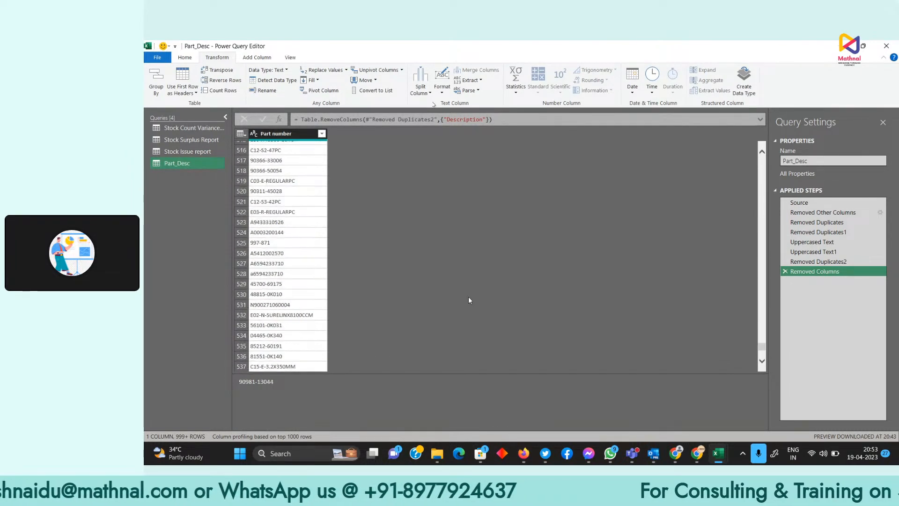
{"action": "scroll", "coordinate": [470, 300], "scroll_direction": "down", "scroll_amount": 10}
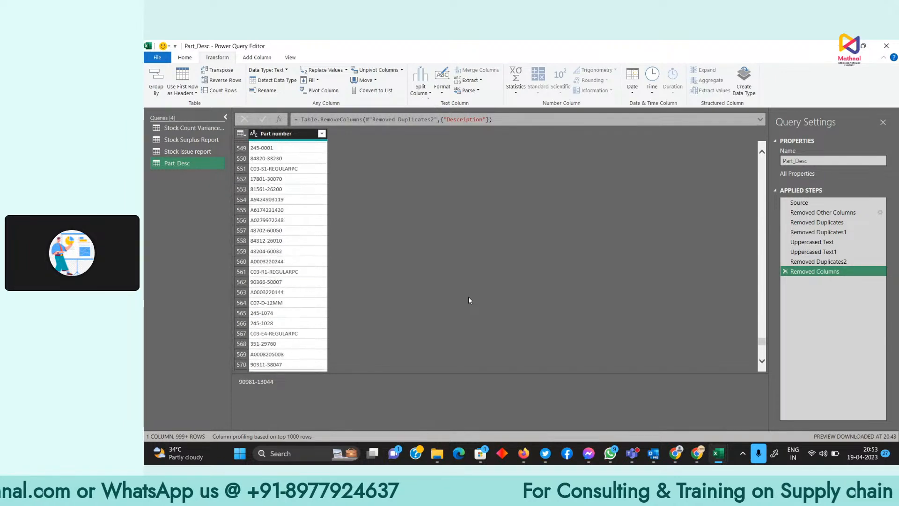
{"action": "scroll", "coordinate": [471, 298], "scroll_direction": "down", "scroll_amount": 20}
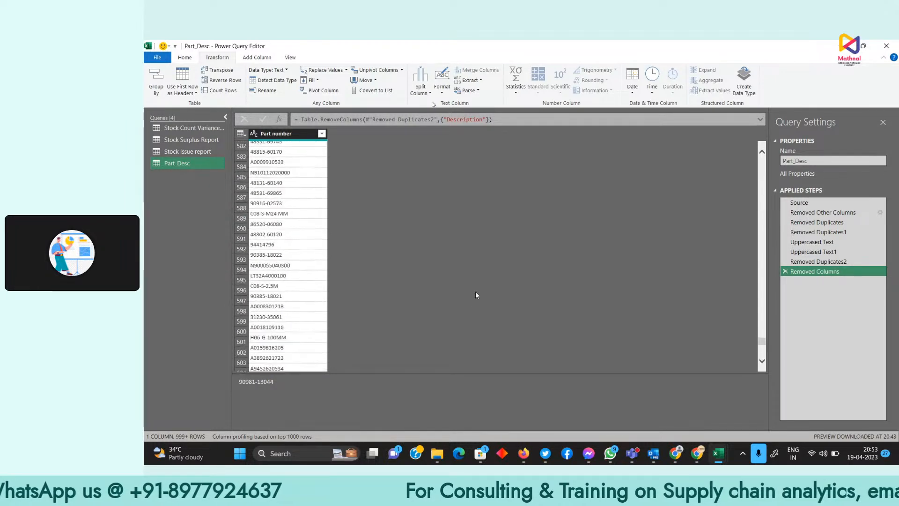
{"action": "scroll", "coordinate": [481, 290], "scroll_direction": "down", "scroll_amount": 15}
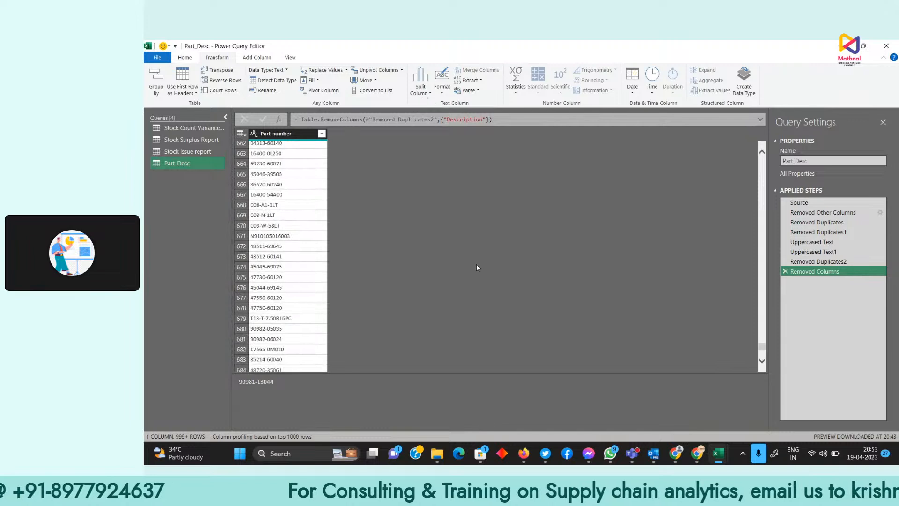
{"action": "scroll", "coordinate": [761, 350], "scroll_direction": "down", "scroll_amount": 20}
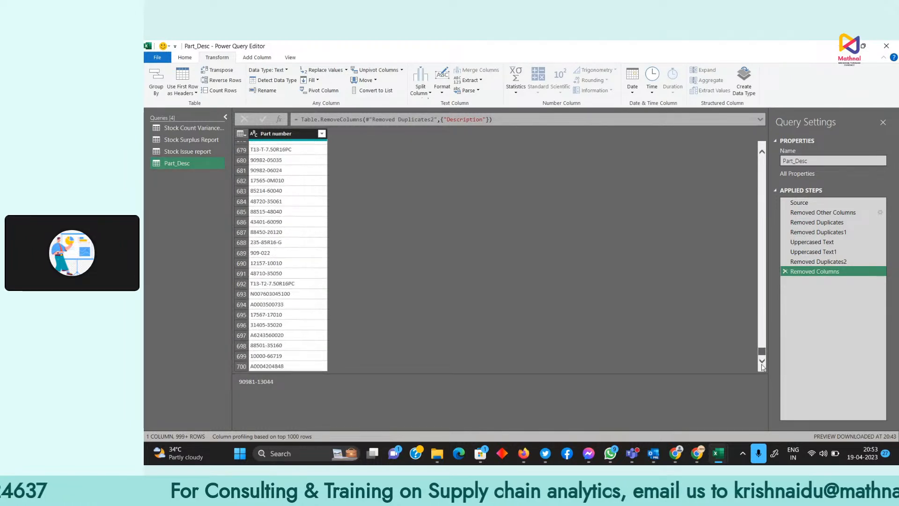
{"action": "scroll", "coordinate": [609, 313], "scroll_direction": "down", "scroll_amount": 6}
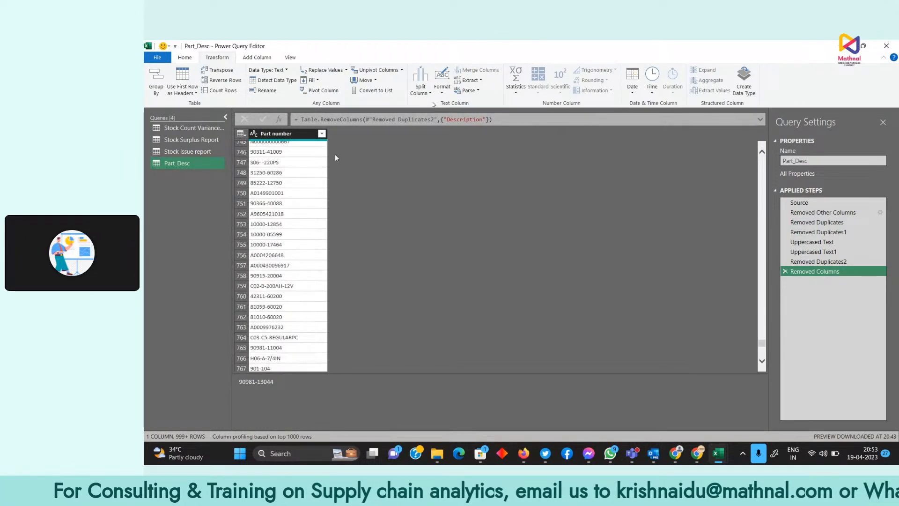
{"action": "left_click", "coordinate": [292, 135]}
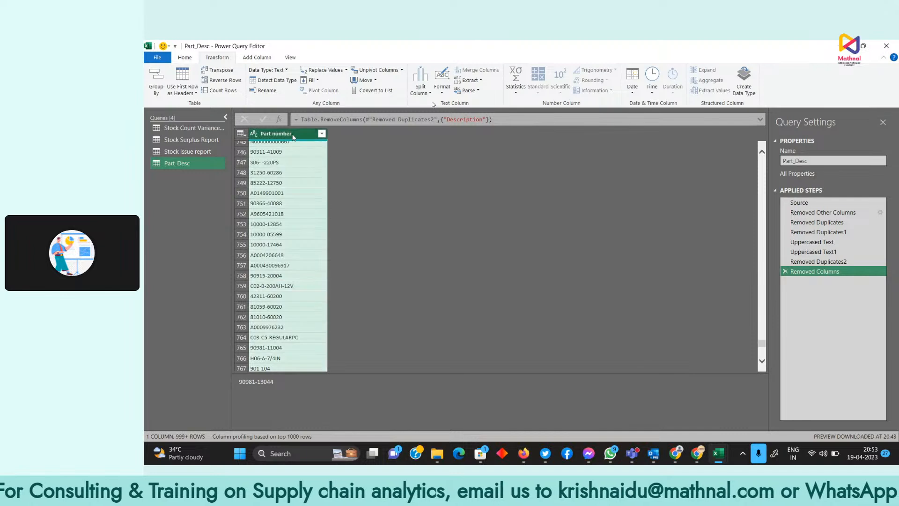
{"action": "left_click", "coordinate": [178, 163]}
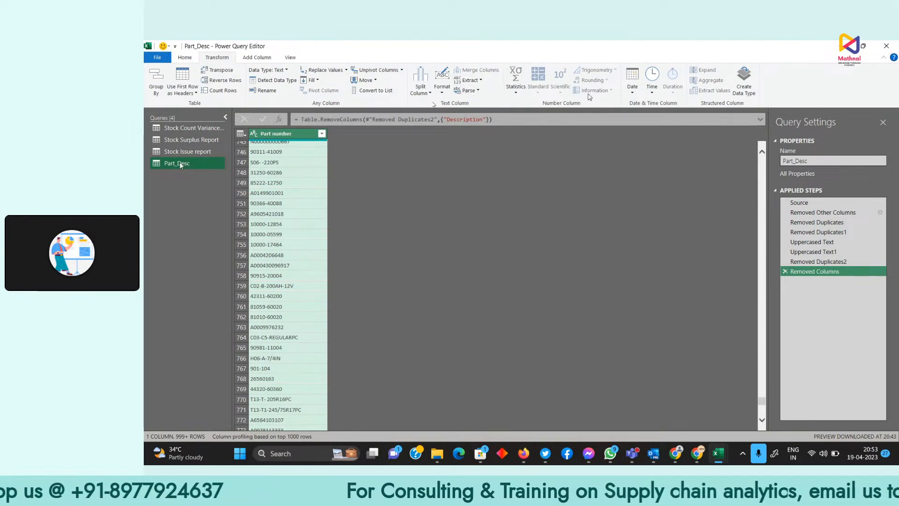
{"action": "left_click", "coordinate": [257, 57]}
{"action": "left_click", "coordinate": [288, 58]}
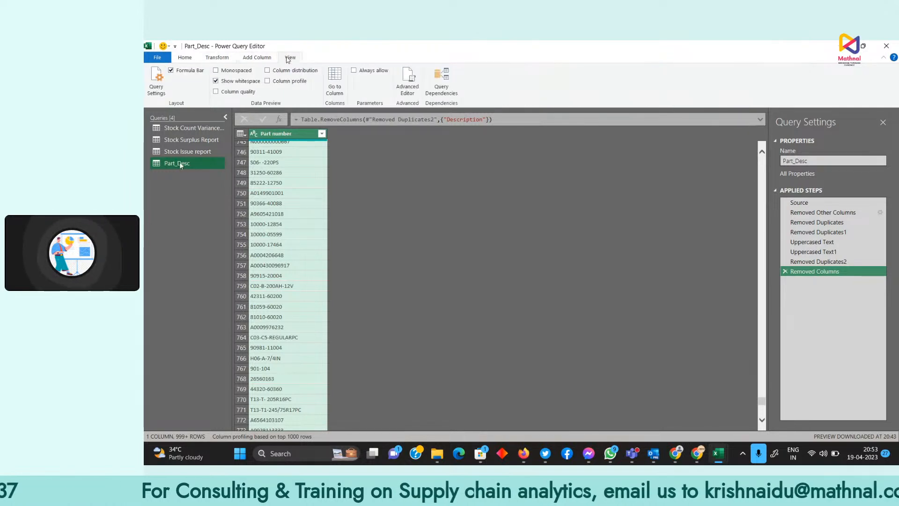
{"action": "left_click", "coordinate": [257, 57]}
{"action": "left_click", "coordinate": [217, 57]}
{"action": "left_click", "coordinate": [185, 57]}
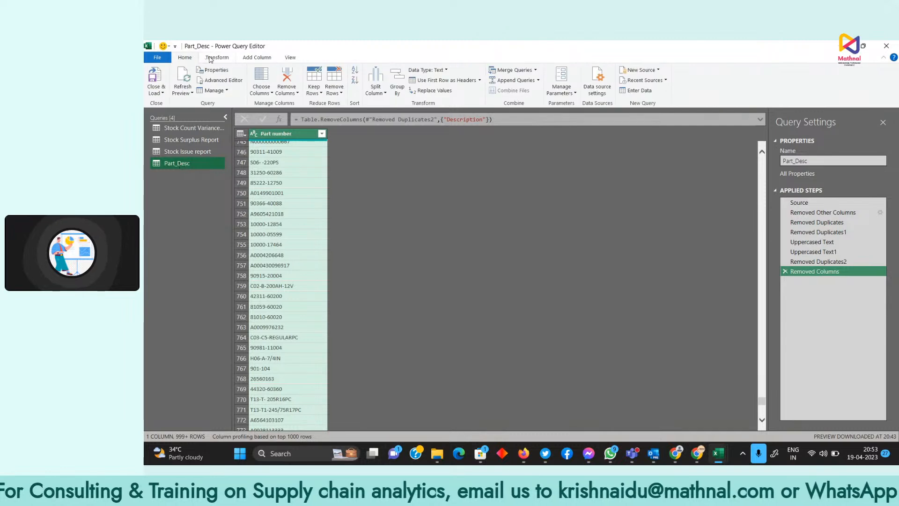
{"action": "left_click", "coordinate": [210, 59]}
{"action": "left_click", "coordinate": [191, 58]}
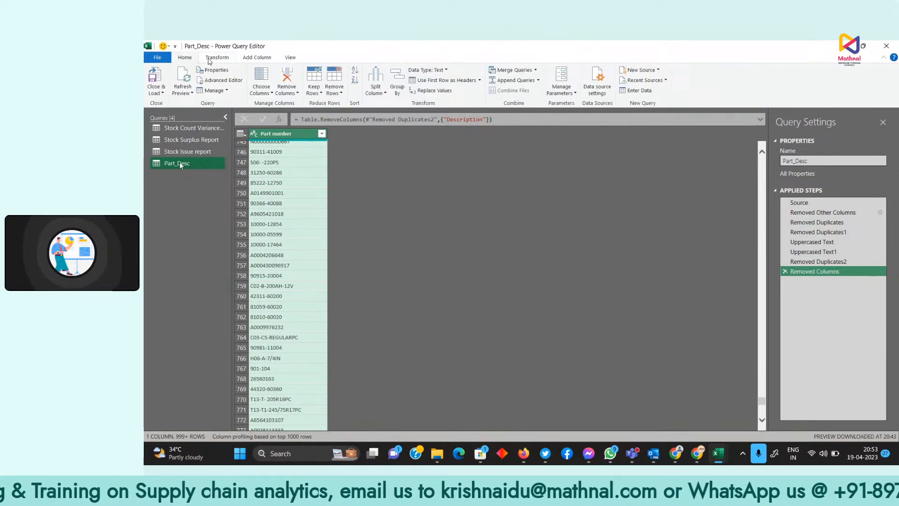
{"action": "left_click", "coordinate": [210, 59]}
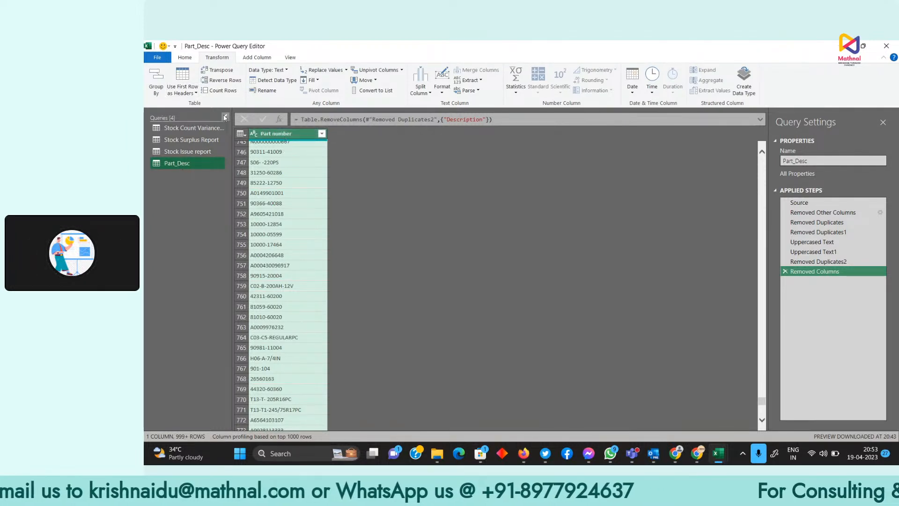
Group the Part_Desc rows by Part number, adding a column named Count that uses the Count Rows operation.
{"action": "left_click", "coordinate": [182, 89]}
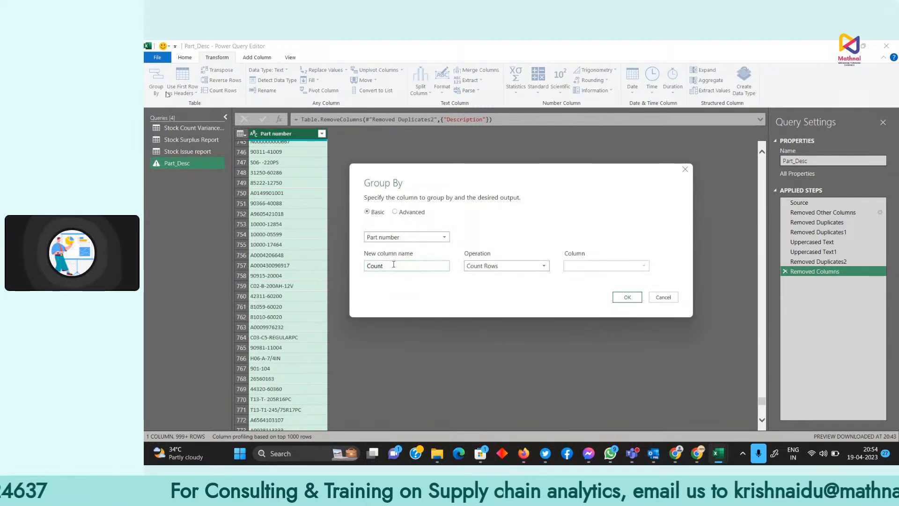
{"action": "left_click", "coordinate": [483, 267]}
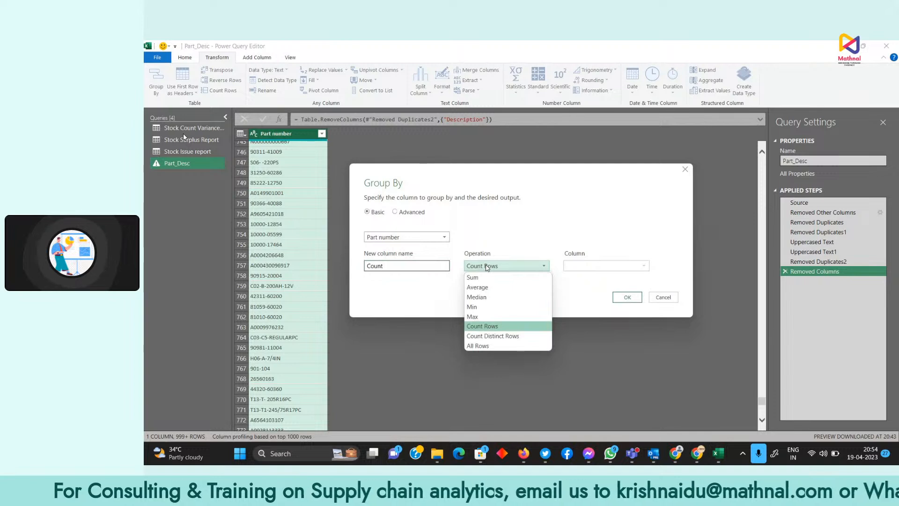
{"action": "left_click", "coordinate": [482, 267]}
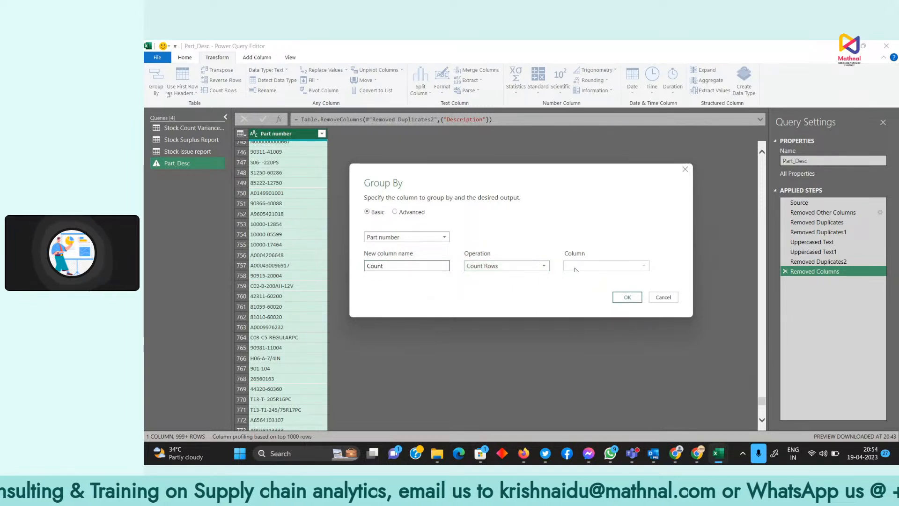
{"action": "left_click", "coordinate": [527, 266]}
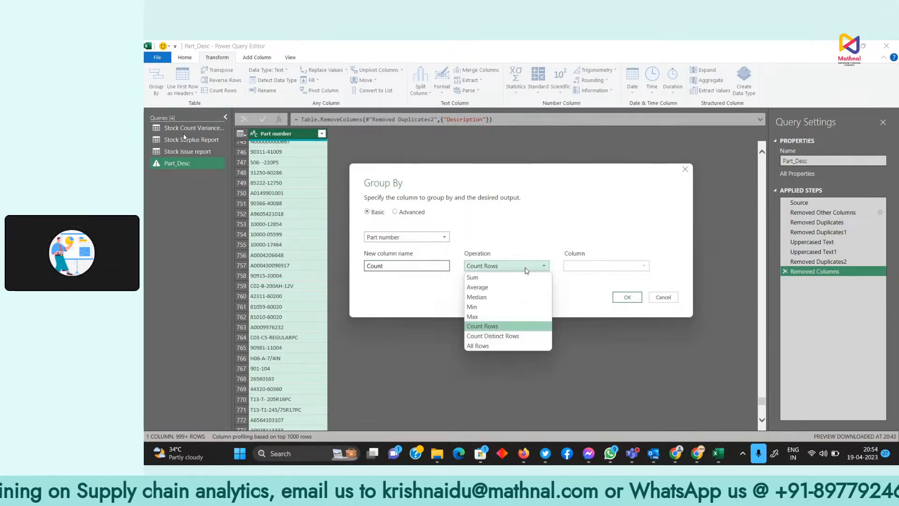
{"action": "left_click", "coordinate": [417, 239]}
{"action": "left_click", "coordinate": [417, 237]}
{"action": "left_click", "coordinate": [418, 238]}
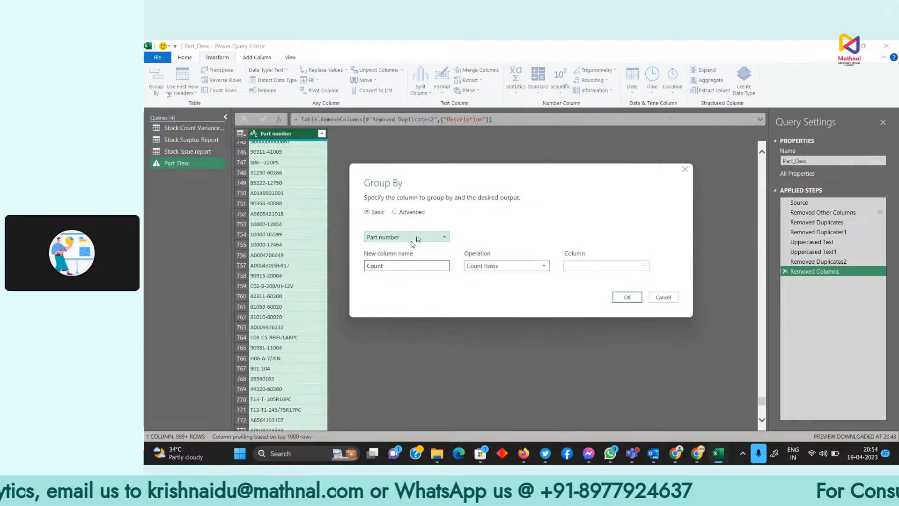
{"action": "left_click", "coordinate": [492, 266]}
{"action": "left_click", "coordinate": [410, 265]}
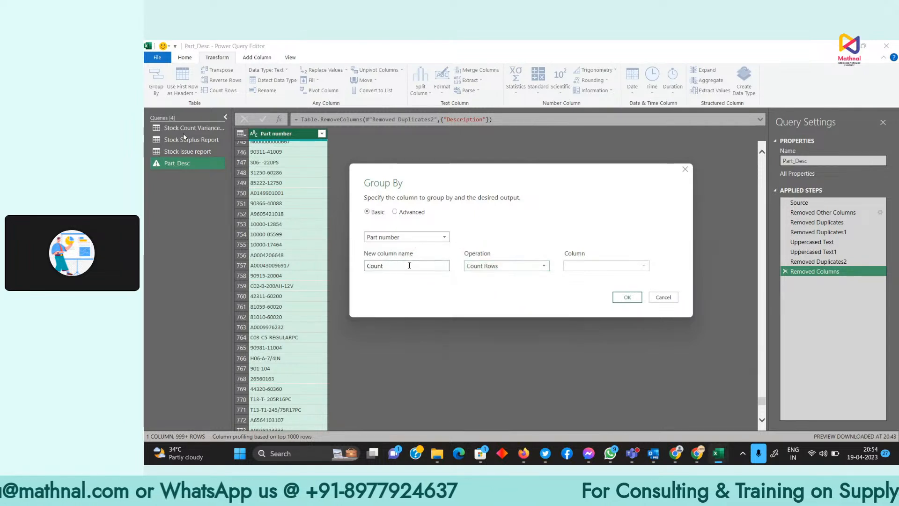
{"action": "left_click", "coordinate": [628, 297]}
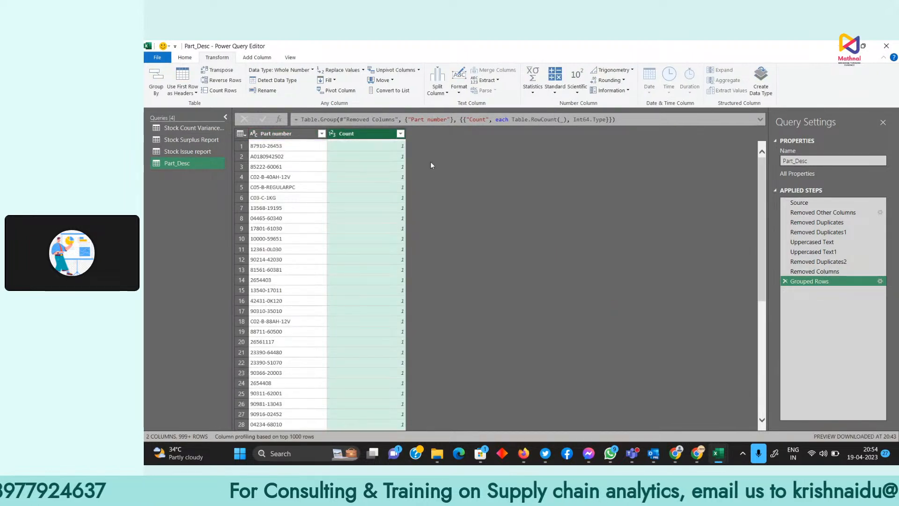
Load the complete list of filter values for the Count column and check it without applying a filter.
{"action": "left_click", "coordinate": [400, 134]}
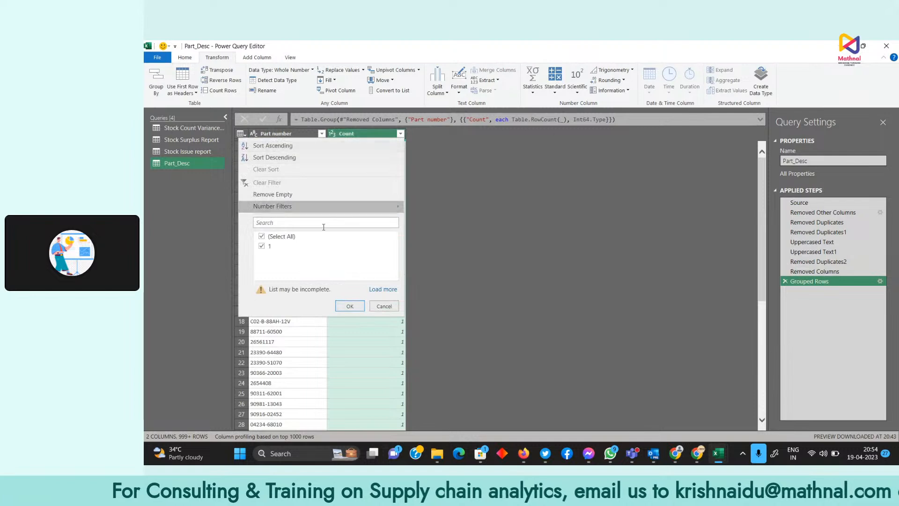
{"action": "left_click", "coordinate": [384, 290]}
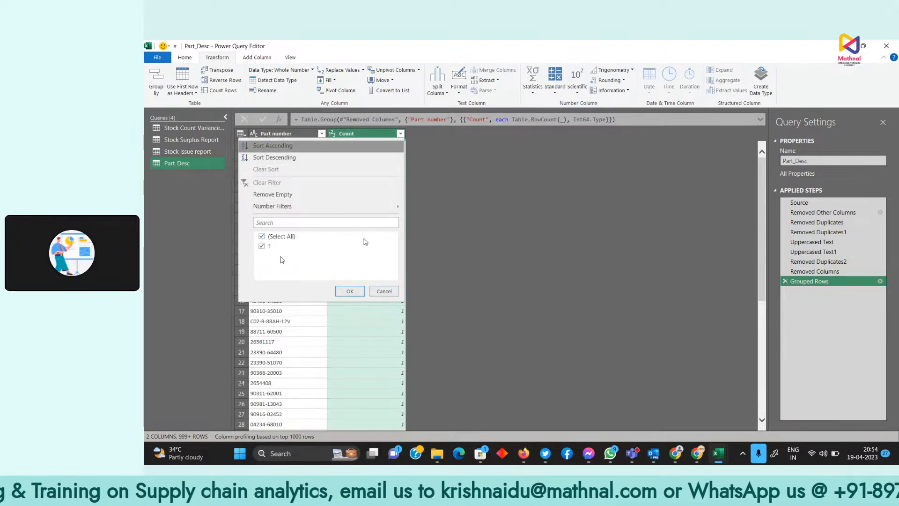
{"action": "left_click", "coordinate": [383, 290]}
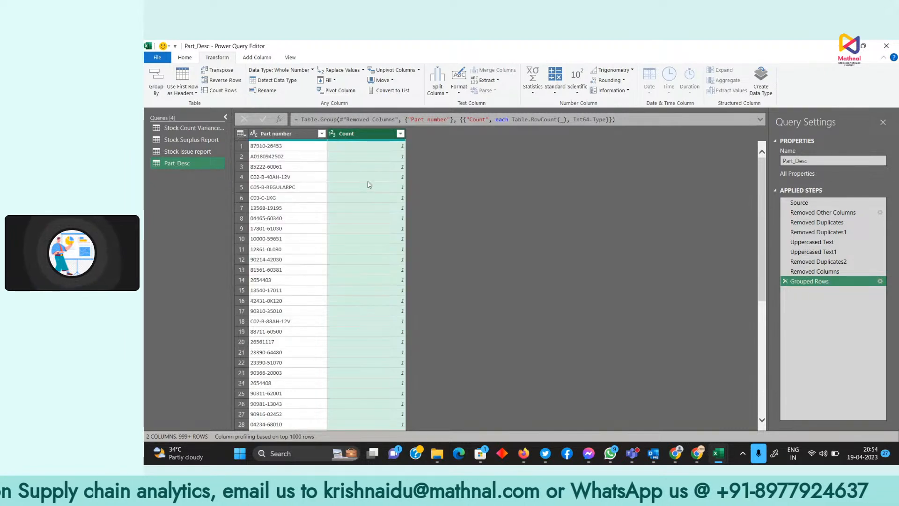
Close and load the grouped Part_Desc query into the workbook, and check the filter values of its Count column.
{"action": "left_click", "coordinate": [274, 136]}
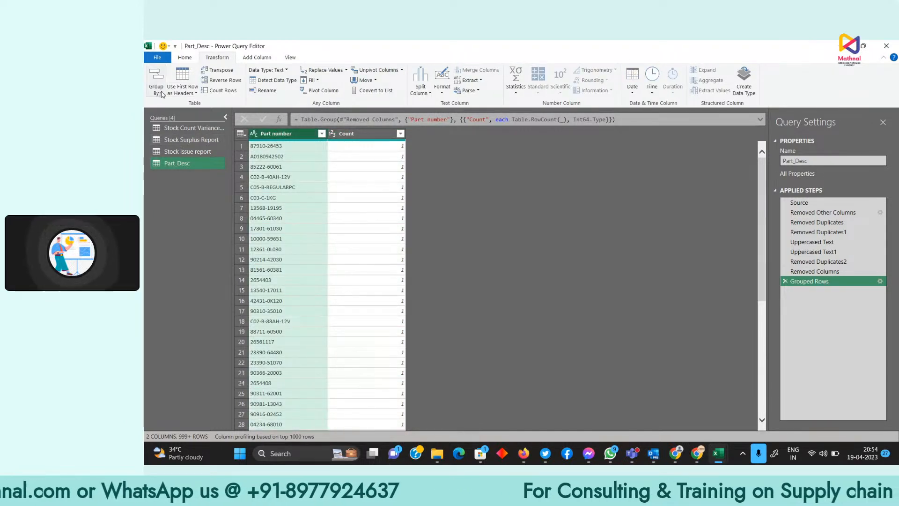
{"action": "left_click", "coordinate": [184, 57]}
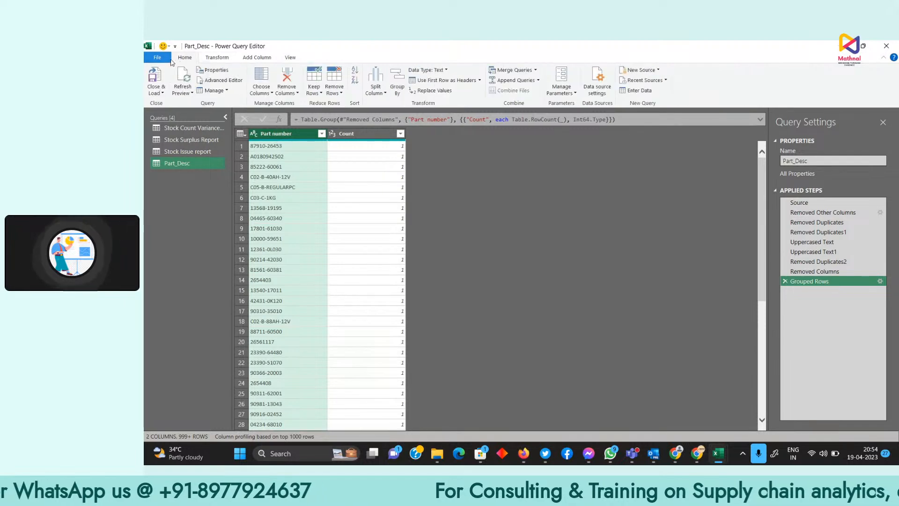
{"action": "left_click", "coordinate": [157, 91]}
{"action": "left_click", "coordinate": [188, 104]}
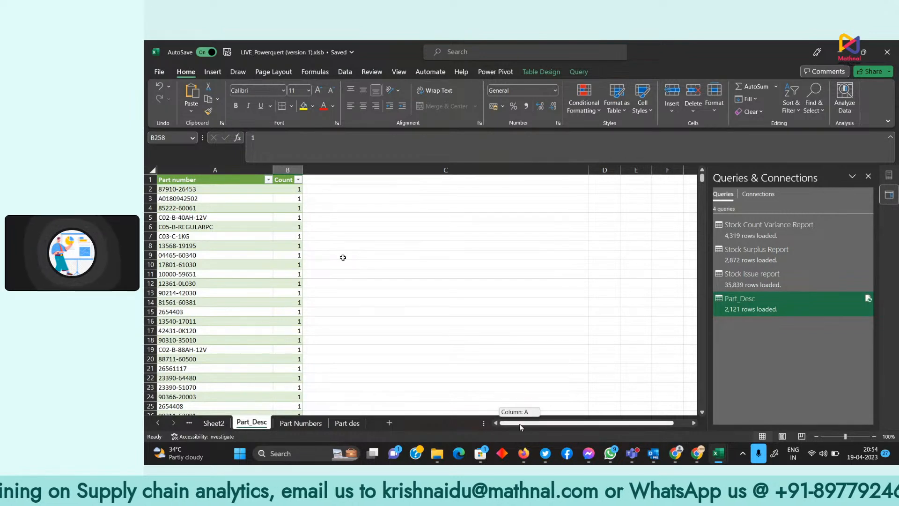
{"action": "left_click", "coordinate": [298, 180]}
{"action": "left_click", "coordinate": [335, 285]}
Remove duplicates from the Part_Desc sheet's table, comparing both the Part number and Count columns with headers included.
{"action": "left_click", "coordinate": [205, 180]}
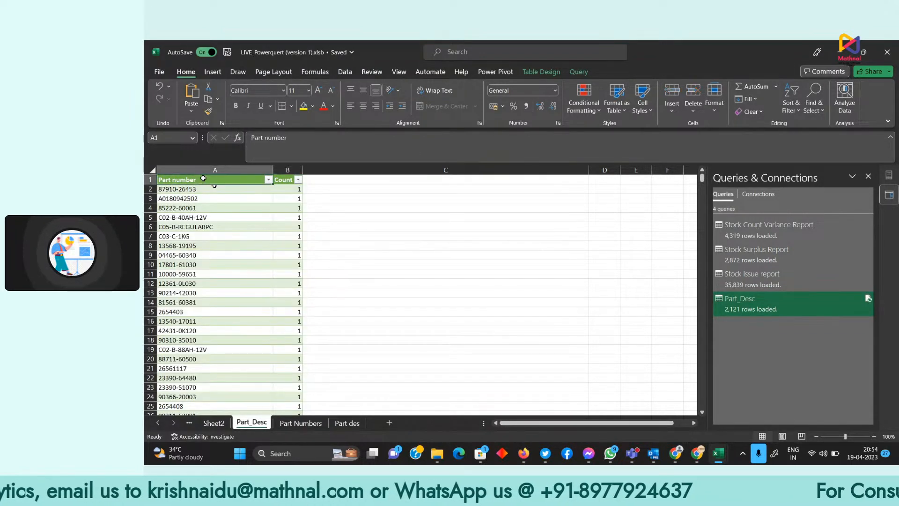
{"action": "left_click", "coordinate": [215, 170]}
{"action": "left_click", "coordinate": [214, 179]}
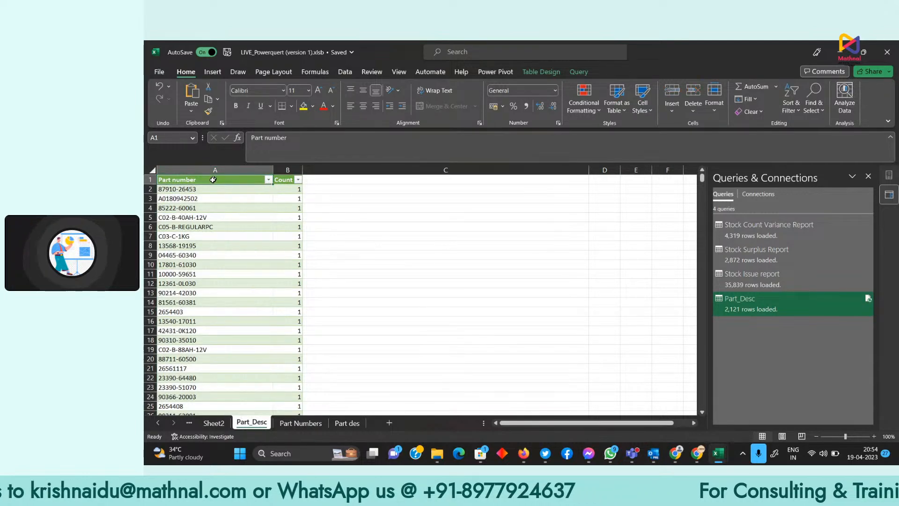
{"action": "key", "text": "ctrl+shift+Down"}
{"action": "scroll", "coordinate": [213, 180], "scroll_direction": "down", "scroll_amount": 4}
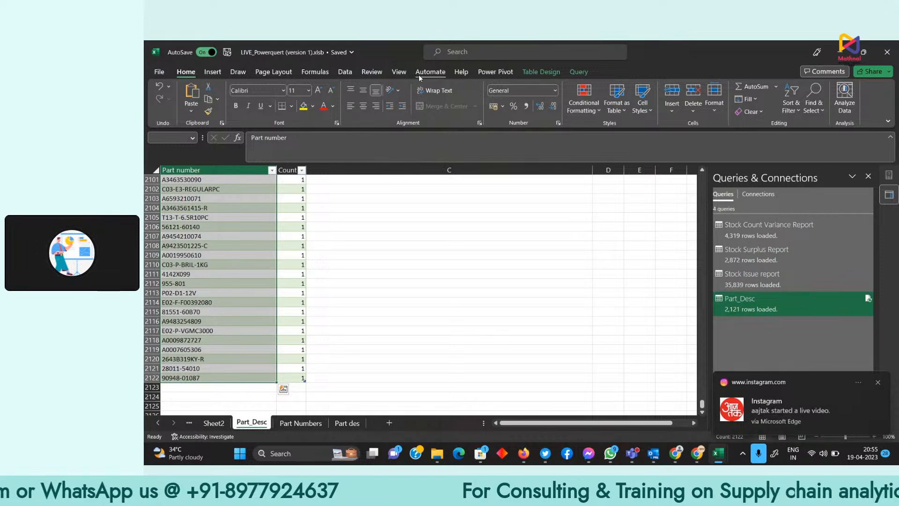
{"action": "left_click", "coordinate": [345, 72]}
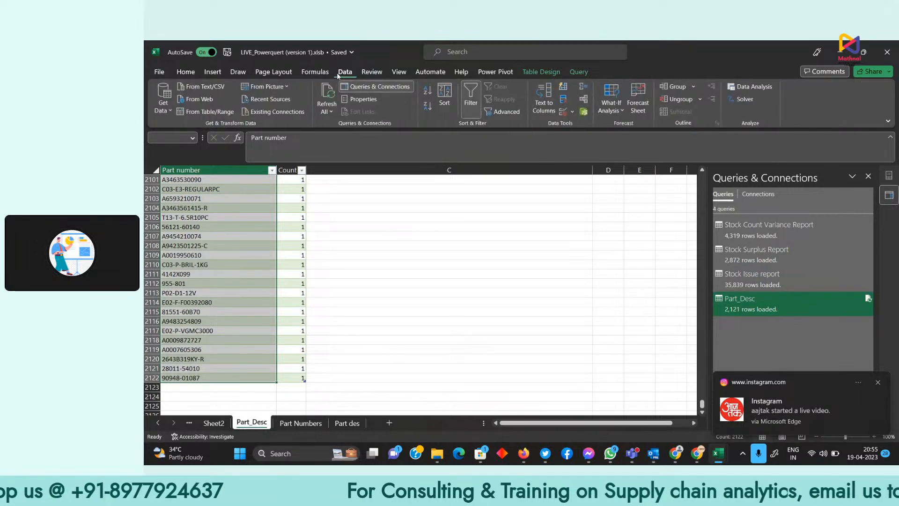
{"action": "left_click", "coordinate": [563, 99]}
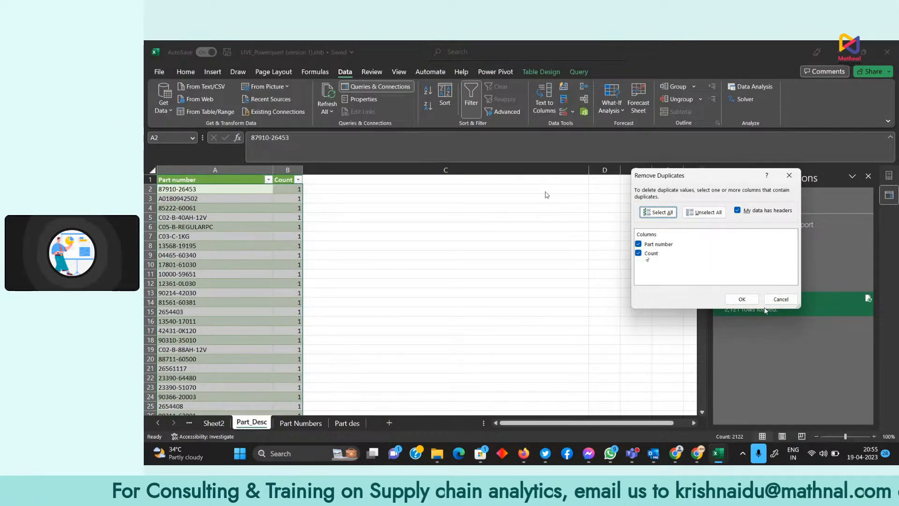
{"action": "left_click", "coordinate": [742, 298]}
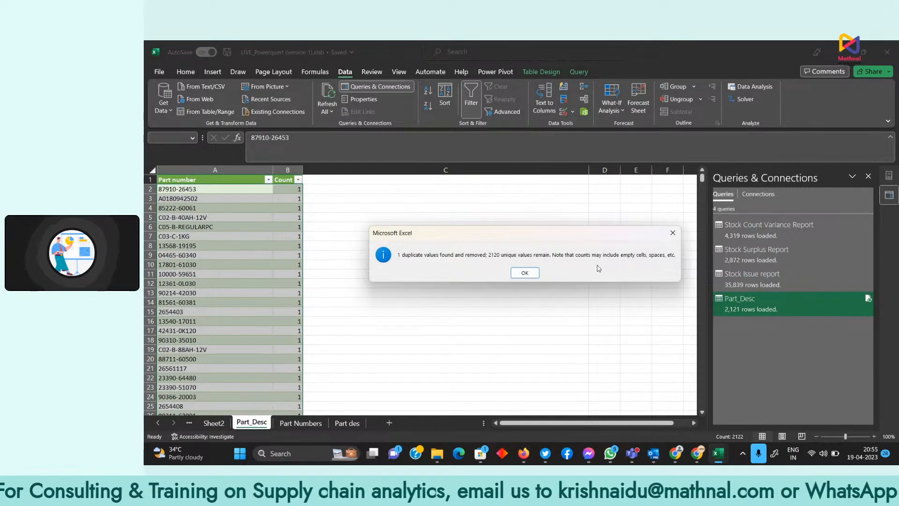
{"action": "left_click", "coordinate": [525, 273]}
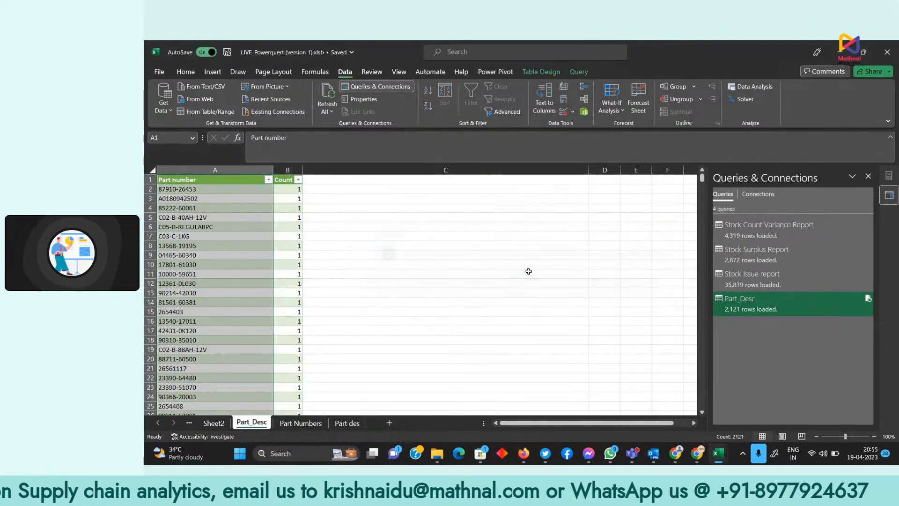
{"action": "scroll", "coordinate": [225, 221], "scroll_direction": "down", "scroll_amount": 5}
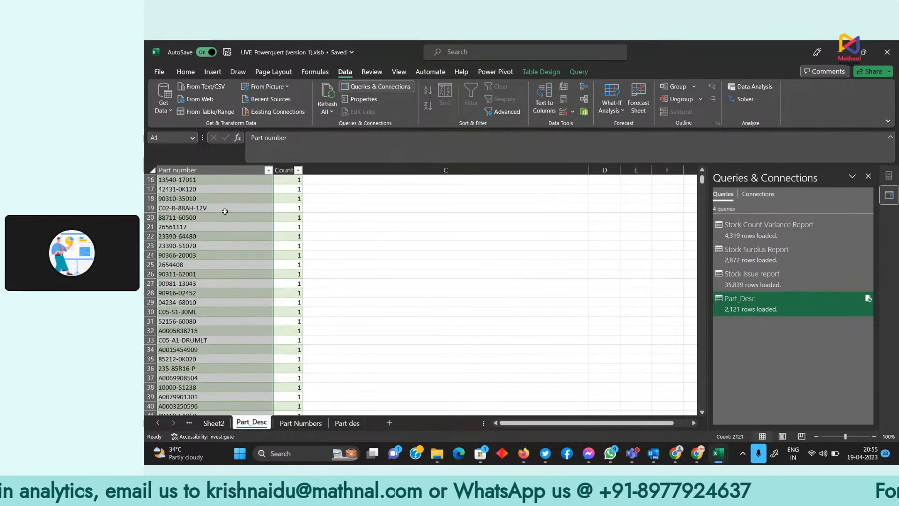
{"action": "scroll", "coordinate": [225, 212], "scroll_direction": "down", "scroll_amount": 6}
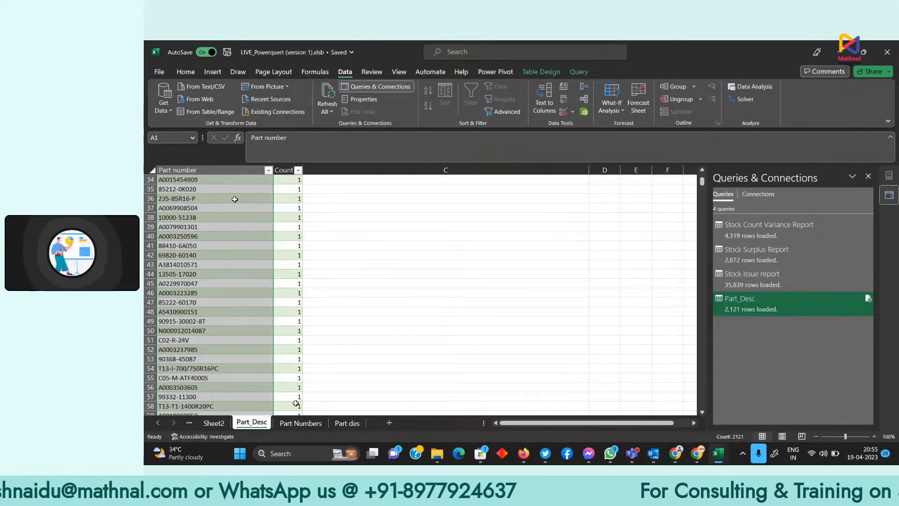
Delete Sheet2 with the old Sum of Quantity PivotTable from the workbook.
{"action": "left_click", "coordinate": [229, 423]}
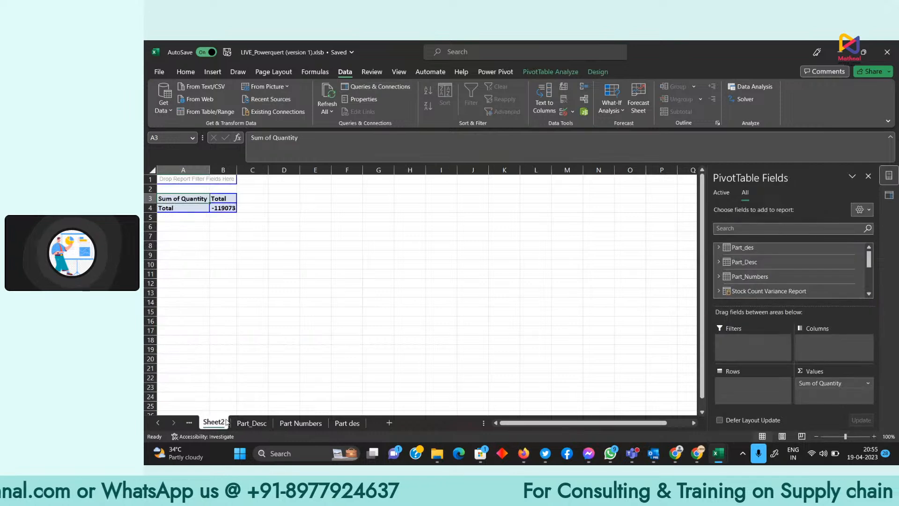
{"action": "right_click", "coordinate": [220, 422]}
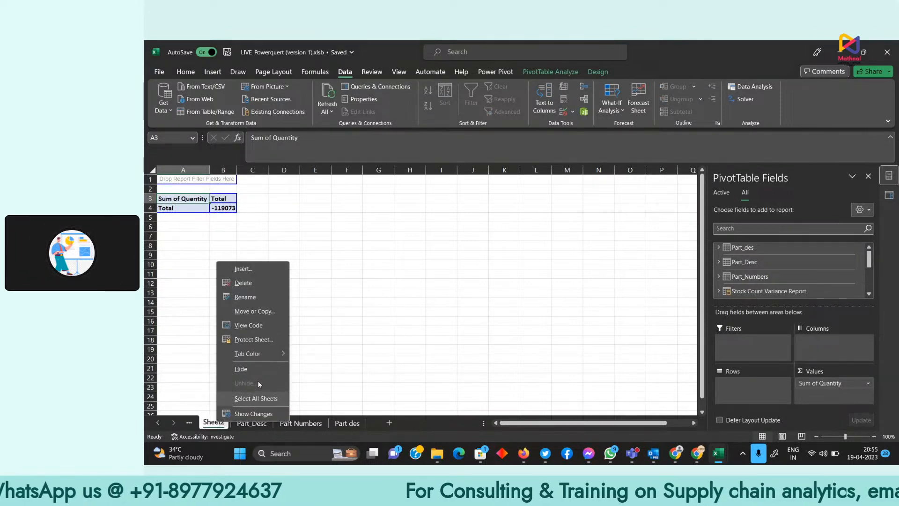
{"action": "left_click", "coordinate": [265, 285]}
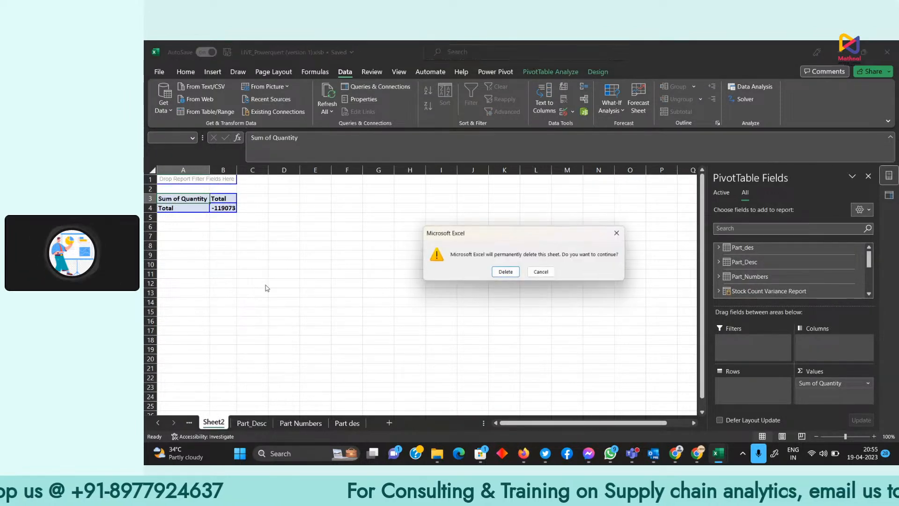
{"action": "left_click", "coordinate": [504, 271]}
Insert a PivotTable based on the workbook's Data Model on a new worksheet.
{"action": "left_click", "coordinate": [257, 254]}
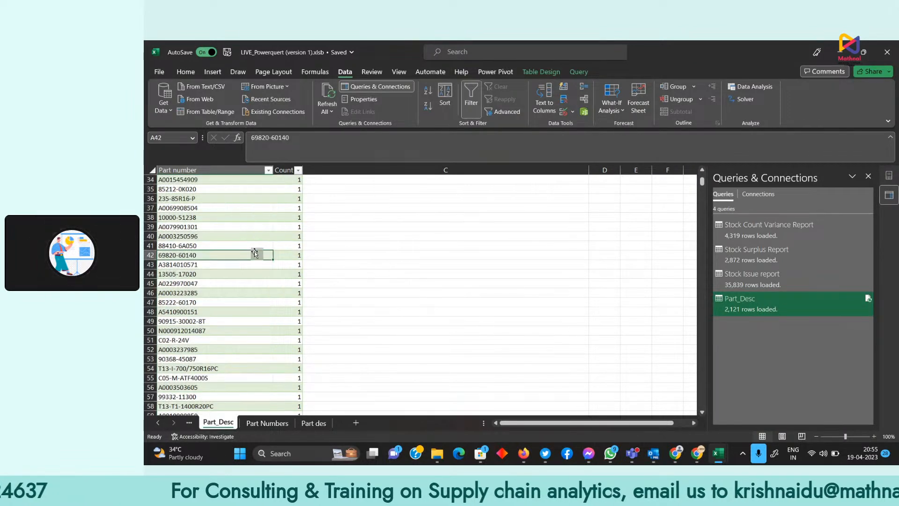
{"action": "left_click", "coordinate": [206, 76]}
{"action": "left_click", "coordinate": [169, 113]}
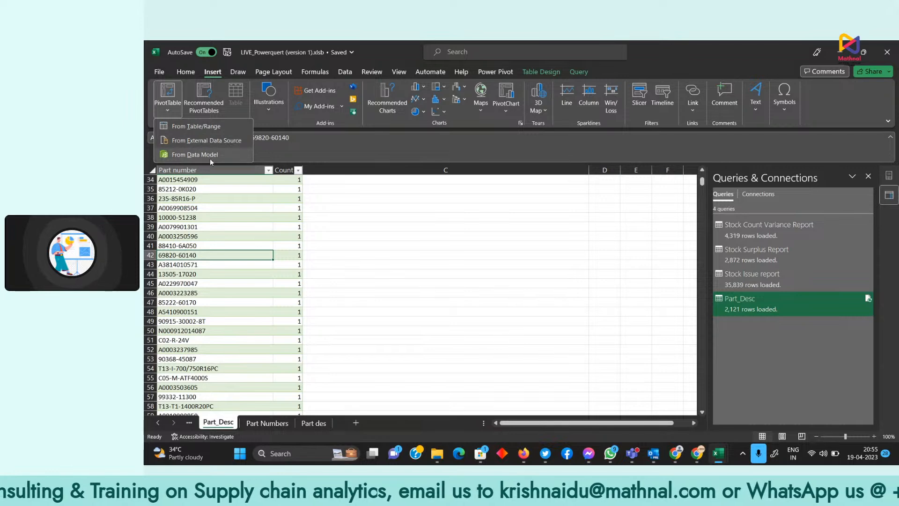
{"action": "left_click", "coordinate": [214, 151]}
{"action": "left_click", "coordinate": [760, 279]}
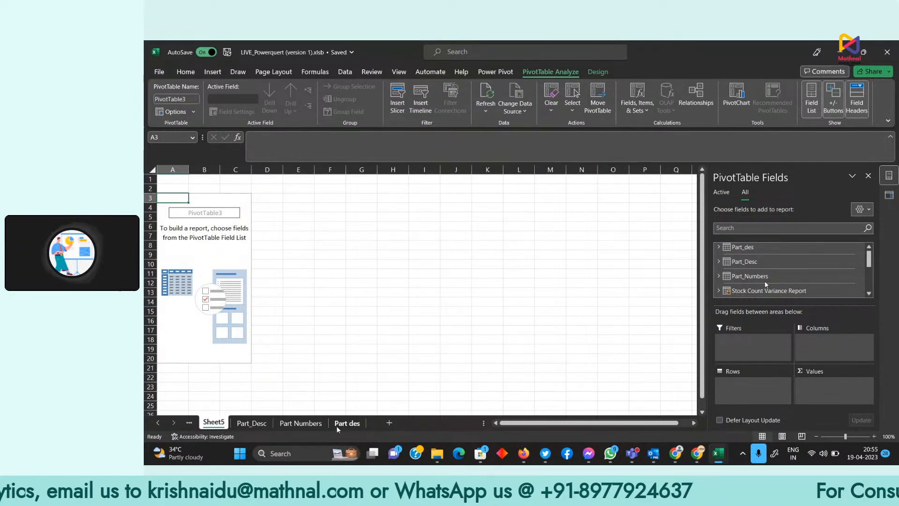
Review the tables on the Part_Desc and Part des sheets, and return to the empty PivotTable on Sheet5.
{"action": "left_click", "coordinate": [266, 423]}
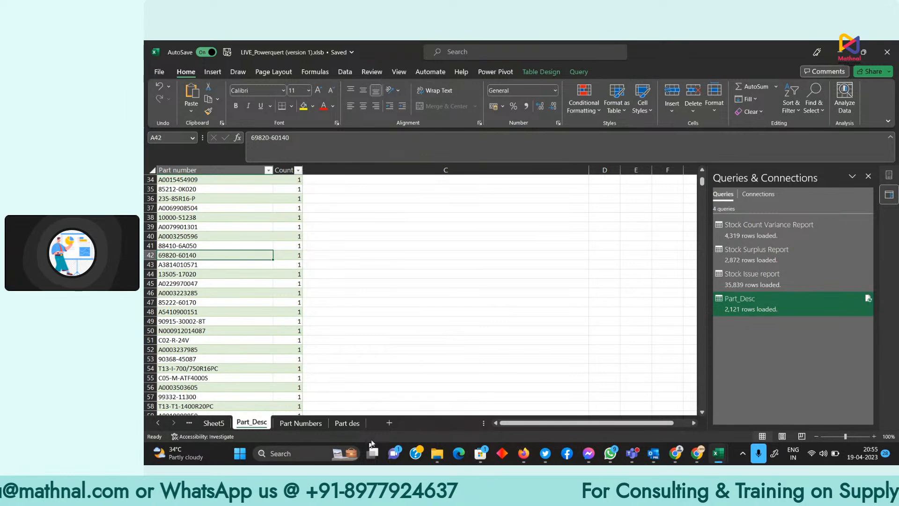
{"action": "left_click", "coordinate": [353, 423]}
{"action": "scroll", "coordinate": [353, 255], "scroll_direction": "up", "scroll_amount": 5}
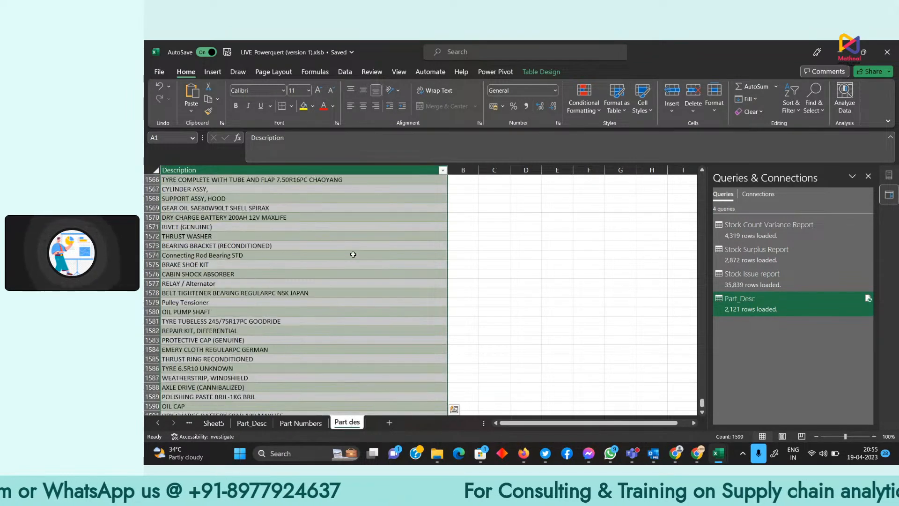
{"action": "left_click", "coordinate": [253, 423]}
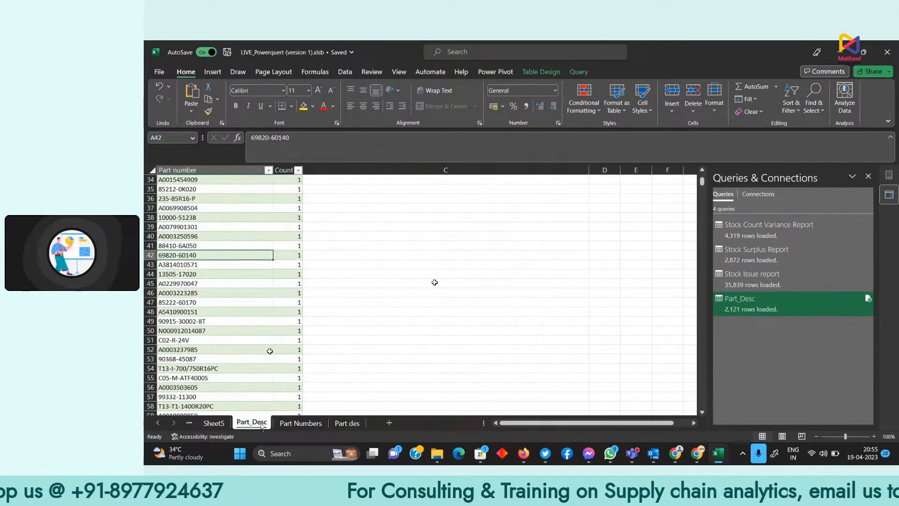
{"action": "left_click", "coordinate": [220, 424]}
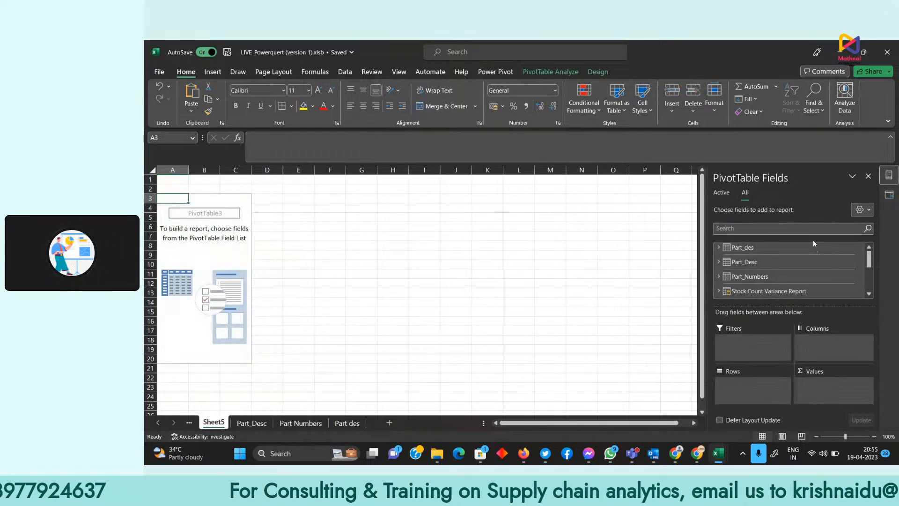
Add the Description field of the Part_des table to the PivotTable's rows and look through the listed descriptions.
{"action": "left_click", "coordinate": [719, 247]}
{"action": "left_click_drag", "start_coordinate": [755, 255], "coordinate": [739, 391]}
{"action": "scroll", "coordinate": [738, 393], "scroll_direction": "down", "scroll_amount": 9}
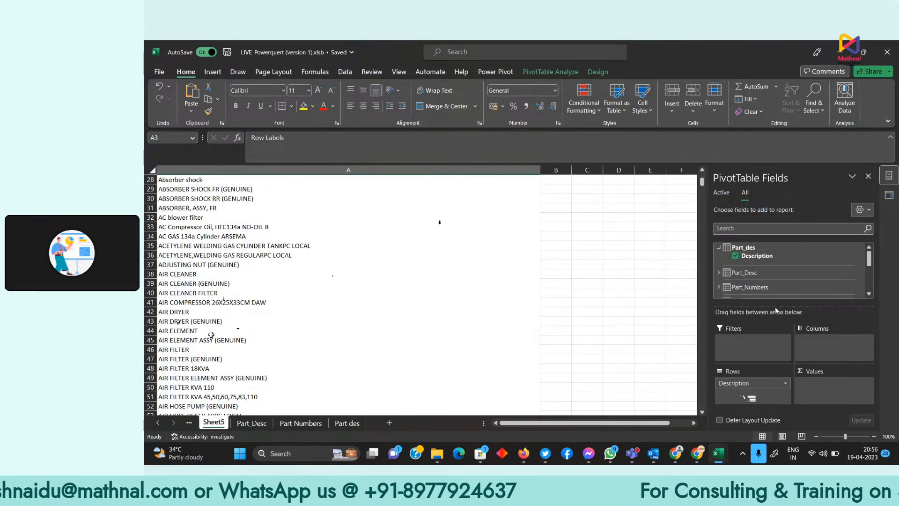
Add the Quantity field of the Stock Issue report table to the PivotTable's values.
{"action": "scroll", "coordinate": [733, 282], "scroll_direction": "down", "scroll_amount": 2}
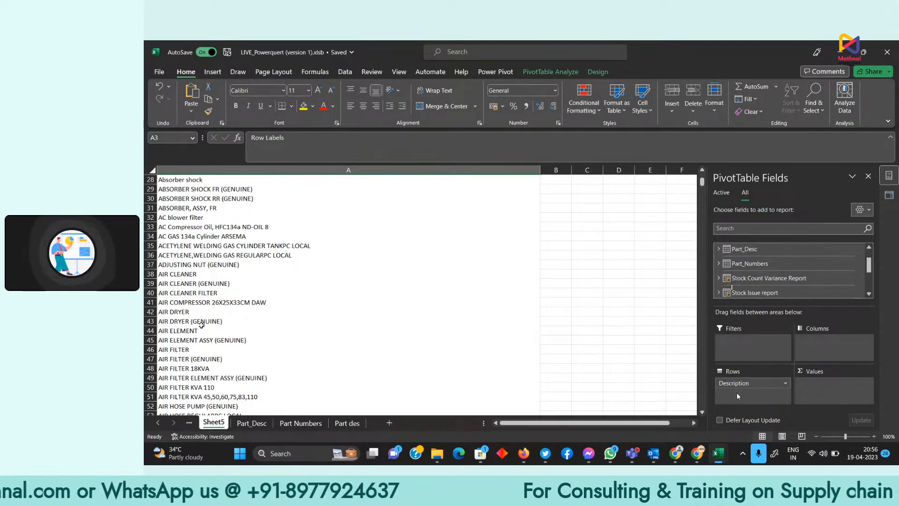
{"action": "left_click", "coordinate": [719, 293]}
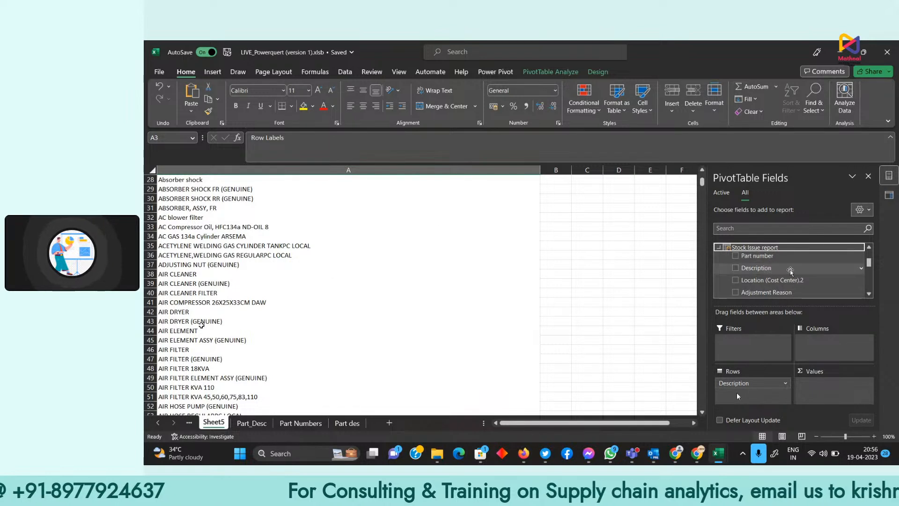
{"action": "scroll", "coordinate": [791, 271], "scroll_direction": "down", "scroll_amount": 2}
{"action": "scroll", "coordinate": [789, 289], "scroll_direction": "down", "scroll_amount": 2}
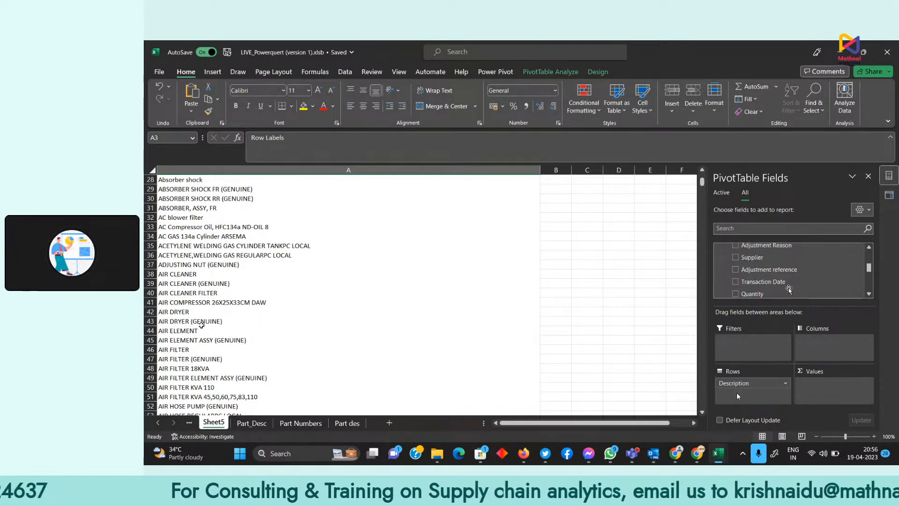
{"action": "left_click_drag", "start_coordinate": [790, 291], "coordinate": [835, 392]}
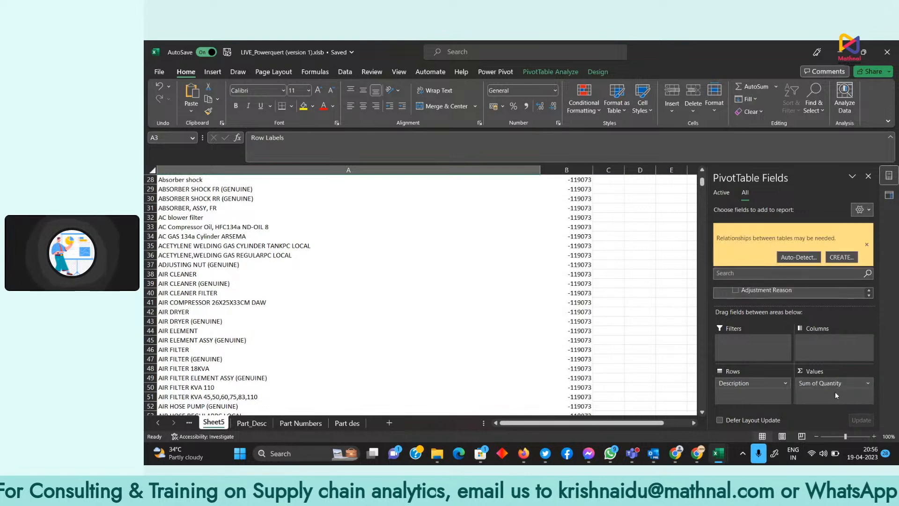
Start creating a table relationship with the Data Model table Part_des and Description as its foreign column.
{"action": "left_click", "coordinate": [831, 258]}
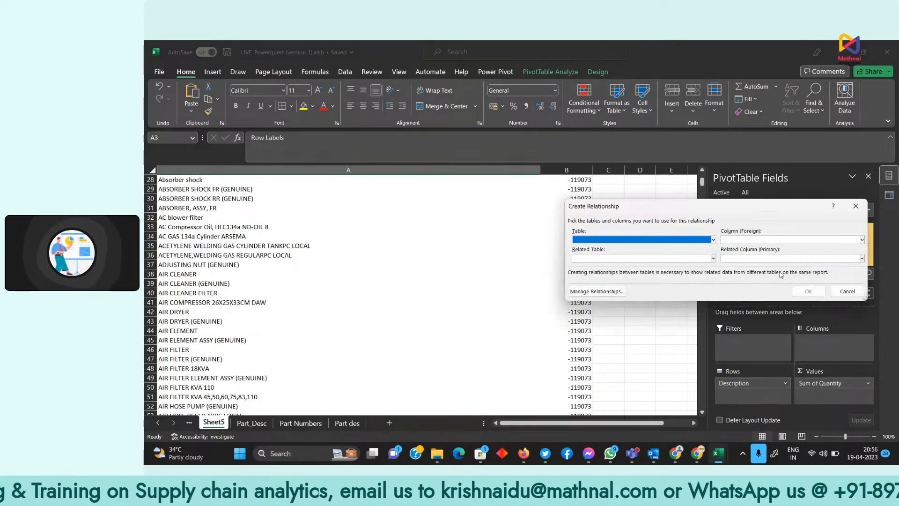
{"action": "left_click", "coordinate": [687, 241]}
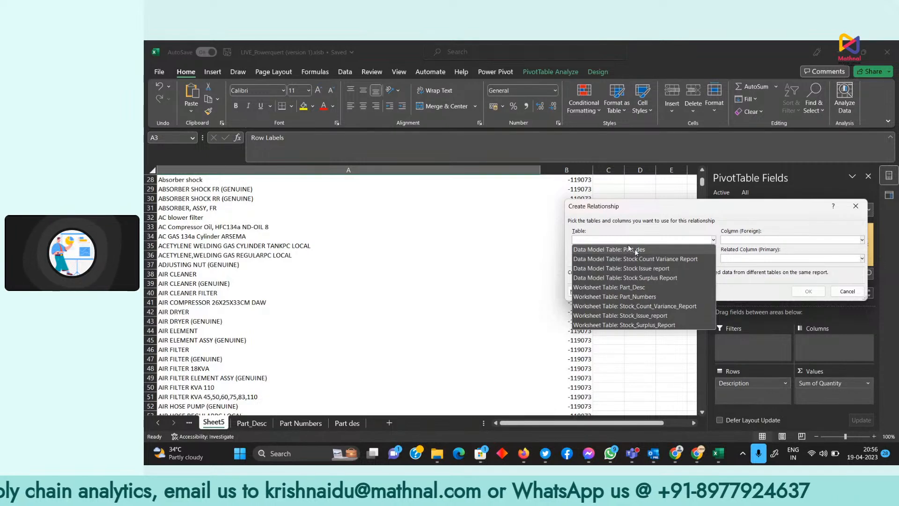
{"action": "left_click", "coordinate": [609, 249]}
{"action": "left_click", "coordinate": [738, 240]}
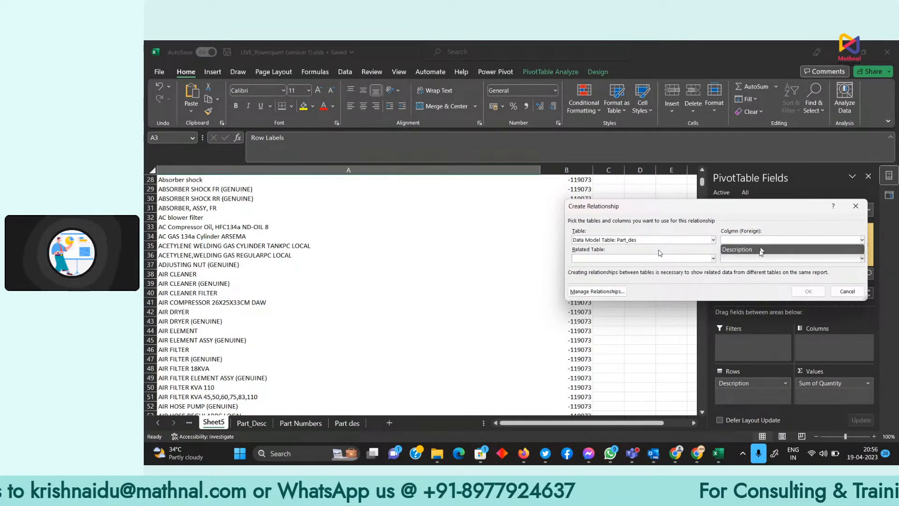
{"action": "left_click", "coordinate": [761, 251]}
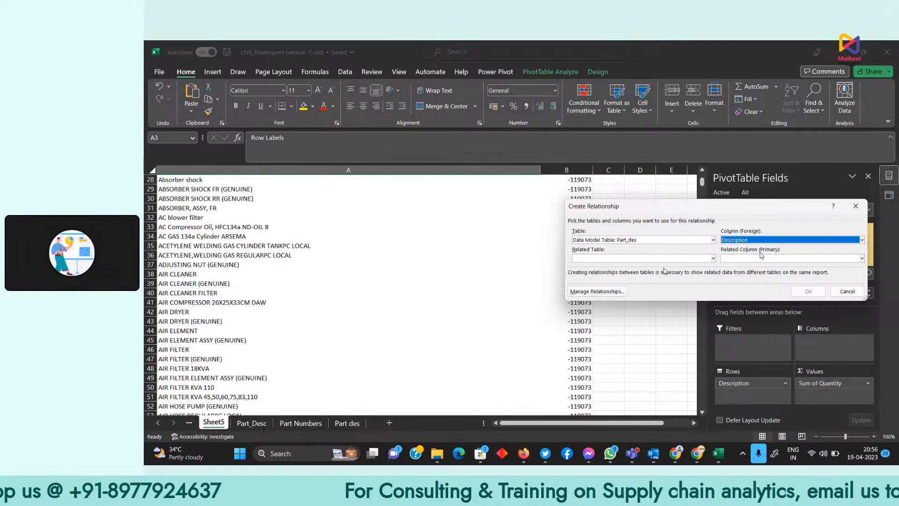
Try to relate Part number in the Part_Desc worksheet table to Part number in the Data Model's Stock Surplus Report table.
{"action": "left_click", "coordinate": [664, 241]}
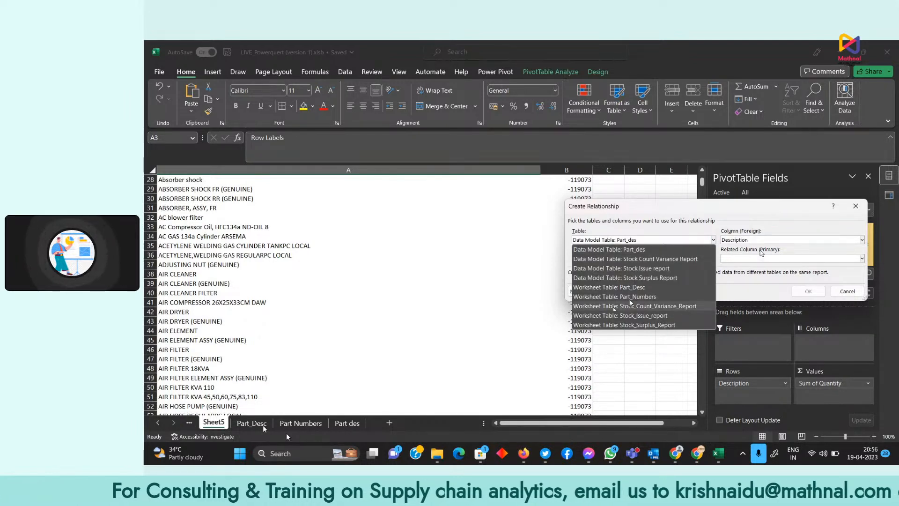
{"action": "left_click", "coordinate": [613, 287]}
{"action": "left_click", "coordinate": [759, 240]}
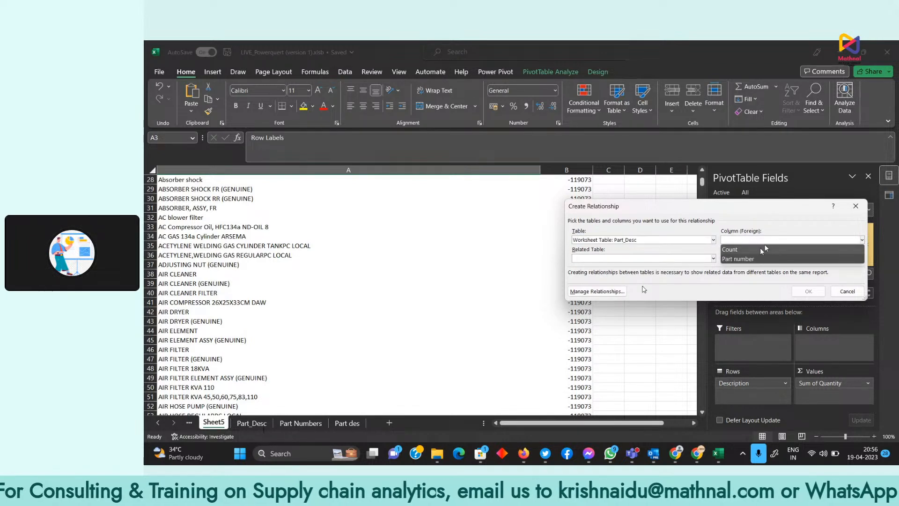
{"action": "left_click", "coordinate": [759, 257]}
{"action": "left_click", "coordinate": [606, 259]}
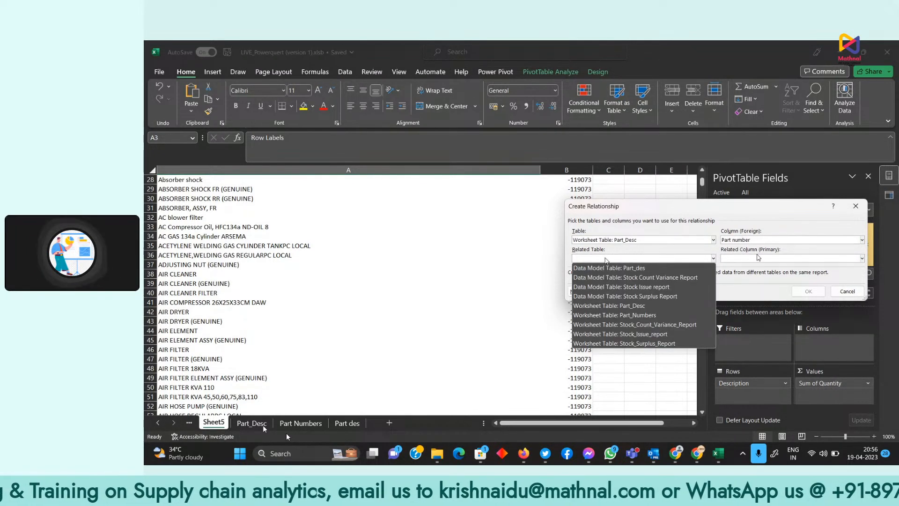
{"action": "left_click", "coordinate": [625, 296]}
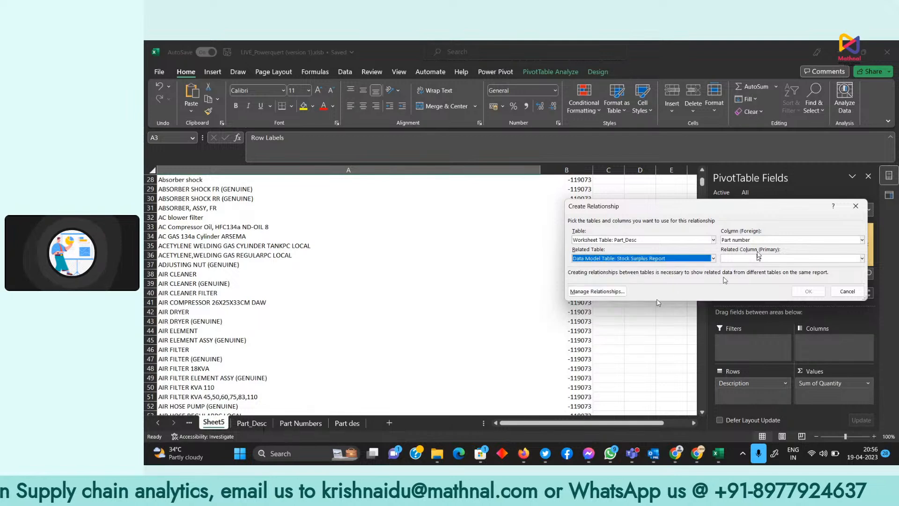
{"action": "left_click", "coordinate": [753, 258]}
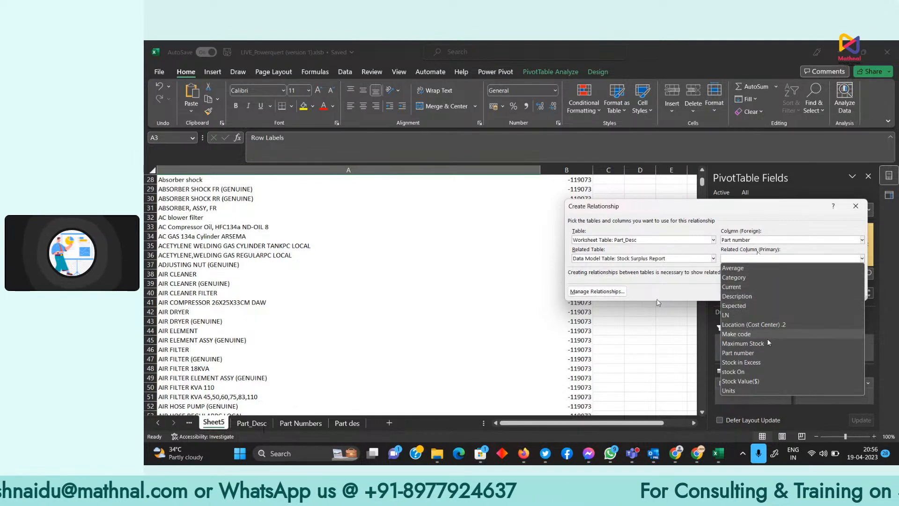
{"action": "left_click", "coordinate": [754, 353]}
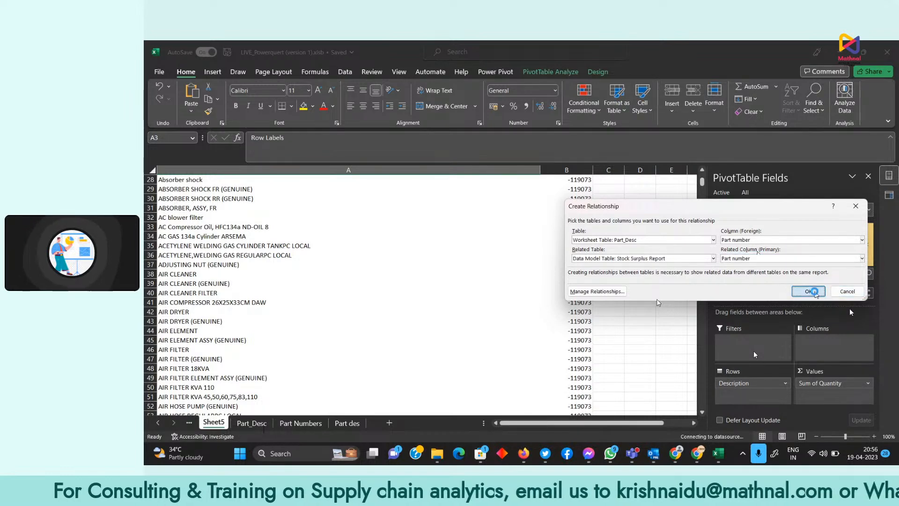
{"action": "left_click", "coordinate": [814, 292]}
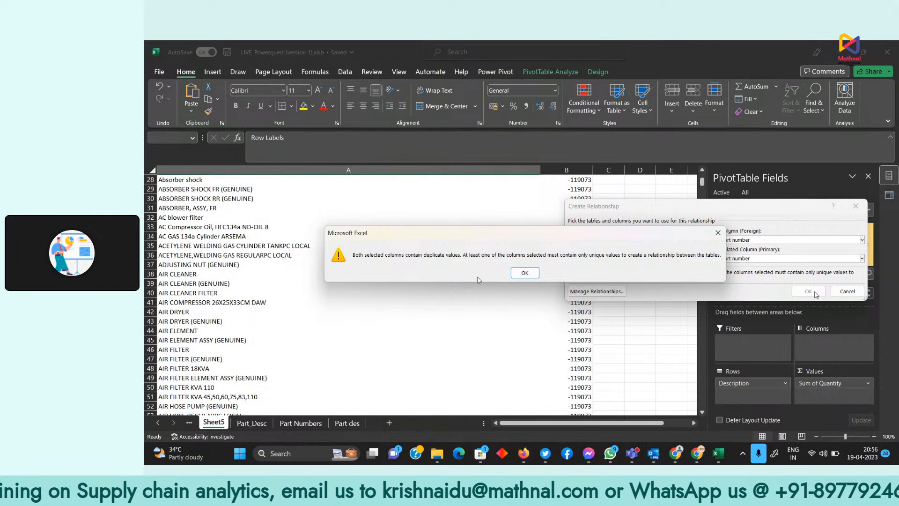
{"action": "left_click", "coordinate": [526, 276]}
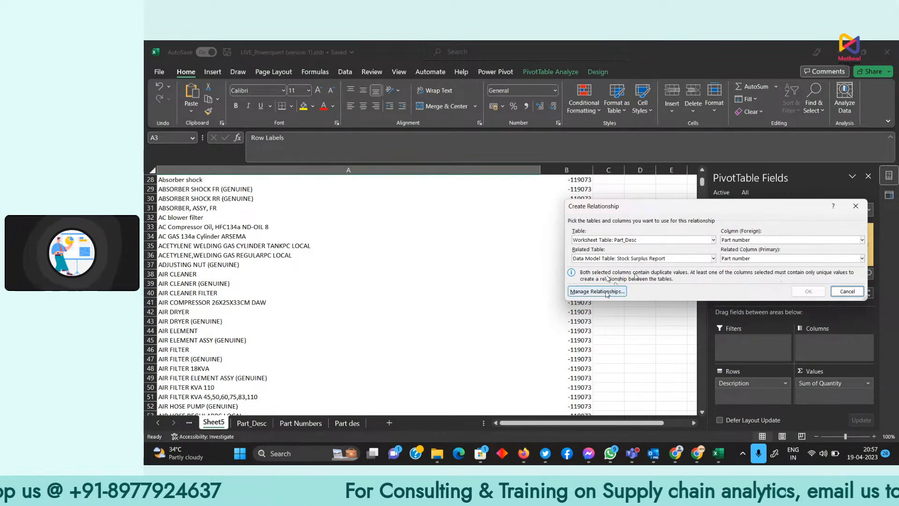
Try relating Part_Desc's Part number to Part number in the Data Model's Stock Issue report table, and close the relationship dialog.
{"action": "left_click", "coordinate": [700, 259]}
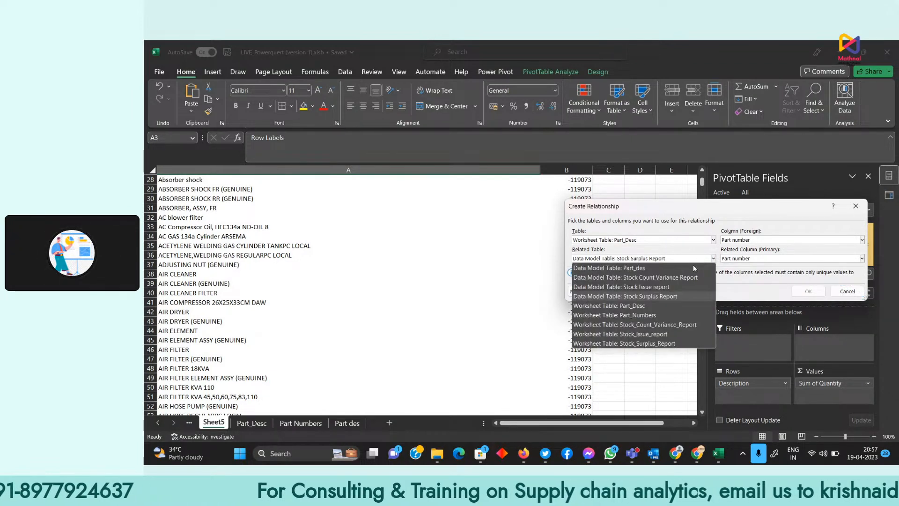
{"action": "left_click", "coordinate": [661, 287]}
{"action": "left_click", "coordinate": [763, 259]}
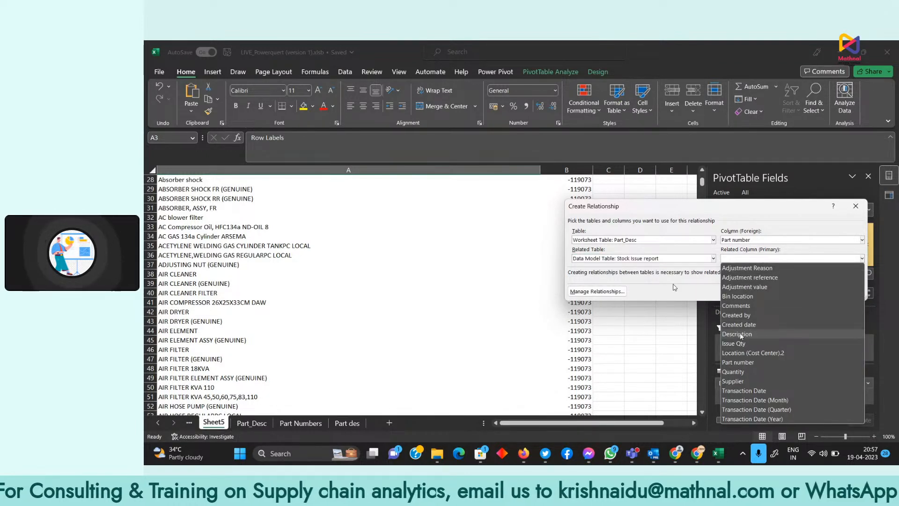
{"action": "left_click", "coordinate": [744, 363]}
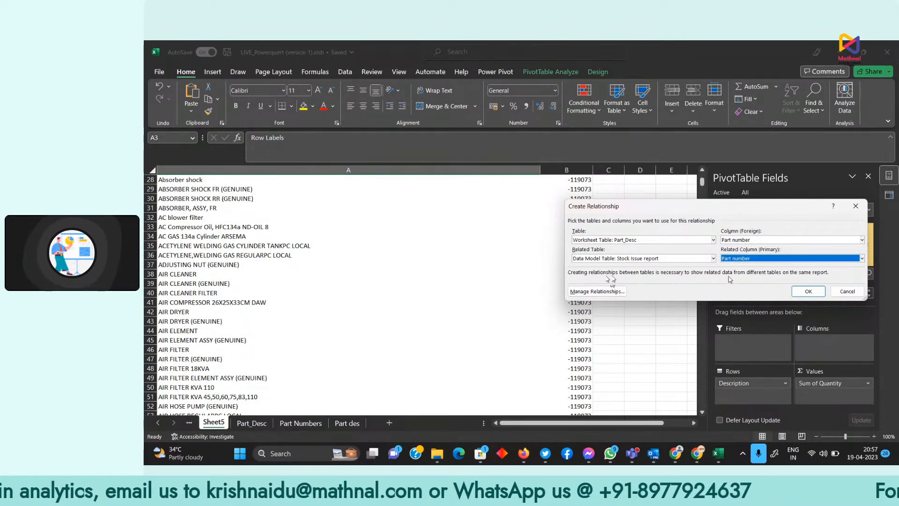
{"action": "left_click", "coordinate": [807, 291]}
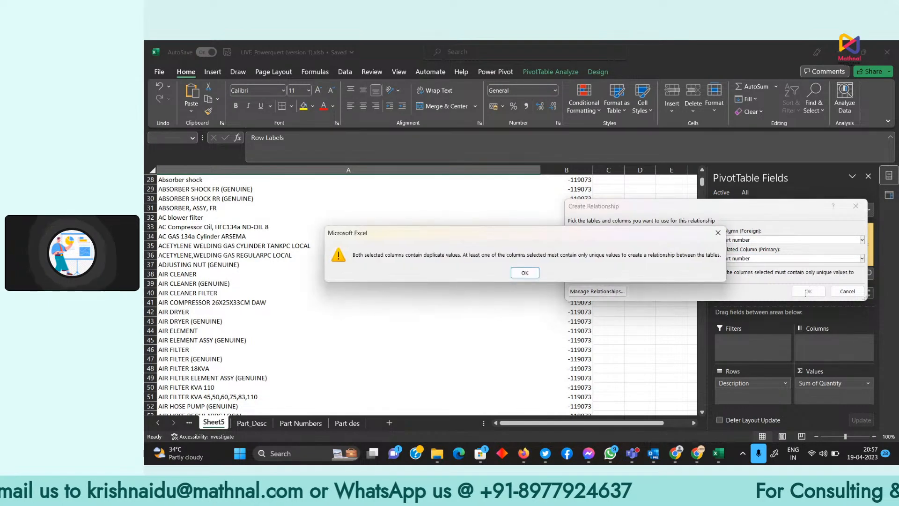
{"action": "left_click", "coordinate": [526, 273]}
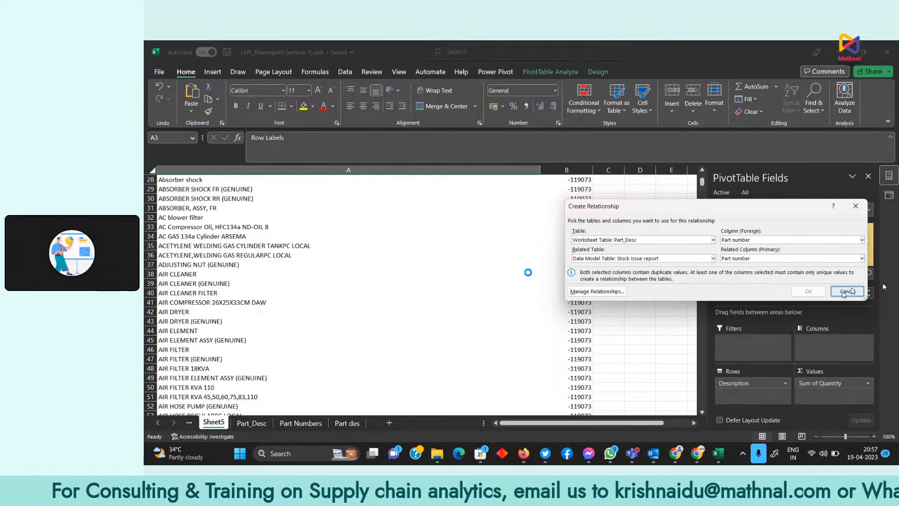
{"action": "left_click", "coordinate": [844, 292]}
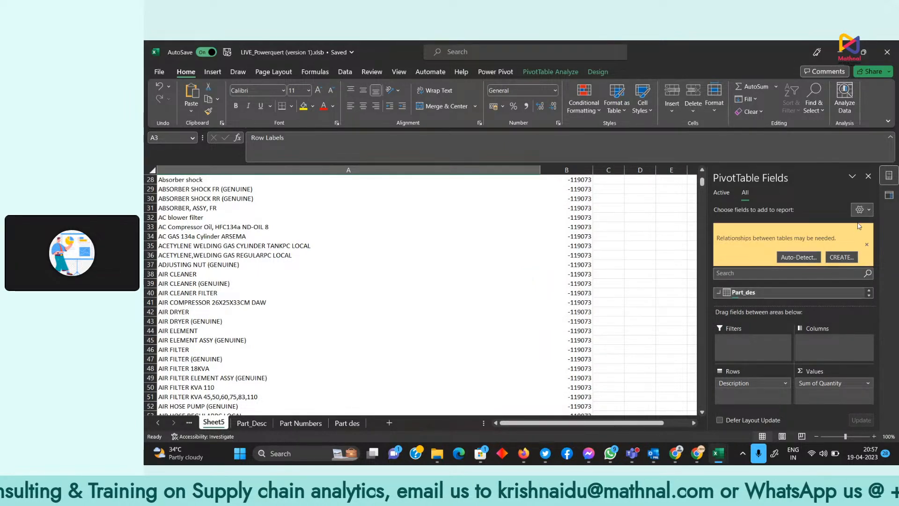
Delete Sheet5 with its Data Model PivotTable from the workbook.
{"action": "right_click", "coordinate": [237, 424]}
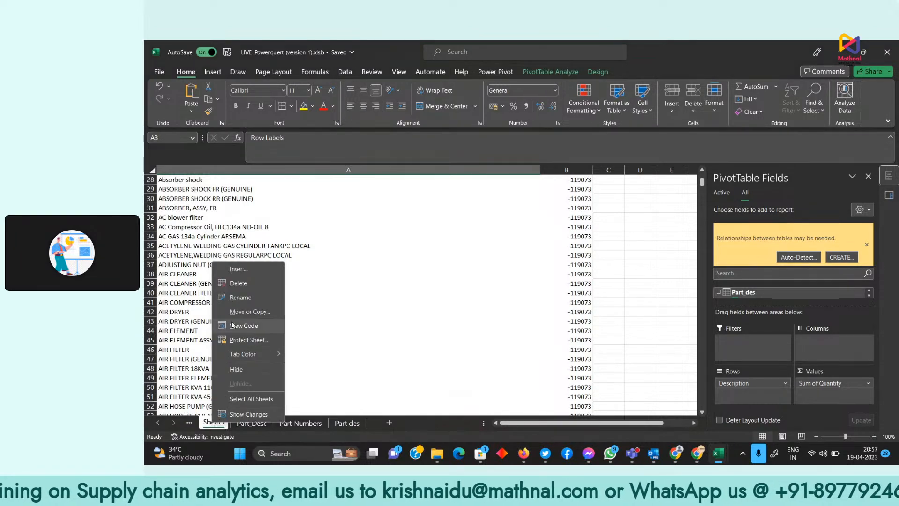
{"action": "left_click", "coordinate": [239, 283]}
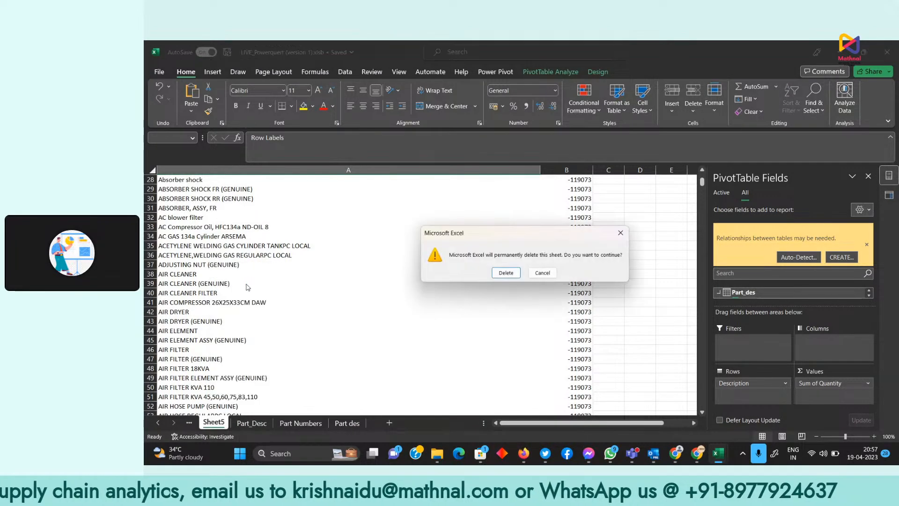
{"action": "left_click", "coordinate": [505, 273]}
Delete the Part Numbers and Part des sheets from the workbook.
{"action": "left_click", "coordinate": [266, 423]}
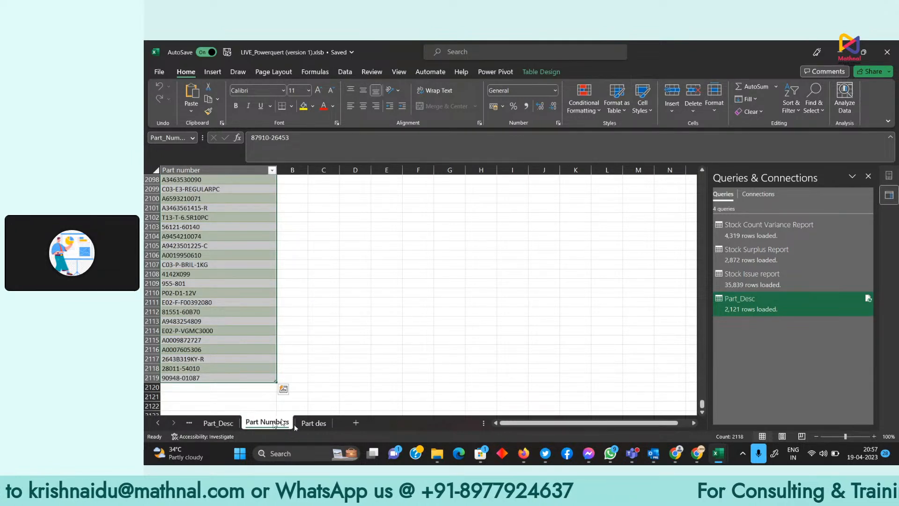
{"action": "right_click", "coordinate": [281, 423]}
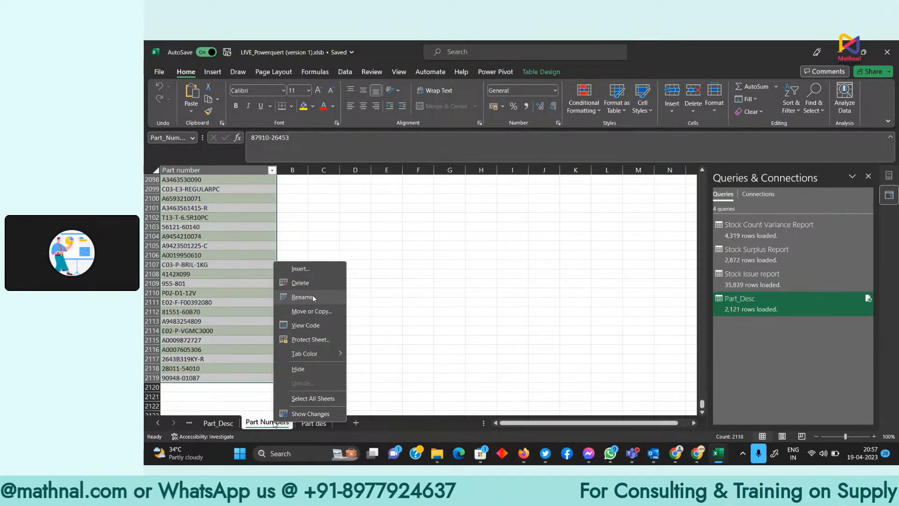
{"action": "left_click", "coordinate": [300, 283]}
{"action": "left_click", "coordinate": [506, 273]}
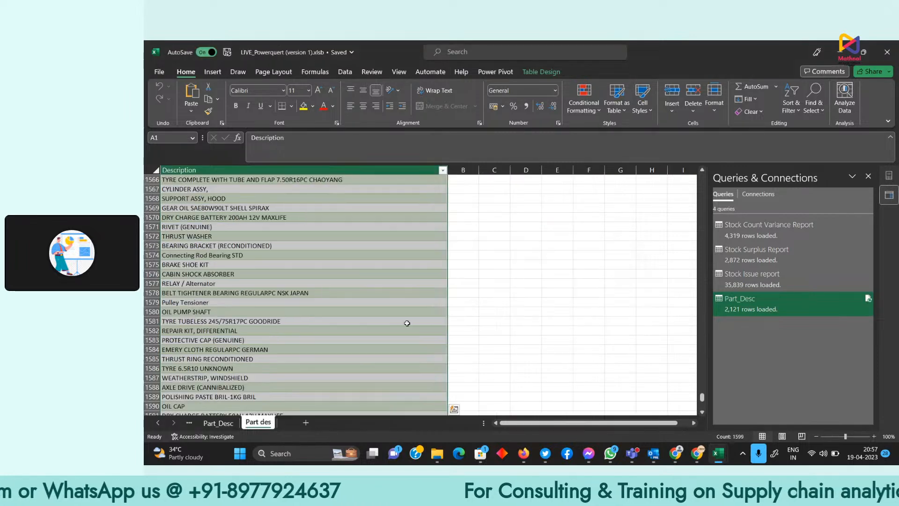
{"action": "right_click", "coordinate": [259, 423]}
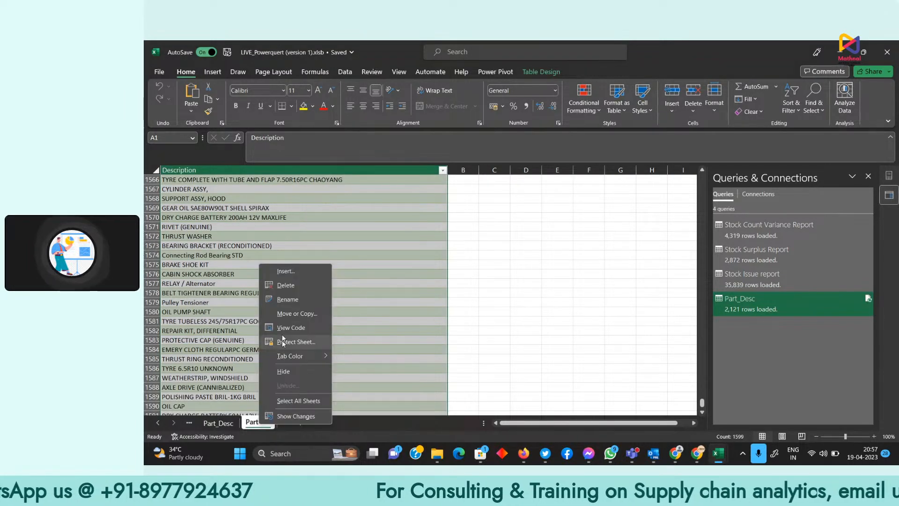
{"action": "left_click", "coordinate": [300, 286]}
{"action": "left_click", "coordinate": [506, 273]}
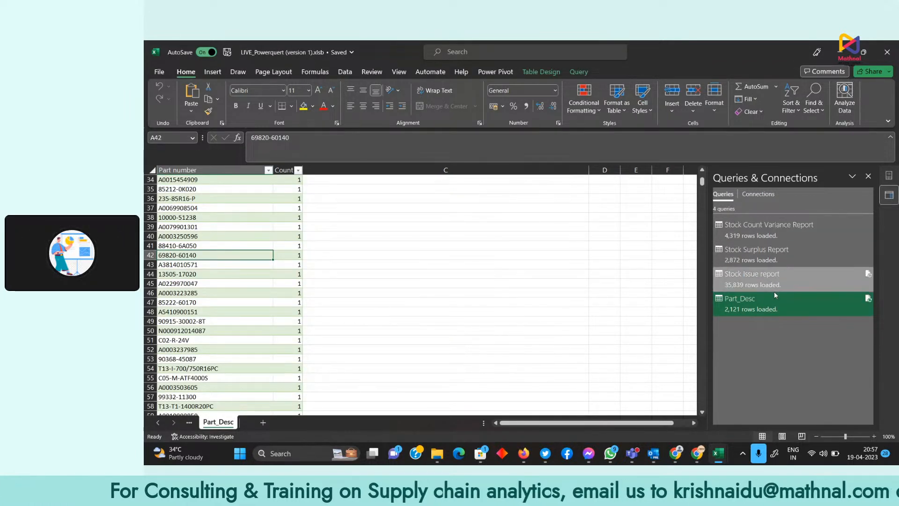
Open the Part_Desc query in the Power Query Editor and check all distinct values of its Count column for duplicate part numbers.
{"action": "right_click", "coordinate": [773, 309]}
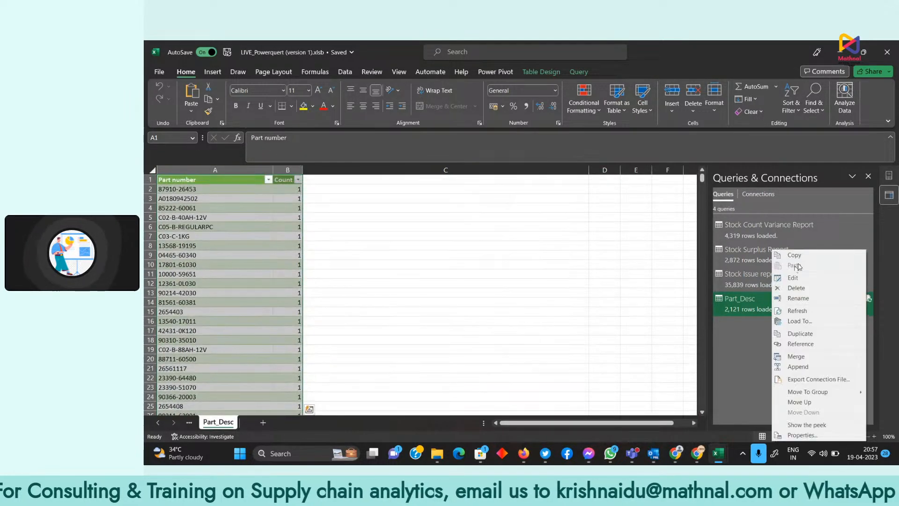
{"action": "left_click", "coordinate": [797, 278]}
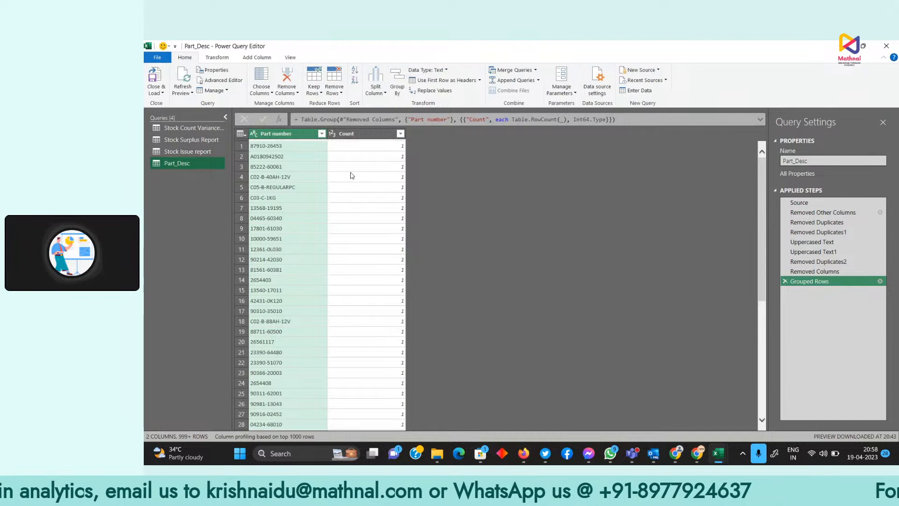
{"action": "scroll", "coordinate": [396, 173], "scroll_direction": "down", "scroll_amount": 7}
{"action": "left_click", "coordinate": [400, 133]}
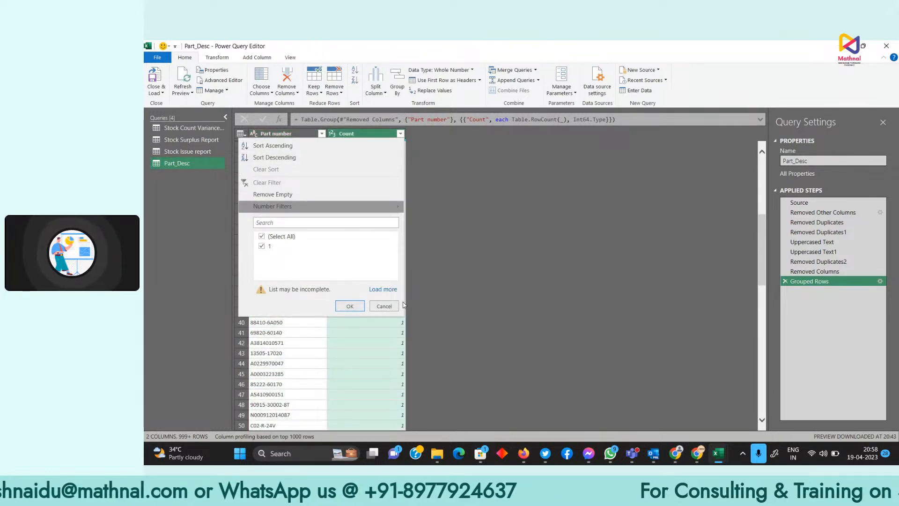
{"action": "left_click", "coordinate": [383, 289]}
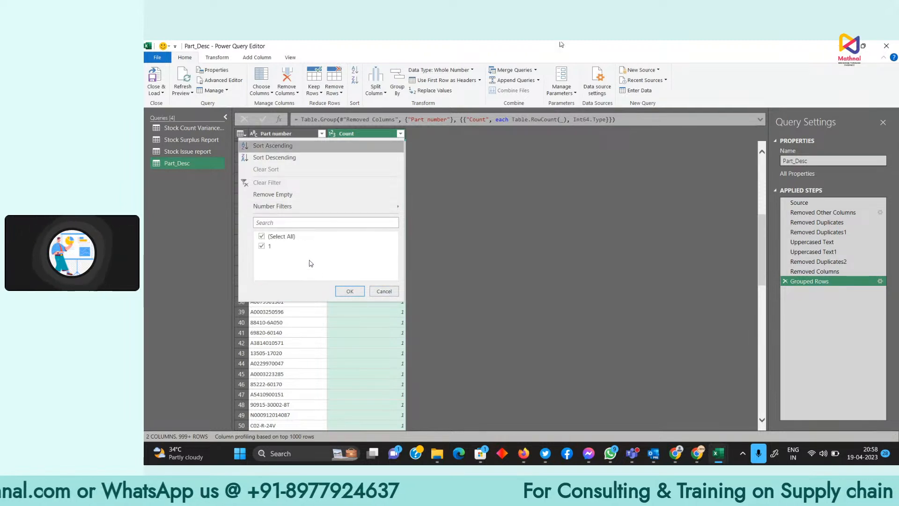
{"action": "left_click", "coordinate": [380, 291]}
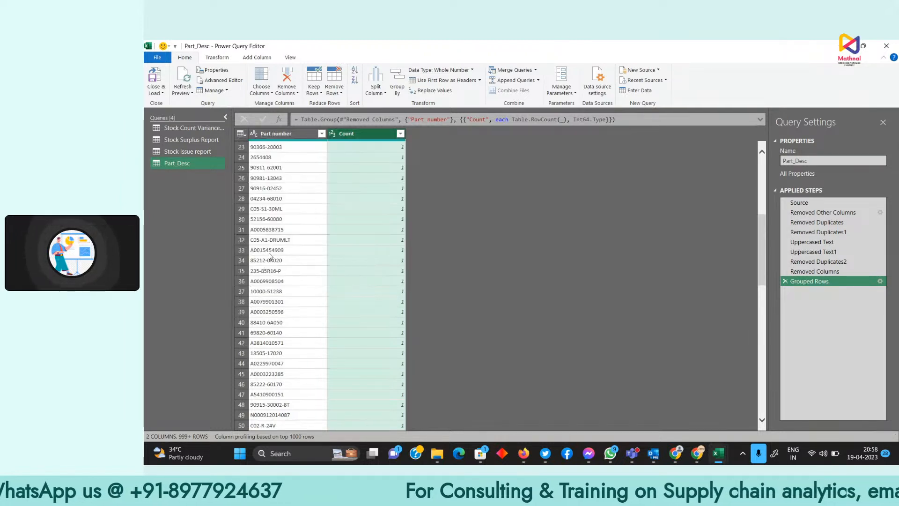
{"action": "left_click", "coordinate": [282, 134]}
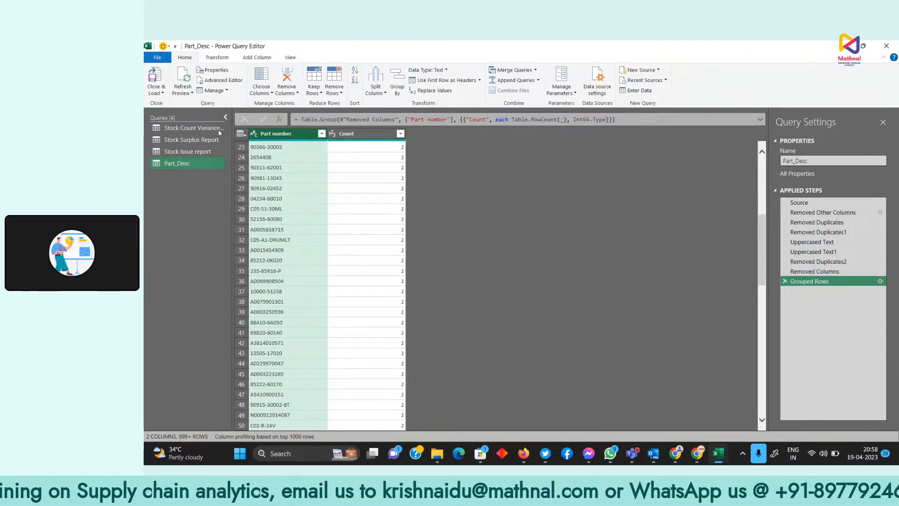
Check the Category and Make code columns of the Stock Surplus Report query, then duplicate the query.
{"action": "left_click", "coordinate": [192, 139]}
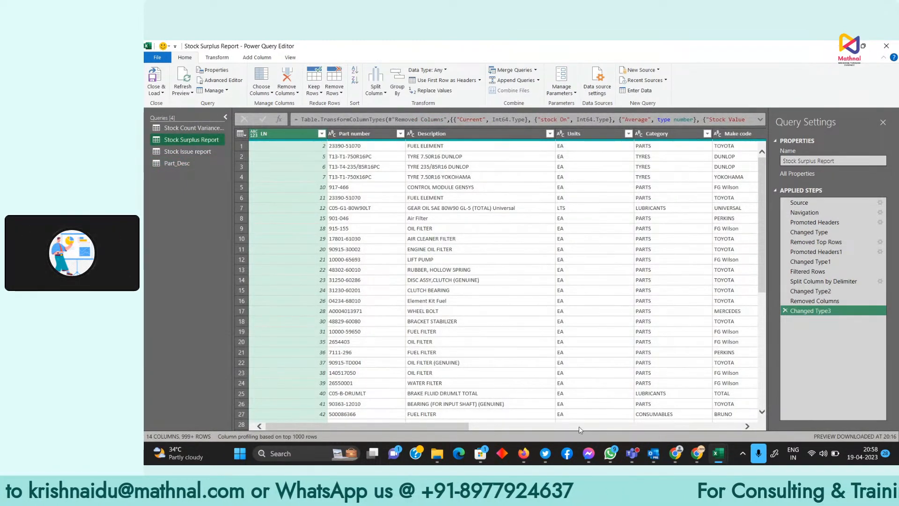
{"action": "left_click_drag", "start_coordinate": [459, 427], "coordinate": [476, 430]}
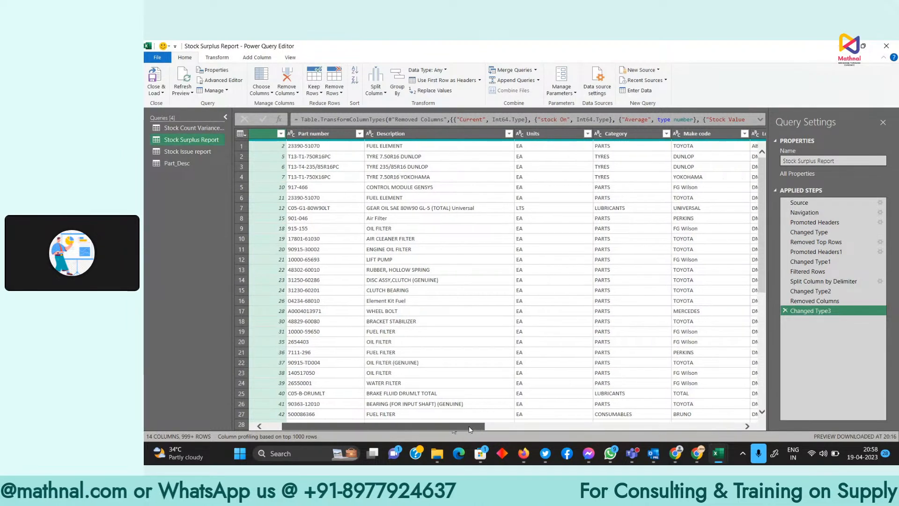
{"action": "left_click", "coordinate": [624, 134]}
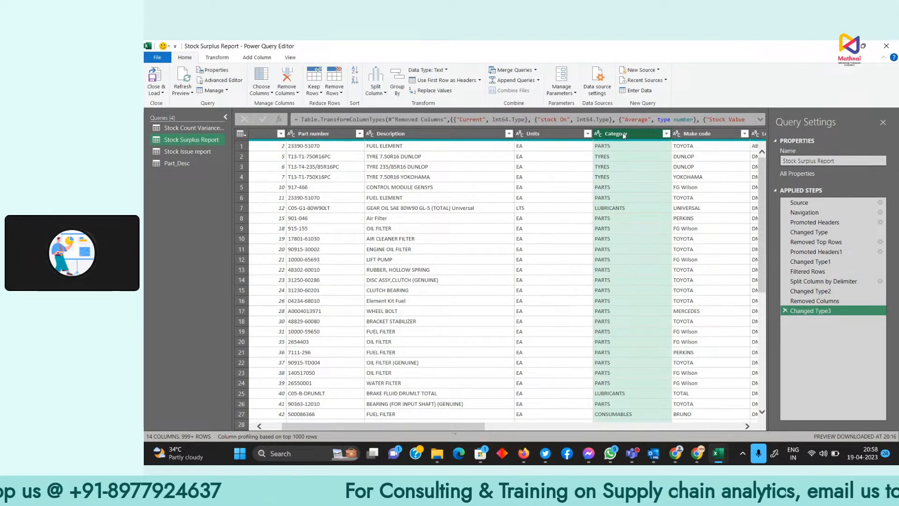
{"action": "left_click", "coordinate": [688, 135], "text": "ctrl"}
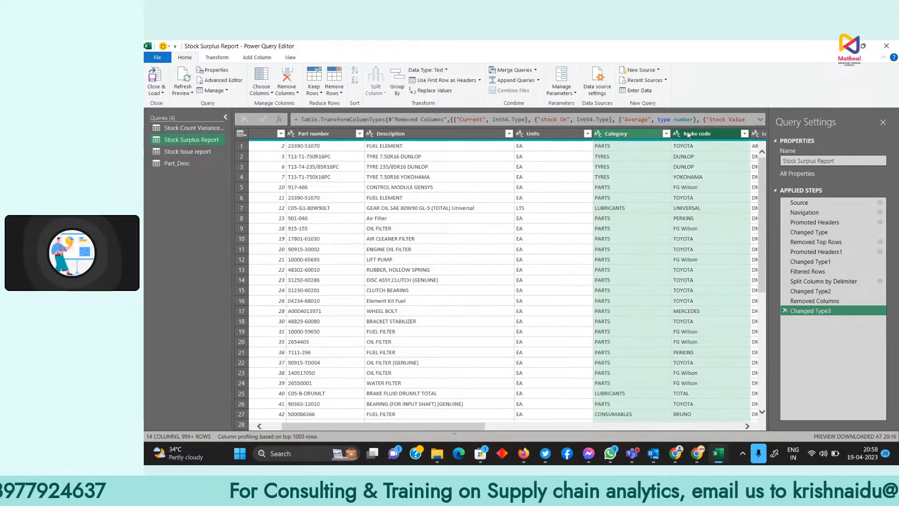
{"action": "left_click", "coordinate": [640, 133]}
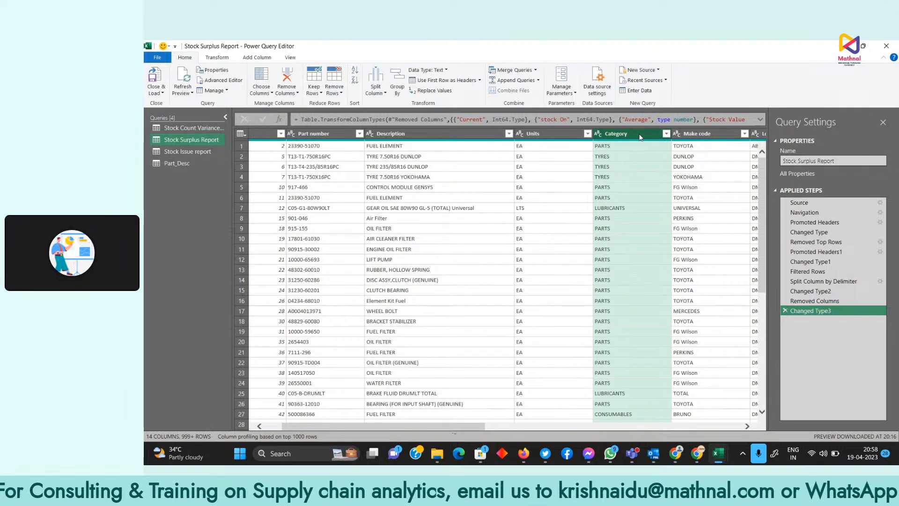
{"action": "right_click", "coordinate": [193, 141]}
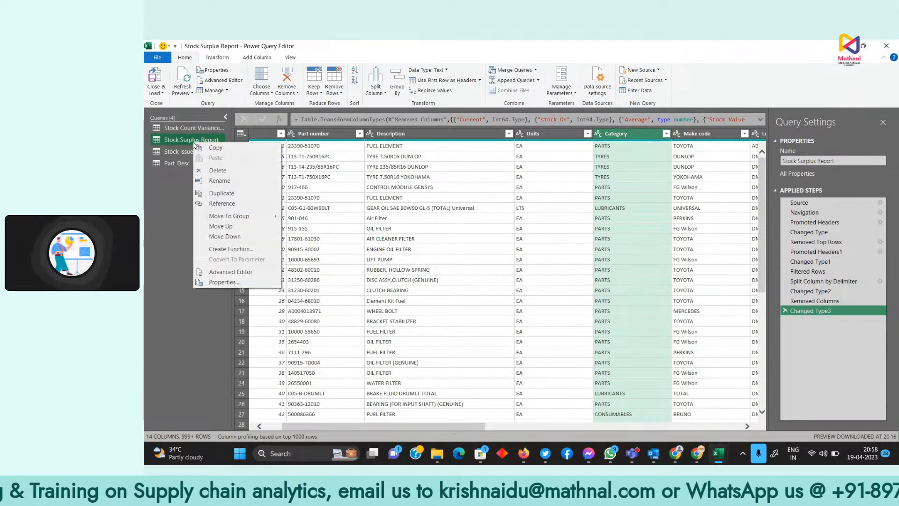
{"action": "left_click", "coordinate": [230, 193]}
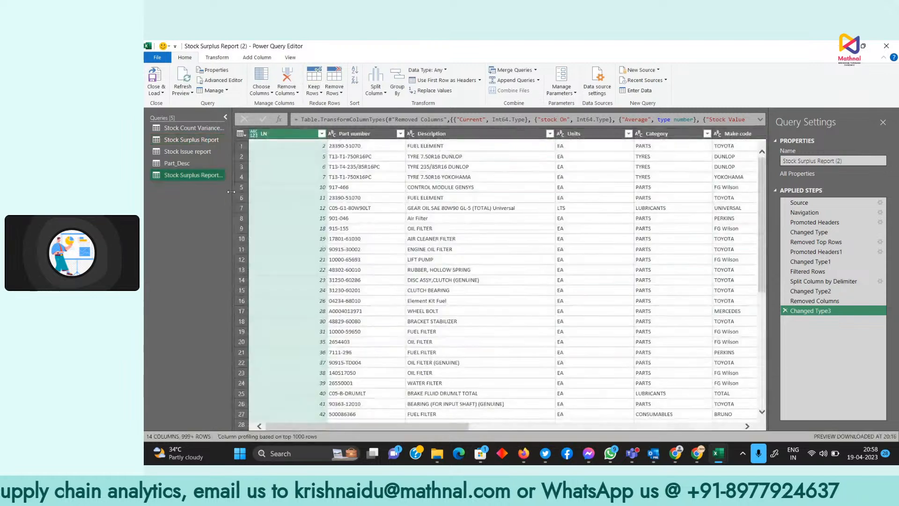
Keep only the Category column in the duplicated Stock Surplus Report query and remove its duplicate values.
{"action": "left_click", "coordinate": [670, 134]}
{"action": "right_click", "coordinate": [670, 134]}
{"action": "left_click", "coordinate": [705, 162]}
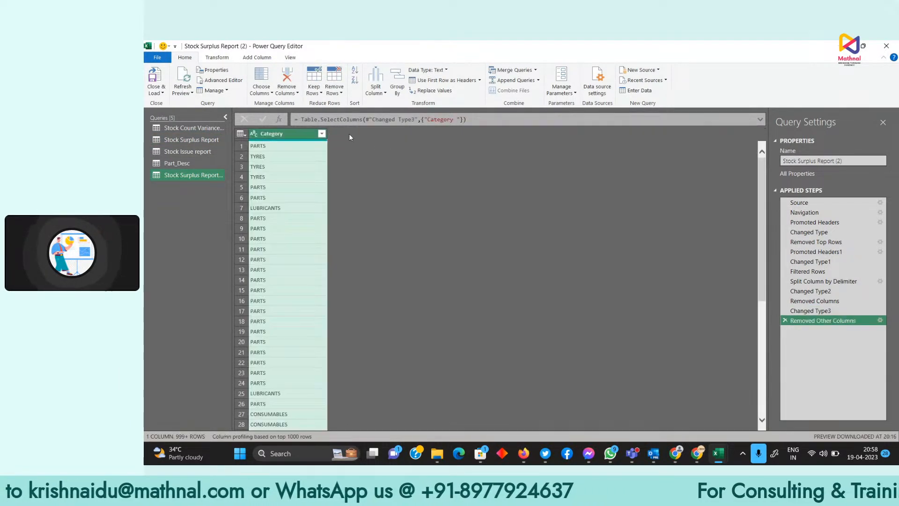
{"action": "right_click", "coordinate": [279, 134]}
{"action": "left_click", "coordinate": [334, 191]}
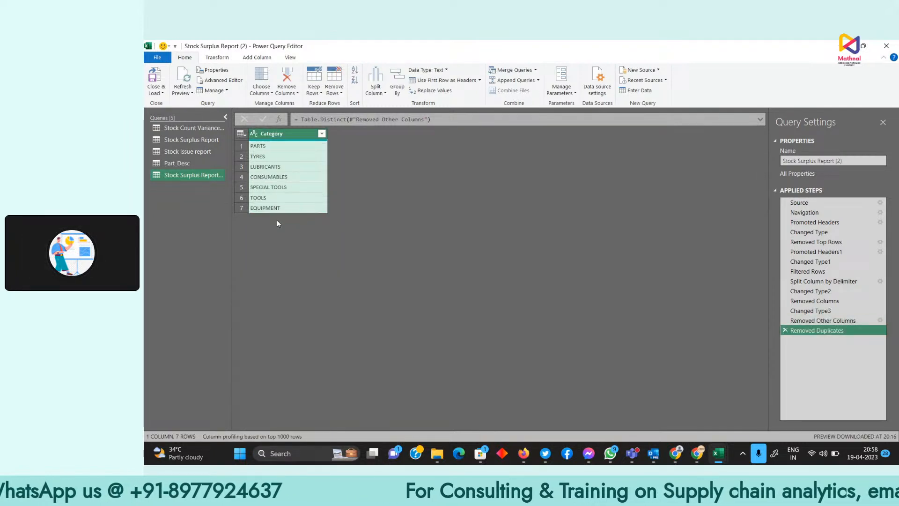
Rename the Stock Surplus Report (2) query as Category.
{"action": "right_click", "coordinate": [183, 177]}
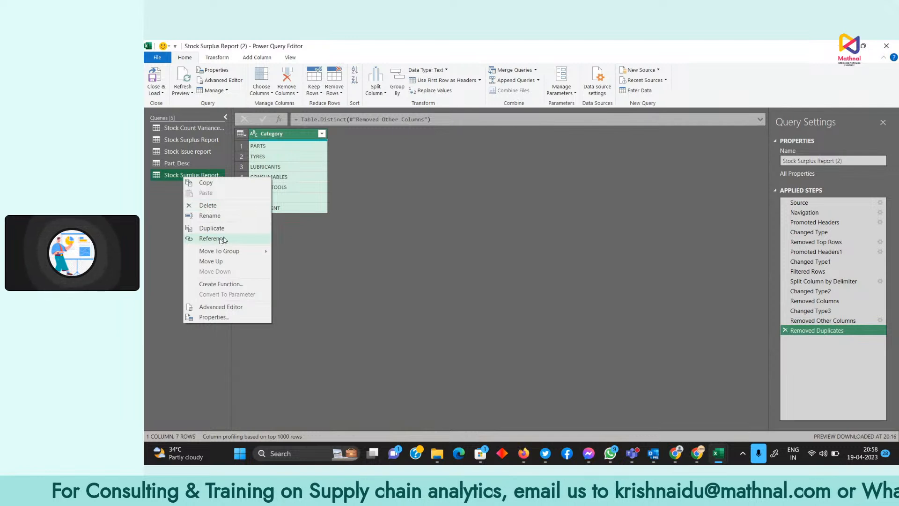
{"action": "left_click", "coordinate": [237, 215]}
{"action": "type", "text": "Category"}
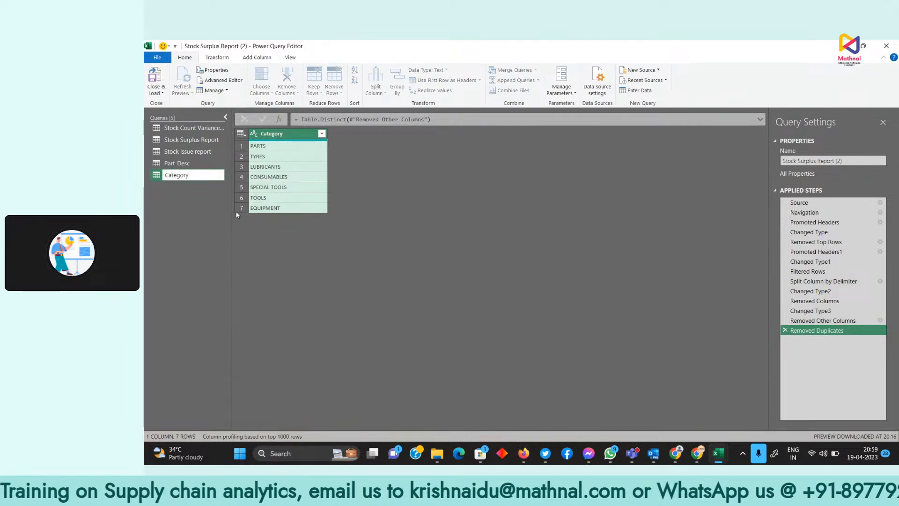
{"action": "key", "text": "Return"}
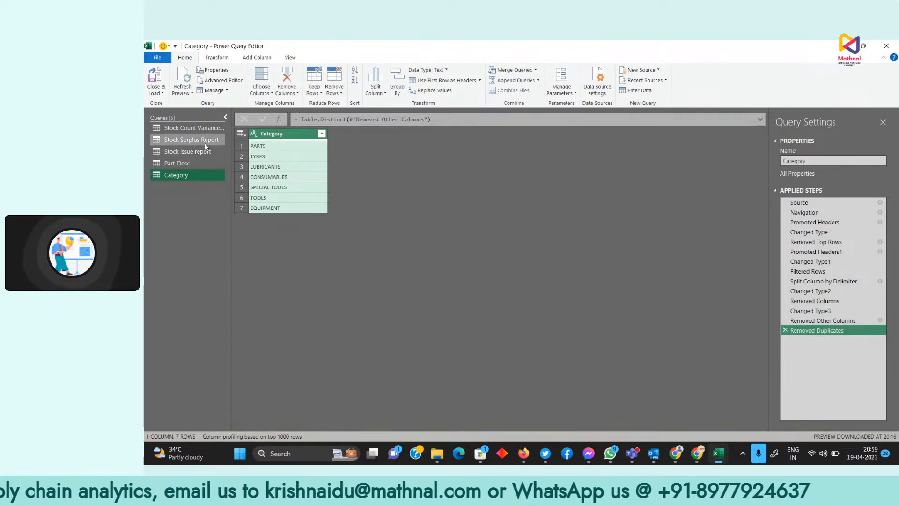
Duplicate the Stock Issue report query and keep only the Location (Cost Center).2 column in the copy.
{"action": "left_click", "coordinate": [196, 151]}
{"action": "right_click", "coordinate": [196, 152]}
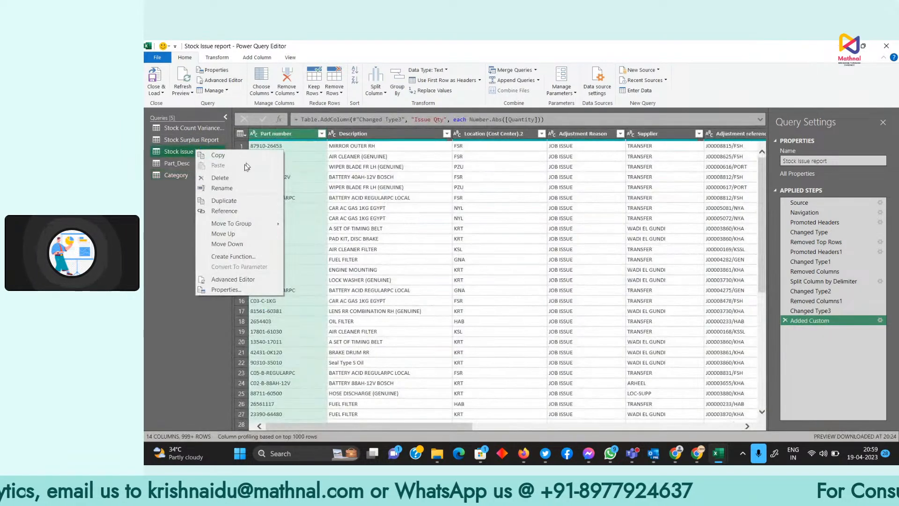
{"action": "left_click", "coordinate": [225, 201]}
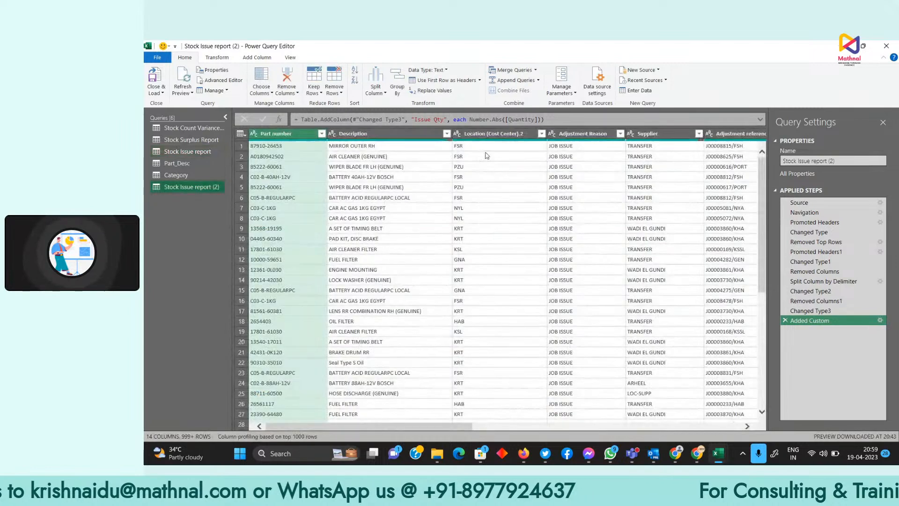
{"action": "left_click", "coordinate": [490, 136]}
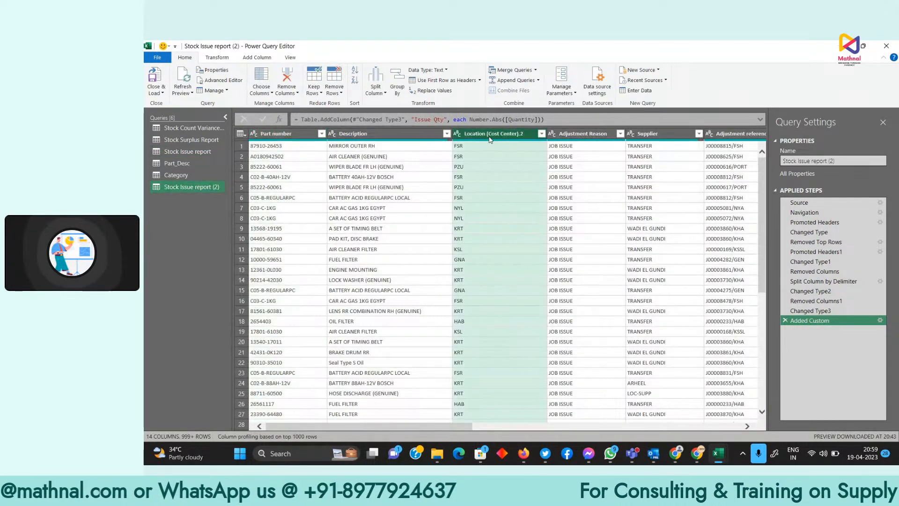
{"action": "right_click", "coordinate": [490, 136]}
{"action": "left_click", "coordinate": [546, 165]}
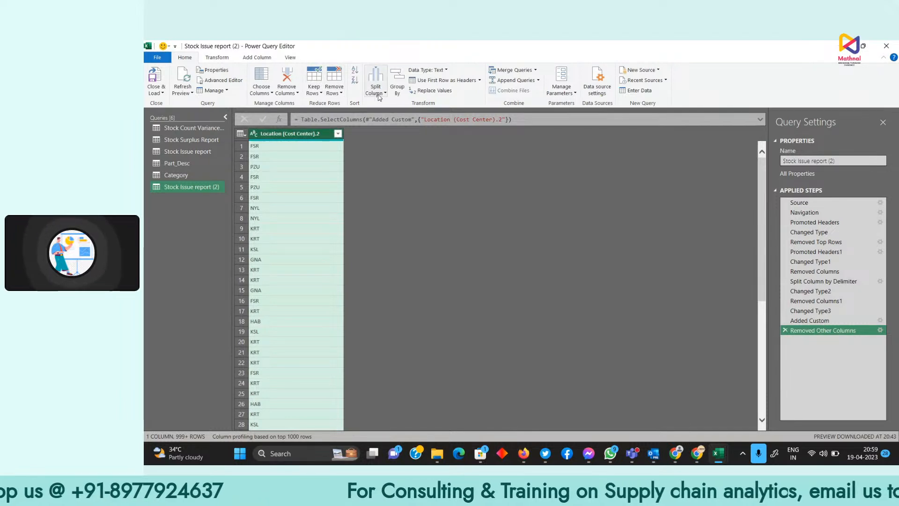
Remove duplicates from the Location (Cost Center).2 column and filter out its null value.
{"action": "right_click", "coordinate": [302, 135]}
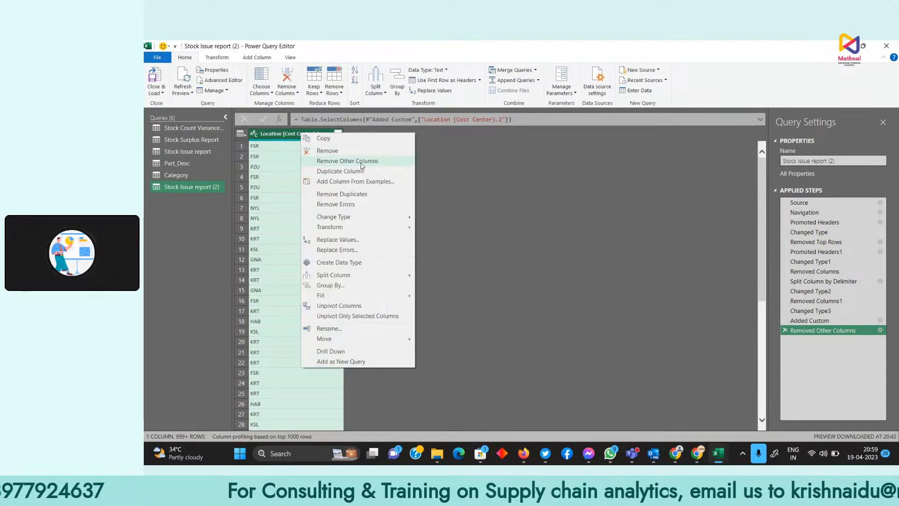
{"action": "left_click", "coordinate": [349, 193]}
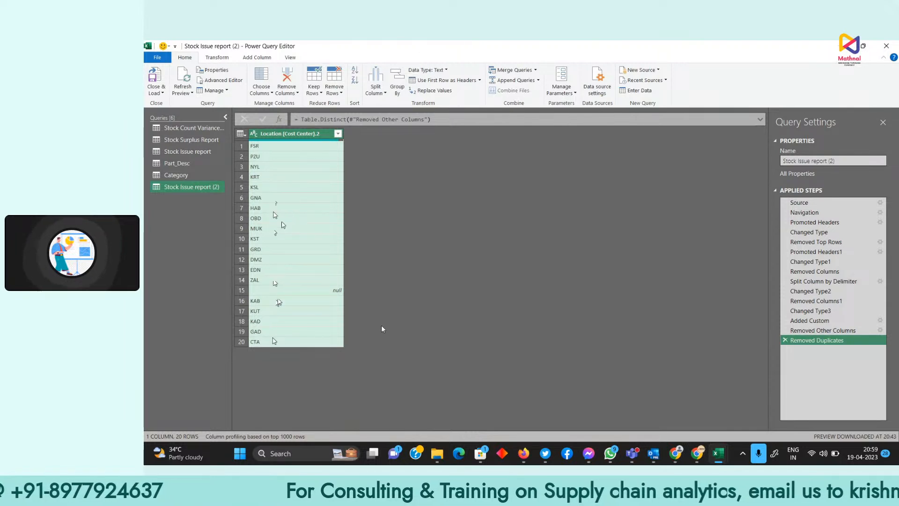
{"action": "left_click", "coordinate": [337, 134]}
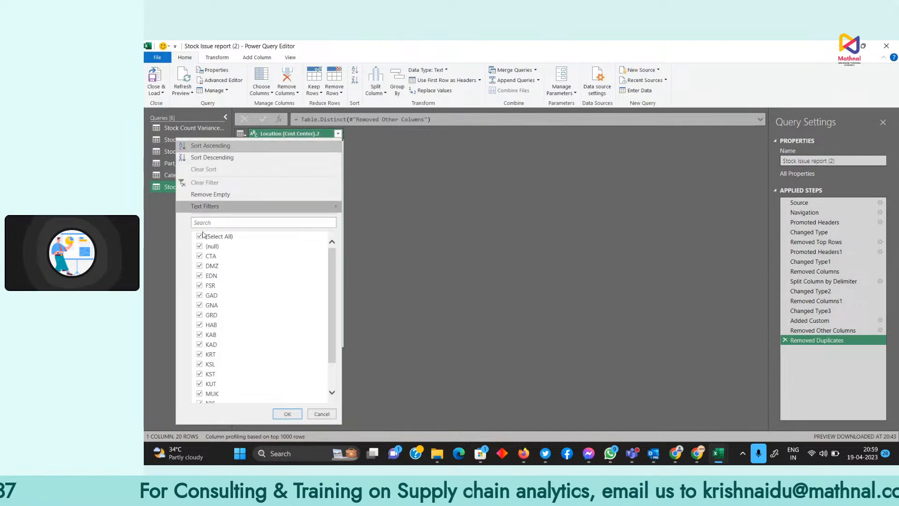
{"action": "left_click", "coordinate": [291, 413]}
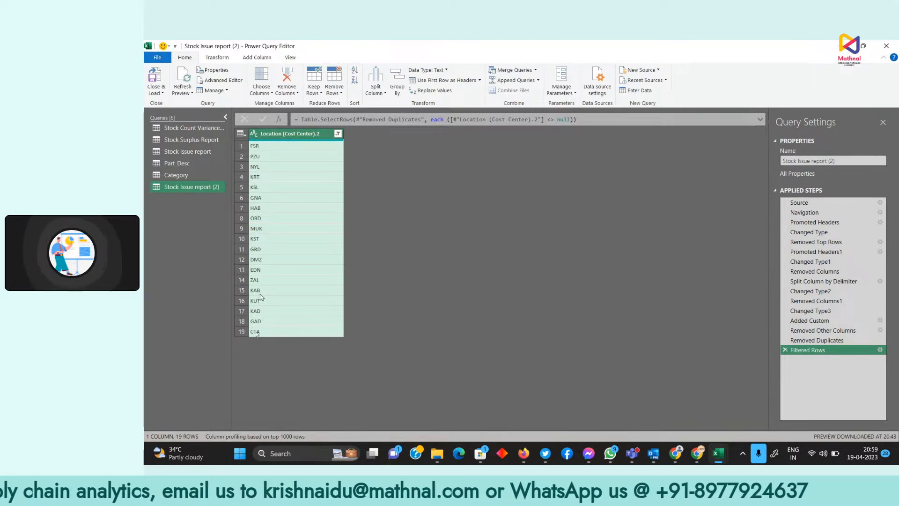
Create another duplicate of the original Stock Issue report query.
{"action": "left_click", "coordinate": [189, 150]}
{"action": "right_click", "coordinate": [190, 151]}
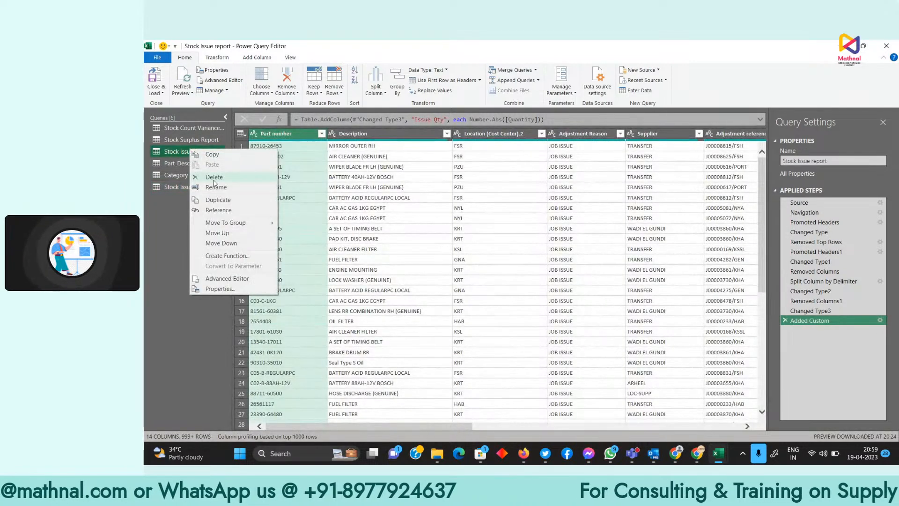
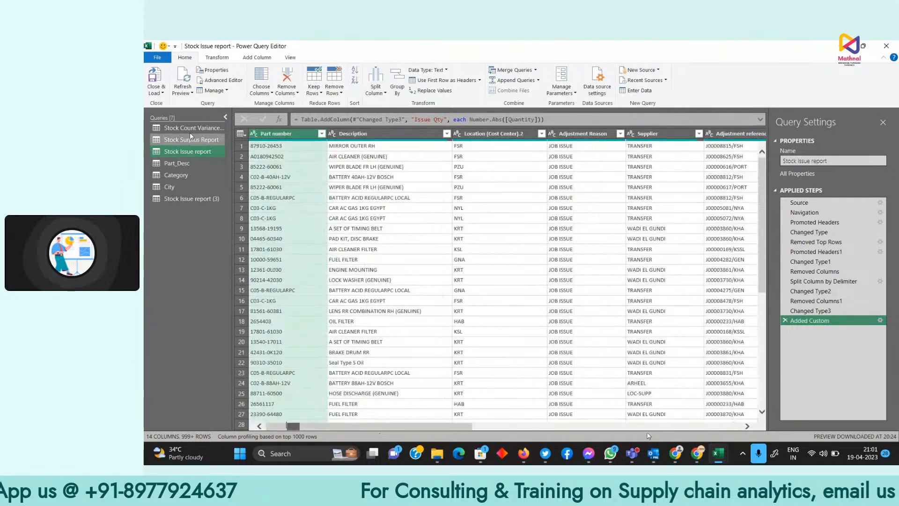
Look through the Stock Count Variance Report's columns for a category field and delete the Category query.
{"action": "left_click", "coordinate": [191, 128]}
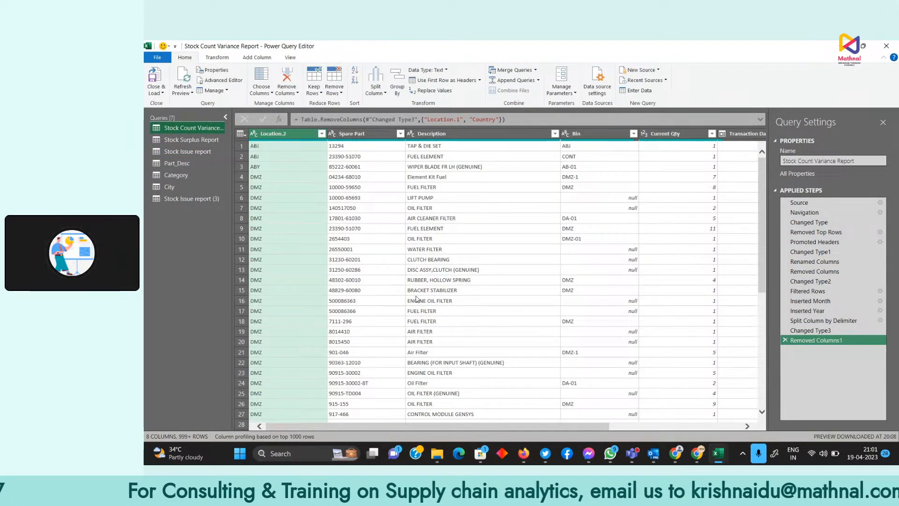
{"action": "left_click_drag", "start_coordinate": [476, 427], "coordinate": [582, 438]}
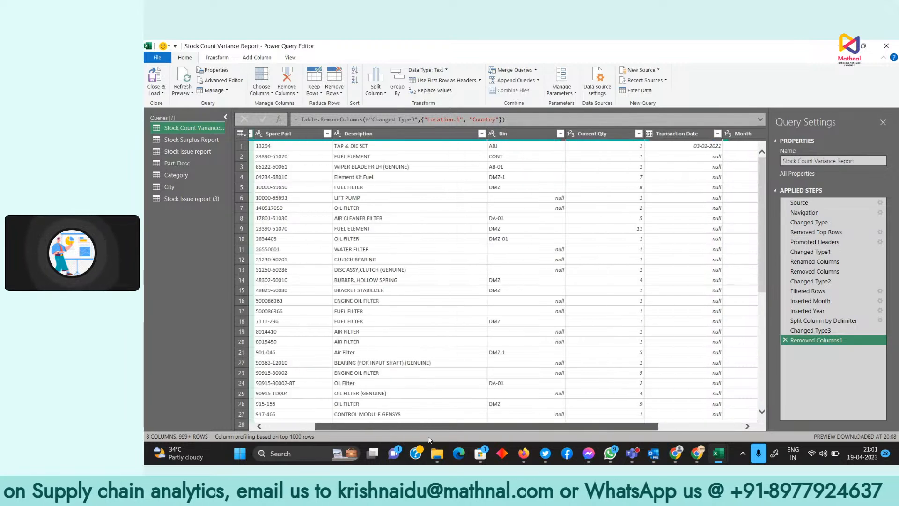
{"action": "left_click", "coordinate": [182, 176]}
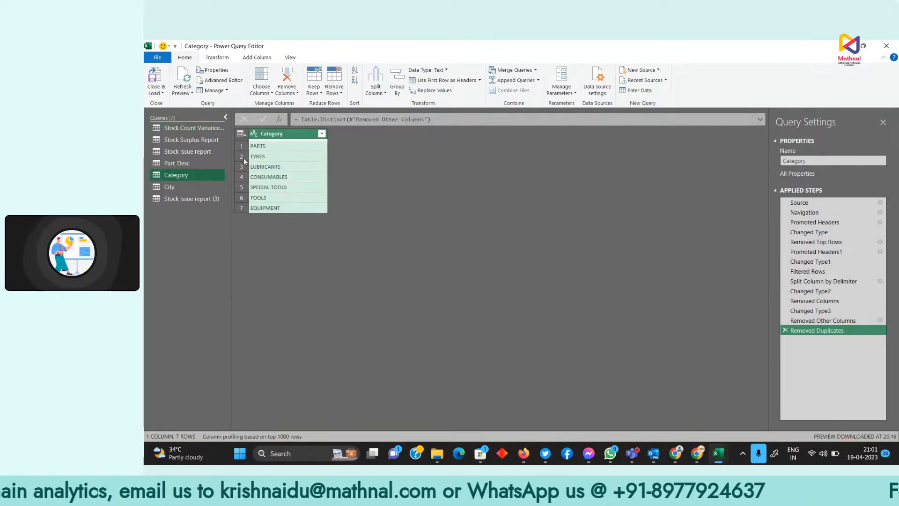
{"action": "right_click", "coordinate": [196, 176]}
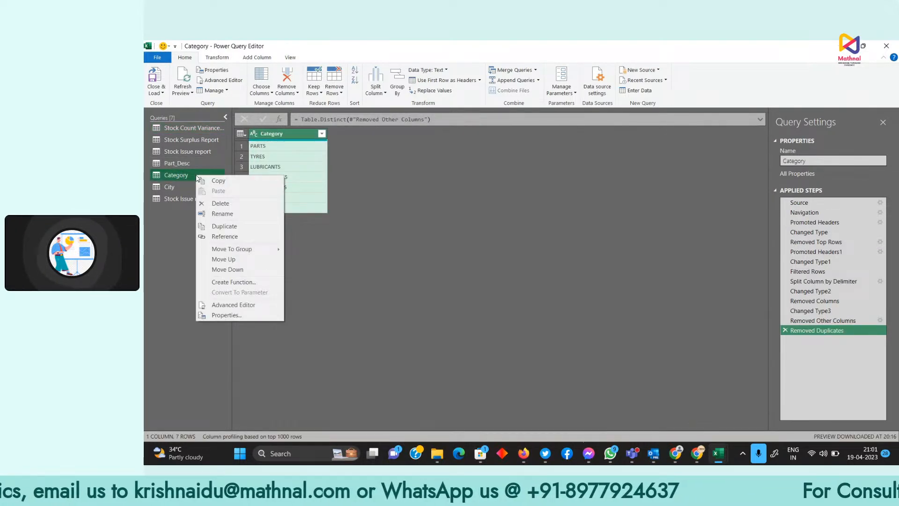
{"action": "left_click", "coordinate": [246, 203]}
{"action": "left_click", "coordinate": [568, 259]}
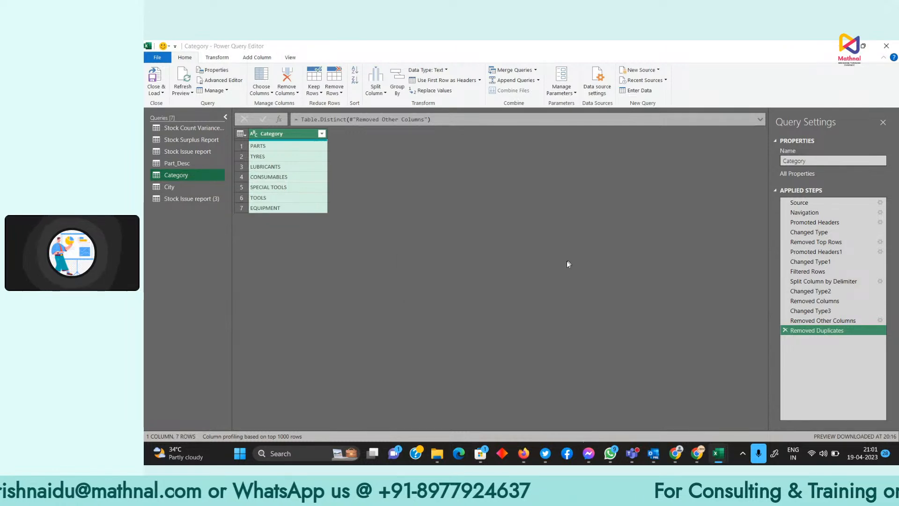
{"action": "left_click", "coordinate": [181, 174]}
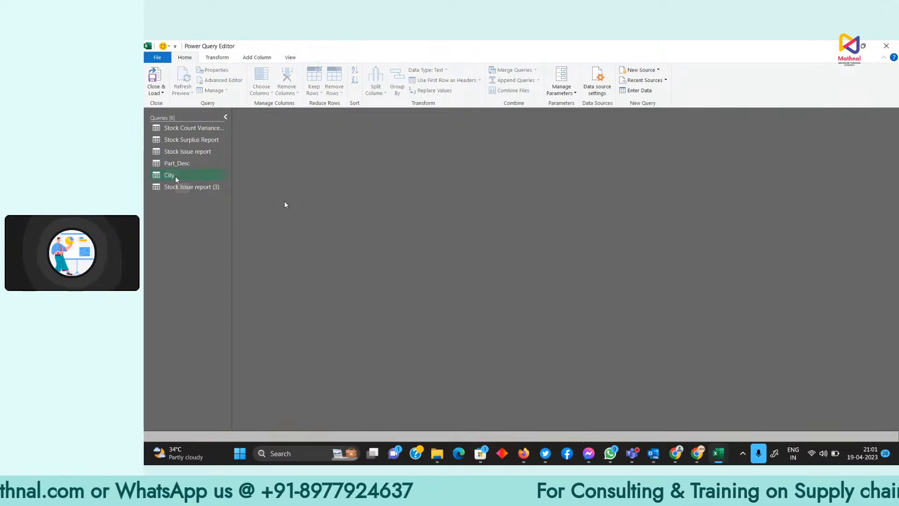
Examine the columns of the three stock report queries and the Part_Desc and City queries for fields they share.
{"action": "left_click", "coordinate": [192, 152]}
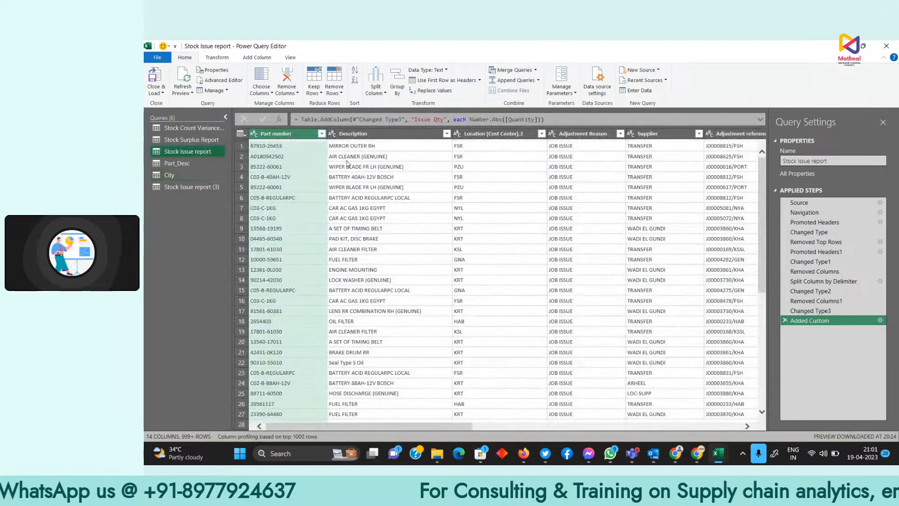
{"action": "left_click", "coordinate": [197, 141]}
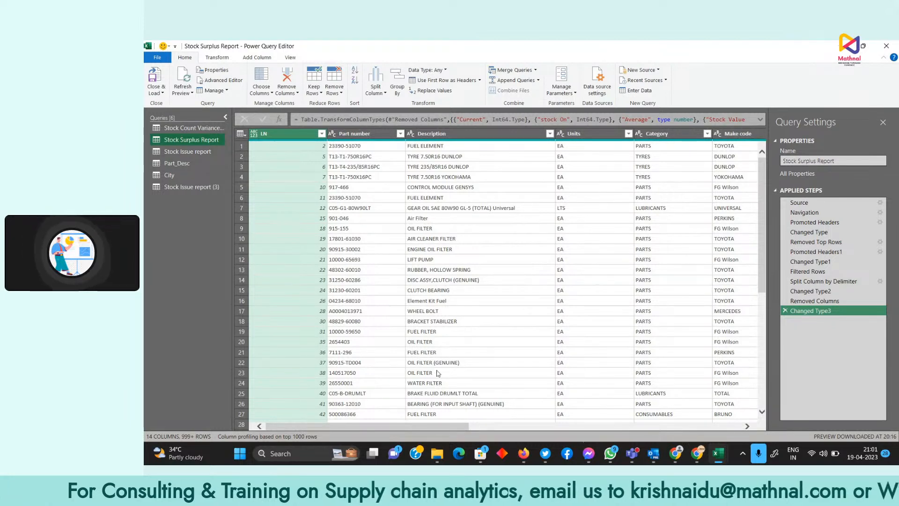
{"action": "left_click_drag", "start_coordinate": [445, 425], "coordinate": [534, 433]}
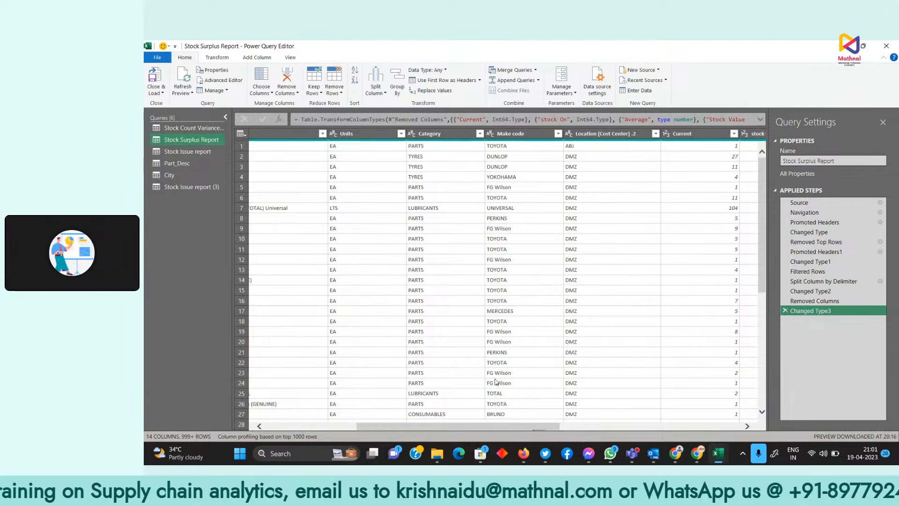
{"action": "left_click", "coordinate": [184, 128]}
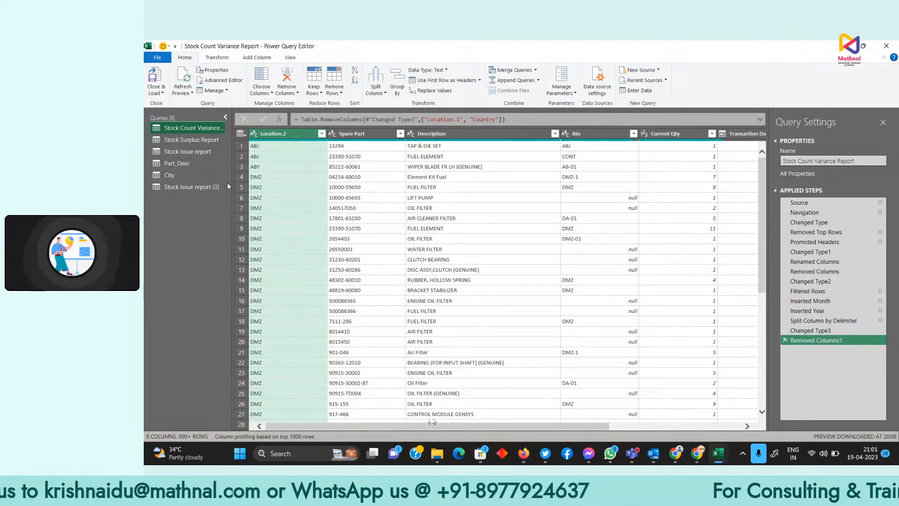
{"action": "left_click", "coordinate": [191, 165]}
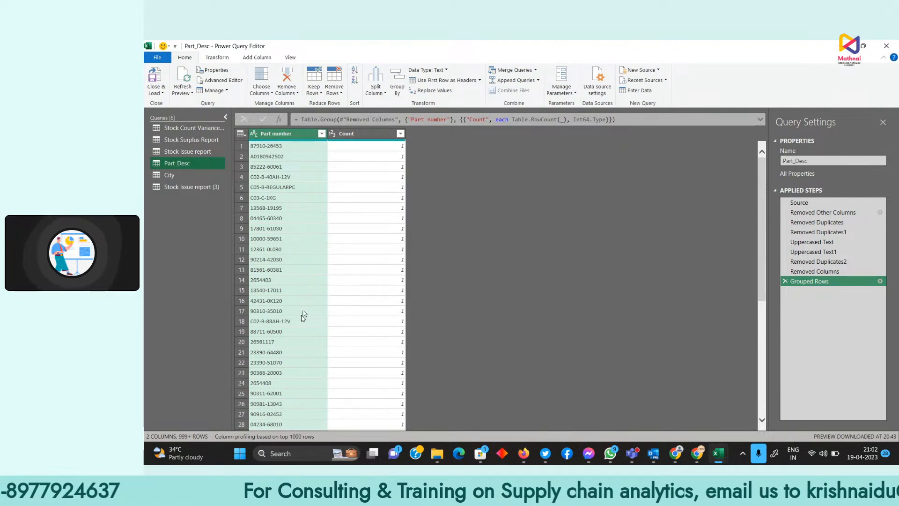
{"action": "scroll", "coordinate": [289, 288], "scroll_direction": "down", "scroll_amount": 15}
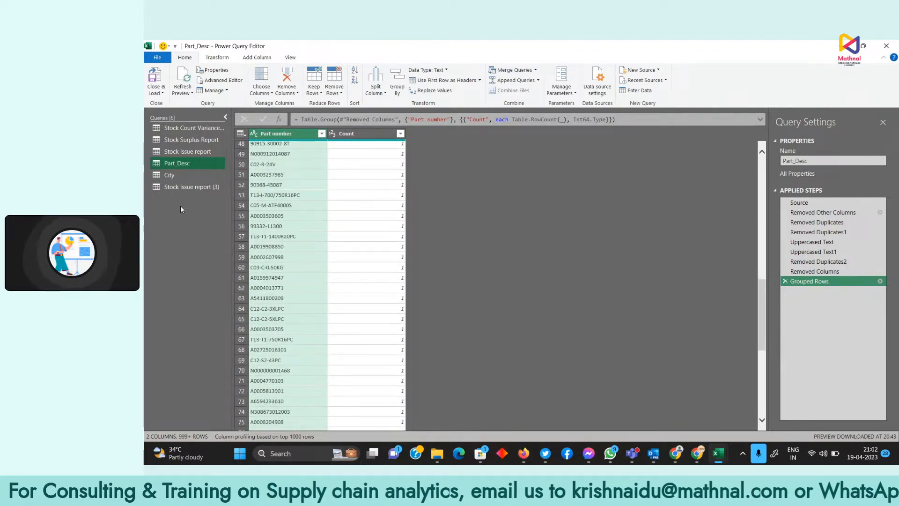
{"action": "left_click", "coordinate": [169, 176]}
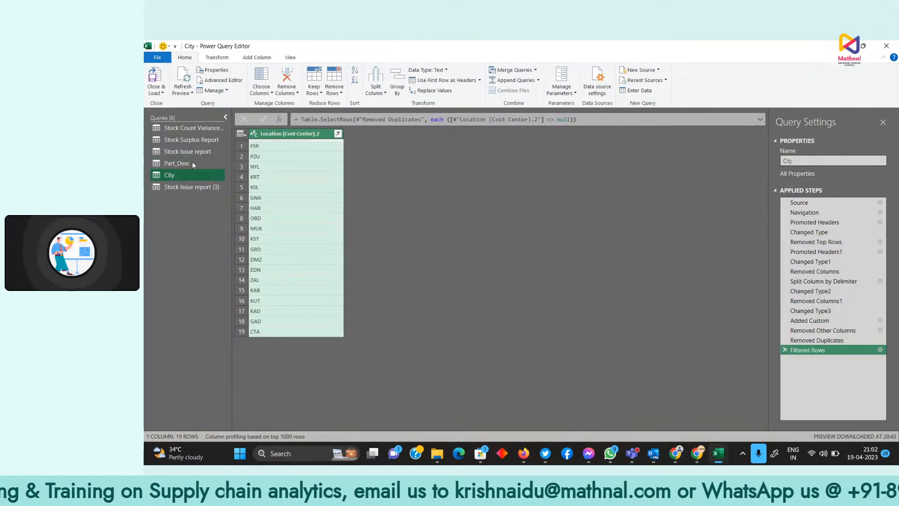
Close the query editor and load the queries into the workbook.
{"action": "left_click", "coordinate": [156, 92]}
{"action": "left_click", "coordinate": [187, 103]}
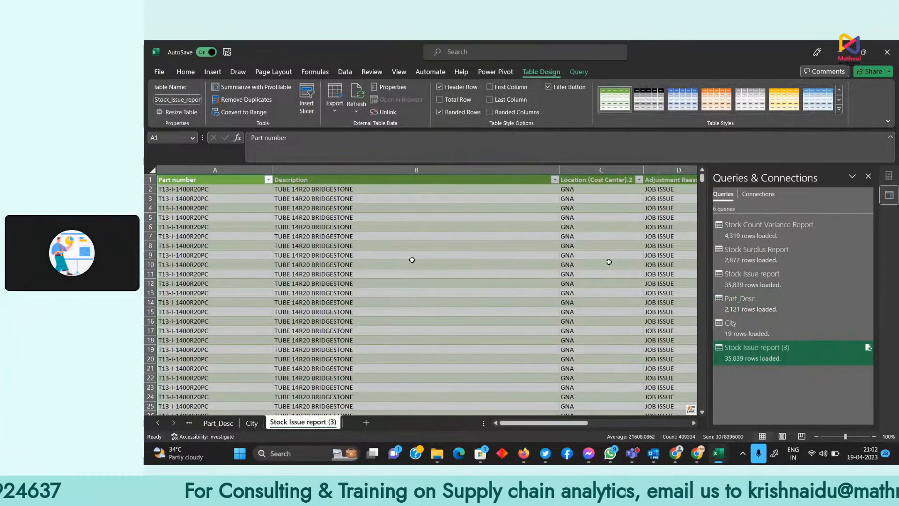
{"action": "mouse_move", "coordinate": [738, 333]}
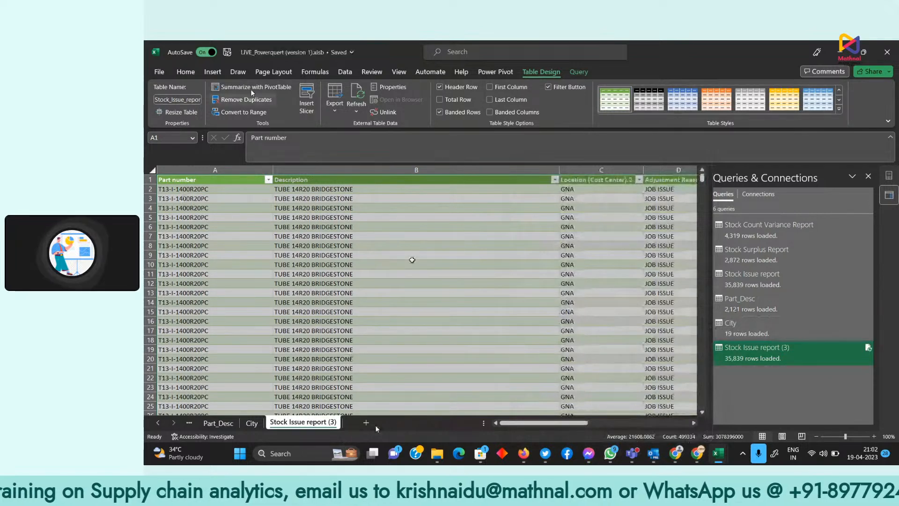
Insert a PivotTable from the workbook's Data Model on a new worksheet.
{"action": "left_click", "coordinate": [213, 72]}
{"action": "left_click", "coordinate": [180, 112]}
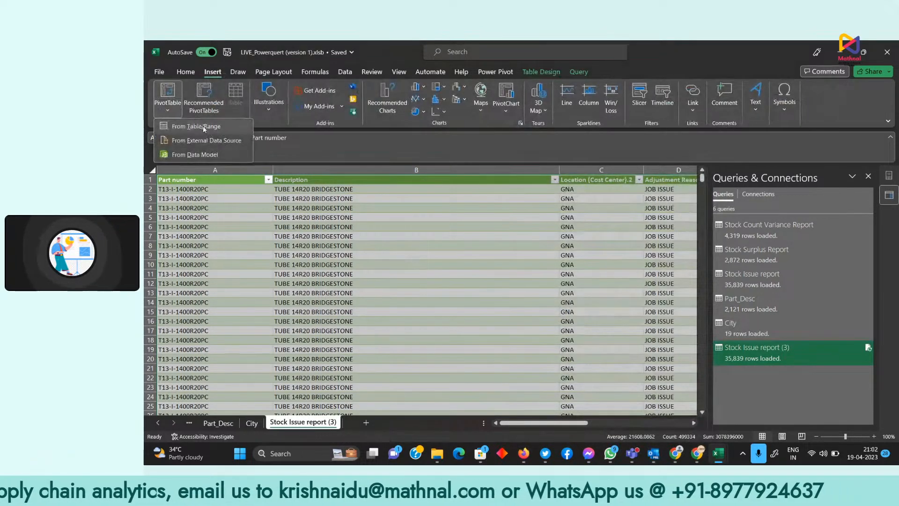
{"action": "left_click", "coordinate": [210, 156]}
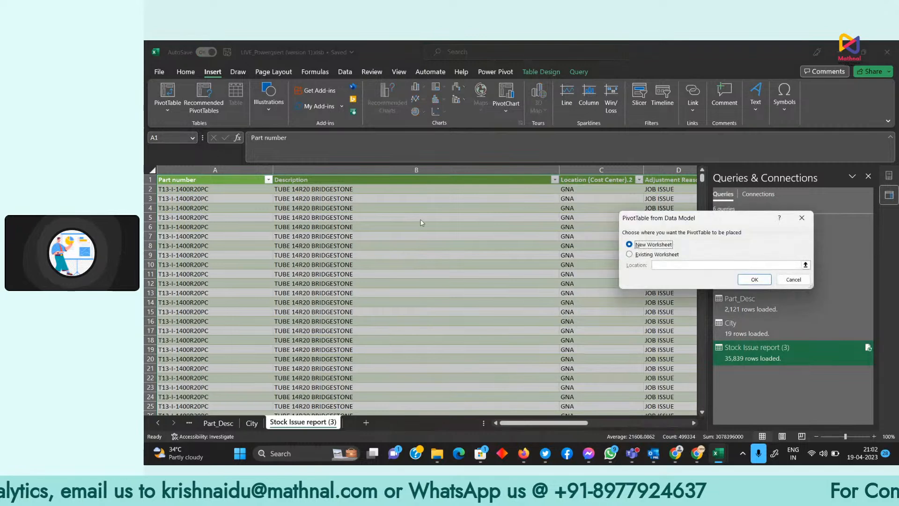
{"action": "left_click", "coordinate": [755, 280]}
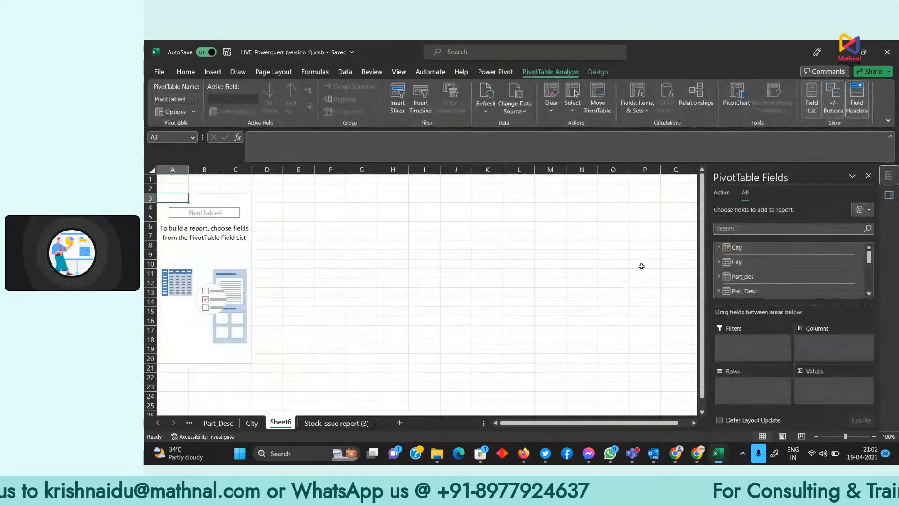
Enable the classic PivotTable layout with dragging of fields in the grid for the new PivotTable.
{"action": "left_click", "coordinate": [194, 112]}
{"action": "left_click", "coordinate": [216, 124]}
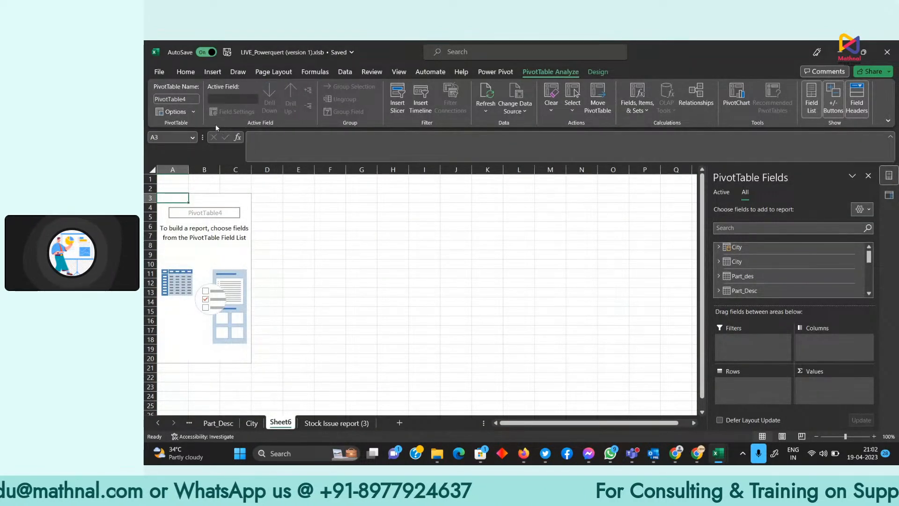
{"action": "left_click", "coordinate": [792, 154]}
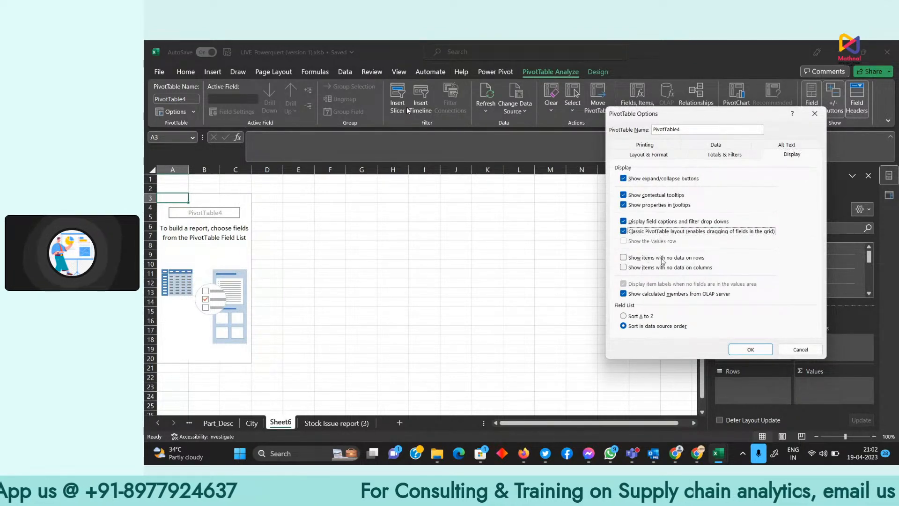
{"action": "left_click", "coordinate": [748, 352]}
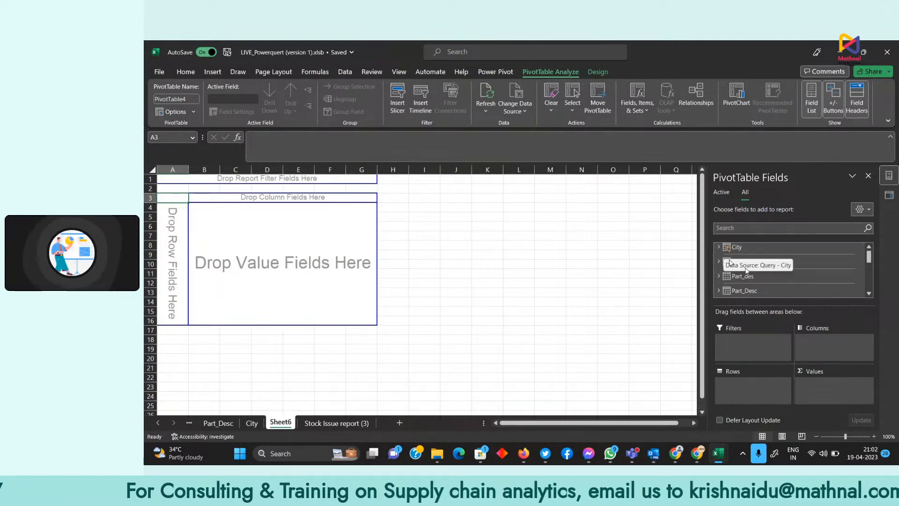
Put Location (Cost Center).2 from the first City table in the PivotTable rows and Quantity from Stock Issue report in the values.
{"action": "left_click", "coordinate": [720, 247]}
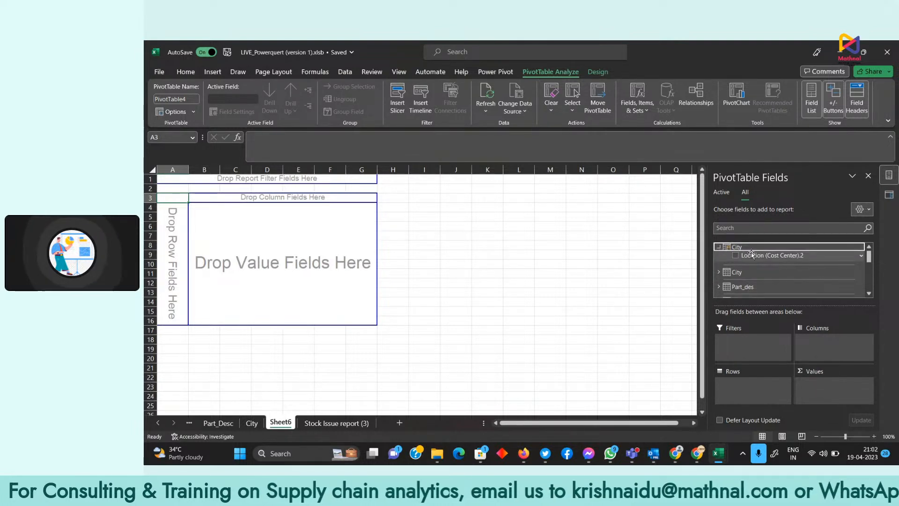
{"action": "left_click_drag", "start_coordinate": [750, 255], "coordinate": [754, 399]}
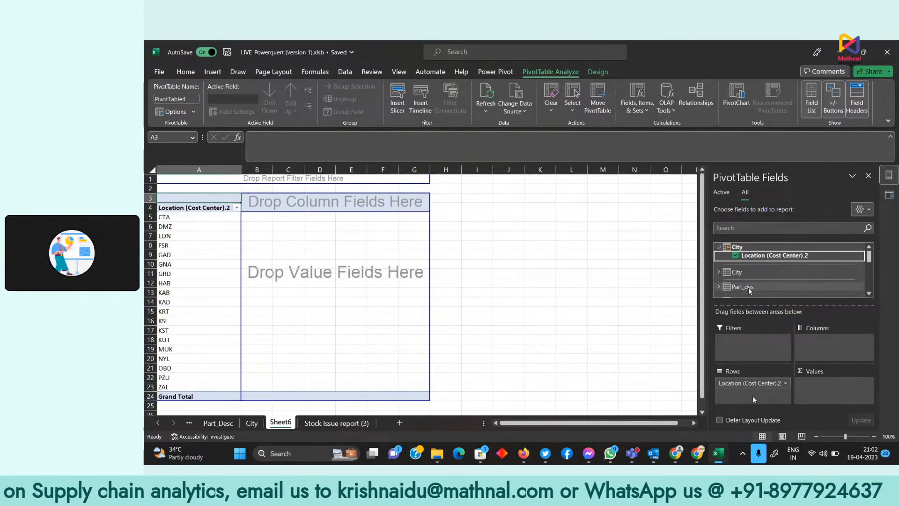
{"action": "scroll", "coordinate": [738, 287], "scroll_direction": "down", "scroll_amount": 1}
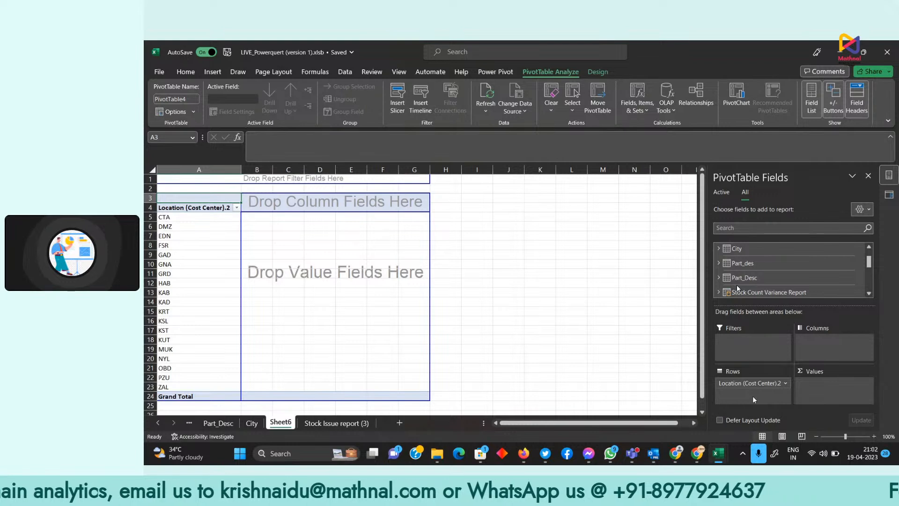
{"action": "scroll", "coordinate": [769, 289], "scroll_direction": "down", "scroll_amount": 1}
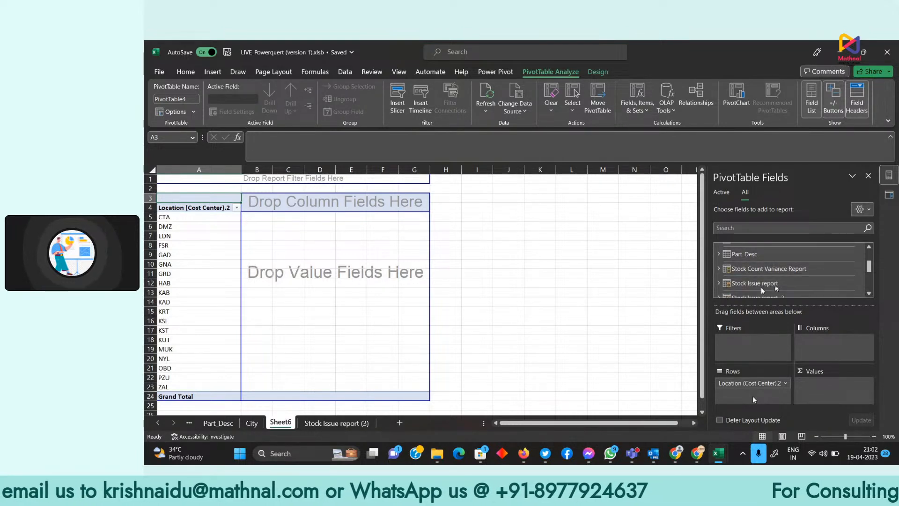
{"action": "left_click", "coordinate": [764, 284]}
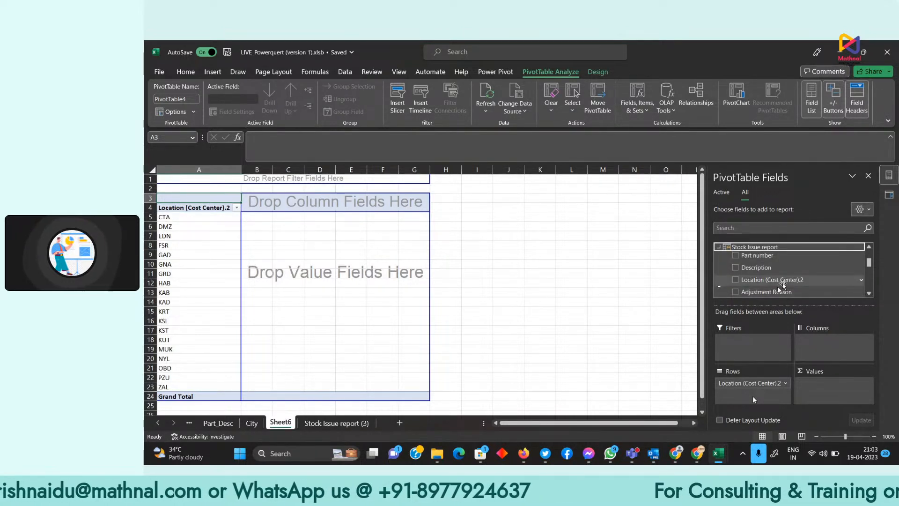
{"action": "scroll", "coordinate": [772, 272], "scroll_direction": "down", "scroll_amount": 4}
{"action": "left_click_drag", "start_coordinate": [806, 295], "coordinate": [820, 398]}
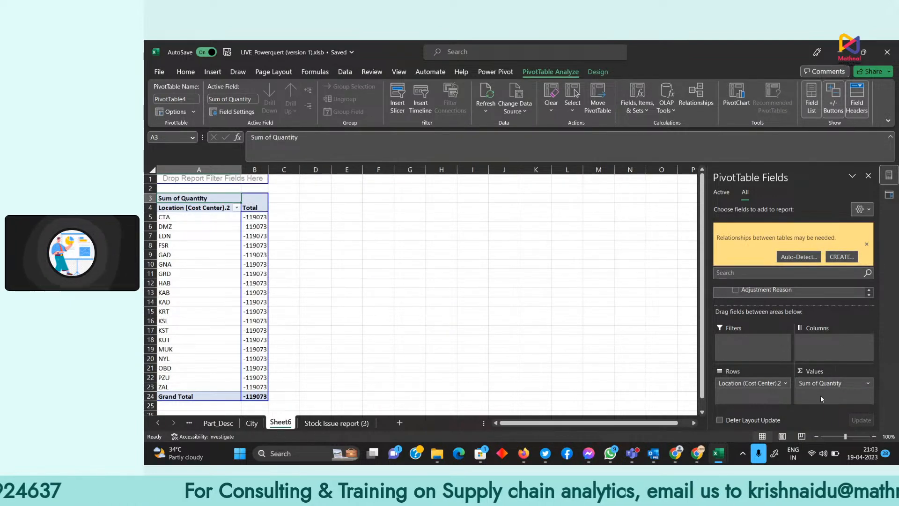
Create a relationship between the City and Stock Issue report Data Model tables on their Location (Cost Center).2 columns.
{"action": "left_click", "coordinate": [844, 259]}
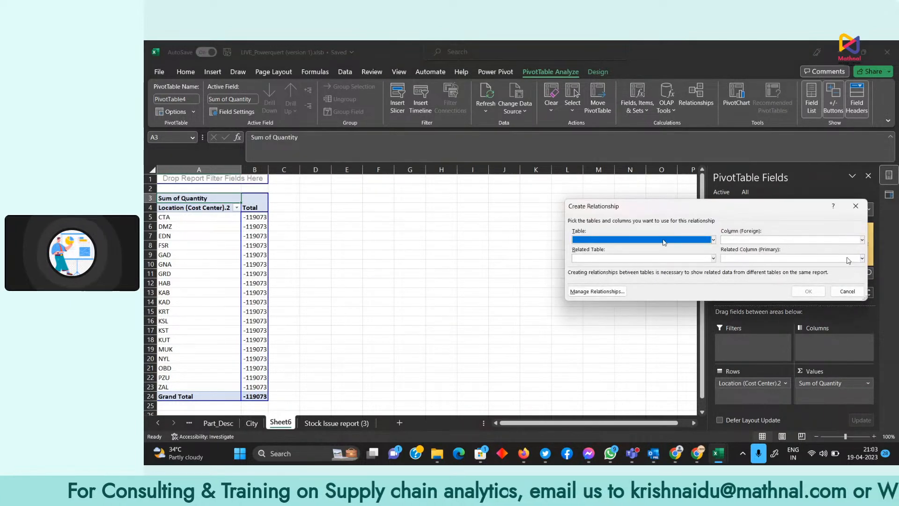
{"action": "left_click", "coordinate": [628, 240]}
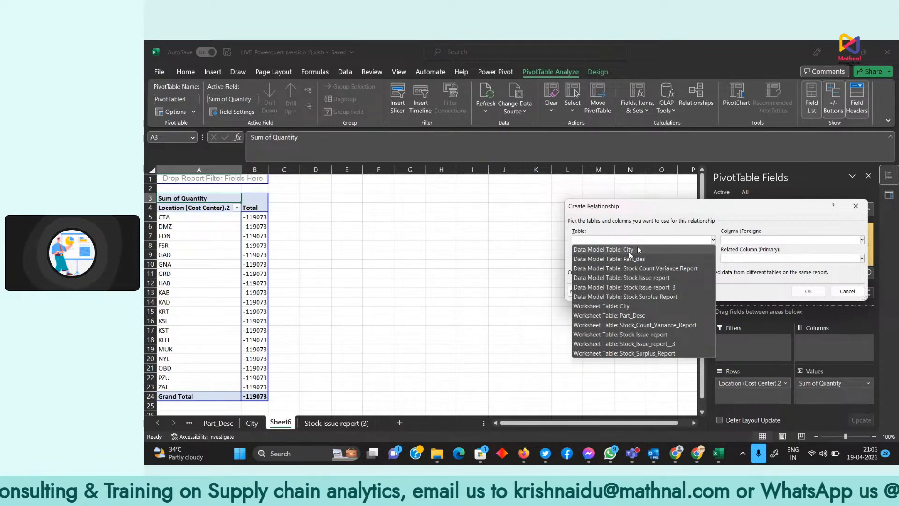
{"action": "left_click", "coordinate": [646, 250]}
{"action": "left_click", "coordinate": [763, 241]}
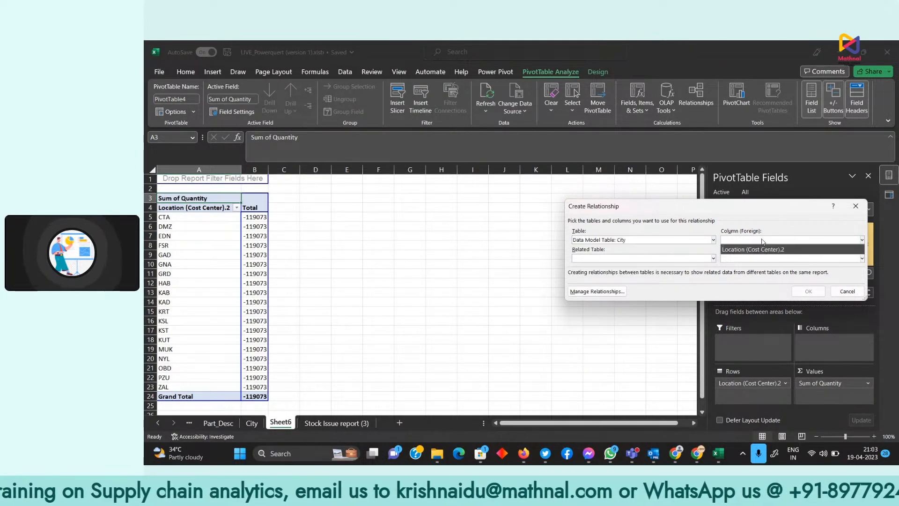
{"action": "left_click", "coordinate": [757, 249]}
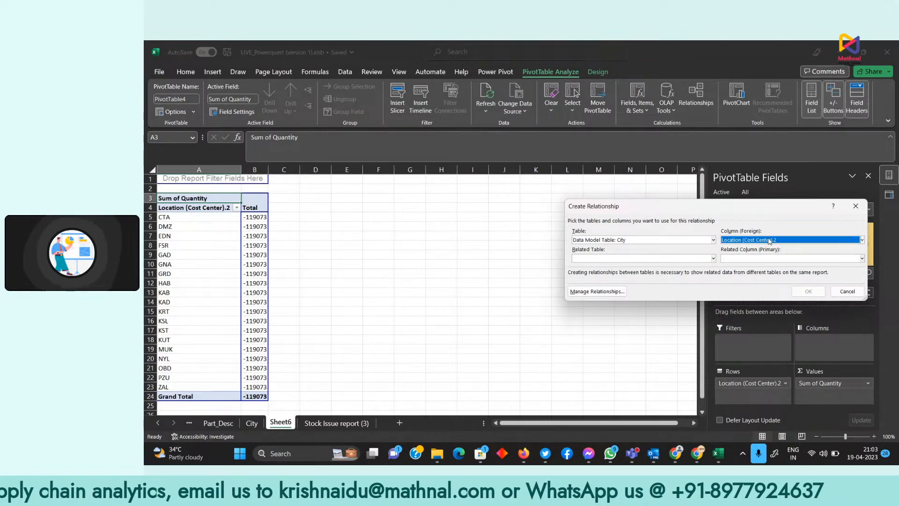
{"action": "left_click", "coordinate": [624, 258]}
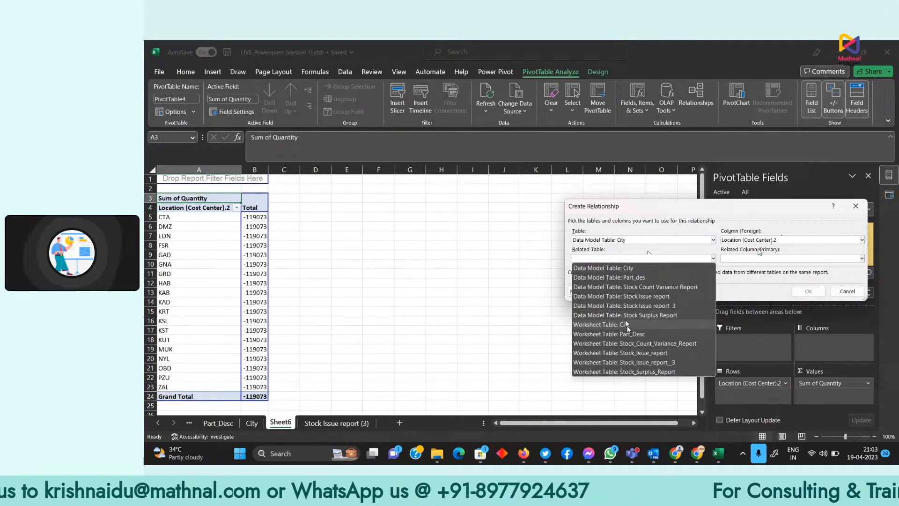
{"action": "left_click", "coordinate": [671, 297]}
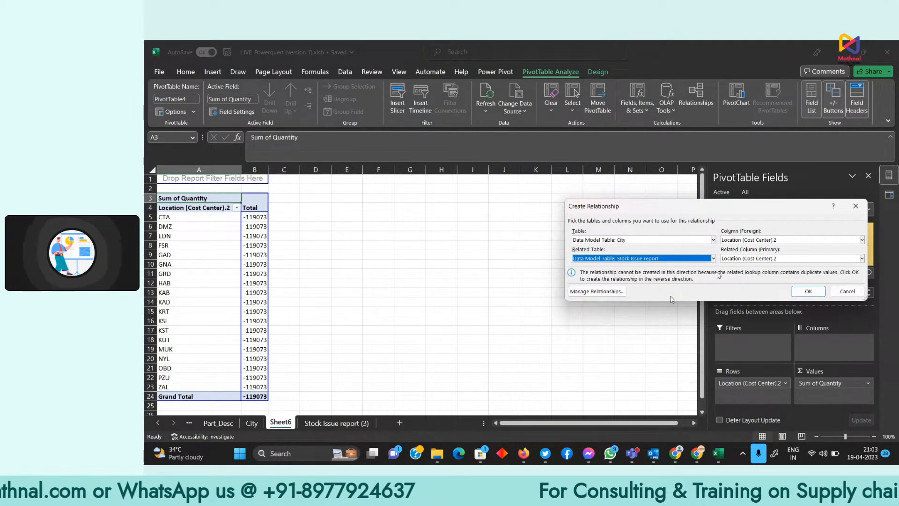
{"action": "left_click", "coordinate": [761, 259]}
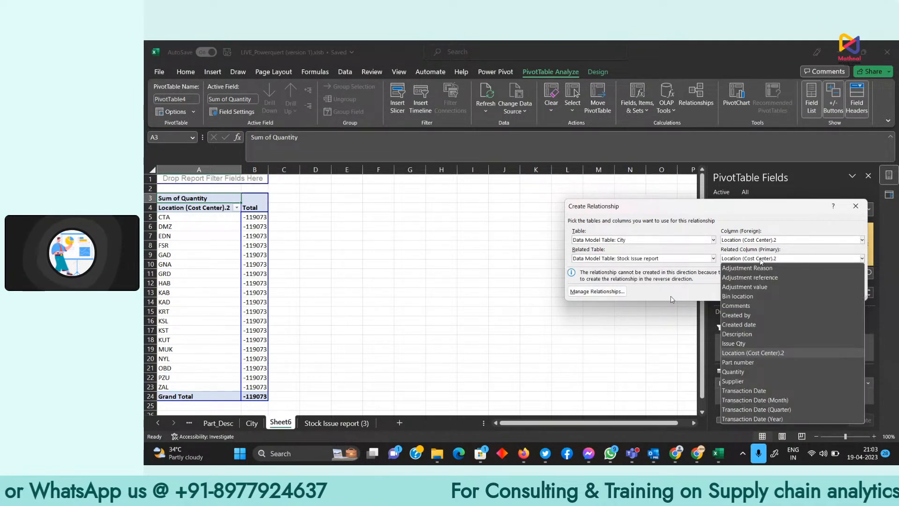
{"action": "left_click", "coordinate": [774, 354]}
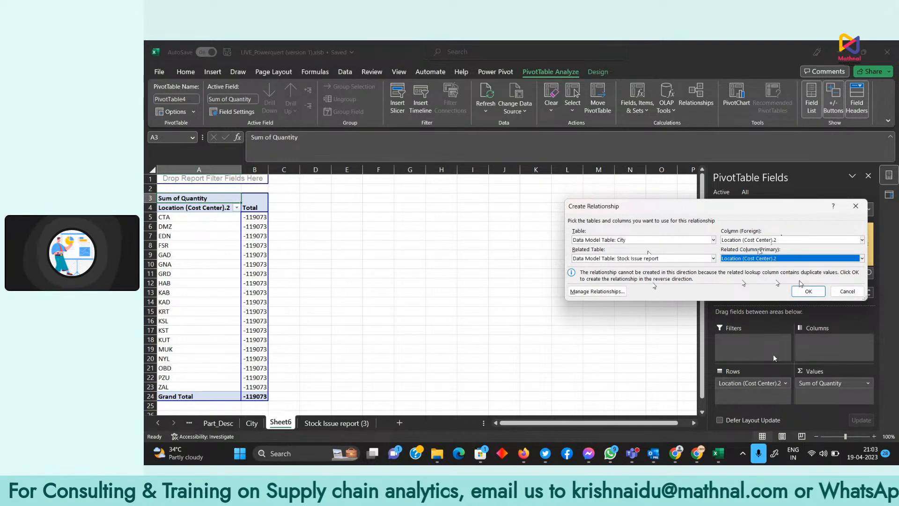
{"action": "left_click", "coordinate": [807, 290]}
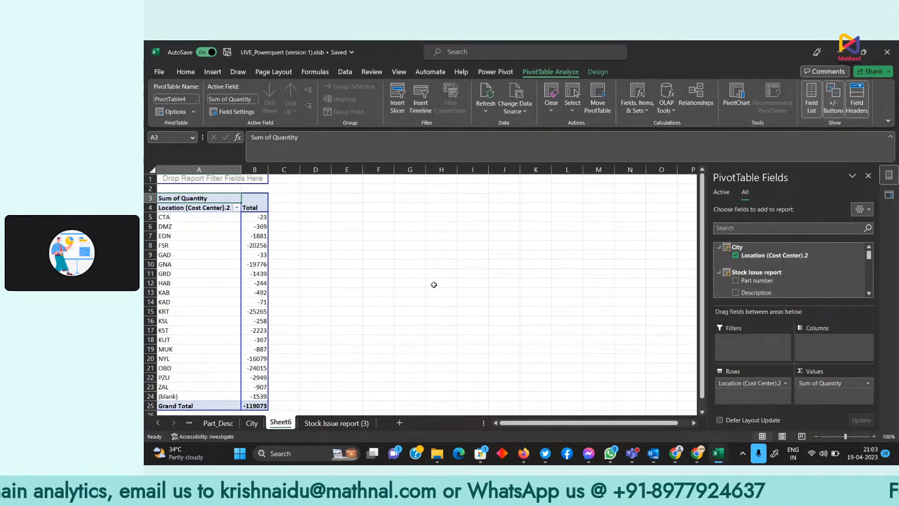
Replace Quantity in the PivotTable values with the Issue Qty field of Stock Issue report.
{"action": "left_click_drag", "start_coordinate": [809, 311], "coordinate": [800, 280]}
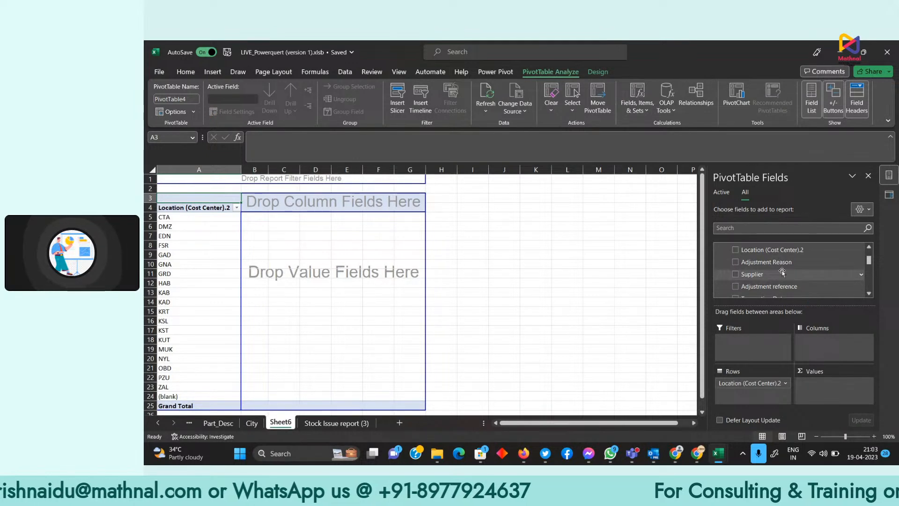
{"action": "scroll", "coordinate": [783, 273], "scroll_direction": "up", "scroll_amount": 2}
{"action": "scroll", "coordinate": [789, 274], "scroll_direction": "down", "scroll_amount": 4}
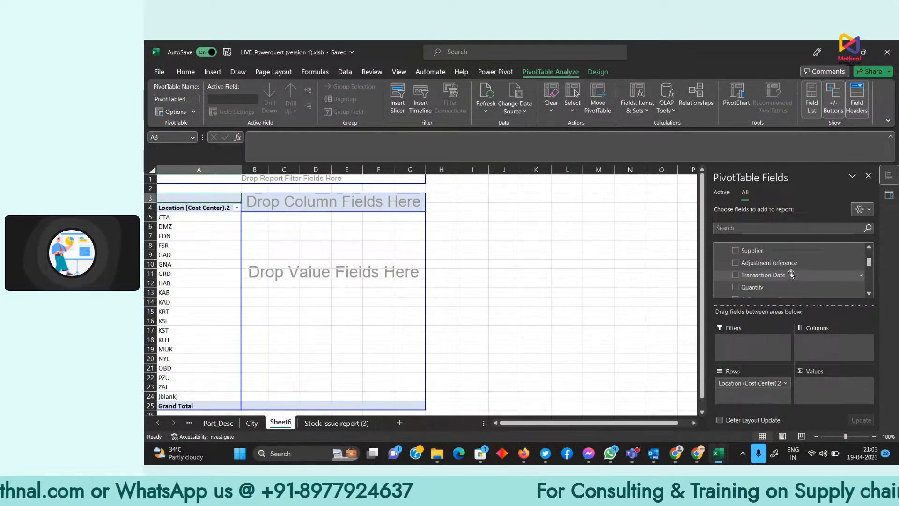
{"action": "scroll", "coordinate": [786, 279], "scroll_direction": "down", "scroll_amount": 2}
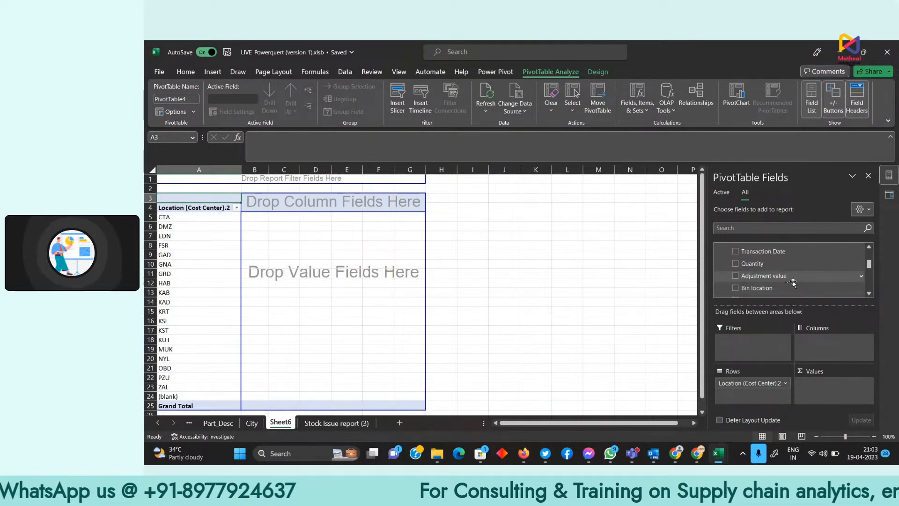
{"action": "scroll", "coordinate": [799, 279], "scroll_direction": "down", "scroll_amount": 6}
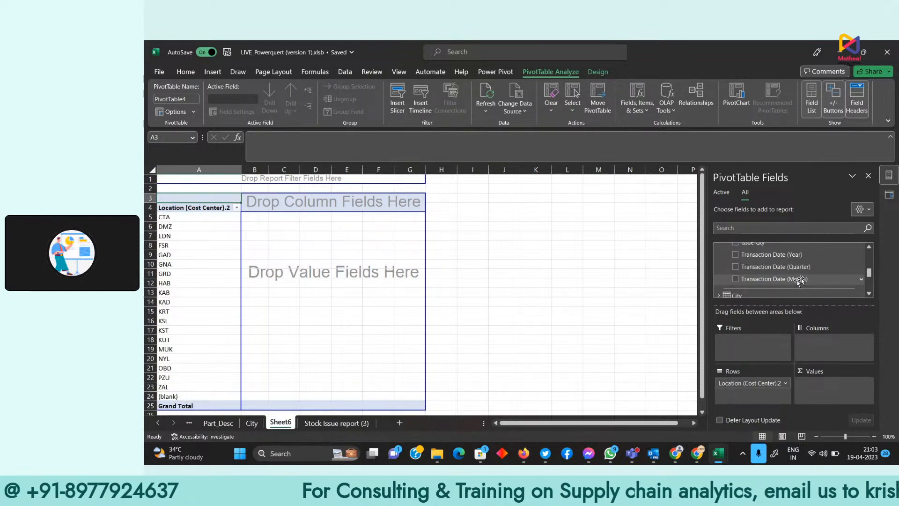
{"action": "scroll", "coordinate": [795, 281], "scroll_direction": "up", "scroll_amount": 1}
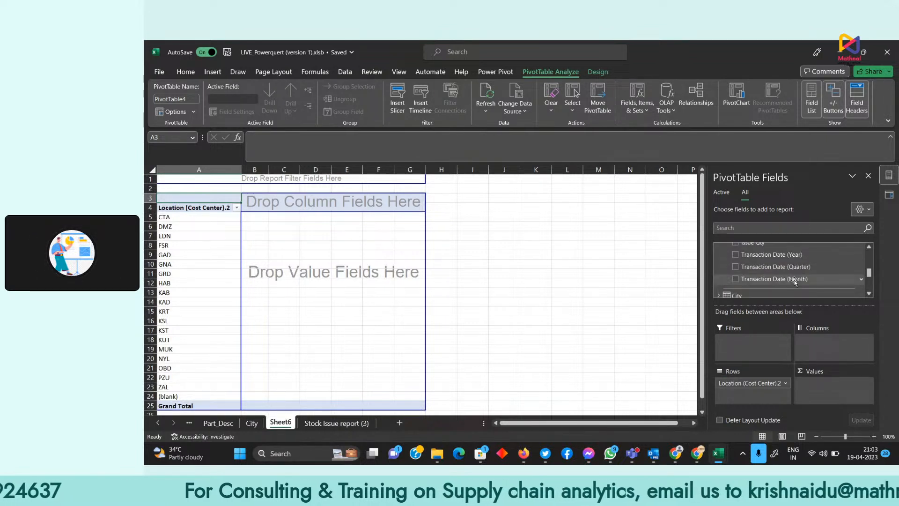
{"action": "scroll", "coordinate": [795, 281], "scroll_direction": "up", "scroll_amount": 1}
{"action": "left_click_drag", "start_coordinate": [754, 266], "coordinate": [820, 385]}
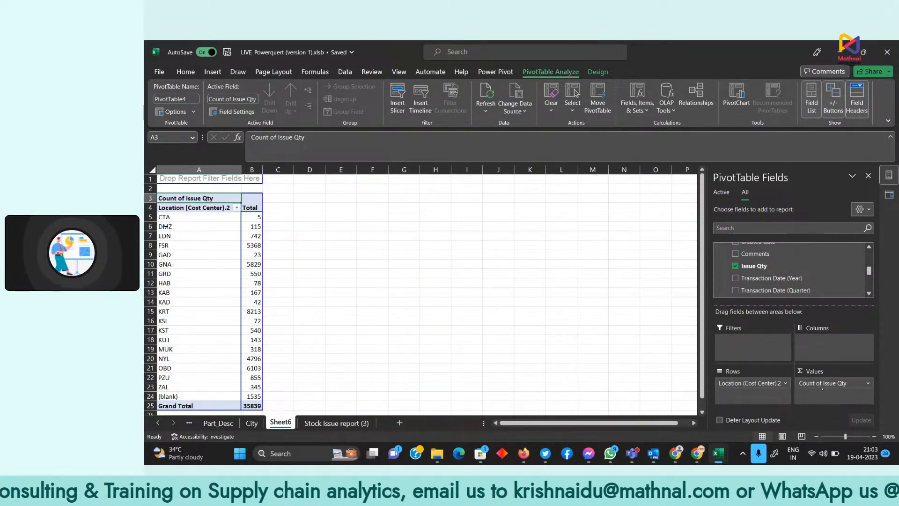
Try to summarize the Issue Qty value field by Sum.
{"action": "scroll", "coordinate": [810, 261], "scroll_direction": "up", "scroll_amount": 5}
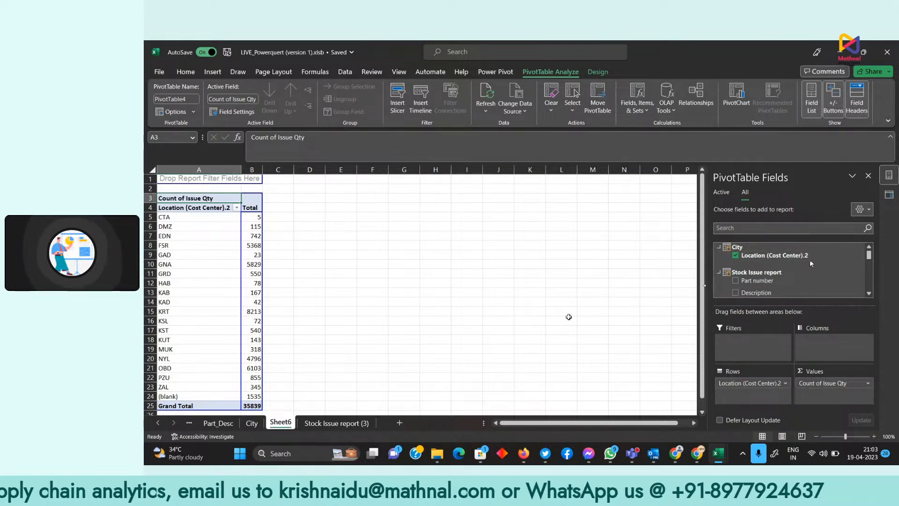
{"action": "left_click", "coordinate": [868, 383]}
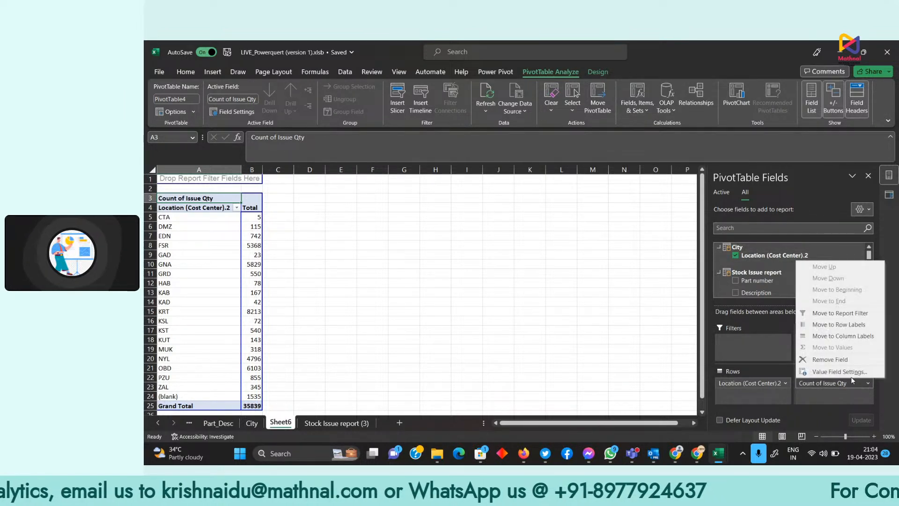
{"action": "left_click", "coordinate": [848, 375]}
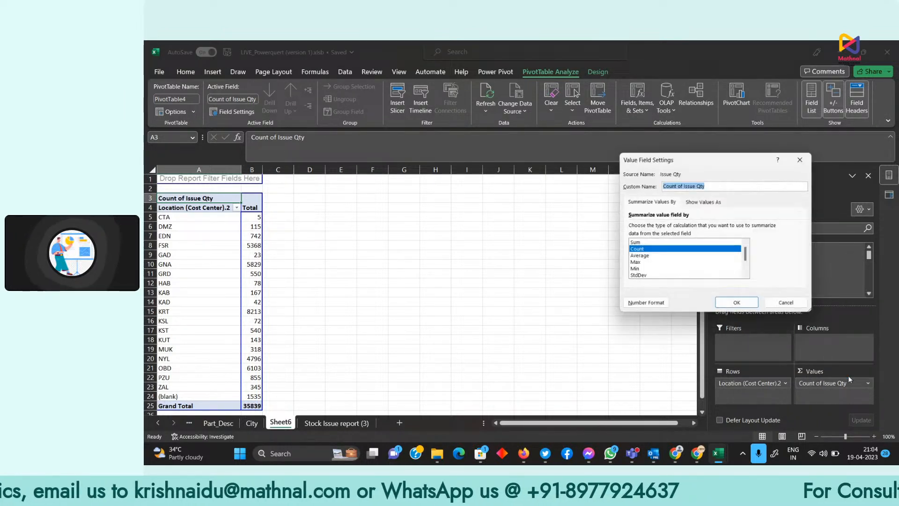
{"action": "left_click", "coordinate": [638, 243]}
{"action": "left_click", "coordinate": [523, 271]}
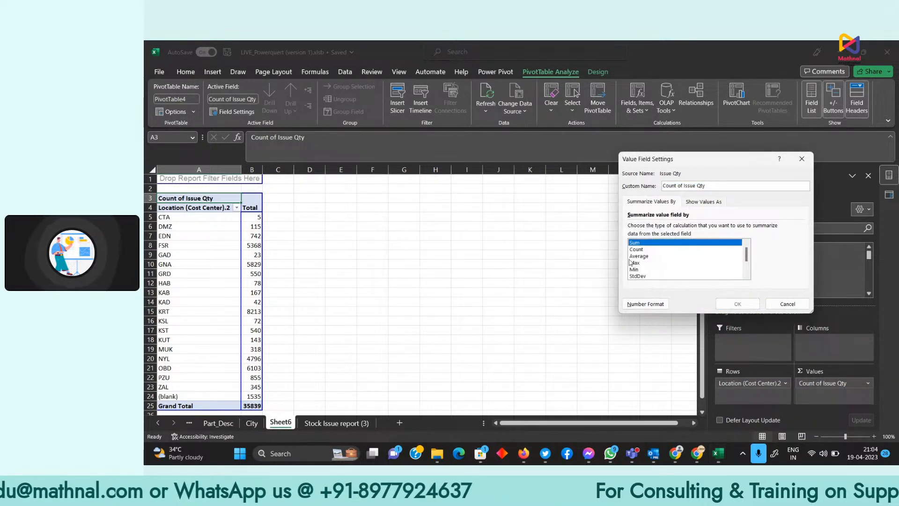
{"action": "left_click", "coordinate": [649, 245]}
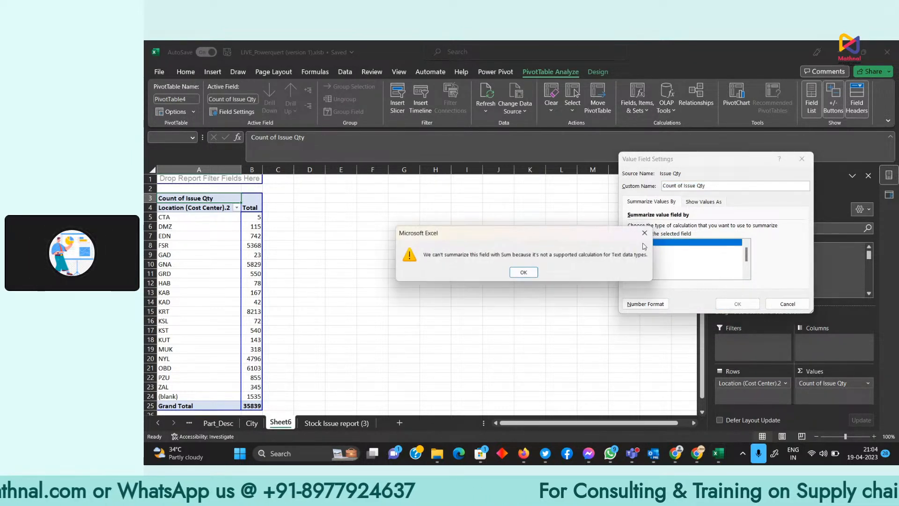
{"action": "left_click", "coordinate": [523, 274]}
{"action": "left_click", "coordinate": [787, 304]}
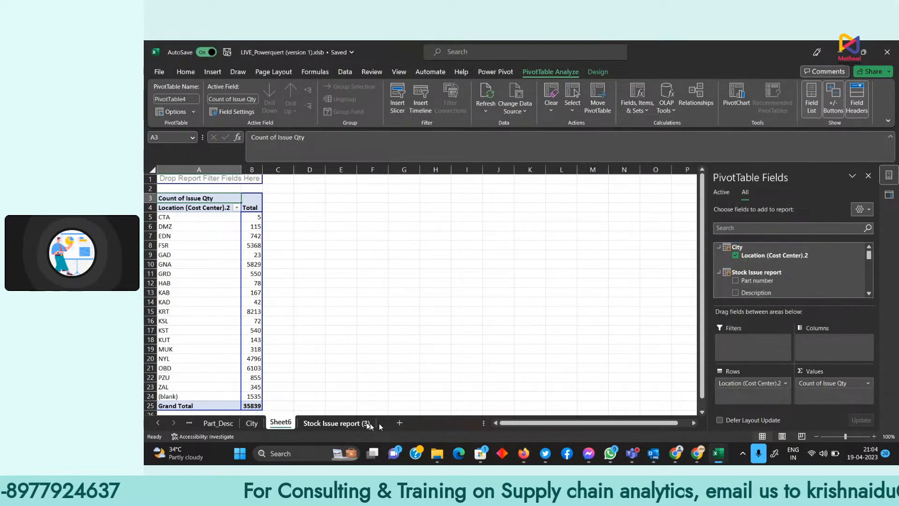
Change the Issue Qty column of the Stock Issue report query to Whole Number and load the updated query back into the workbook.
{"action": "left_click", "coordinate": [357, 423]}
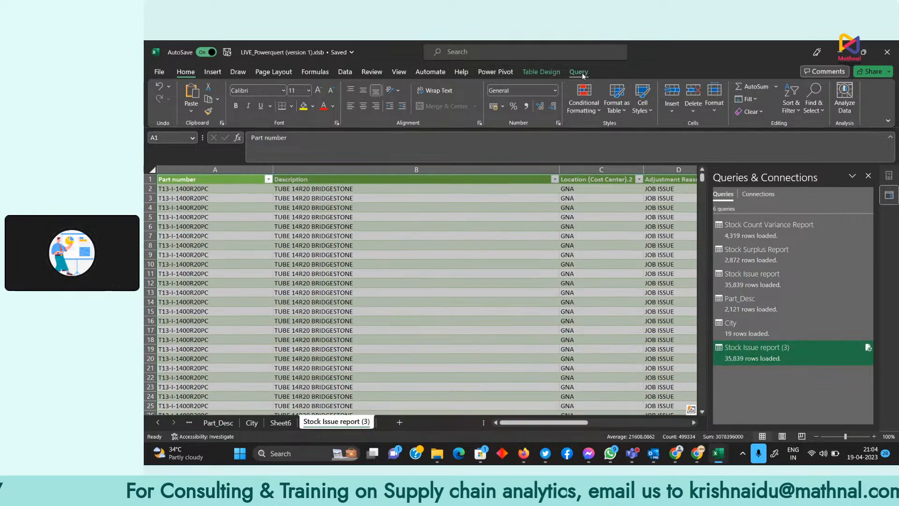
{"action": "left_click", "coordinate": [579, 73]}
{"action": "left_click", "coordinate": [164, 96]}
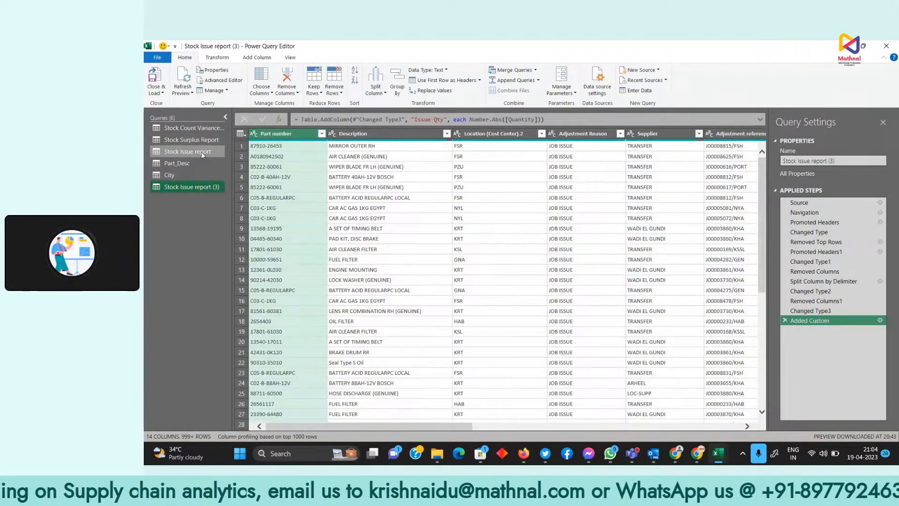
{"action": "left_click", "coordinate": [185, 151]}
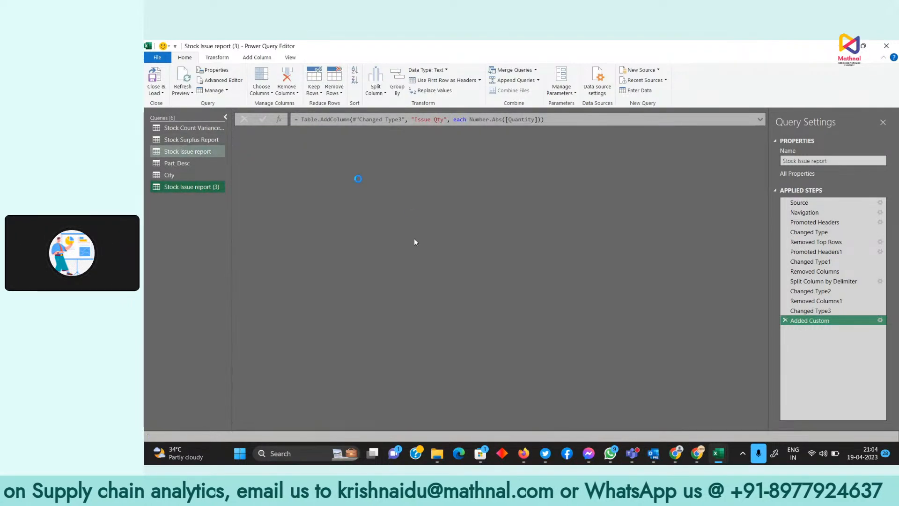
{"action": "left_click_drag", "start_coordinate": [411, 427], "coordinate": [794, 431]}
{"action": "left_click", "coordinate": [703, 134]}
{"action": "right_click", "coordinate": [709, 135]}
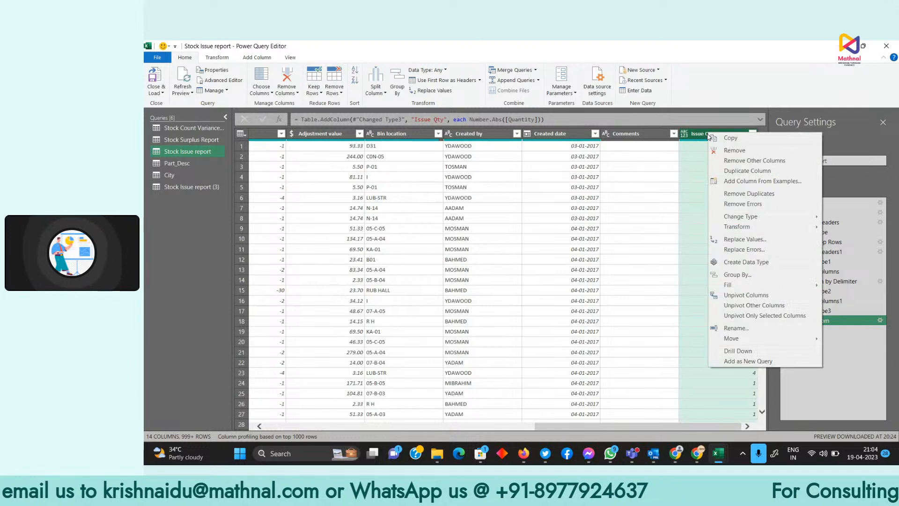
{"action": "mouse_move", "coordinate": [735, 219]}
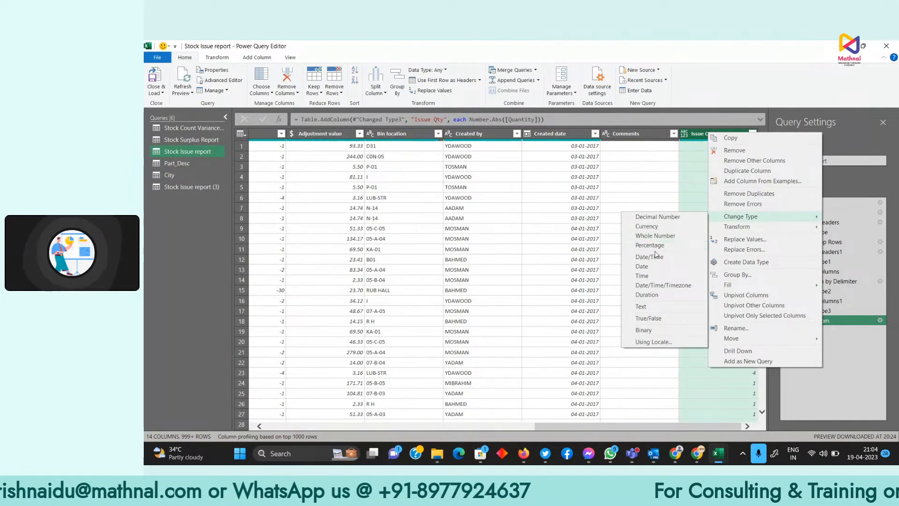
{"action": "left_click", "coordinate": [663, 236]}
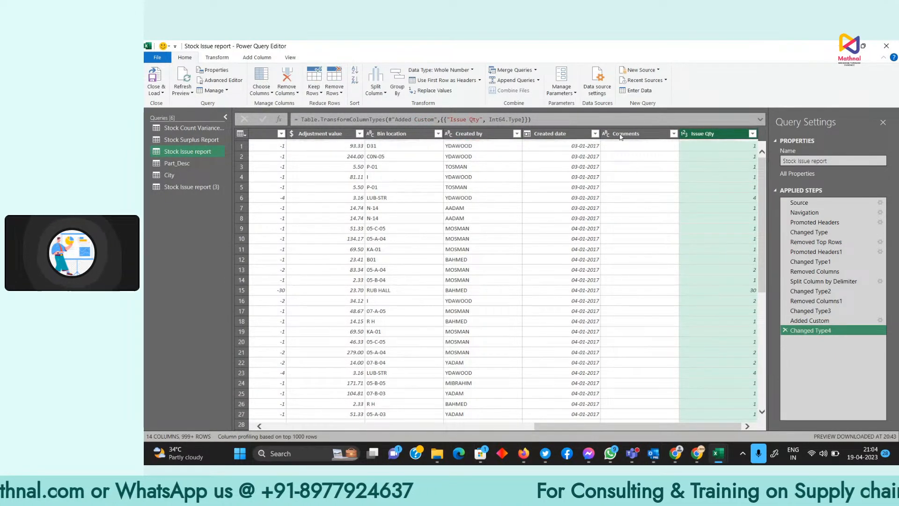
{"action": "left_click", "coordinate": [157, 92]}
{"action": "left_click", "coordinate": [177, 103]}
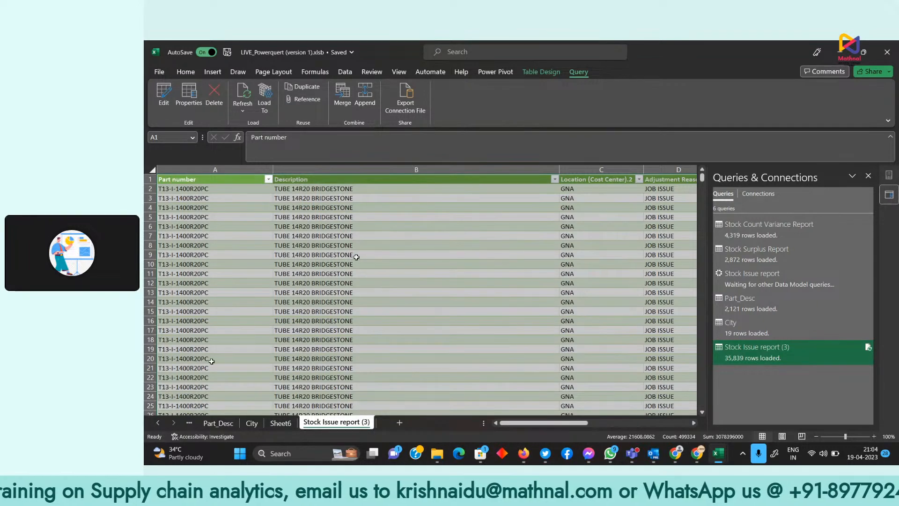
Summarize the Issue Qty value field of the Sheet6 PivotTable by Sum.
{"action": "left_click", "coordinate": [280, 423]}
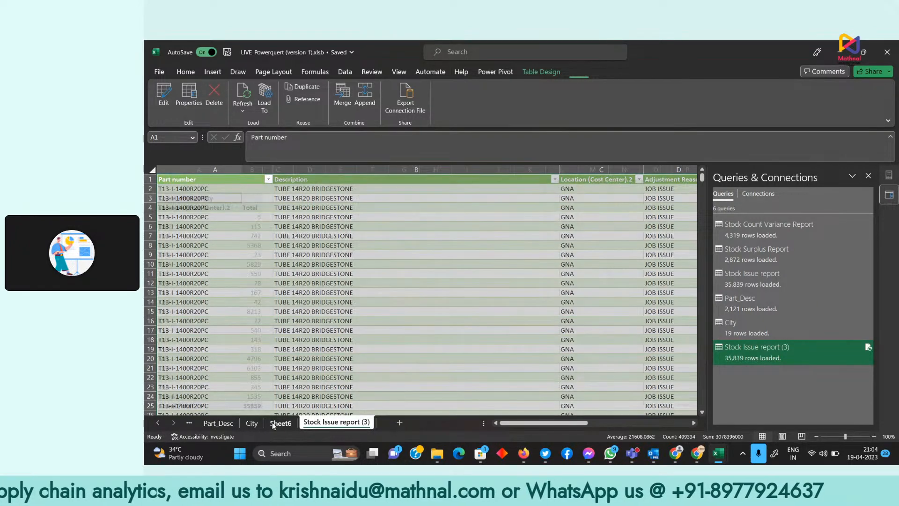
{"action": "left_click", "coordinate": [868, 383]}
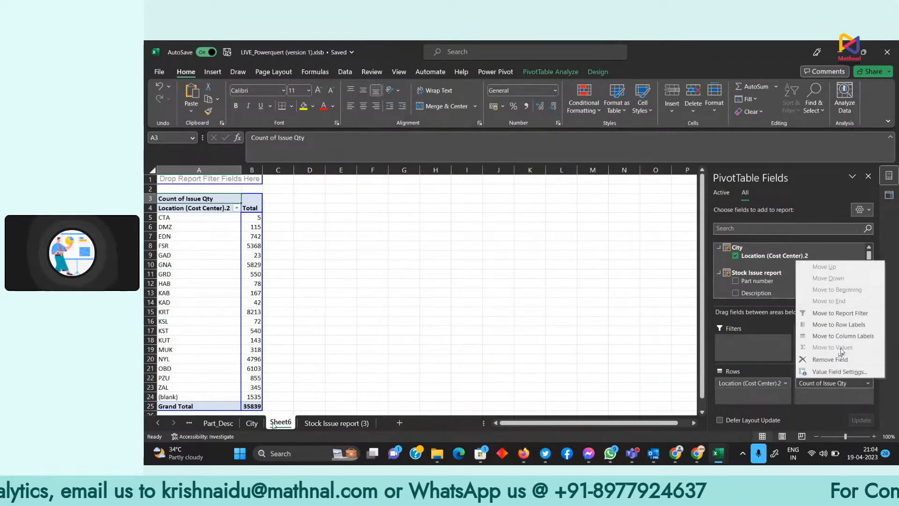
{"action": "left_click", "coordinate": [847, 371]}
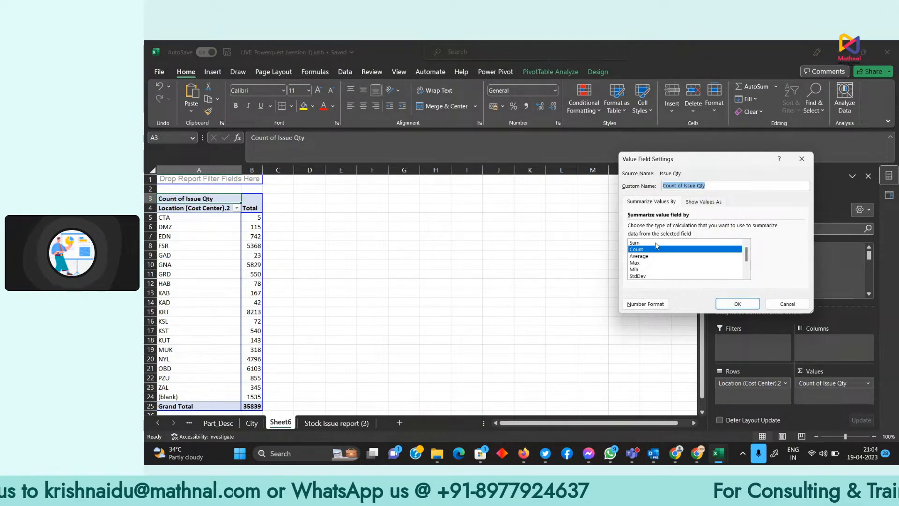
{"action": "left_click", "coordinate": [654, 243]}
{"action": "left_click", "coordinate": [721, 300]}
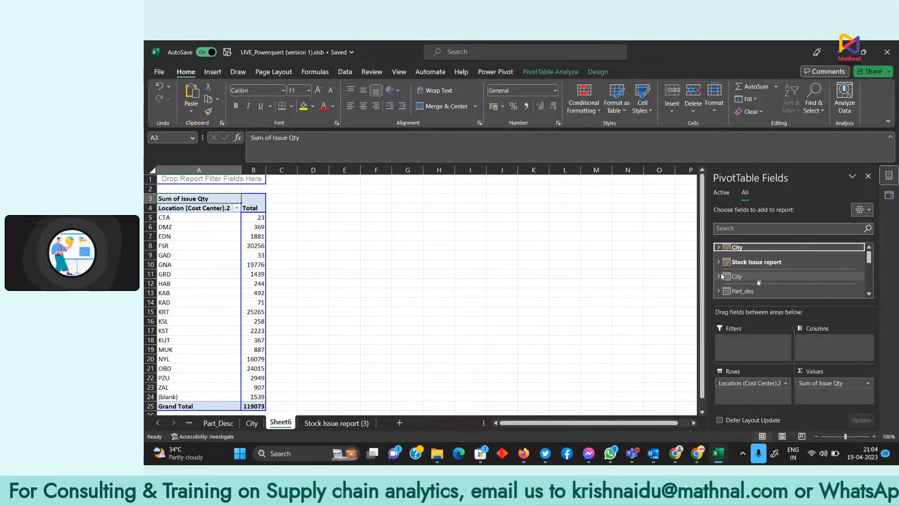
Add Current Qty from the Stock Count Variance Report table to the PivotTable values.
{"action": "scroll", "coordinate": [757, 279], "scroll_direction": "down", "scroll_amount": 3}
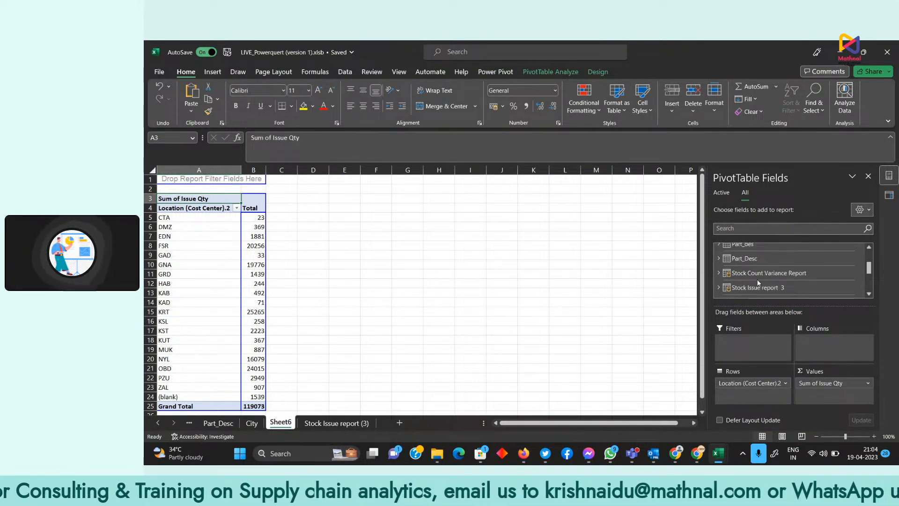
{"action": "left_click", "coordinate": [723, 274]}
{"action": "scroll", "coordinate": [796, 282], "scroll_direction": "down", "scroll_amount": 3}
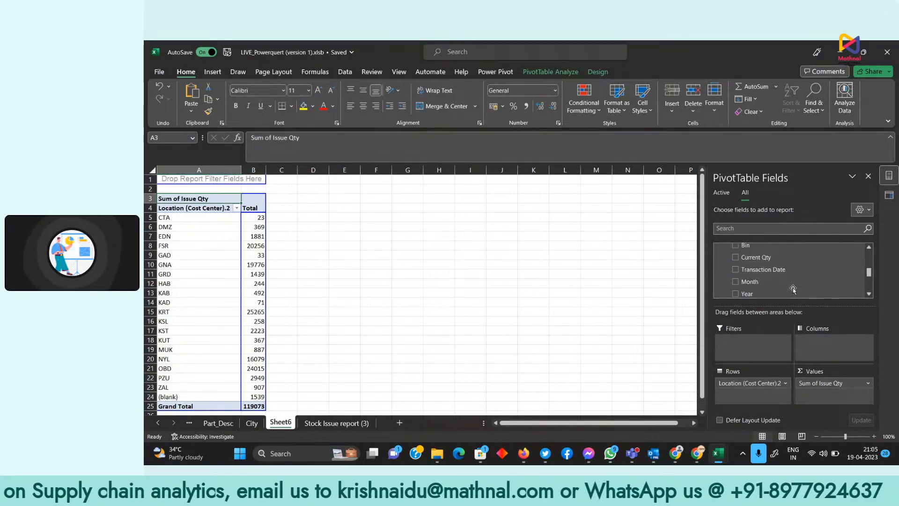
{"action": "scroll", "coordinate": [794, 290], "scroll_direction": "down", "scroll_amount": 2}
{"action": "scroll", "coordinate": [793, 290], "scroll_direction": "up", "scroll_amount": 2}
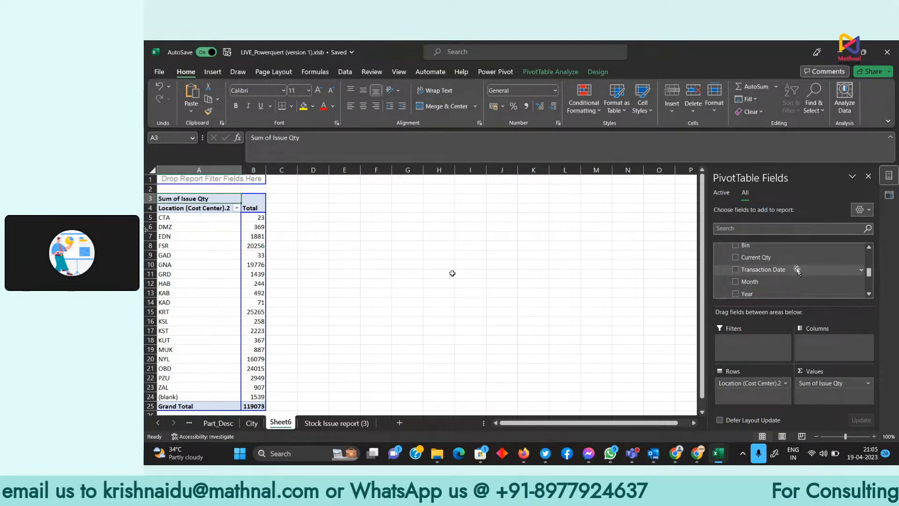
{"action": "left_click_drag", "start_coordinate": [766, 260], "coordinate": [835, 397]}
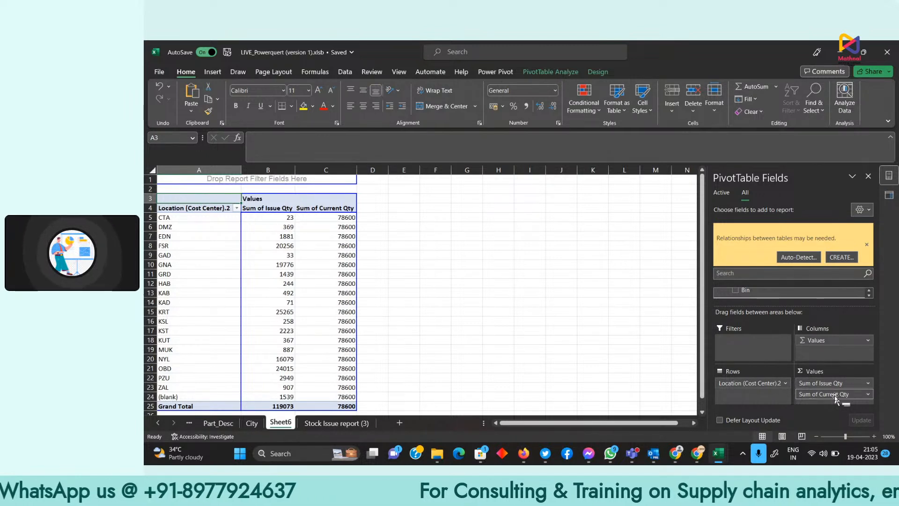
Create a relationship between Location (Cost Center).2 of the City Data Model table and Location.2 of the Stock Count Variance Report Data Model table.
{"action": "left_click", "coordinate": [842, 257]}
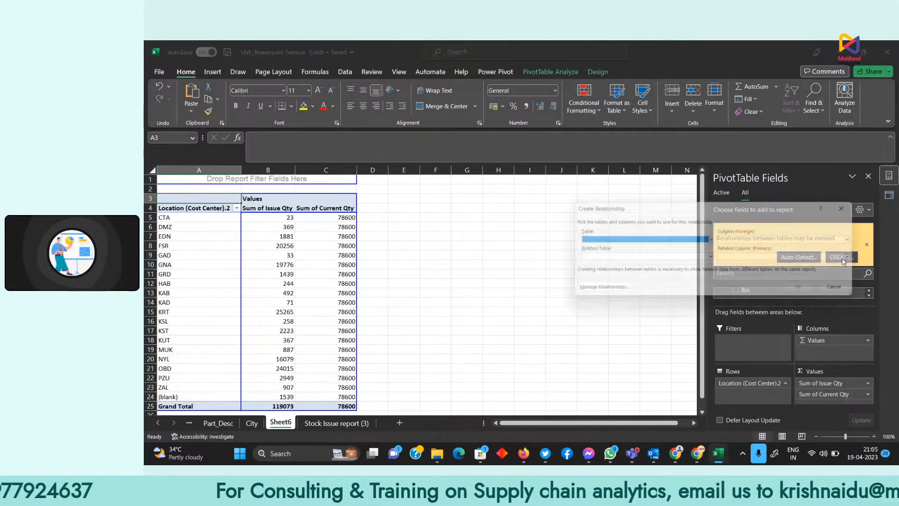
{"action": "left_click", "coordinate": [645, 242]}
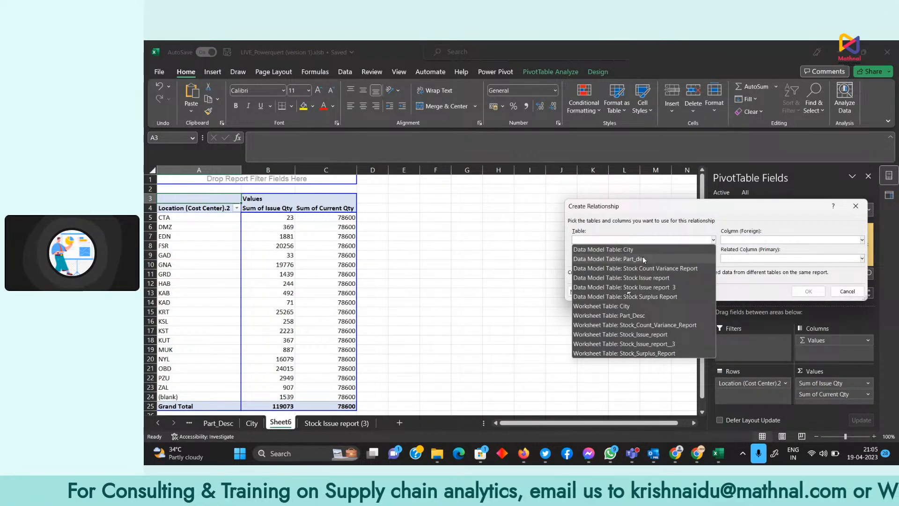
{"action": "left_click", "coordinate": [643, 256]}
{"action": "left_click", "coordinate": [739, 239]}
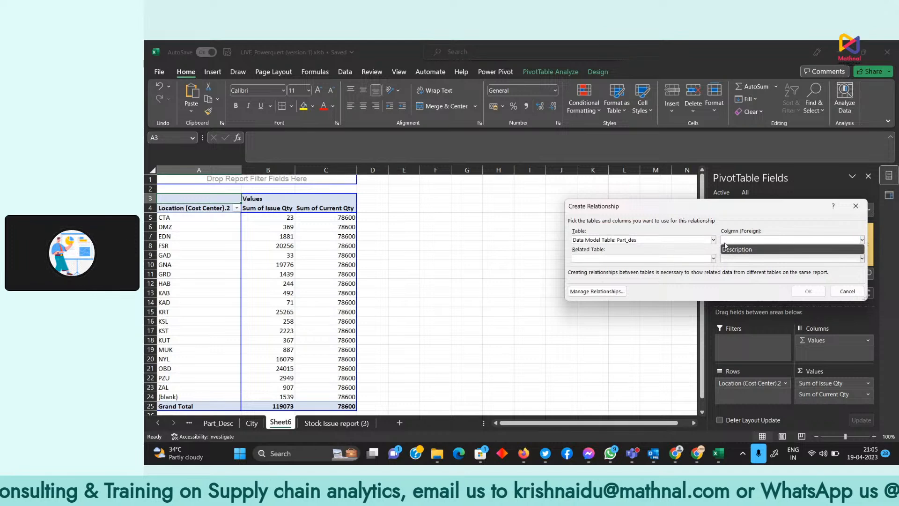
{"action": "left_click", "coordinate": [659, 241]}
{"action": "left_click", "coordinate": [647, 249]}
{"action": "left_click", "coordinate": [773, 240]}
{"action": "left_click", "coordinate": [774, 249]}
{"action": "left_click", "coordinate": [623, 257]}
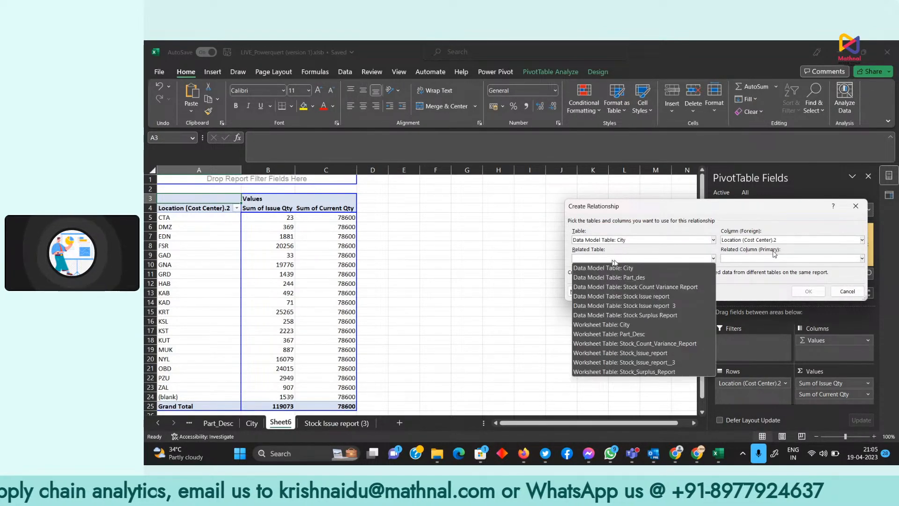
{"action": "left_click", "coordinate": [670, 287]}
{"action": "left_click", "coordinate": [765, 259]}
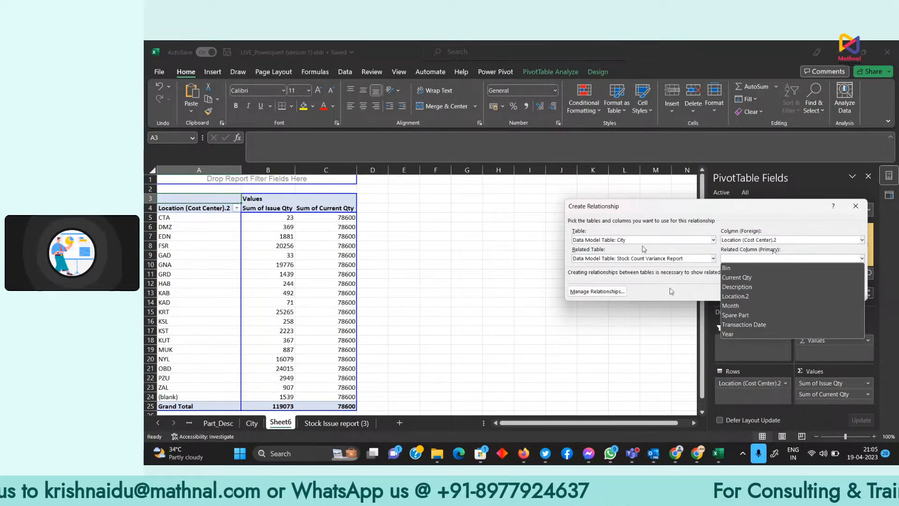
{"action": "left_click", "coordinate": [759, 297]}
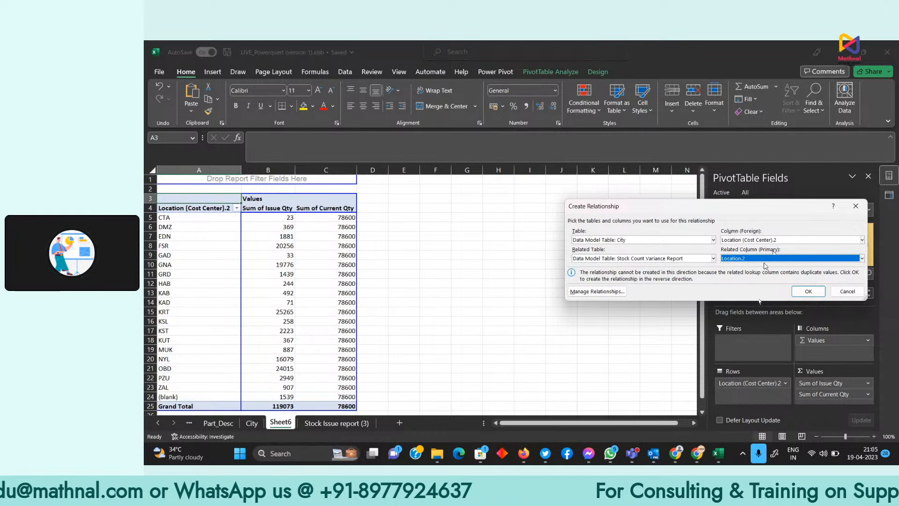
{"action": "left_click", "coordinate": [816, 292]}
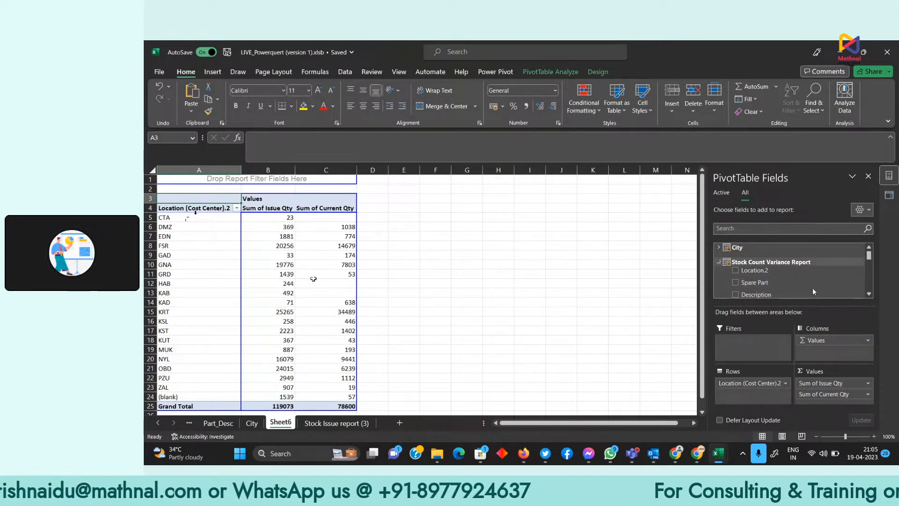
Add Make code from the Stock Surplus Report table to the PivotTable rows below Location (Cost Center).2.
{"action": "left_click", "coordinate": [720, 263]}
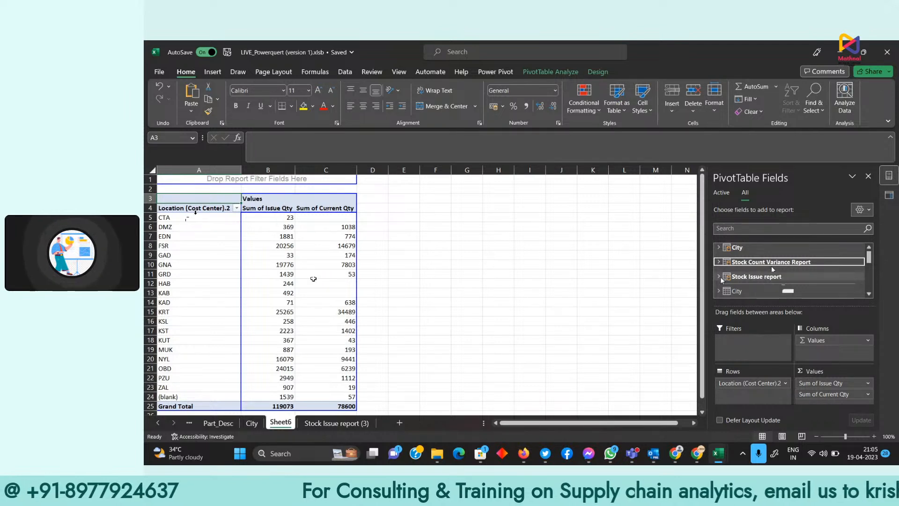
{"action": "scroll", "coordinate": [726, 286], "scroll_direction": "down", "scroll_amount": 1}
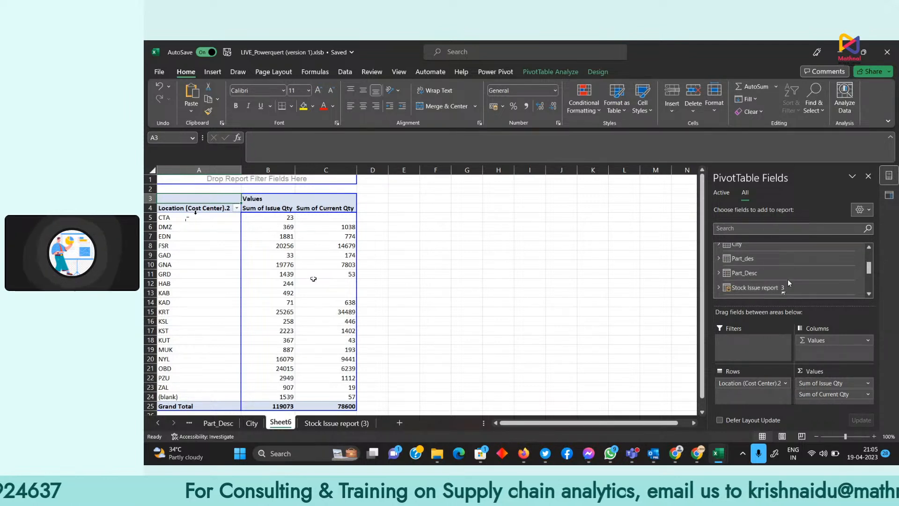
{"action": "scroll", "coordinate": [757, 283], "scroll_direction": "up", "scroll_amount": 1}
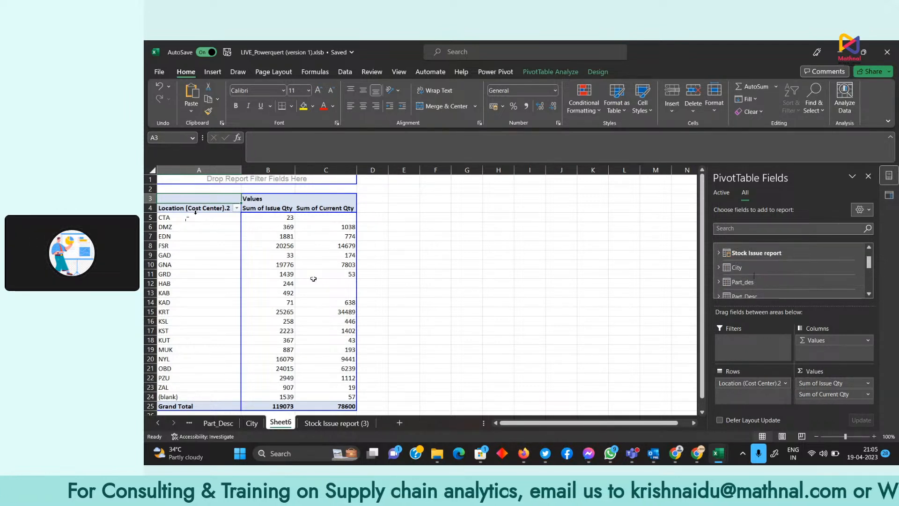
{"action": "scroll", "coordinate": [759, 278], "scroll_direction": "up", "scroll_amount": 1}
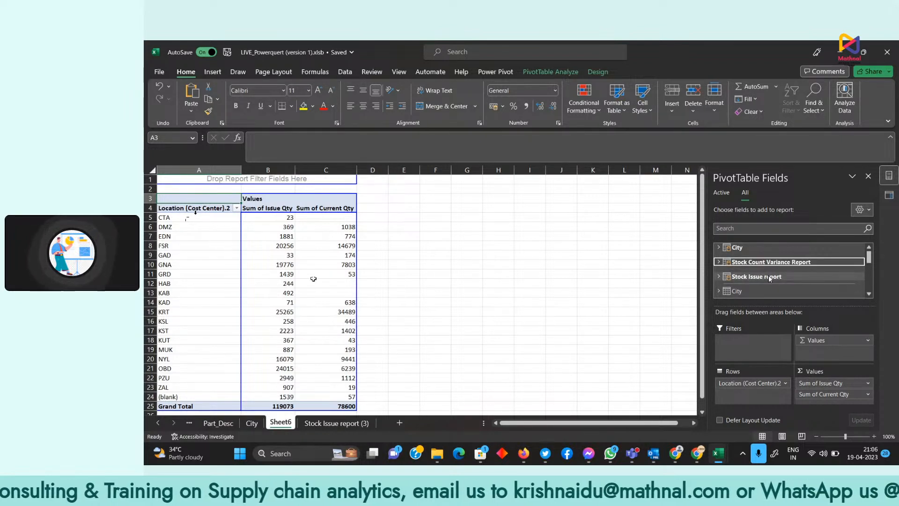
{"action": "scroll", "coordinate": [770, 279], "scroll_direction": "down", "scroll_amount": 3}
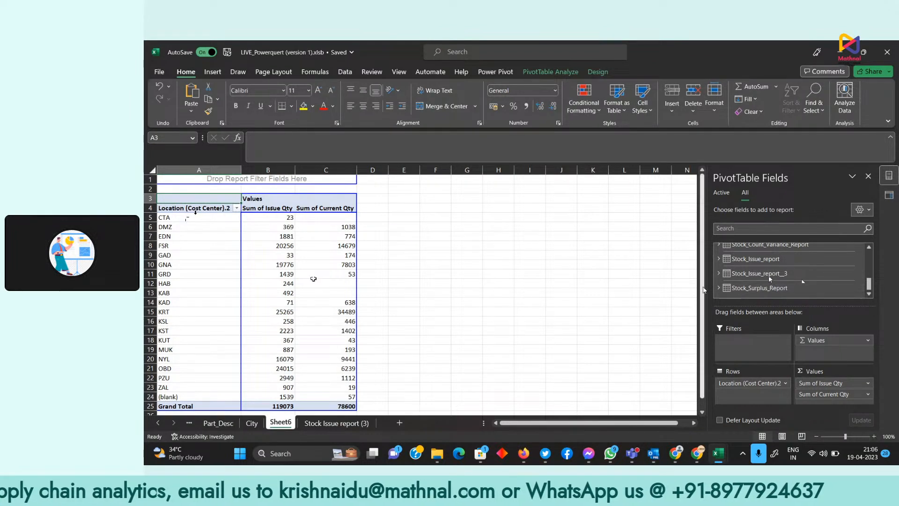
{"action": "scroll", "coordinate": [741, 286], "scroll_direction": "up", "scroll_amount": 1}
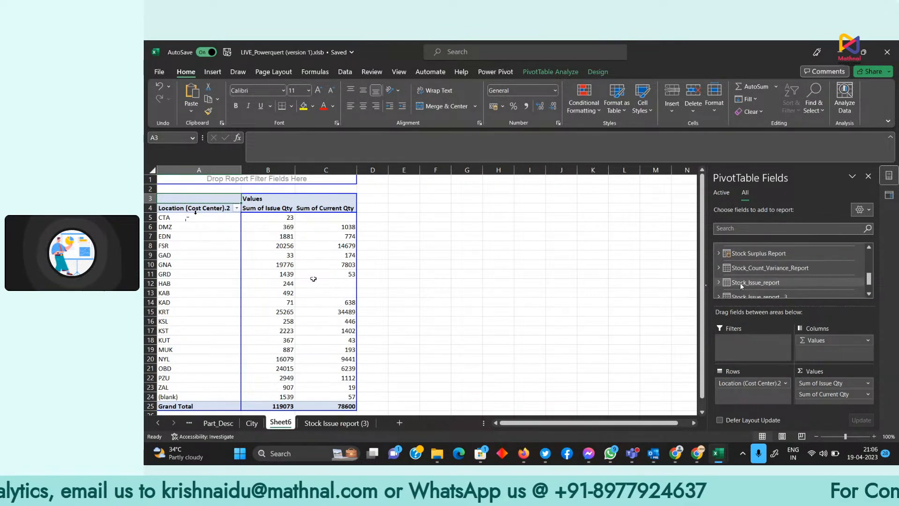
{"action": "left_click", "coordinate": [759, 253]}
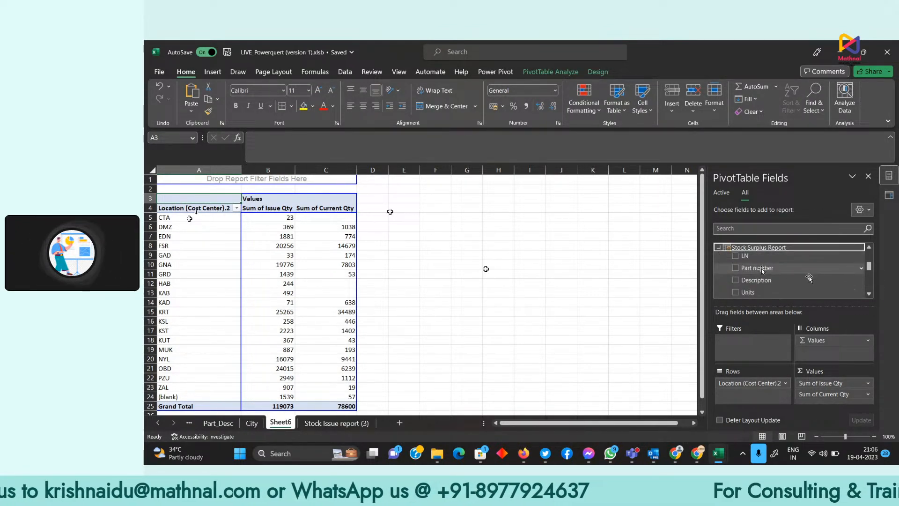
{"action": "scroll", "coordinate": [788, 286], "scroll_direction": "down", "scroll_amount": 5}
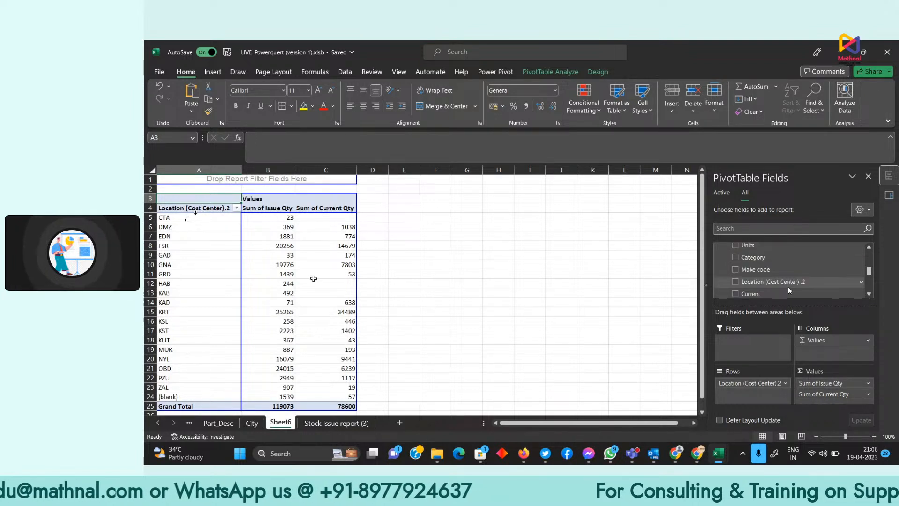
{"action": "scroll", "coordinate": [788, 287], "scroll_direction": "up", "scroll_amount": 1}
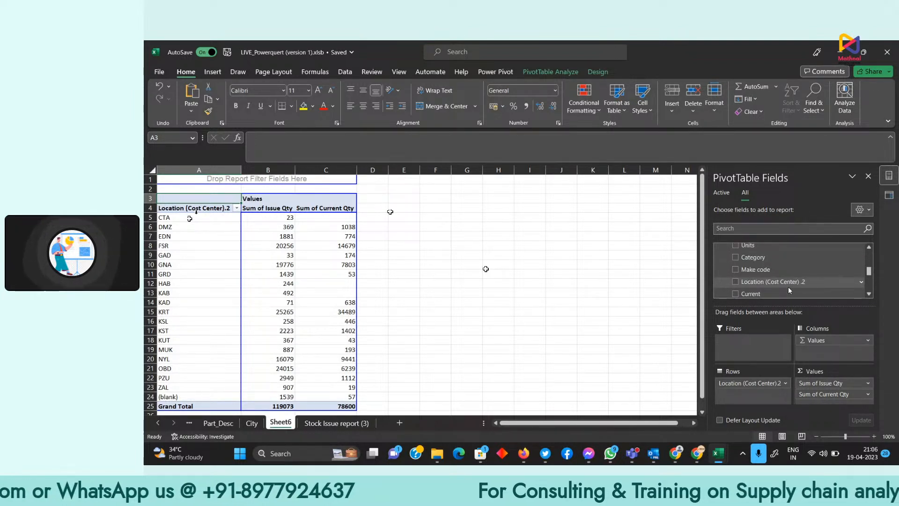
{"action": "left_click_drag", "start_coordinate": [765, 271], "coordinate": [752, 398]}
Create a relationship between Location (Cost Center).2 of the City Data Model table and Location (Cost Center) .2 of the Stock Surplus Report Data Model table.
{"action": "left_click", "coordinate": [842, 257]}
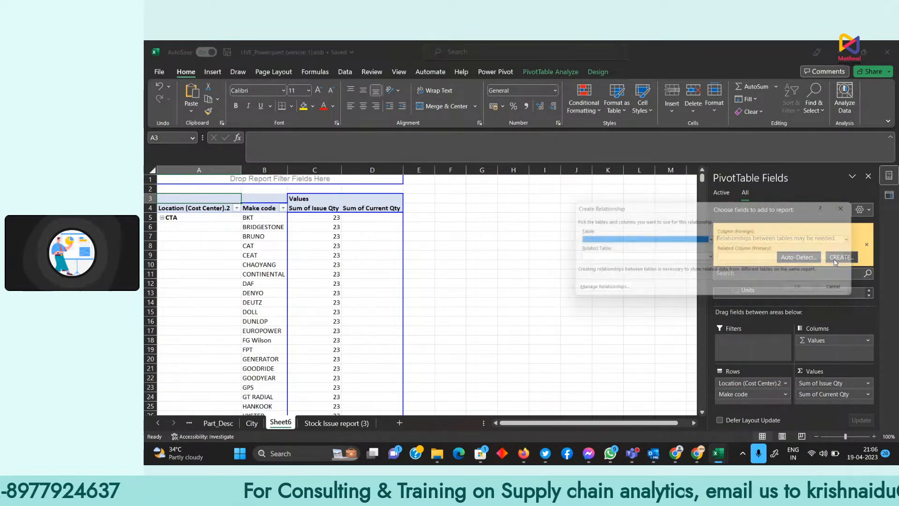
{"action": "left_click", "coordinate": [659, 243]}
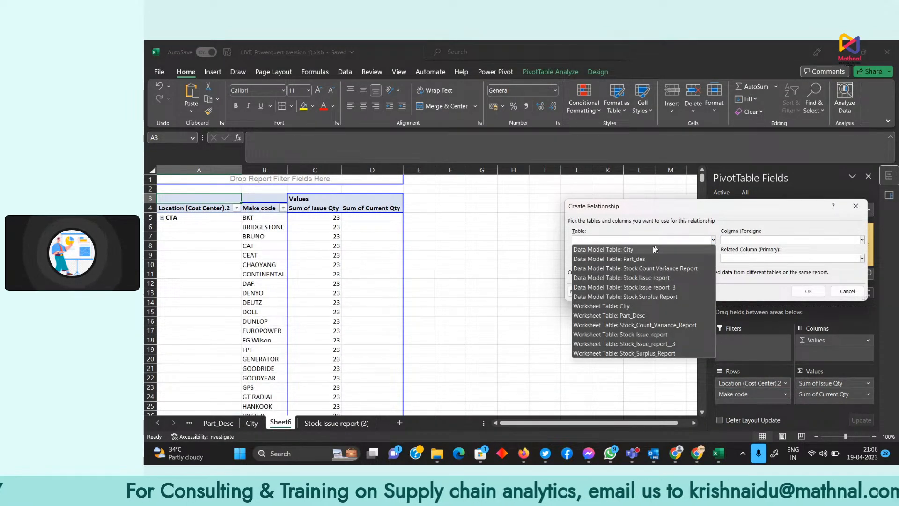
{"action": "left_click", "coordinate": [653, 246]}
{"action": "left_click", "coordinate": [751, 241]}
{"action": "left_click", "coordinate": [752, 248]}
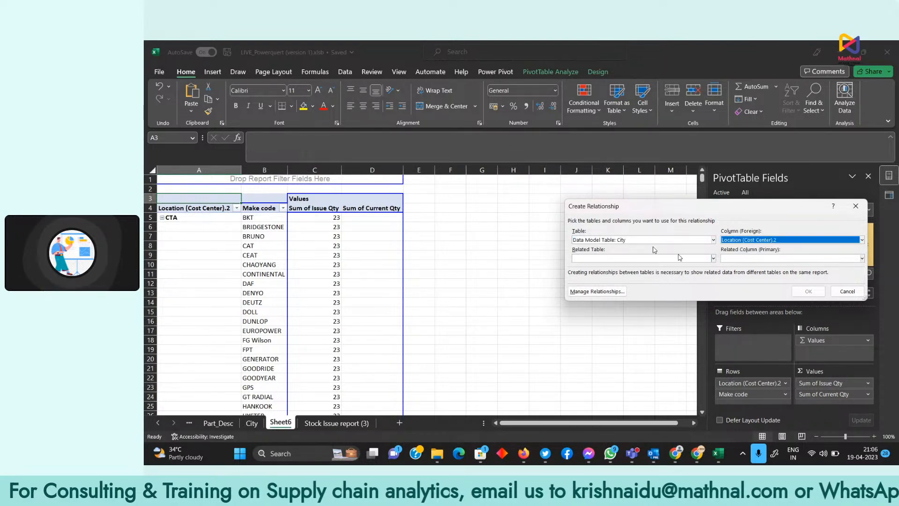
{"action": "left_click", "coordinate": [673, 259]}
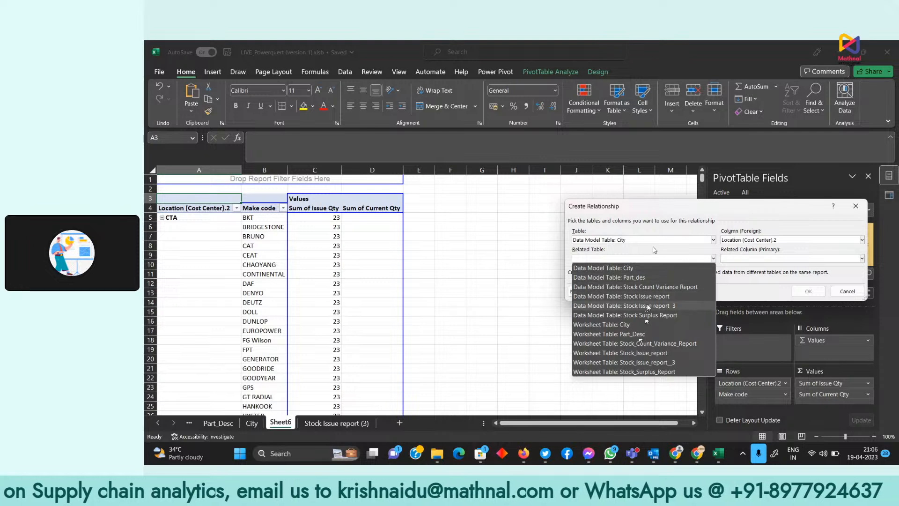
{"action": "left_click", "coordinate": [666, 316]}
{"action": "left_click", "coordinate": [739, 259]}
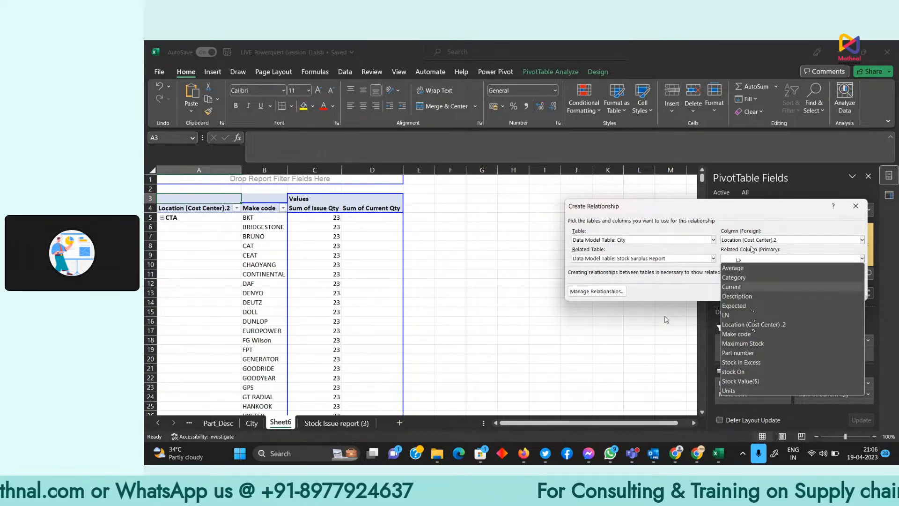
{"action": "left_click", "coordinate": [765, 326]}
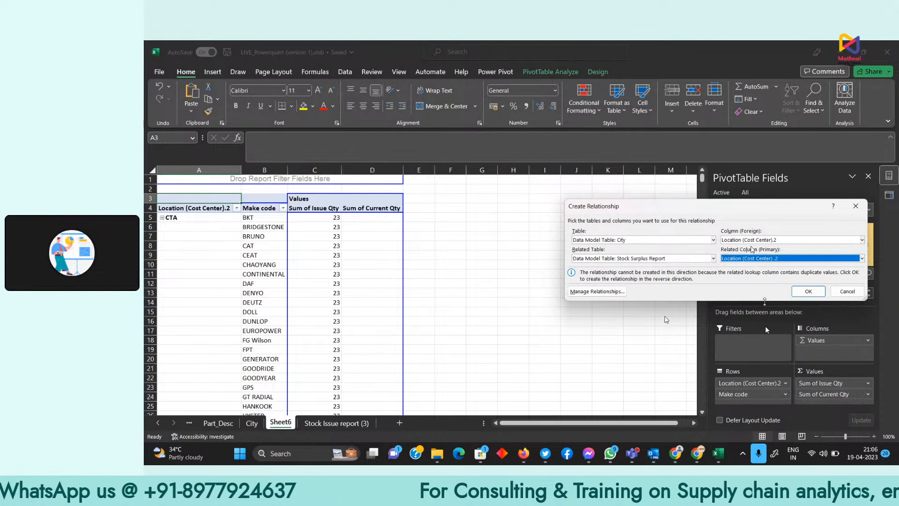
{"action": "left_click", "coordinate": [810, 291]}
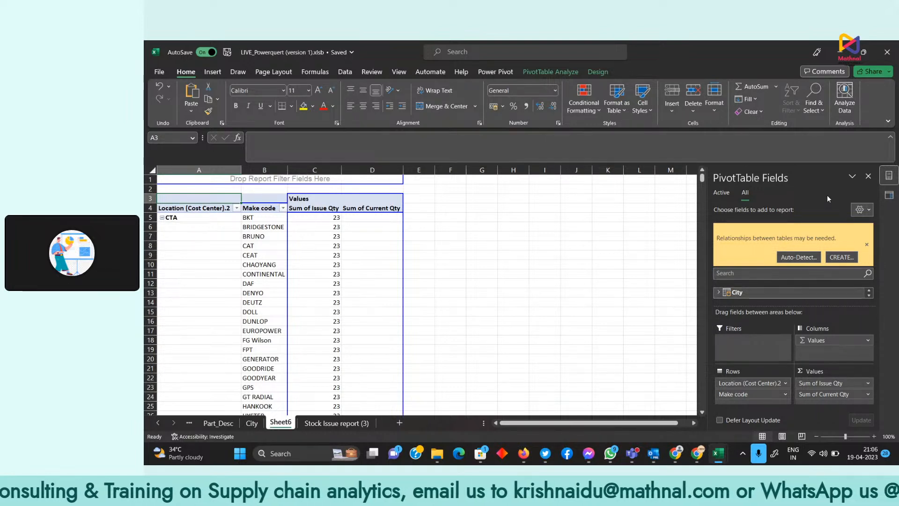
Examine the issue and current quantities listed per make code under the first locations of the PivotTable.
{"action": "scroll", "coordinate": [241, 236], "scroll_direction": "down", "scroll_amount": 2}
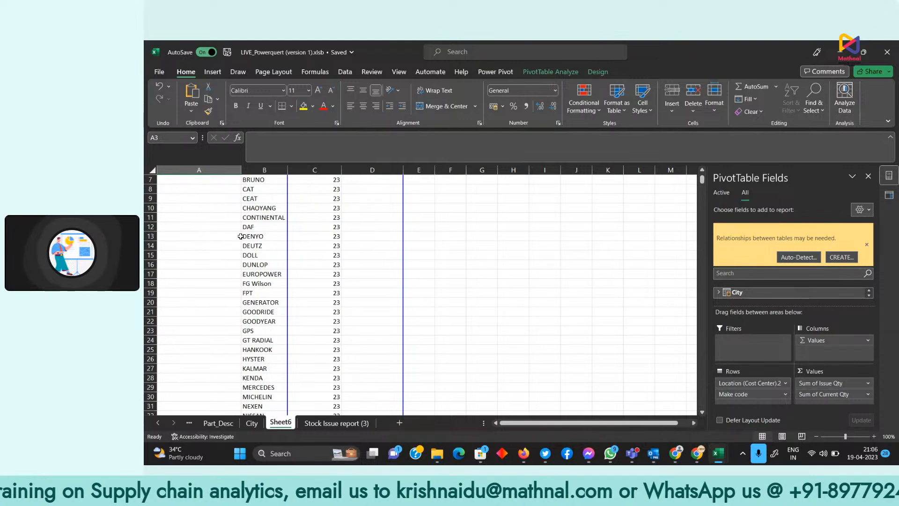
{"action": "scroll", "coordinate": [249, 239], "scroll_direction": "up", "scroll_amount": 2}
{"action": "scroll", "coordinate": [253, 234], "scroll_direction": "down", "scroll_amount": 3}
{"action": "scroll", "coordinate": [262, 225], "scroll_direction": "up", "scroll_amount": 3}
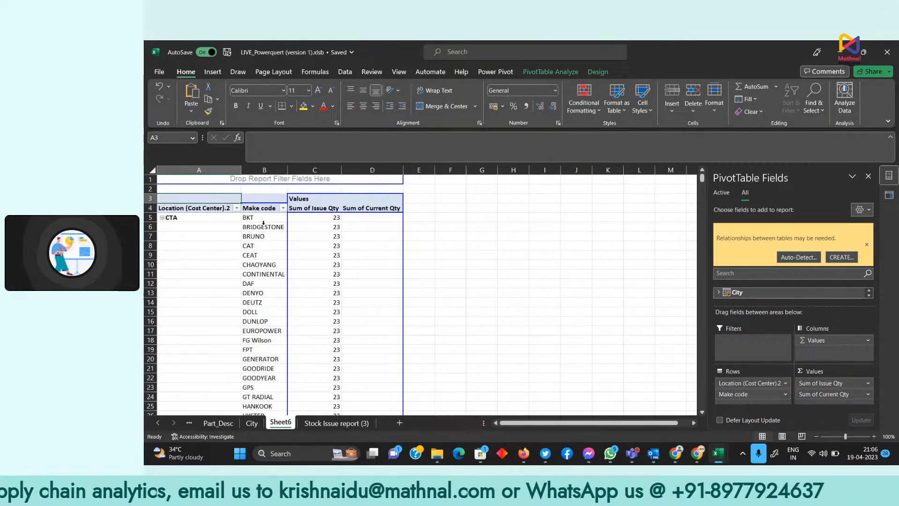
{"action": "scroll", "coordinate": [263, 223], "scroll_direction": "down", "scroll_amount": 17}
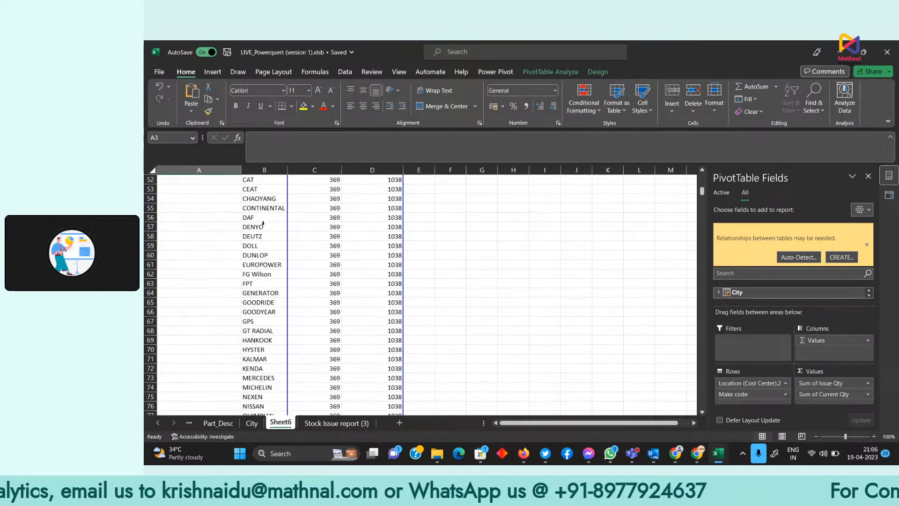
{"action": "scroll", "coordinate": [349, 248], "scroll_direction": "up", "scroll_amount": 11}
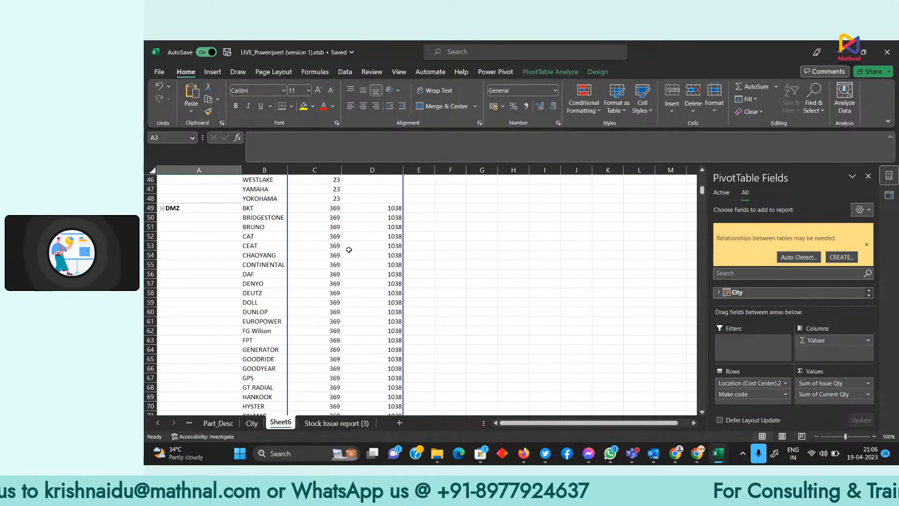
{"action": "scroll", "coordinate": [350, 246], "scroll_direction": "up", "scroll_amount": 6}
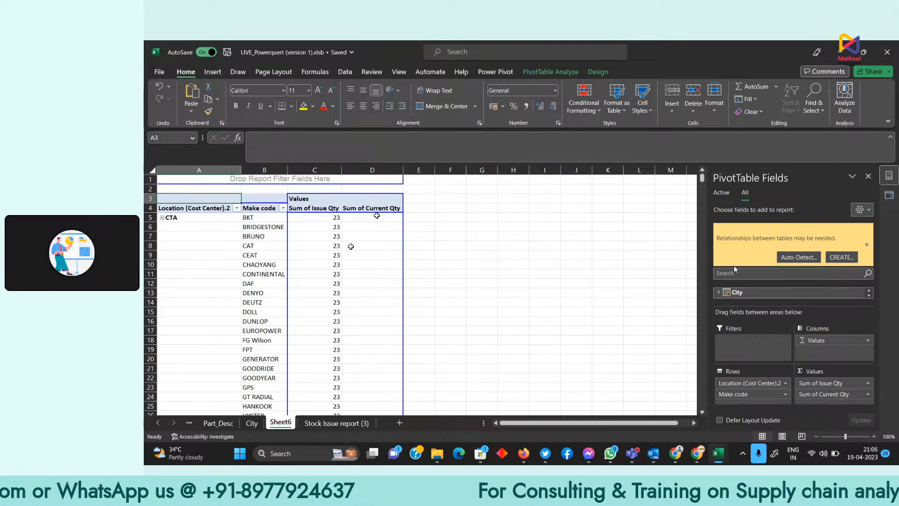
{"action": "left_click", "coordinate": [832, 257]}
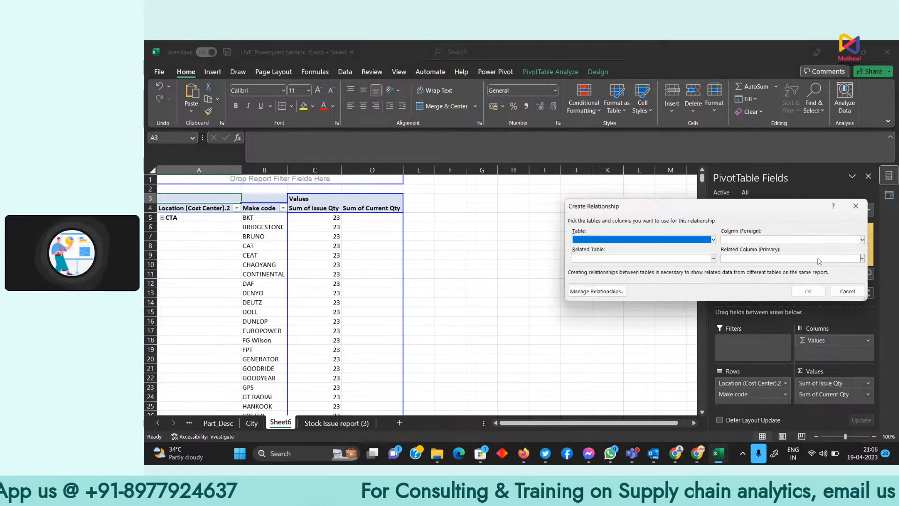
{"action": "left_click", "coordinate": [647, 240]}
{"action": "left_click", "coordinate": [646, 250]}
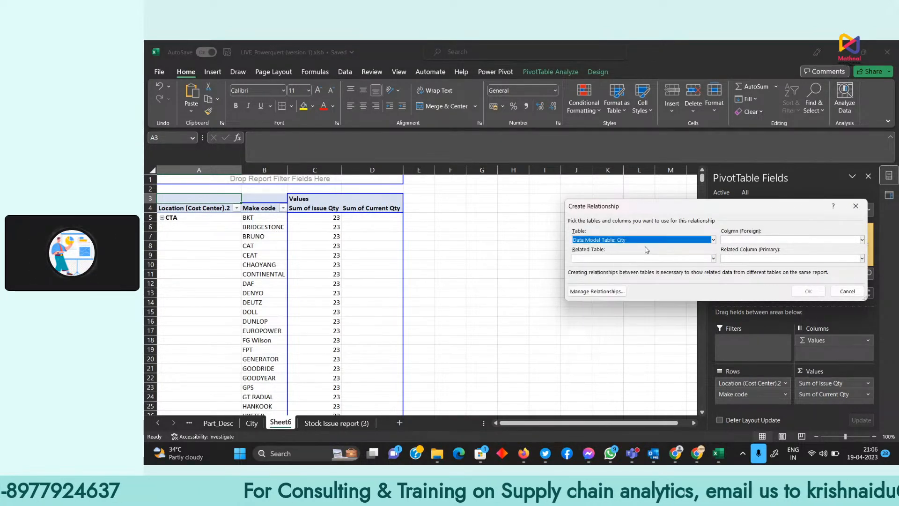
{"action": "left_click", "coordinate": [792, 239]}
{"action": "left_click", "coordinate": [792, 250]}
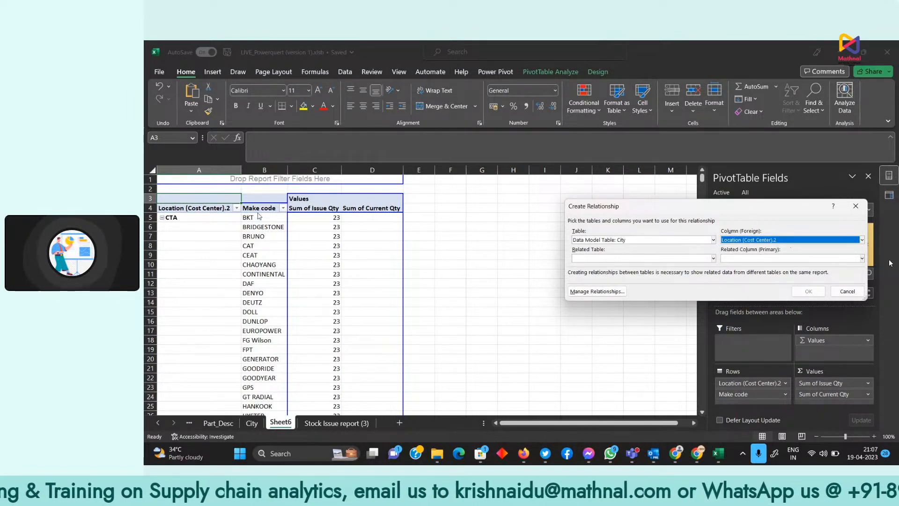
{"action": "left_click", "coordinate": [848, 291]}
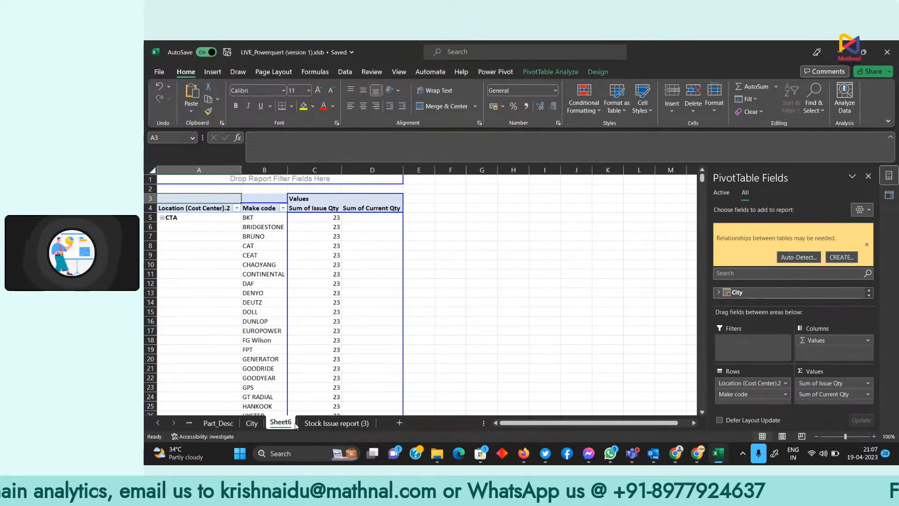
Review the Stock Issue report (3) query's columns in the Power Query Editor, then close and load it.
{"action": "left_click", "coordinate": [321, 423]}
{"action": "left_click", "coordinate": [578, 72]}
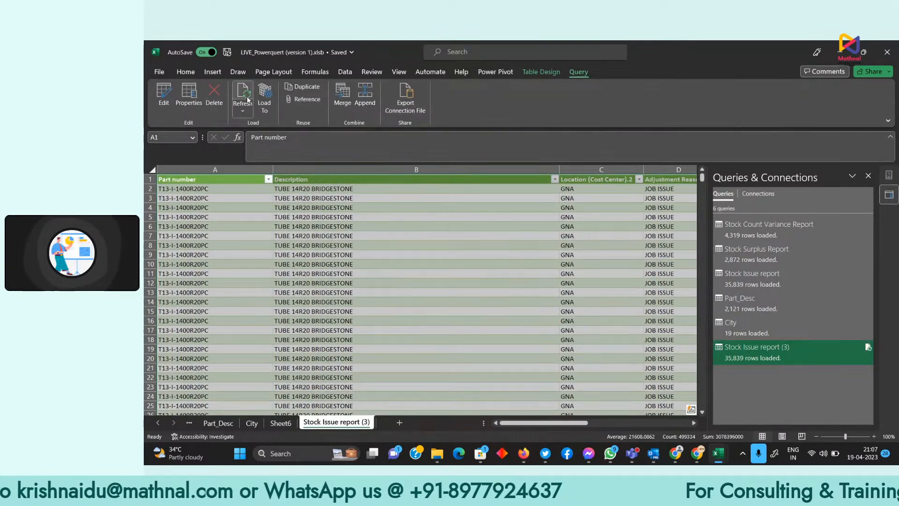
{"action": "left_click", "coordinate": [164, 96]}
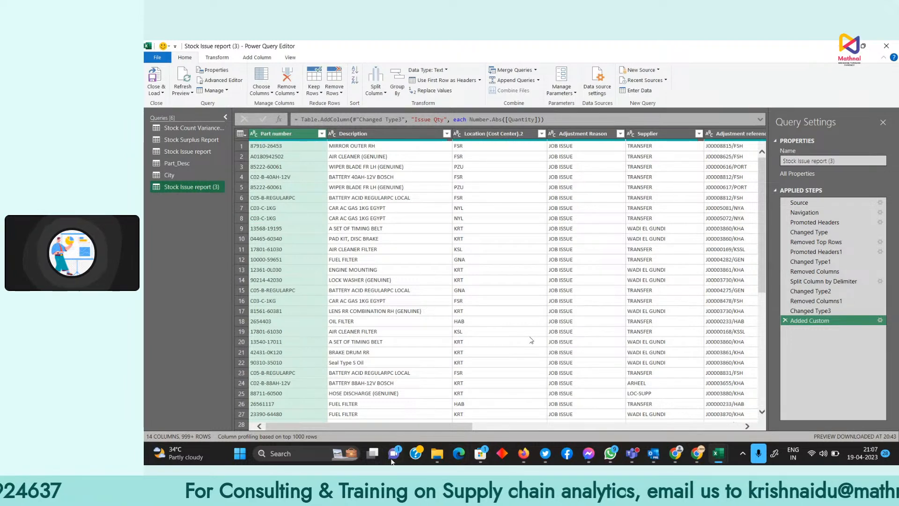
{"action": "mouse_move", "coordinate": [443, 426]}
{"action": "left_mouse_down"}
{"action": "mouse_move", "coordinate": [722, 422]}
{"action": "mouse_move", "coordinate": [443, 422]}
{"action": "left_mouse_up"}
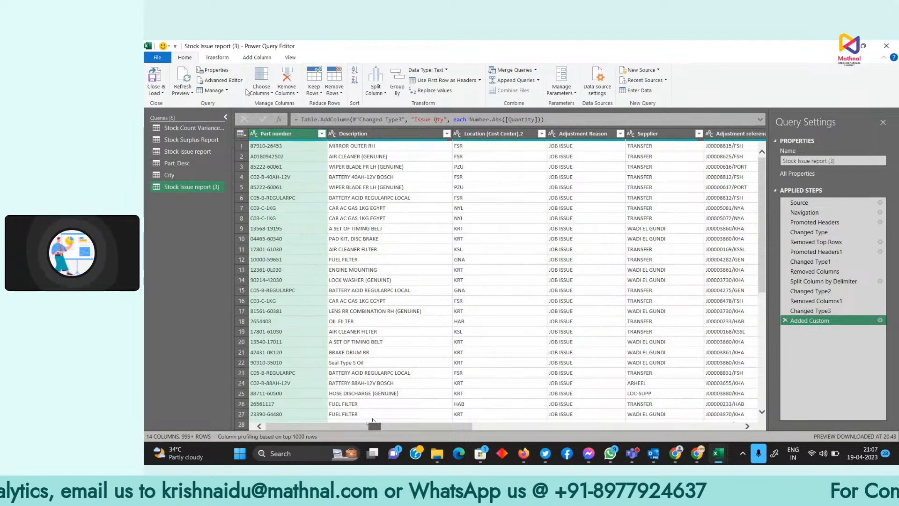
{"action": "left_click", "coordinate": [157, 91]}
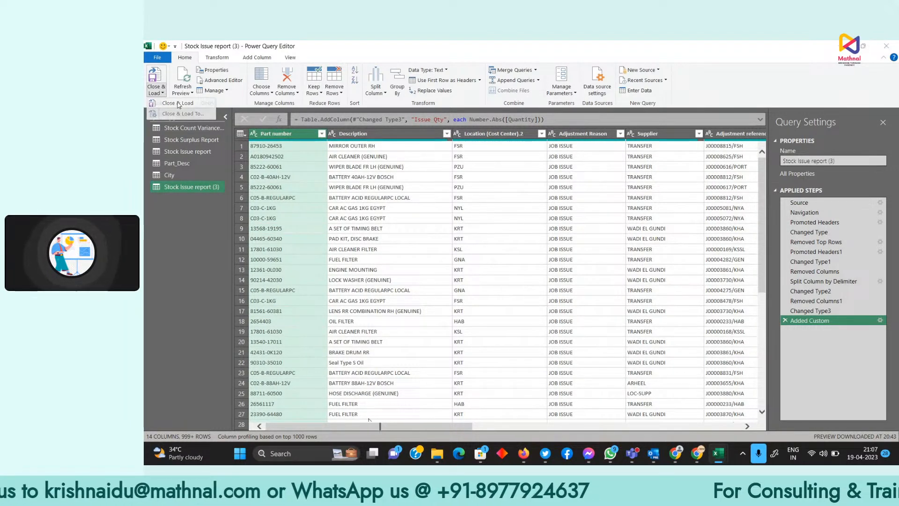
{"action": "left_click", "coordinate": [178, 104]}
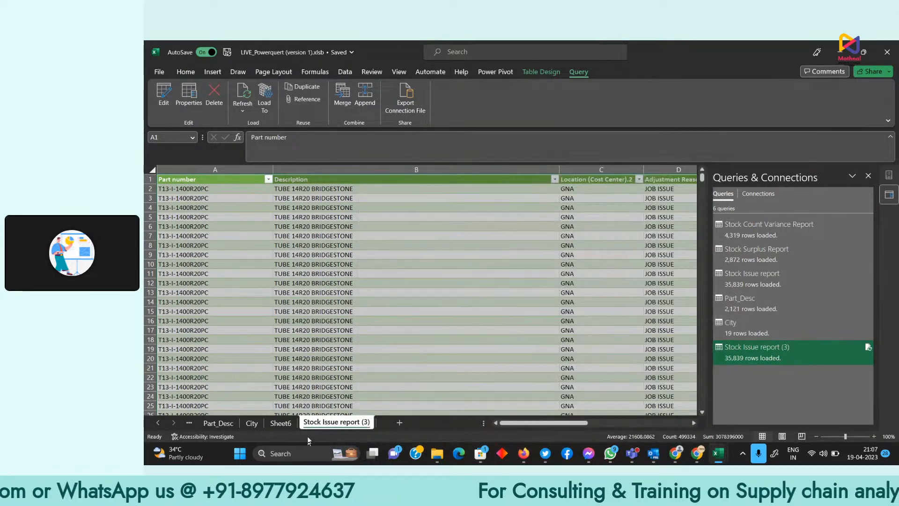
Remove Make code from the rows of the Sheet6 PivotTable.
{"action": "left_click", "coordinate": [288, 423]}
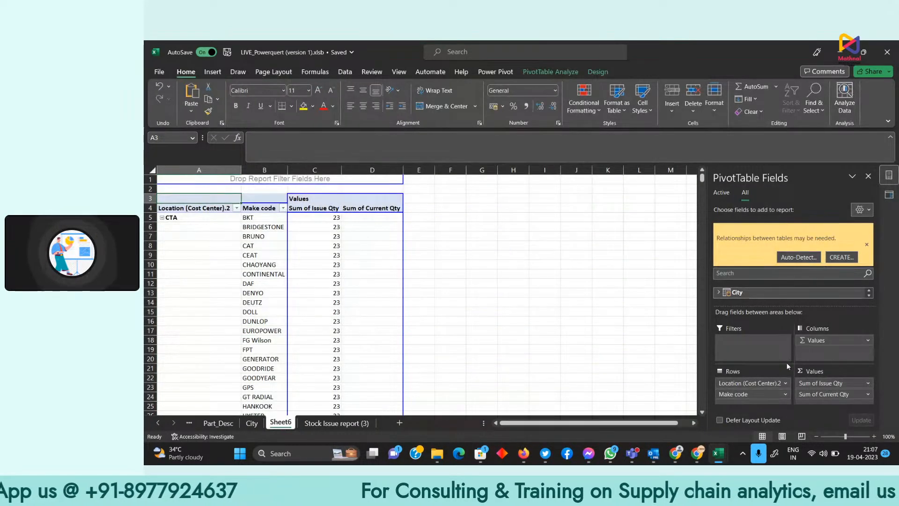
{"action": "left_click_drag", "start_coordinate": [763, 397], "coordinate": [783, 347]}
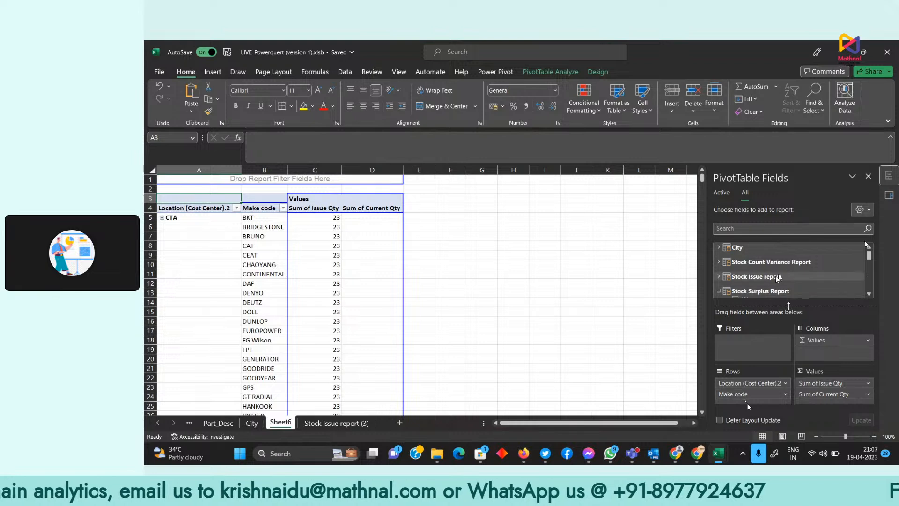
{"action": "left_click_drag", "start_coordinate": [742, 394], "coordinate": [748, 286]}
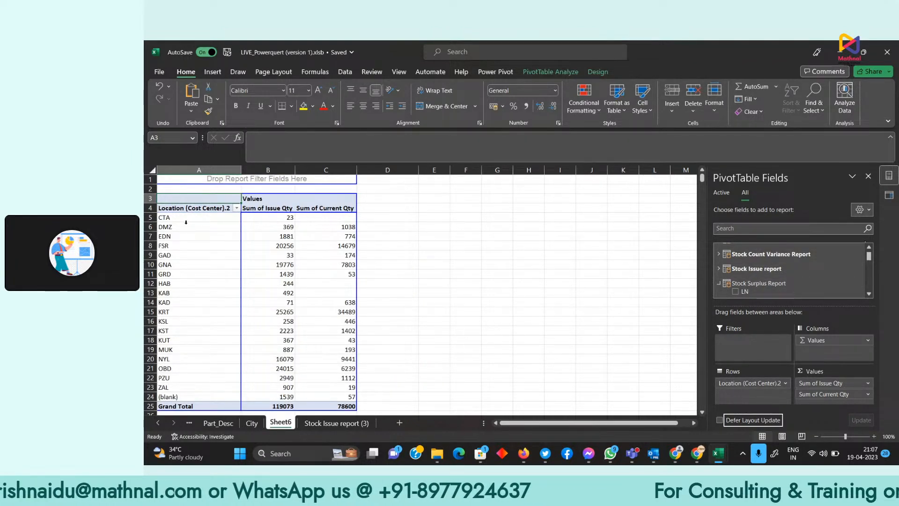
Add Maximum Stock and Stock in Excess from the Stock Surplus Report table to the PivotTable values.
{"action": "left_click", "coordinate": [220, 217]}
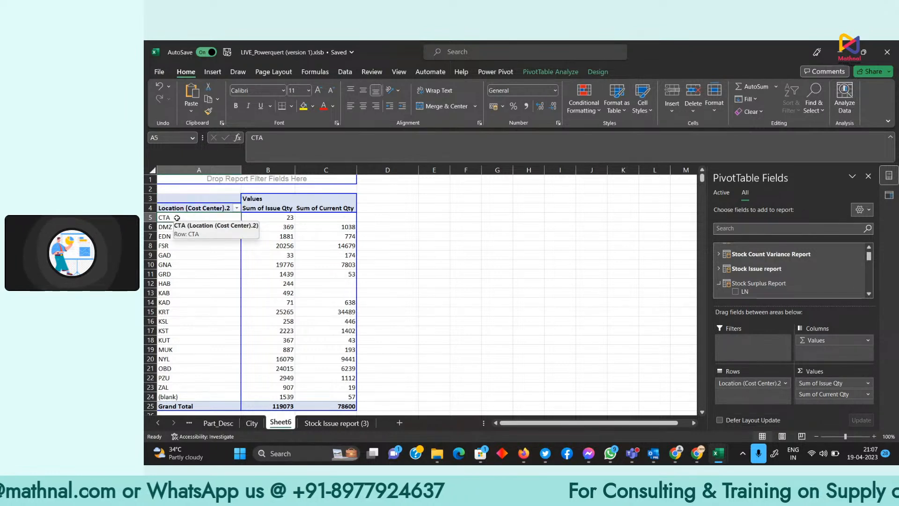
{"action": "left_click", "coordinate": [286, 217]}
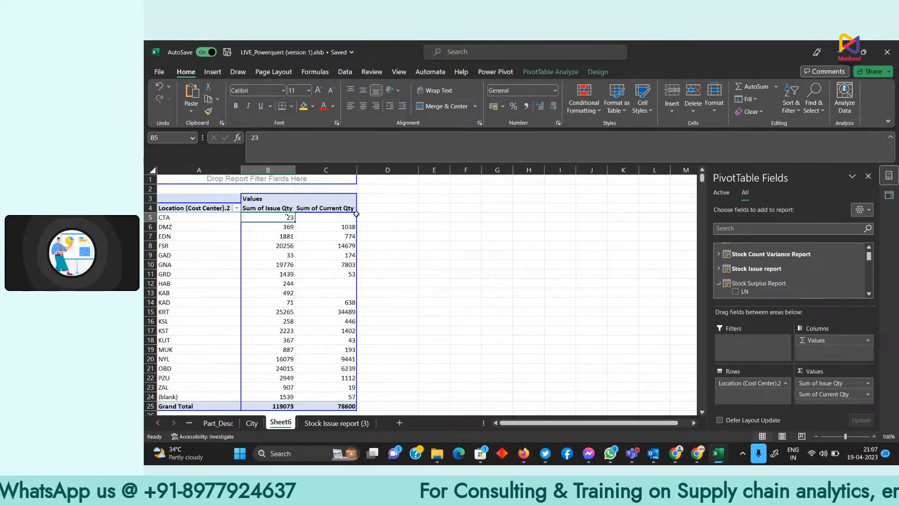
{"action": "left_click", "coordinate": [340, 217]}
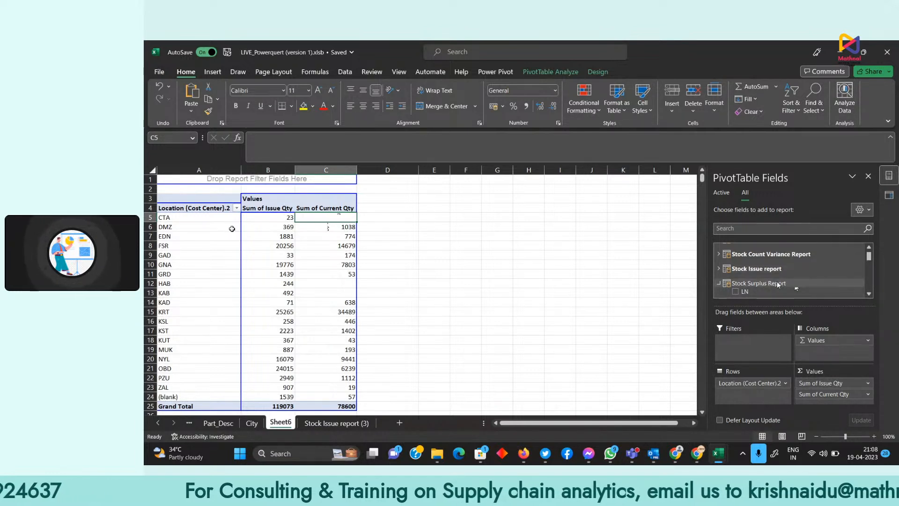
{"action": "scroll", "coordinate": [768, 283], "scroll_direction": "down", "scroll_amount": 1}
{"action": "scroll", "coordinate": [775, 284], "scroll_direction": "down", "scroll_amount": 2}
{"action": "scroll", "coordinate": [774, 284], "scroll_direction": "down", "scroll_amount": 2}
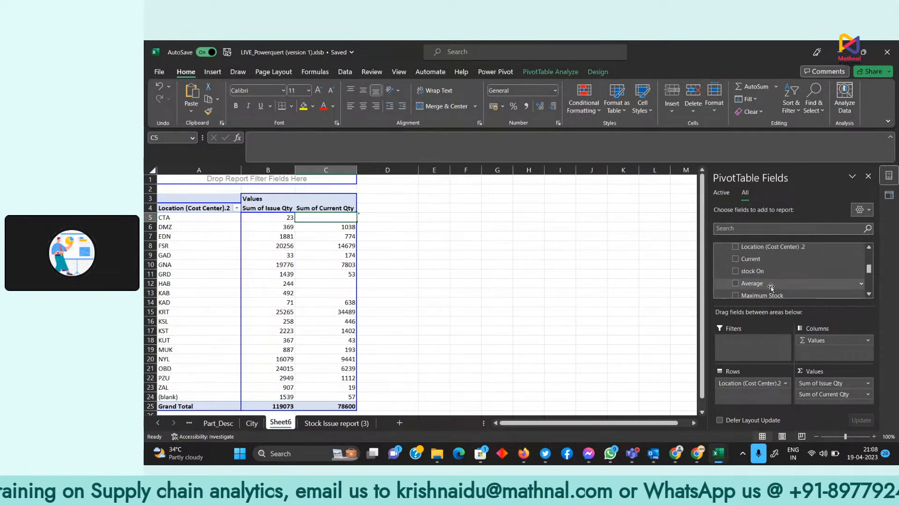
{"action": "scroll", "coordinate": [772, 286], "scroll_direction": "down", "scroll_amount": 1}
{"action": "left_click_drag", "start_coordinate": [769, 273], "coordinate": [820, 405]}
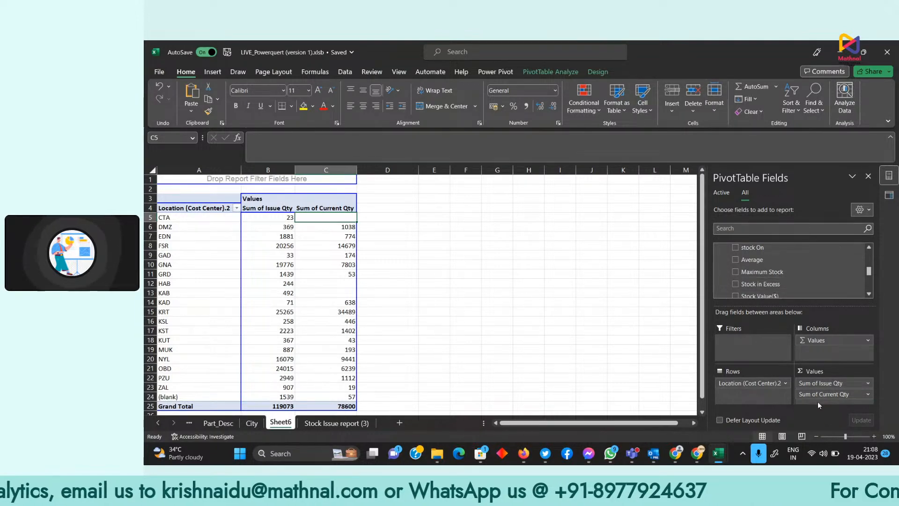
{"action": "left_click_drag", "start_coordinate": [770, 287], "coordinate": [821, 403]}
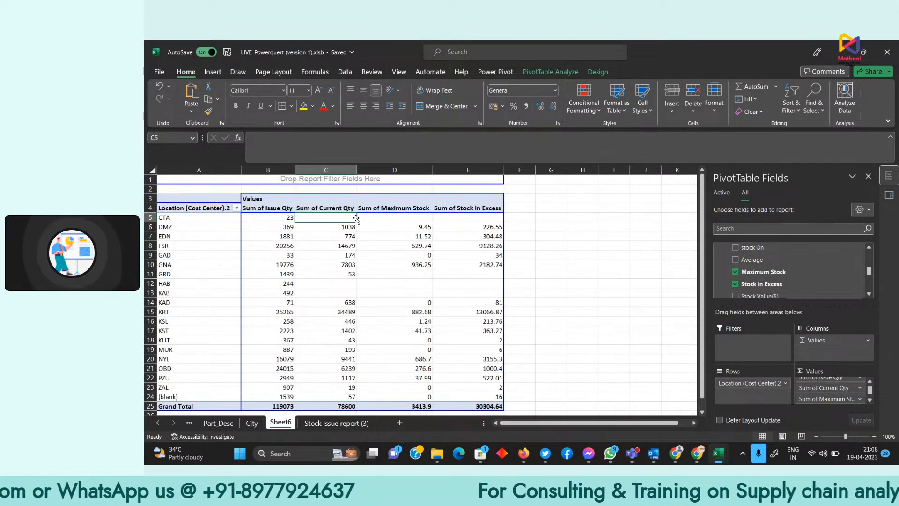
Rename the PivotTable worksheet Sheet6 as Main_Report.
{"action": "mouse_move", "coordinate": [320, 236]}
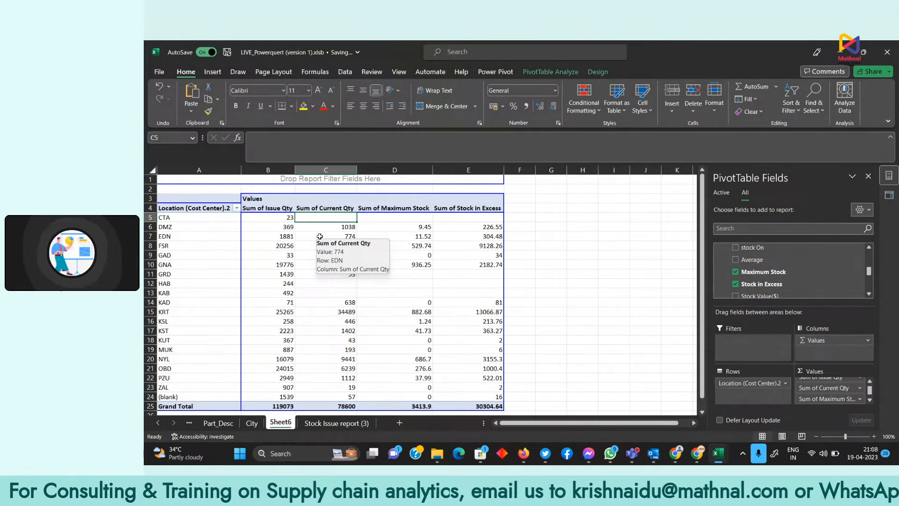
{"action": "right_click", "coordinate": [281, 422]}
{"action": "left_click", "coordinate": [332, 296]}
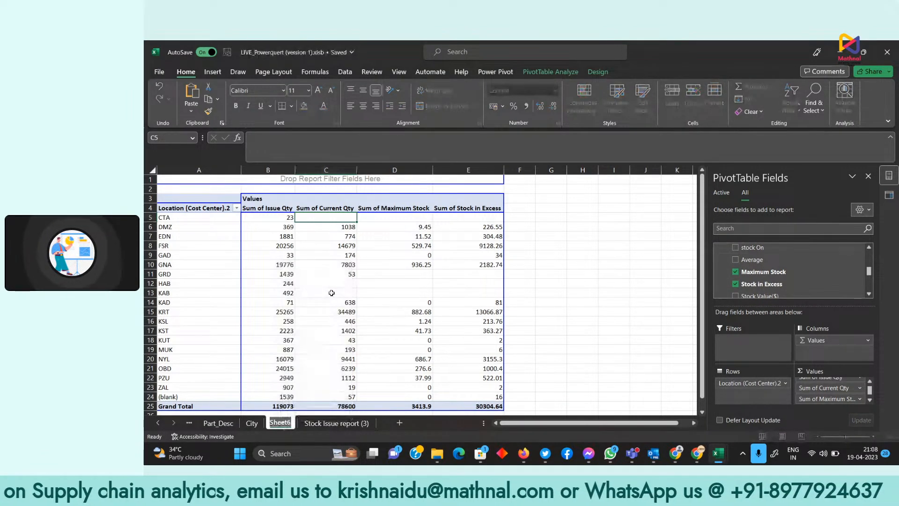
{"action": "type", "text": "Main_Report"}
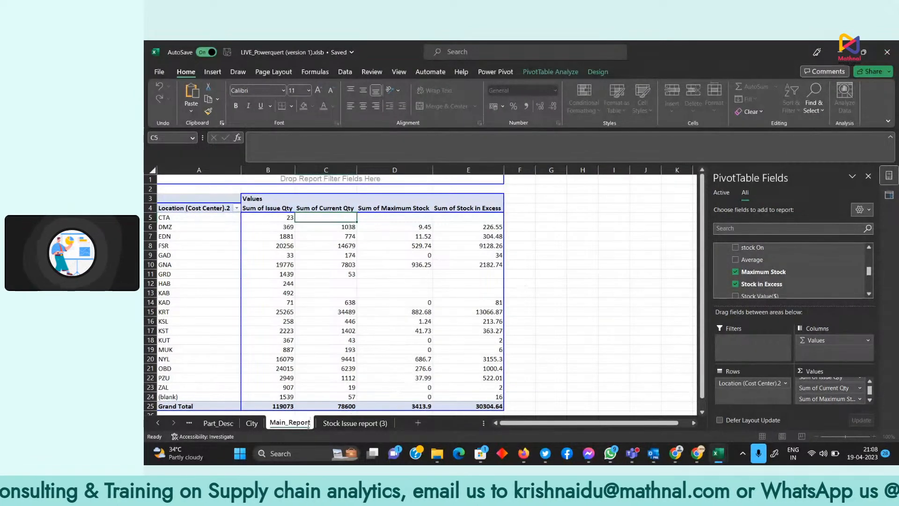
{"action": "left_click", "coordinate": [557, 283]}
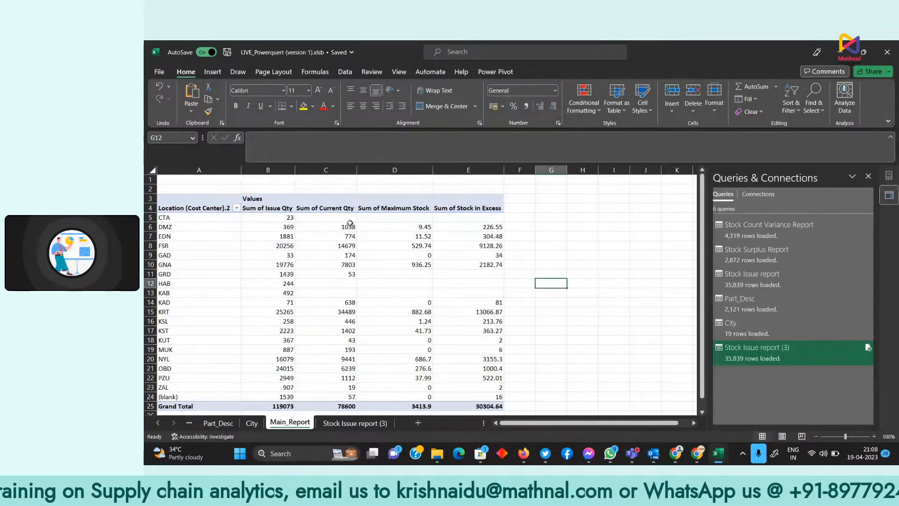
{"action": "scroll", "coordinate": [348, 219], "scroll_direction": "down", "scroll_amount": 6}
{"action": "scroll", "coordinate": [349, 216], "scroll_direction": "up", "scroll_amount": 6}
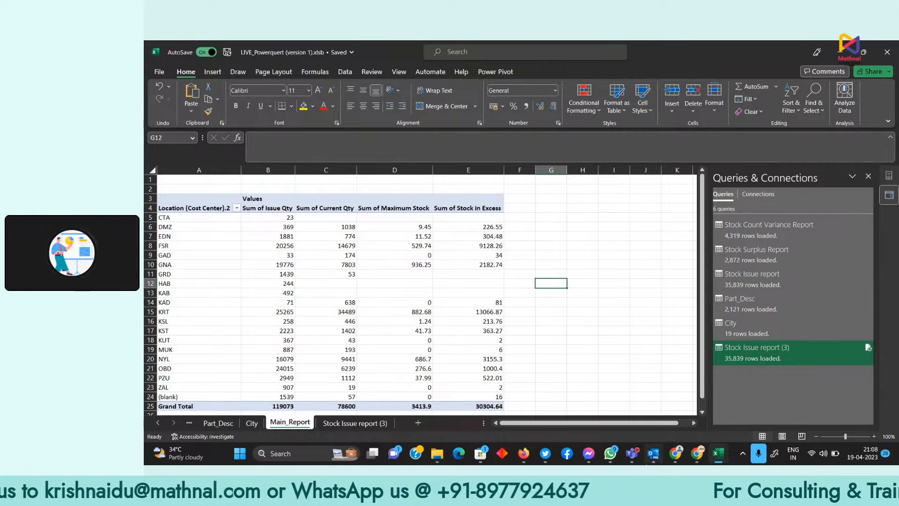
Launch Power BI Desktop and start a new data import from an Excel workbook.
{"action": "left_click", "coordinate": [297, 457]}
{"action": "type", "text": "pow"}
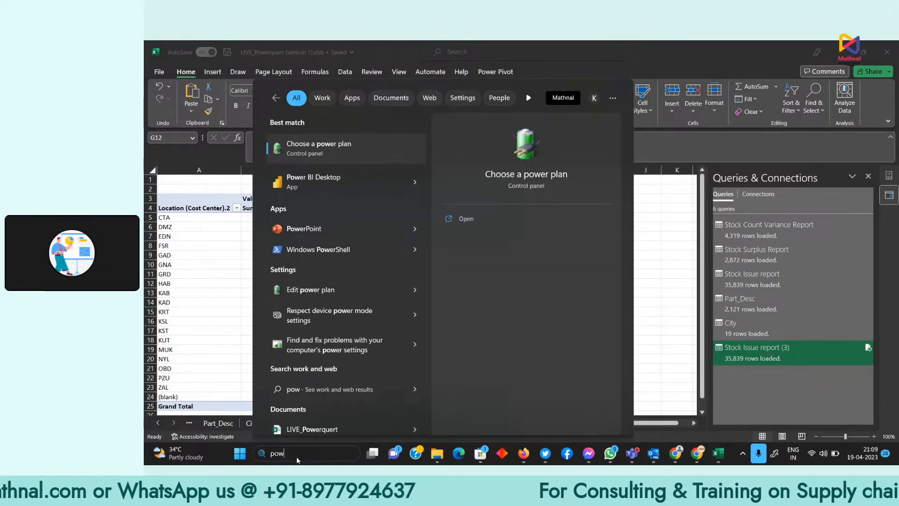
{"action": "left_click", "coordinate": [343, 194]}
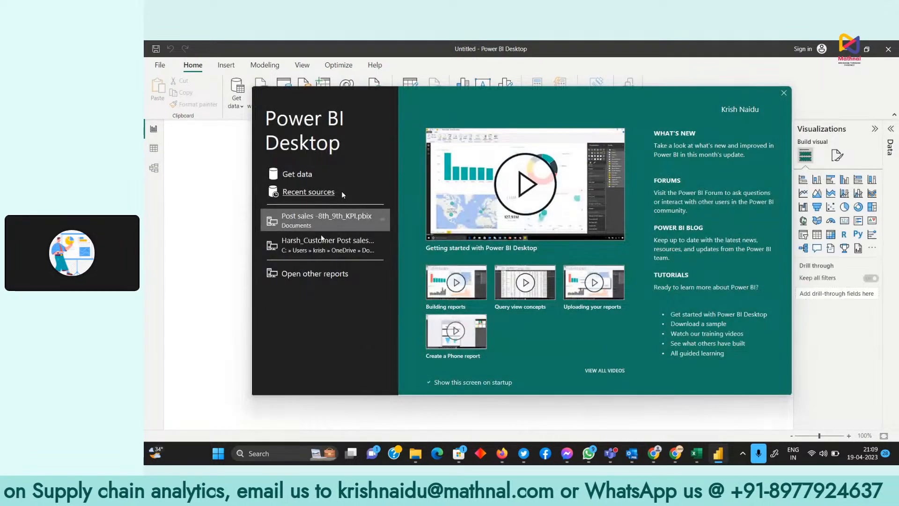
{"action": "left_click", "coordinate": [311, 175]}
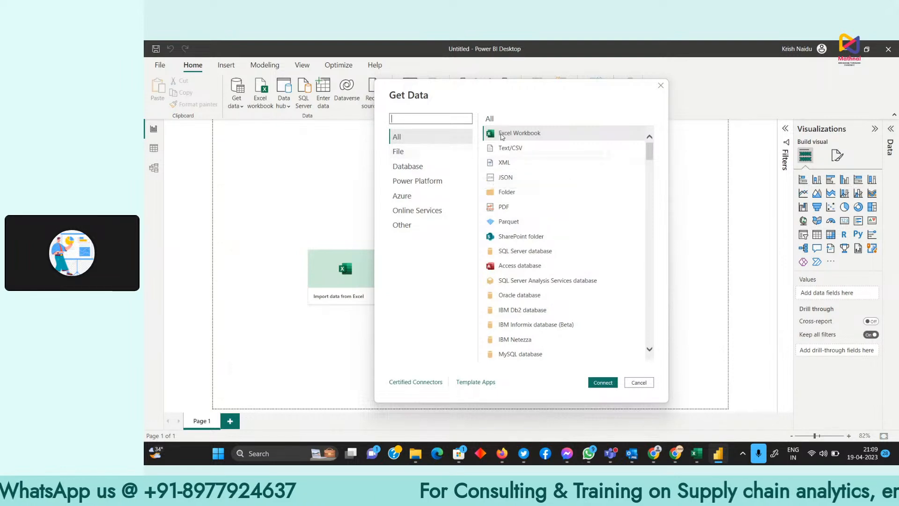
{"action": "left_click", "coordinate": [523, 134]}
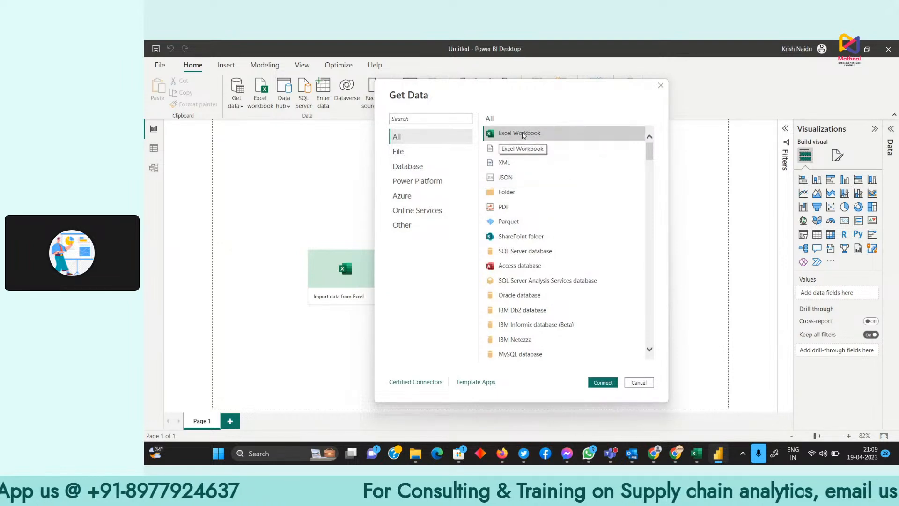
{"action": "left_click", "coordinate": [601, 382]}
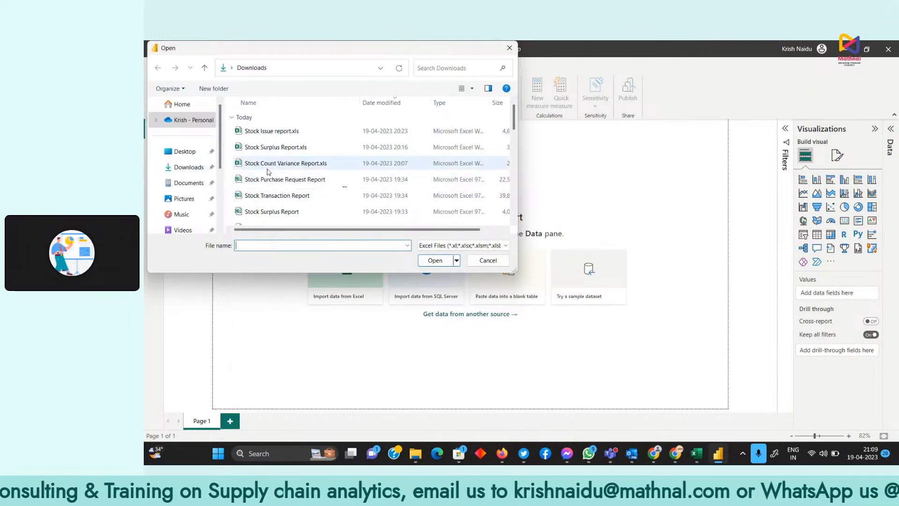
Try to open LIVE_Powerquert (version 1).xlsb from the personal OneDrive's Documents folder as the data source.
{"action": "left_click", "coordinate": [196, 121]}
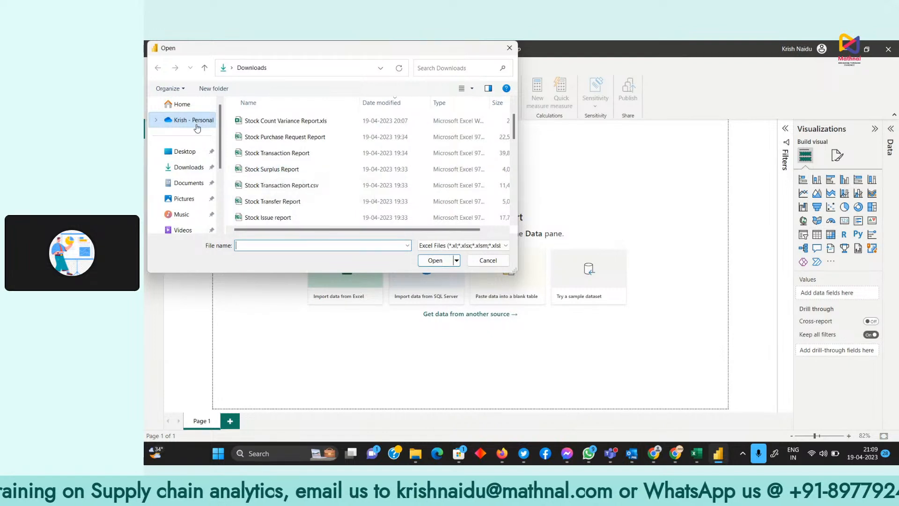
{"action": "left_click", "coordinate": [277, 135]}
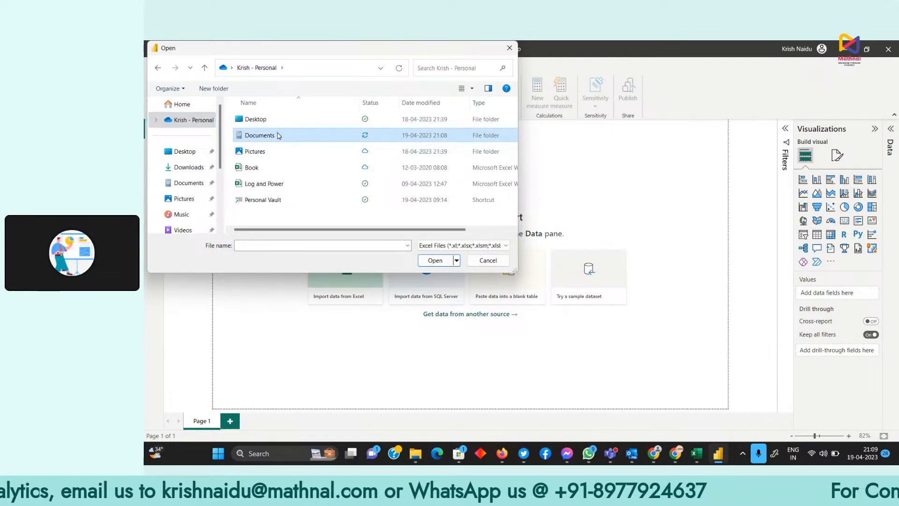
{"action": "double_click", "coordinate": [278, 136]}
{"action": "left_click", "coordinate": [313, 120]}
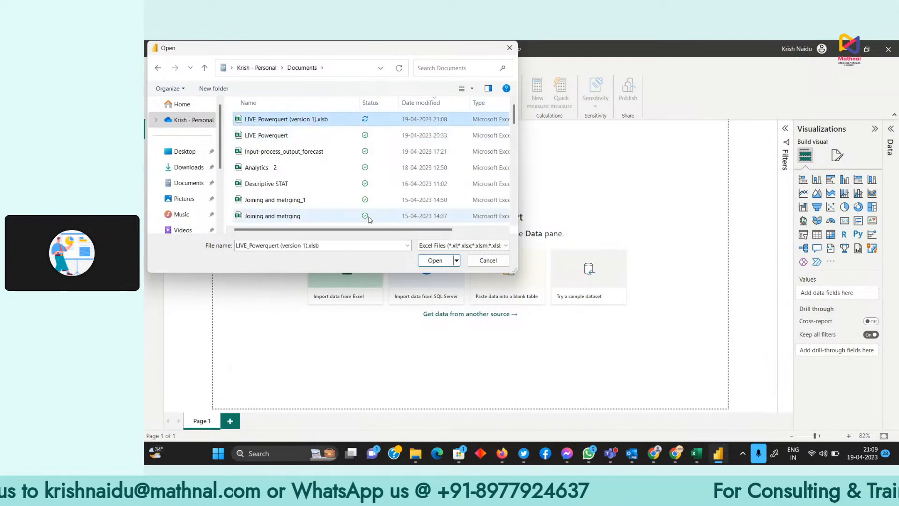
{"action": "left_click", "coordinate": [433, 260]}
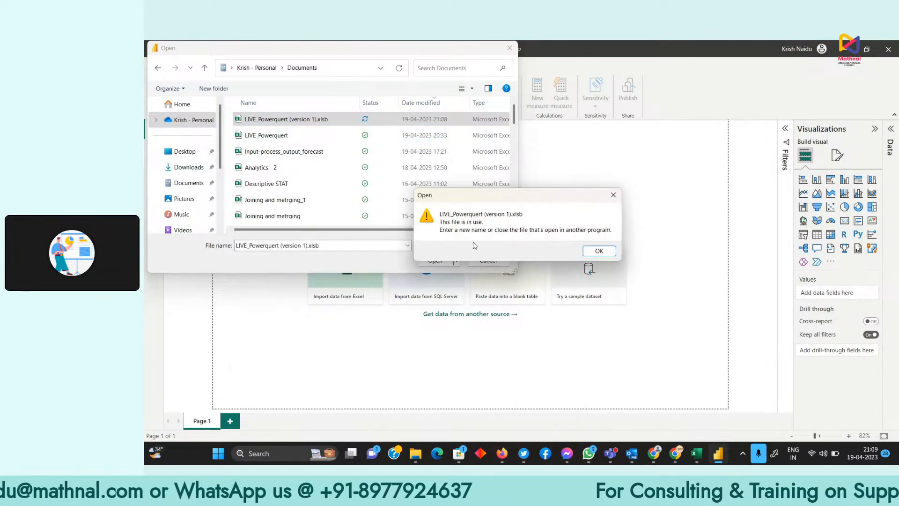
{"action": "left_click", "coordinate": [599, 250]}
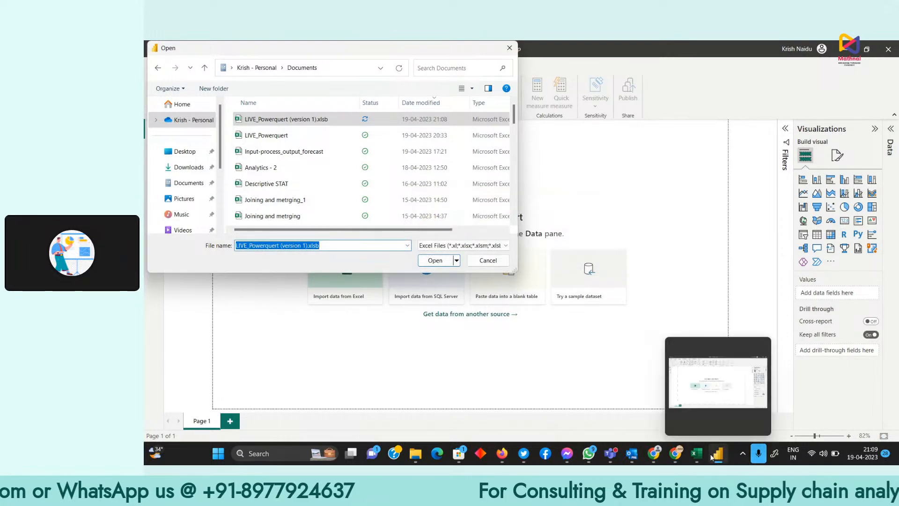
Switch to Excel to close the LIVE_Powerquert (version 1) workbook, then return to Power BI Desktop and open it as the data source.
{"action": "left_click", "coordinate": [695, 455]}
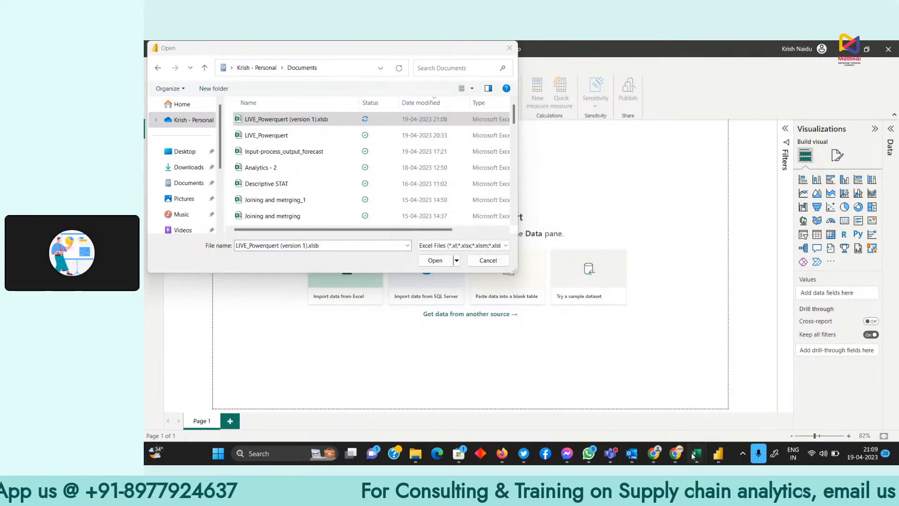
{"action": "mouse_move", "coordinate": [693, 455]}
{"action": "left_click", "coordinate": [734, 398]}
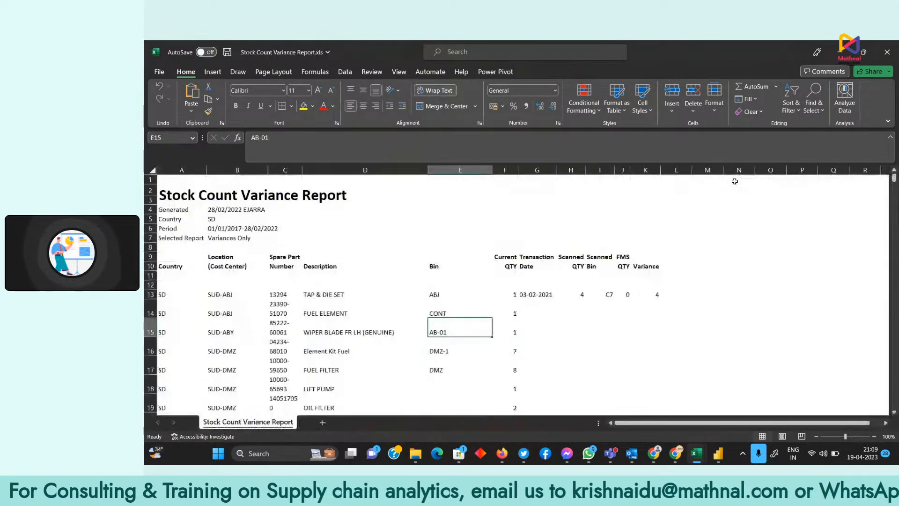
{"action": "left_click", "coordinate": [727, 448]}
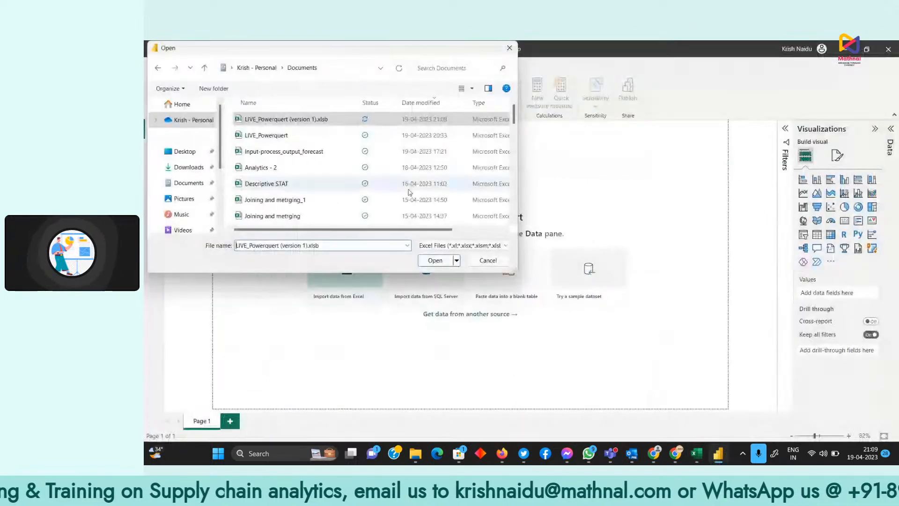
{"action": "left_click", "coordinate": [440, 261]}
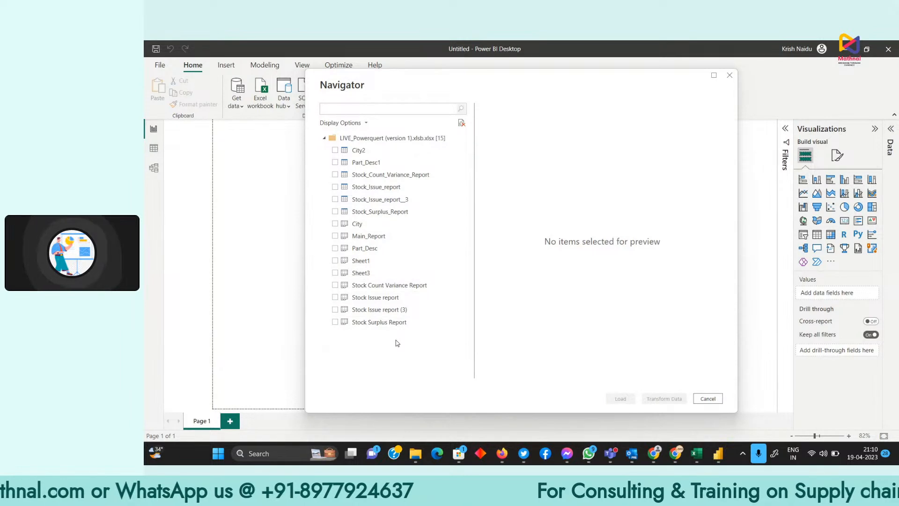
Bring the Main_Report sheet into the Power Query Editor for transformation and promote its first row to headers.
{"action": "left_click", "coordinate": [335, 237]}
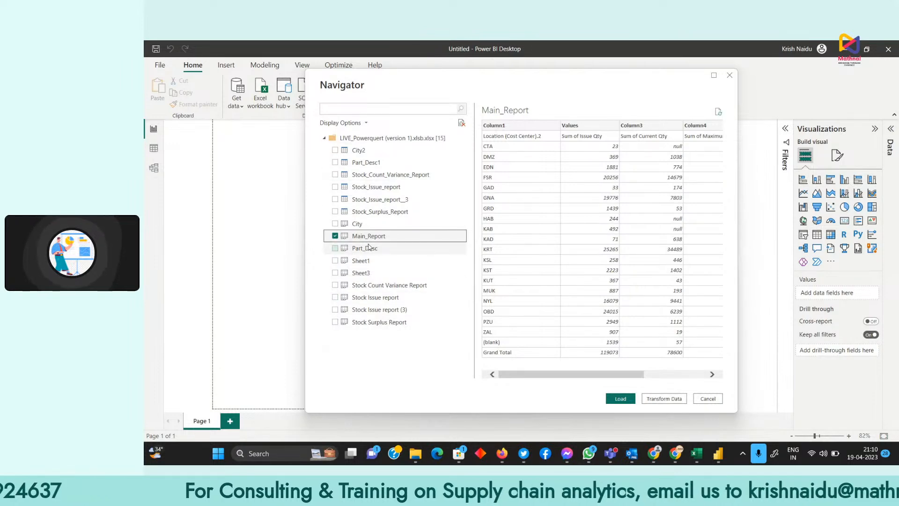
{"action": "left_click", "coordinate": [661, 399]}
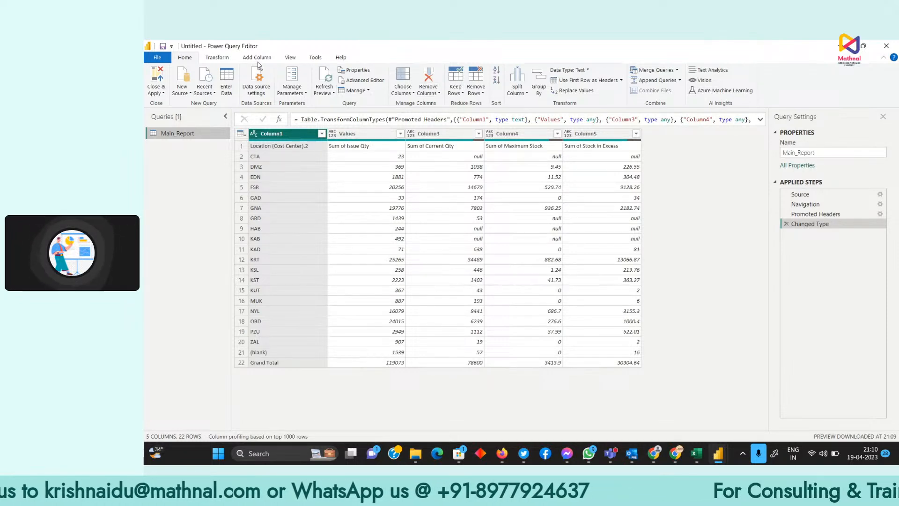
{"action": "left_click", "coordinate": [229, 60]}
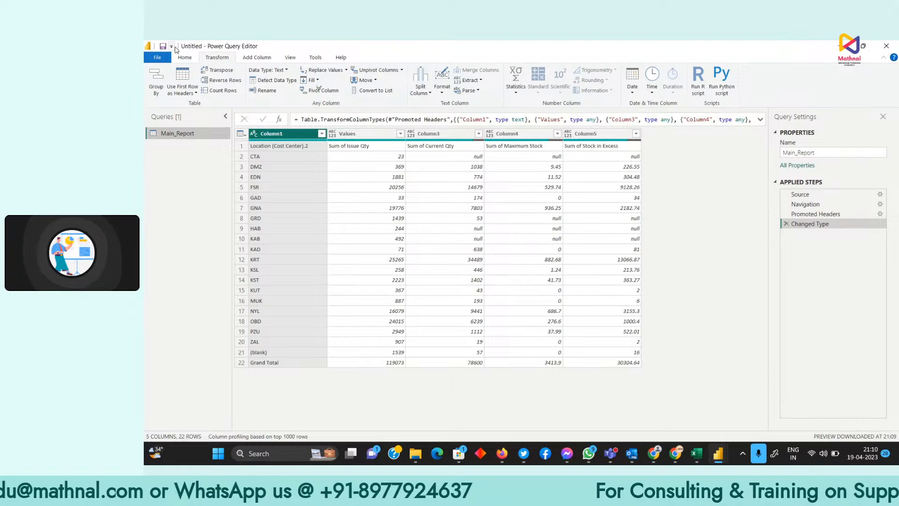
{"action": "left_click", "coordinate": [186, 59]}
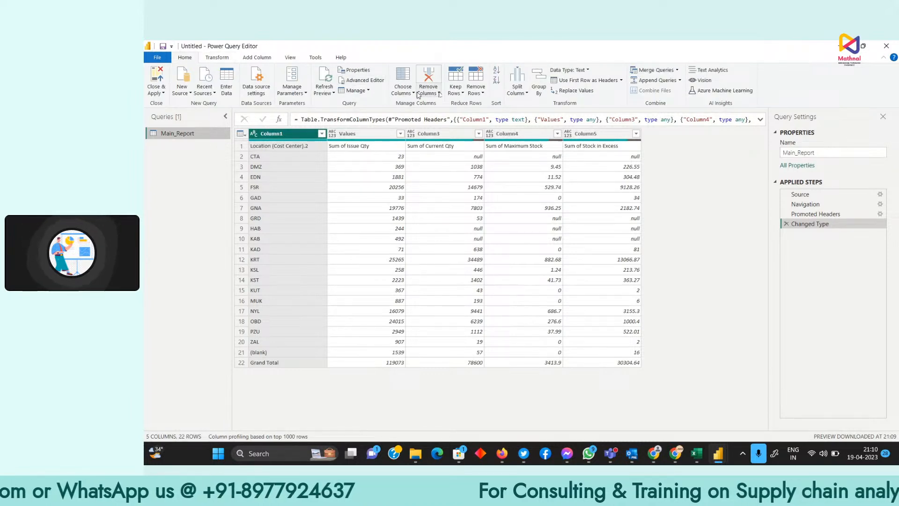
{"action": "left_click", "coordinate": [560, 81]}
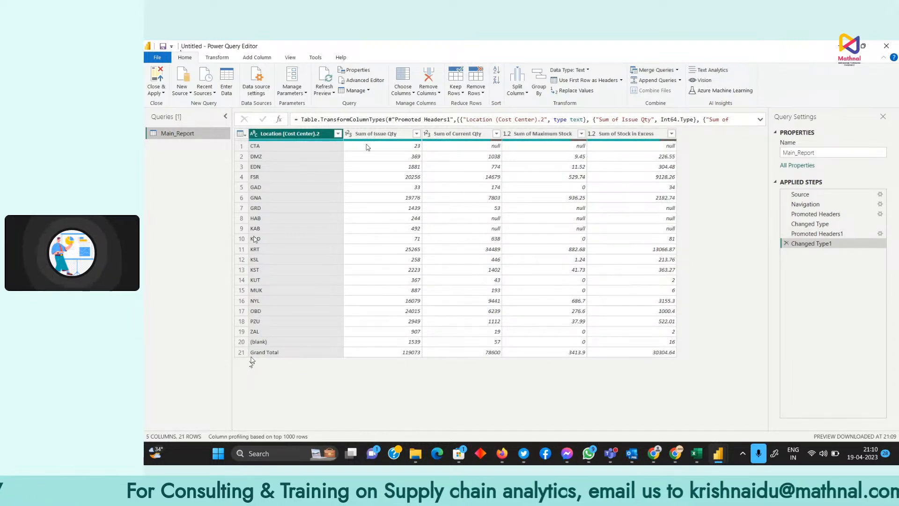
Remove the bottom 1 row, the Grand Total, from Main_Report, then close the editor and apply the query.
{"action": "left_click", "coordinate": [222, 60]}
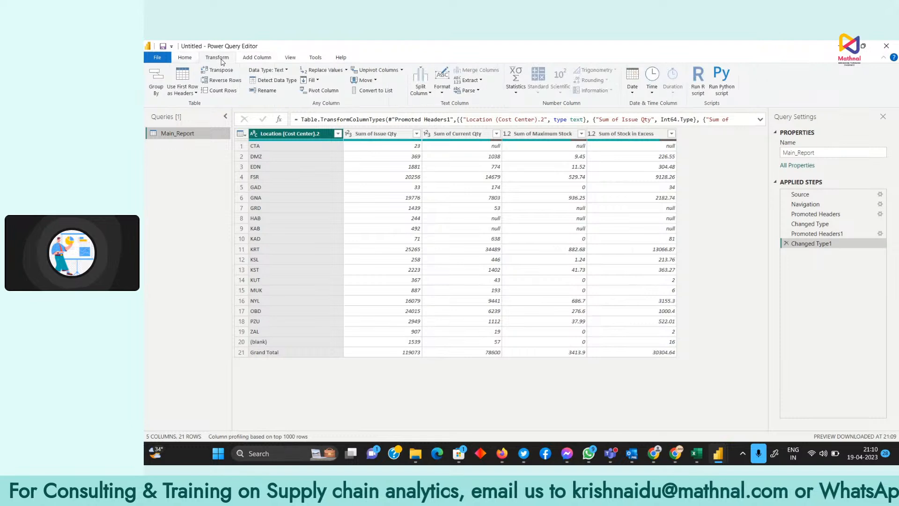
{"action": "left_click", "coordinate": [185, 58]}
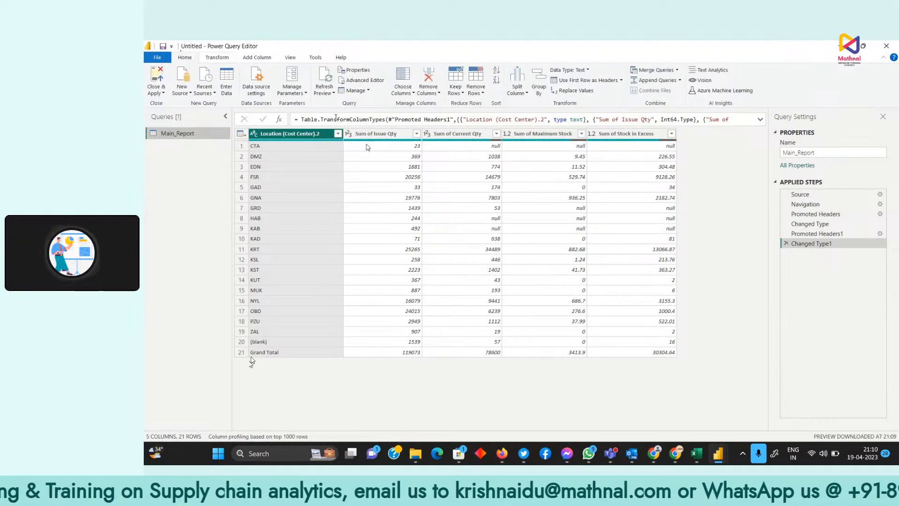
{"action": "left_click", "coordinate": [476, 91]}
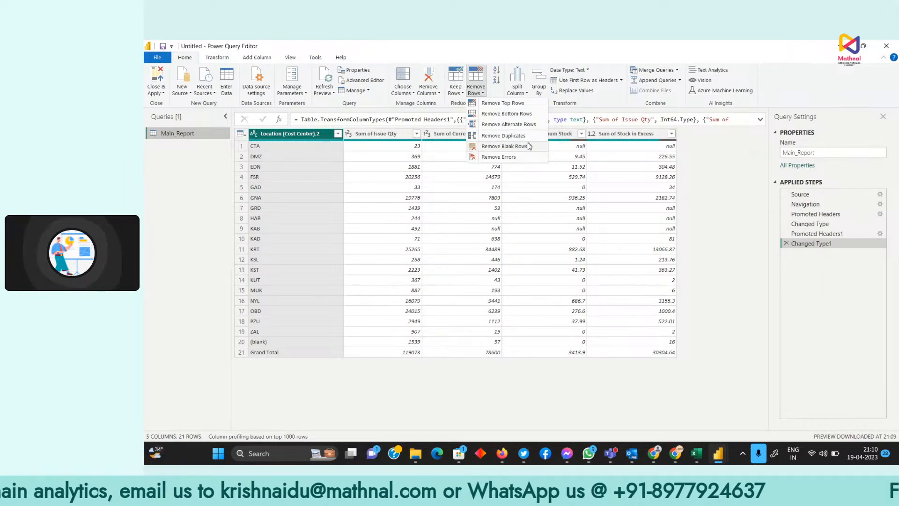
{"action": "left_click", "coordinate": [507, 113]}
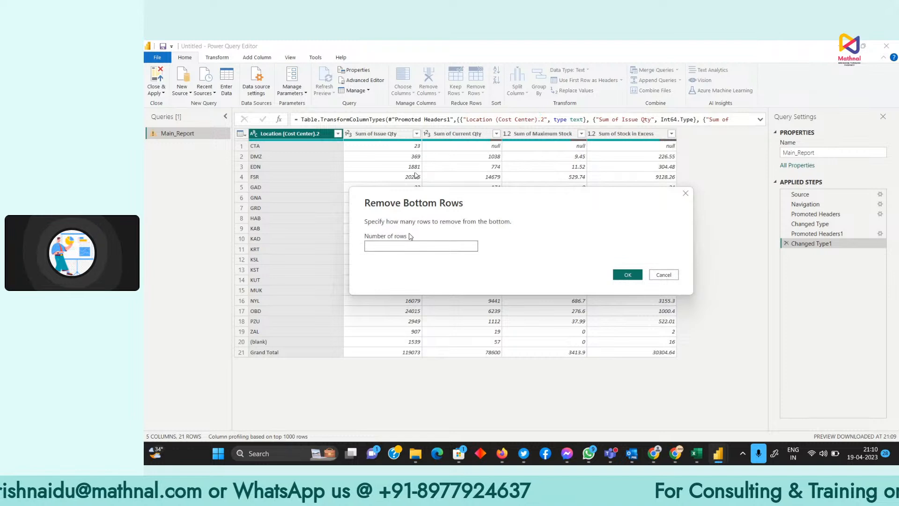
{"action": "type", "text": "1"}
{"action": "left_click", "coordinate": [628, 274]}
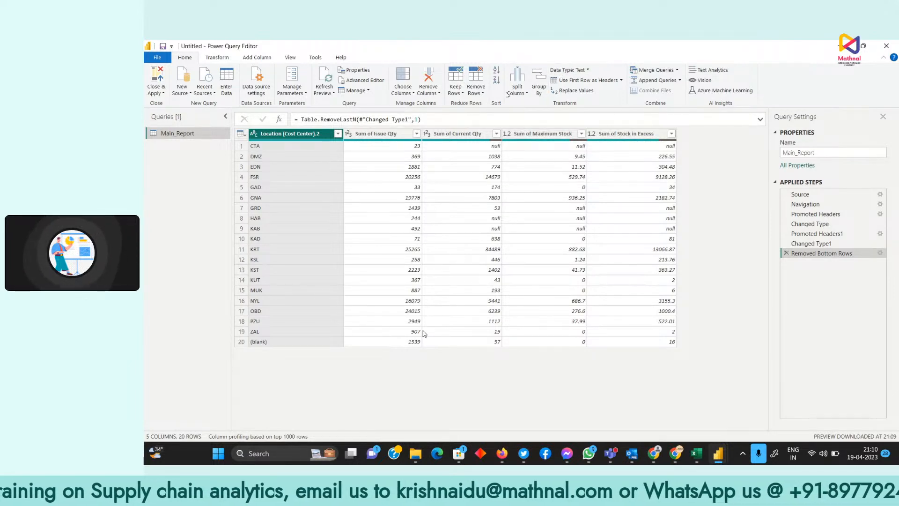
{"action": "left_click", "coordinate": [161, 94]}
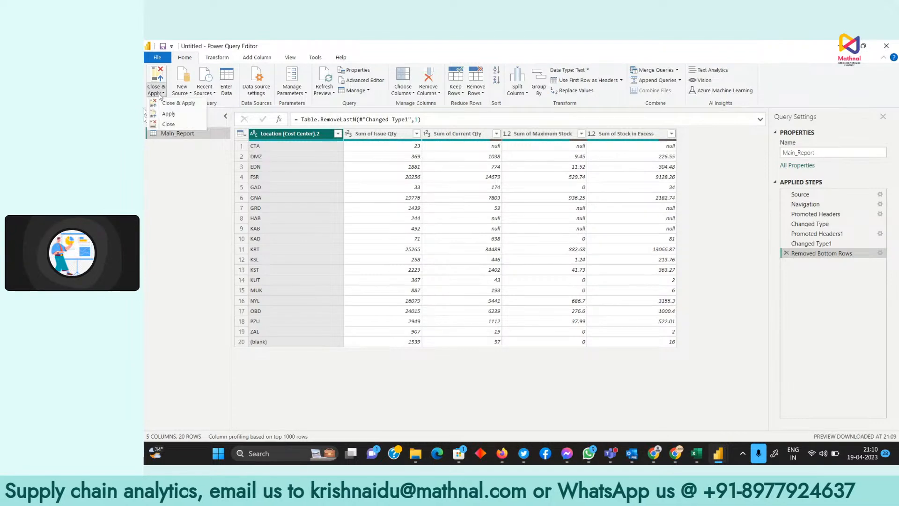
{"action": "left_click", "coordinate": [188, 104]}
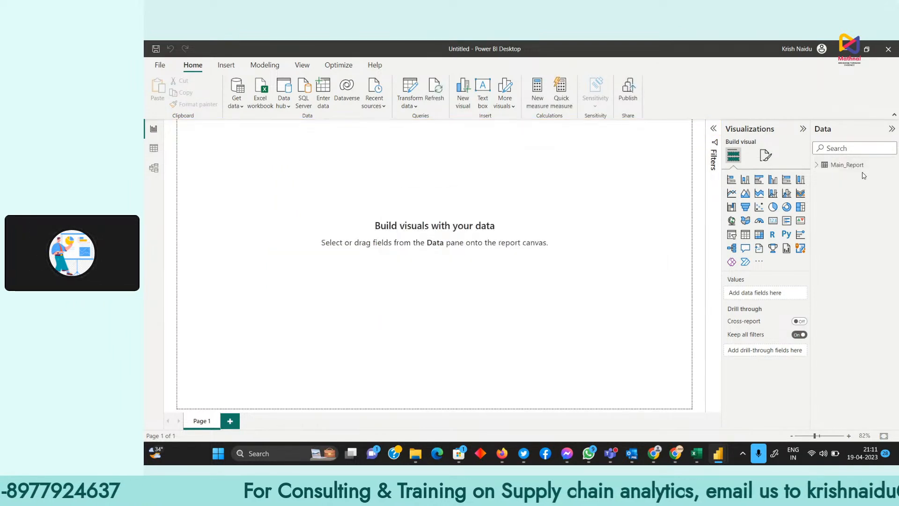
Create a line chart with Location (Cost Center).2 on the X-axis and Sum of Current Qty on the Y-axis.
{"action": "left_click", "coordinate": [834, 166]}
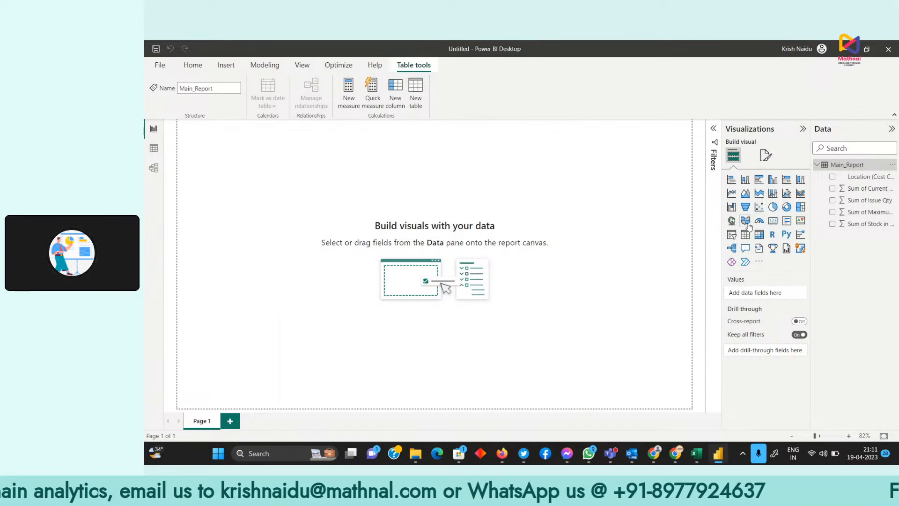
{"action": "left_click", "coordinate": [732, 193]}
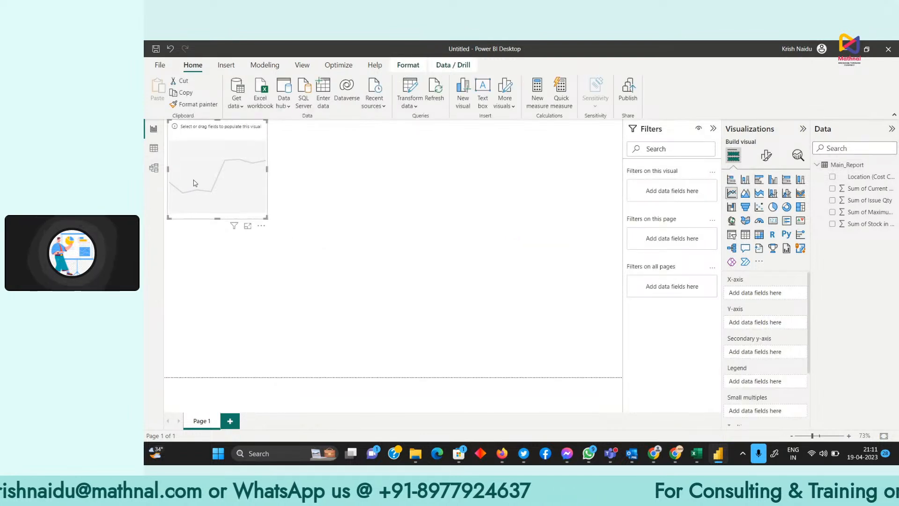
{"action": "left_click_drag", "start_coordinate": [195, 181], "coordinate": [312, 213]}
{"action": "left_click_drag", "start_coordinate": [862, 180], "coordinate": [768, 293]}
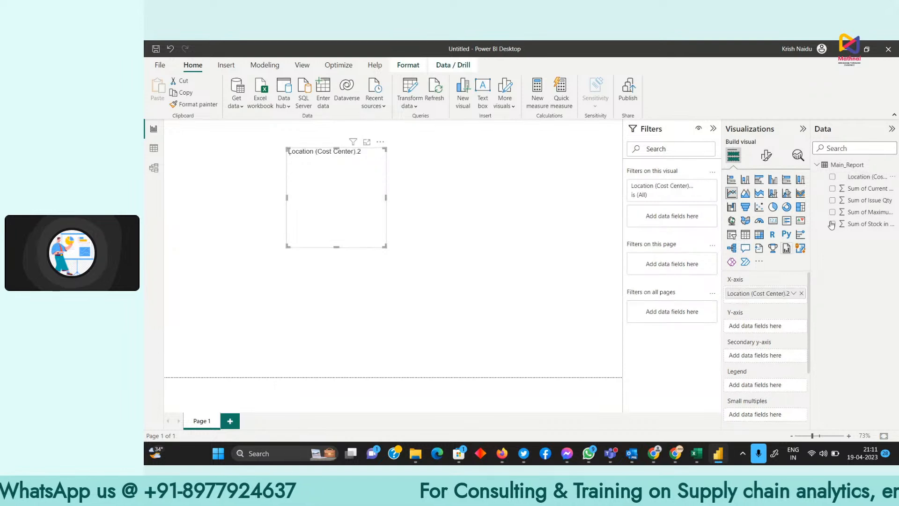
{"action": "left_click_drag", "start_coordinate": [864, 188], "coordinate": [778, 328]}
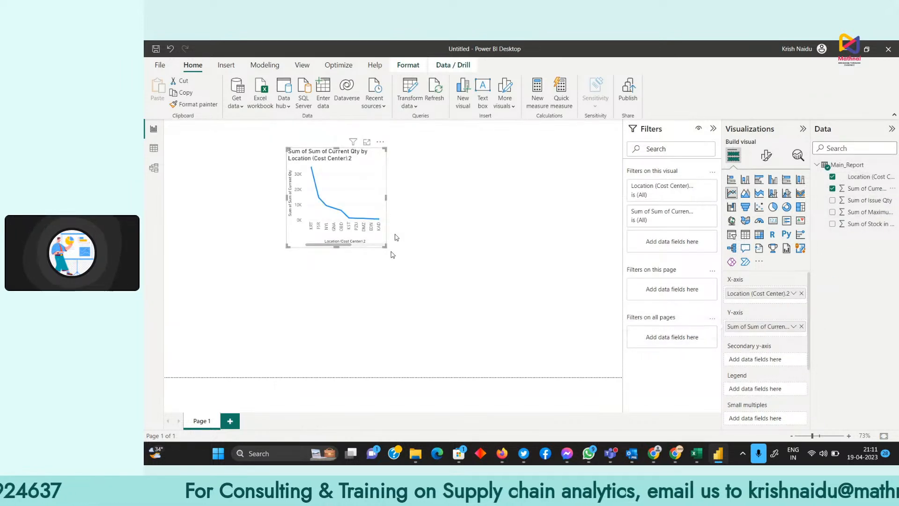
Widen the line chart and add Sum of Issue Qty, Sum of Maximum Stock and Sum of Stock in Excess to its Y-axis.
{"action": "left_click_drag", "start_coordinate": [385, 247], "coordinate": [521, 268]}
{"action": "left_click_drag", "start_coordinate": [867, 200], "coordinate": [780, 336]}
{"action": "left_click_drag", "start_coordinate": [865, 214], "coordinate": [761, 350]}
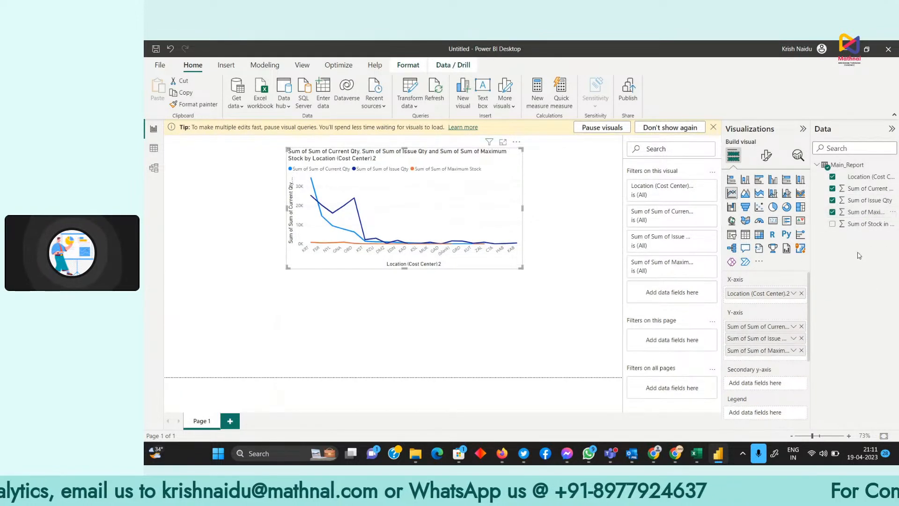
{"action": "left_click_drag", "start_coordinate": [870, 228], "coordinate": [782, 360]}
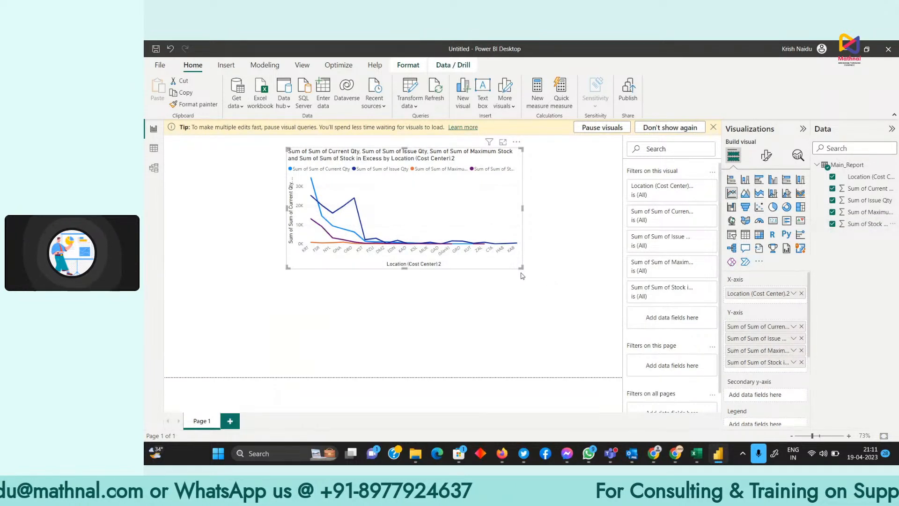
Enlarge the line chart, place it near the lower-left of the report page and slightly narrow it.
{"action": "left_click_drag", "start_coordinate": [522, 267], "coordinate": [568, 334]}
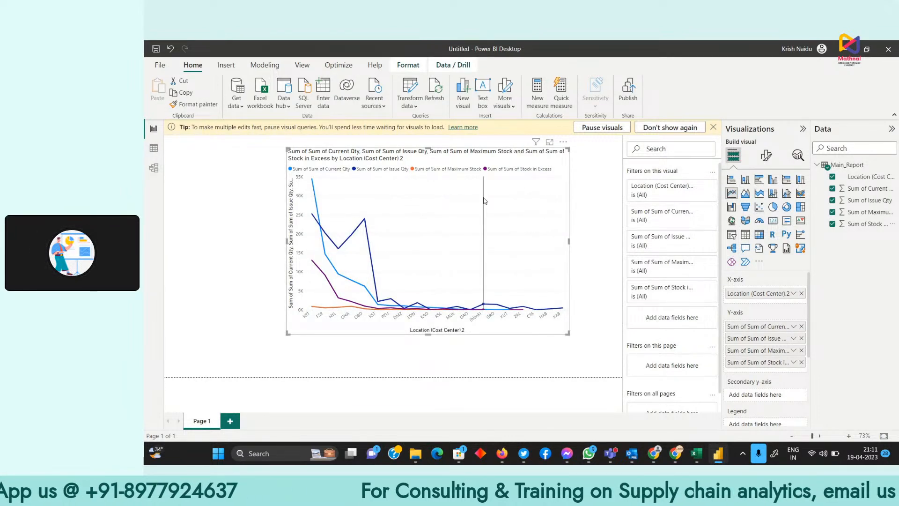
{"action": "left_click_drag", "start_coordinate": [468, 206], "coordinate": [352, 242]}
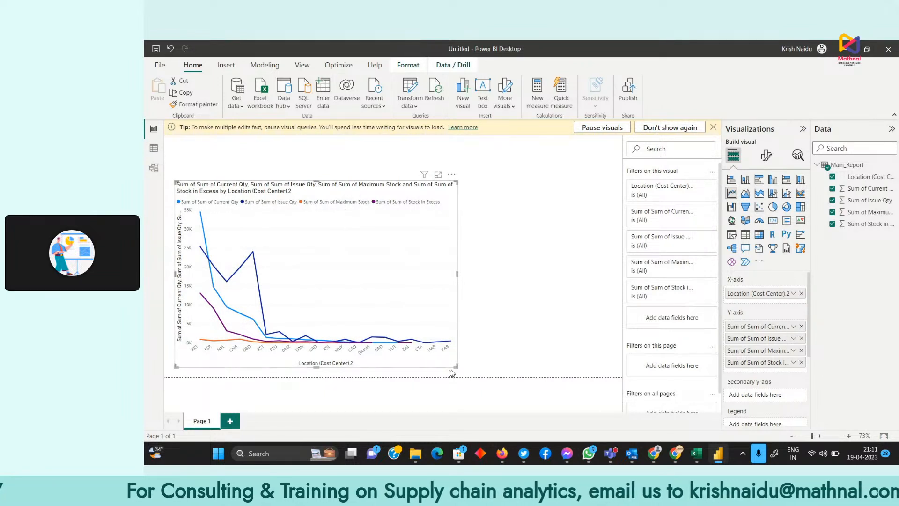
{"action": "mouse_move", "coordinate": [454, 367]}
{"action": "left_mouse_down"}
{"action": "mouse_move", "coordinate": [450, 342]}
{"action": "mouse_move", "coordinate": [411, 342]}
{"action": "mouse_move", "coordinate": [424, 367]}
{"action": "mouse_move", "coordinate": [446, 366]}
{"action": "left_mouse_up"}
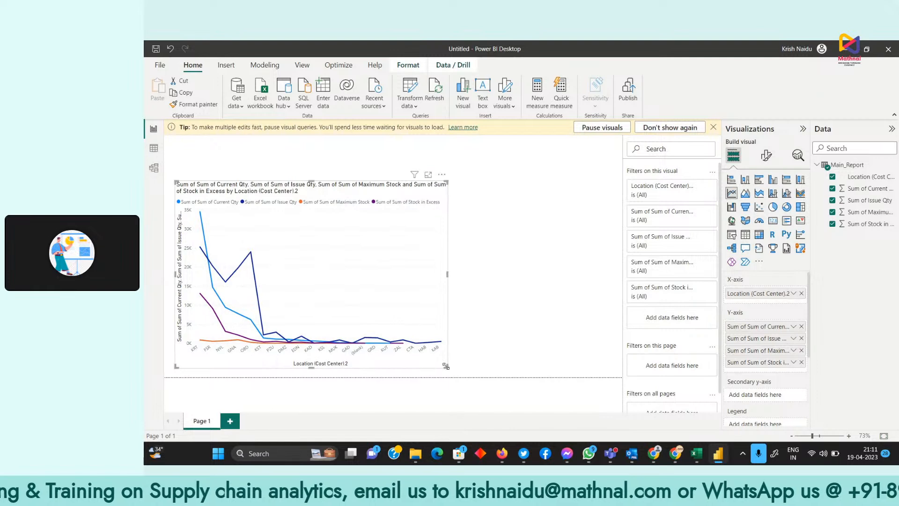
{"action": "left_click", "coordinate": [731, 235]}
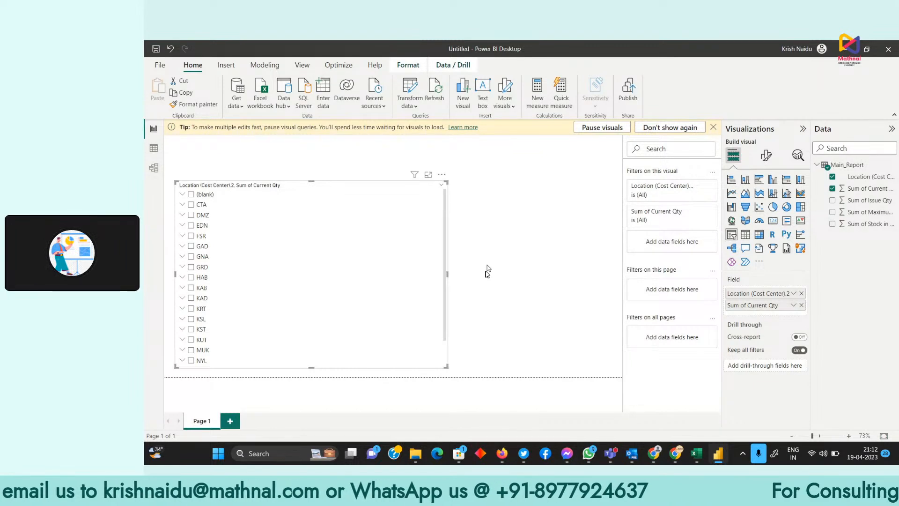
{"action": "key", "text": "ctrl+z"}
{"action": "left_click", "coordinate": [573, 242]}
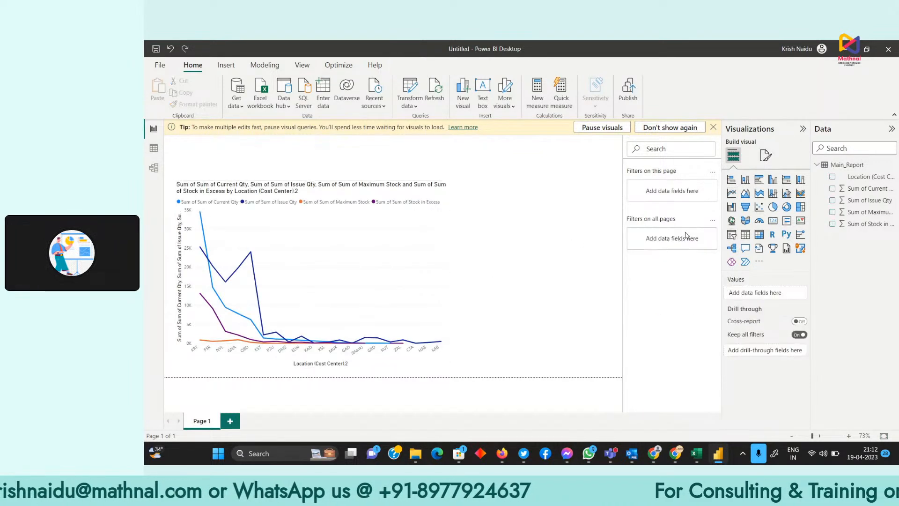
Add a slicer on Location (Cost Center).2, narrow and shorten it, and place it to the right of the line chart.
{"action": "left_click", "coordinate": [731, 234]}
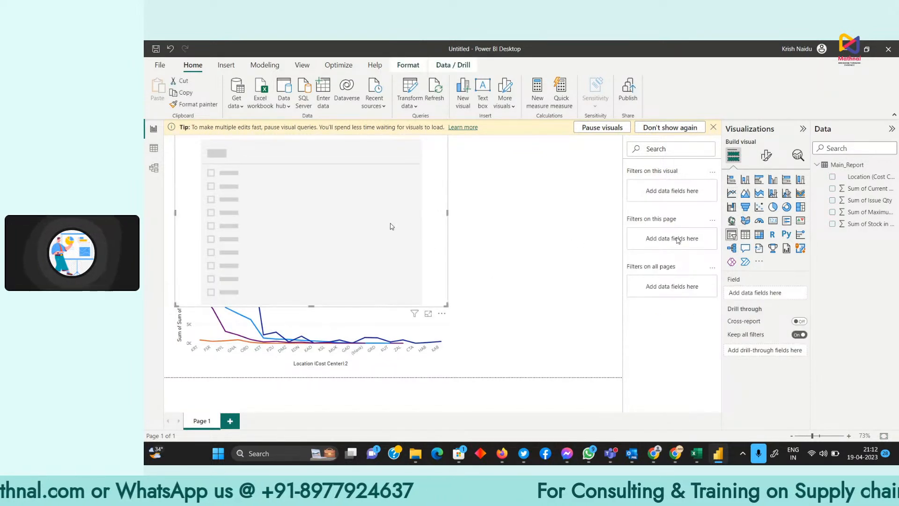
{"action": "left_click_drag", "start_coordinate": [388, 224], "coordinate": [622, 259]}
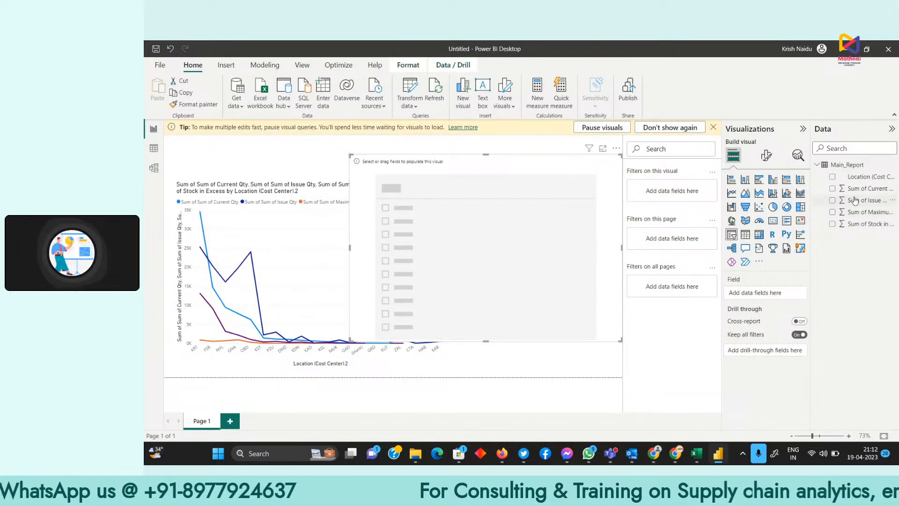
{"action": "left_click_drag", "start_coordinate": [858, 185], "coordinate": [770, 302]}
{"action": "left_click_drag", "start_coordinate": [527, 254], "coordinate": [541, 293]}
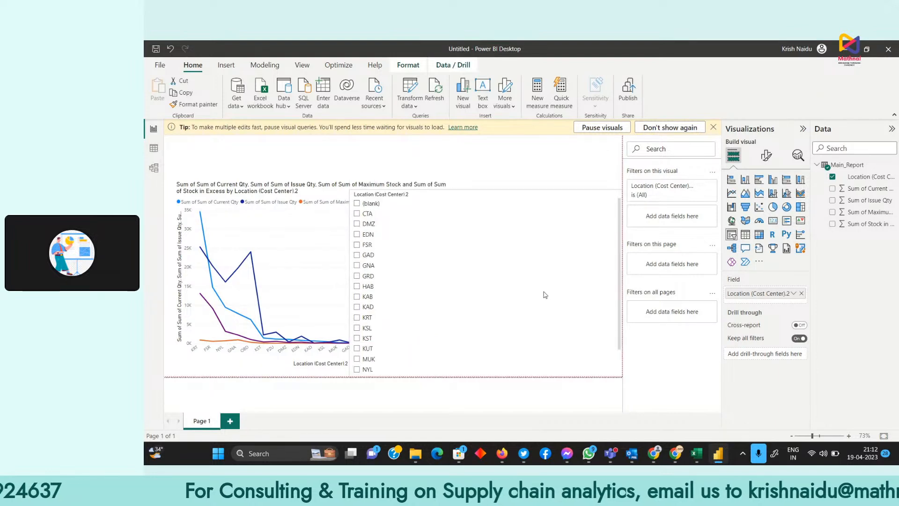
{"action": "left_click_drag", "start_coordinate": [353, 375], "coordinate": [463, 335]}
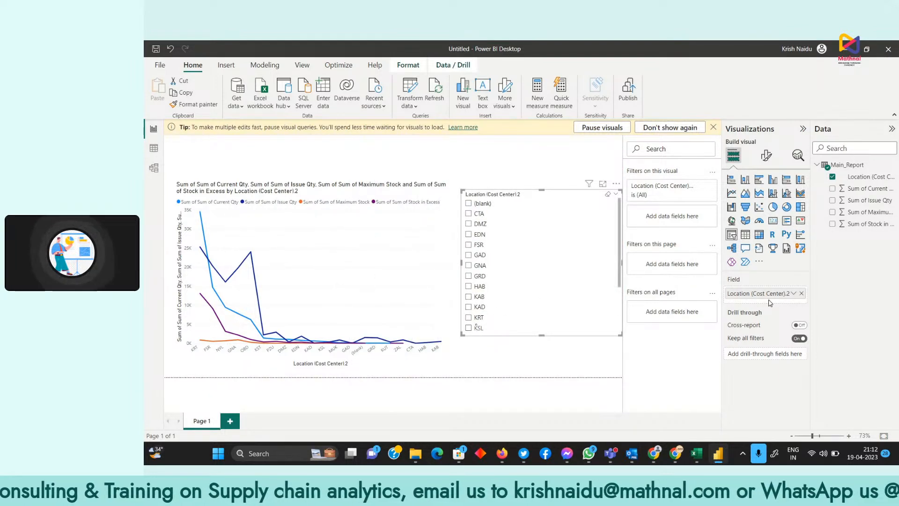
Filter the line chart by KRT and then by GAD with the slicer, and move the slicer slightly lower.
{"action": "left_click", "coordinate": [480, 319]}
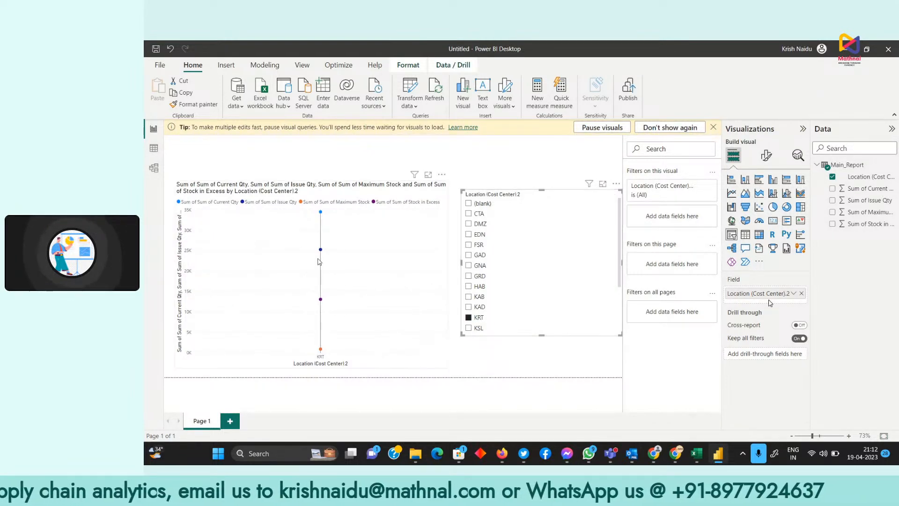
{"action": "mouse_move", "coordinate": [322, 253]}
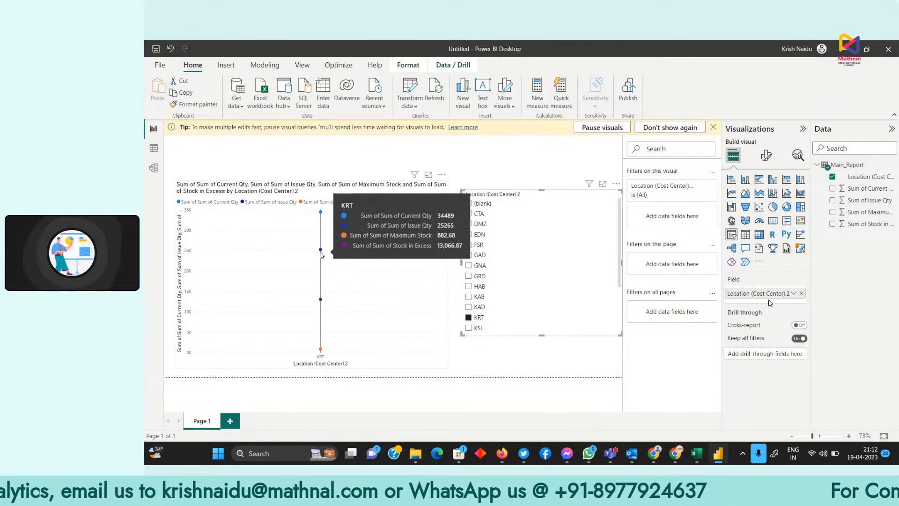
{"action": "left_click", "coordinate": [469, 255]}
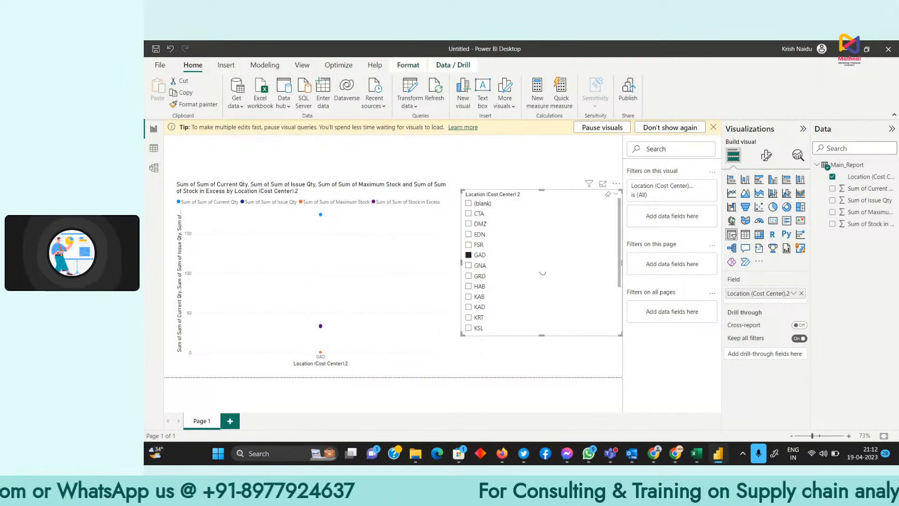
{"action": "left_click_drag", "start_coordinate": [540, 264], "coordinate": [542, 290]}
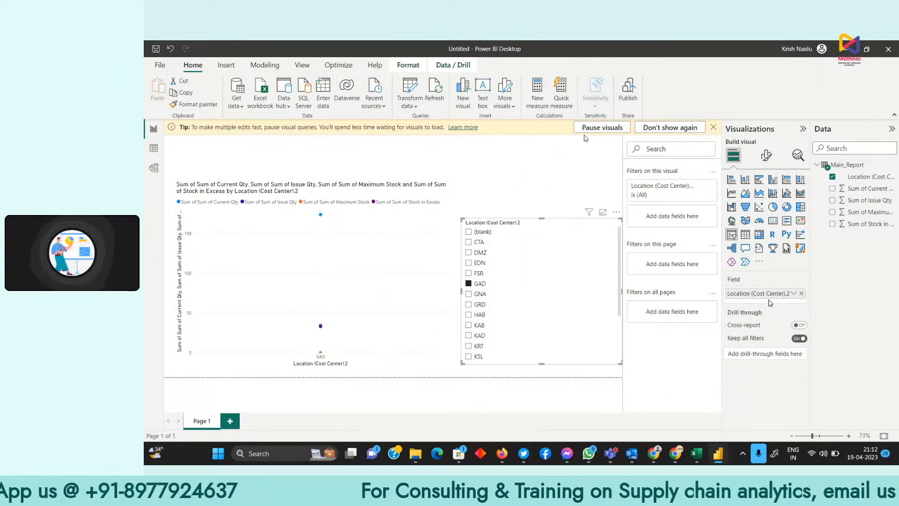
Add a small card showing Sum of Current Qty and place it above the slicer.
{"action": "left_click", "coordinate": [774, 223]}
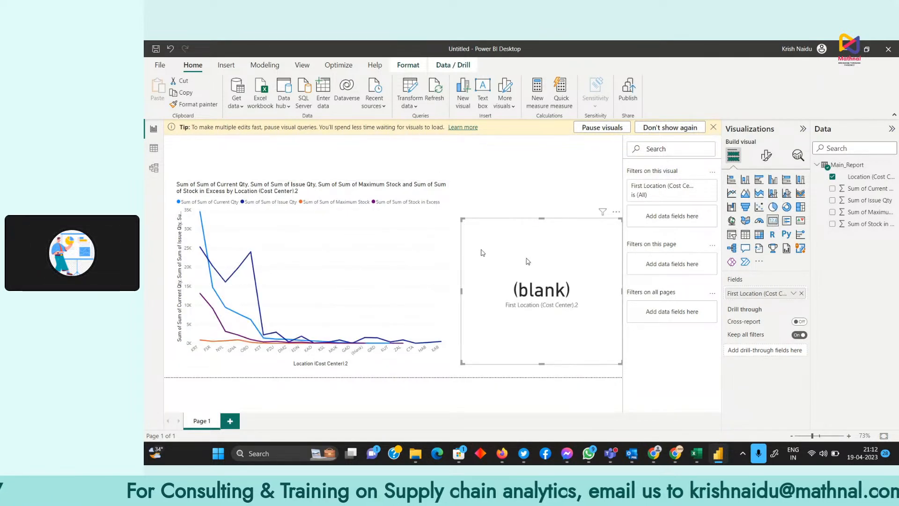
{"action": "key", "text": "ctrl+z"}
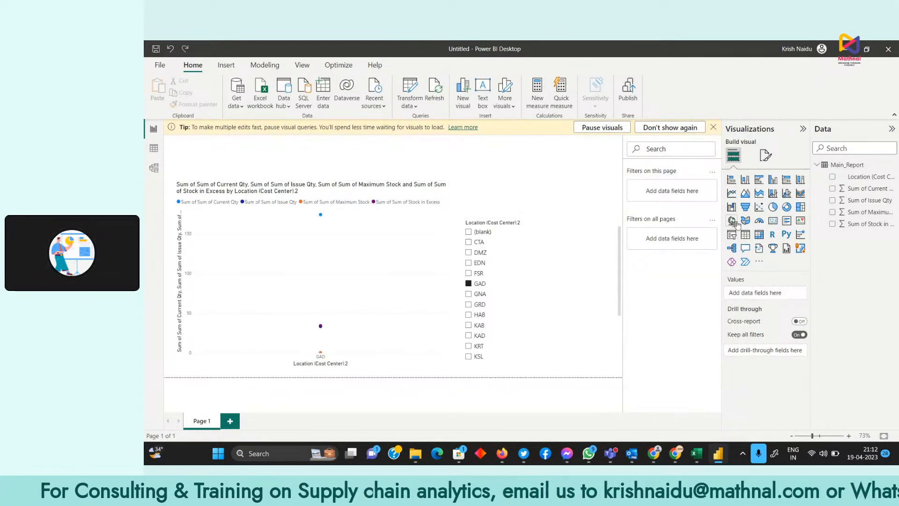
{"action": "left_click", "coordinate": [773, 221]}
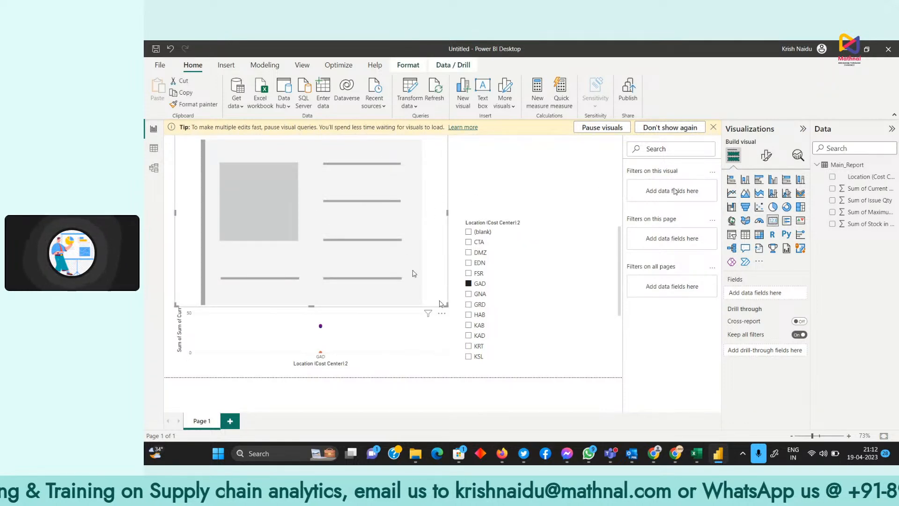
{"action": "left_click_drag", "start_coordinate": [447, 305], "coordinate": [388, 177]}
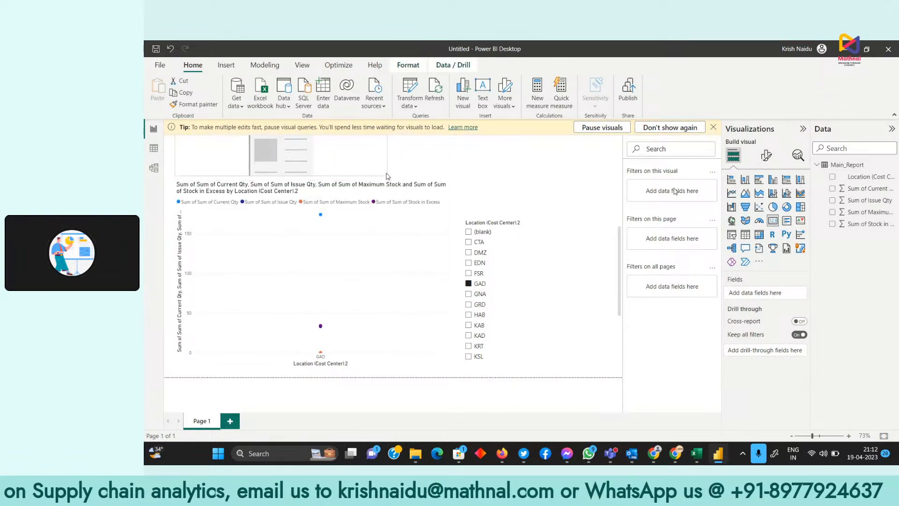
{"action": "left_click_drag", "start_coordinate": [296, 170], "coordinate": [566, 184]}
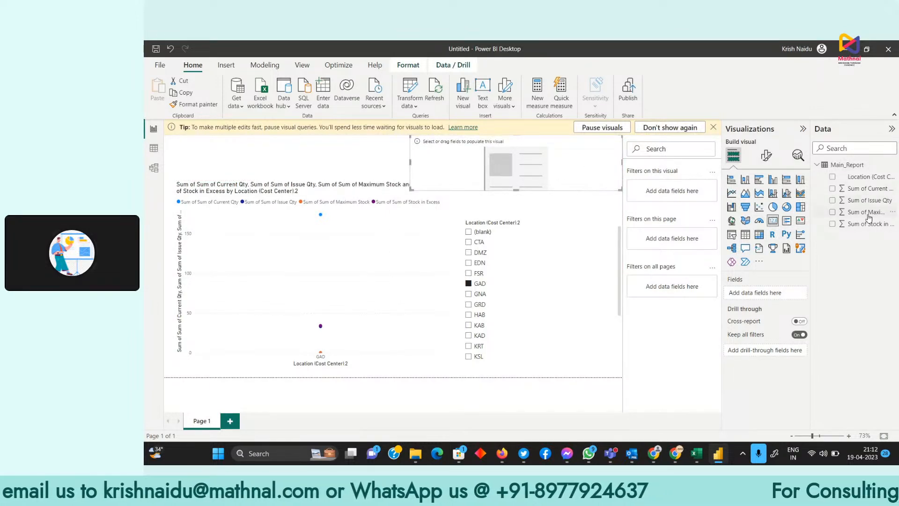
{"action": "left_click_drag", "start_coordinate": [866, 188], "coordinate": [798, 297]}
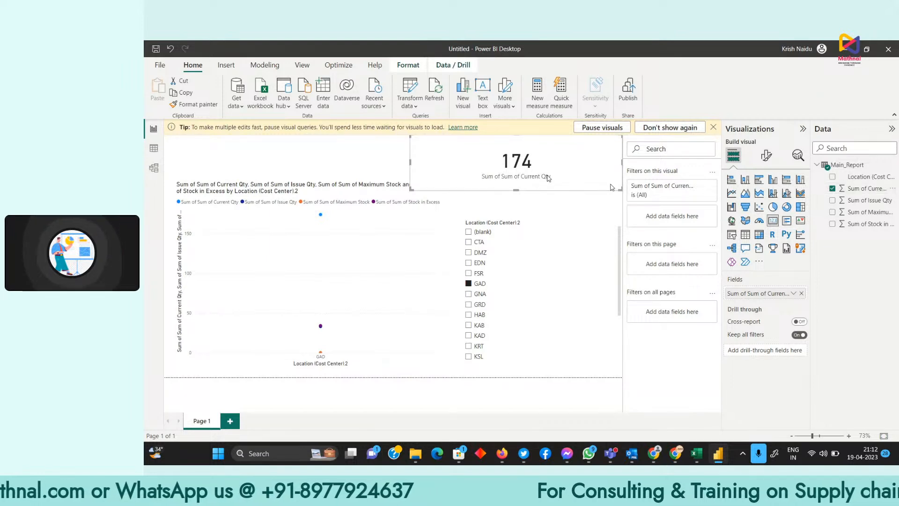
{"action": "left_click_drag", "start_coordinate": [411, 162], "coordinate": [510, 161]}
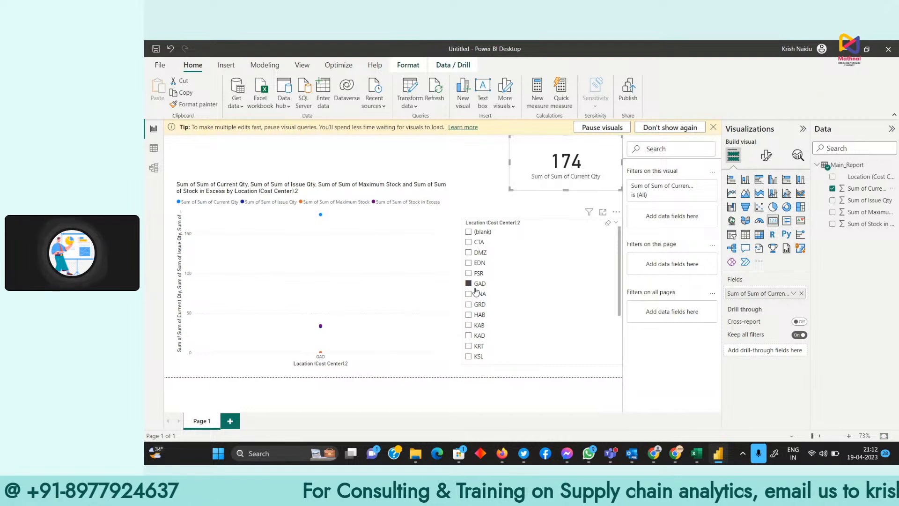
{"action": "left_click_drag", "start_coordinate": [555, 181], "coordinate": [547, 180]}
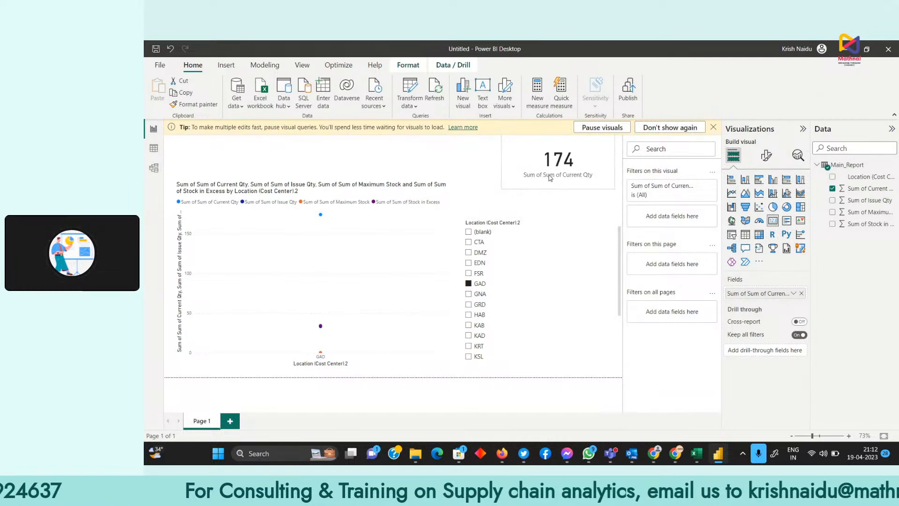
Add a card showing Sum of Issue Qty and narrow it above the left part of the line chart.
{"action": "left_click", "coordinate": [459, 163]}
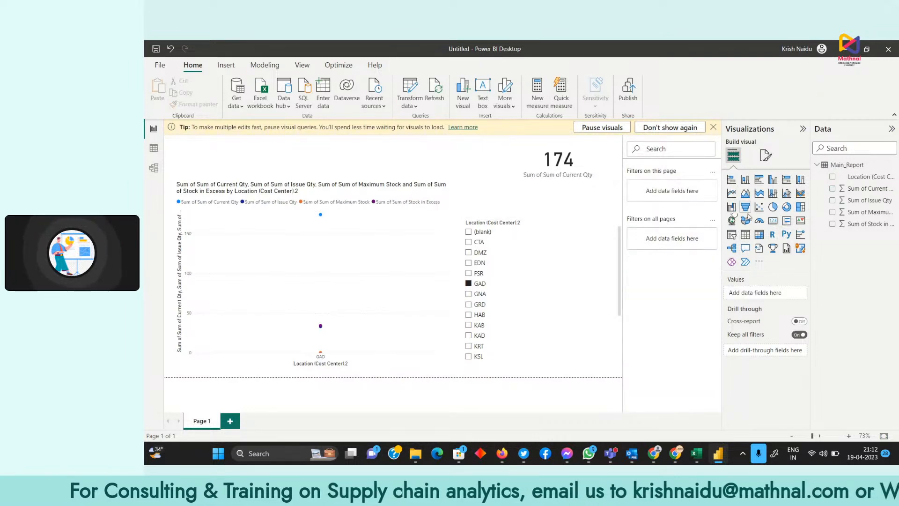
{"action": "left_click", "coordinate": [773, 221]}
{"action": "left_click_drag", "start_coordinate": [876, 201], "coordinate": [775, 292]}
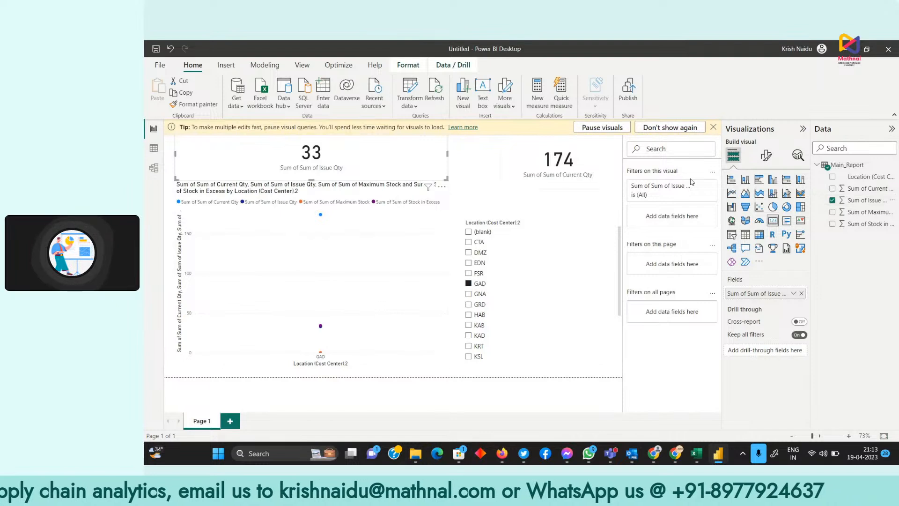
{"action": "left_click", "coordinate": [493, 161]}
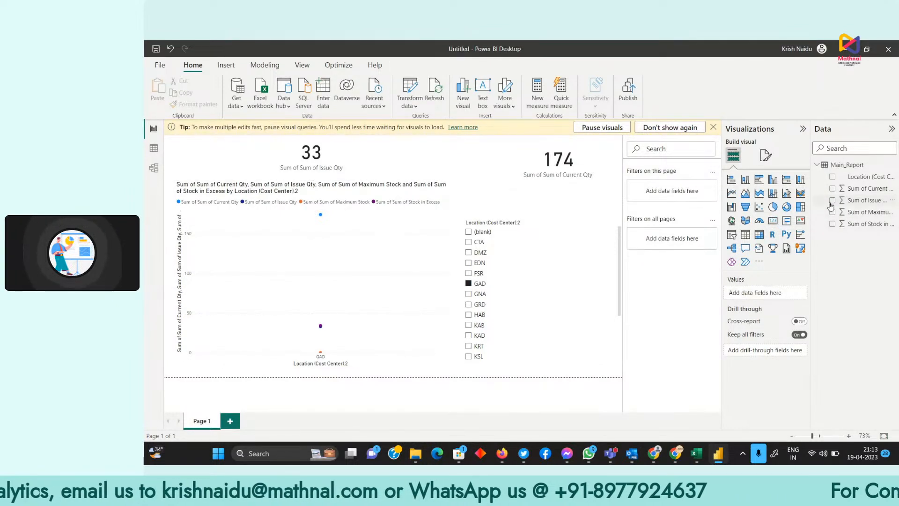
{"action": "left_click", "coordinate": [860, 213]}
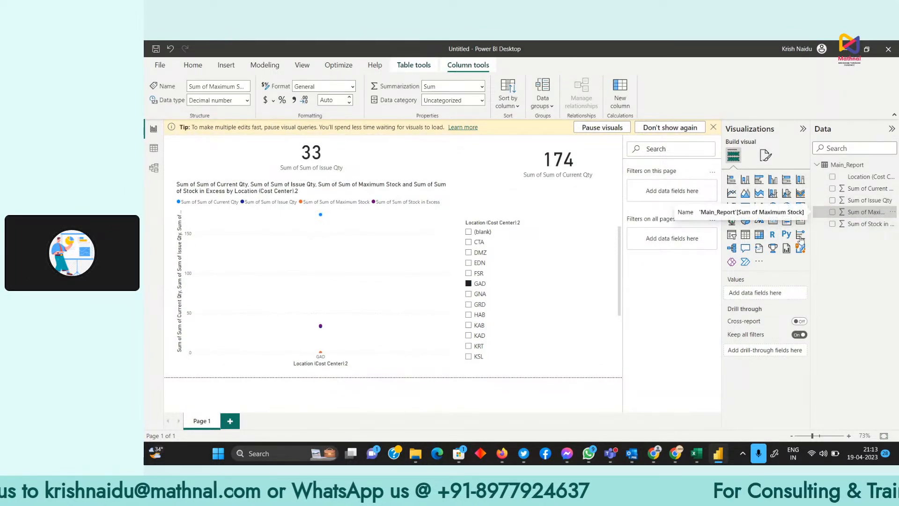
{"action": "left_click", "coordinate": [313, 168]}
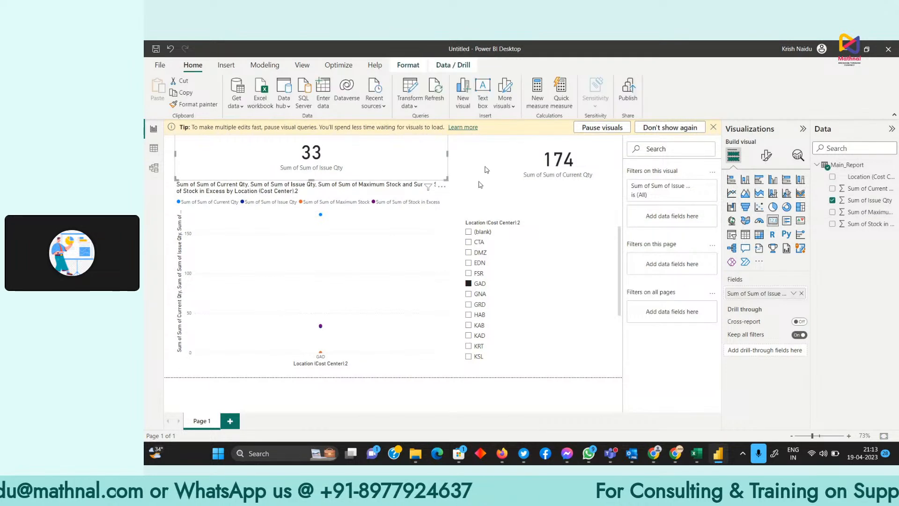
{"action": "left_click", "coordinate": [487, 177]}
{"action": "left_click", "coordinate": [356, 160]}
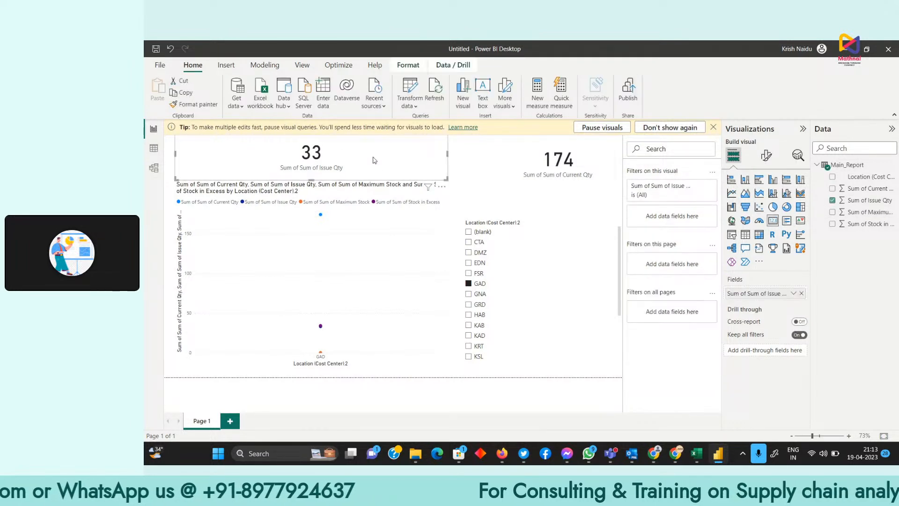
{"action": "left_click_drag", "start_coordinate": [447, 154], "coordinate": [238, 155]}
Move the Sum of Current Qty card beside the Issue Qty card and narrow it.
{"action": "left_click_drag", "start_coordinate": [578, 159], "coordinate": [318, 150]}
{"action": "left_click", "coordinate": [354, 153]}
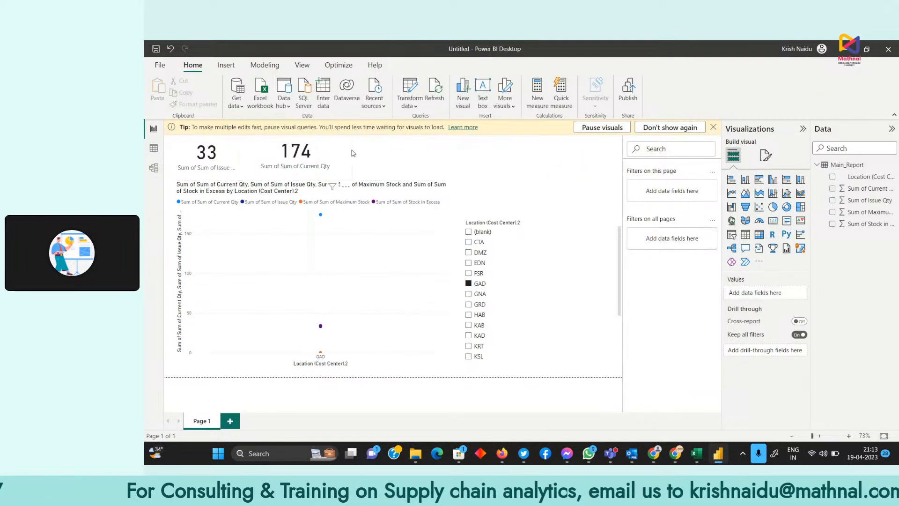
{"action": "left_click", "coordinate": [339, 157]}
{"action": "left_click", "coordinate": [351, 154]}
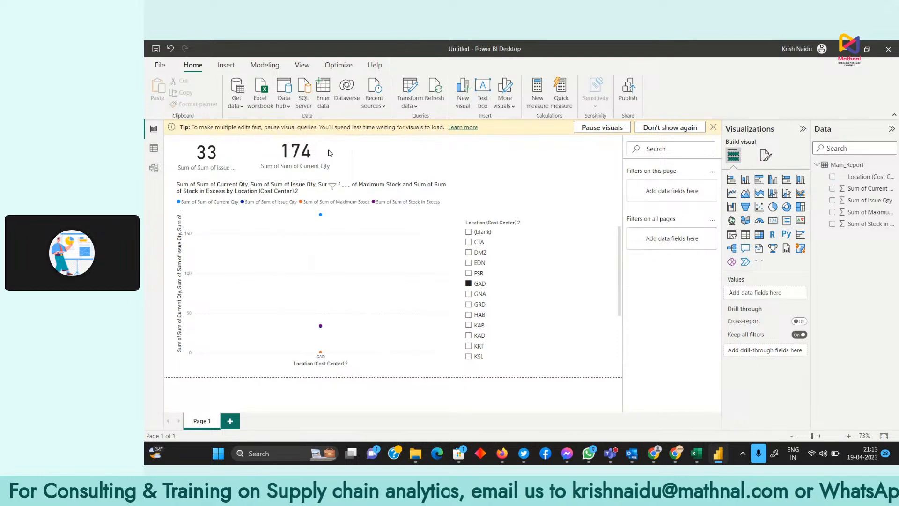
{"action": "left_click", "coordinate": [340, 155]}
{"action": "left_click_drag", "start_coordinate": [351, 152], "coordinate": [323, 162]}
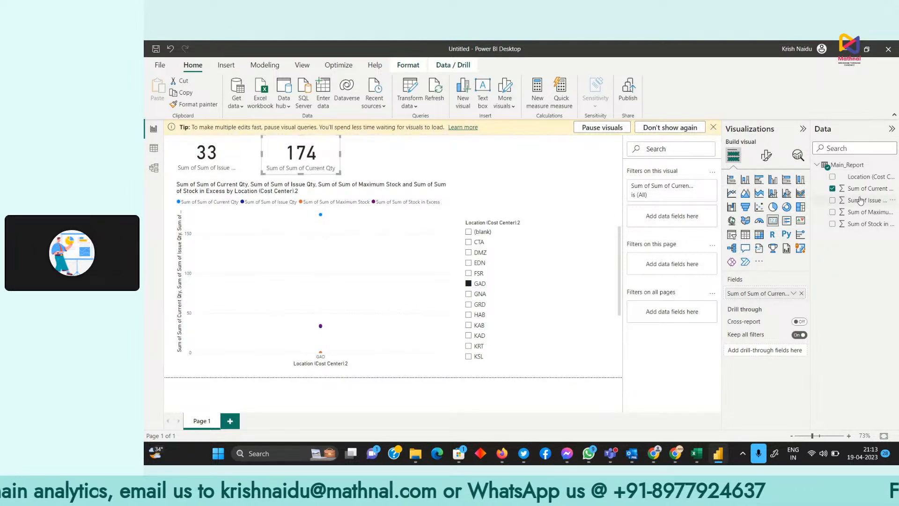
Add a card showing Sum of Stock in Excess beside the Current Qty card.
{"action": "left_click", "coordinate": [527, 177]}
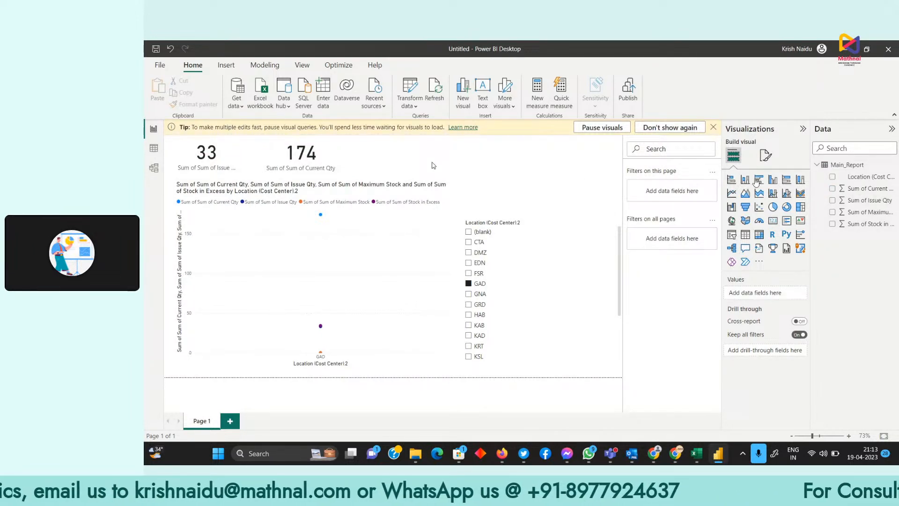
{"action": "left_click", "coordinate": [774, 222]}
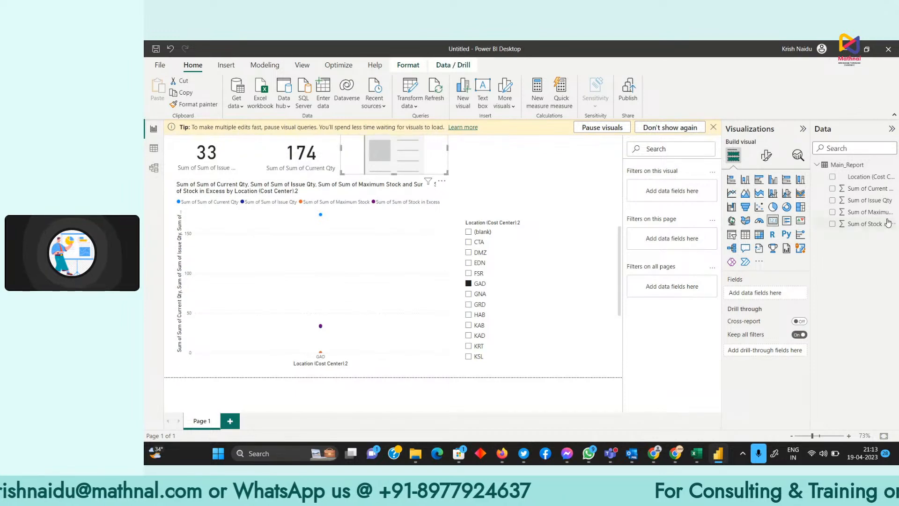
{"action": "left_click_drag", "start_coordinate": [882, 228], "coordinate": [768, 295]}
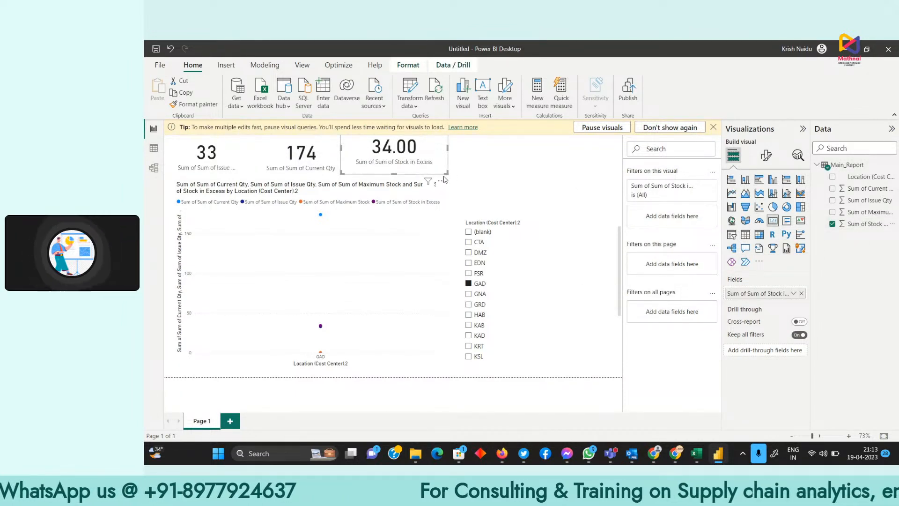
{"action": "left_click_drag", "start_coordinate": [445, 175], "coordinate": [418, 150]}
Check the cards and line chart for individual locations by stepping the slicer from CTA through KAD, ending on EDN.
{"action": "left_click", "coordinate": [534, 232]}
{"action": "left_click", "coordinate": [476, 242]}
{"action": "left_click", "coordinate": [477, 253]}
{"action": "left_click", "coordinate": [478, 262]}
{"action": "left_click", "coordinate": [478, 283]}
{"action": "left_click", "coordinate": [478, 293]}
{"action": "left_click", "coordinate": [478, 314]}
{"action": "left_click", "coordinate": [478, 325]}
{"action": "left_click", "coordinate": [477, 335]}
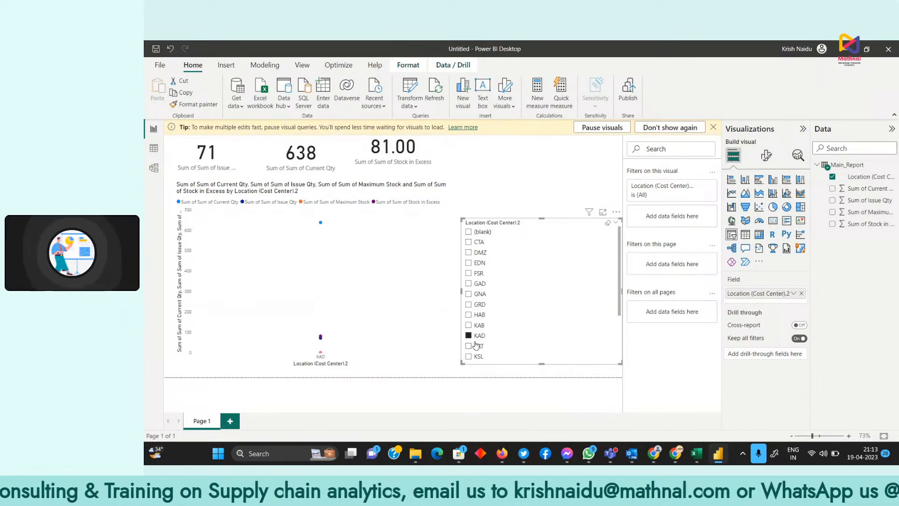
{"action": "right_click", "coordinate": [578, 276]}
{"action": "left_click", "coordinate": [478, 263]}
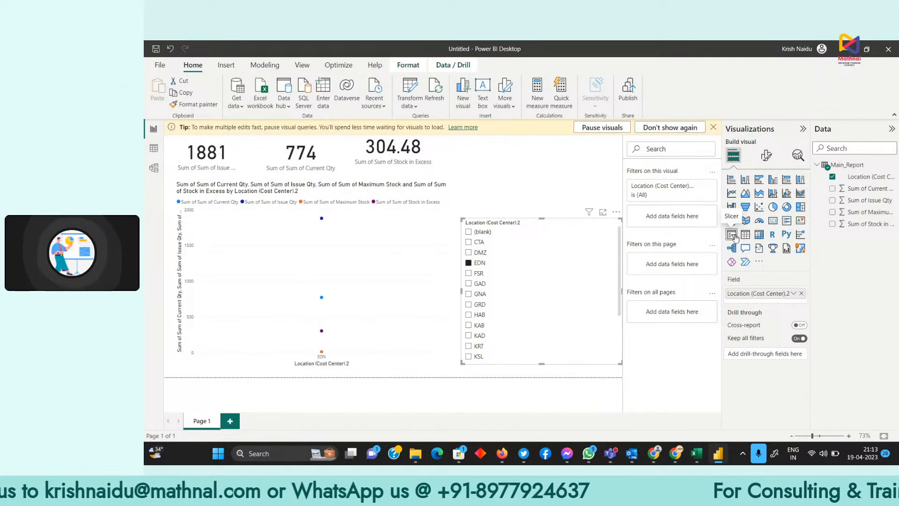
Turn on the Select all option for the location slicer and select every location.
{"action": "left_click", "coordinate": [767, 155]}
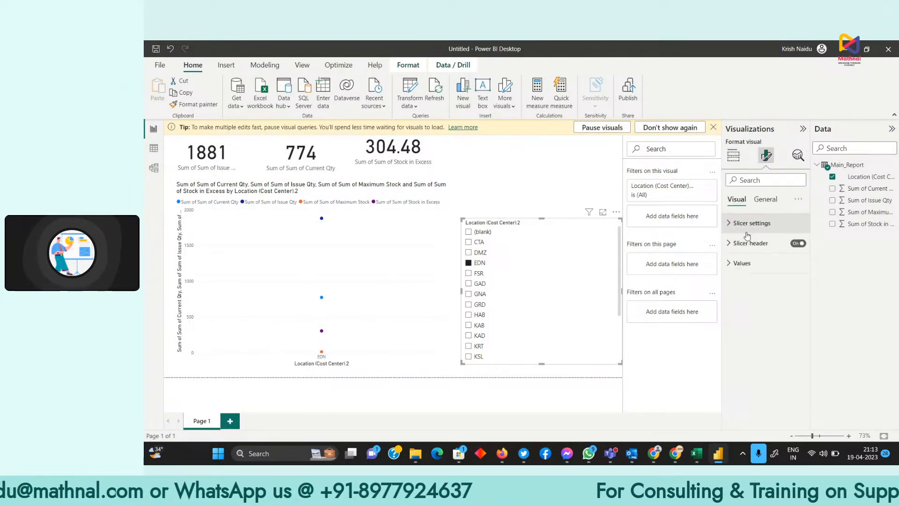
{"action": "left_click", "coordinate": [750, 223]}
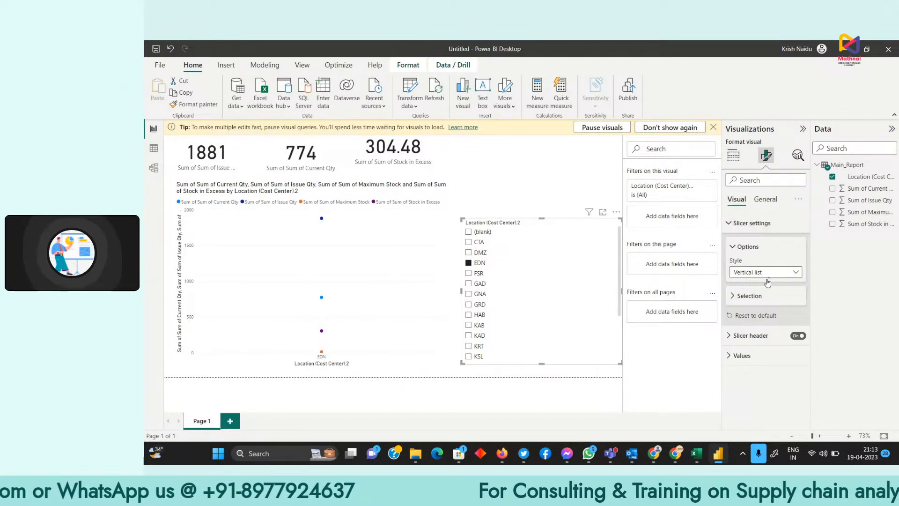
{"action": "left_click", "coordinate": [749, 297]}
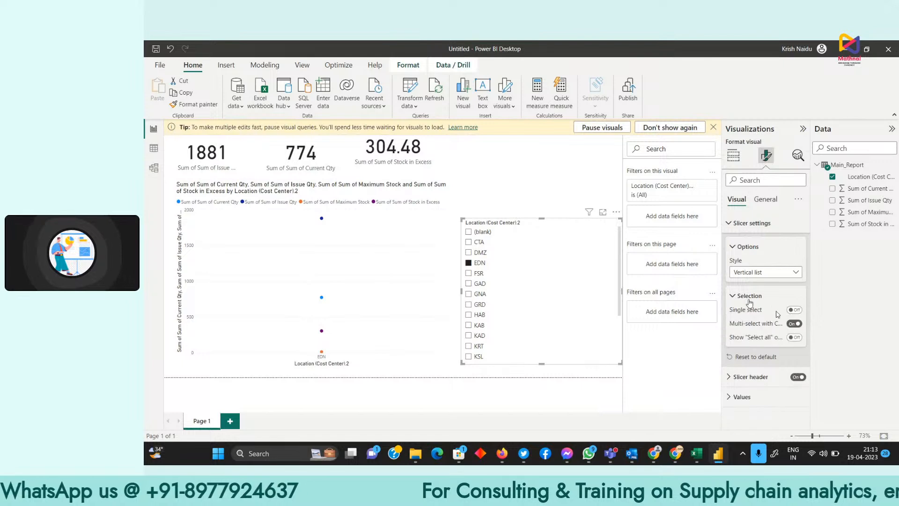
{"action": "left_click", "coordinate": [794, 337]}
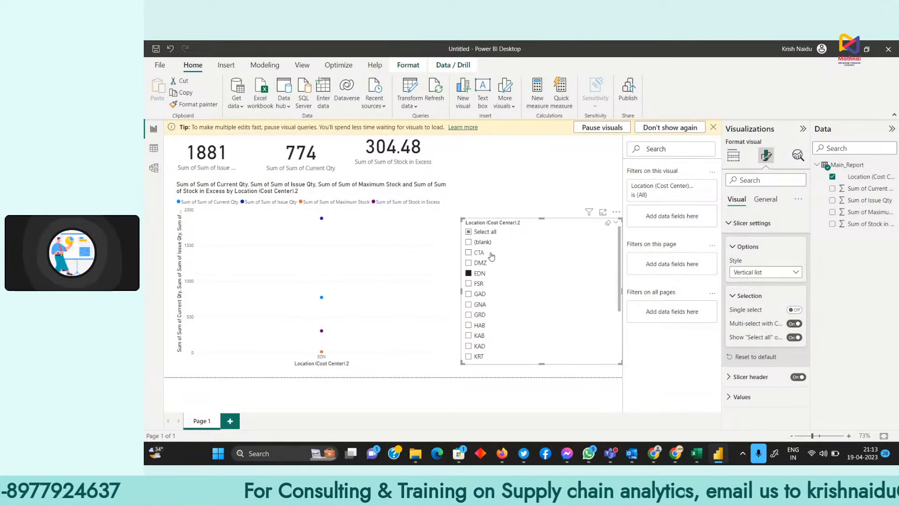
{"action": "left_click", "coordinate": [470, 233]}
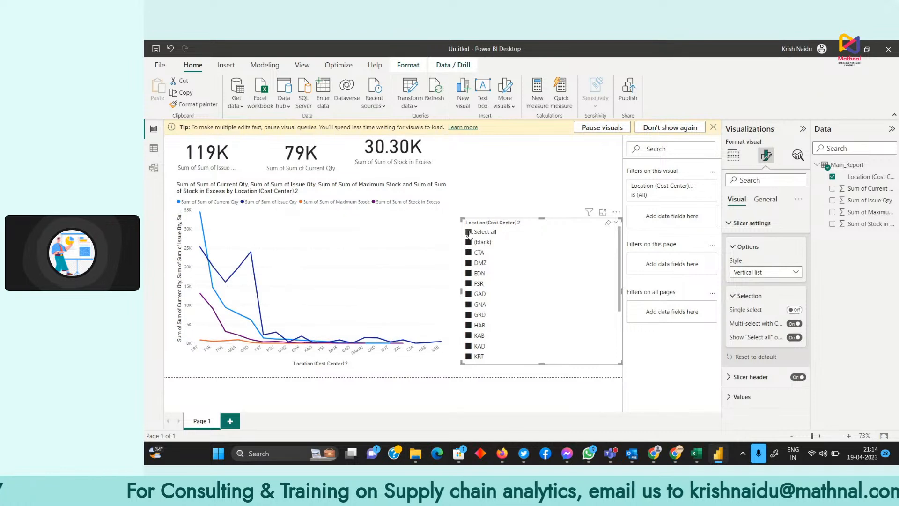
Align the Sum of Stock in Excess card with the other two cards, checking the visuals for CTA and DMZ with the slicer.
{"action": "left_click", "coordinate": [393, 162]}
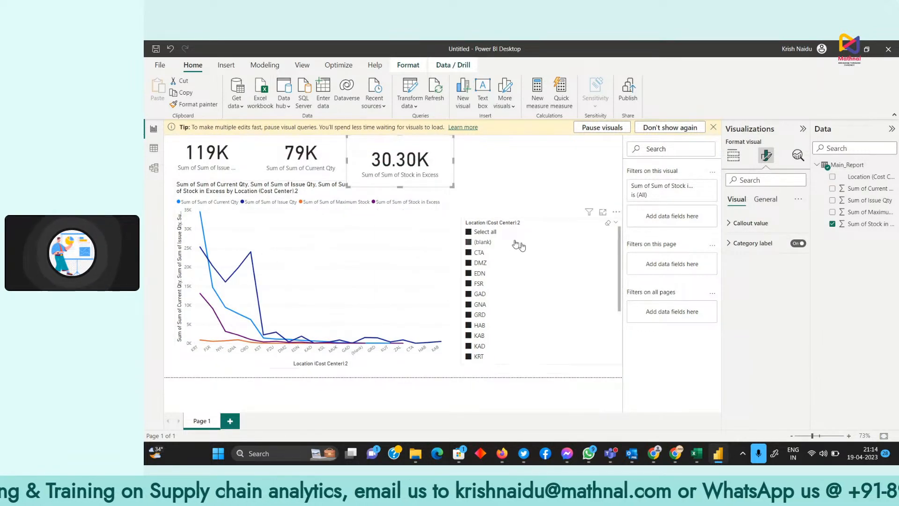
{"action": "left_click", "coordinate": [492, 239]}
{"action": "left_click", "coordinate": [485, 233]}
{"action": "left_click", "coordinate": [480, 262]}
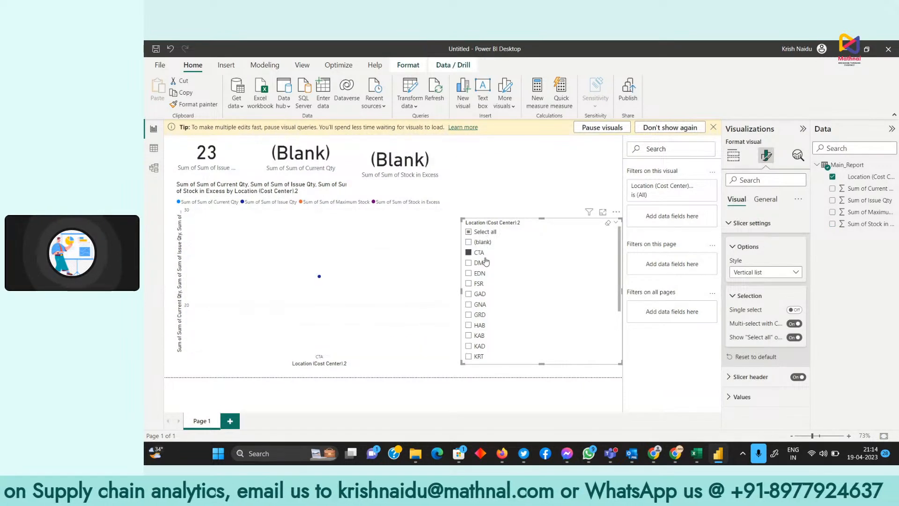
{"action": "left_click", "coordinate": [389, 161]}
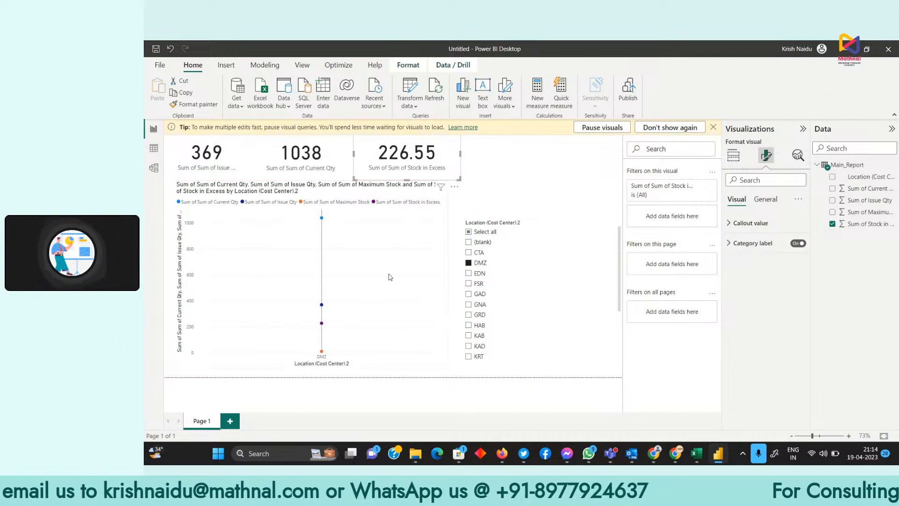
{"action": "mouse_move", "coordinate": [432, 261]}
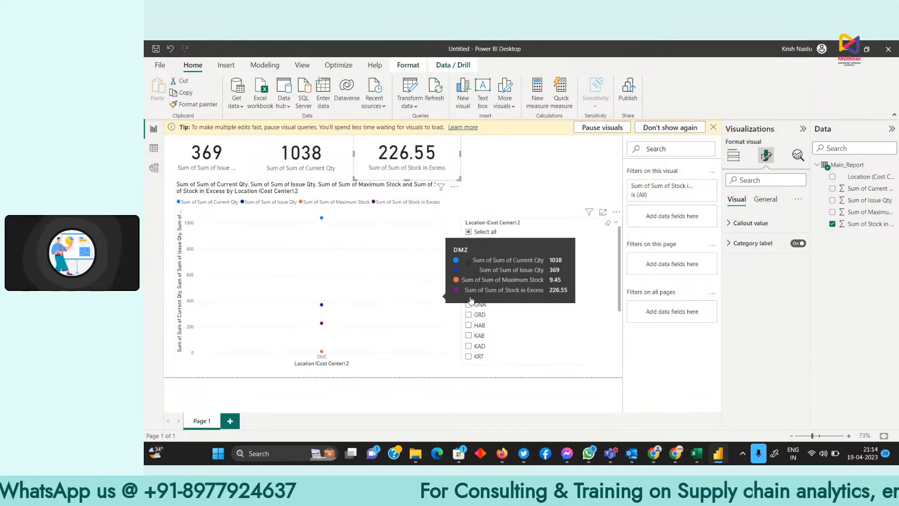
Select all locations in the slicer again and move the slicer slightly upward beside the line chart.
{"action": "left_click", "coordinate": [494, 233]}
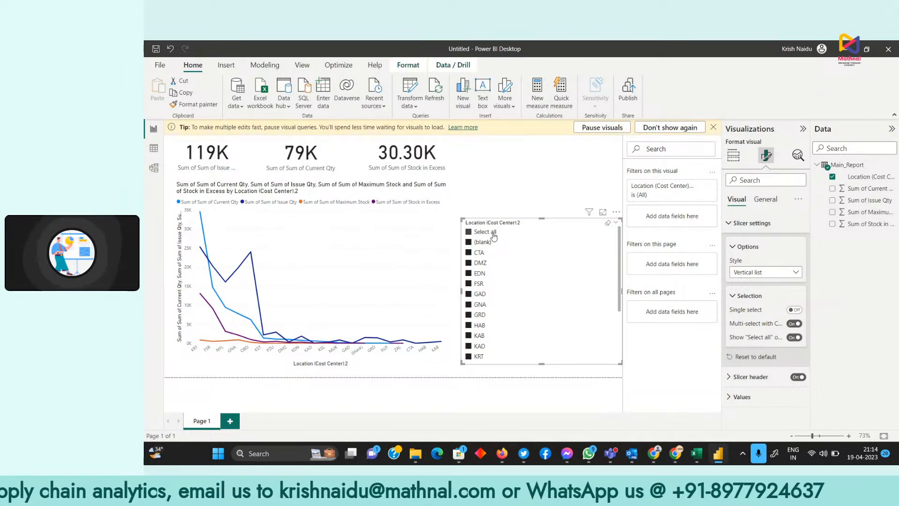
{"action": "left_click_drag", "start_coordinate": [524, 247], "coordinate": [525, 231]}
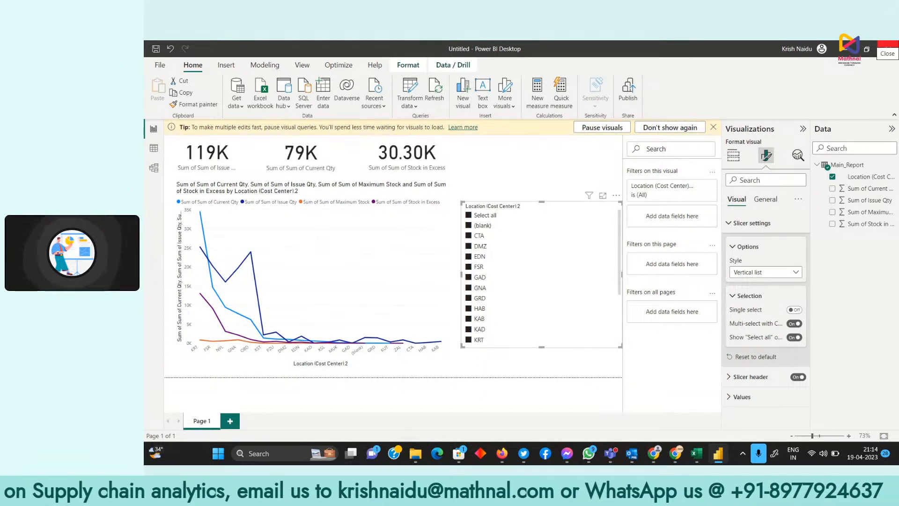
{"action": "mouse_move", "coordinate": [416, 453]}
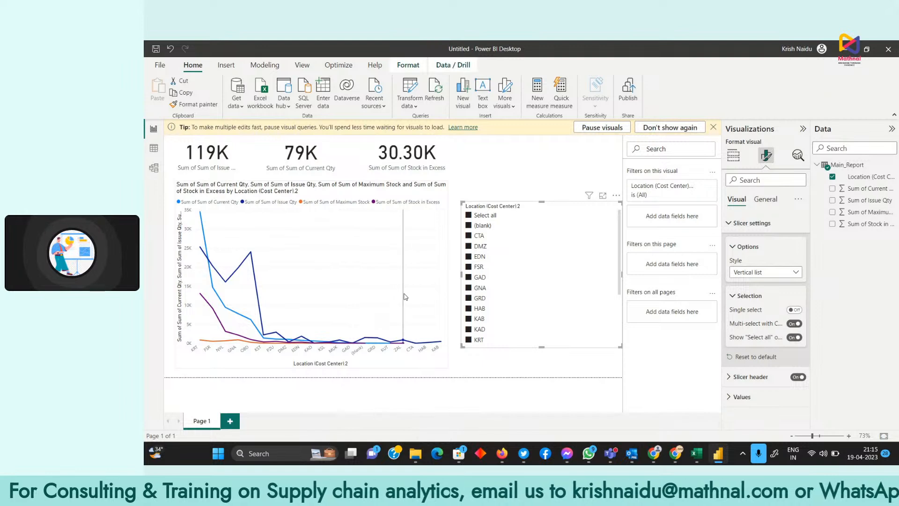
{"action": "mouse_move", "coordinate": [376, 309]}
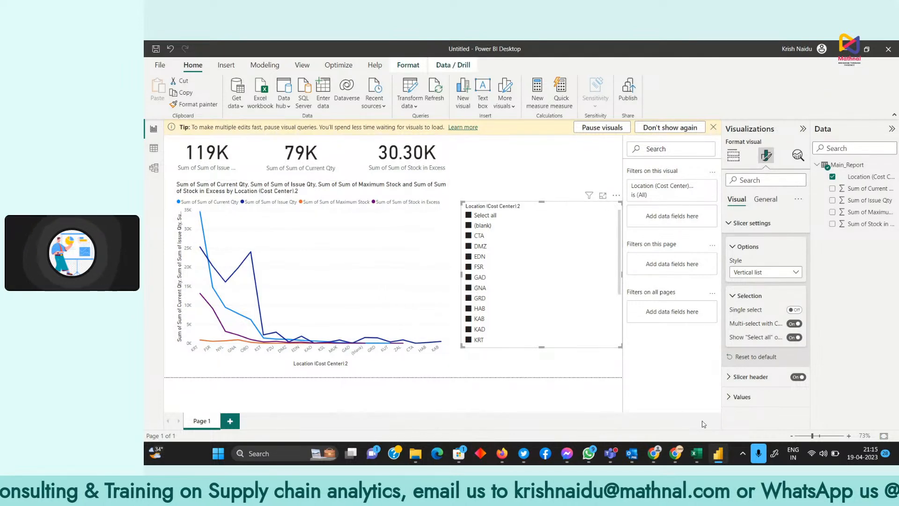
{"action": "left_click", "coordinate": [674, 455]}
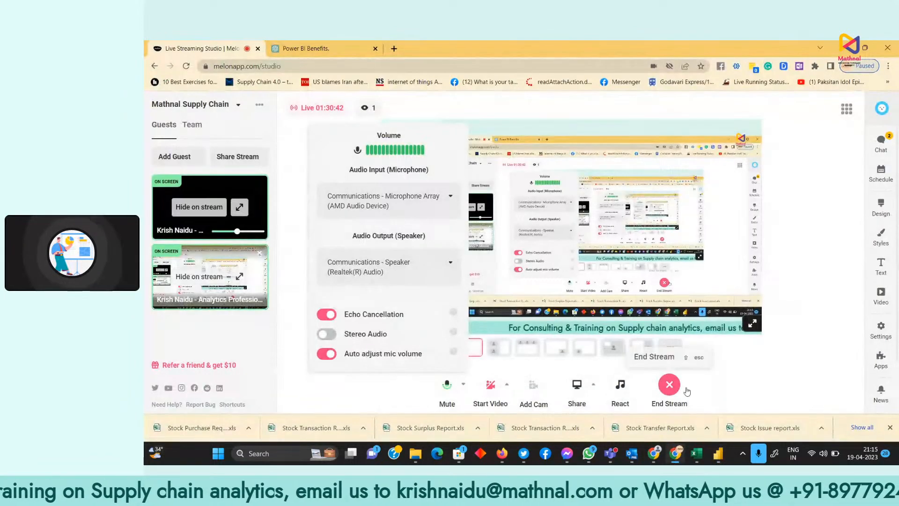